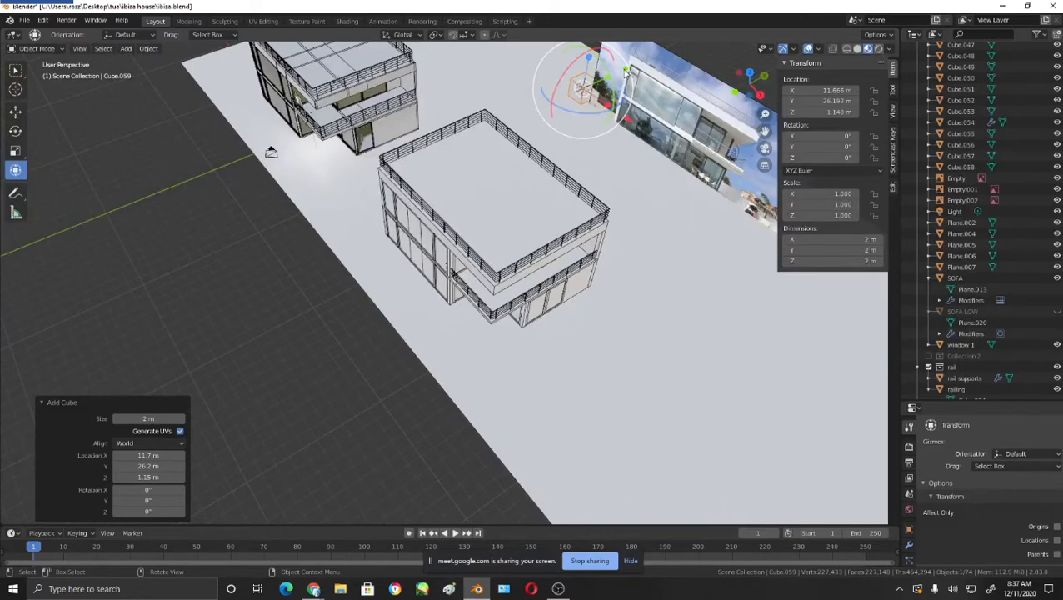
- Move the new cube in front of the second house, centred on its facade at about X 24.2 m, Y -7.06 m
left_click_drag(626, 72, 293, 222)
middle_click_drag(268, 298, 331, 275)
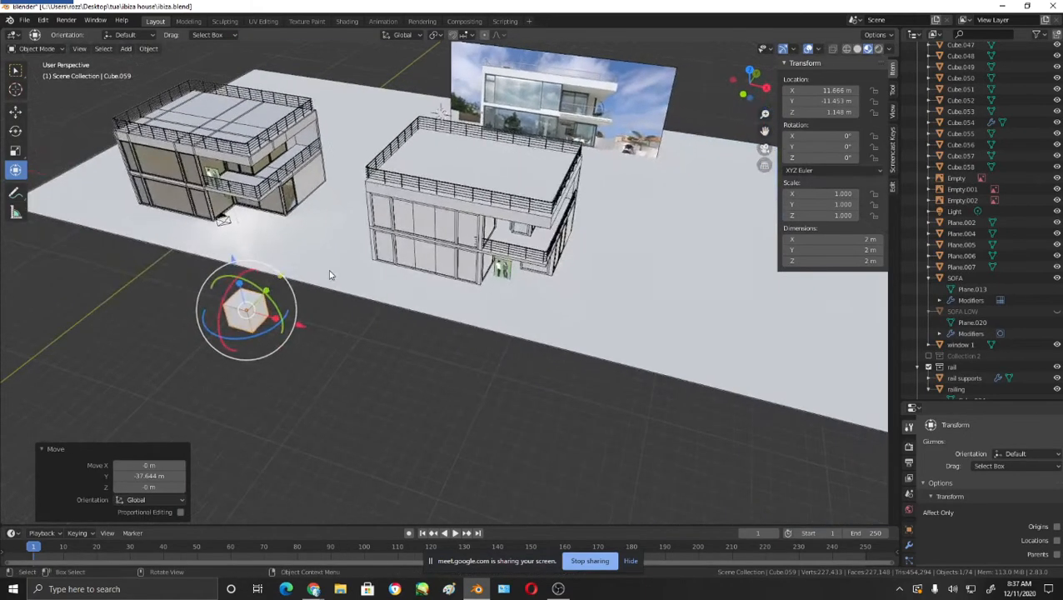
key("KP_7")
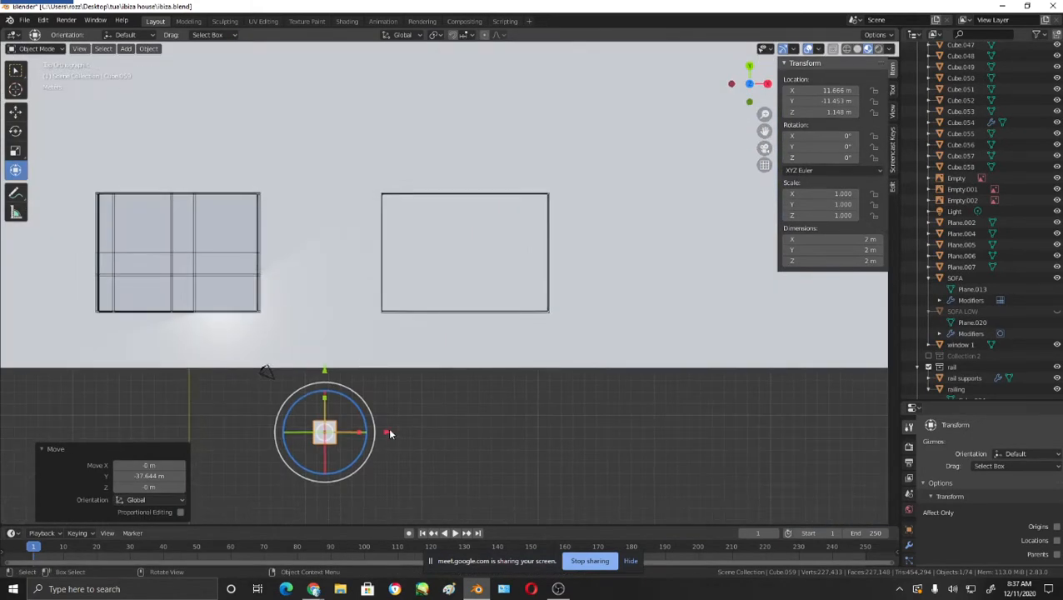
left_click_drag(387, 433, 538, 432)
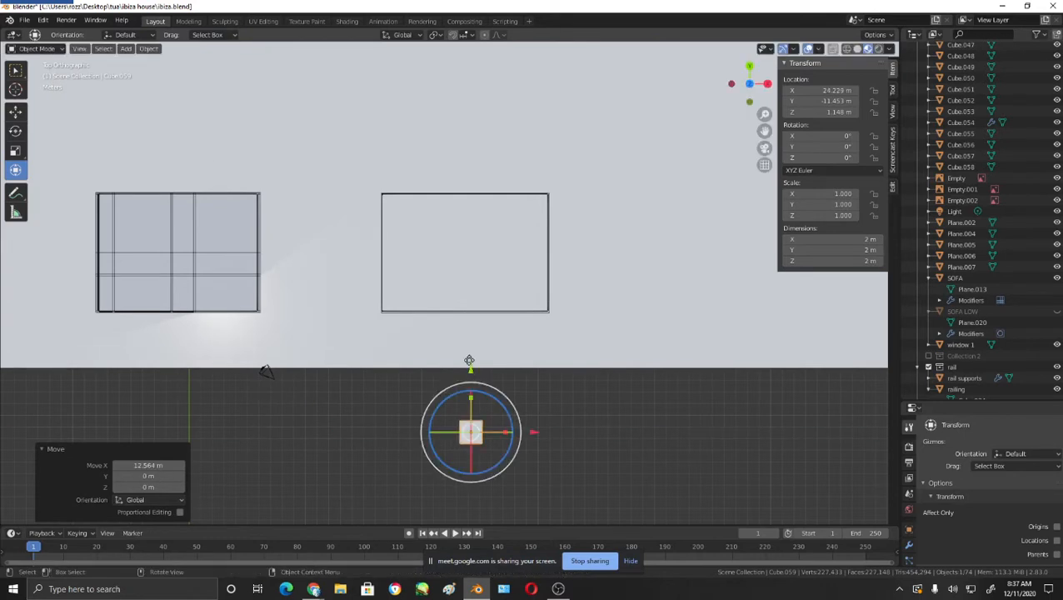
left_click_drag(469, 361, 469, 311)
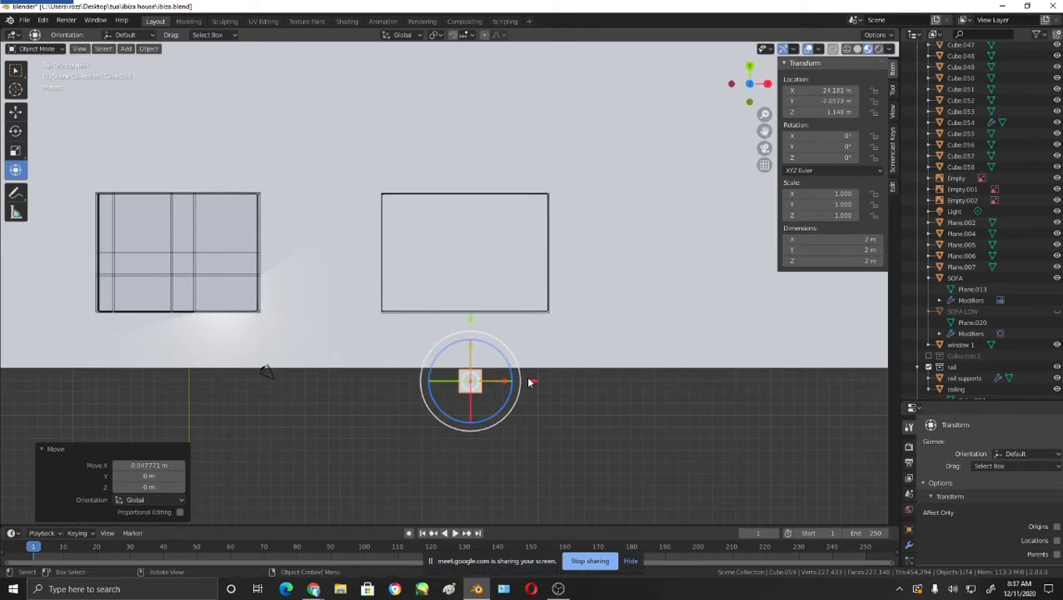
- Stretch the cube to about 14.3 m along X and 5.41 m along Y, and align it with the house's width
key("s")
key("x")
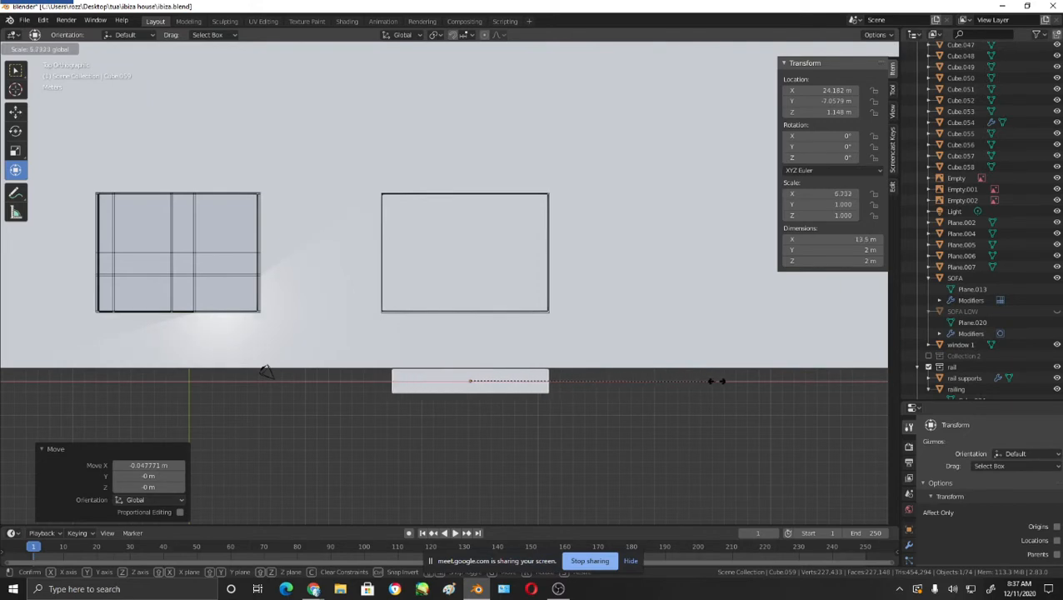
left_click(542, 391)
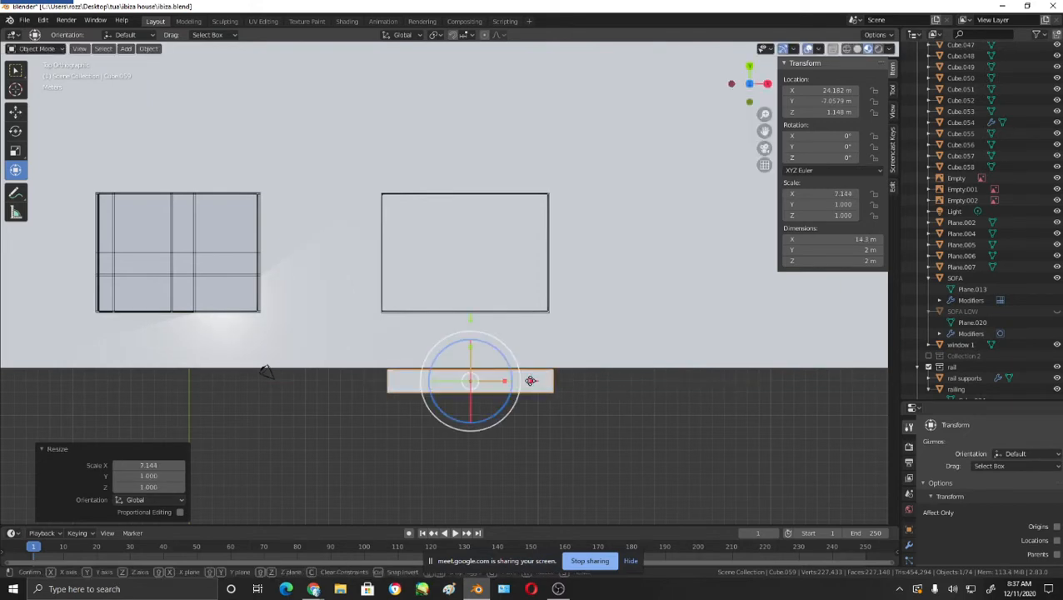
left_click_drag(536, 384, 528, 384)
left_click_drag(470, 351, 473, 260)
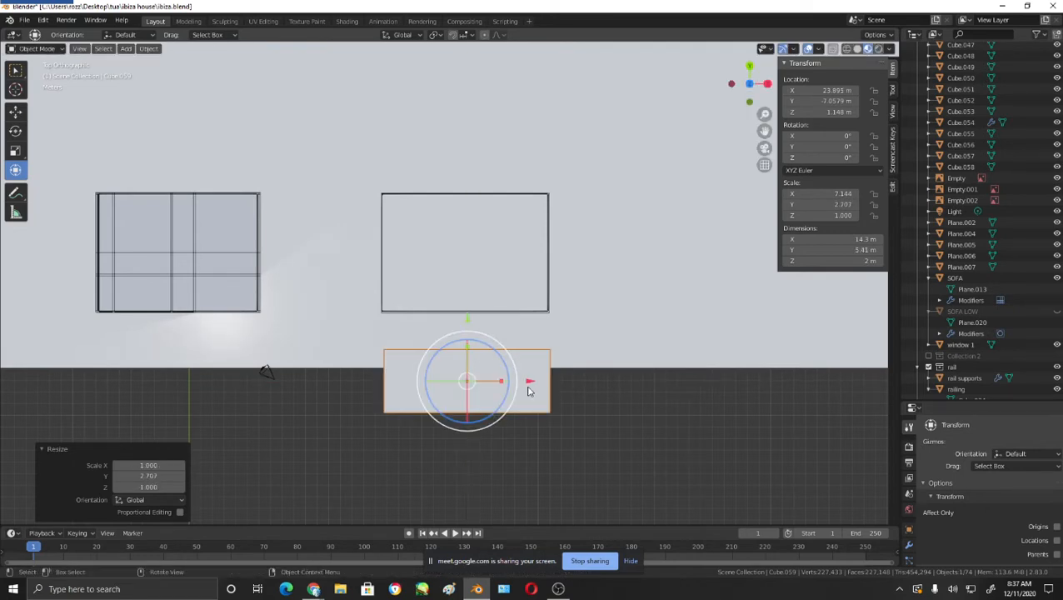
left_click_drag(526, 386, 528, 381)
- Lower the block along Z by about 2.13 m so its top sits near ground level
middle_click_drag(550, 415, 476, 345)
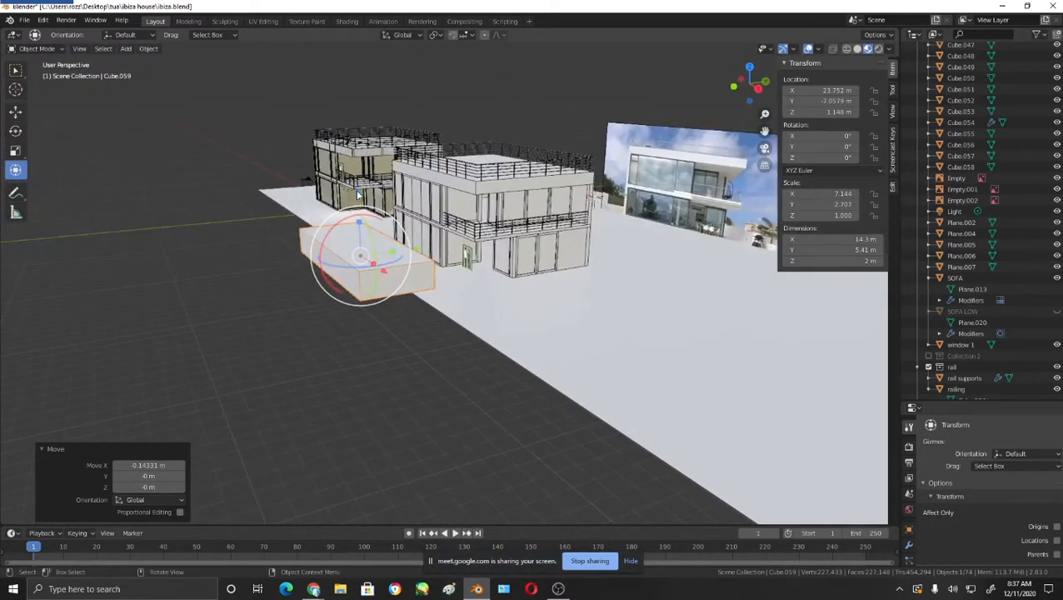
left_click_drag(360, 210, 355, 221)
middle_click_drag(467, 321, 498, 310)
scroll(540, 347, "up", 4)
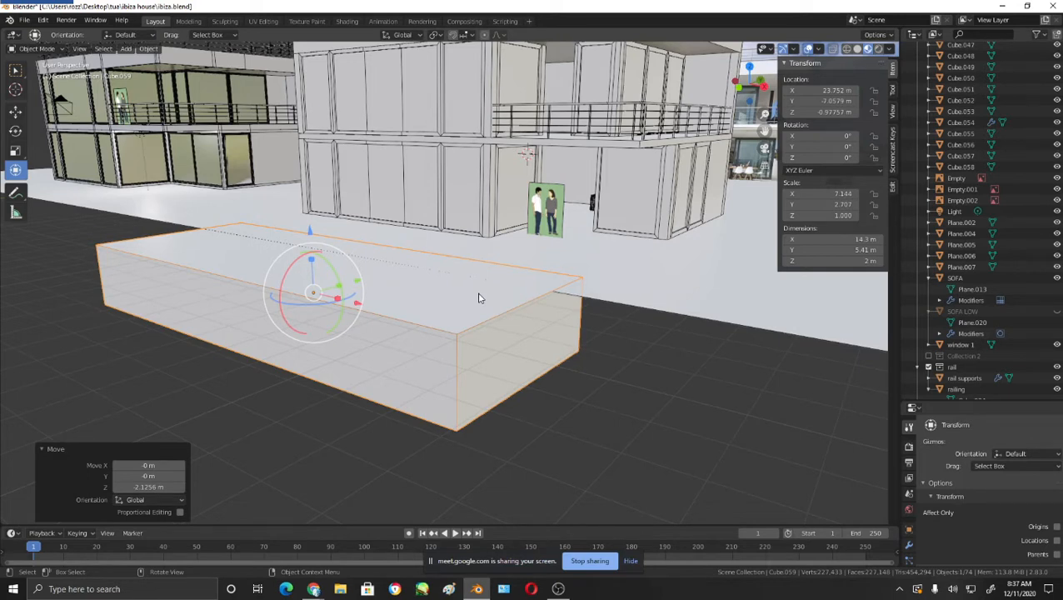
- Delete the block's top face in Edit Mode to open it up as a pool basin
middle_click_drag(480, 298, 541, 394)
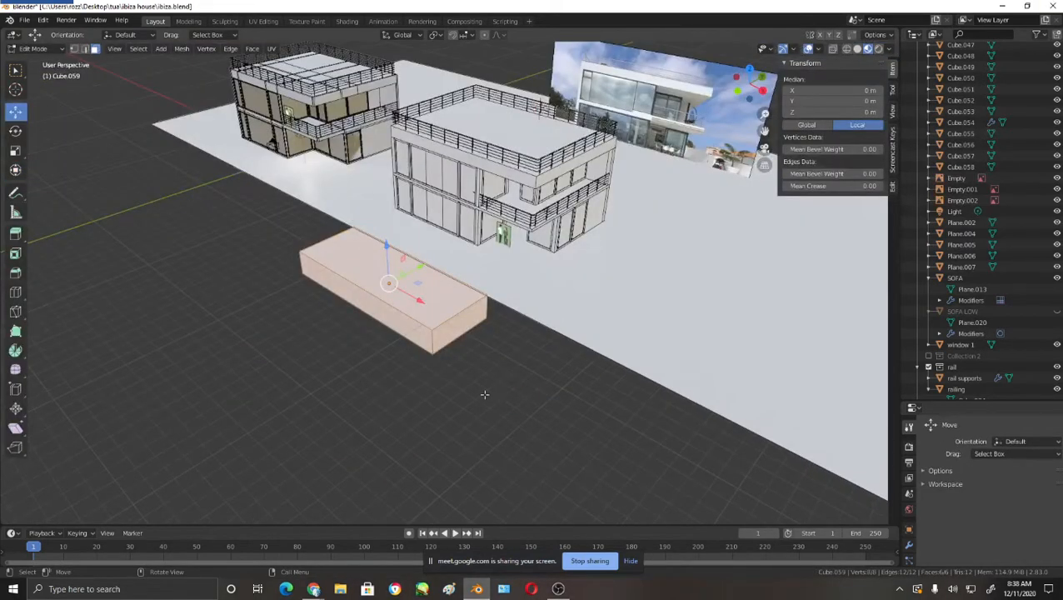
scroll(485, 394, "up", 8)
scroll(460, 351, "down", 4)
left_click(425, 342)
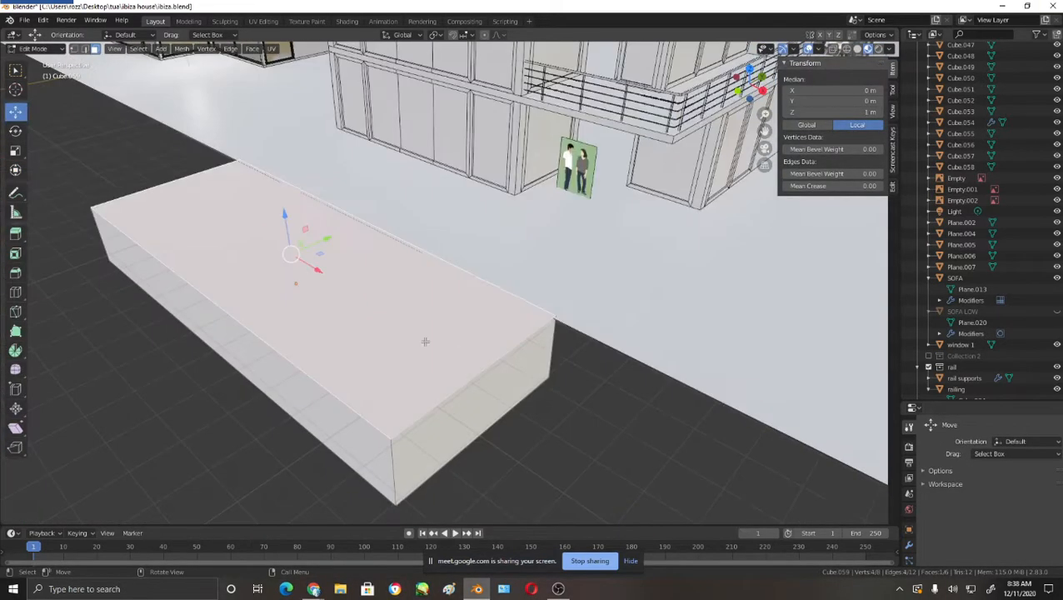
key("x")
left_click(352, 340)
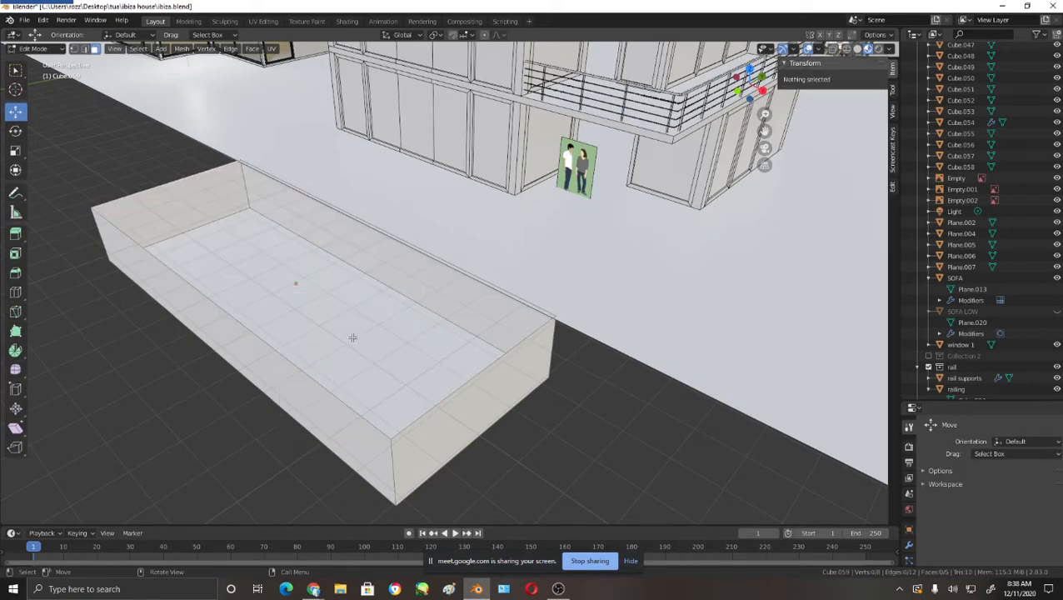
- Extrude the basin's top edge loop and scale it outward to about 2.18 times to form surrounding ground
middle_click_drag(353, 337, 430, 288)
key("2")
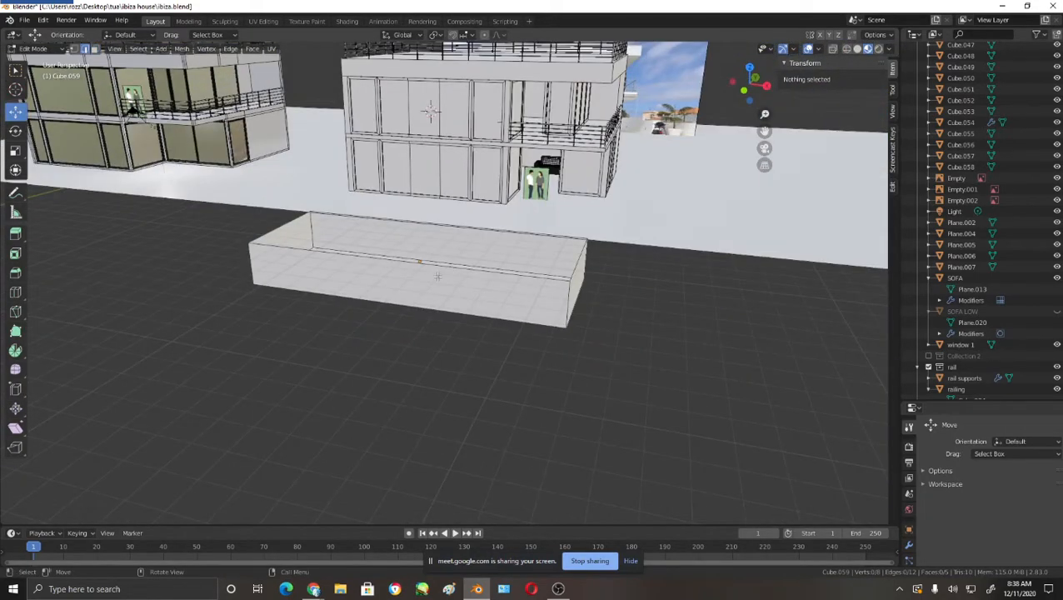
left_click(460, 267)
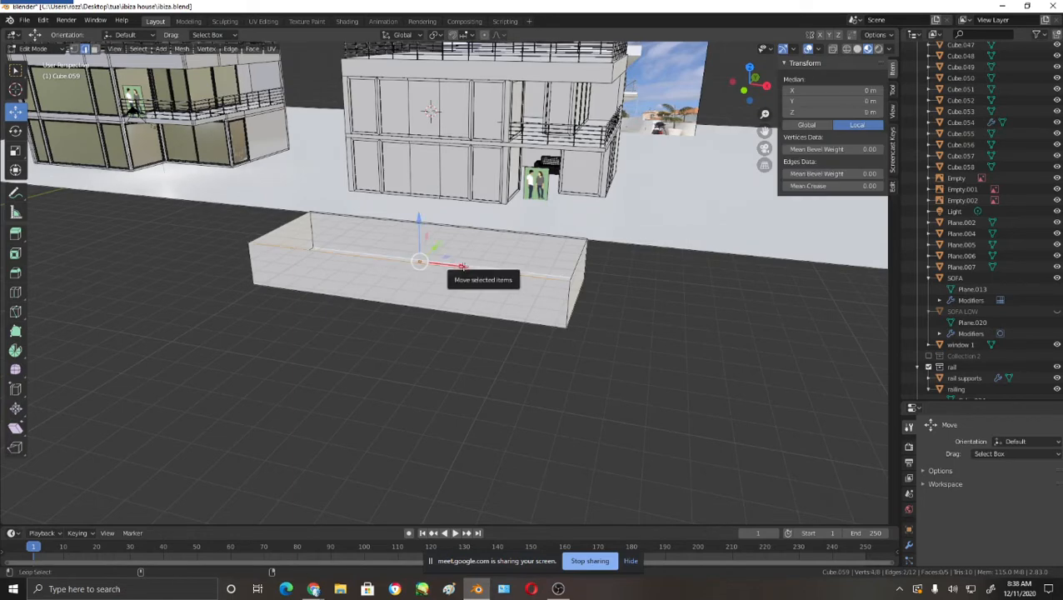
key("alt+a")
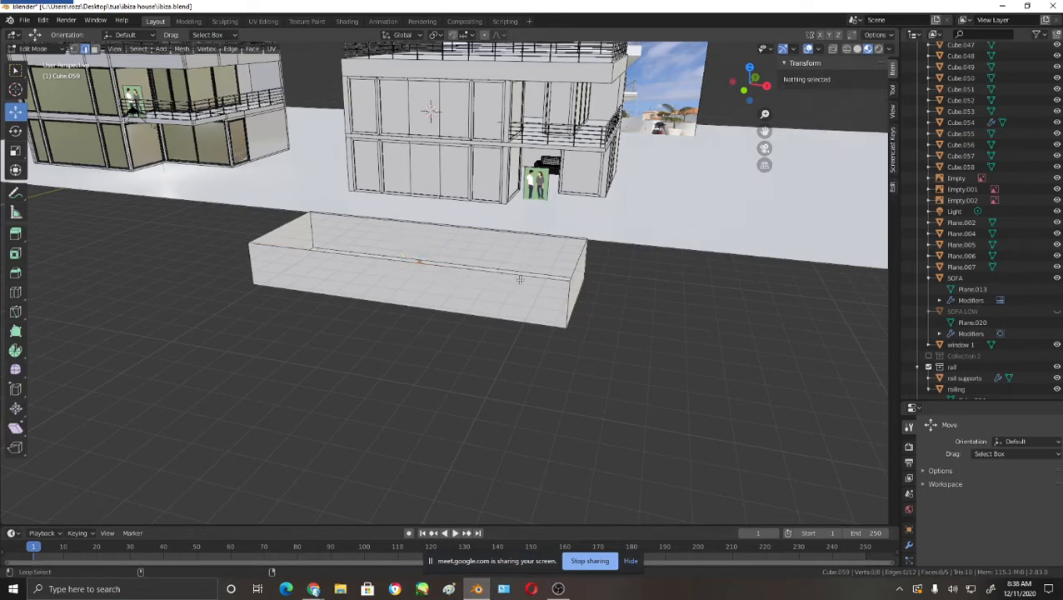
left_click(521, 280, "alt")
middle_click_drag(521, 280, 533, 367)
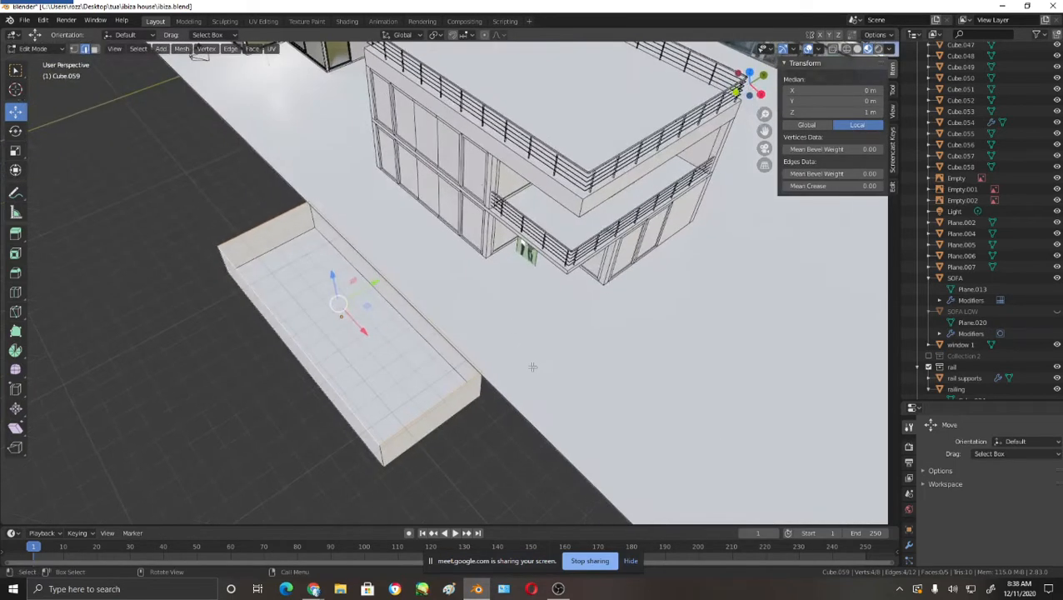
key("g")
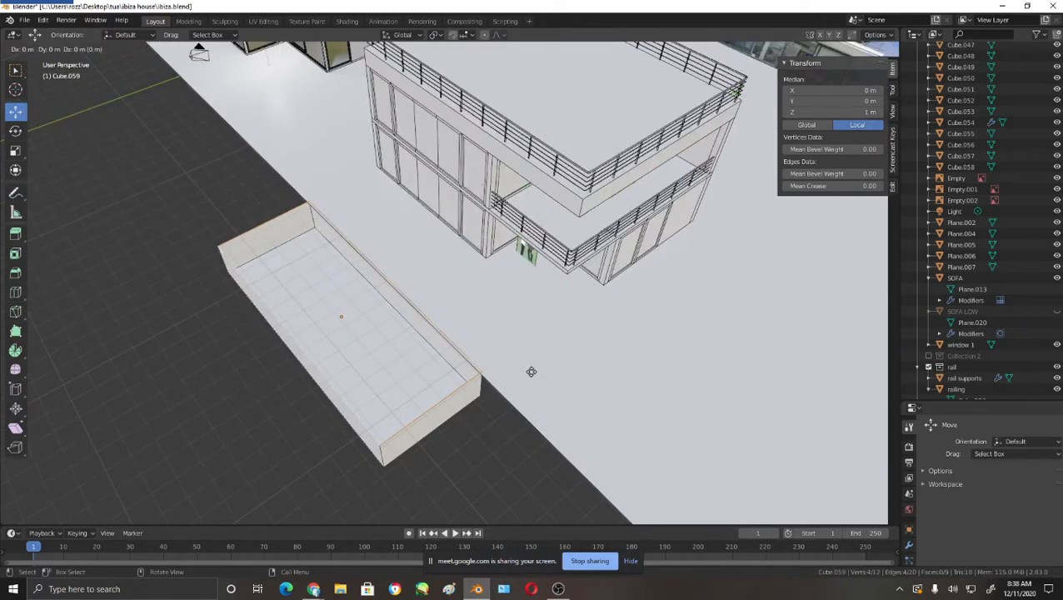
right_click(538, 373)
key("s")
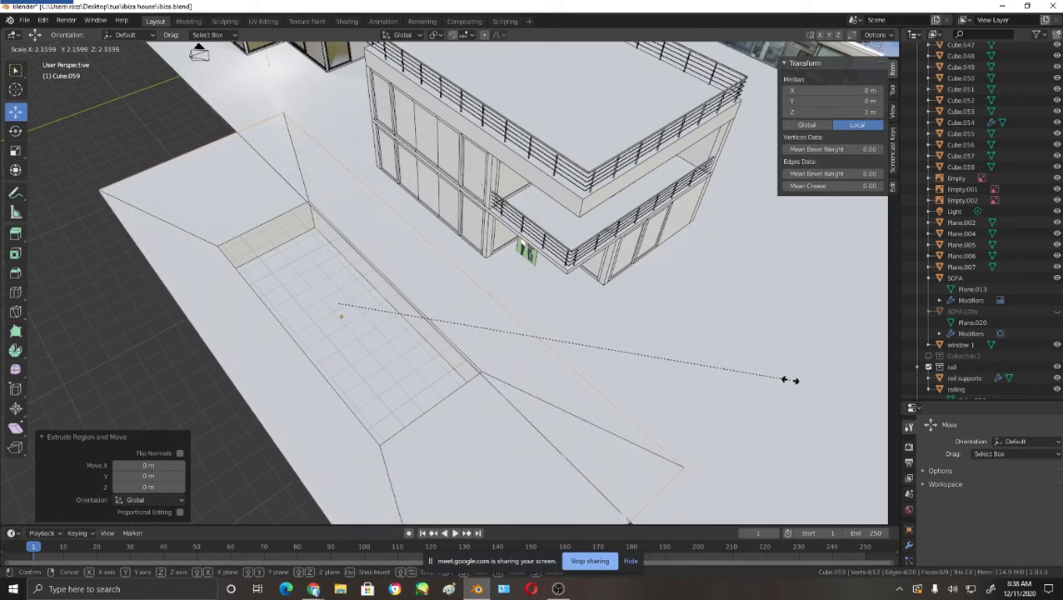
left_click(780, 379)
- Move the ground's outer edge on the house side about 18.66 m along Y, past the back of the house
middle_click_drag(767, 380, 446, 297)
left_click(415, 342)
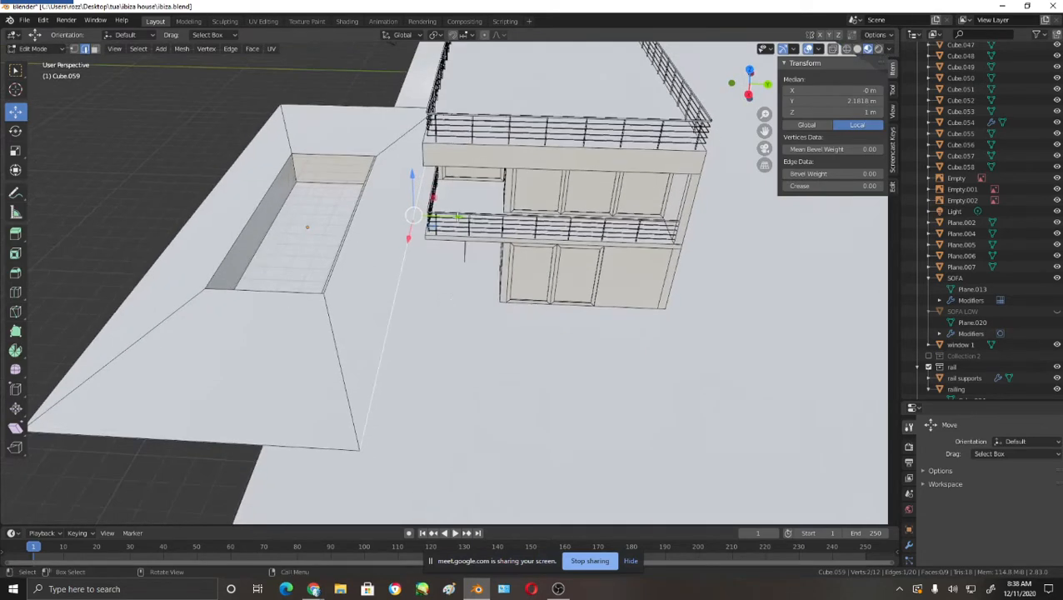
key("g")
key("y")
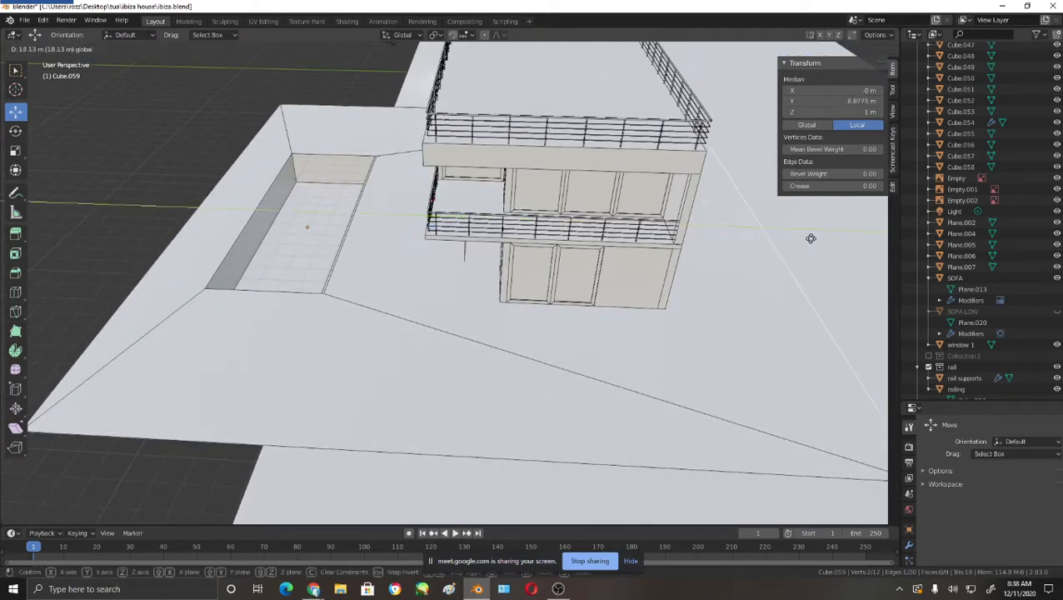
left_click(821, 239)
- Move the ground's outer edge opposite the house about 2.28 m outward along negative Y
middle_click_drag(308, 313, 193, 246)
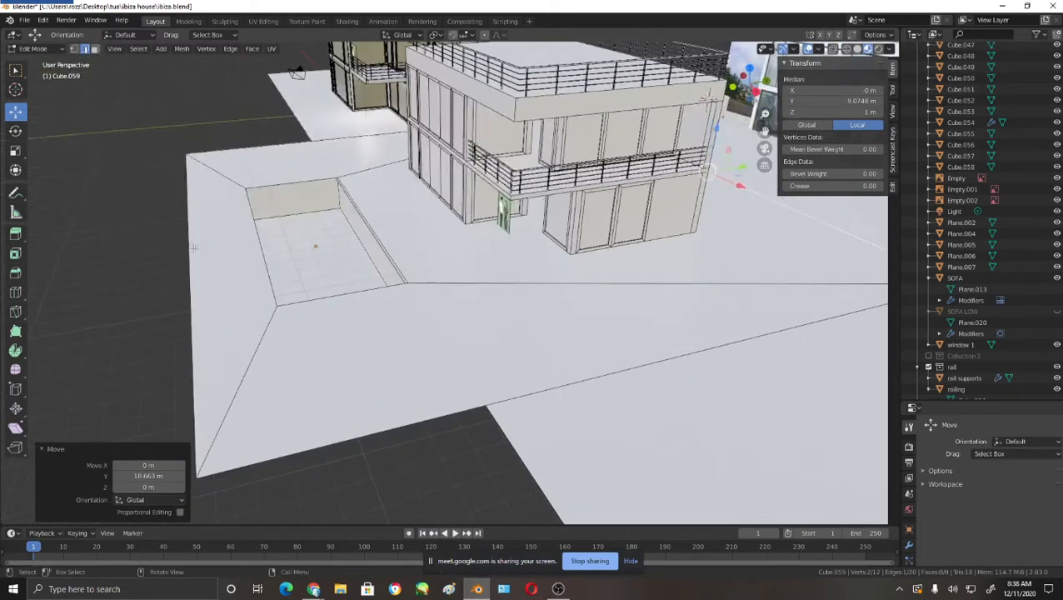
key("ctrl+z")
left_click_drag(238, 238, 182, 252)
middle_click_drag(454, 277, 509, 265)
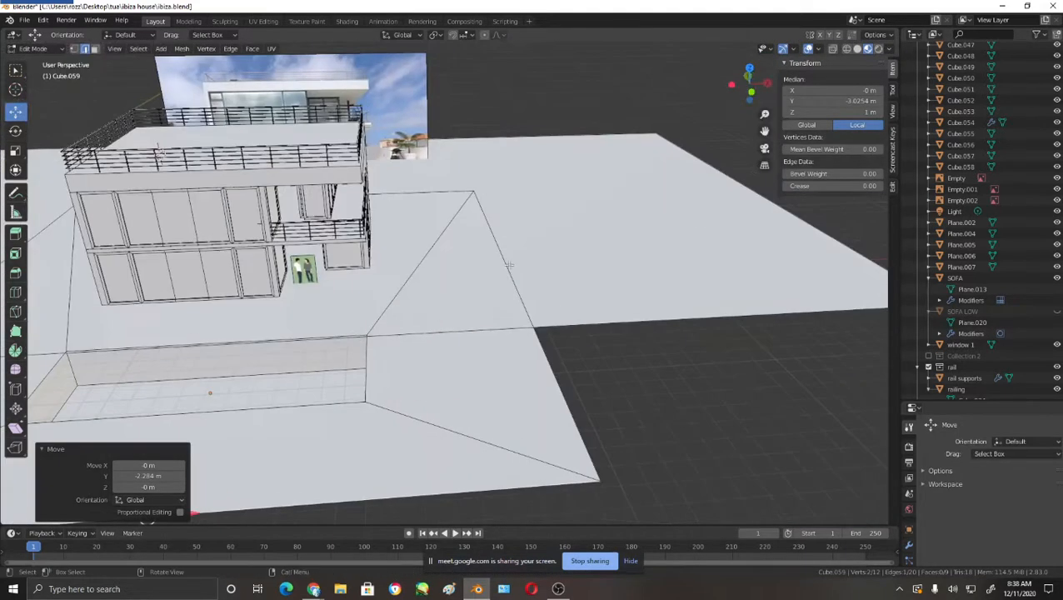
- Leave Edit Mode and delete the old ground plane beneath the houses
key("Tab")
left_click(650, 243)
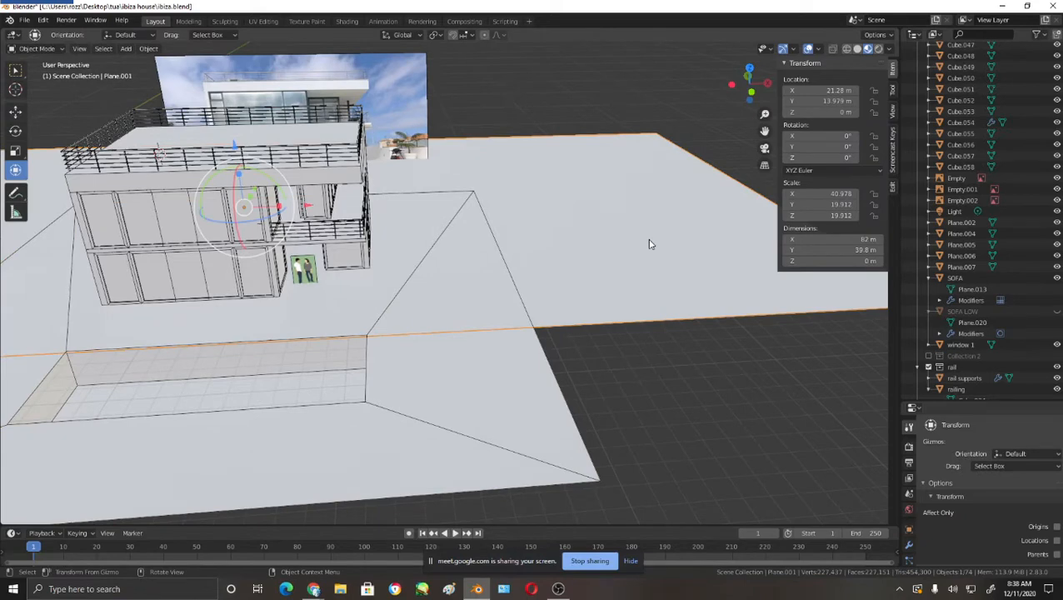
key("Delete")
- Compare the pool and ground with the reference photo in front wireframe view, and inspect them in solid perspective
scroll(567, 254, "down", 5)
mouse_move(485, 267)
middle_mouse_down()
mouse_move(479, 252)
mouse_move(475, 268)
middle_mouse_up()
scroll(446, 301, "up", 2)
middle_click_drag(446, 303, 553, 311, "shift")
scroll(497, 346, "up", 2)
scroll(554, 313, "up", 1)
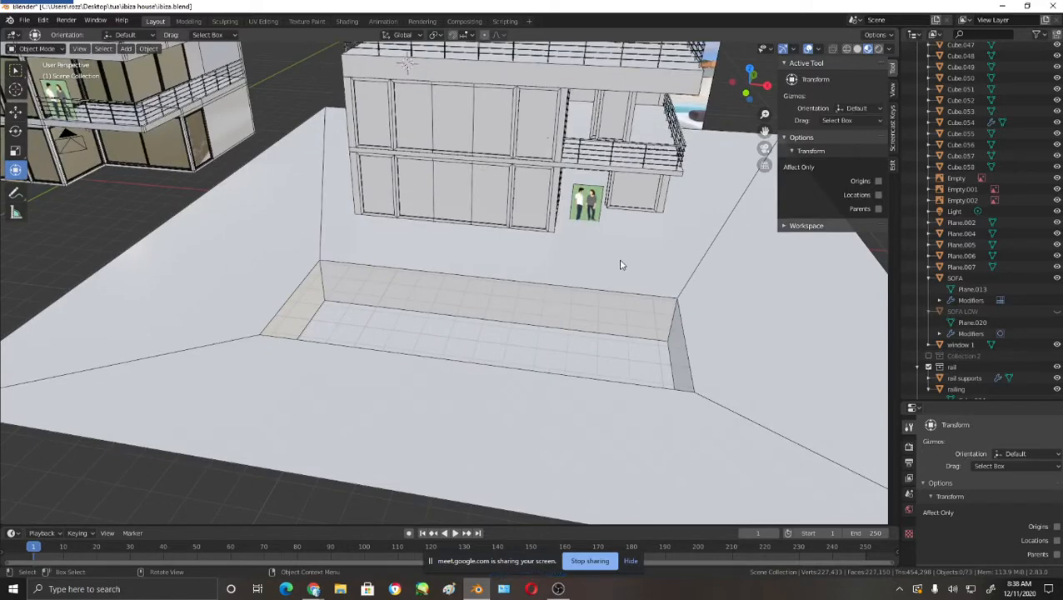
key("KP_1")
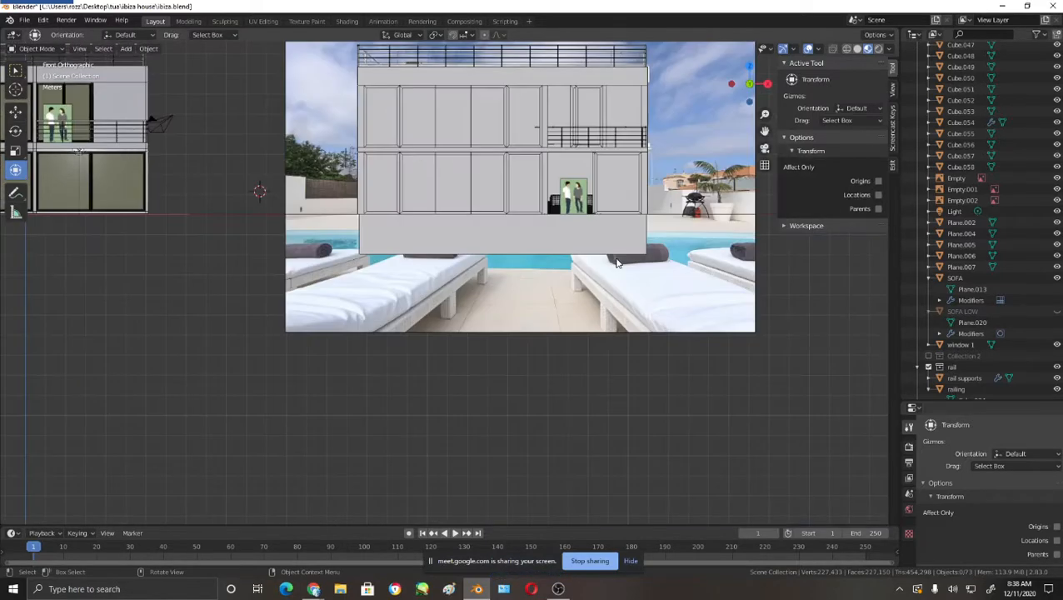
scroll(616, 263, "up", 2)
middle_click_drag(617, 264, 640, 279, "shift")
scroll(430, 271, "up", 3)
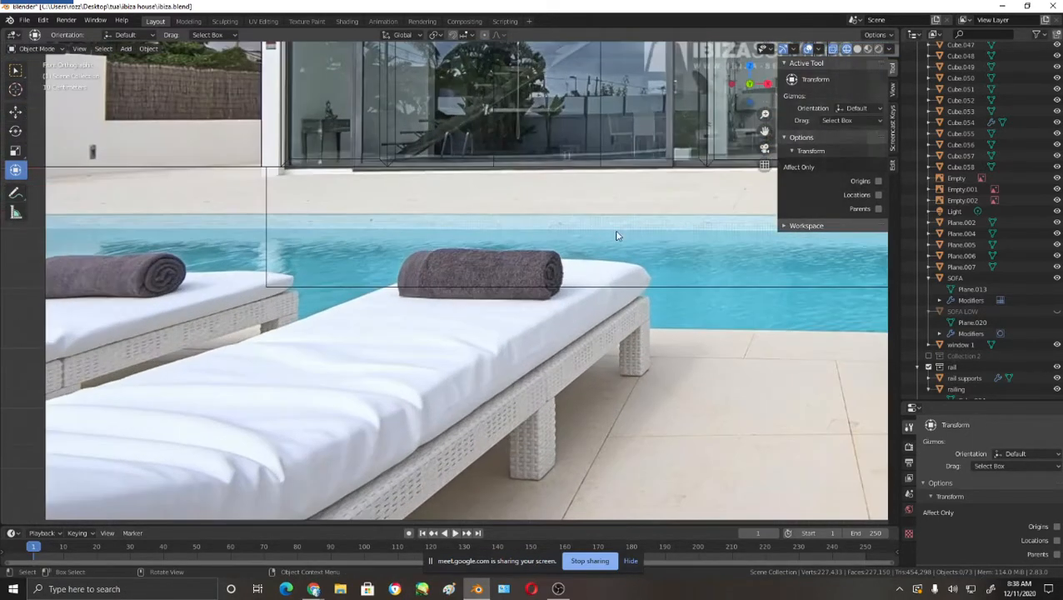
scroll(617, 236, "down", 5)
middle_click_drag(725, 284, 495, 282, "shift")
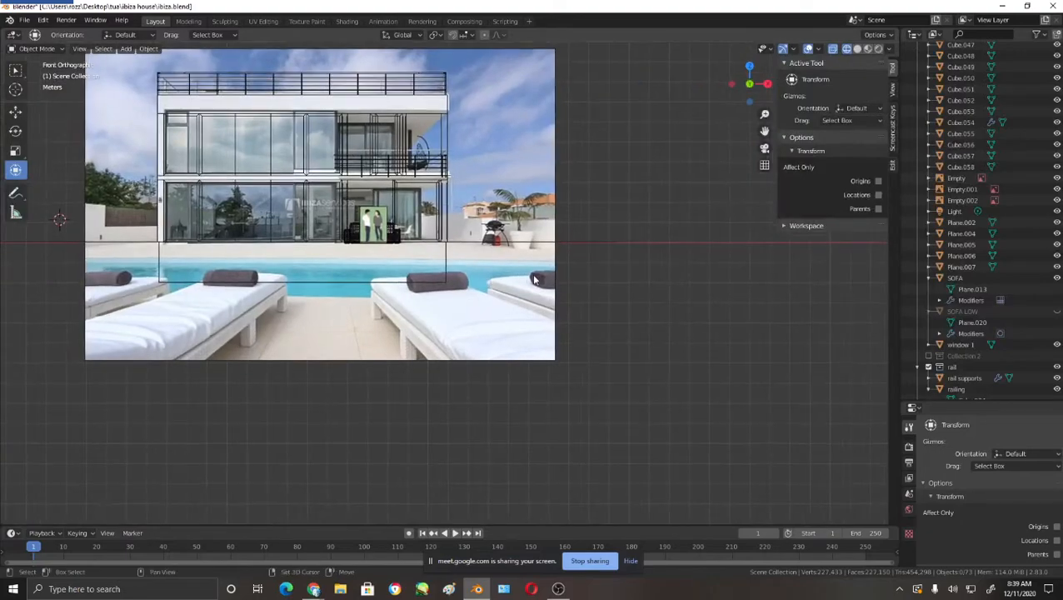
key("shift+z")
middle_click_drag(620, 258, 539, 302)
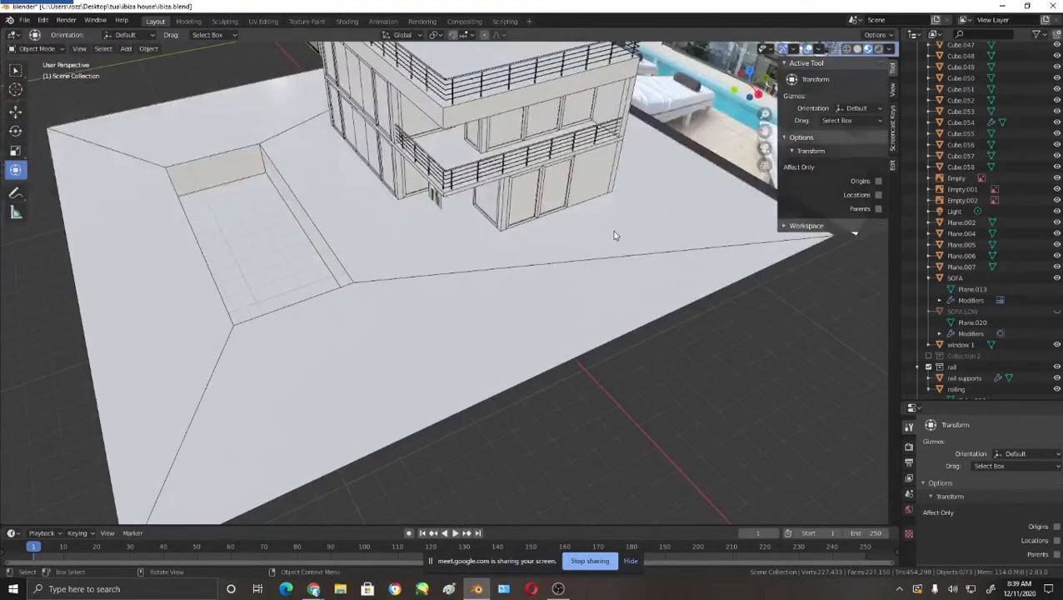
middle_click_drag(615, 232, 551, 340)
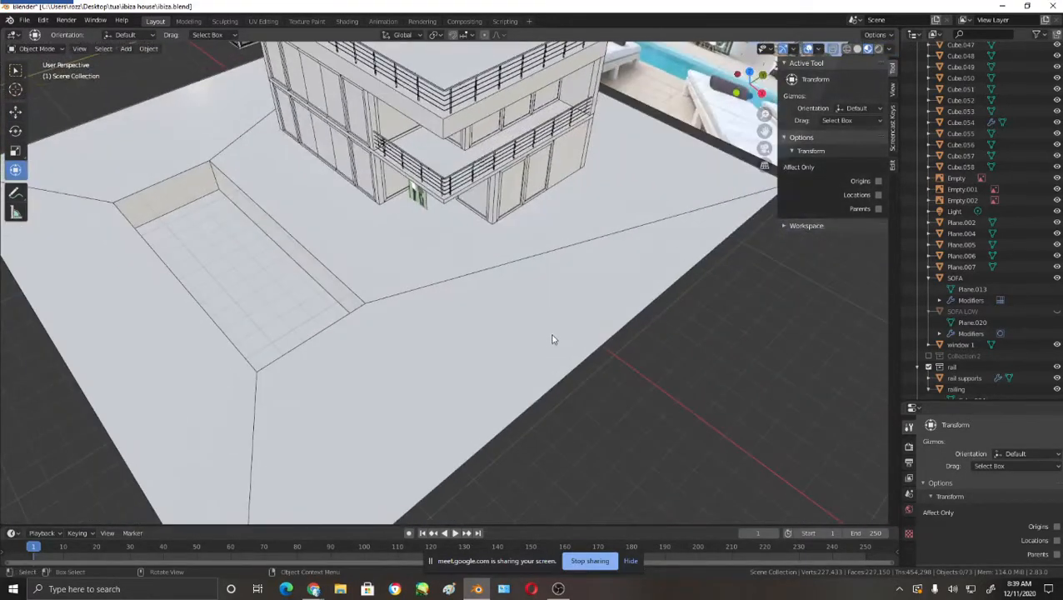
- Place the 3D cursor on the ground just beyond the short end of the pool
left_click(491, 309)
right_click(421, 330)
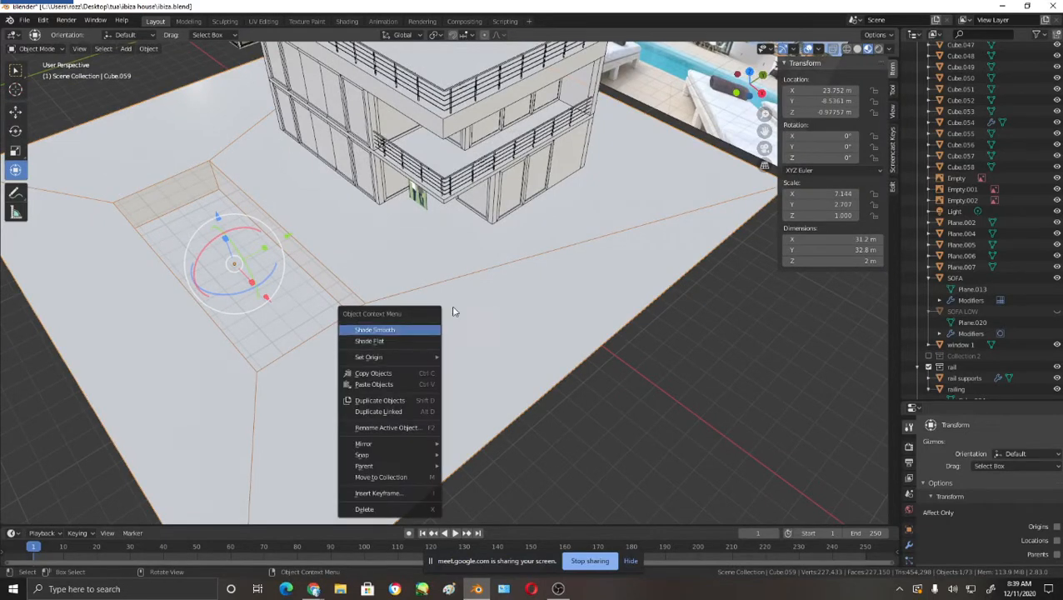
left_click(15, 89)
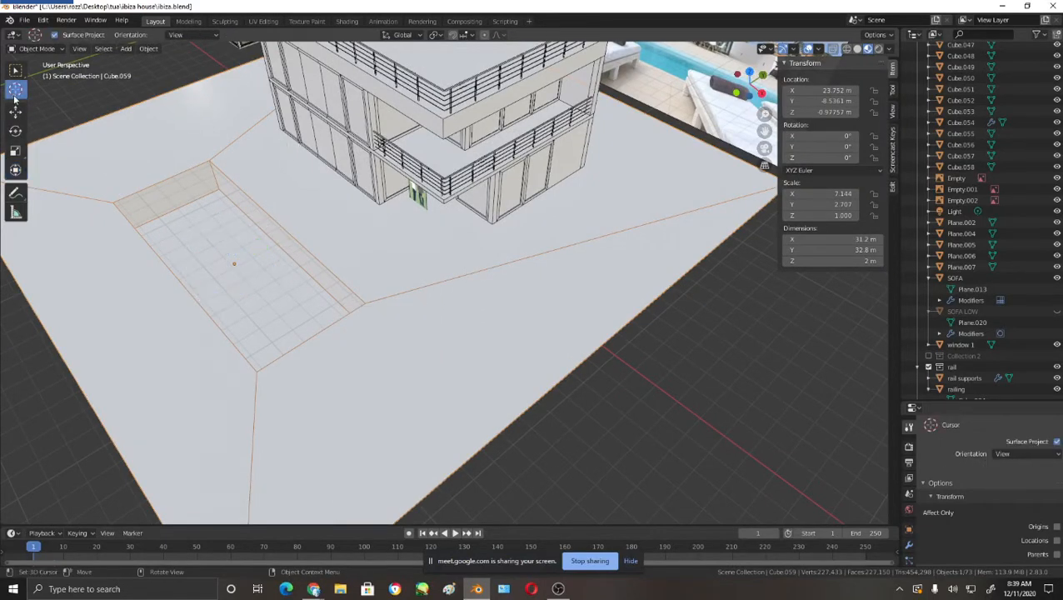
right_click(444, 337)
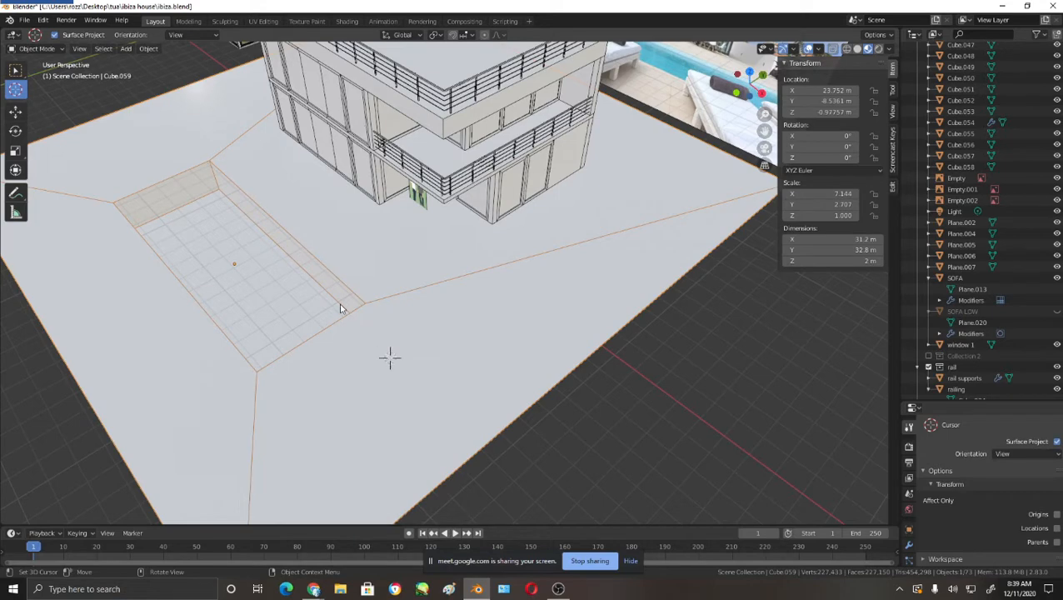
left_click(15, 72)
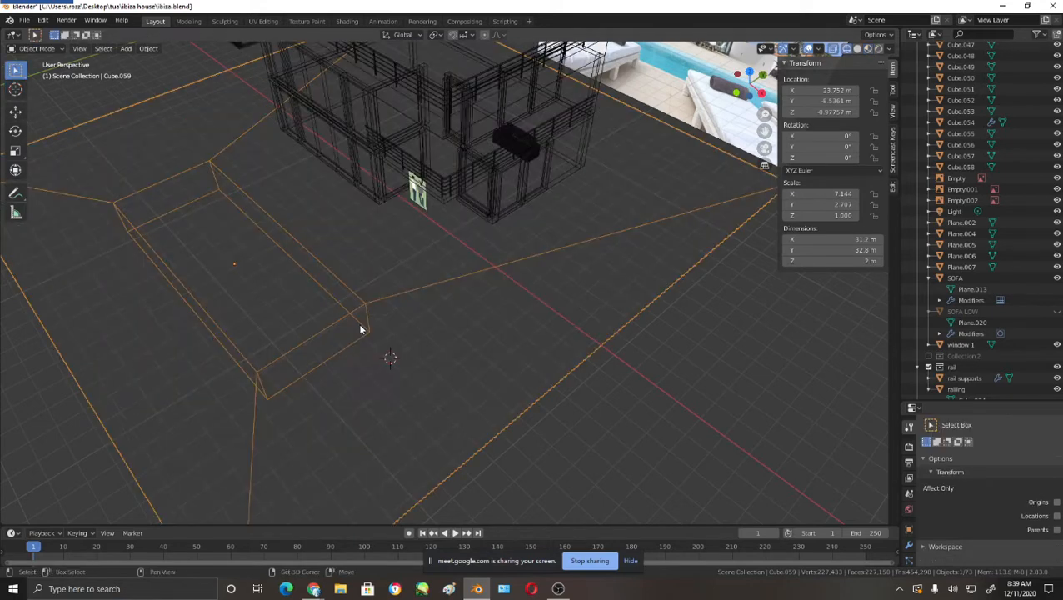
key("shift+z")
key("shift+z")
- Add a cube at the 3D cursor and scale it by about 0.19 along X to make it a thin wall slab
key("shift+a")
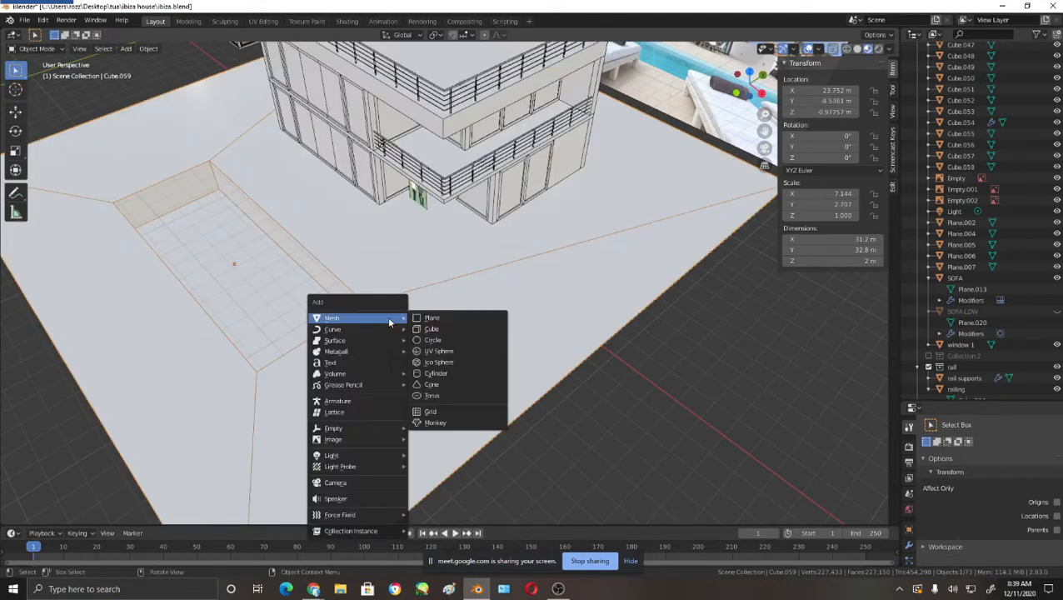
left_click(432, 330)
mouse_move(439, 351)
middle_mouse_down()
mouse_move(422, 297)
mouse_move(398, 332)
mouse_move(451, 341)
middle_mouse_up()
key("s")
key("x")
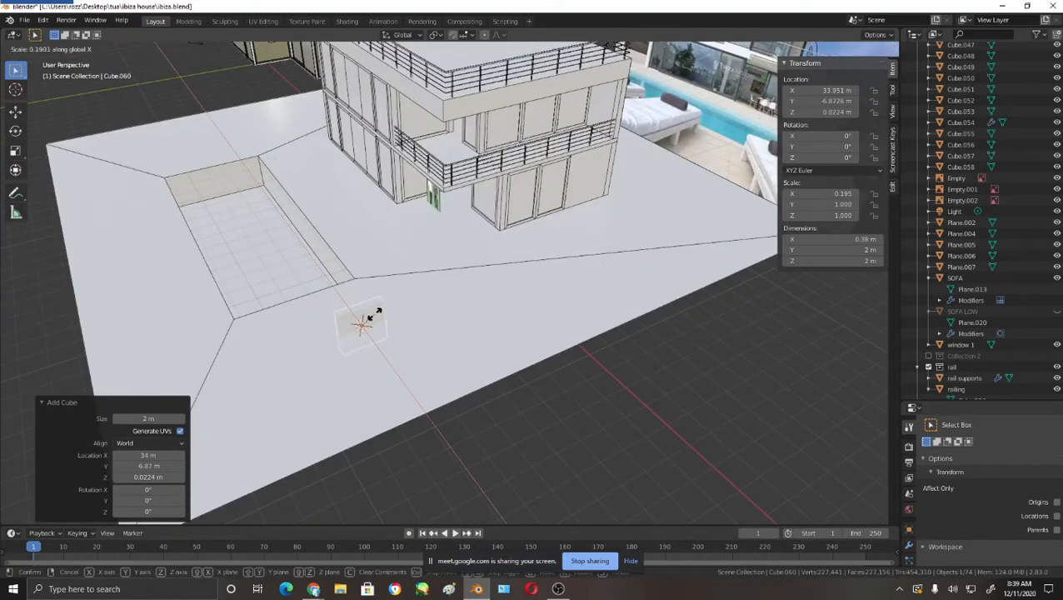
left_click(375, 317)
middle_click_drag(375, 317, 442, 335)
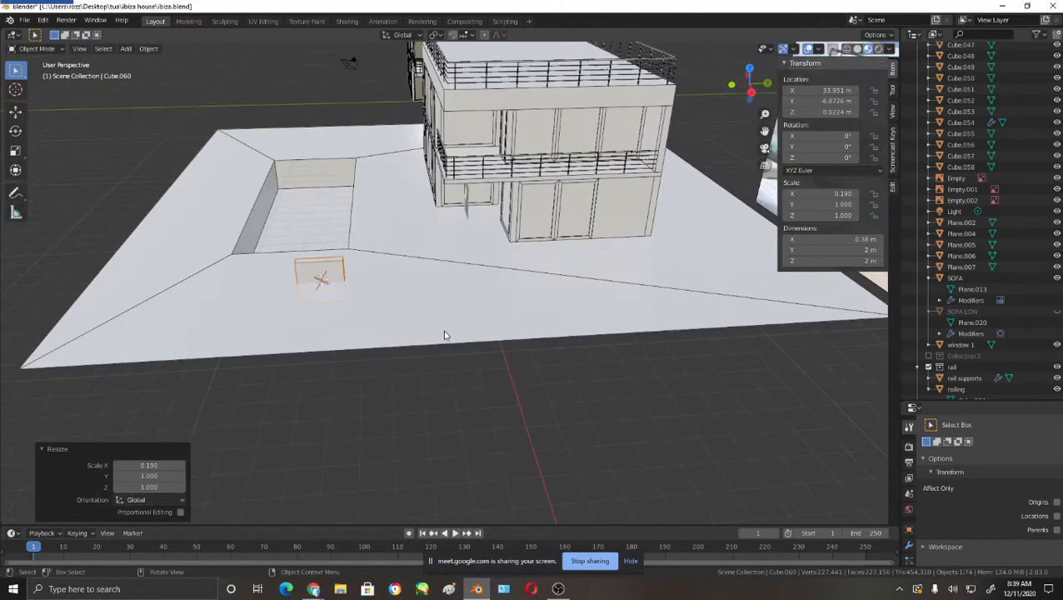
- In right view, lift the slab about 0.97 m onto the ground and scale it uniformly by about 0.70
key("KP_3")
key("g")
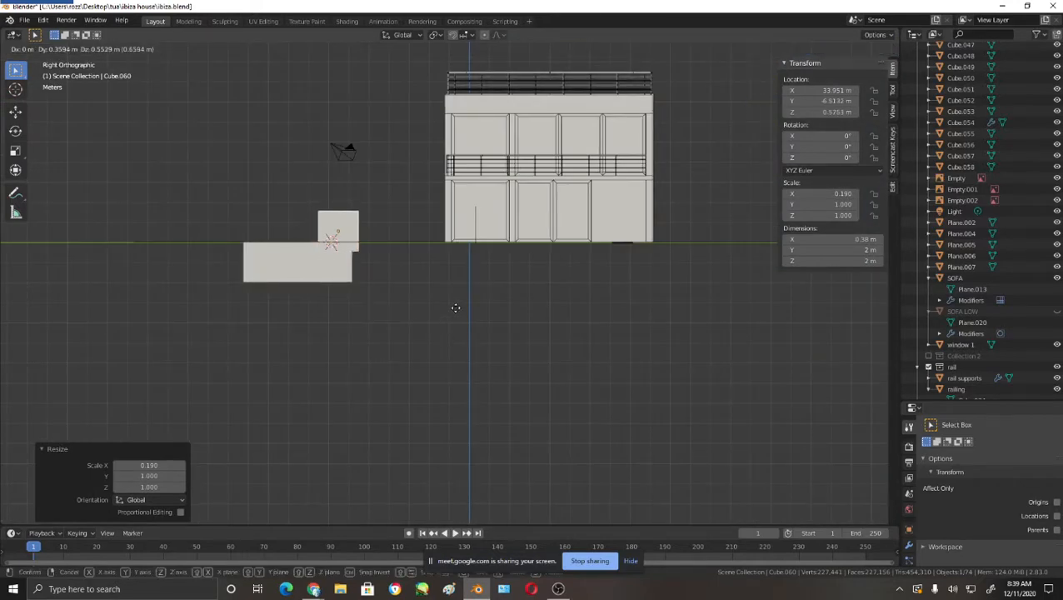
left_click(454, 314)
key("s")
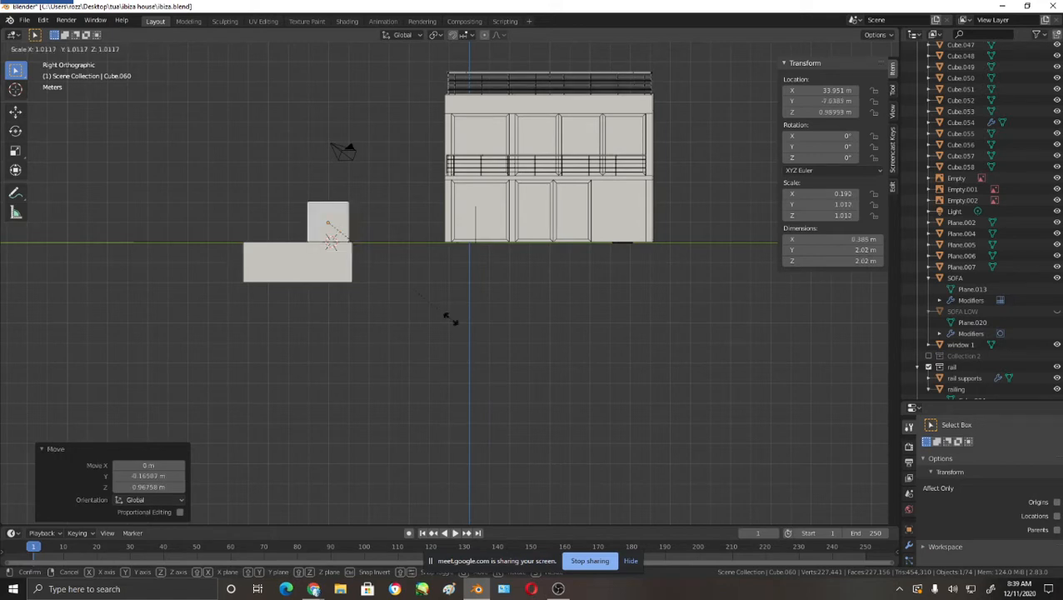
left_click(408, 300)
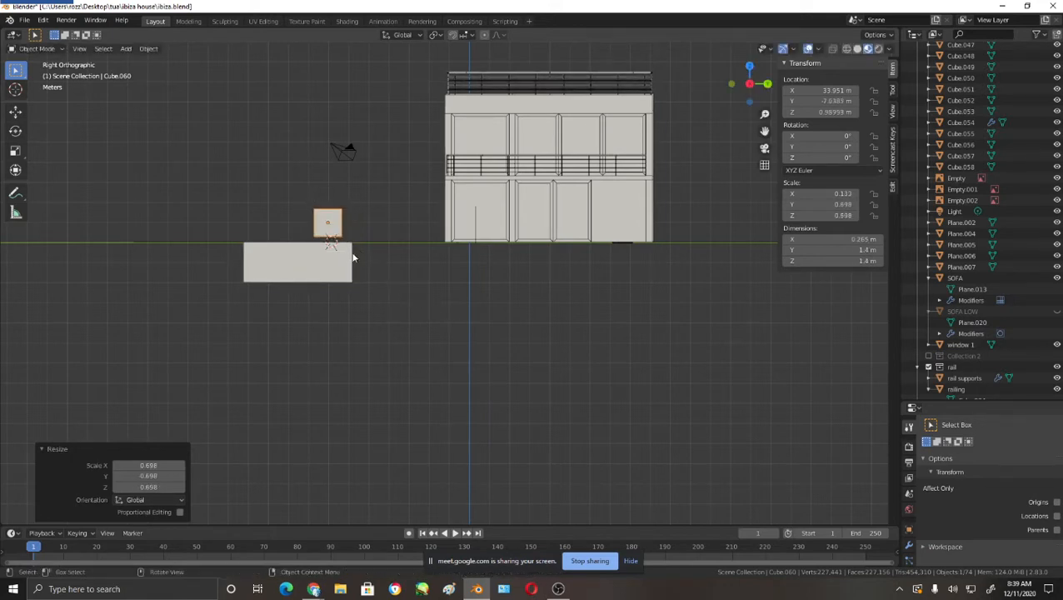
- Move the slab about 7.05 m along Y and down to ground level, and stretch it about 19.25 times along Y
key("g")
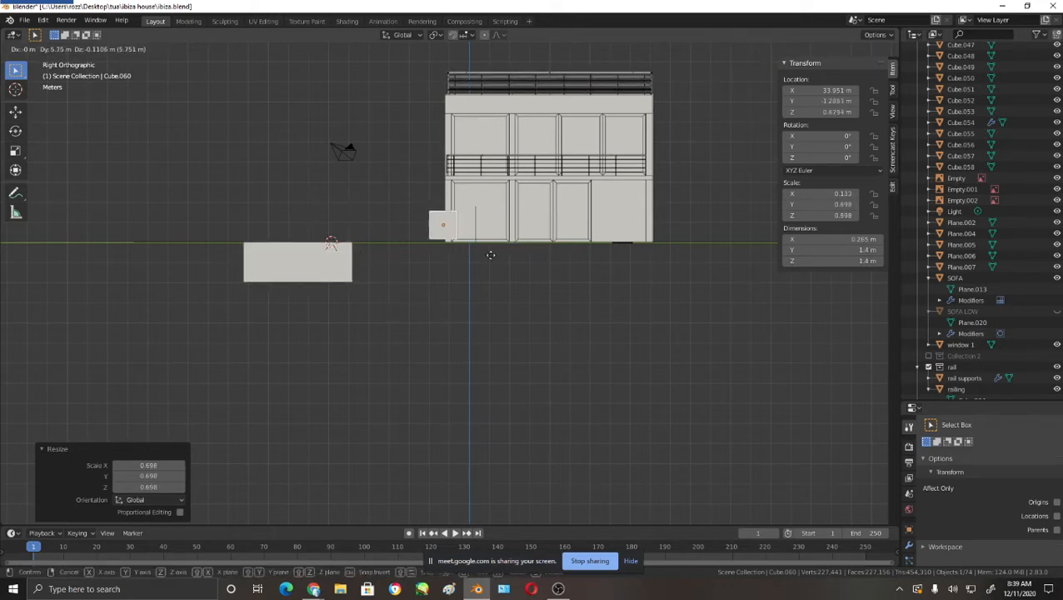
left_click(494, 258)
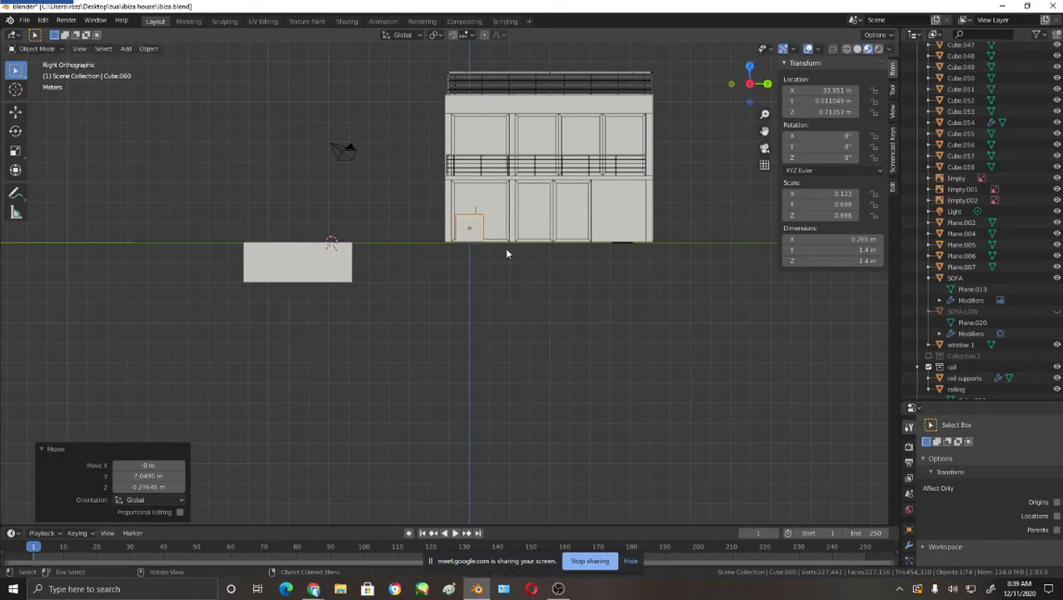
key("s")
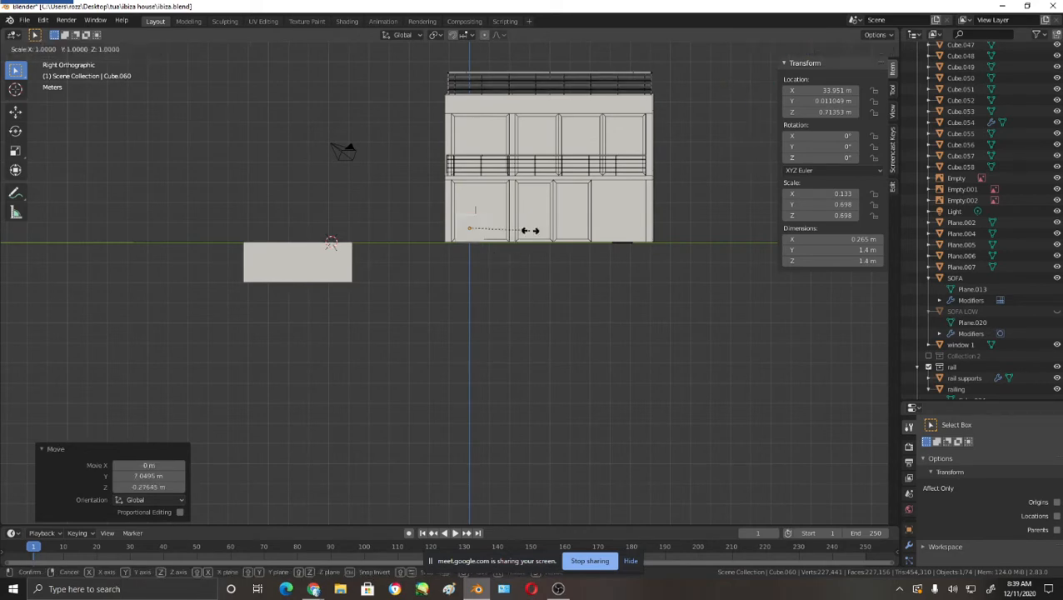
key("y")
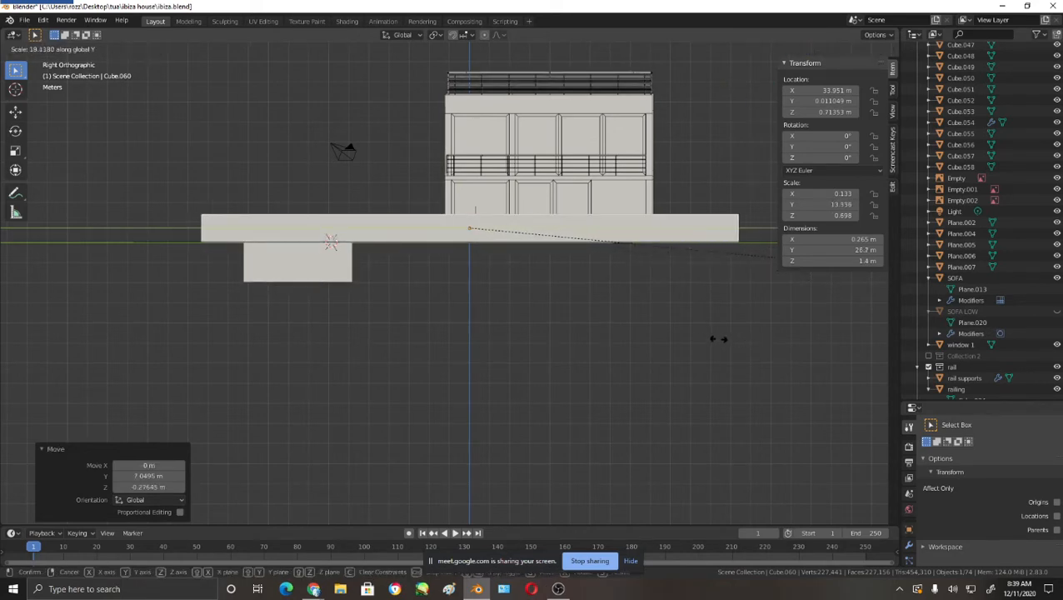
left_click(731, 340)
- Compare the long wall with the boundary wall in the reference photo in front view, and inspect it in perspective
middle_click_drag(459, 289, 592, 304)
key("KP_1")
scroll(571, 299, "up", 2)
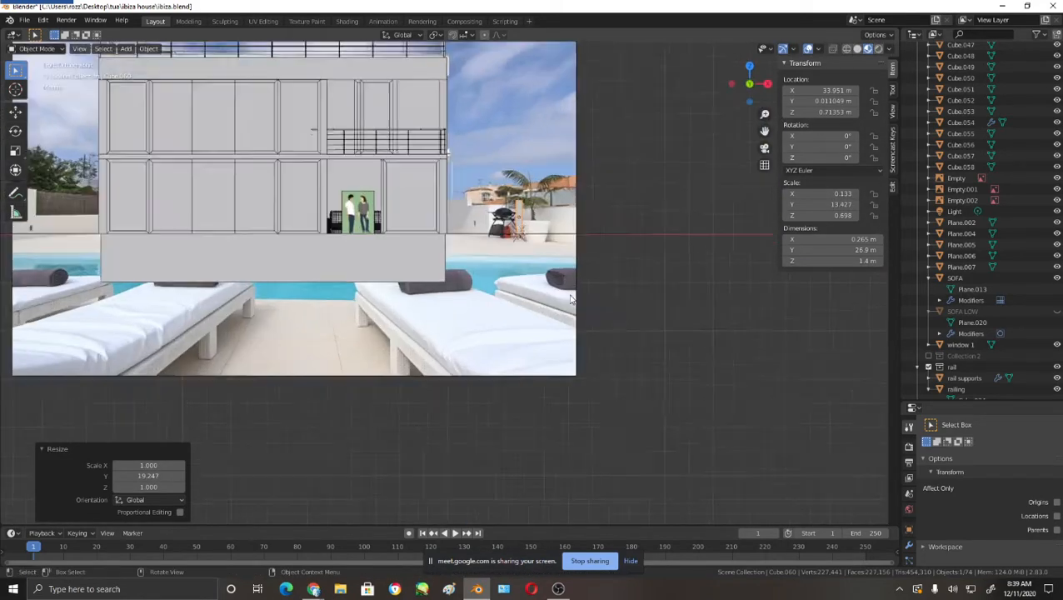
scroll(552, 242, "up", 3)
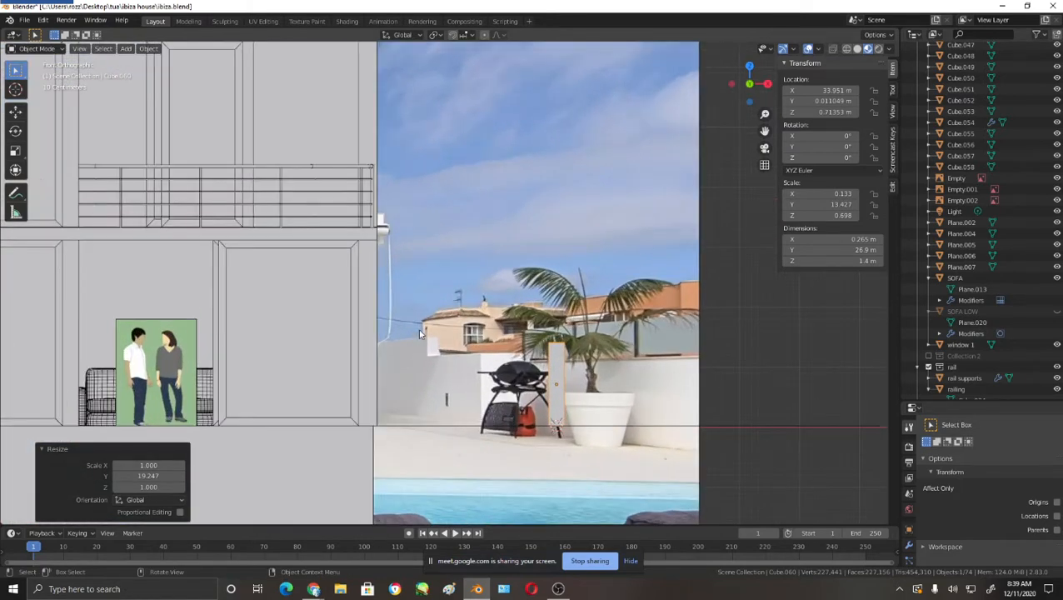
scroll(540, 417, "down", 2)
scroll(521, 372, "down", 2)
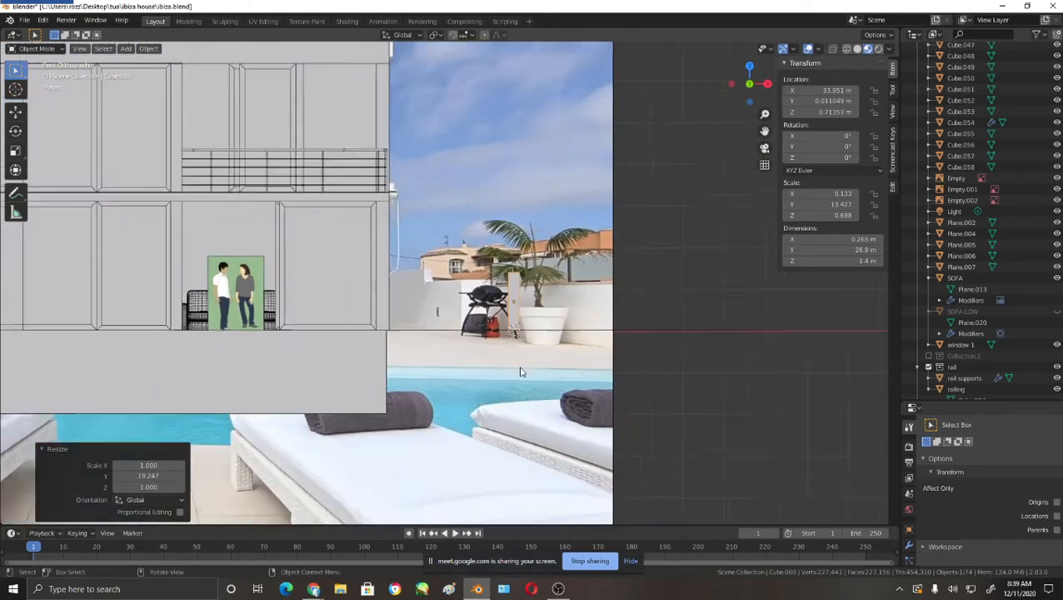
middle_click_drag(355, 363, 392, 371, "shift")
scroll(579, 343, "up", 2)
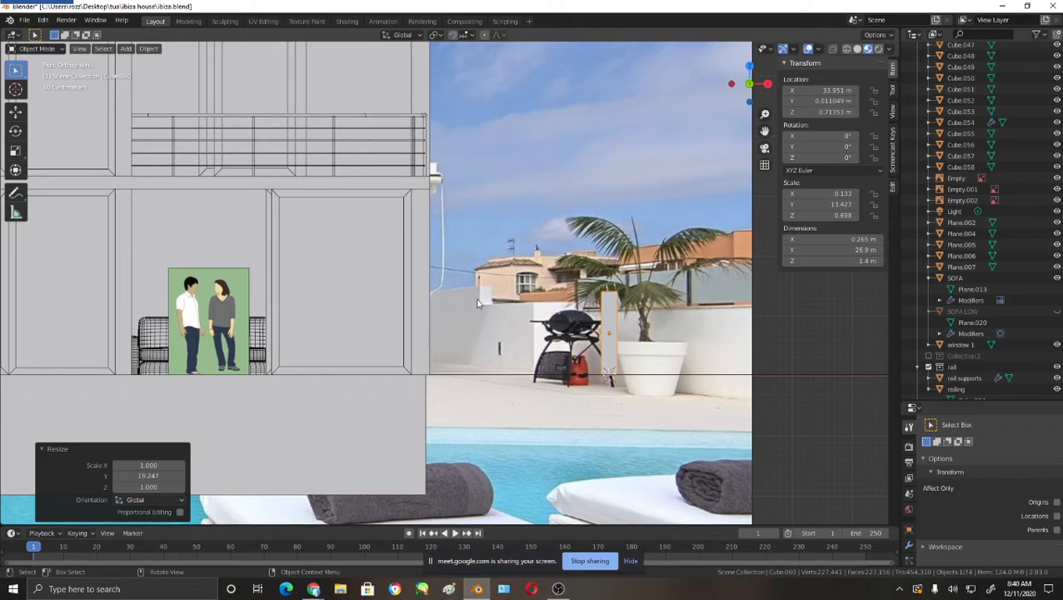
middle_click_drag(581, 394, 435, 384)
middle_click_drag(524, 368, 582, 358)
- Add one loop cut across the wall in Edit Mode and slide it to a factor of about 0.199
left_click(586, 364)
left_click(597, 362)
key("Tab")
key("ctrl+r")
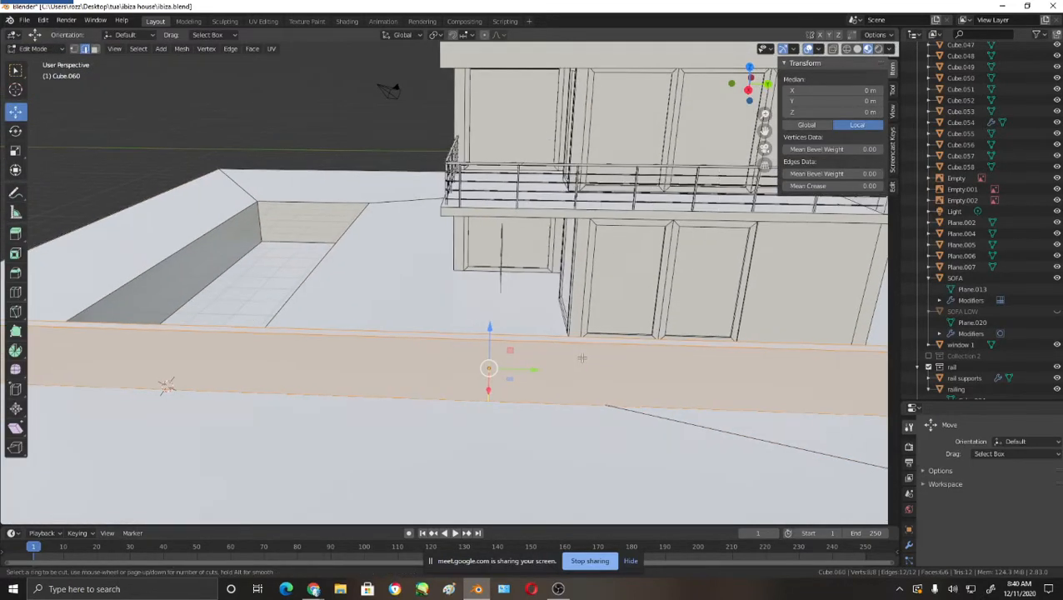
left_click(579, 356)
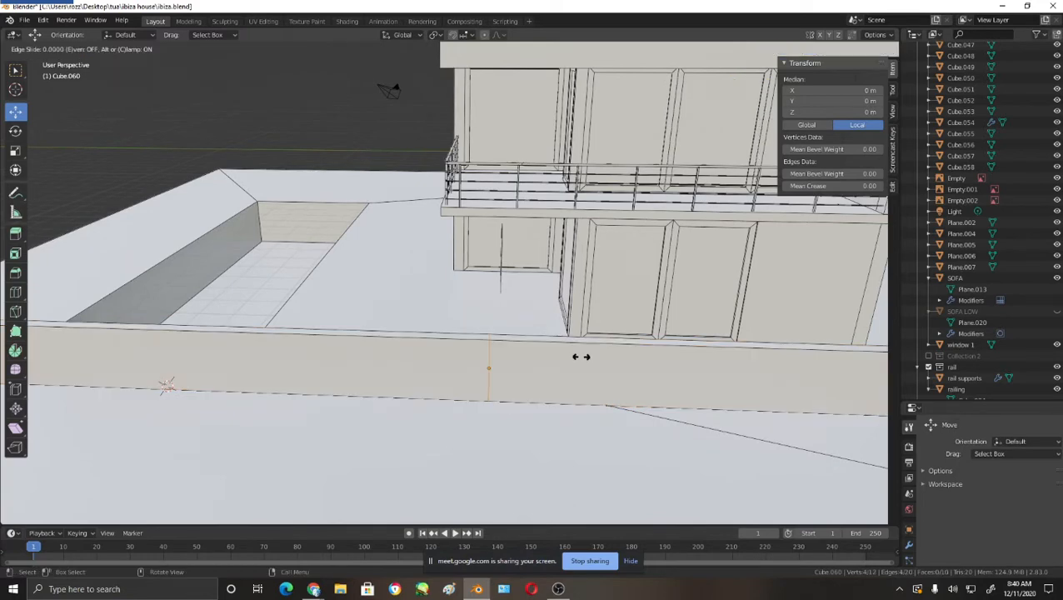
left_click(717, 354)
middle_click_drag(715, 356, 698, 347)
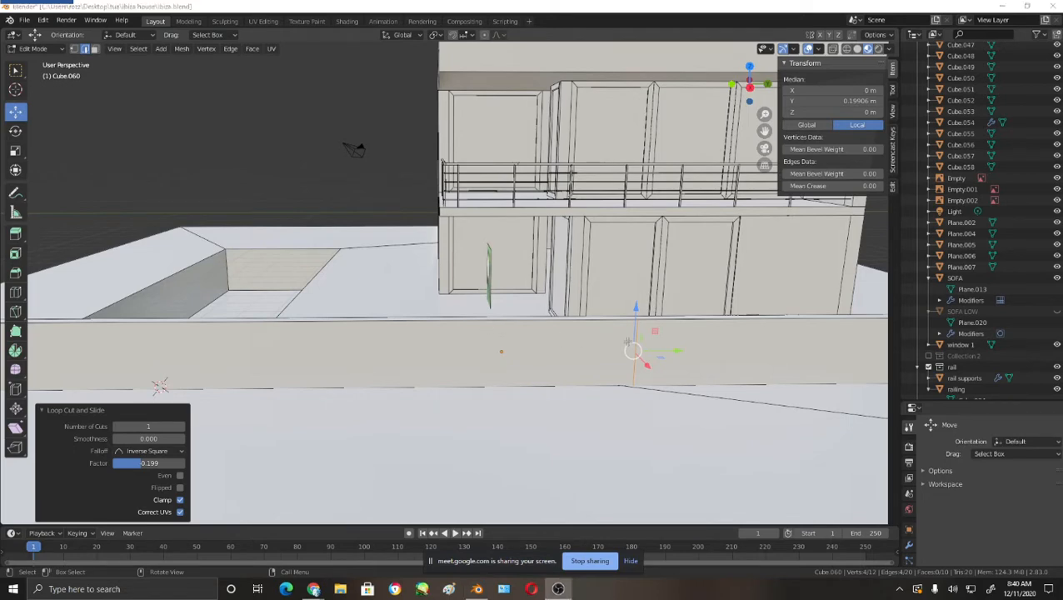
- Extrude the top face of the wall section beside the house upward by about 0.48 m
middle_click_drag(759, 331, 689, 288)
key("3")
left_click(648, 304)
key("e")
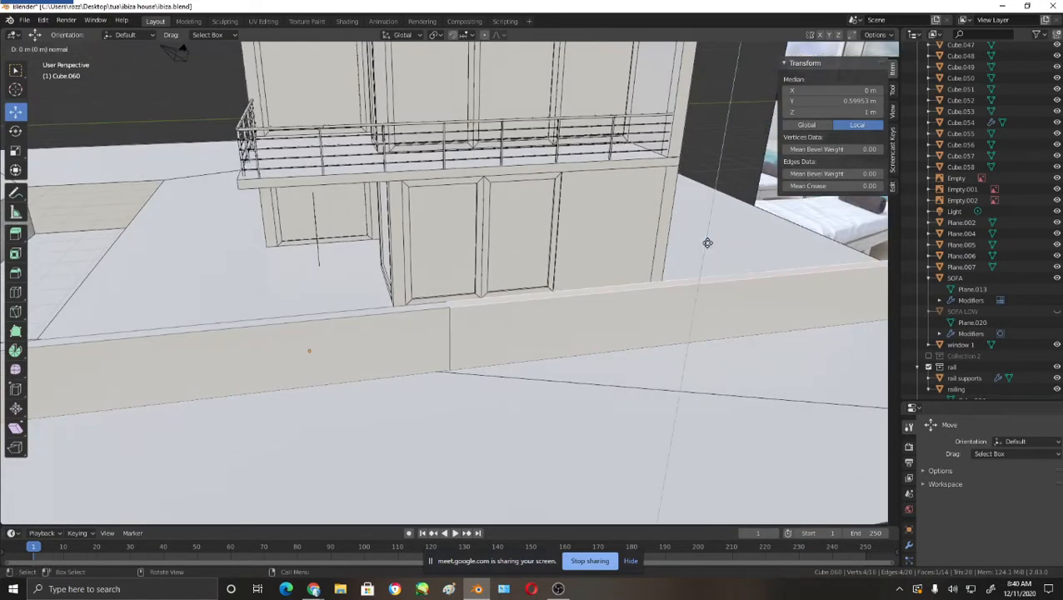
left_click(705, 226)
middle_click_drag(706, 226, 484, 154)
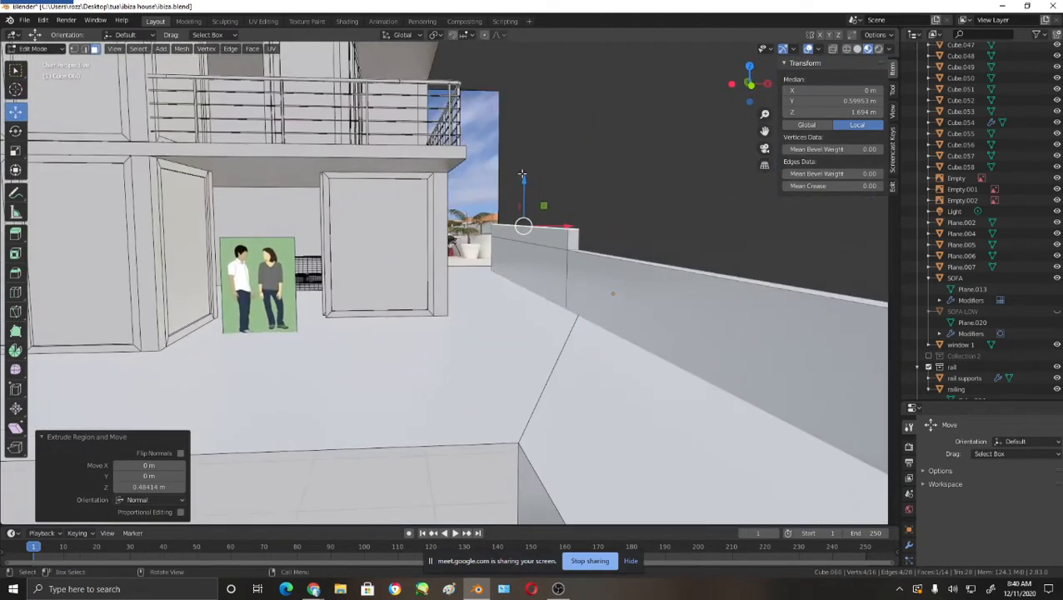
- Raise the extruded top face slightly for a wall height of about 1.98 m, leave Edit Mode and check it in front view
left_click_drag(522, 174, 523, 164)
middle_click_drag(522, 165, 650, 334)
key("Tab")
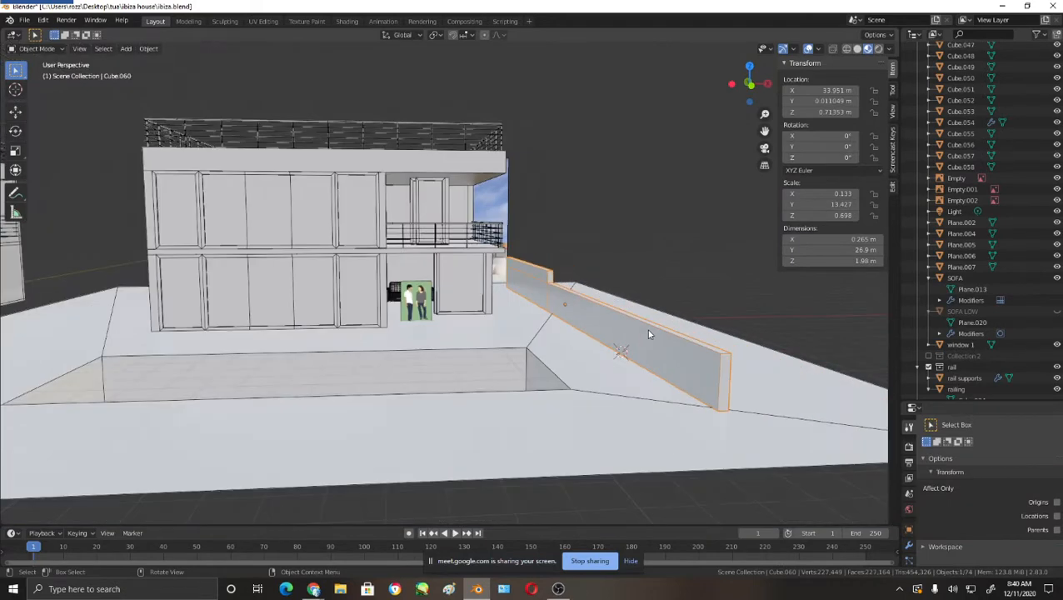
left_click(649, 333)
left_click(643, 335)
middle_click_drag(469, 322, 620, 317, "shift")
key("KP_1")
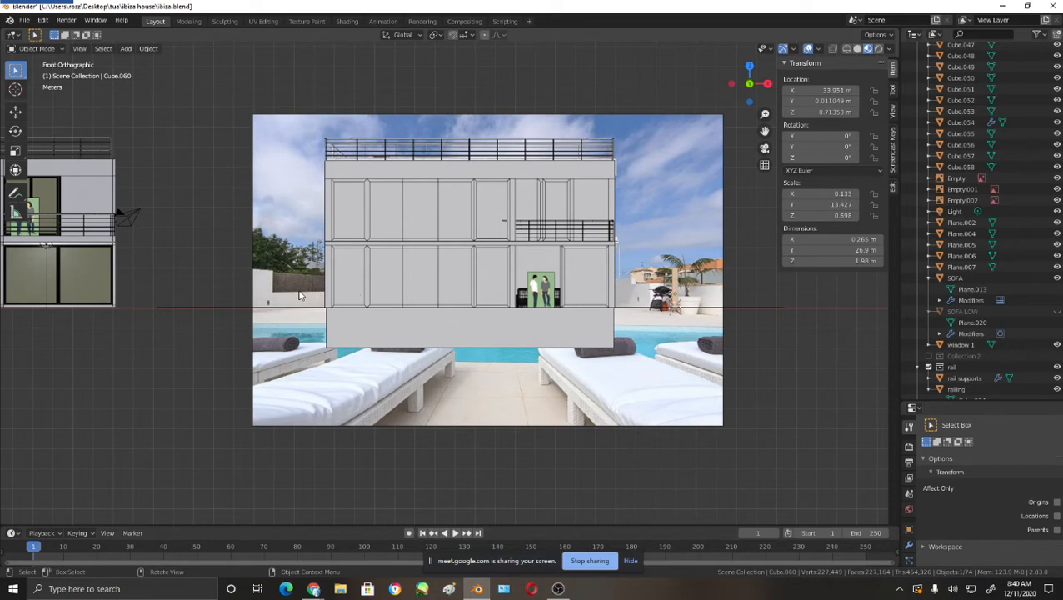
left_click(675, 288)
key("shift+d")
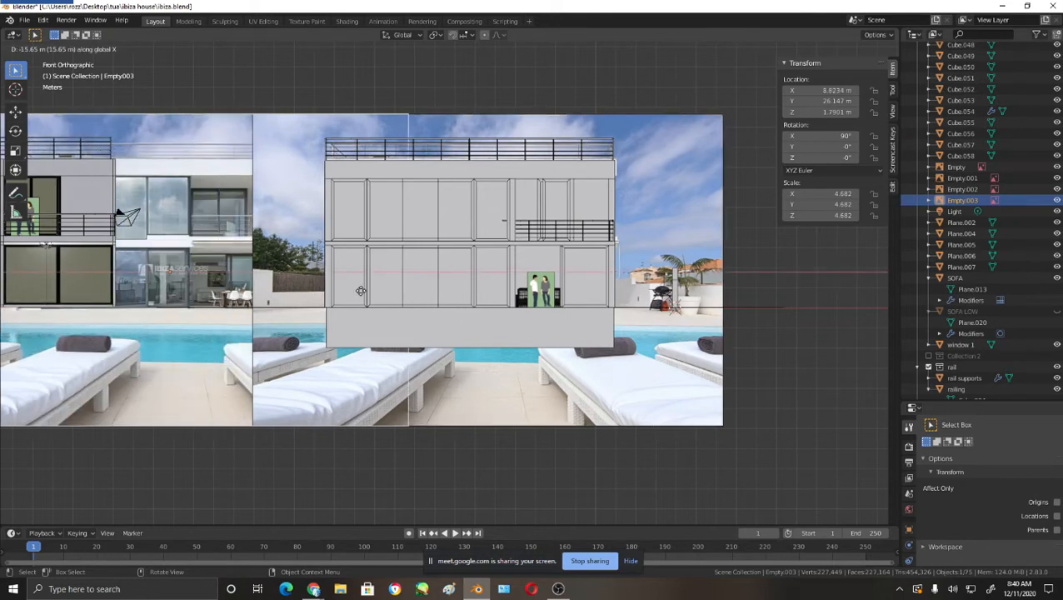
key("Escape")
key("ctrl+z")
- Duplicate the stepped wall and place the copy about 19.93 m along negative X, on the opposite side of the house
left_click(676, 288)
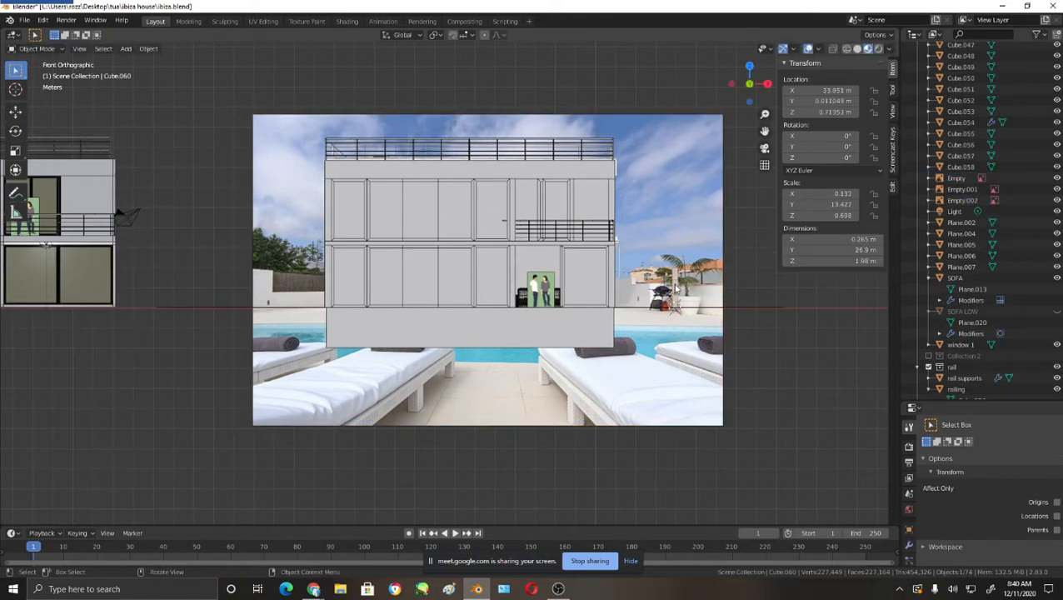
key("shift+d")
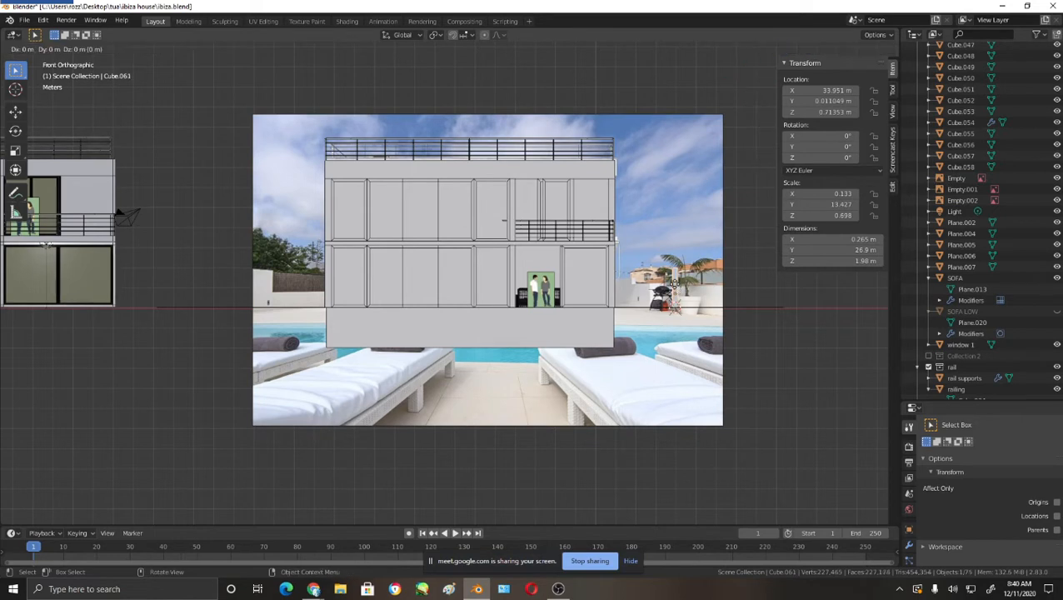
key("x")
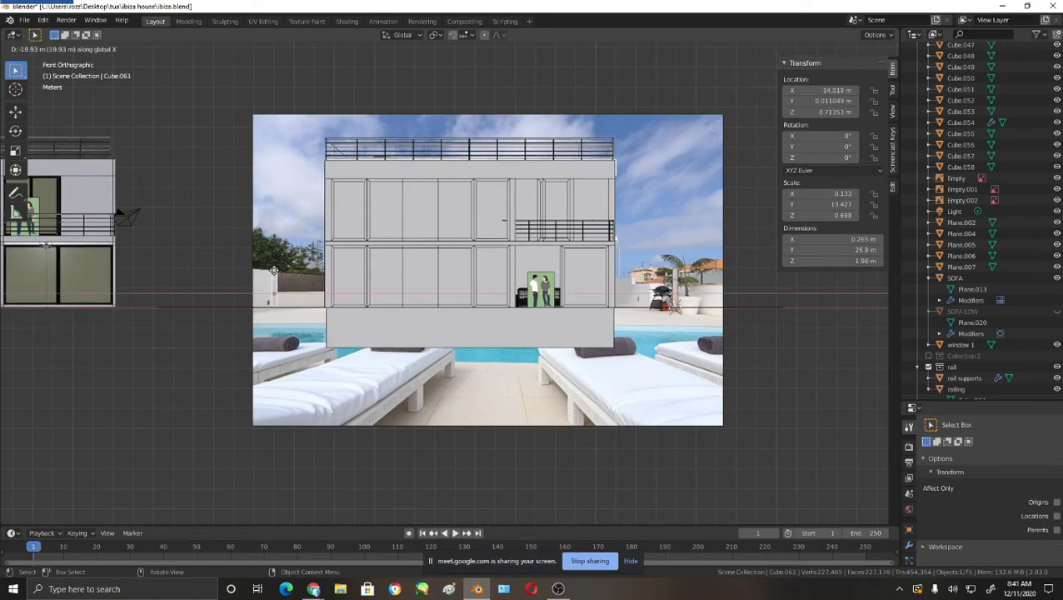
left_click(273, 271)
- Shift the duplicated wall farther from the house to about X 13.466 m, and check its placement in perspective
middle_click_drag(488, 345, 464, 315)
key("KP_1")
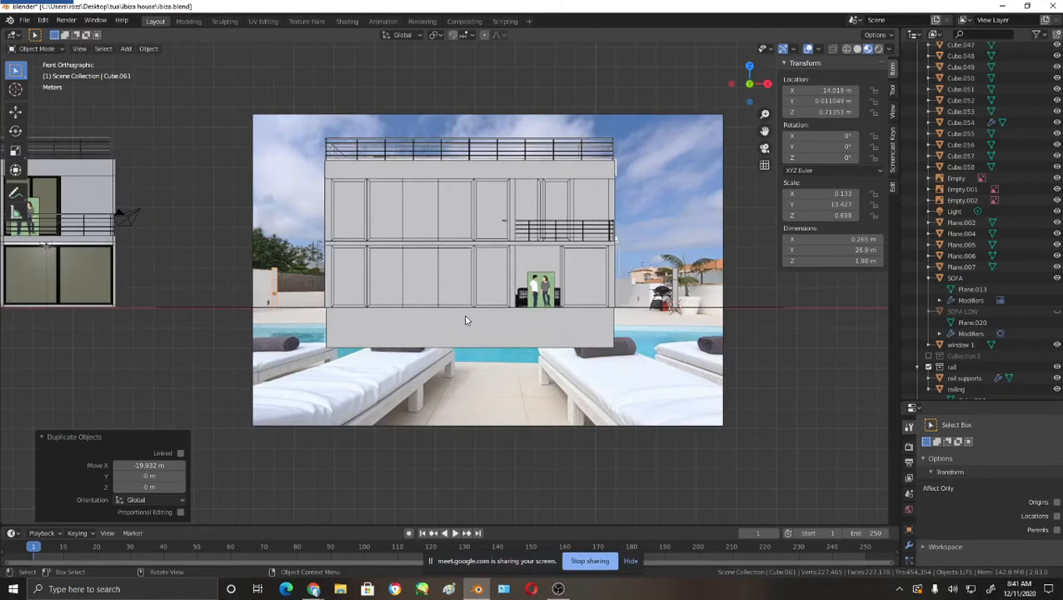
key("g")
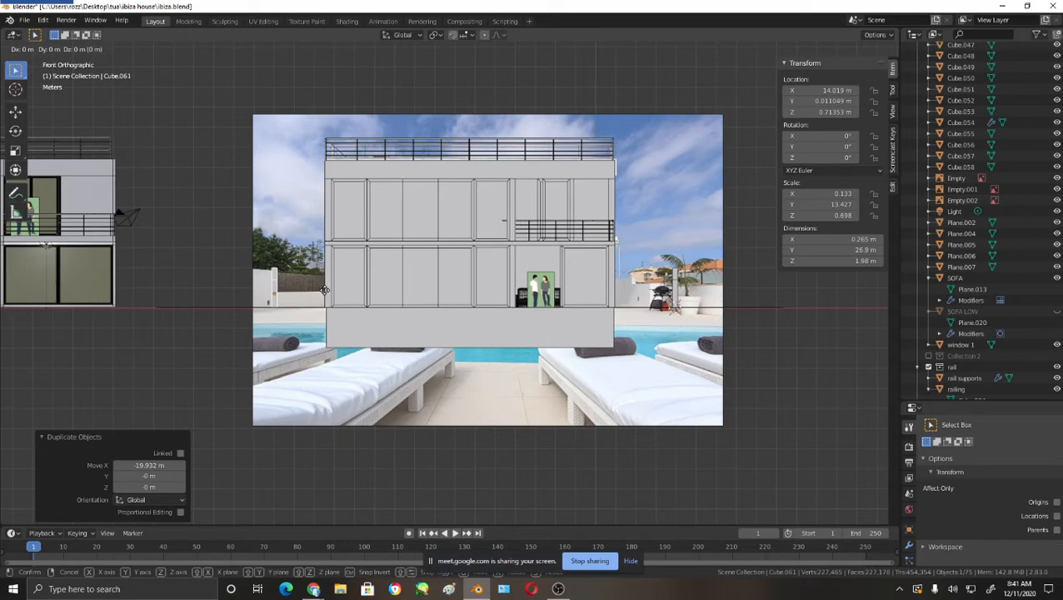
left_click(326, 290)
middle_click_drag(327, 290, 553, 332)
left_click(508, 287)
left_click(541, 280)
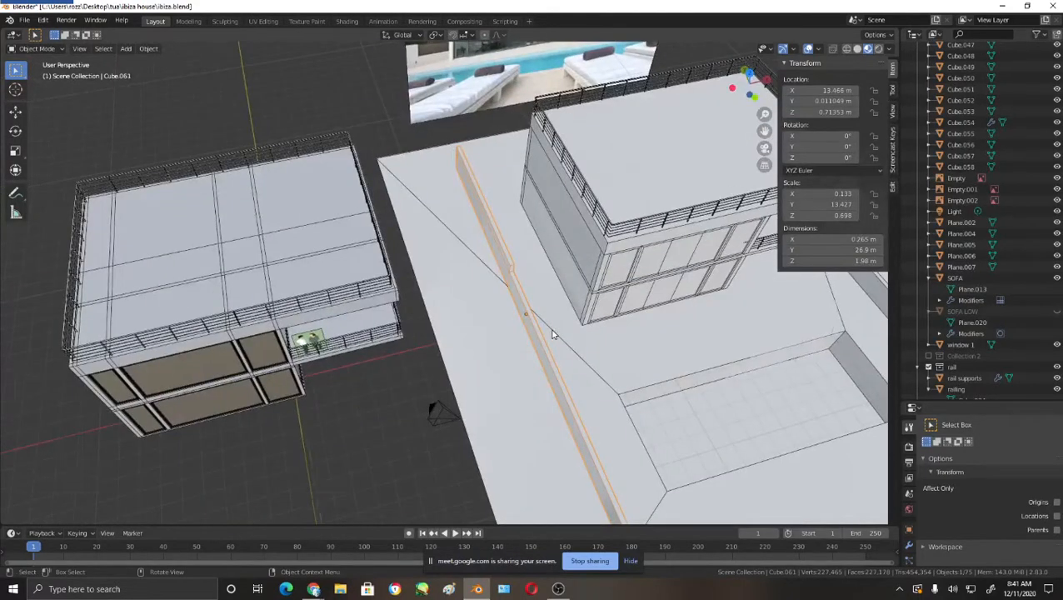
- Rotate the duplicated wall 180° in top view so its raised section lies toward the pool
key("KP_7")
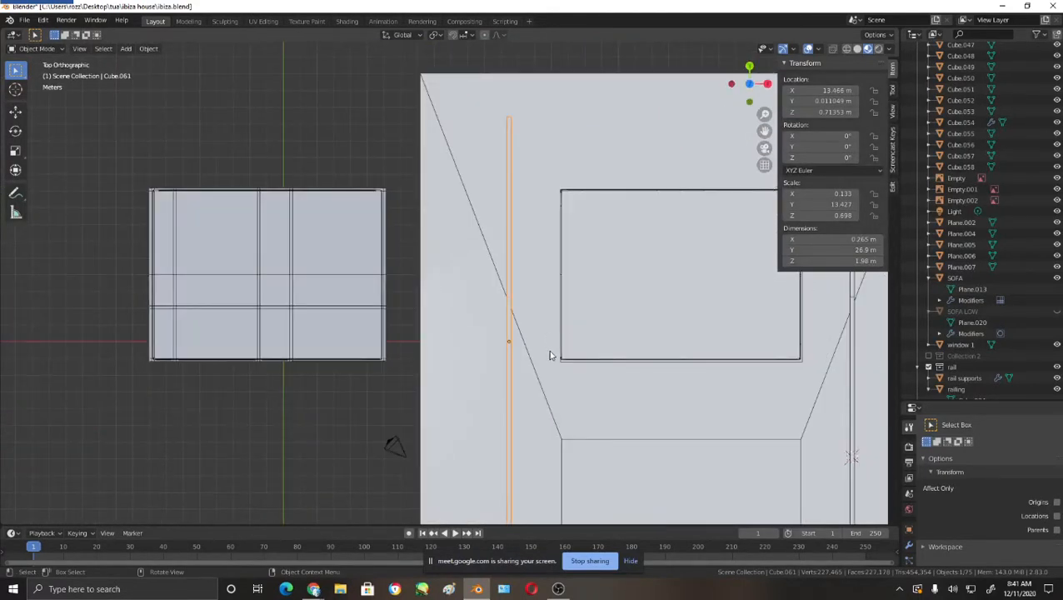
type("r")
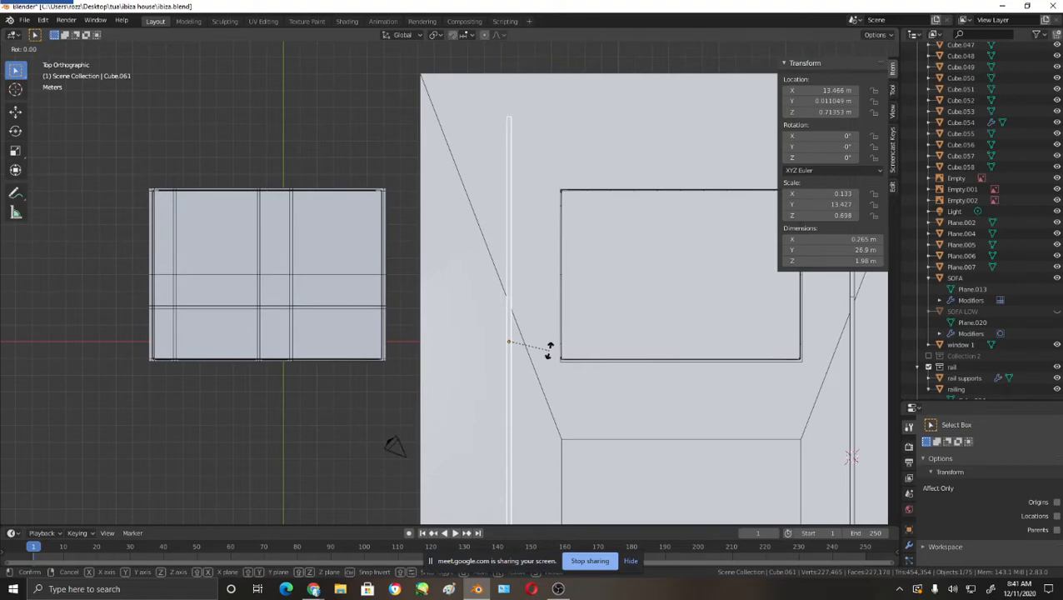
type("180")
key("Return")
middle_click_drag(594, 397, 492, 280)
left_click(420, 270)
key("Tab")
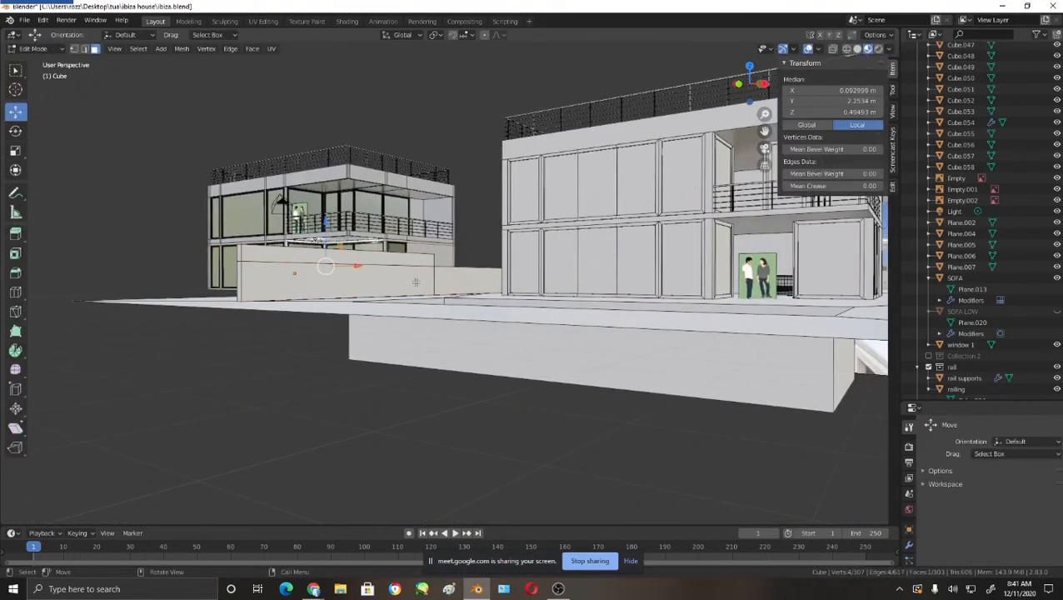
middle_click_drag(415, 282, 394, 334)
key("Tab")
- Raise the taller section's top face on the duplicated wall about 0.78 m in Edit Mode, and compare it with the reference photo in front view
left_click(395, 323)
key("Tab")
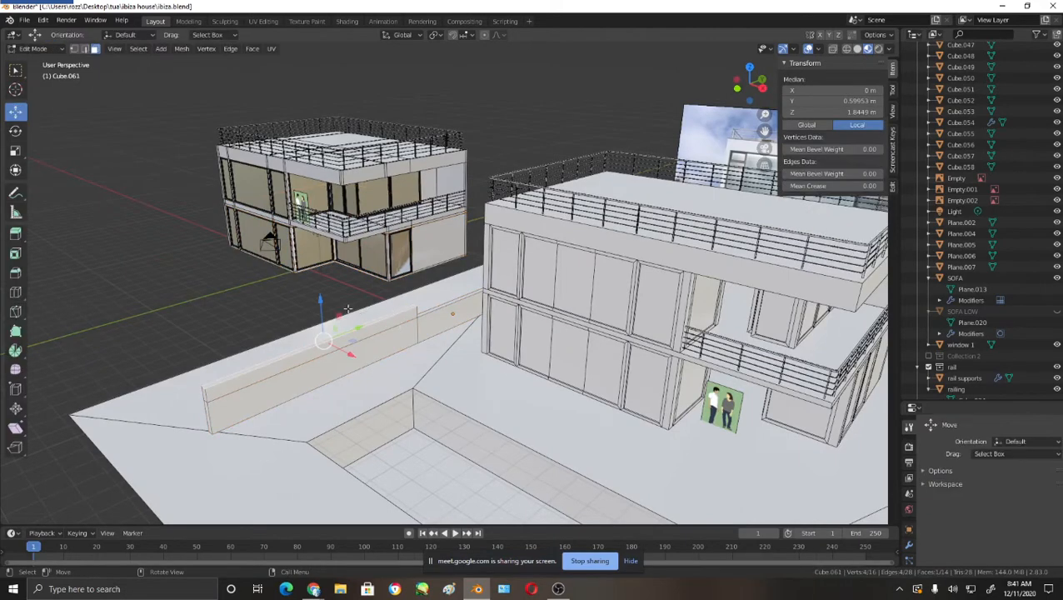
left_click_drag(321, 299, 320, 276)
middle_click_drag(472, 371, 581, 423)
scroll(575, 349, "up", 5)
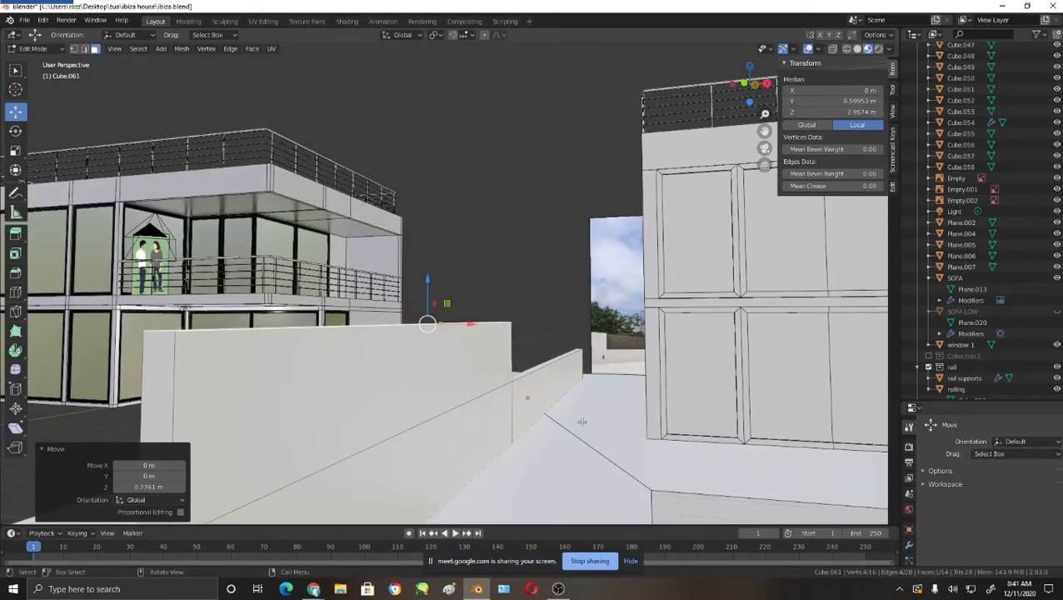
middle_click_drag(517, 388, 553, 380)
key("Tab")
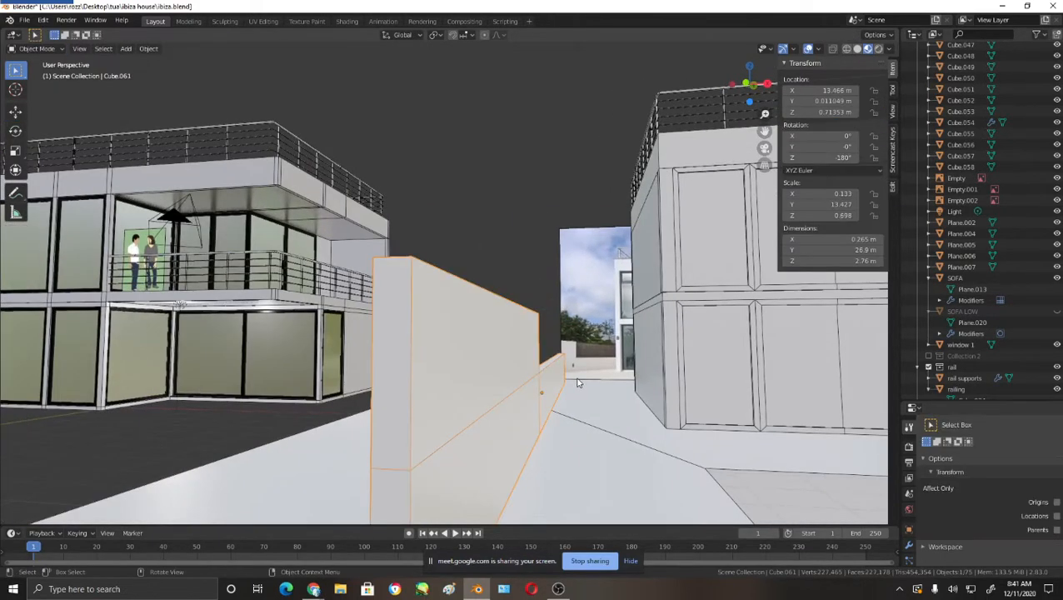
key("KP_1")
scroll(553, 367, "up", 6)
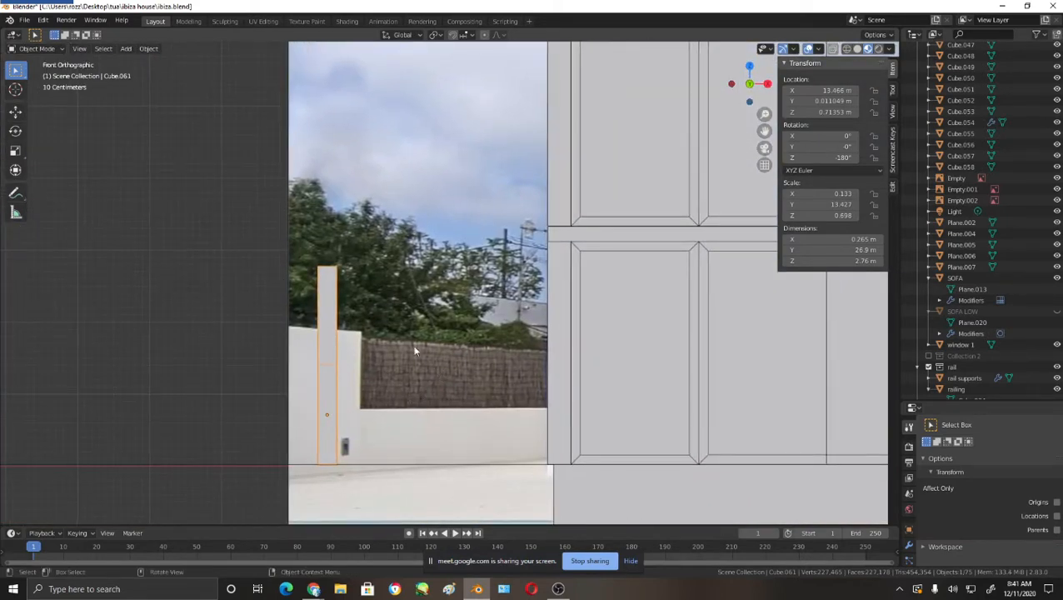
- Duplicate the pool's bottom face in Edit Mode and raise the copy about 1.58 m, plus slightly more, to just below the rim
middle_click_drag(451, 374, 587, 388)
left_click(524, 388)
key("Tab")
left_click(441, 487)
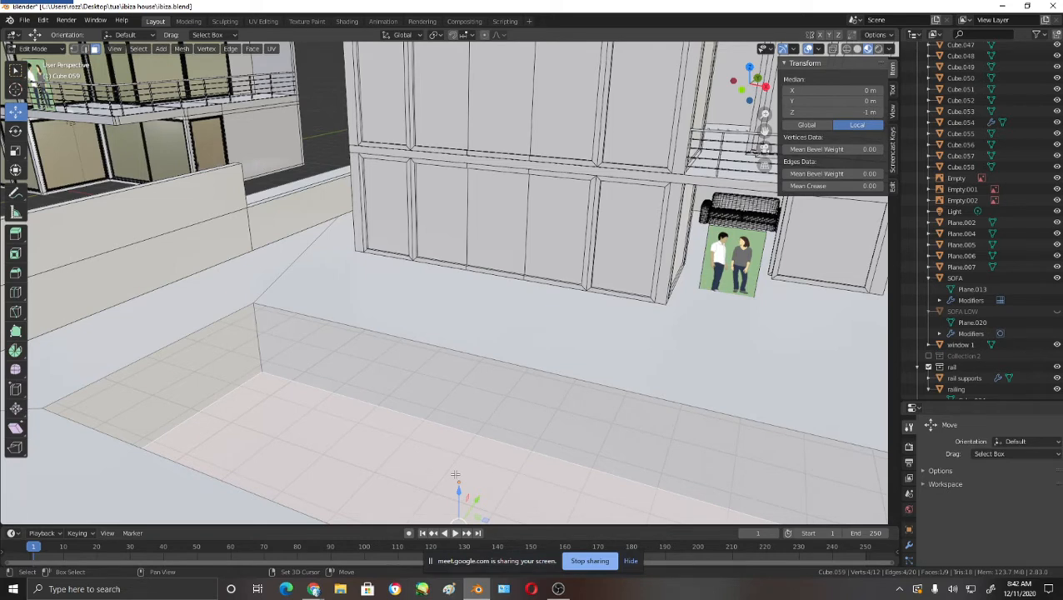
key("shift+d")
right_click(456, 474)
left_click_drag(459, 492, 459, 392)
middle_click_drag(459, 392, 466, 371)
middle_click_drag(394, 310, 543, 346, "shift")
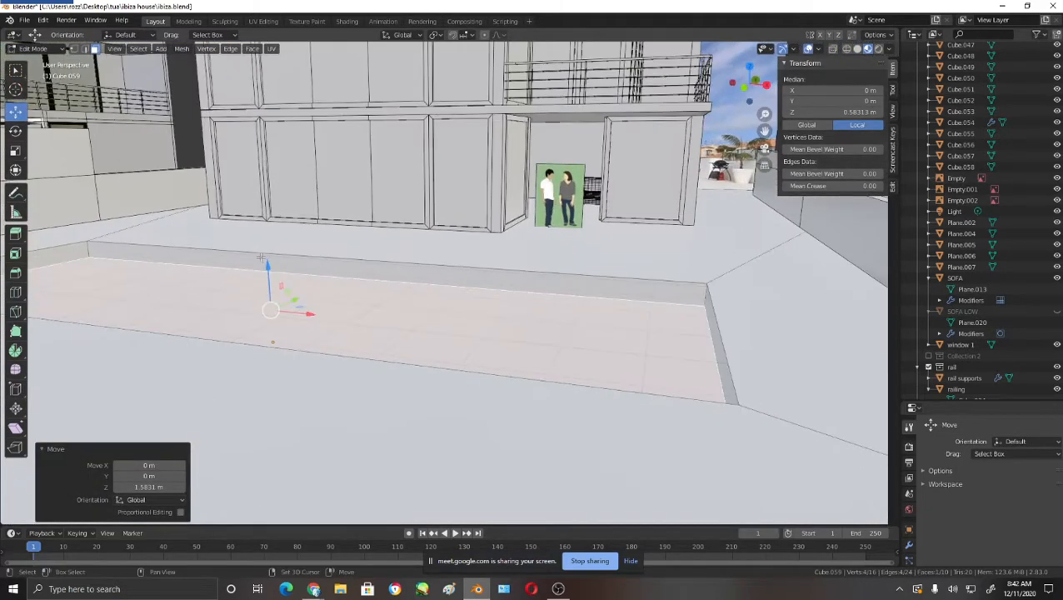
left_click_drag(265, 264, 263, 241)
middle_click_drag(415, 355, 564, 412)
key("Tab")
scroll(580, 408, "down", 3)
scroll(574, 408, "up", 6)
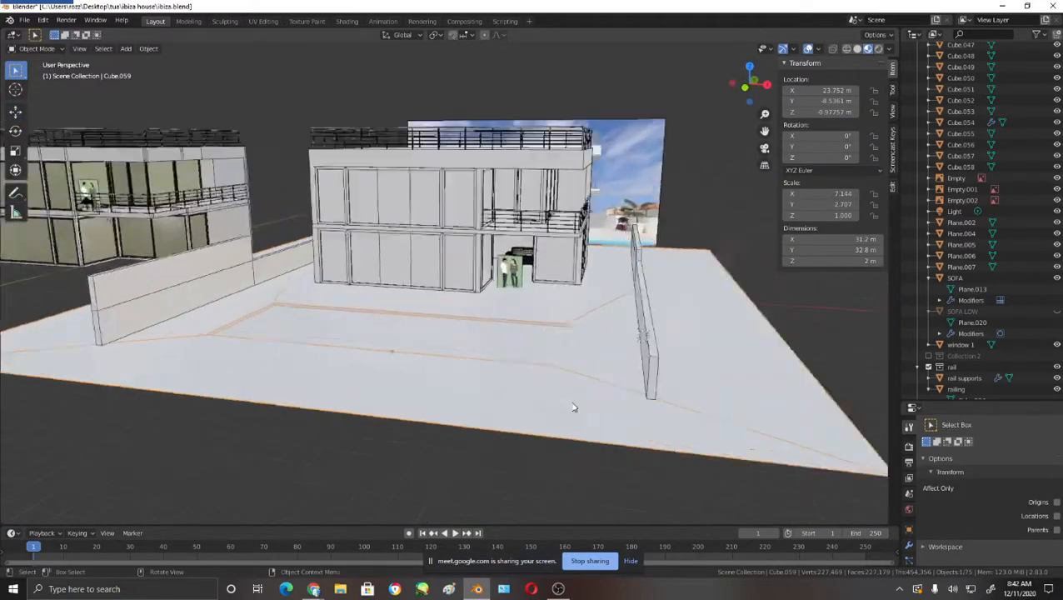
- Compare the boundary wall and paving beside the pool with the barbecue and plant pot area of the reference photo, in wireframe and perspective
middle_click_drag(648, 358, 288, 388, "shift")
scroll(500, 371, "down", 1)
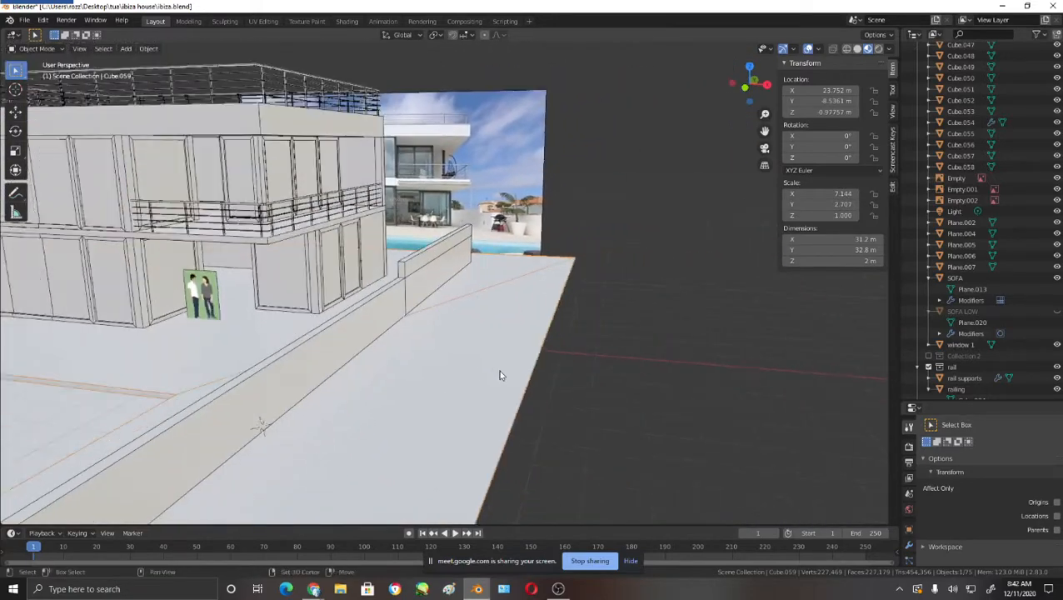
middle_click_drag(499, 371, 374, 425, "shift")
key("KP_1")
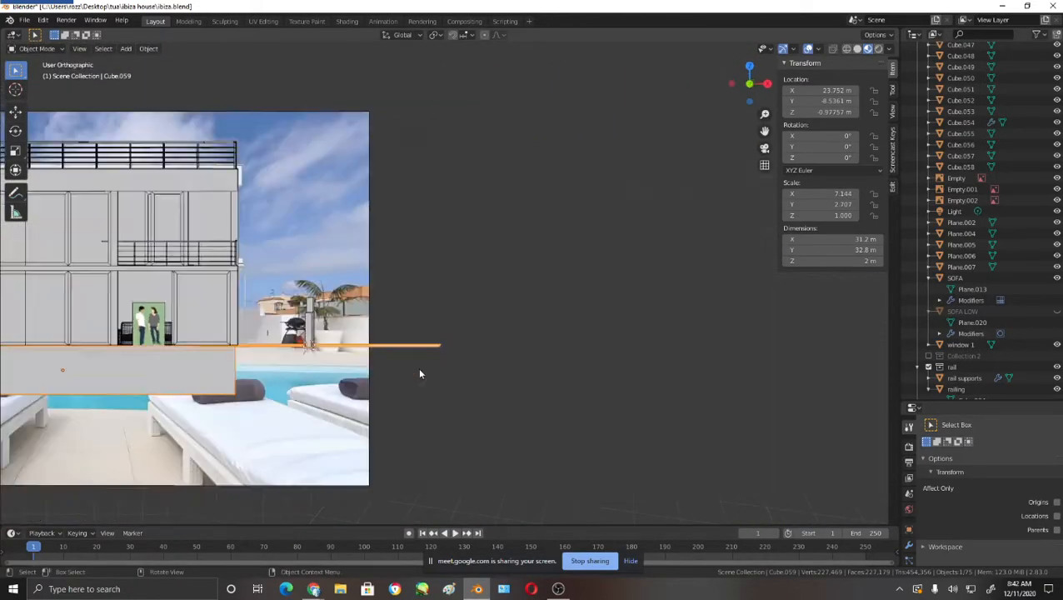
middle_click_drag(419, 373, 535, 355, "shift")
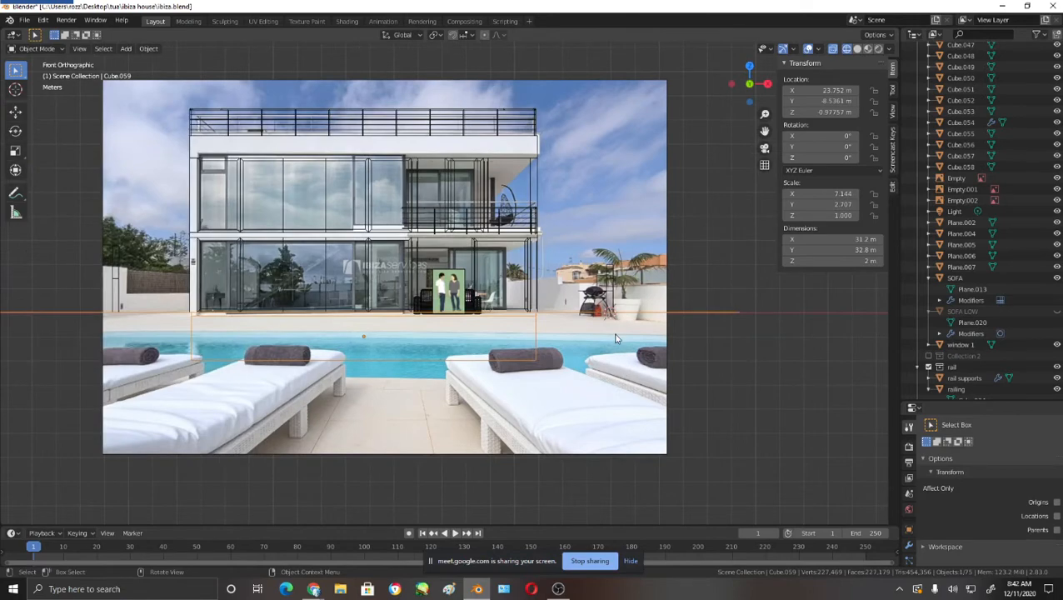
scroll(616, 337, "up", 6)
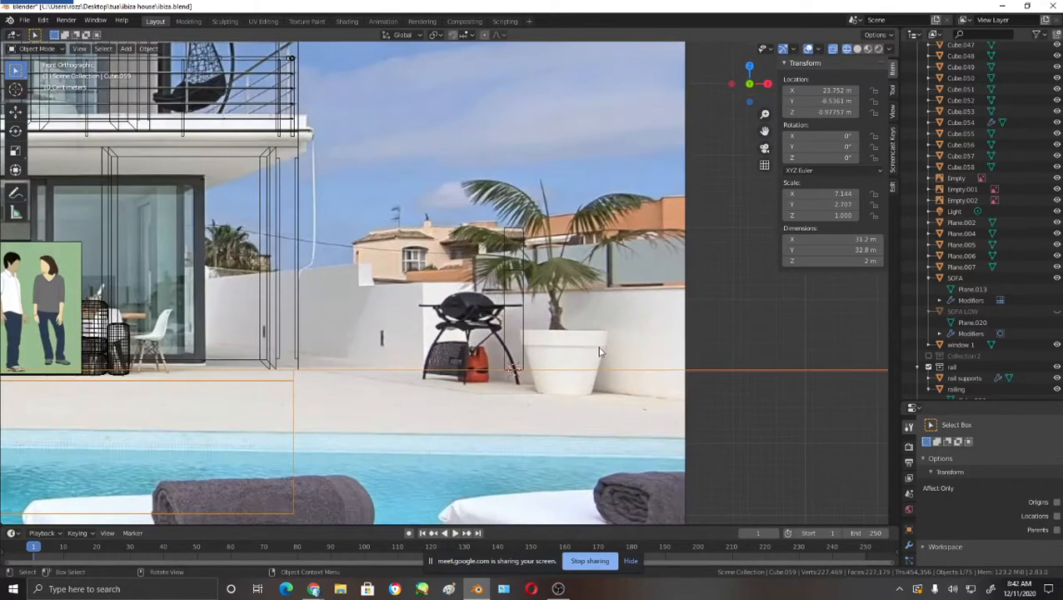
scroll(591, 355, "down", 6)
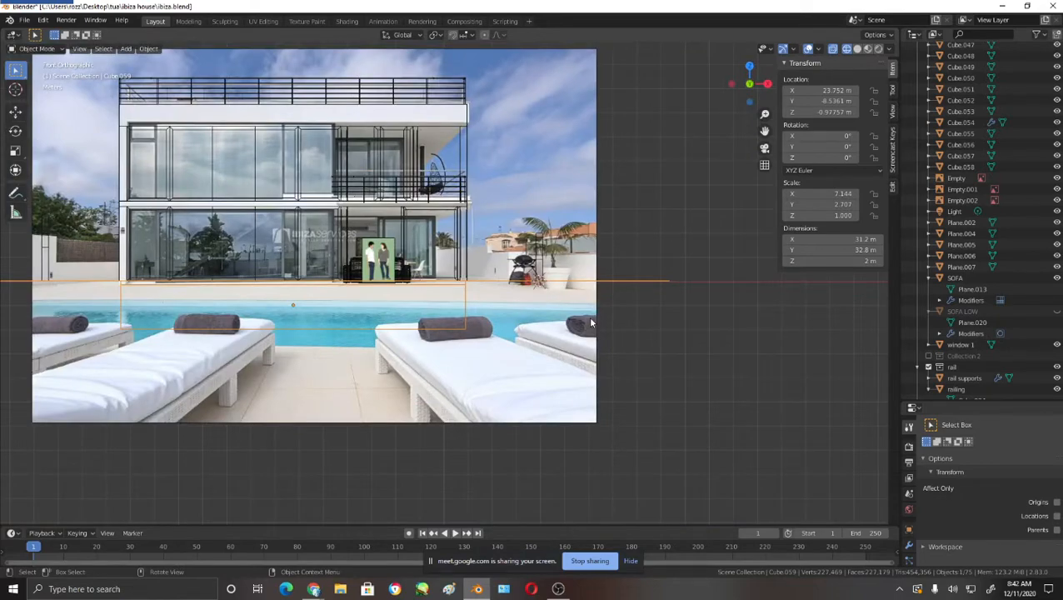
scroll(591, 322, "down", 4)
mouse_move(590, 362)
middle_mouse_down()
mouse_move(534, 371)
mouse_move(537, 388)
mouse_move(606, 370)
mouse_move(550, 417)
mouse_move(582, 372)
middle_mouse_up()
key("shift+z")
scroll(595, 365, "up", 4)
right_click(551, 293)
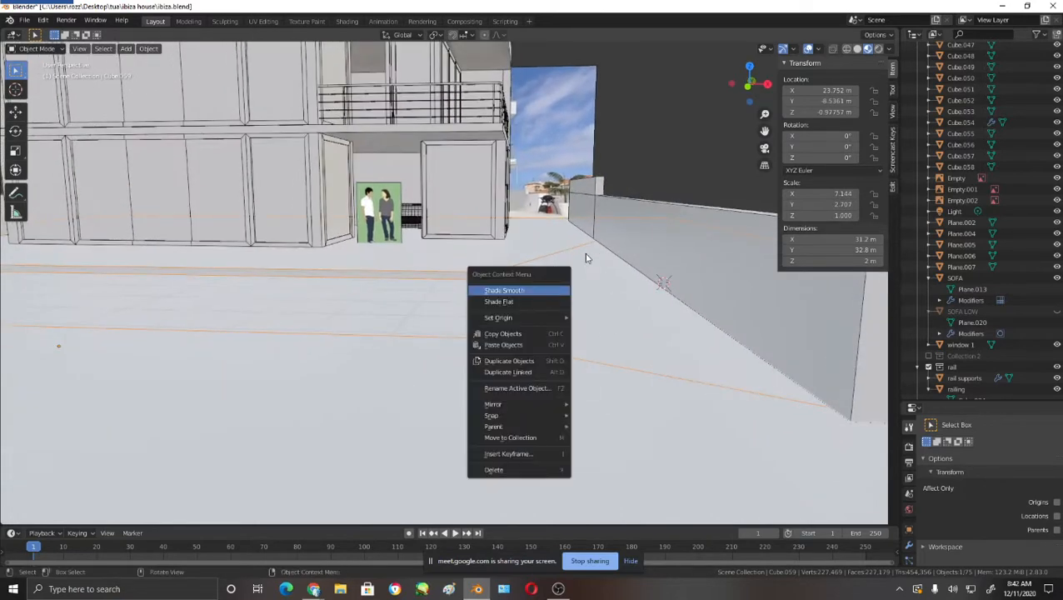
middle_click_drag(662, 246, 607, 277)
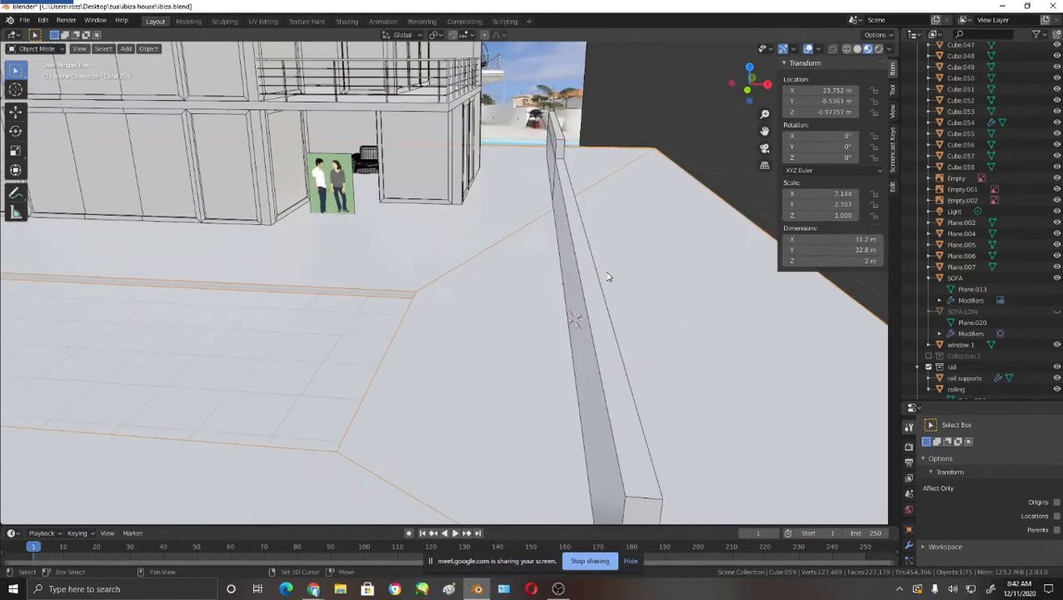
middle_click_drag(457, 324, 494, 268)
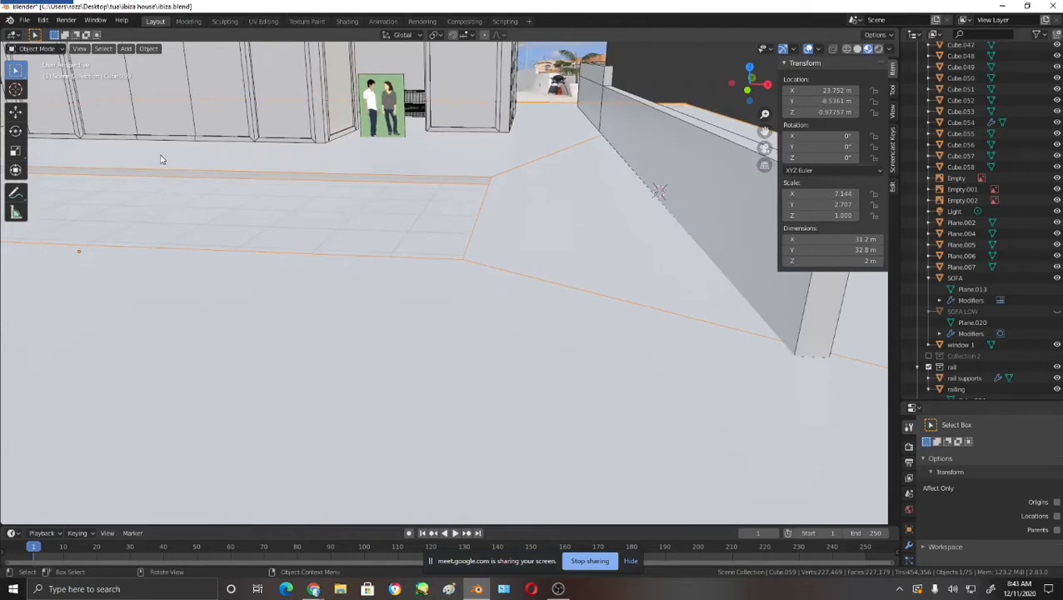
- Place the 3D cursor on the ground between the pool's rear corner and the boundary wall
left_click(15, 90)
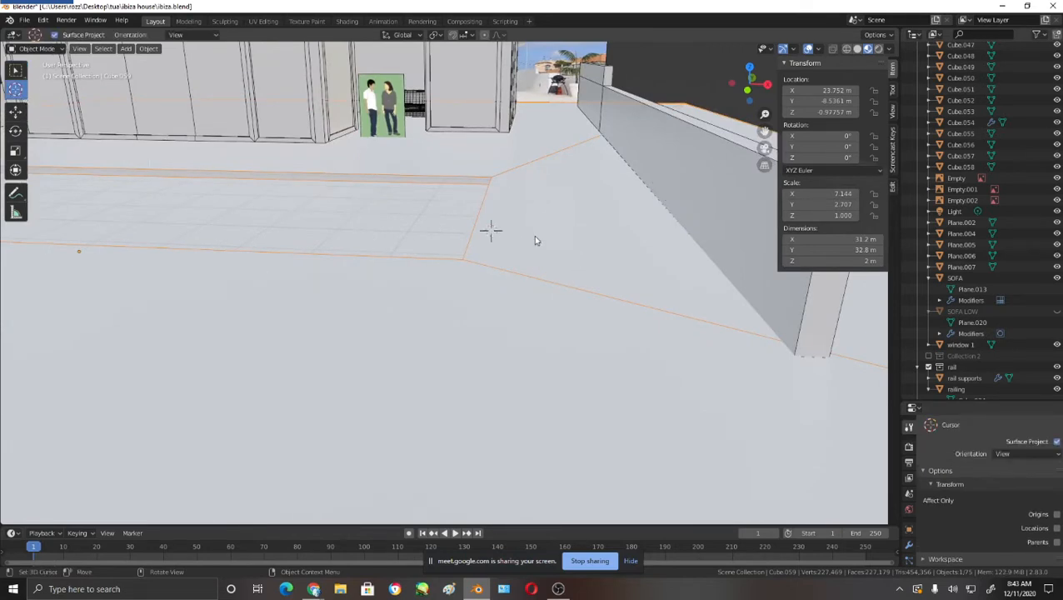
left_click(568, 187)
middle_click_drag(541, 184, 546, 213)
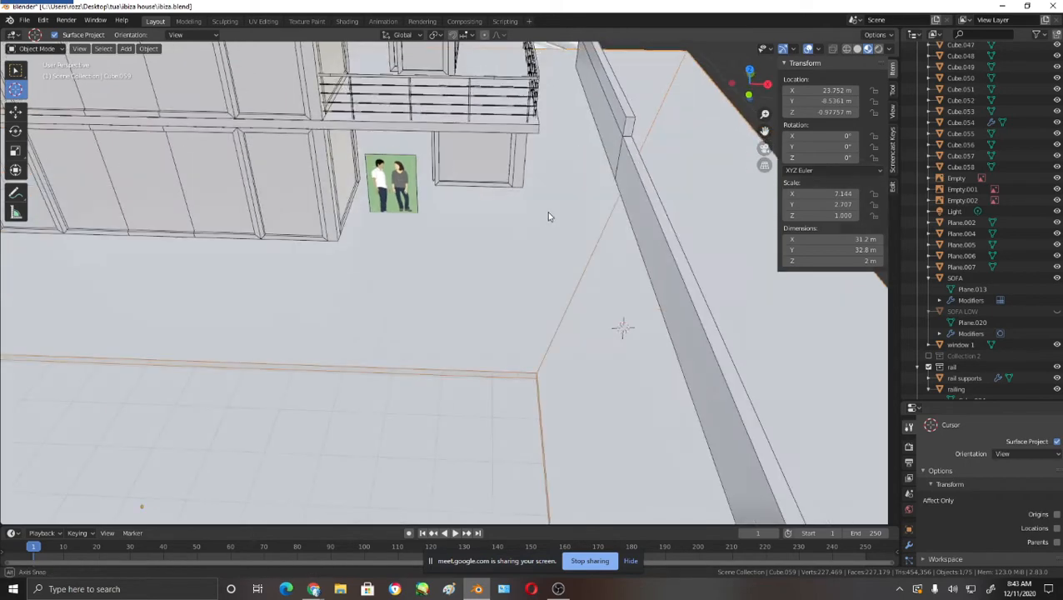
left_click(590, 285)
middle_click_drag(582, 326, 593, 295)
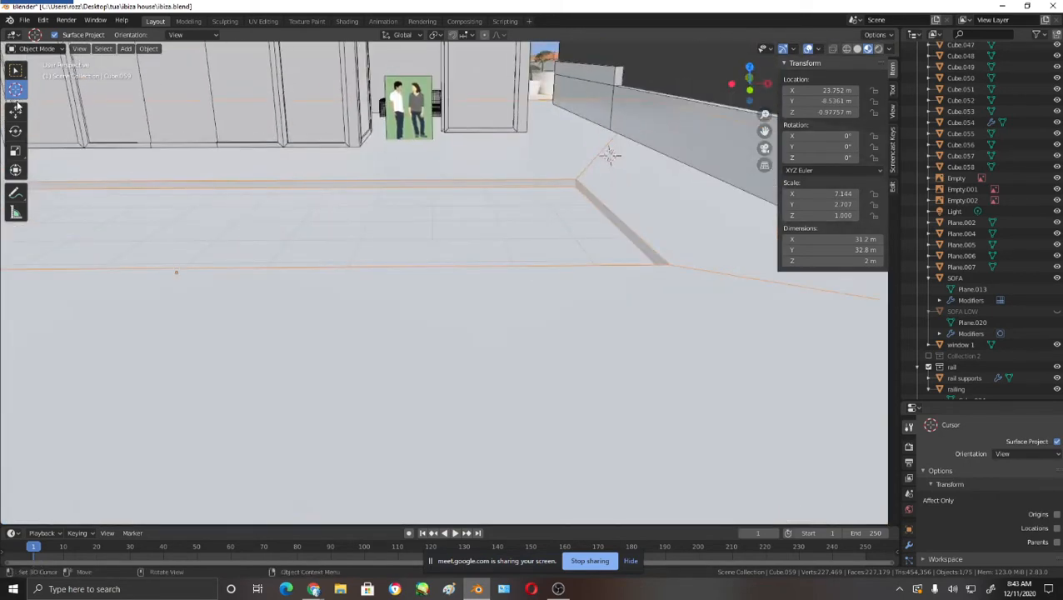
- Add a cylinder at the 3D cursor with 18 vertices, a 0.42 m radius and a 0.65 m depth
left_click(15, 74)
key("shift+a")
mouse_move(668, 195)
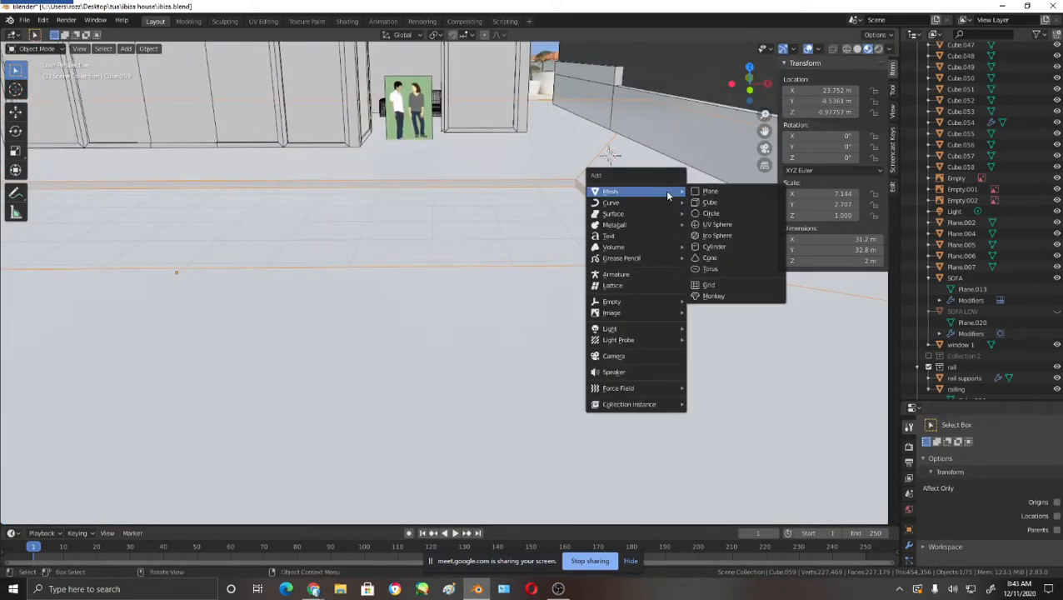
left_click(715, 247)
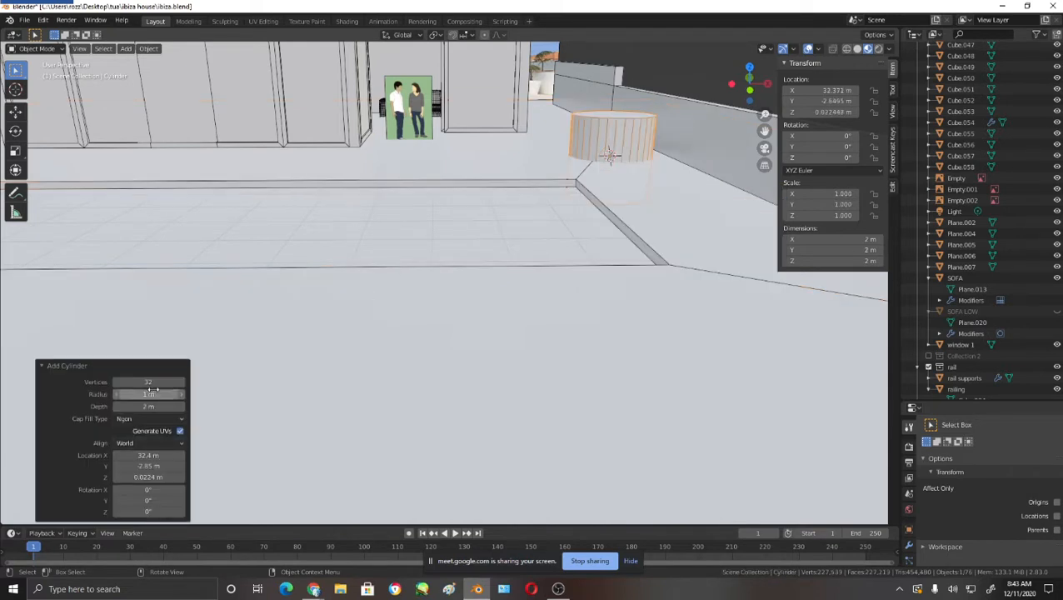
left_click(120, 382)
left_click_drag(121, 383, 174, 384)
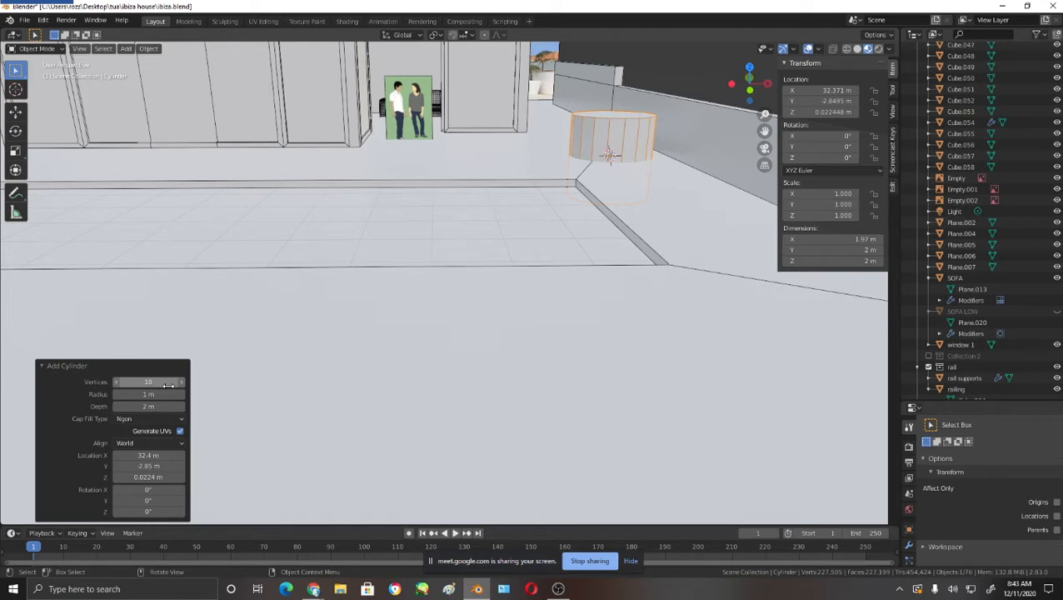
left_click_drag(163, 395, 90, 416)
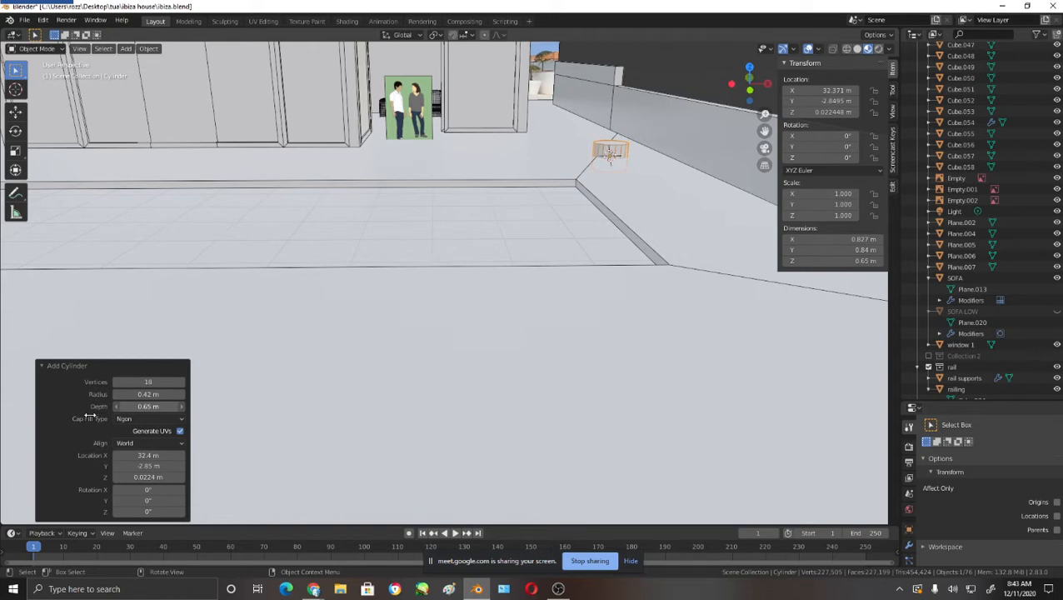
- Move the cylinder about 0.46 m in X, 0.12 m in Y and 0.34 m up, so it stands on the ground
left_click(620, 158)
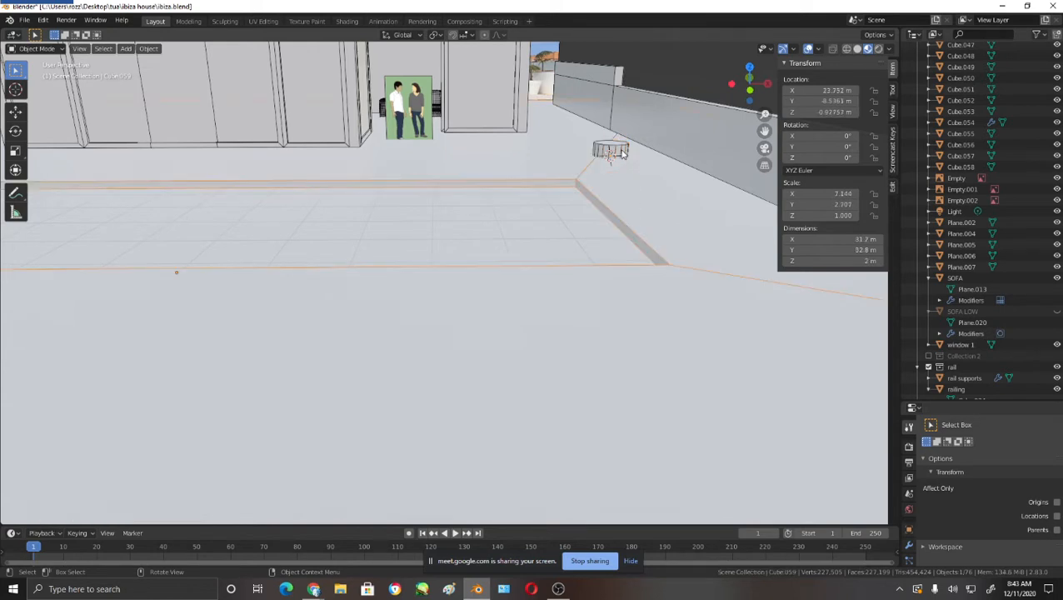
left_click(623, 155)
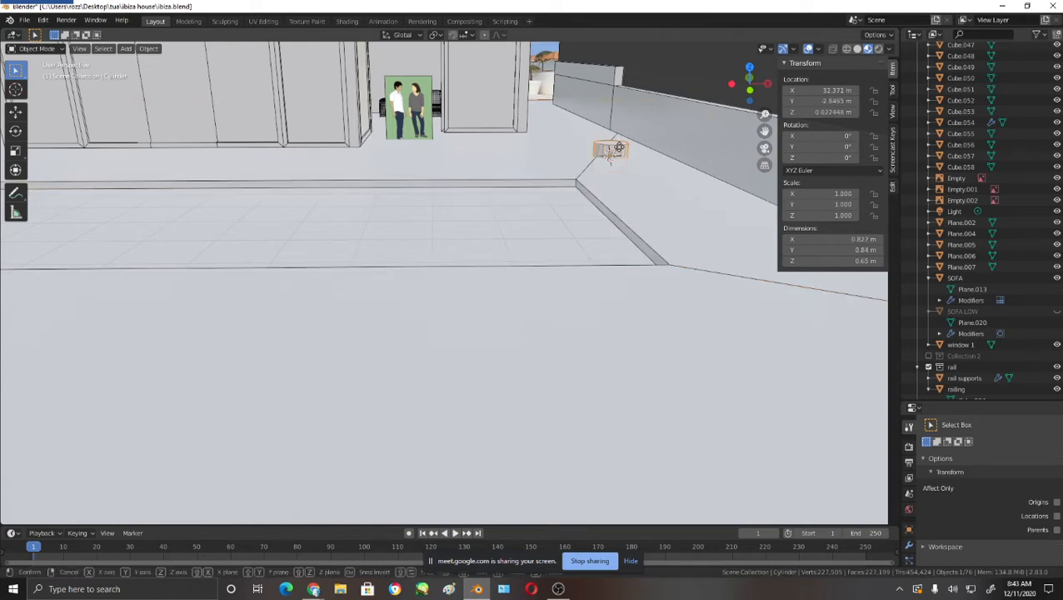
key("g")
left_click(641, 137)
- Move the cylinder in front view onto the reference photo's plant pot, about 1.84 m in X and 0.35 m down, and scale it to 0.968
scroll(671, 193, "up", 5)
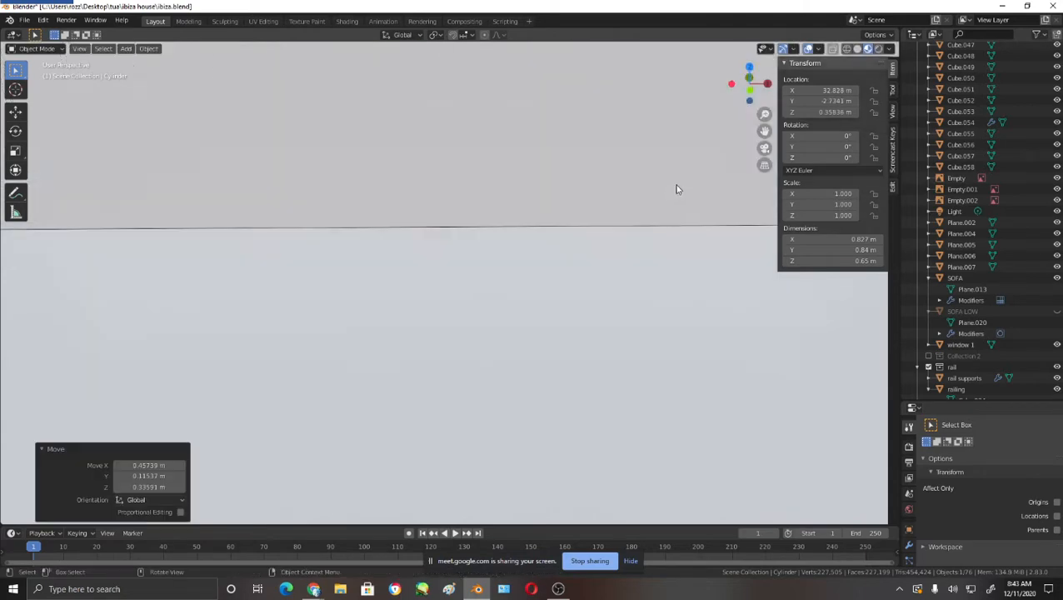
middle_click_drag(674, 184, 537, 229)
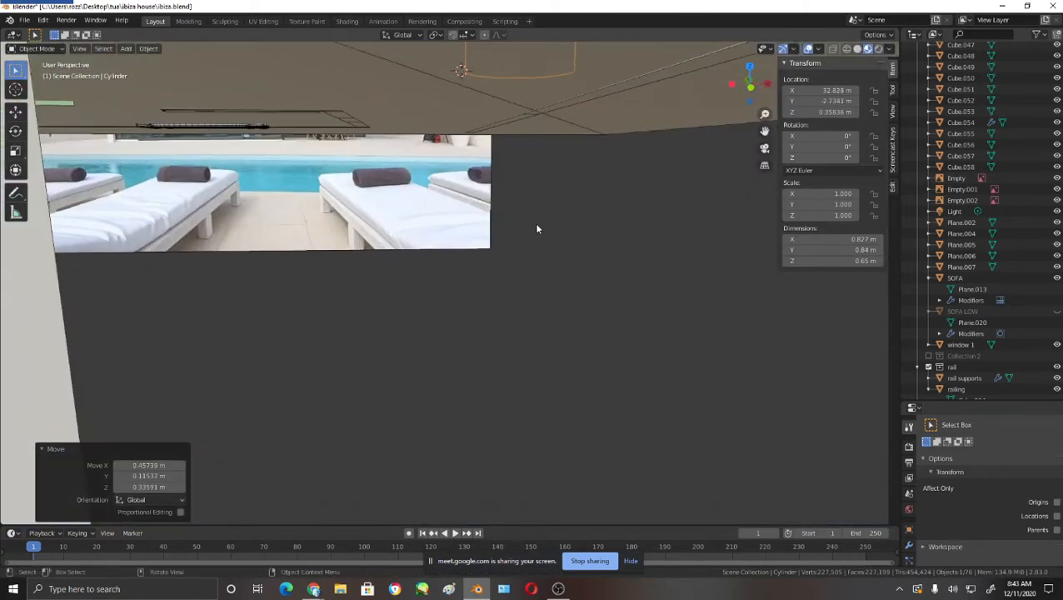
key("KP_1")
scroll(583, 202, "up", 4)
middle_click_drag(513, 124, 438, 405, "shift")
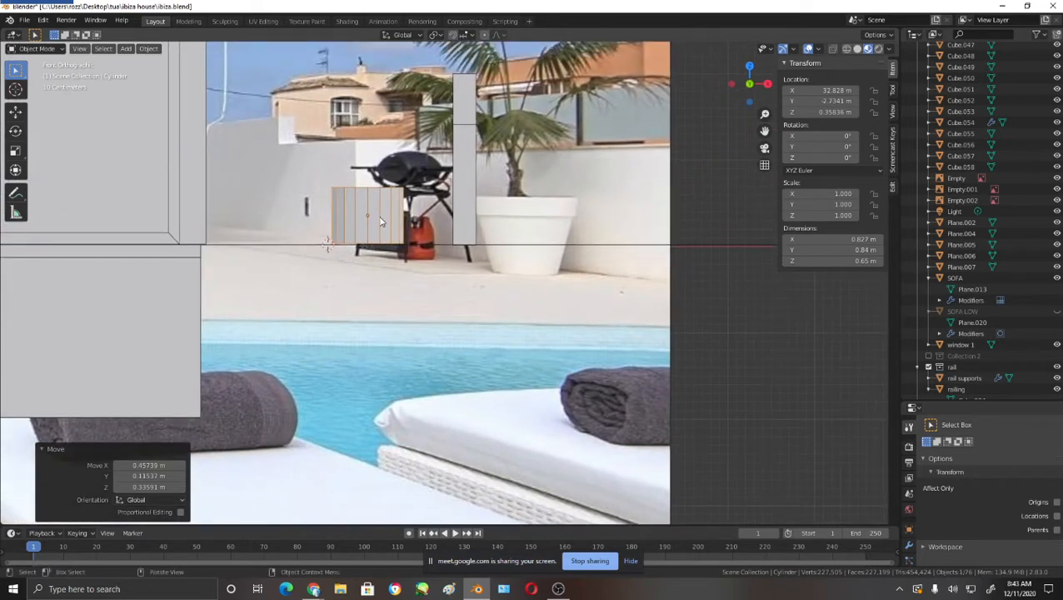
key("g")
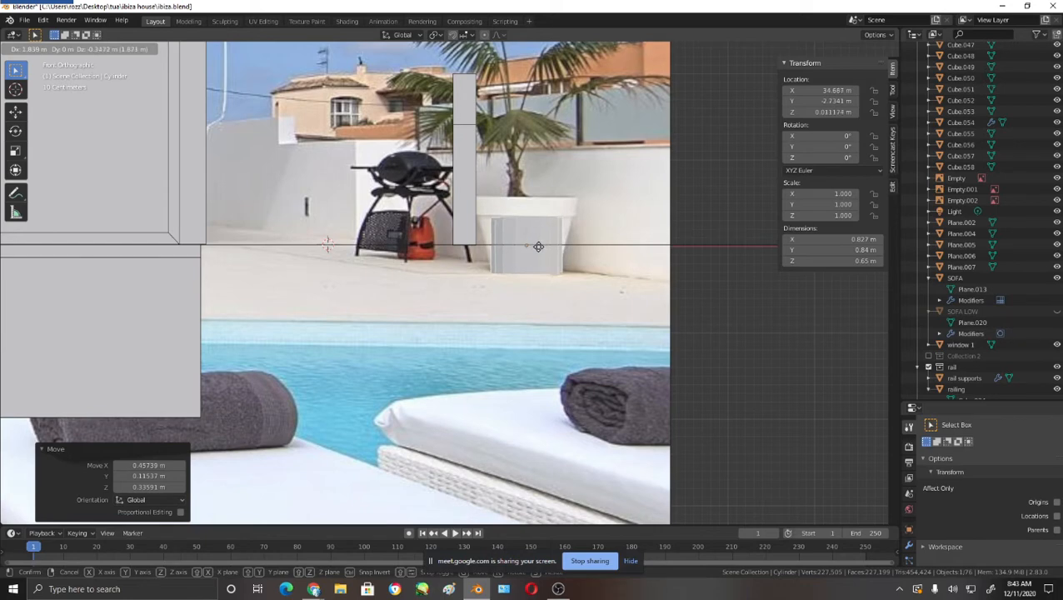
left_click(538, 247)
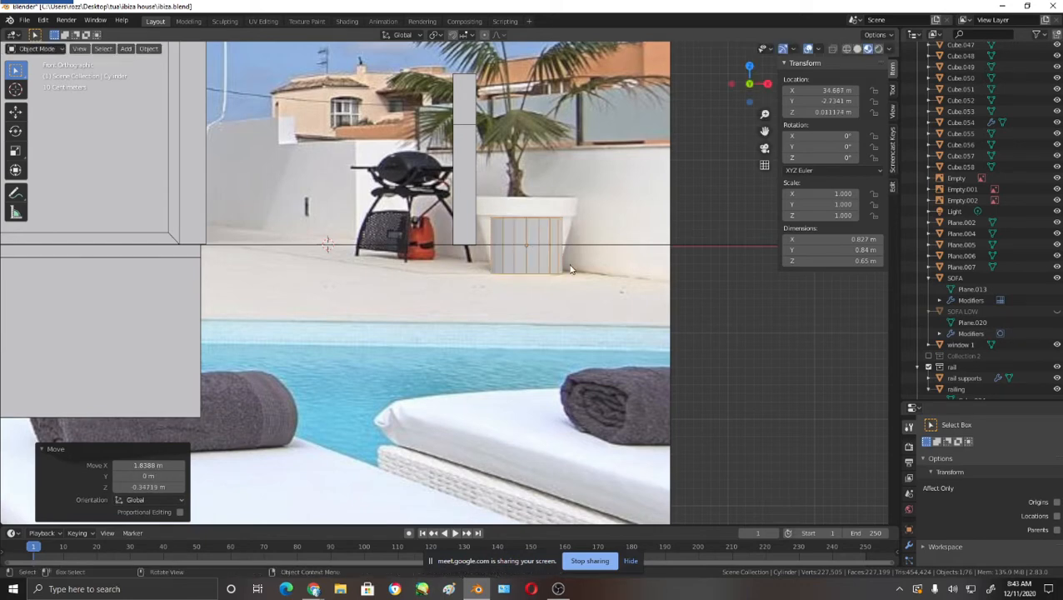
key("s")
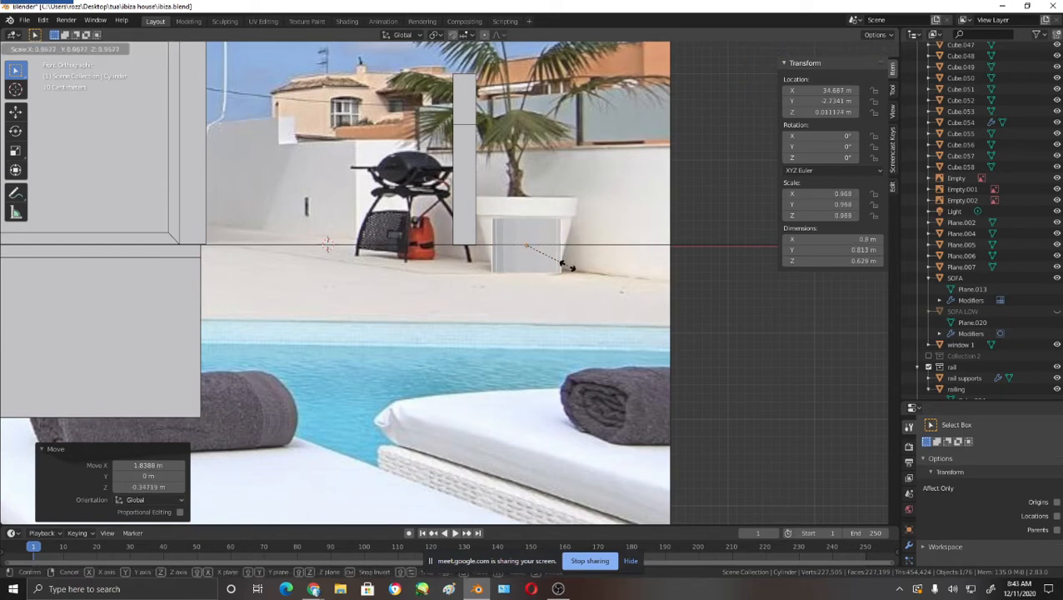
left_click(568, 262)
- Raise the cylinder's top face about 0.24 m in Edit Mode and scale it up to the width of the photo's pot rim
middle_click_drag(580, 255, 582, 282)
scroll(582, 283, "down", 2)
scroll(429, 272, "down", 5)
middle_click_drag(432, 275, 542, 401)
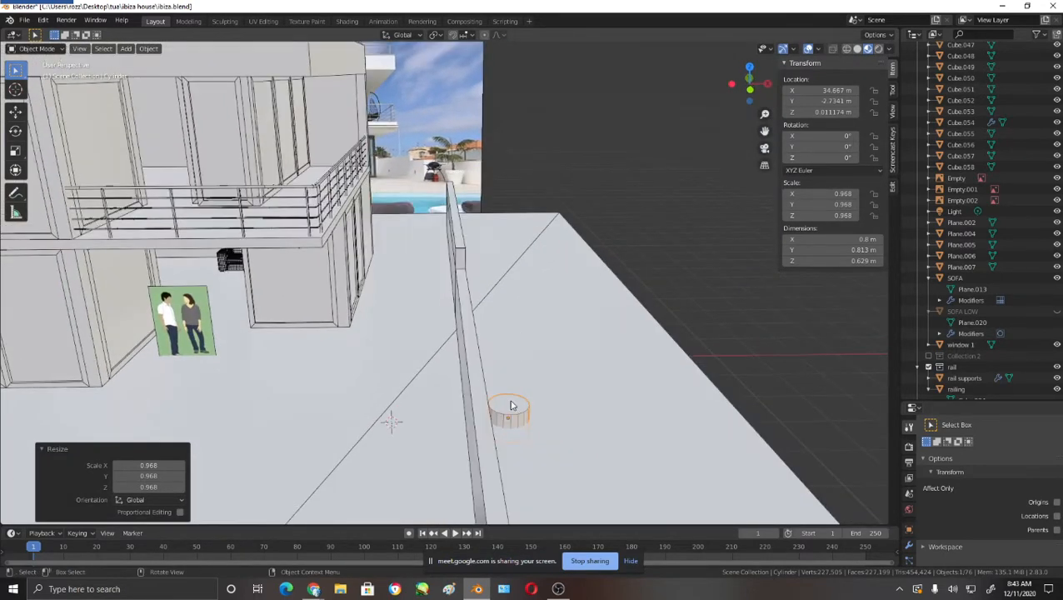
left_click(508, 410)
key("Tab")
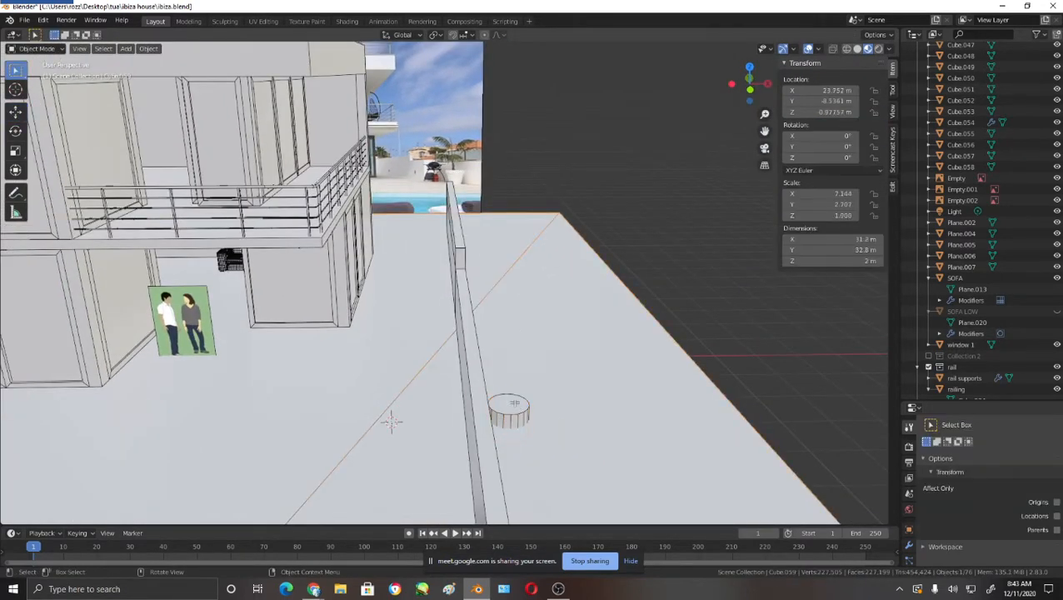
left_click(515, 405)
key("Tab")
left_click(515, 405)
key("Tab")
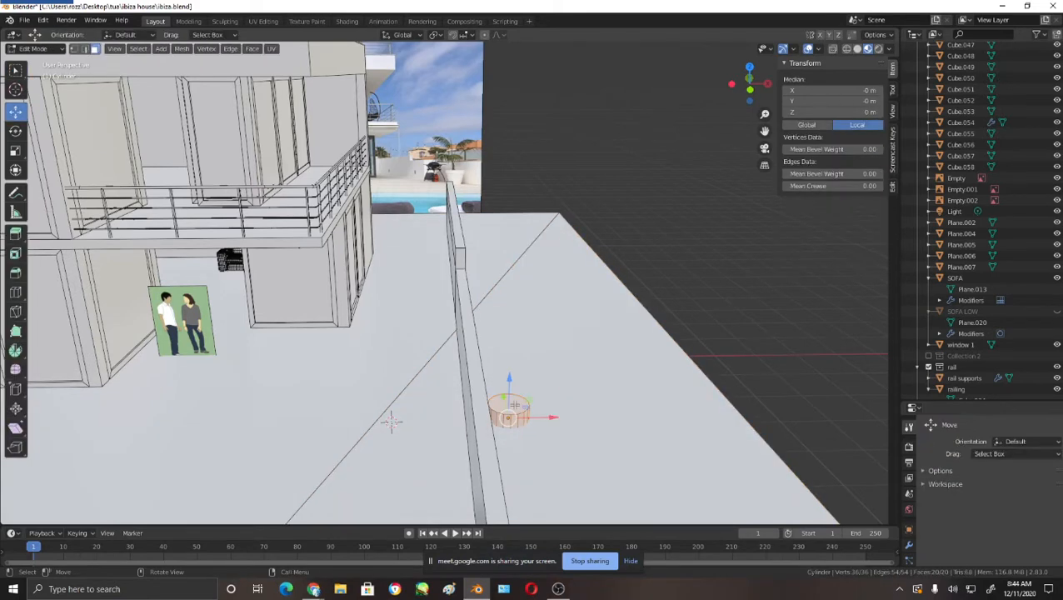
left_click(515, 405)
scroll(518, 408, "up", 3)
key("KP_1")
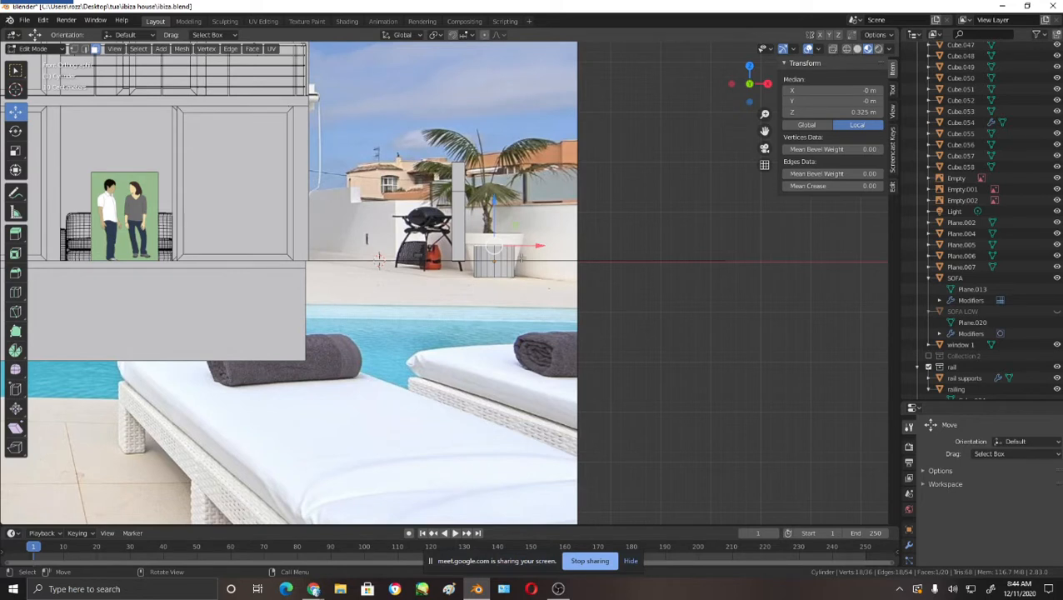
key("g")
key("z")
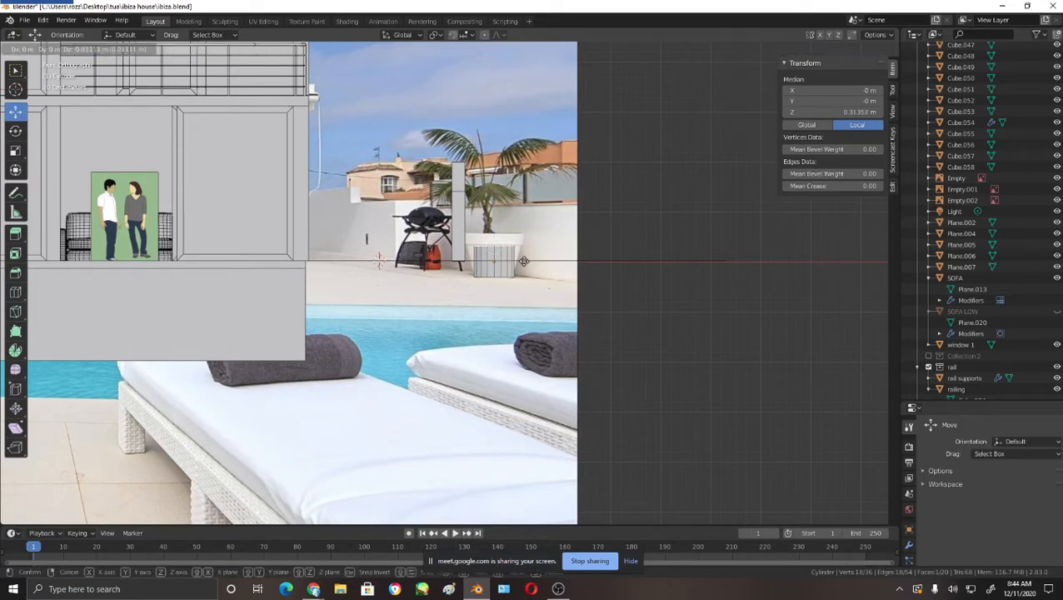
left_click(525, 248)
key("s")
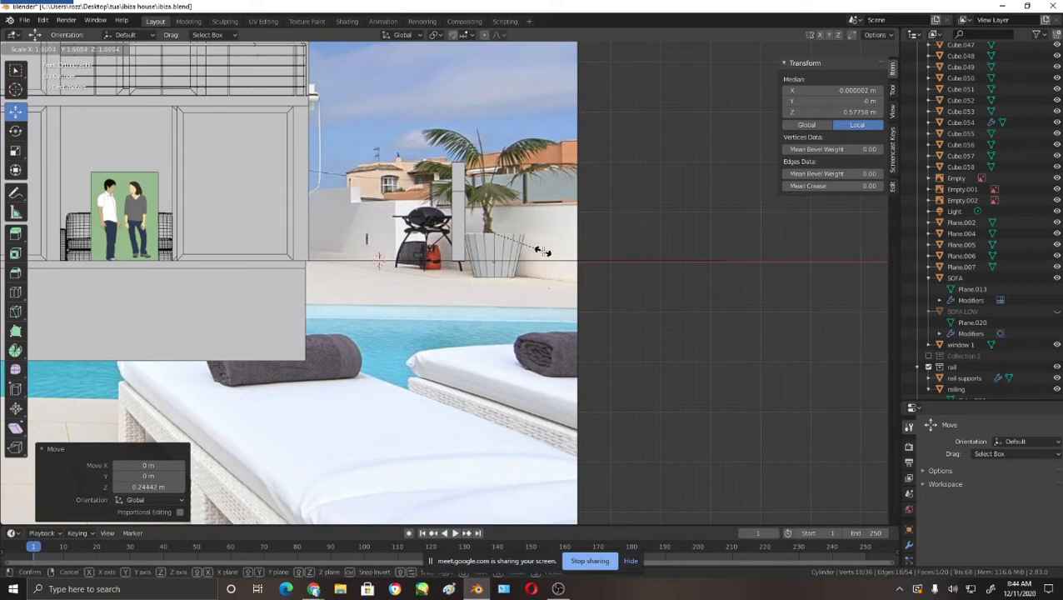
left_click(540, 251)
- Lower the pot's top face about 0.21 m to the underside of the rim and scale it by 0.891
left_click_drag(495, 190, 494, 200)
key("s")
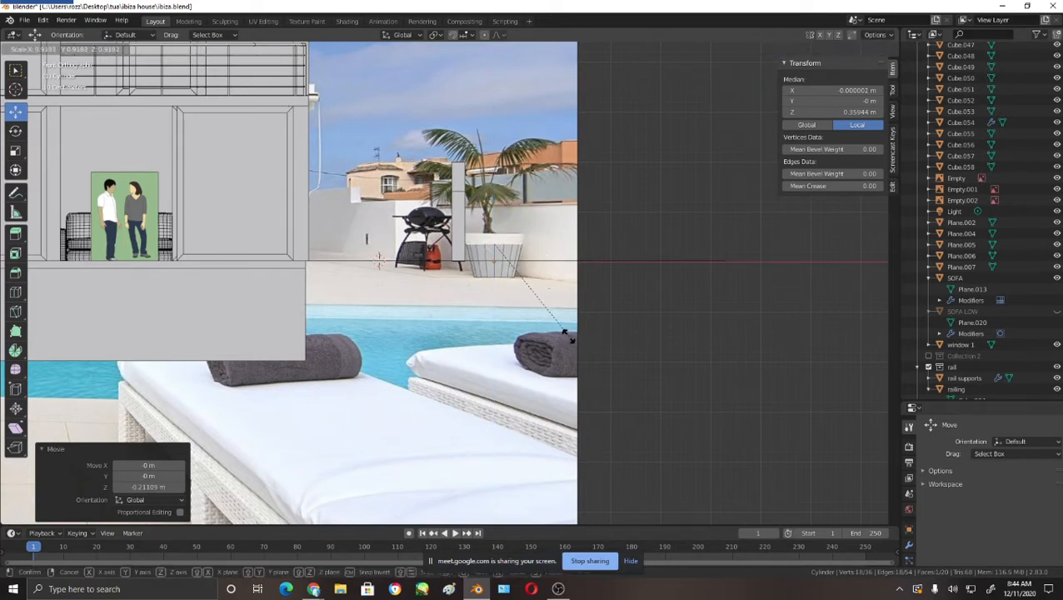
left_click(566, 334)
- Extrude the pot's top face outward with a scale of 1.110 to start the projecting rim
key("s")
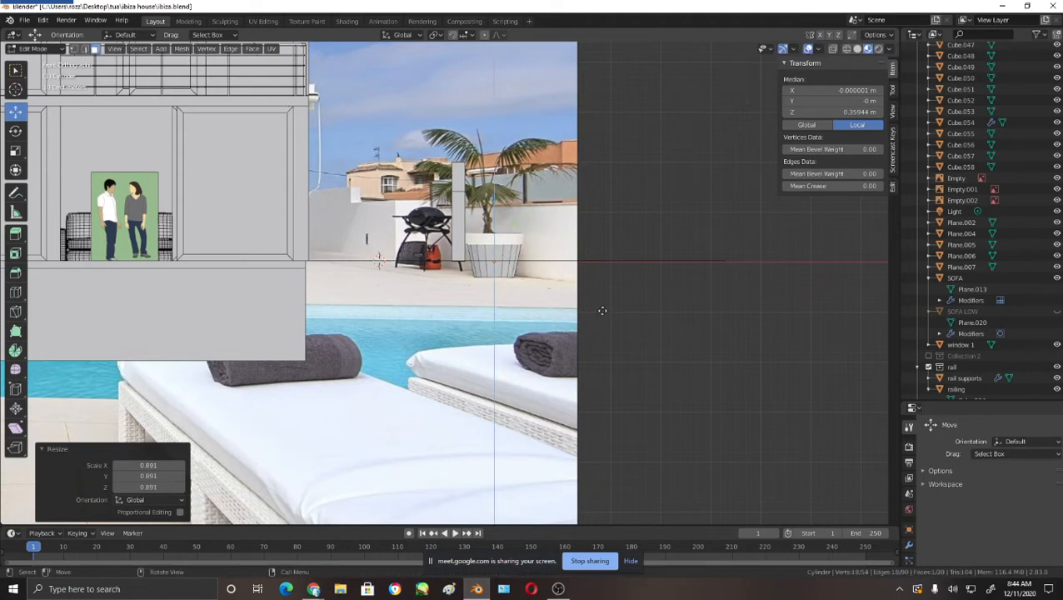
left_click(617, 313)
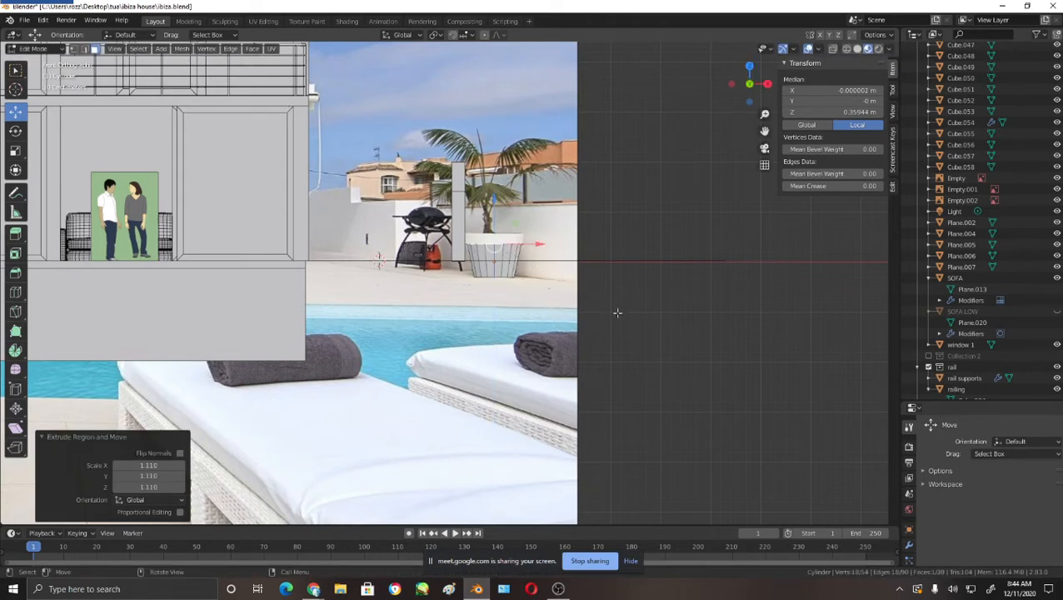
- Extrude the pot's top face up about 0.22 m to form the rim's height and scale it by 1.039
key("e")
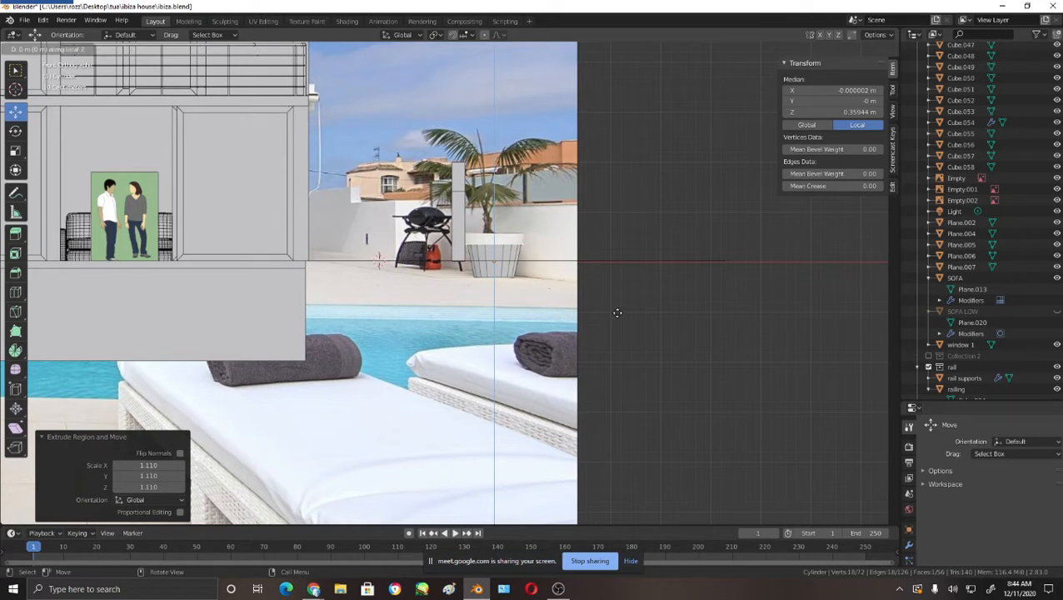
left_click(616, 302)
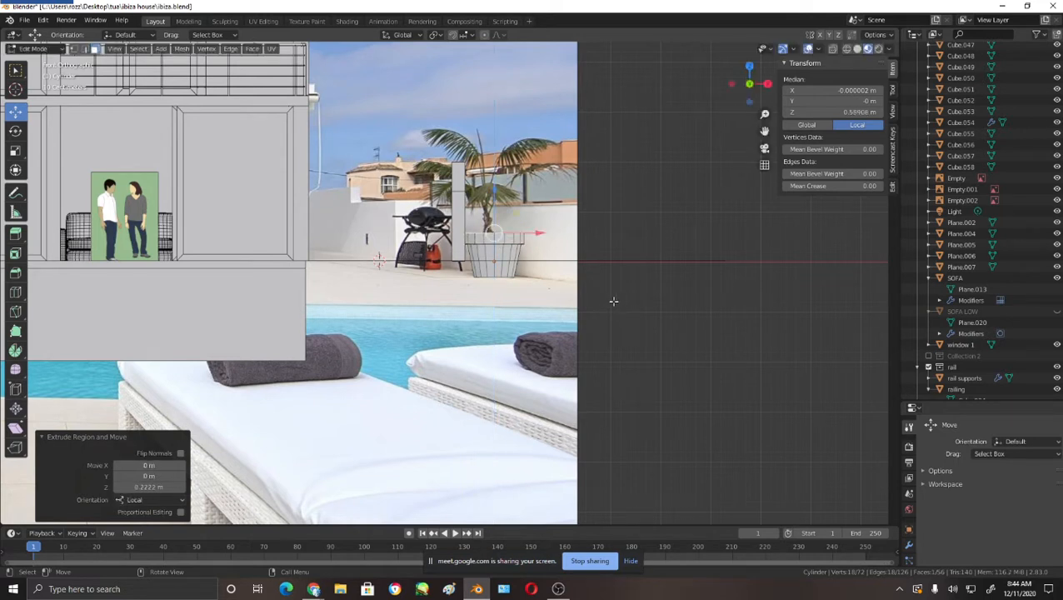
key("s")
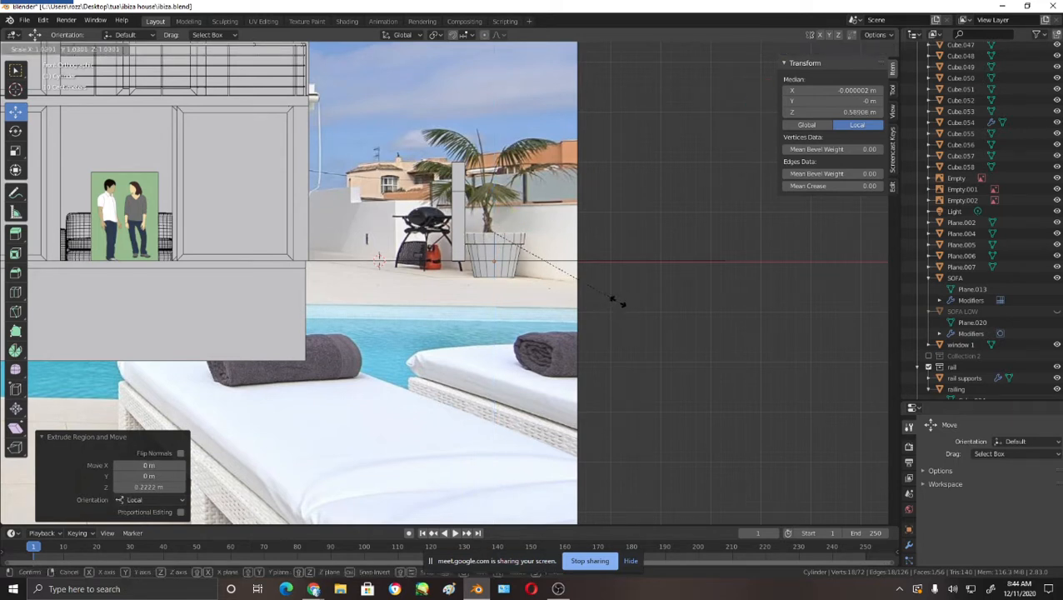
left_click(616, 301)
mouse_move(621, 301)
middle_mouse_down()
mouse_move(622, 287)
mouse_move(620, 300)
middle_mouse_up()
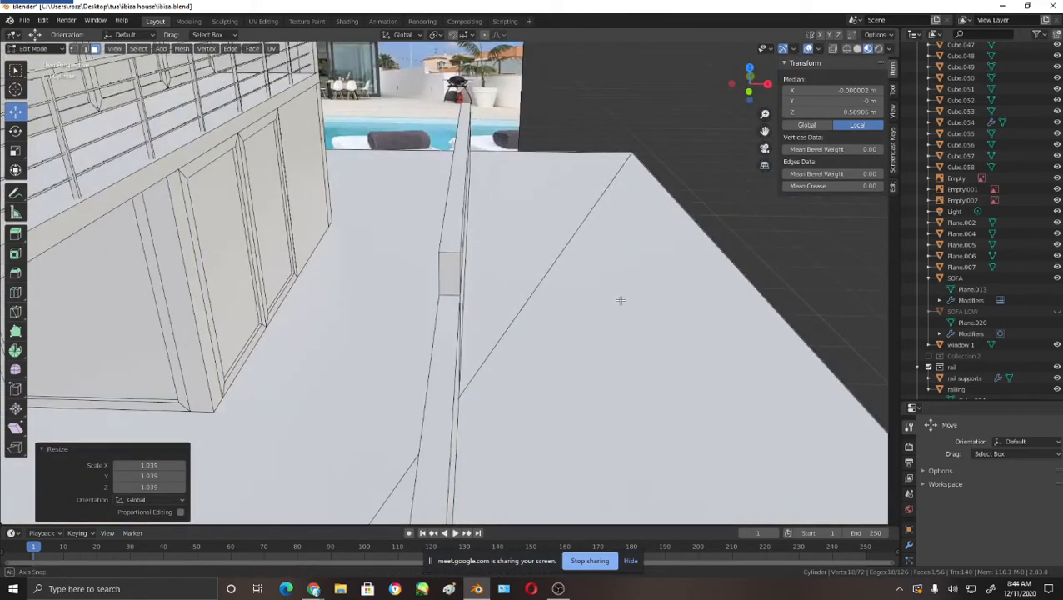
- Extrude the pot's top face inward with a scale of 0.899 and extrude it down about 0.077 m to hollow the rim
middle_click_drag(621, 300, 605, 415)
key("e")
key("s")
left_click(587, 414)
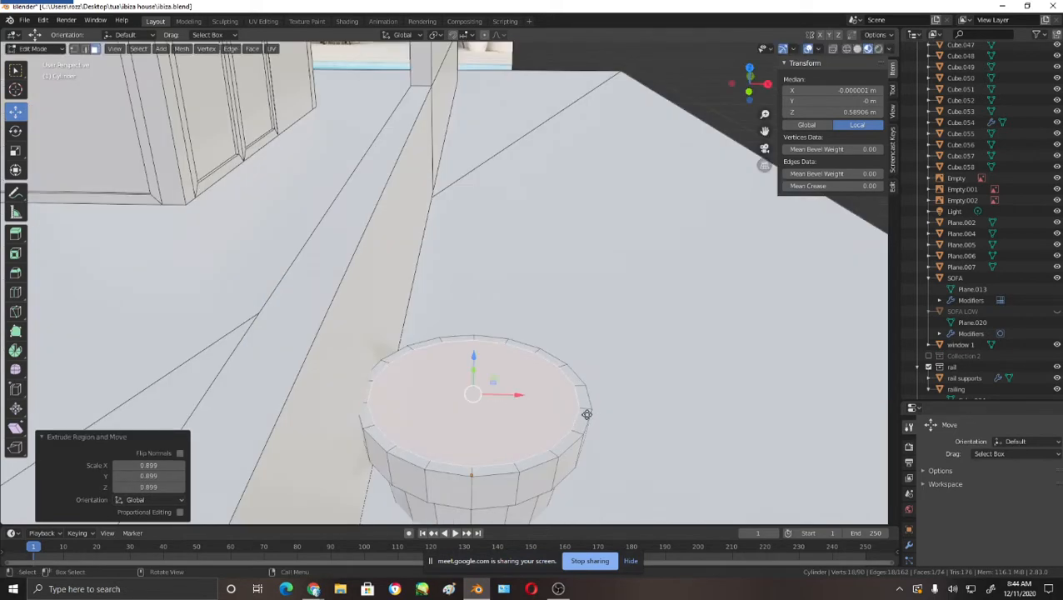
key("e")
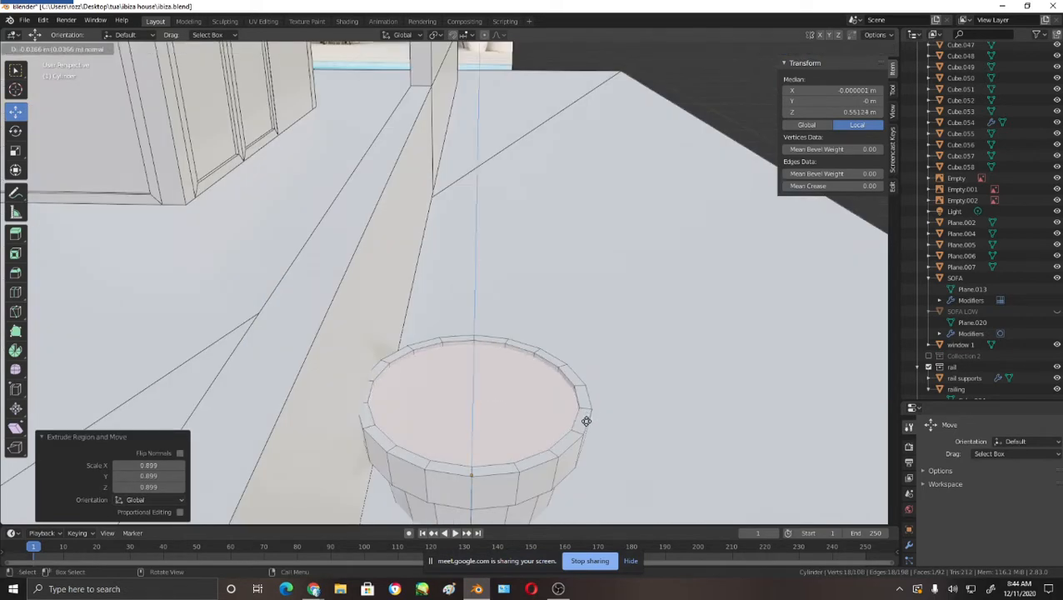
left_click(585, 426)
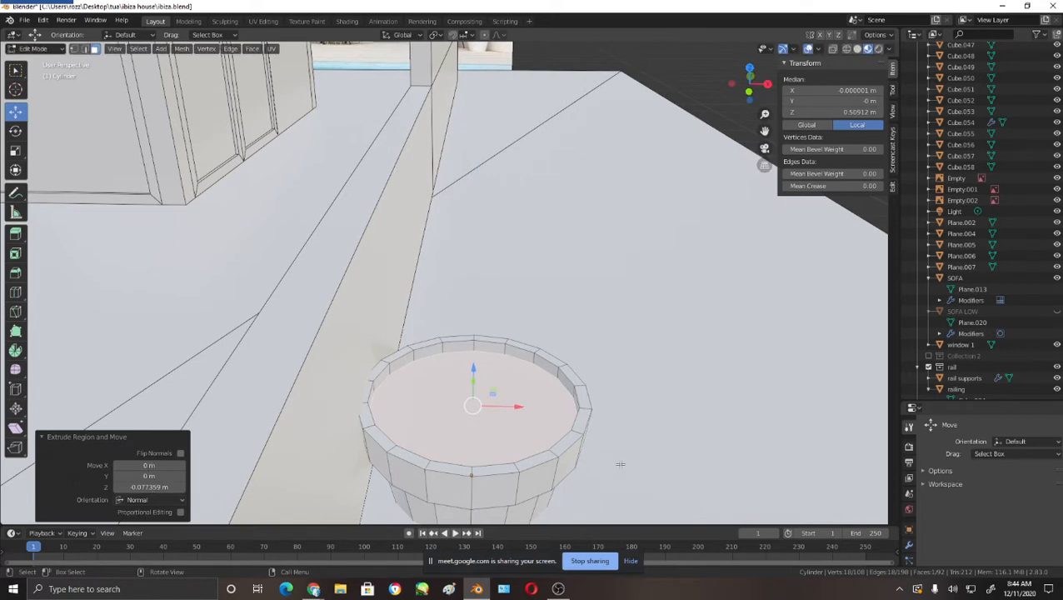
- Extrude the recessed top face inward twice with scales of 0.614 and 0.281, and merge the innermost face at its center
scroll(621, 465, "down", 3)
middle_click_drag(617, 463, 577, 430)
key("e")
key("s")
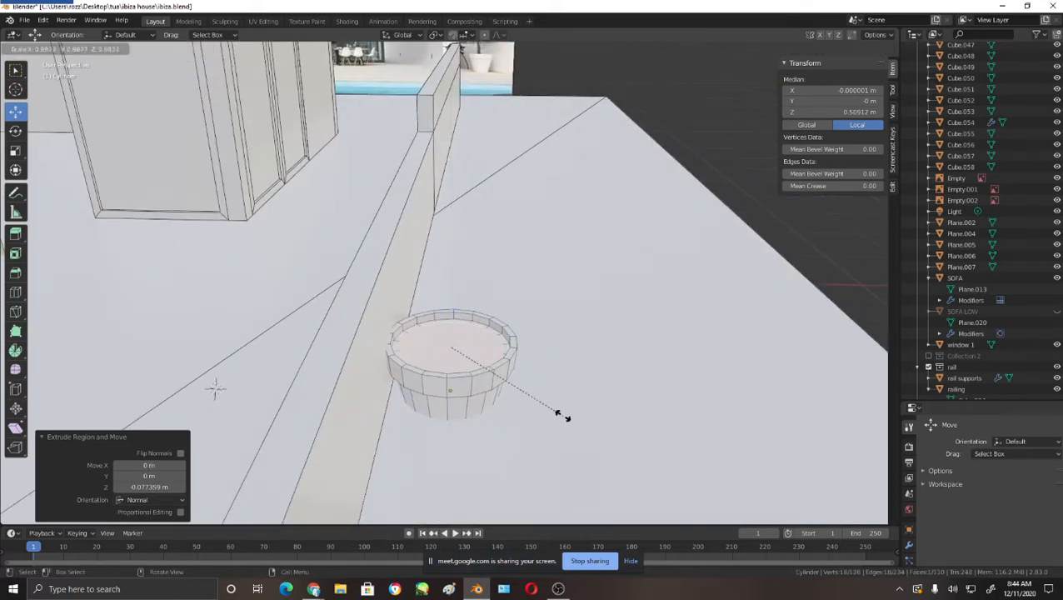
left_click(528, 394)
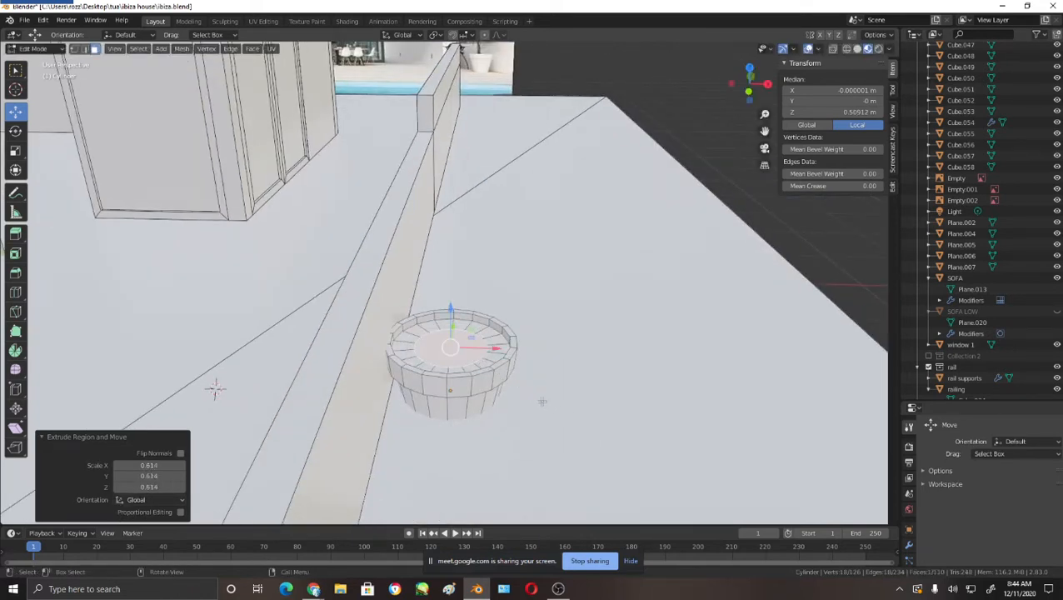
key("e")
key("s")
left_click(477, 360)
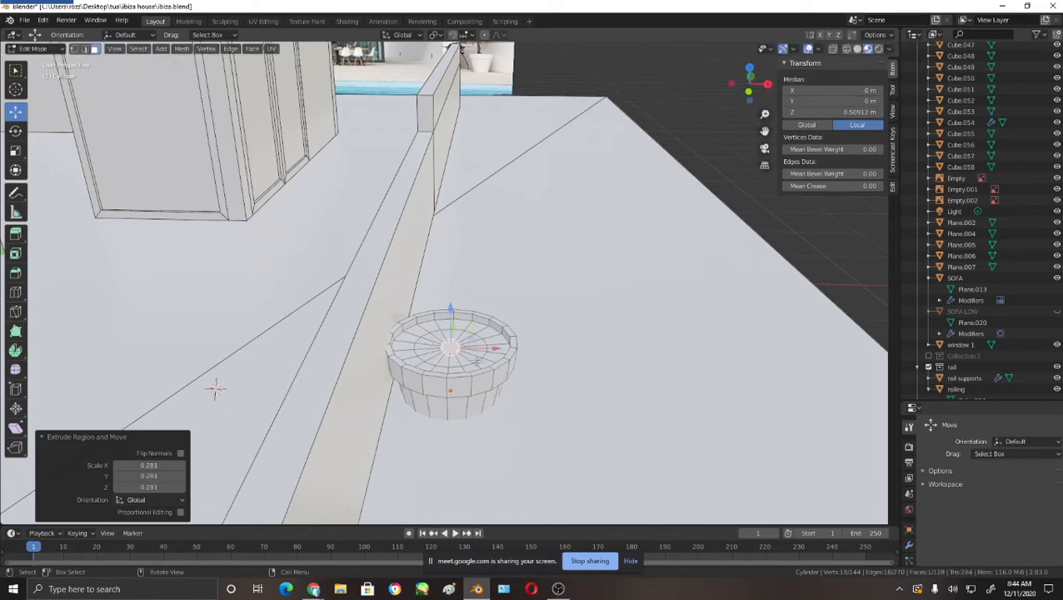
key("m")
left_click(477, 365)
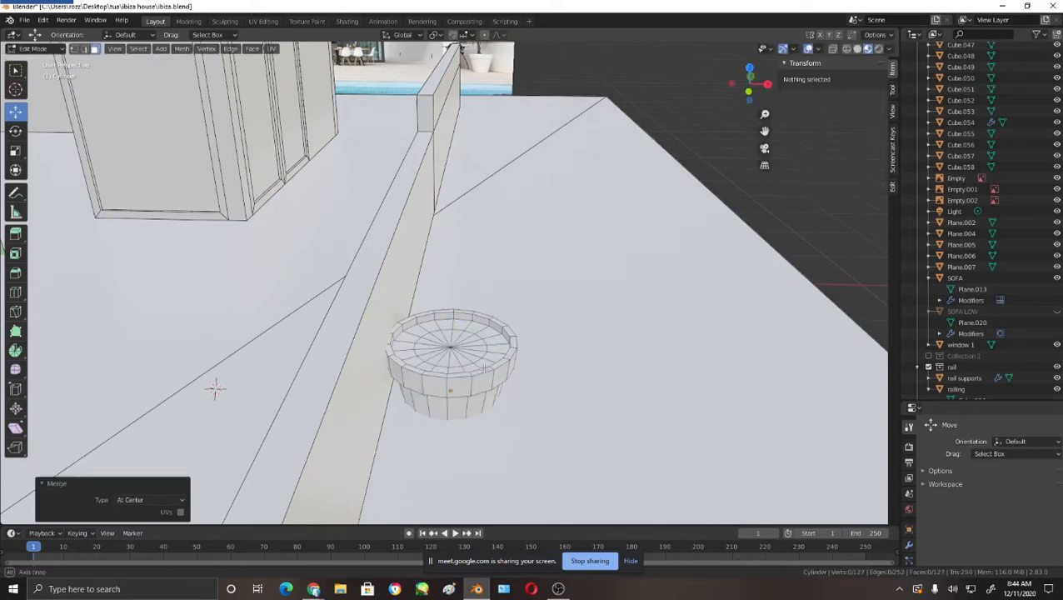
mouse_move(479, 364)
middle_mouse_down()
mouse_move(498, 367)
mouse_move(489, 360)
middle_mouse_up()
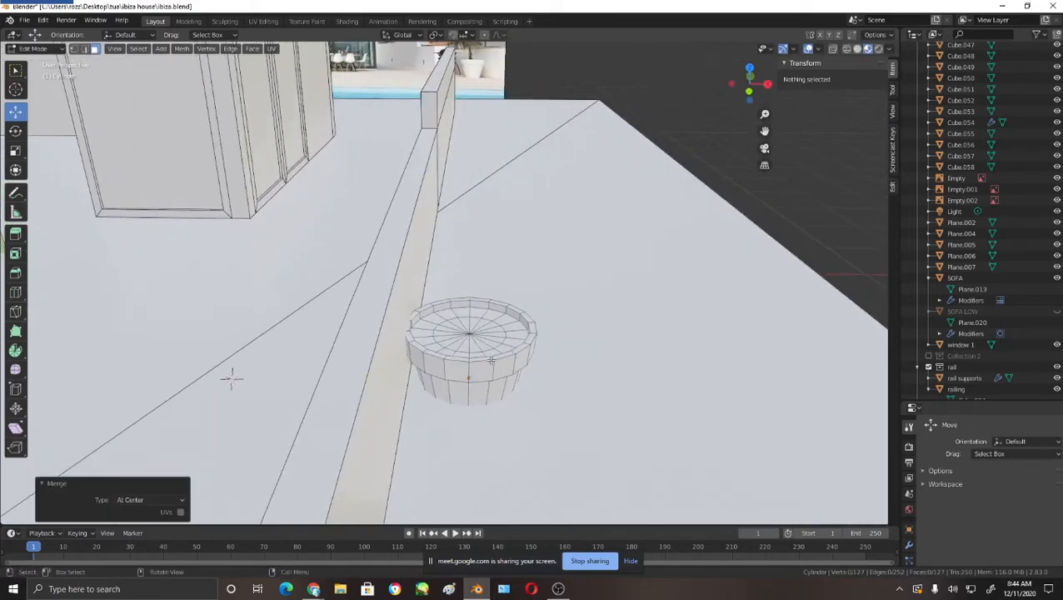
- Leave Edit Mode and move the pot in front view about -1.63 m in X and 0.35 m up, to the house side of the wall
left_click(491, 360)
key("Tab")
left_click(493, 360)
left_click(494, 361)
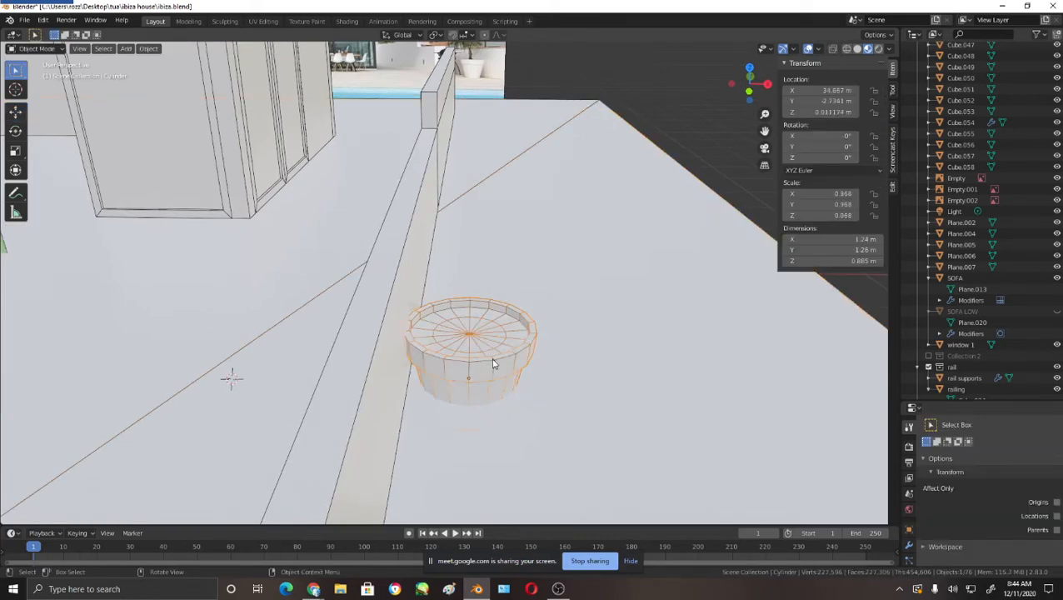
key("KP_1")
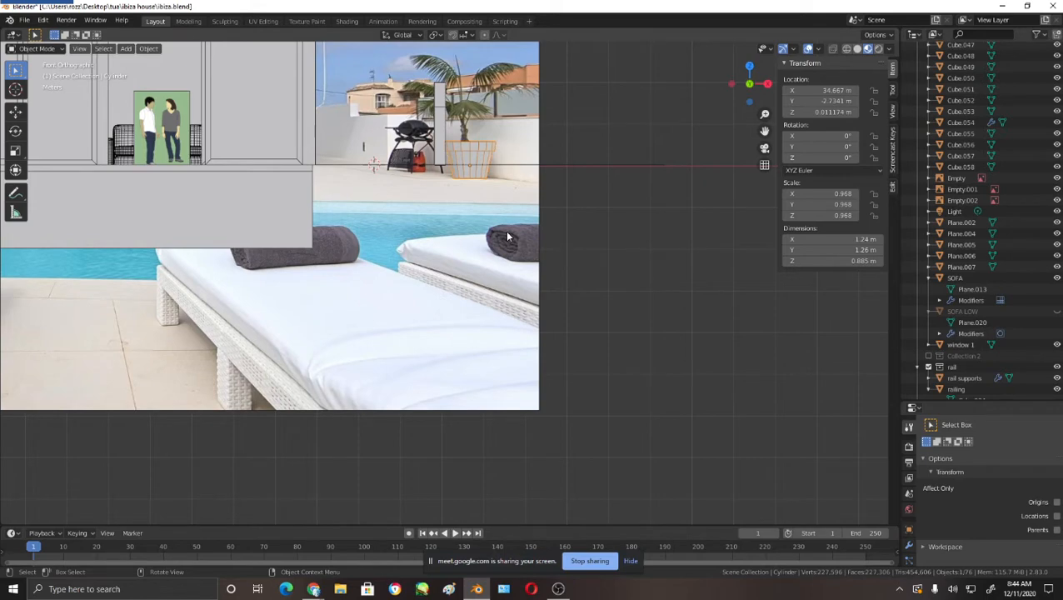
key("g")
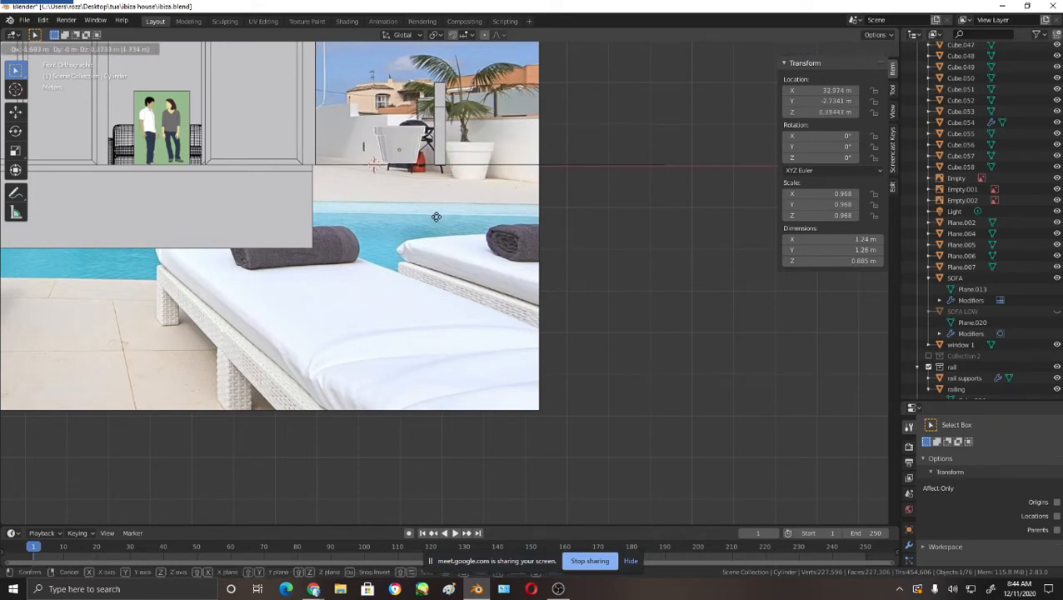
left_click(438, 218)
- Move the pot beside the boundary wall to about 33.00 m in X and -0.40 m in Y with the Transform tool
middle_click_drag(438, 218, 461, 233)
scroll(481, 278, "down", 6)
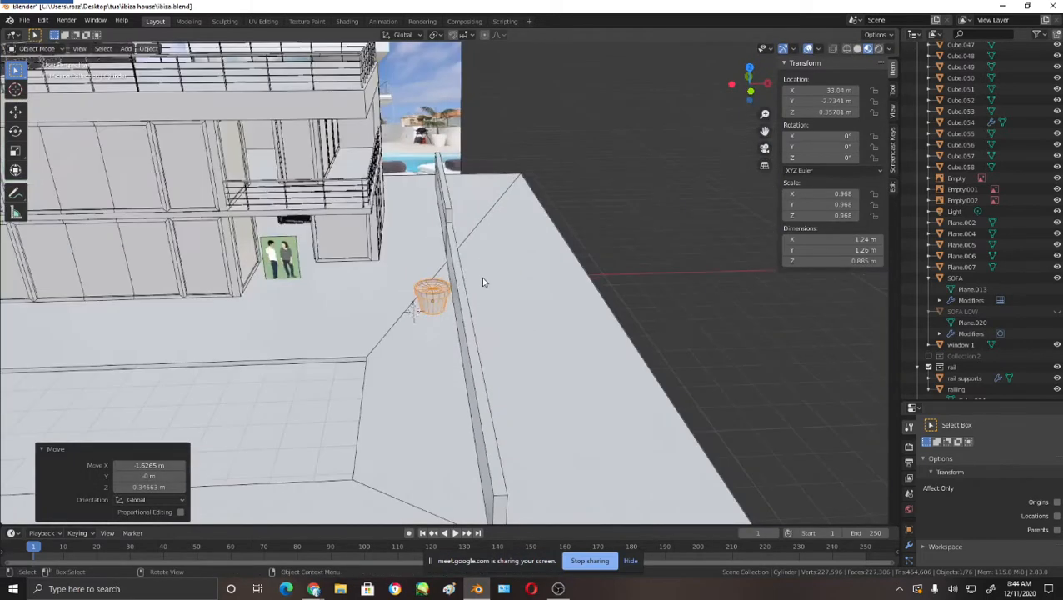
scroll(482, 282, "down", 5)
middle_click_drag(481, 282, 565, 284)
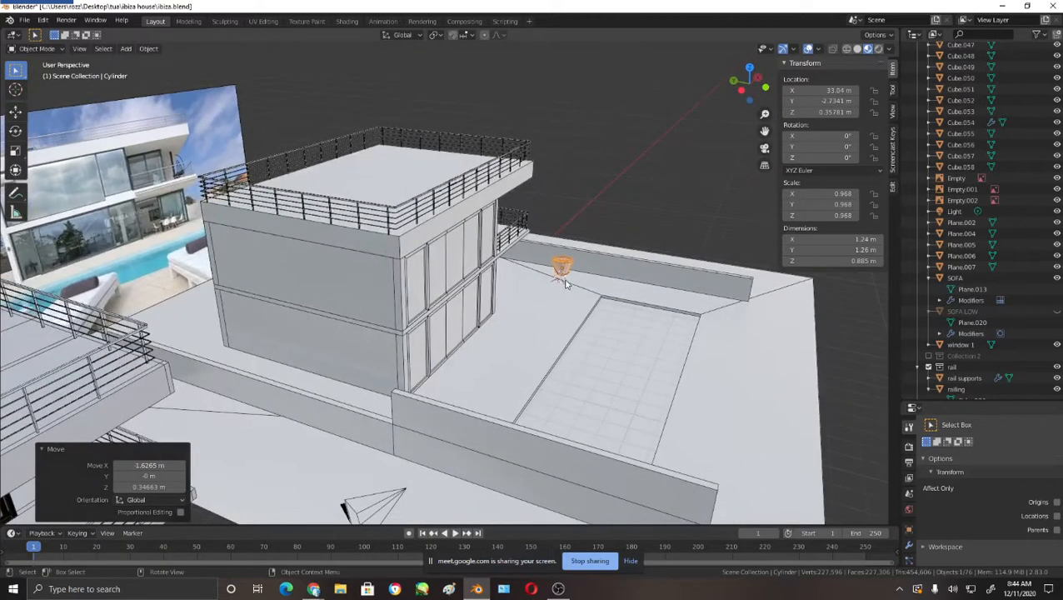
left_click(16, 171)
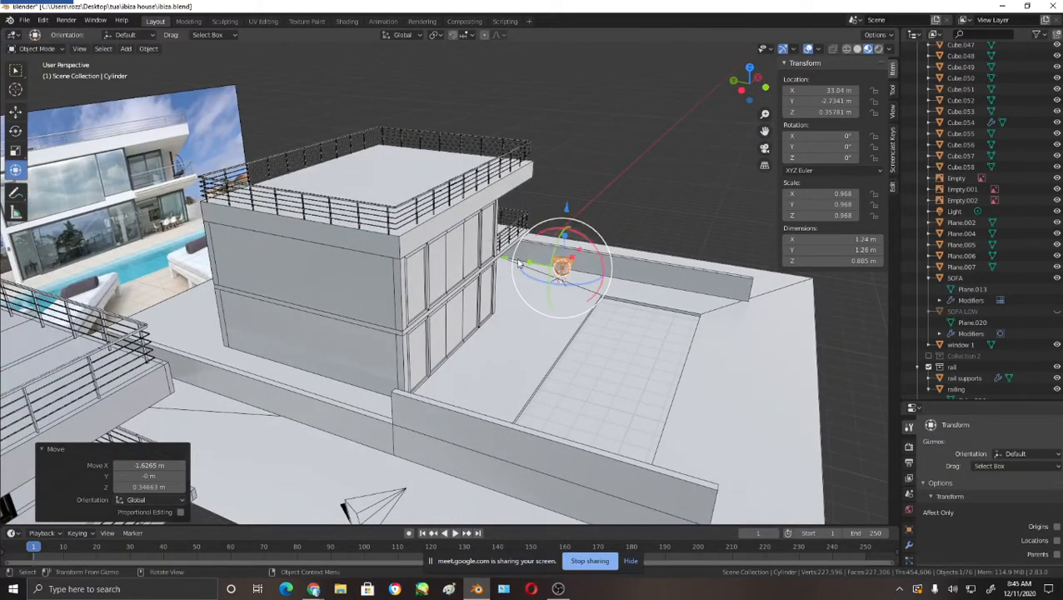
left_click_drag(518, 263, 482, 254)
middle_click_drag(482, 254, 517, 312)
scroll(510, 275, "up", 5)
middle_click_drag(509, 267, 502, 288)
left_click_drag(500, 285, 496, 313)
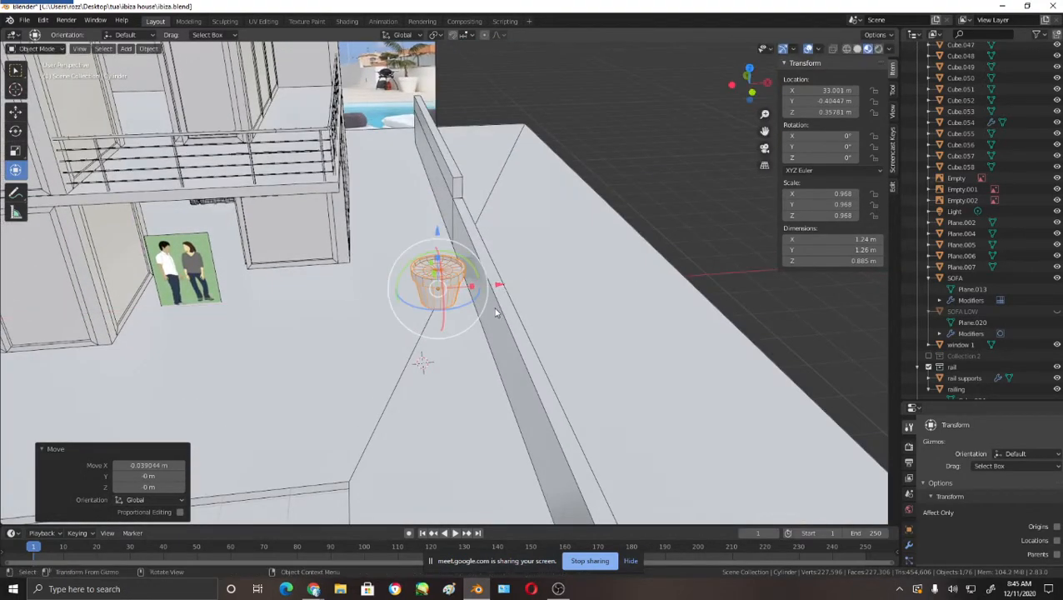
middle_click_drag(496, 312, 563, 397)
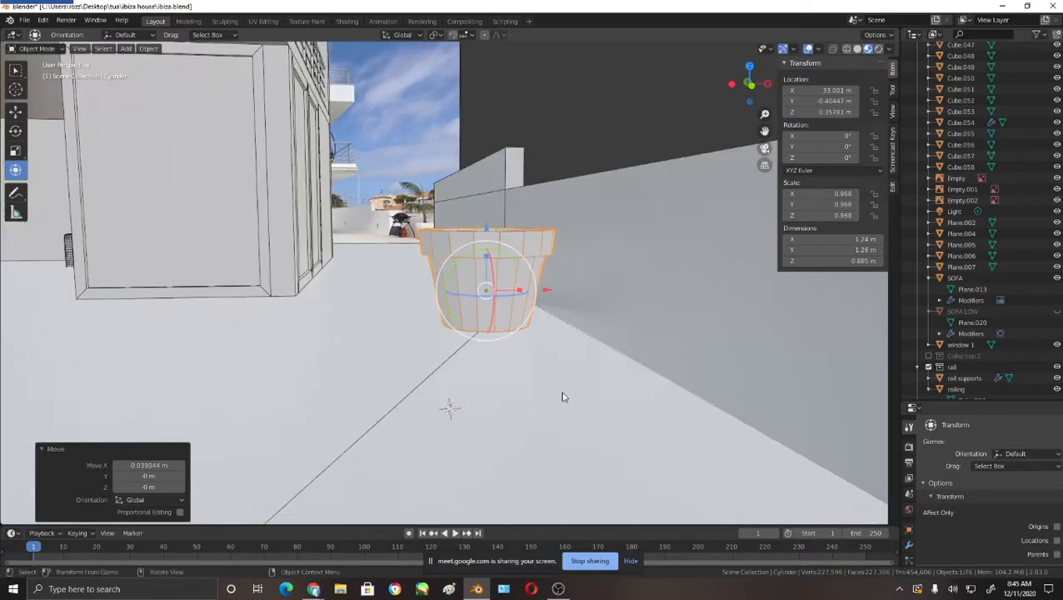
- Lower the pot about 0.019 m in front view to set its base on the ground line
left_click(595, 123)
middle_click_drag(613, 279, 619, 306)
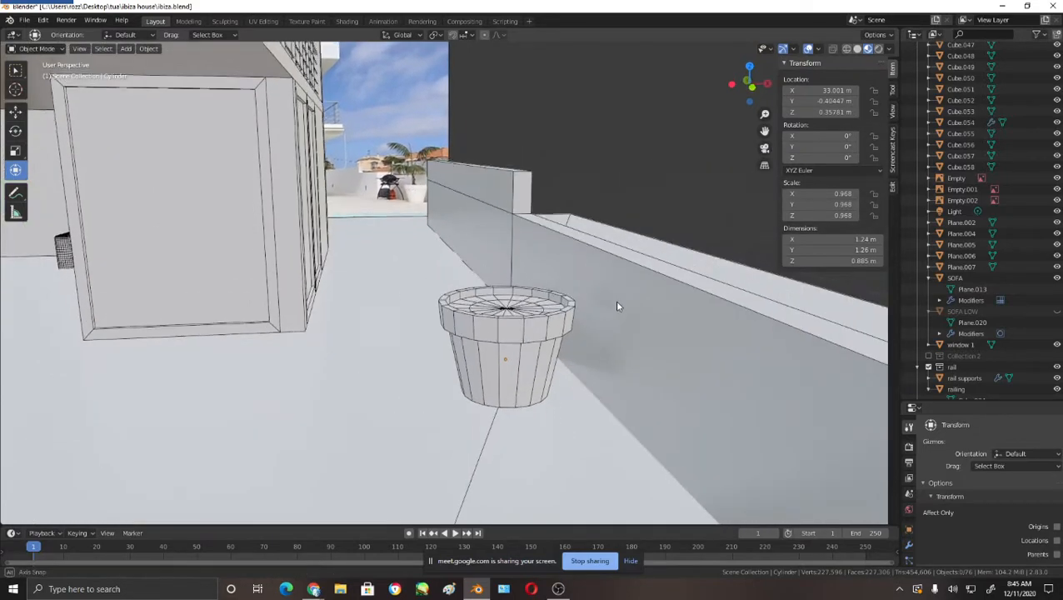
scroll(604, 361, "down", 2)
key("KP_1")
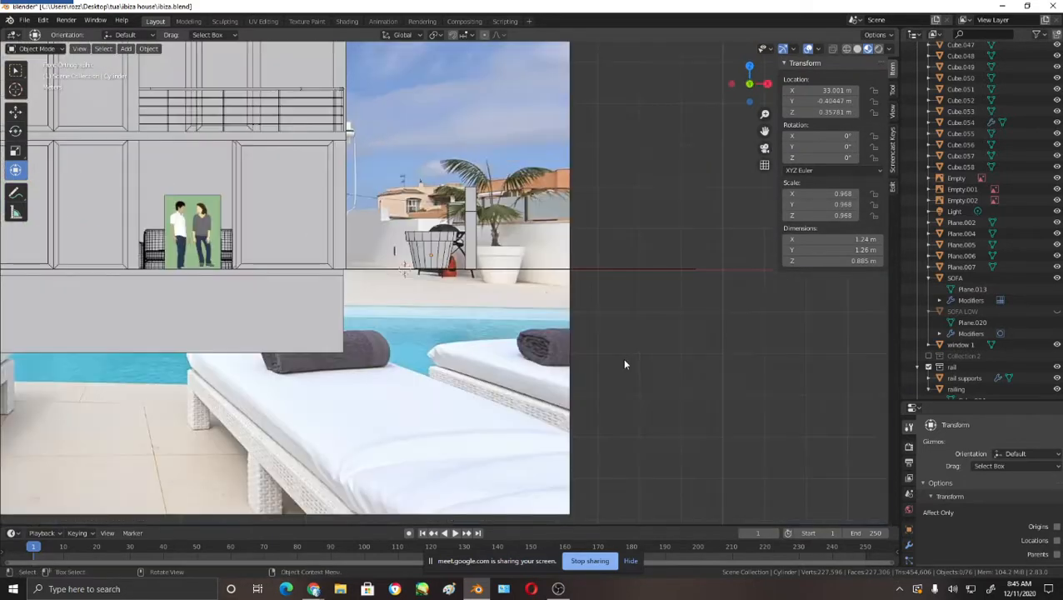
scroll(624, 361, "up", 4, "shift")
scroll(459, 310, "up", 2)
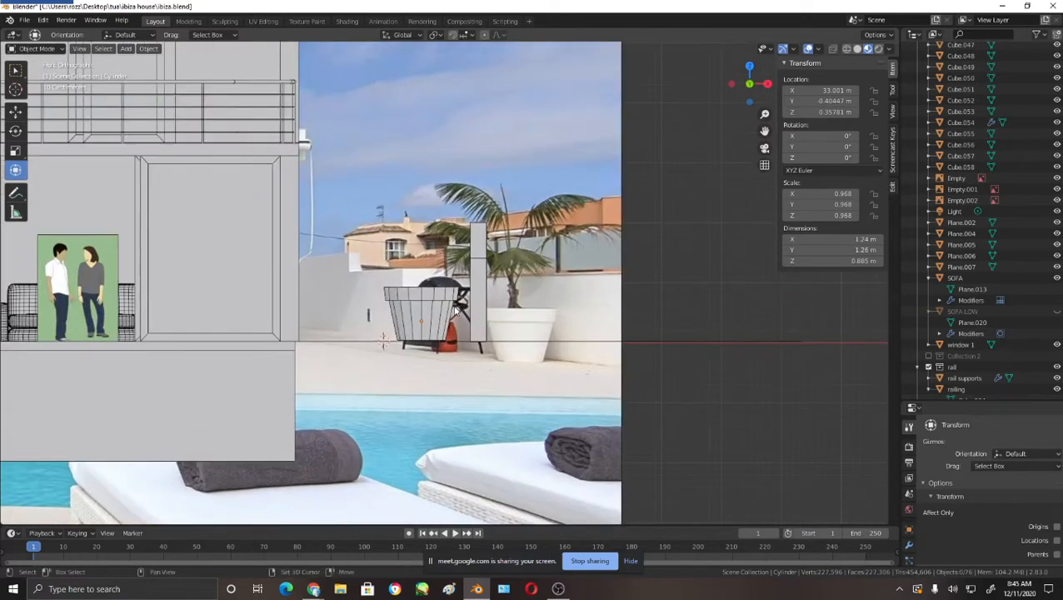
middle_click_drag(467, 308, 543, 315, "shift")
scroll(550, 358, "up", 1)
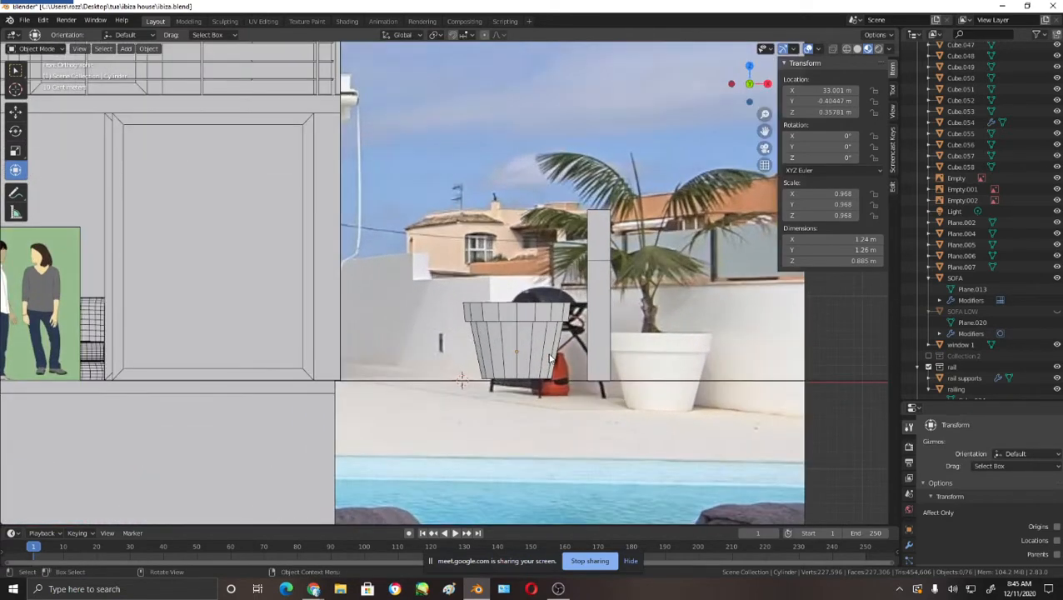
middle_click_drag(550, 359, 525, 270, "shift")
left_click(503, 269)
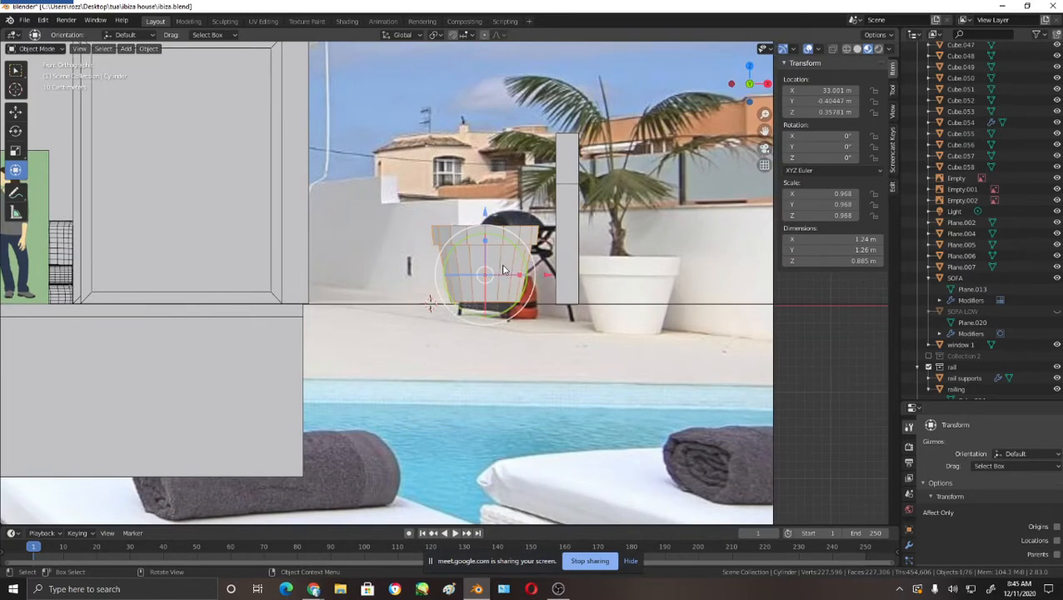
left_click_drag(486, 212, 485, 213)
scroll(625, 235, "down", 2)
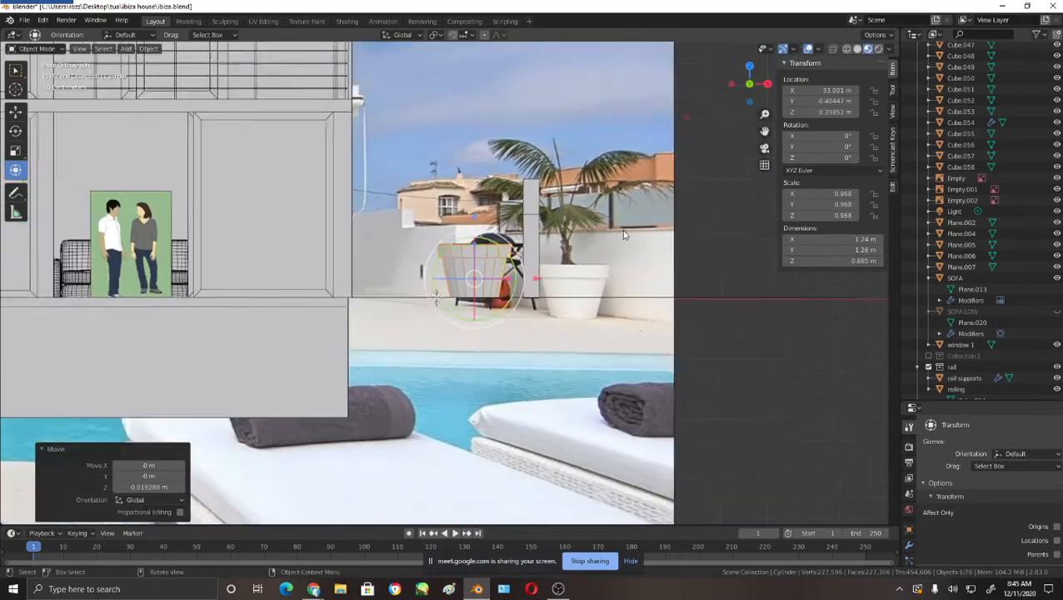
scroll(625, 236, "down", 1)
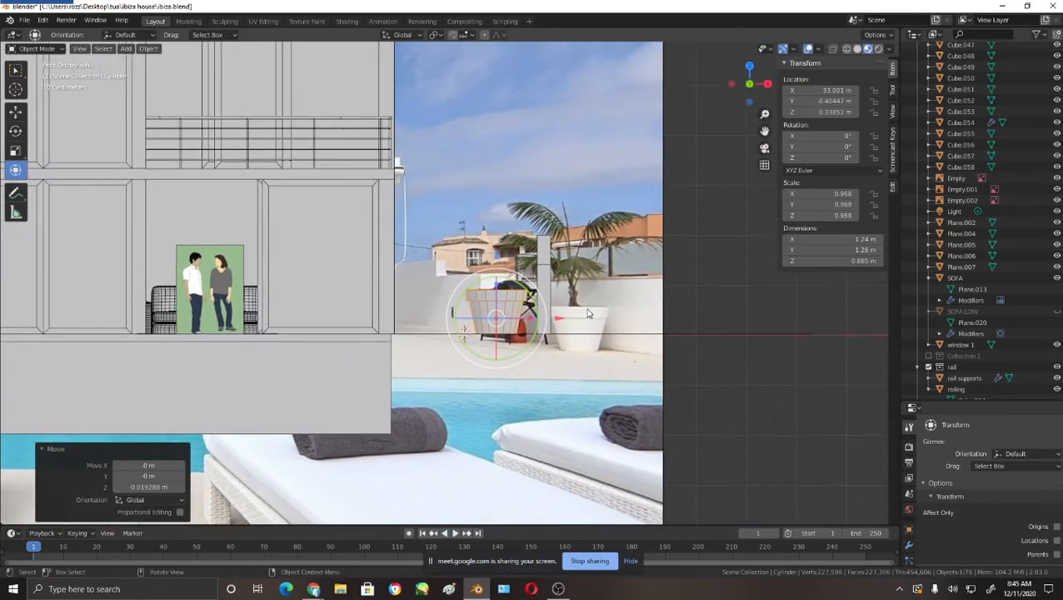
mouse_move(588, 313)
middle_mouse_down()
mouse_move(597, 348)
mouse_move(637, 398)
mouse_move(606, 315)
middle_mouse_up()
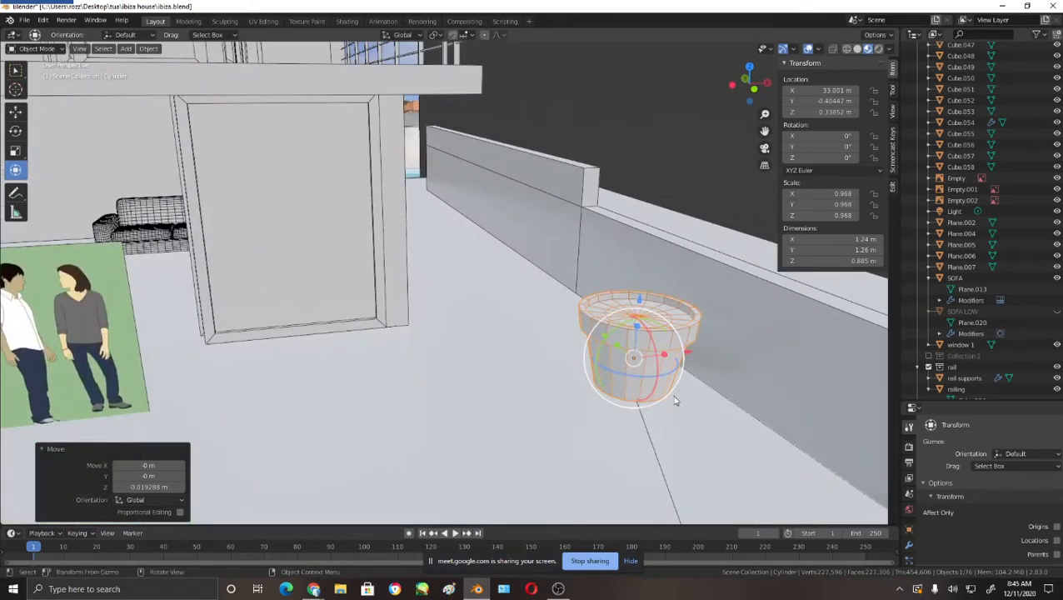
middle_click_drag(720, 392, 546, 356)
scroll(548, 356, "up", 4)
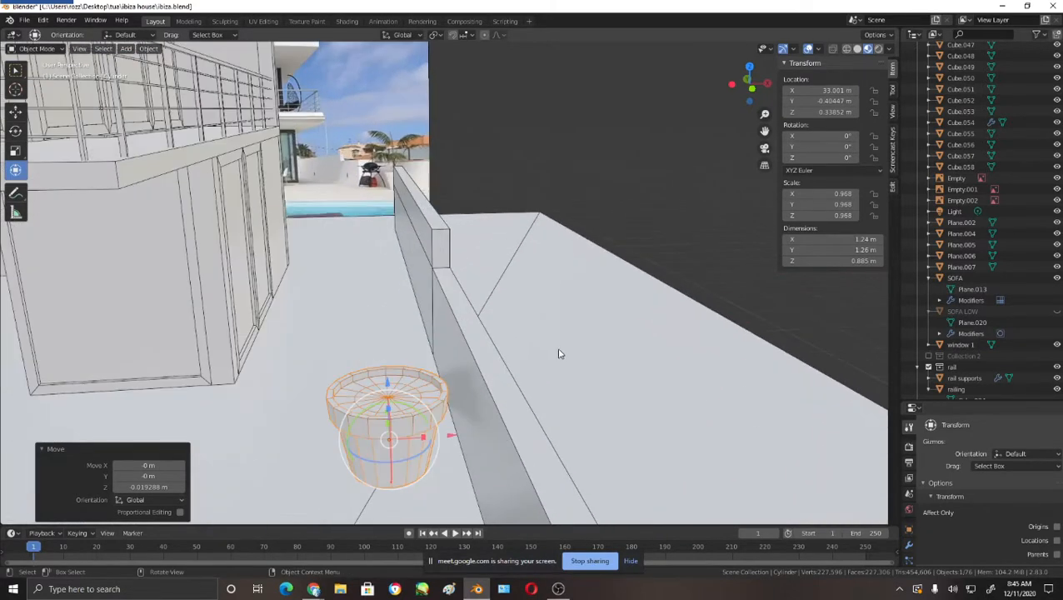
scroll(567, 350, "down", 5)
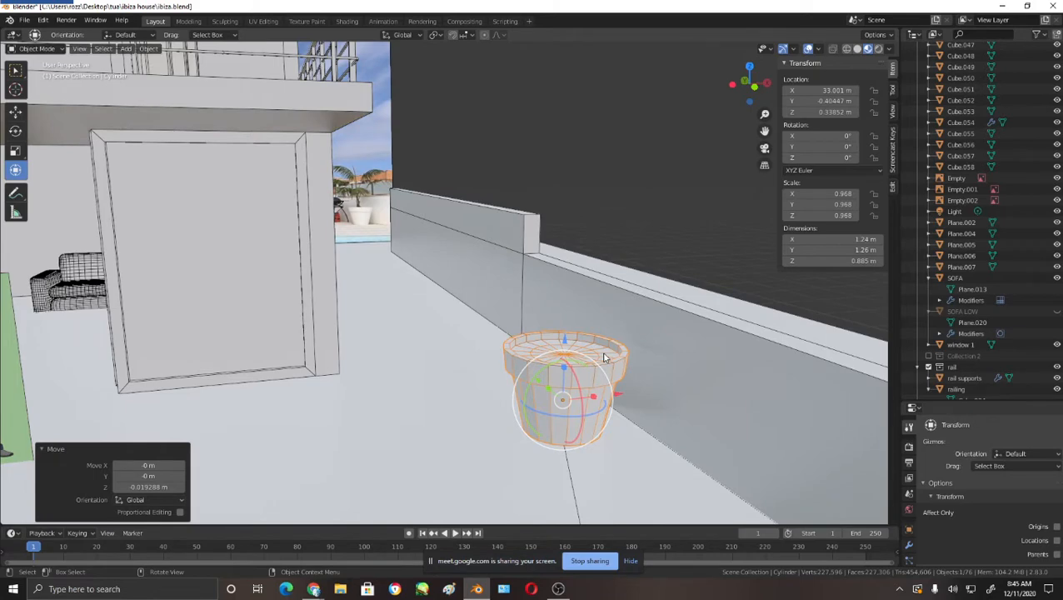
left_click(553, 366)
left_click(554, 367, "shift")
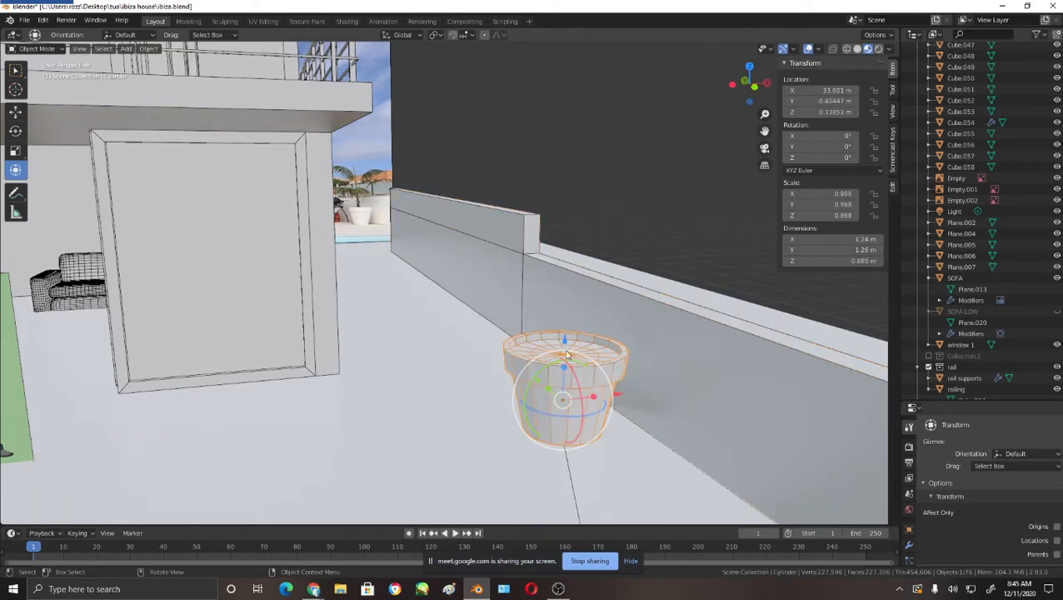
key("Tab")
key("Tab")
right_click(559, 378)
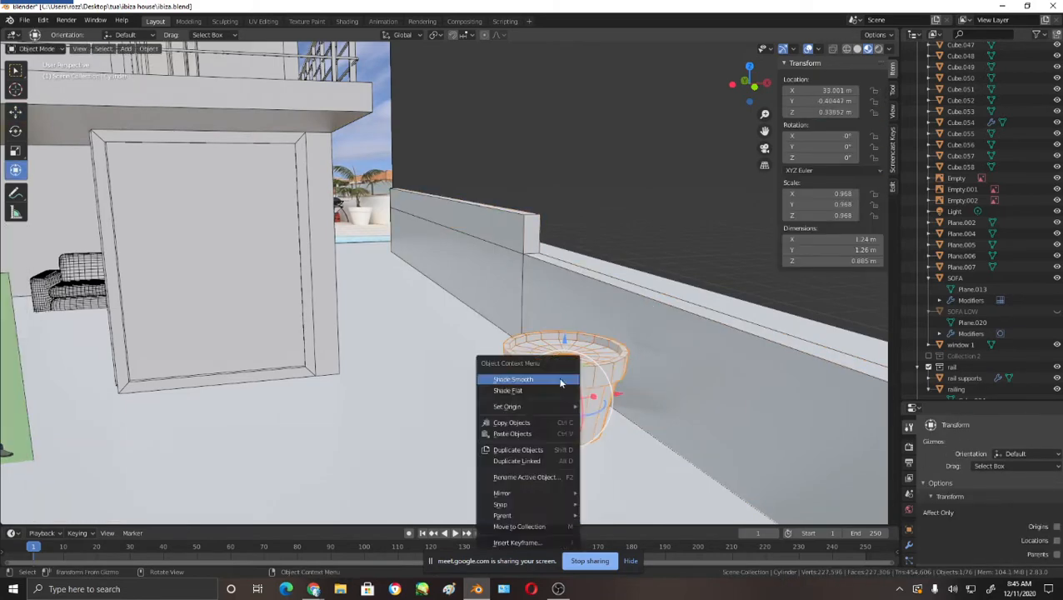
- Place the 3D cursor on the pot's outer side with the Cursor tool
left_click(15, 89)
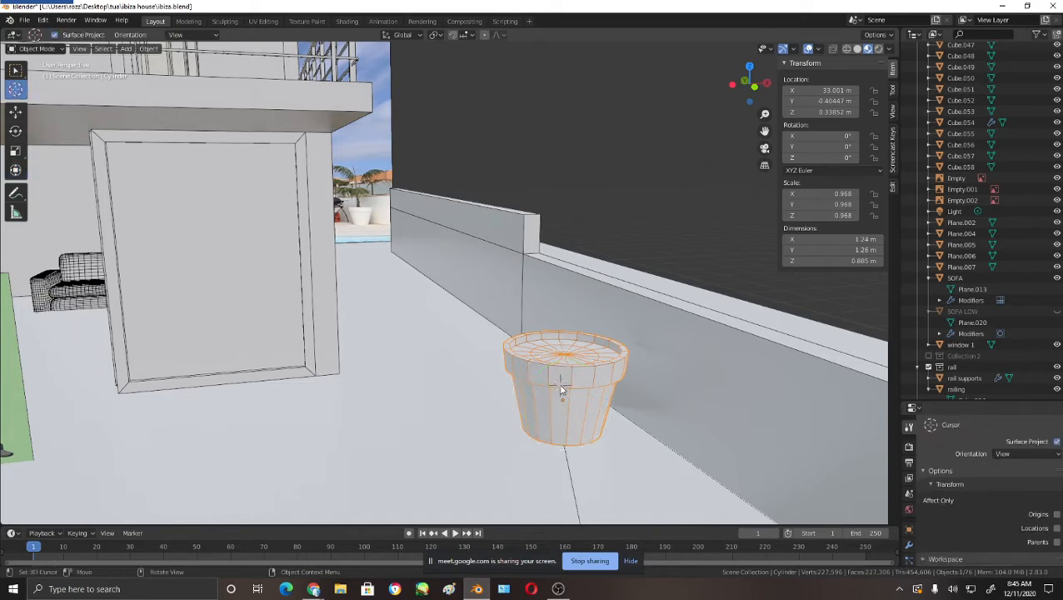
middle_click_drag(566, 404, 740, 427)
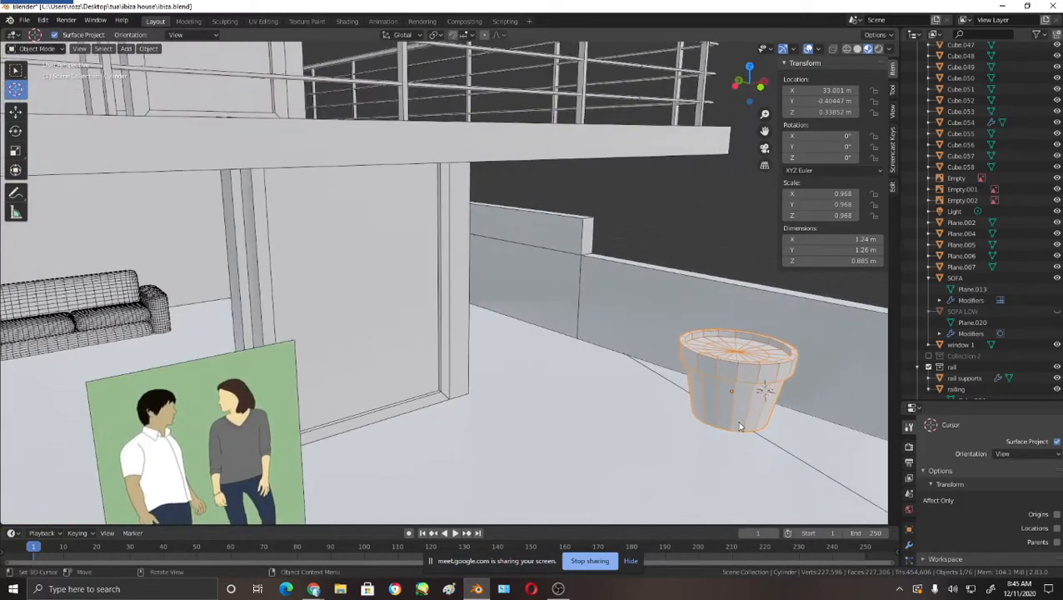
right_click(736, 392)
left_click(763, 388)
middle_click_drag(735, 397, 667, 421)
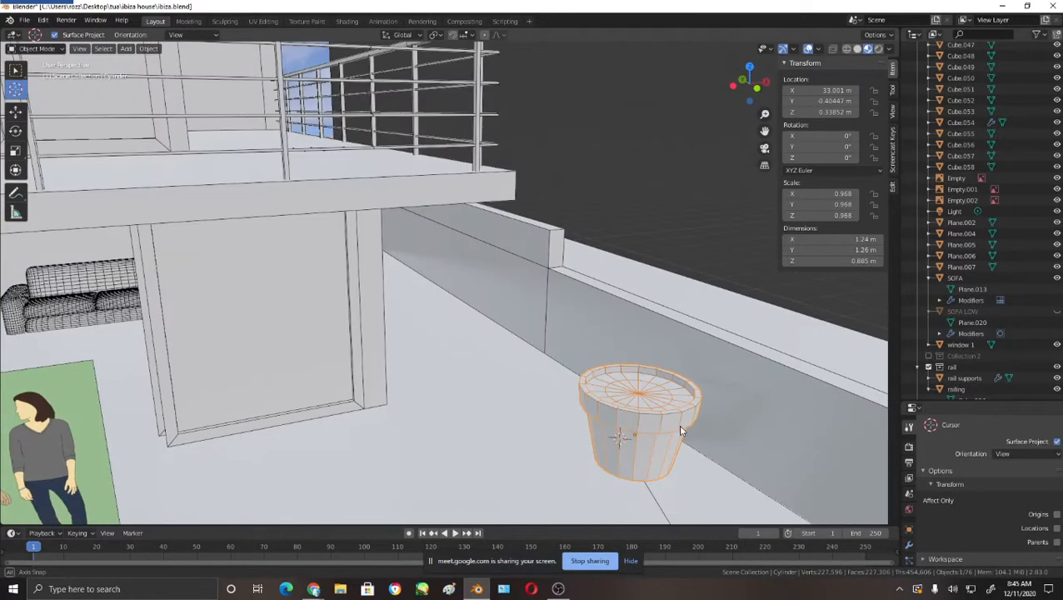
- Add a cylinder at the 3D cursor on the pot and scale it down to about 0.094
key("shift+a")
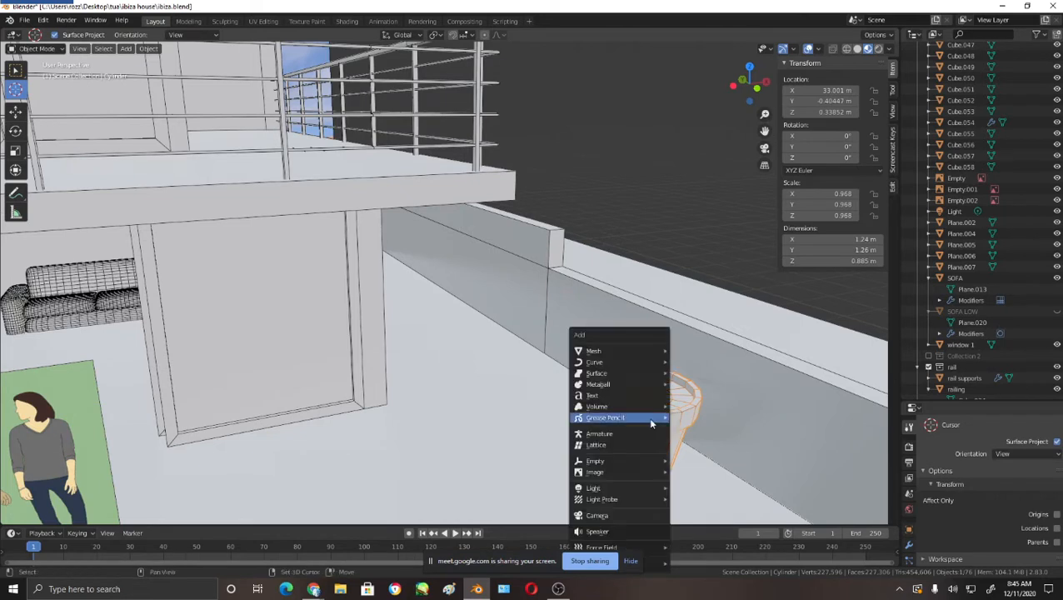
mouse_move(649, 355)
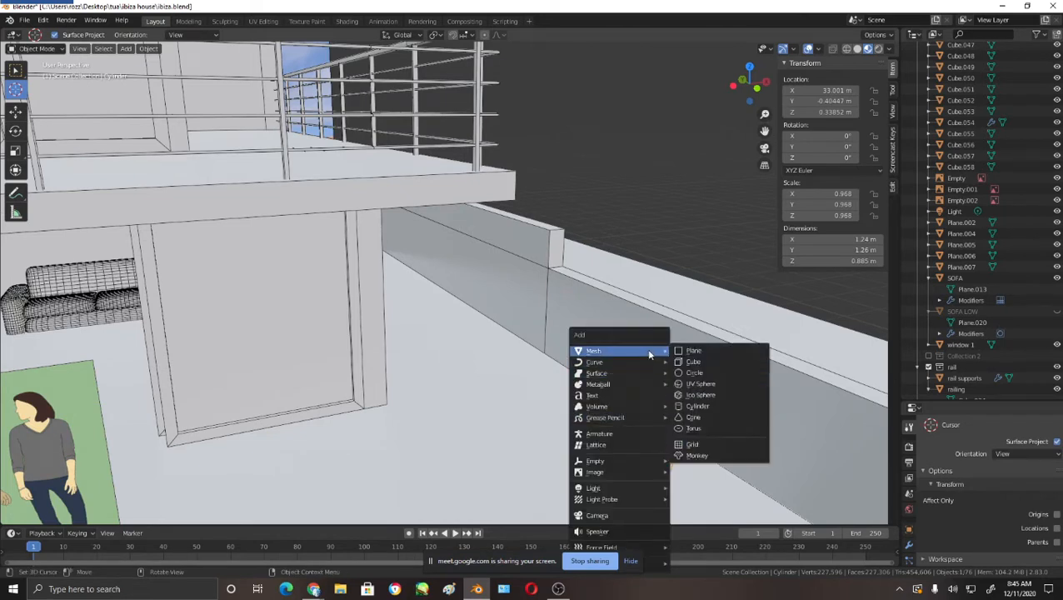
left_click(699, 407)
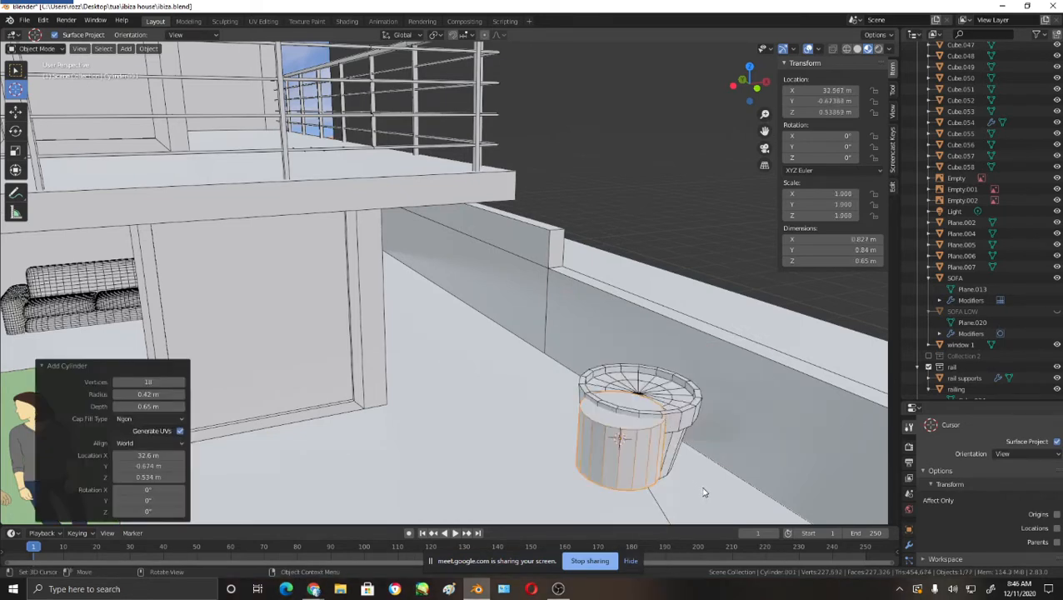
key("s")
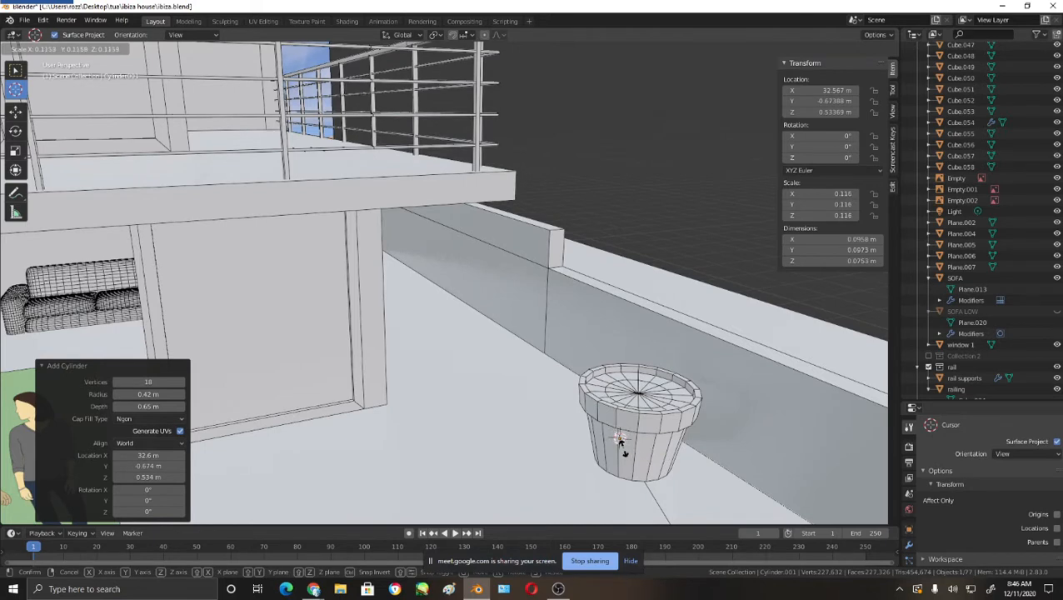
left_click(621, 443)
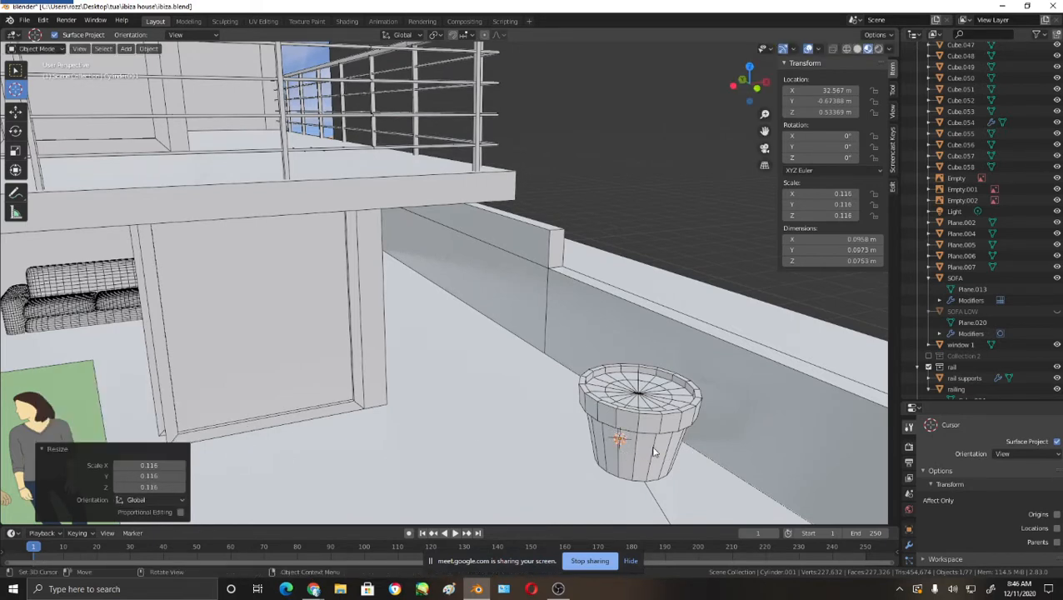
key("s")
left_click(643, 424)
- Move the small cylinder about 0.23 m in X and 0.47 m up to the pot's opening, and enlarge it by about 1.56
key("g")
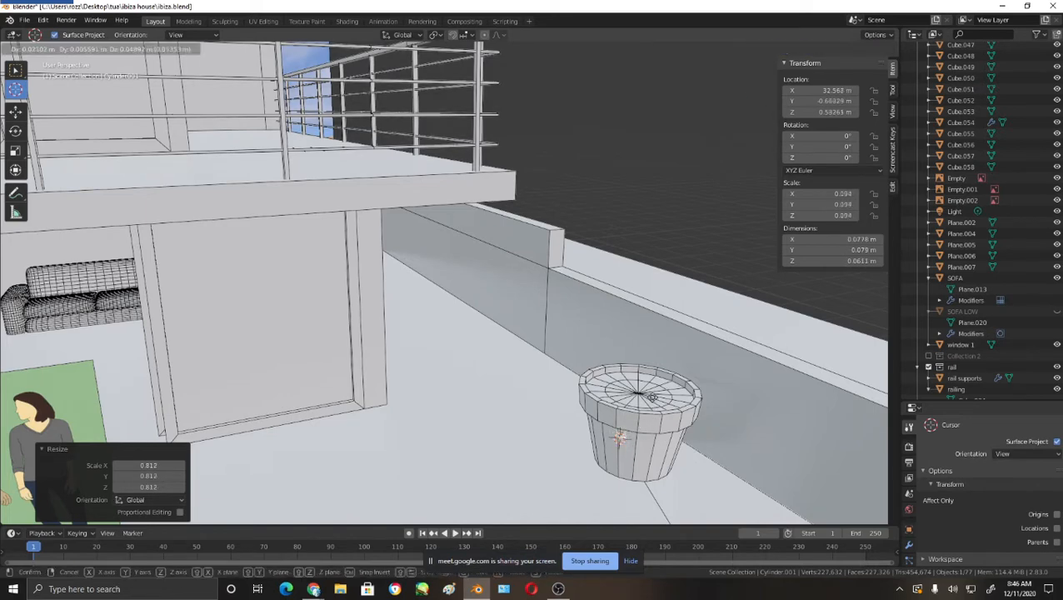
left_click(662, 378)
middle_click_drag(693, 455, 676, 430)
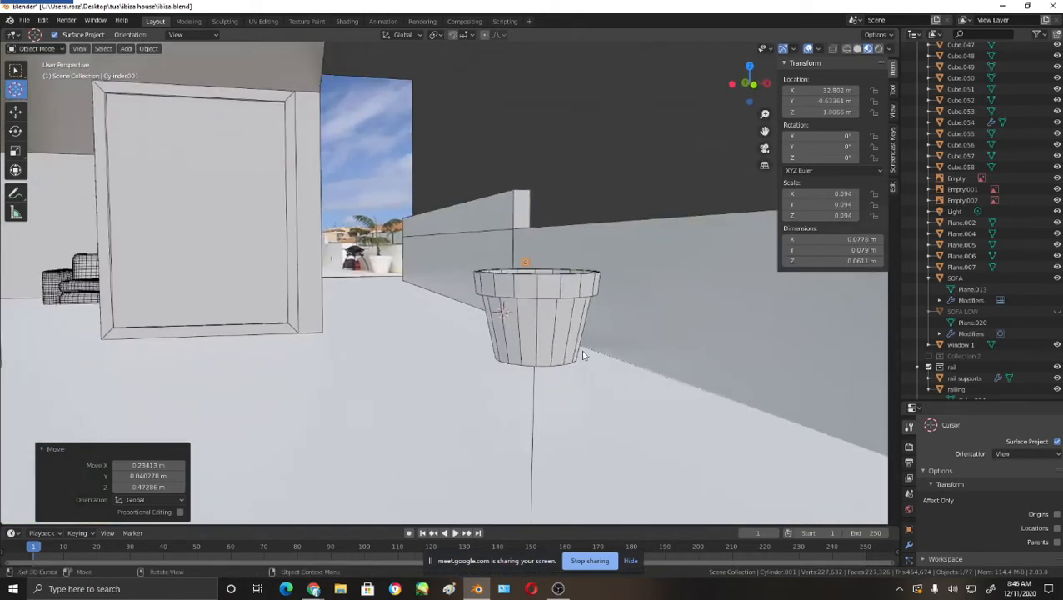
middle_click_drag(586, 357, 598, 356)
key("s")
left_click(650, 389)
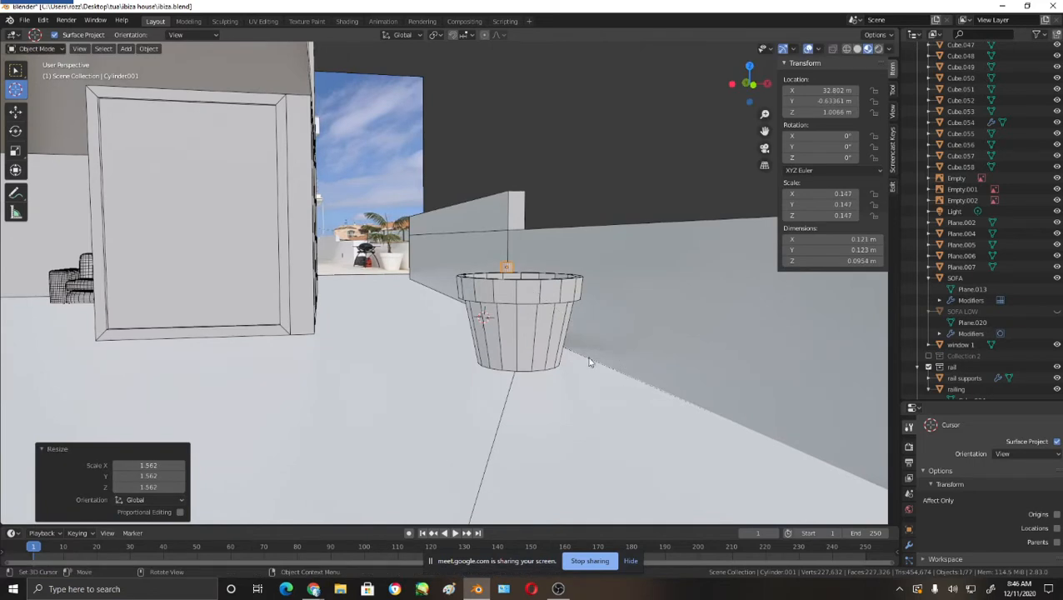
- Stretch the small cylinder along Z by a factor of about 7 to form an upright stem
key("s")
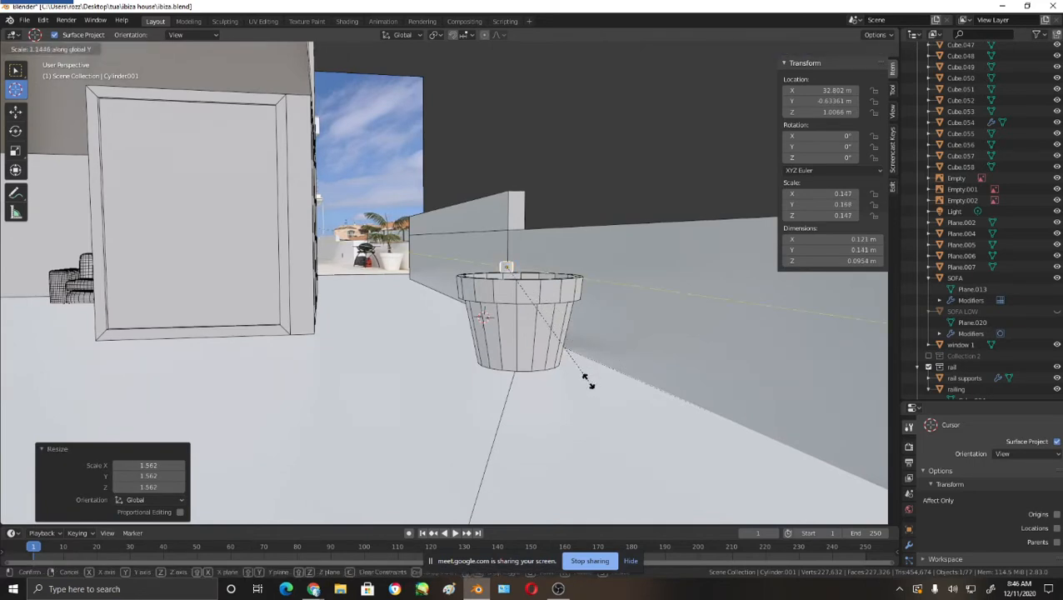
right_click(587, 381)
key("s")
key("z")
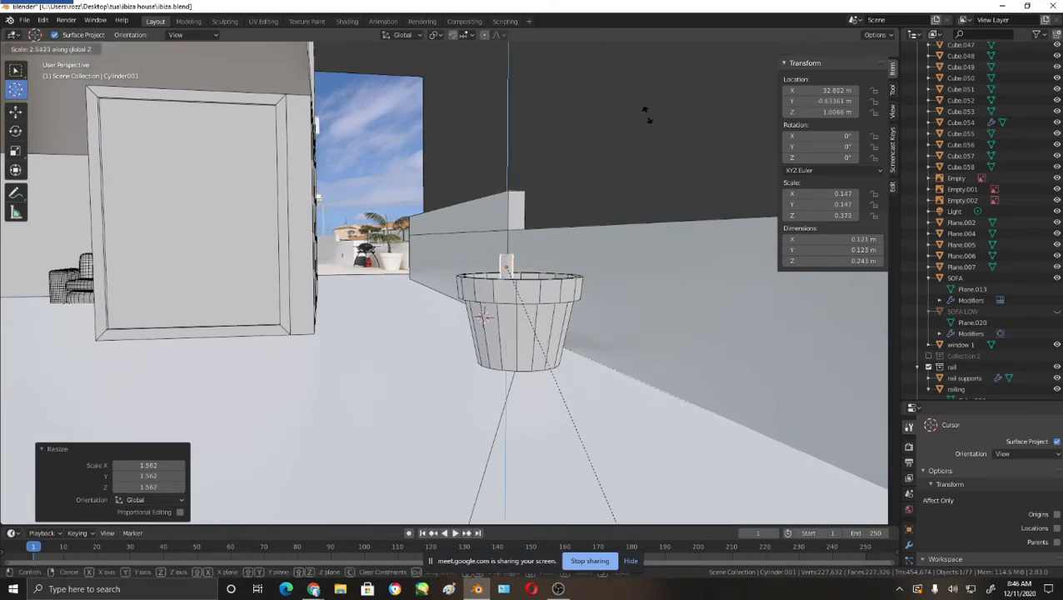
left_click(681, 278)
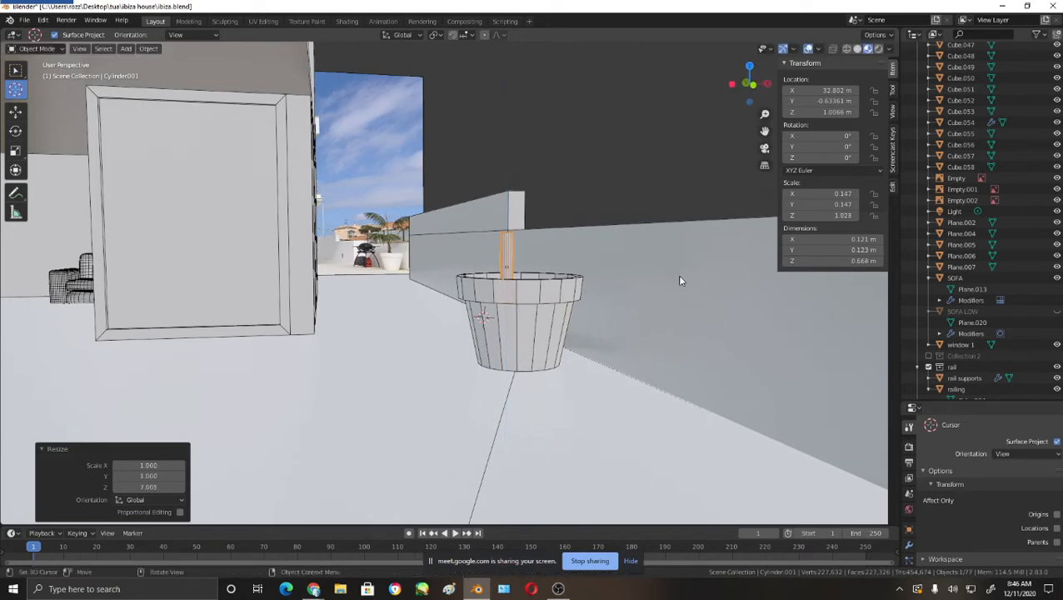
- Centre the stem on the pot's soil, moving it about 0.18 m in X, 0.19 m in Y and 0.18 m up in total
middle_click_drag(680, 280, 657, 294)
scroll(450, 371, "down", 2)
middle_click_drag(446, 375, 461, 374)
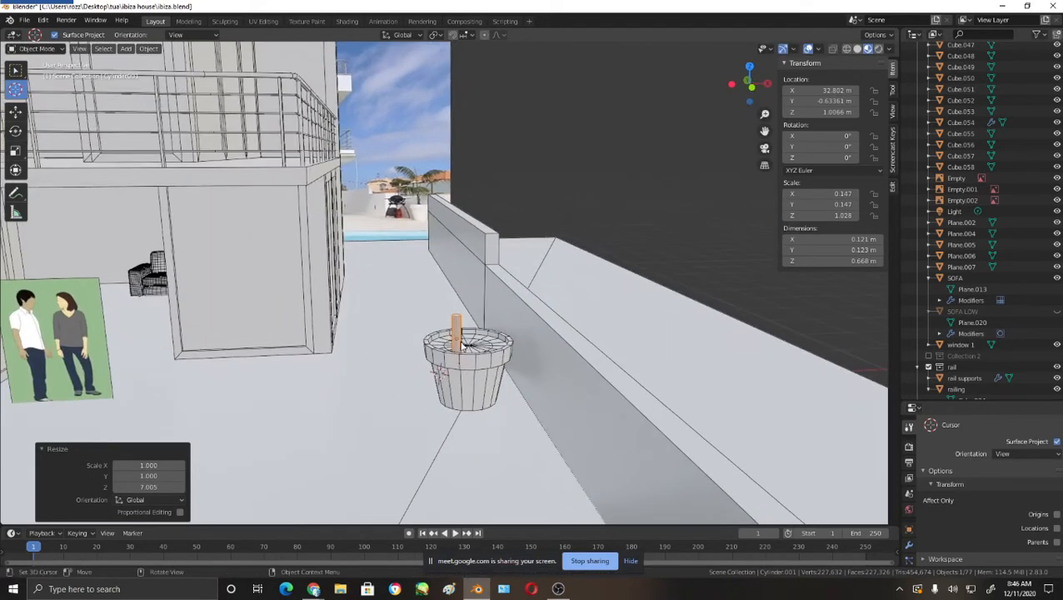
key("g")
left_click(467, 332)
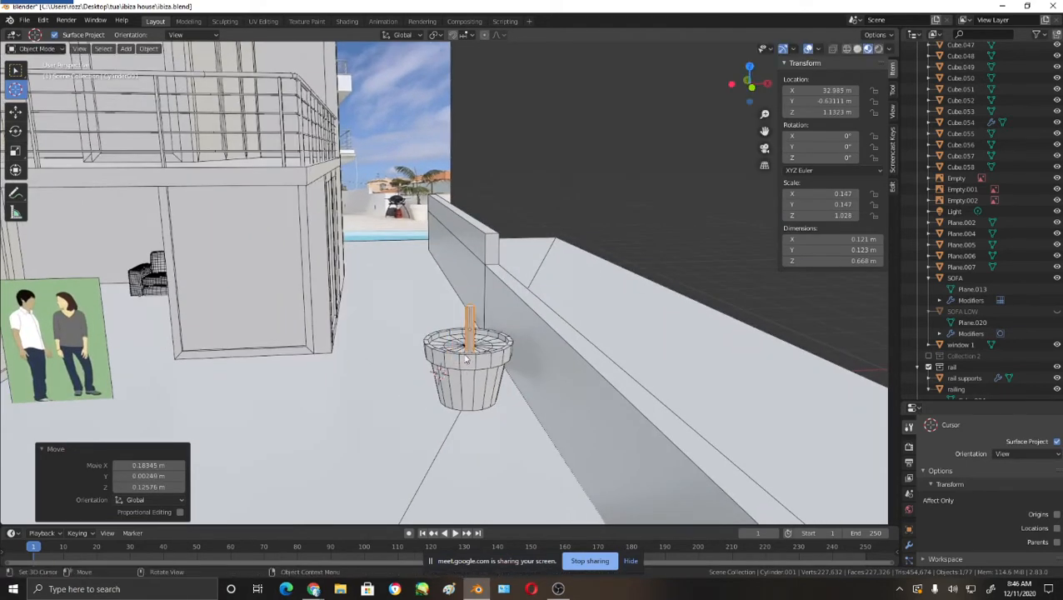
middle_click_drag(467, 332, 603, 354)
key("KP_3")
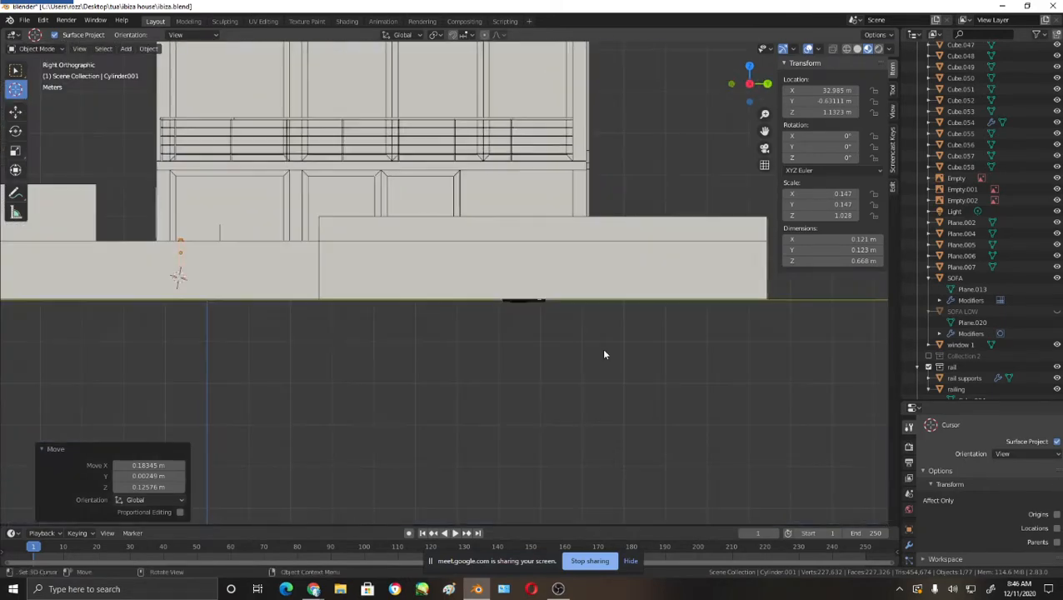
middle_click_drag(258, 290, 559, 313, "shift")
key("g")
left_click(395, 327)
- Inspect the cylindrical stem where it meets the pot's soil and delete it
scroll(556, 308, "up", 10)
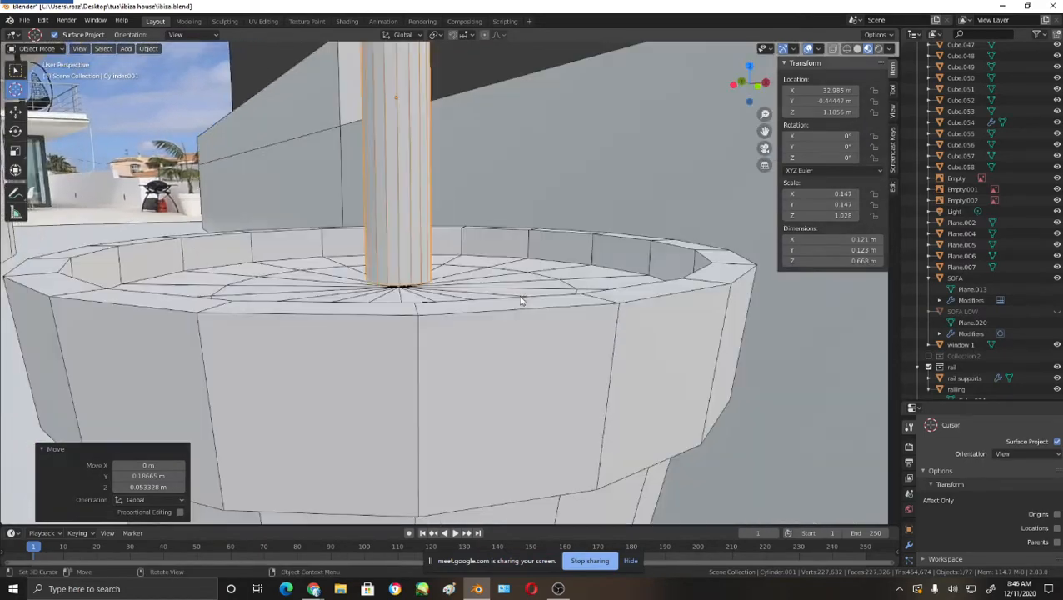
scroll(508, 296, "down", 2)
middle_click_drag(505, 294, 506, 338)
scroll(506, 338, "up", 3)
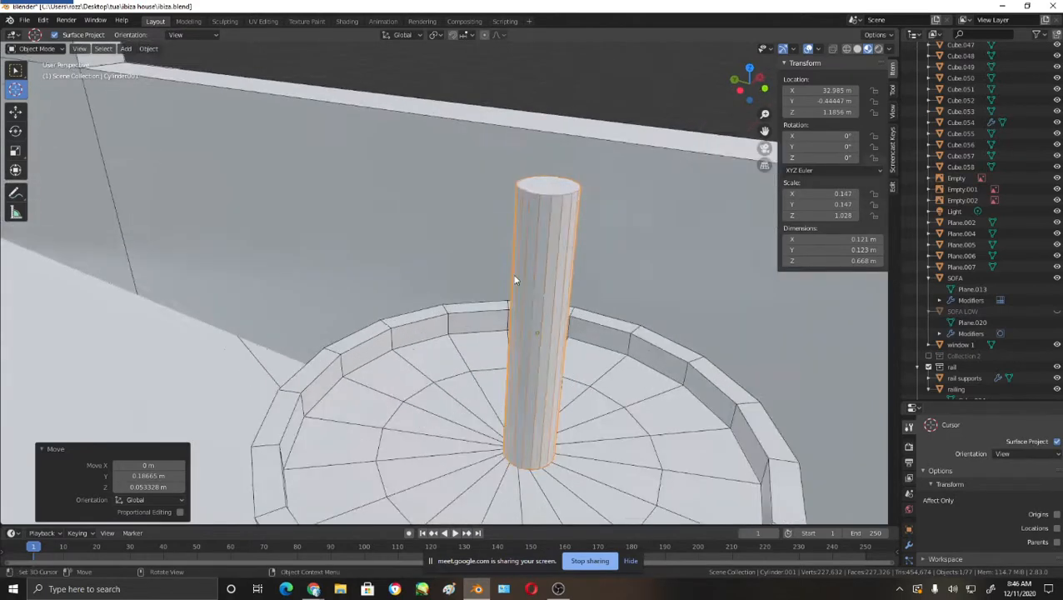
middle_click_drag(510, 280, 548, 284)
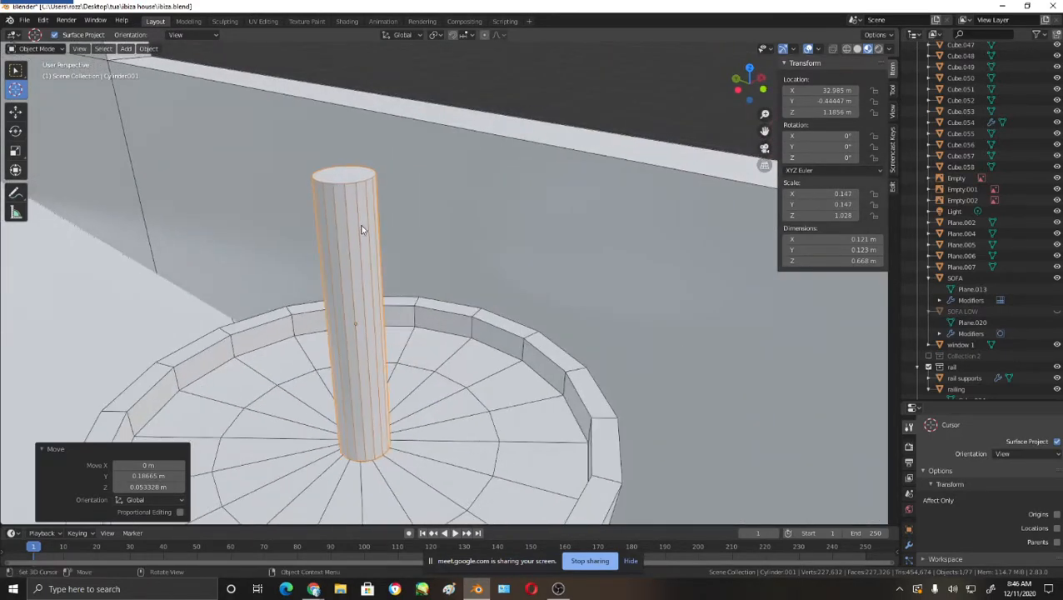
middle_click_drag(385, 278, 384, 269)
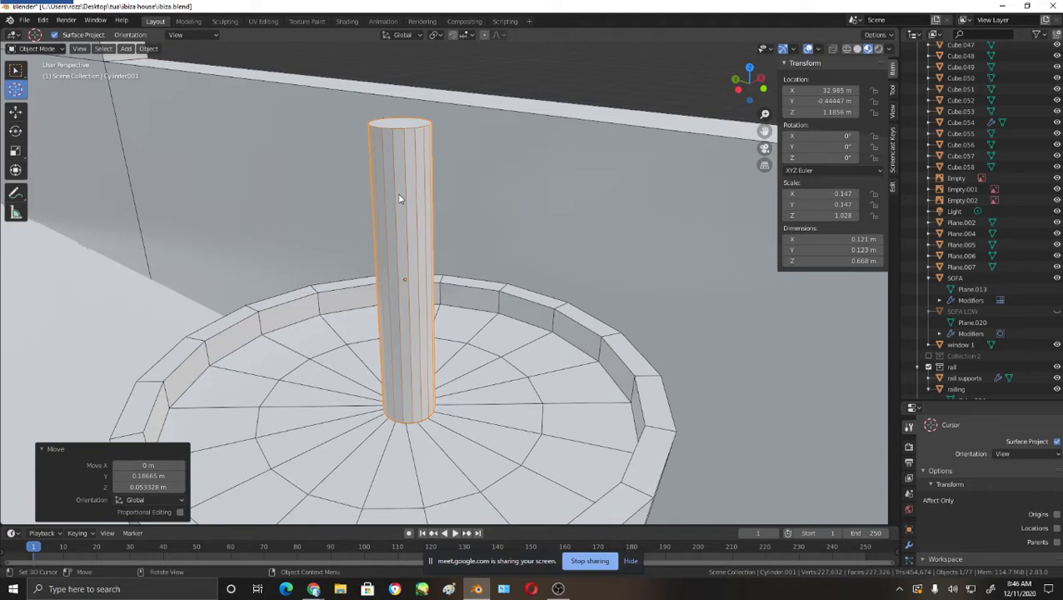
middle_click_drag(400, 199, 564, 317)
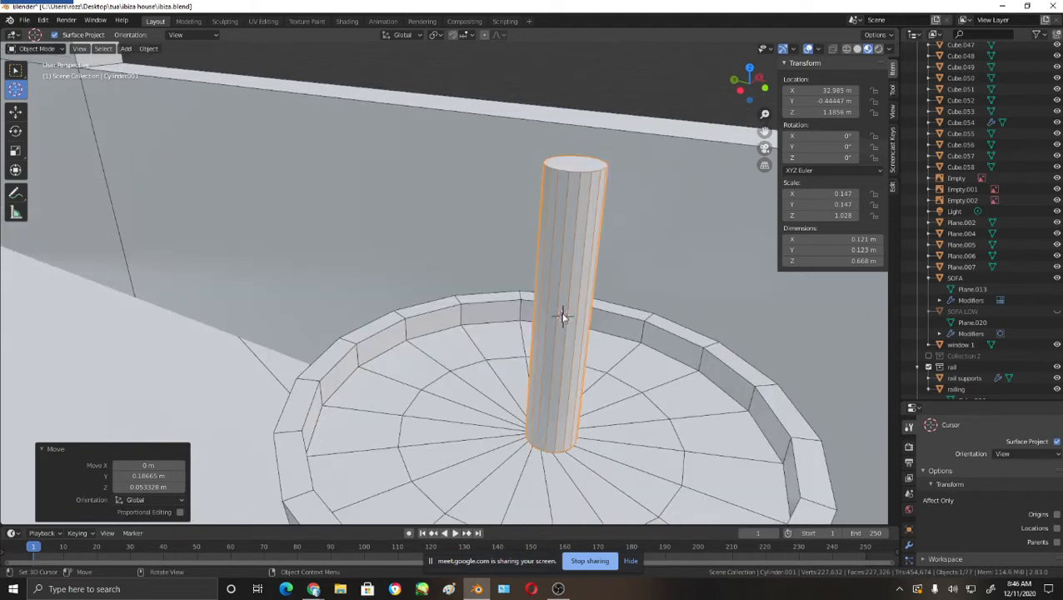
key("Delete")
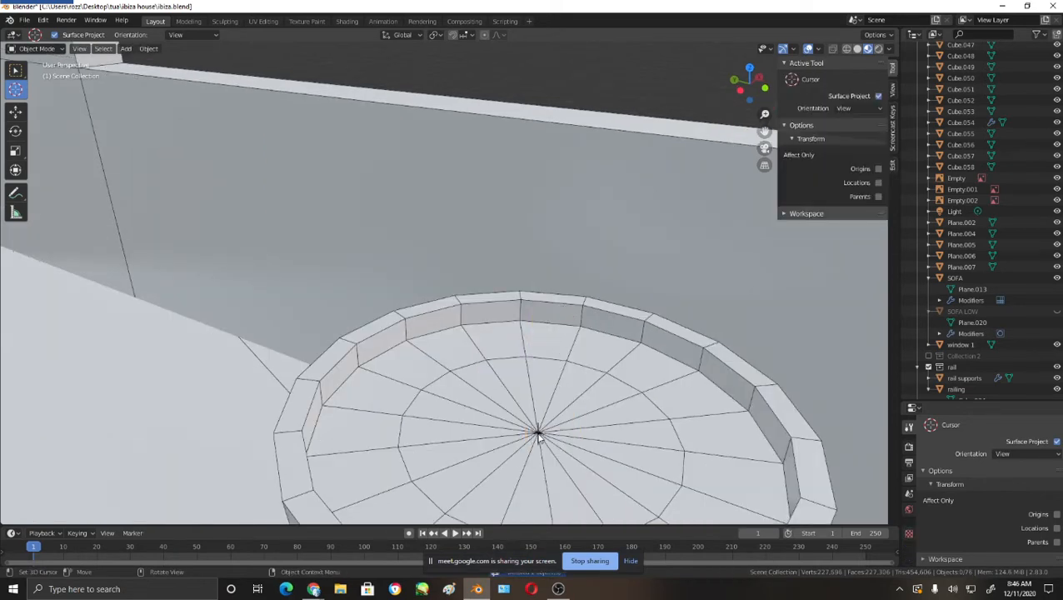
- Add a cube at the centre of the pot's soil and scale it to about 0.115 m per side
key("shift+a")
mouse_move(537, 351)
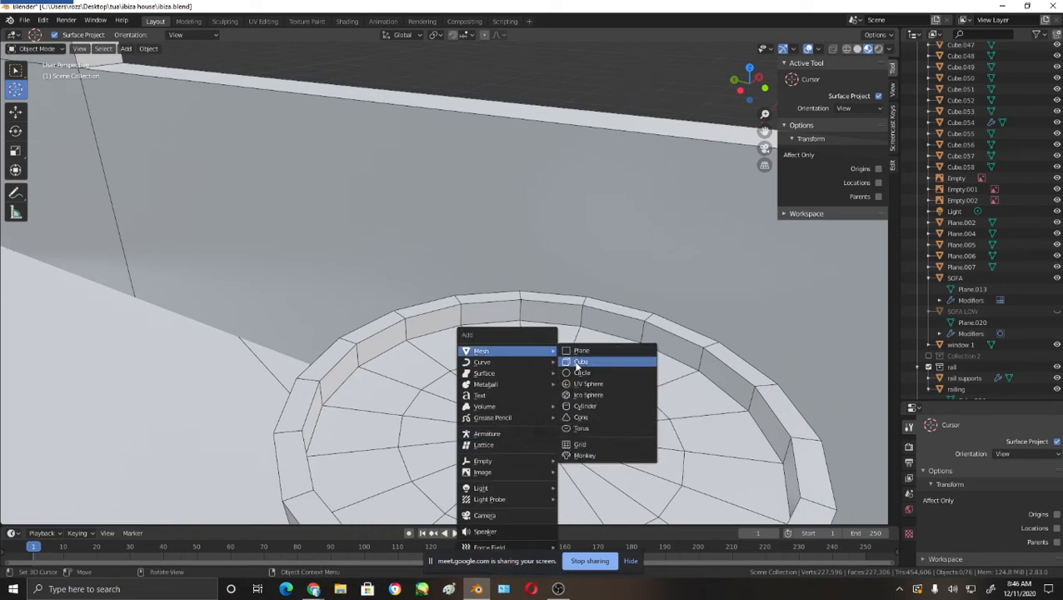
left_click(580, 362)
key("s")
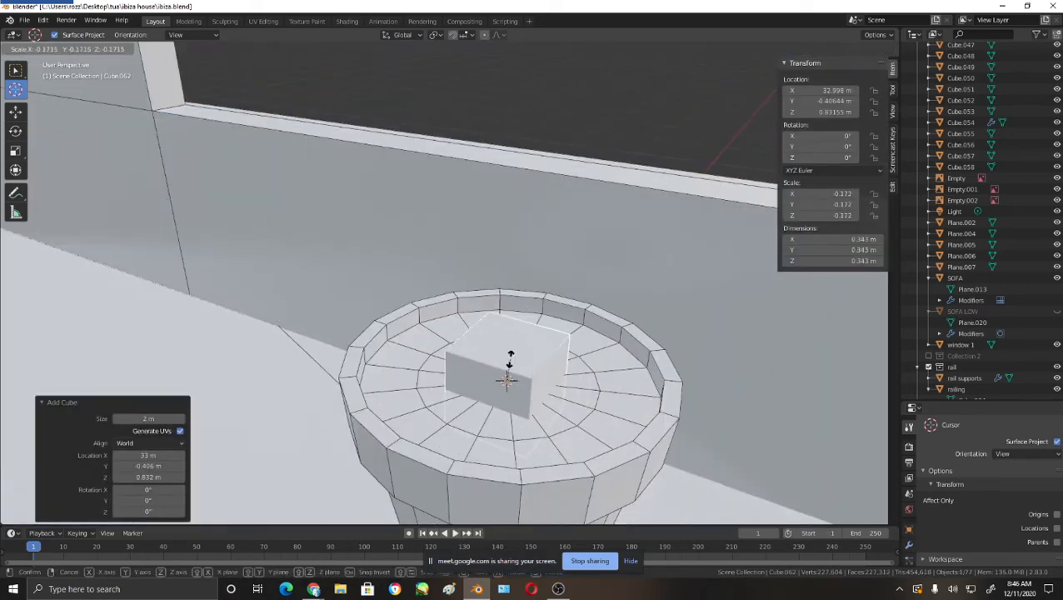
left_click(503, 373)
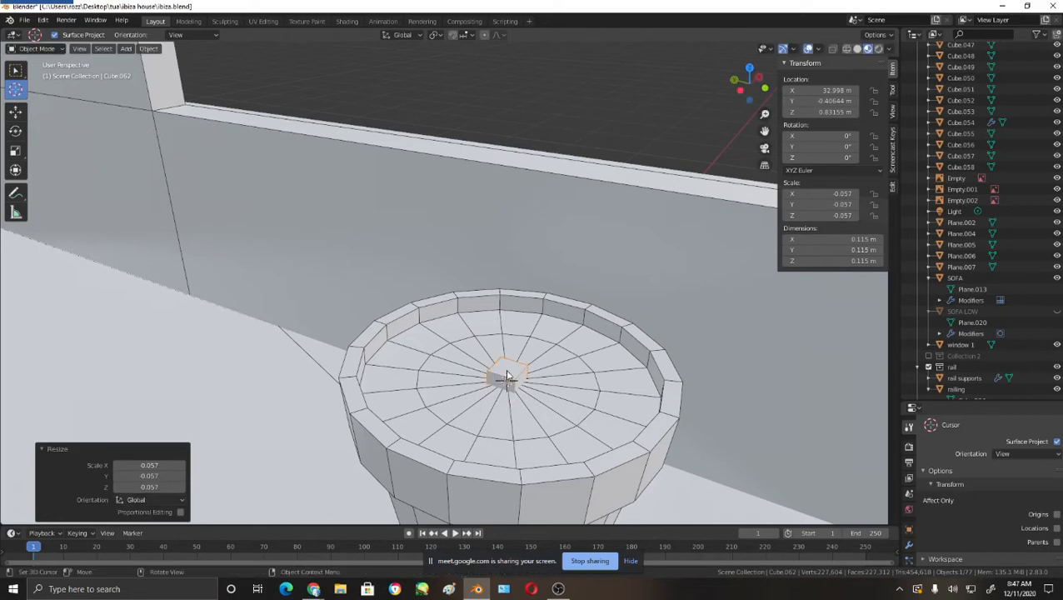
- In Edit Mode, raise the cube's top face about 0.44 m and lower it about 0.23 m in front view for a short trunk base
key("Tab")
middle_click_drag(567, 372, 483, 375)
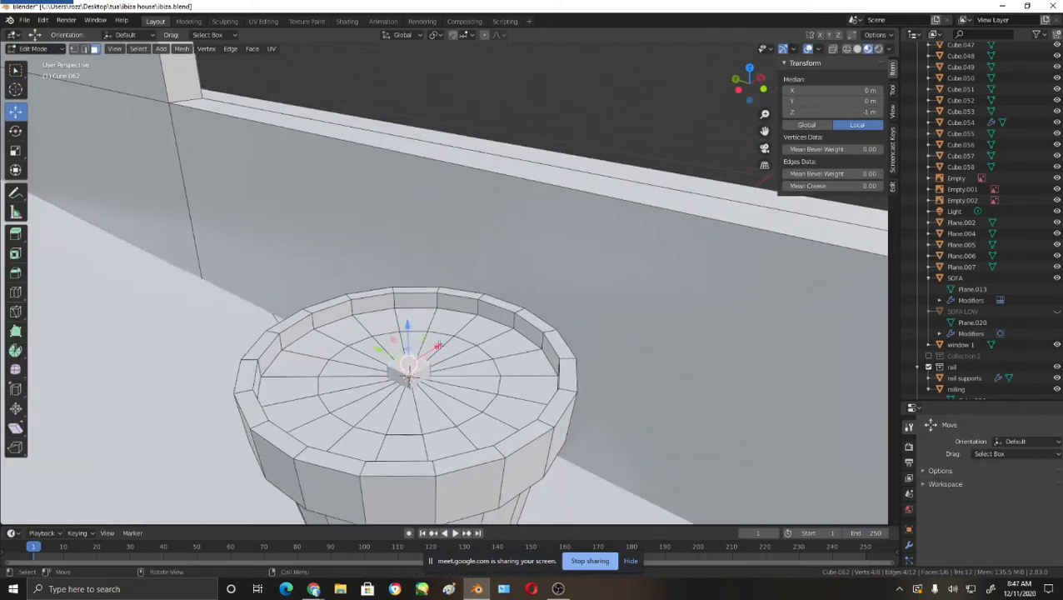
left_click_drag(409, 323, 405, 227)
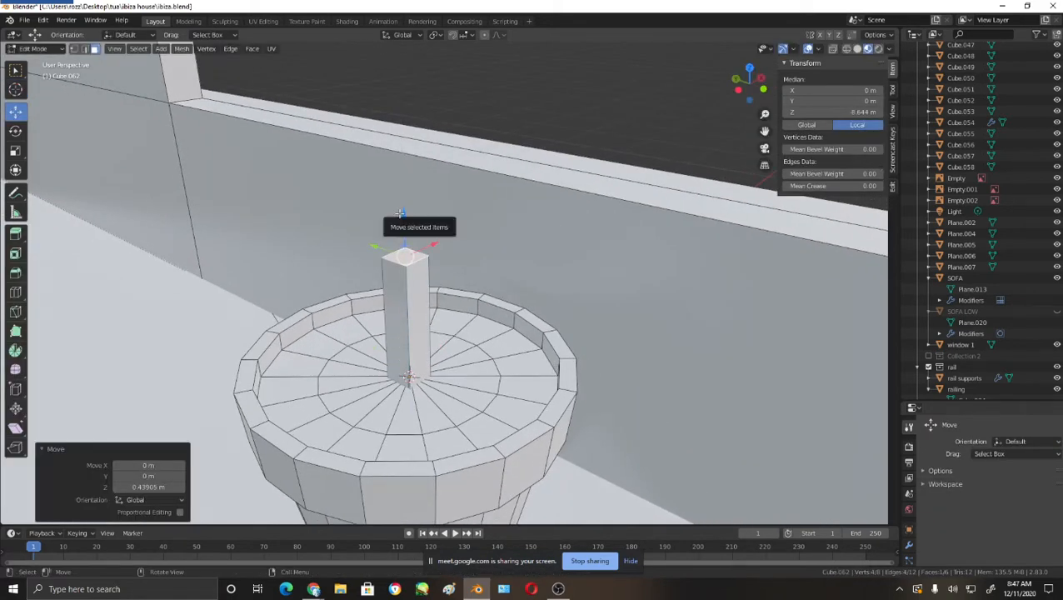
key("KP_1")
middle_click_drag(267, 186, 480, 365, "shift")
scroll(479, 364, "up", 1)
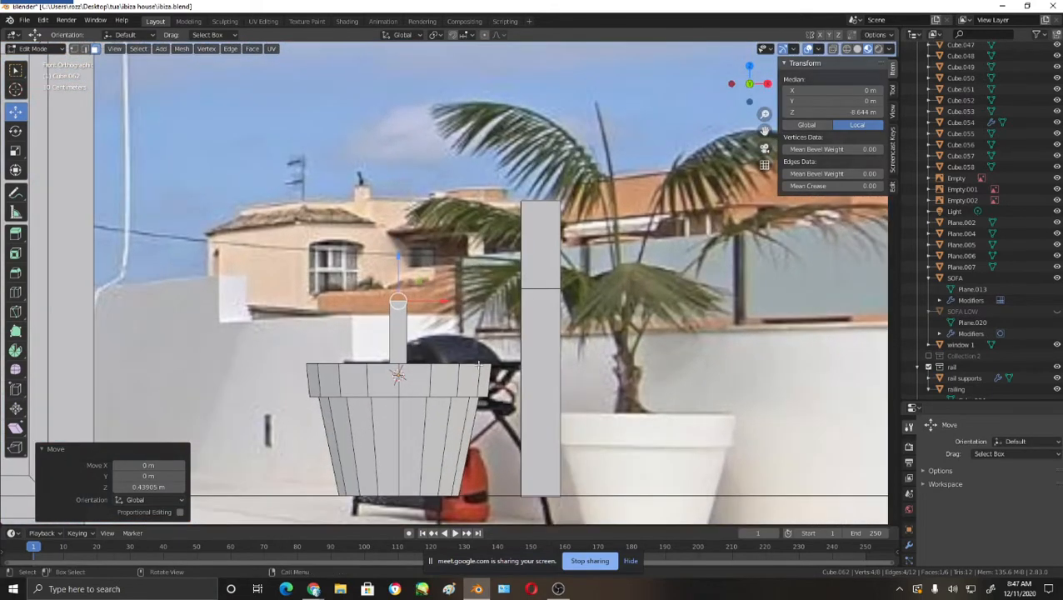
left_click_drag(399, 251, 401, 287)
- Taper the trunk base by scaling its top face to 0.7
key("s")
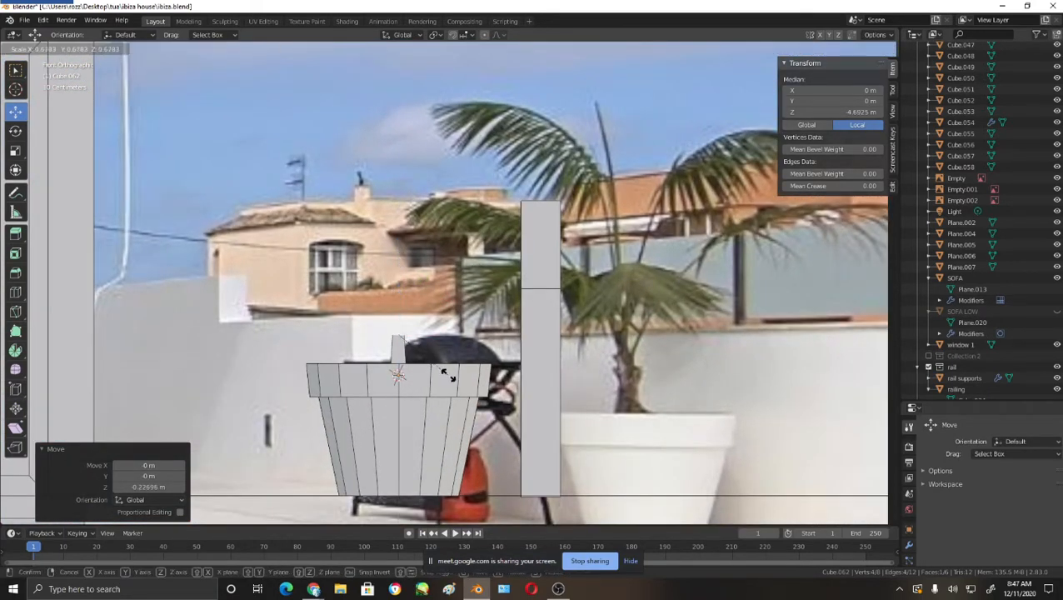
left_click(450, 376)
middle_click_drag(419, 361, 448, 374)
scroll(400, 361, "up", 1)
key("KP_1")
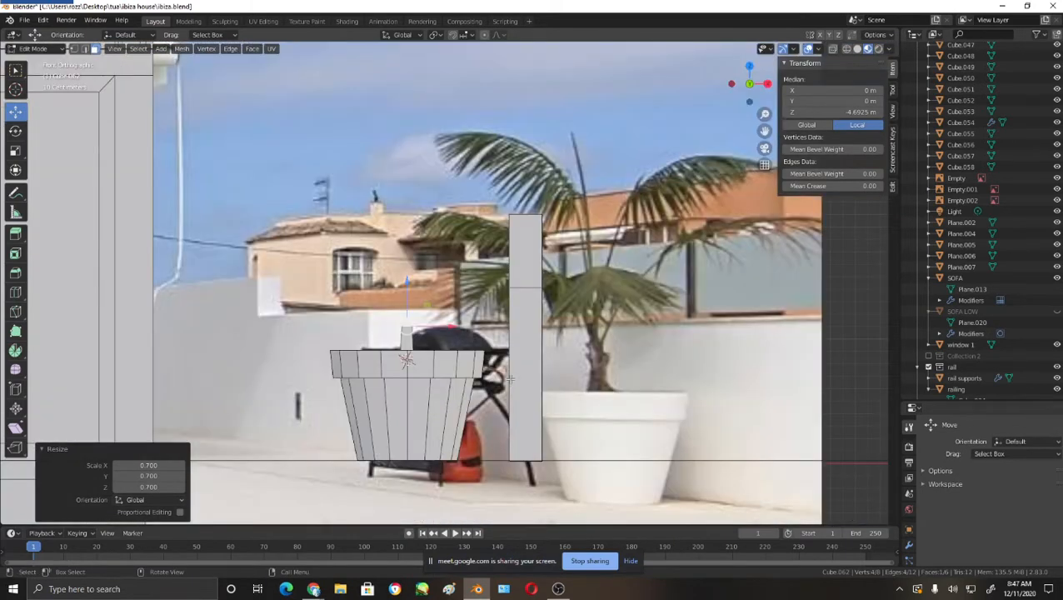
- Extrude the trunk's top face about 0.22 m upward and scale the new end to about 0.67
middle_click_drag(481, 338, 501, 379)
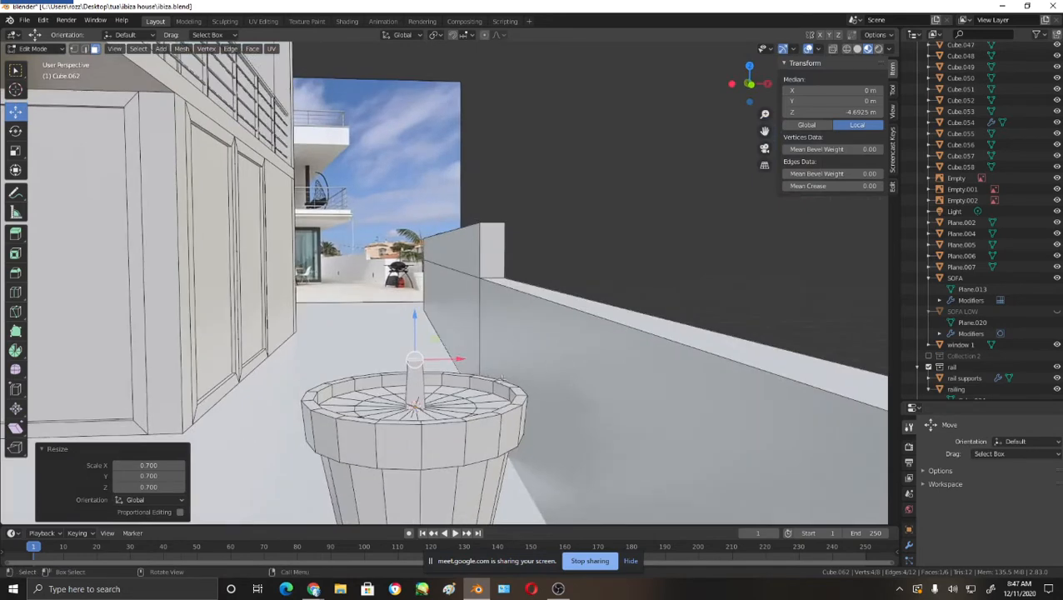
key("g")
key("z")
key("z")
left_click(508, 341)
key("s")
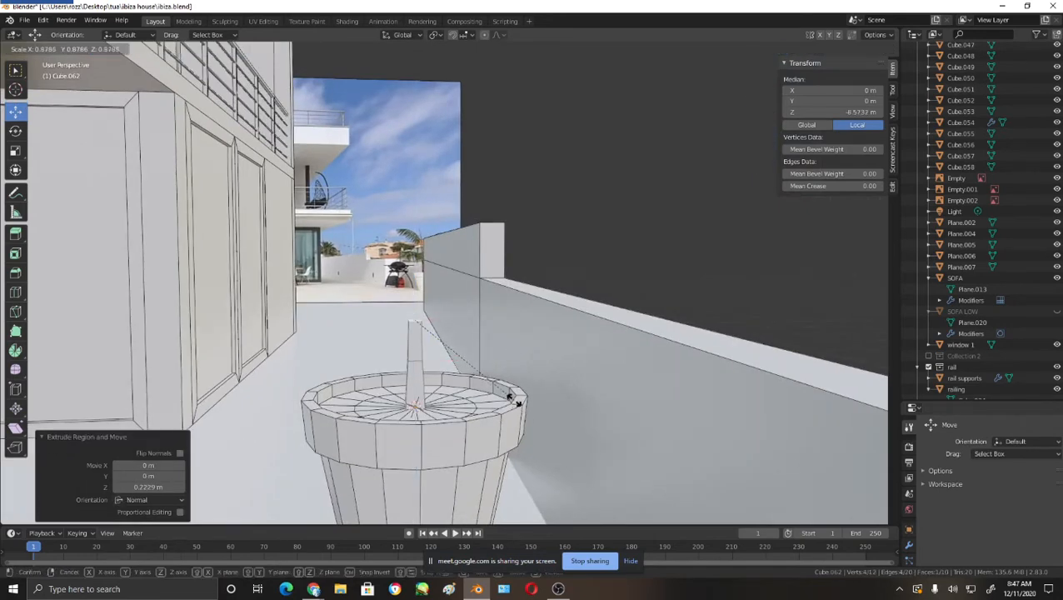
left_click(489, 384)
- Extrude the trunk's narrowed top face about 0.38 m further upward
mouse_move(489, 383)
middle_mouse_down()
mouse_move(499, 381)
mouse_move(475, 376)
middle_mouse_up()
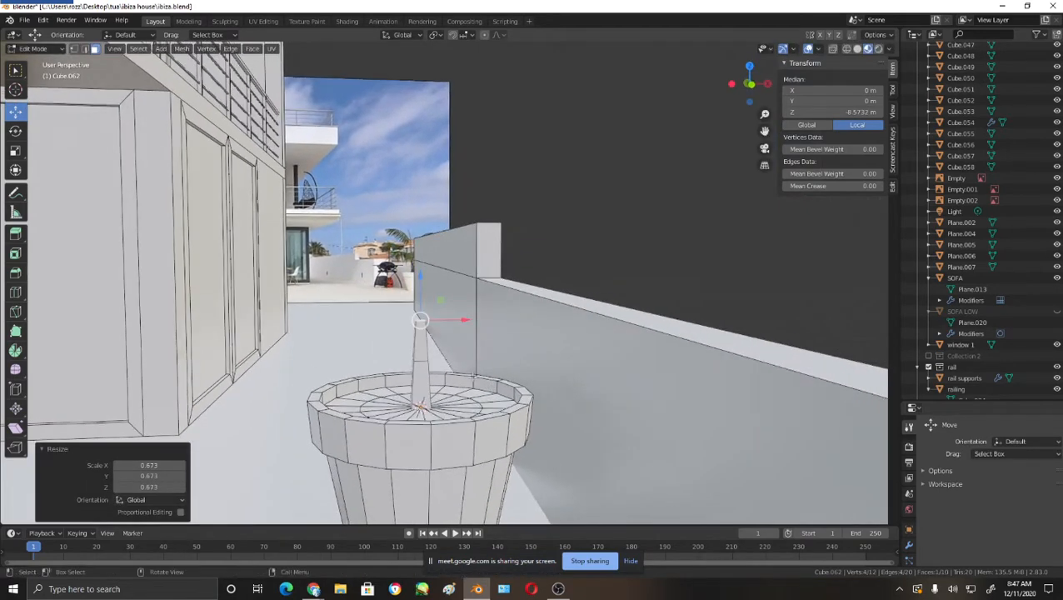
key("e")
left_click(497, 305)
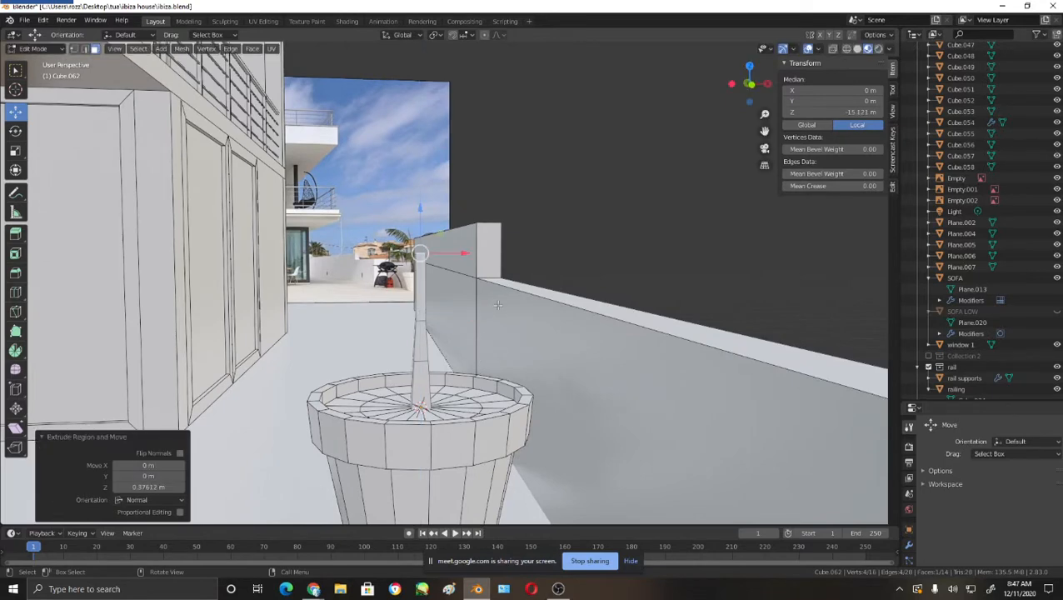
- In front view, shift the trunk's top face about 0.04 m sideways and 0.05 m down, and rotate it about 15.2°
key("KP_1")
key("KP_3")
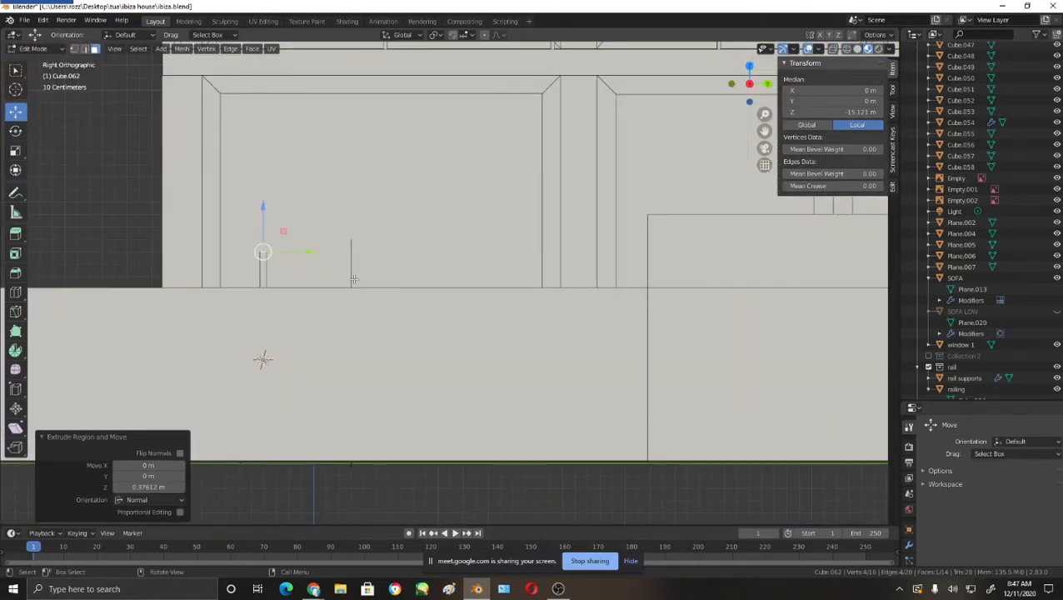
key("KP_1")
key("g")
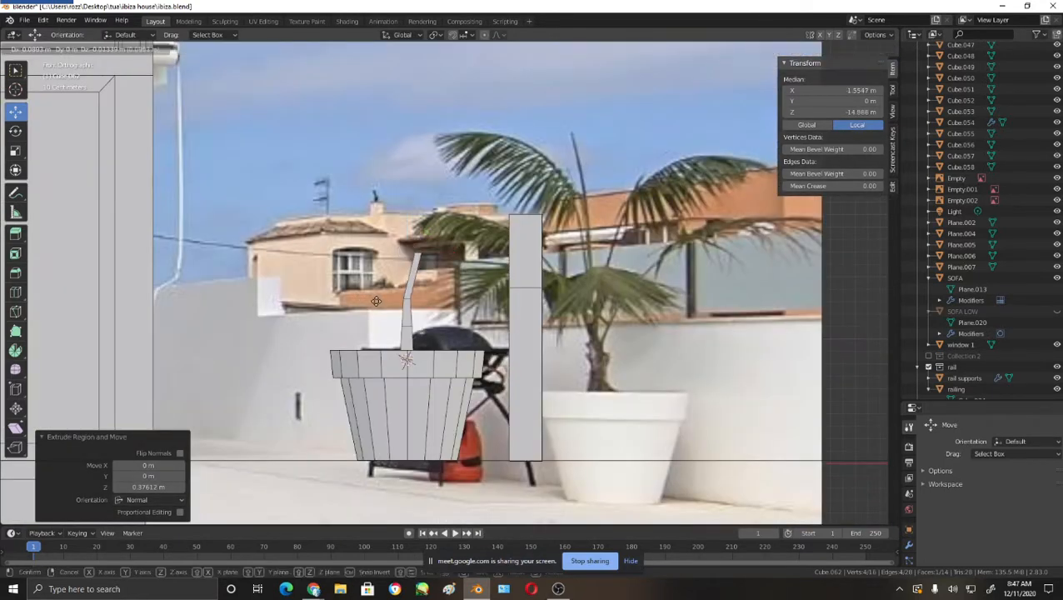
left_click(370, 306)
key("g")
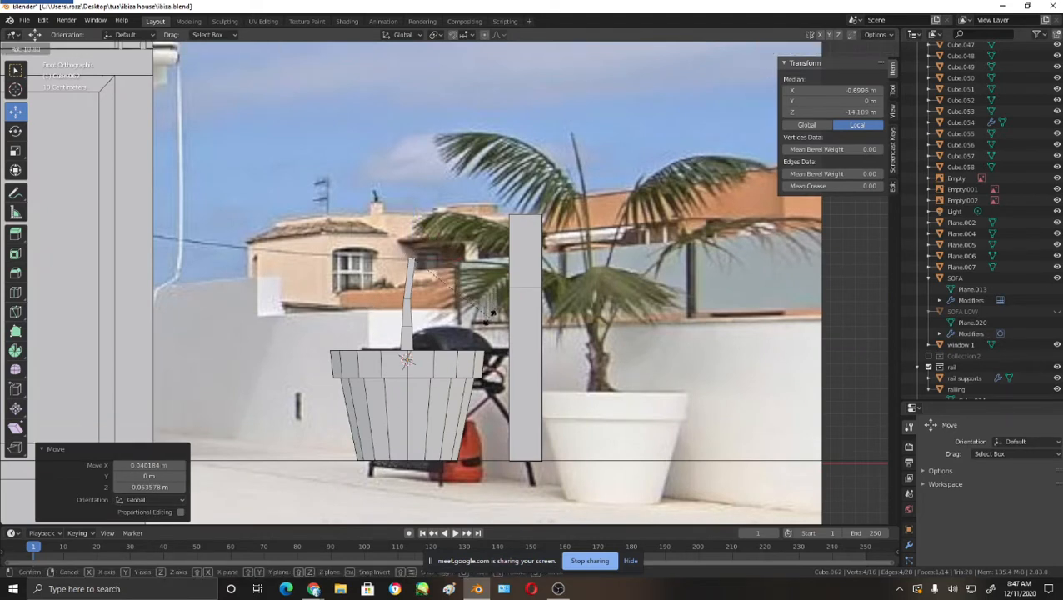
key("r")
left_click(485, 324)
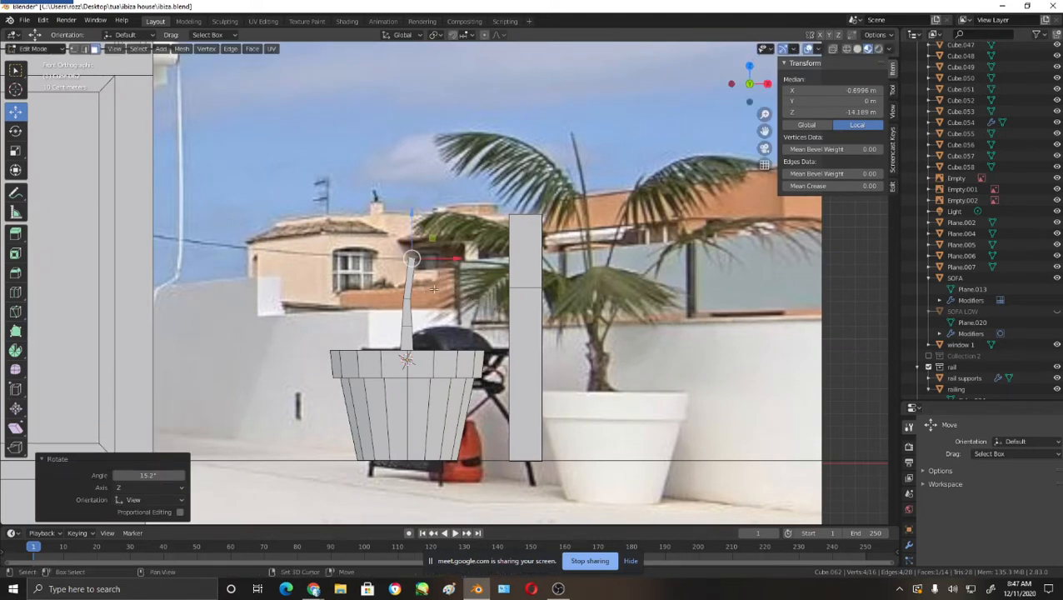
- Extrude the trunk's tilted top face about 0.4 m further and scale the new end down
middle_click_drag(435, 289, 431, 307, "shift")
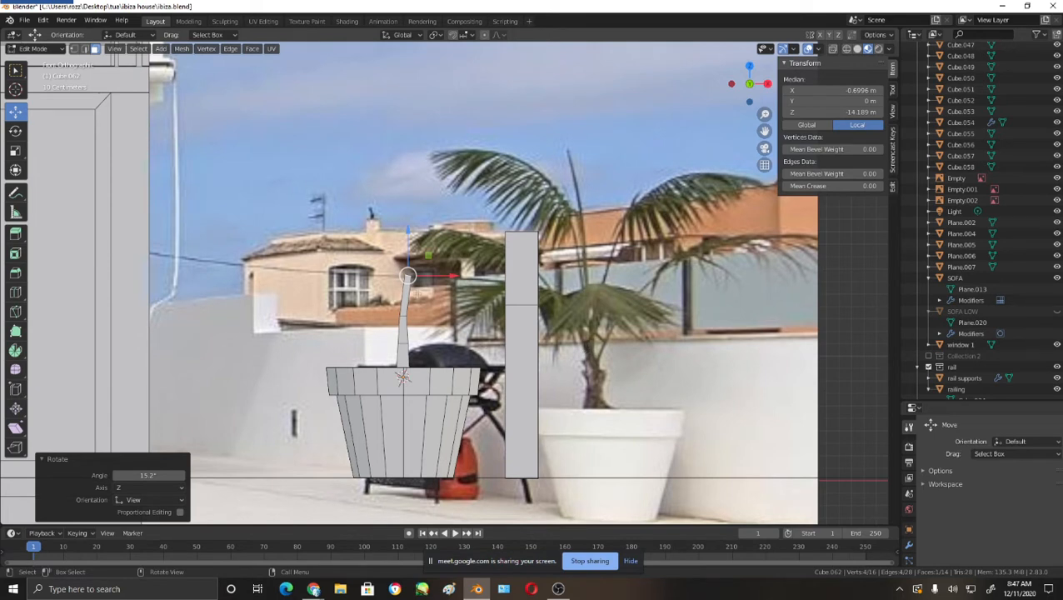
key("g")
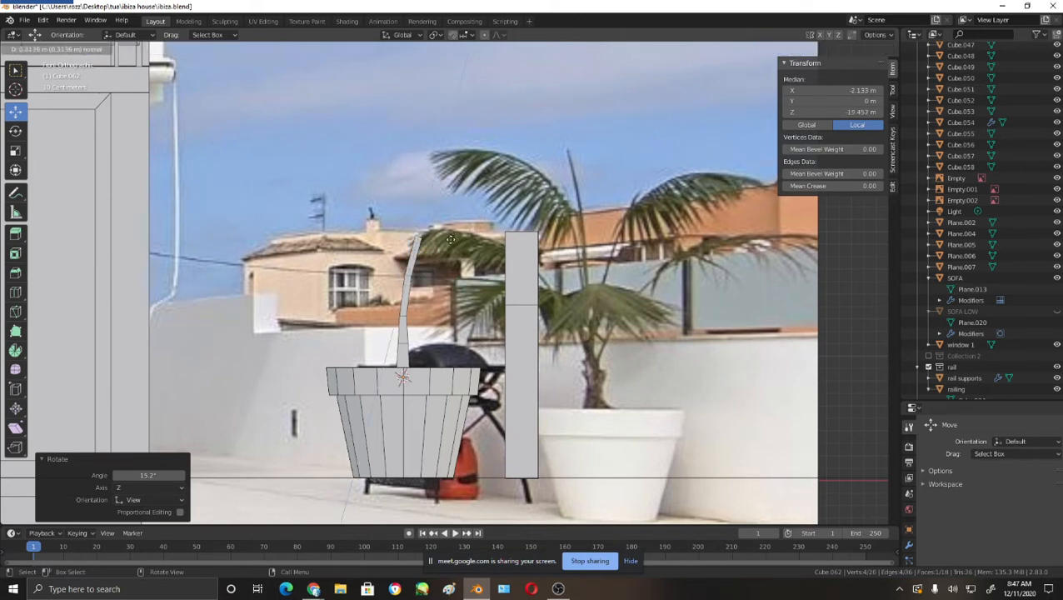
left_click(455, 235)
key("s")
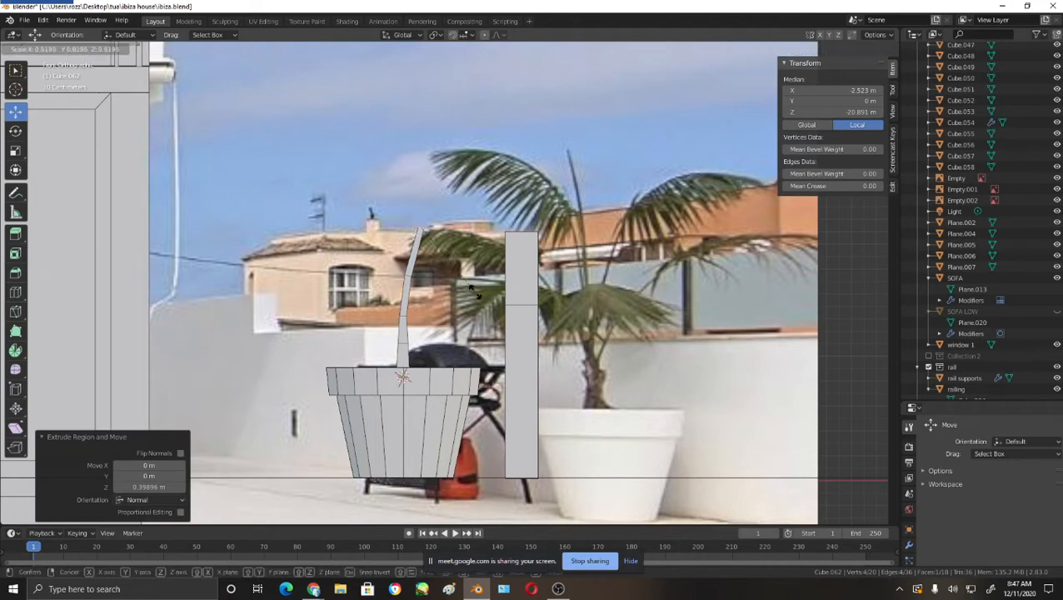
left_click(464, 289)
- Extrude another 0.45 m trunk segment, nudge its end outward about 0.05 m, rotate it 12.1° and scale it to 0.742
key("e")
left_click(511, 237)
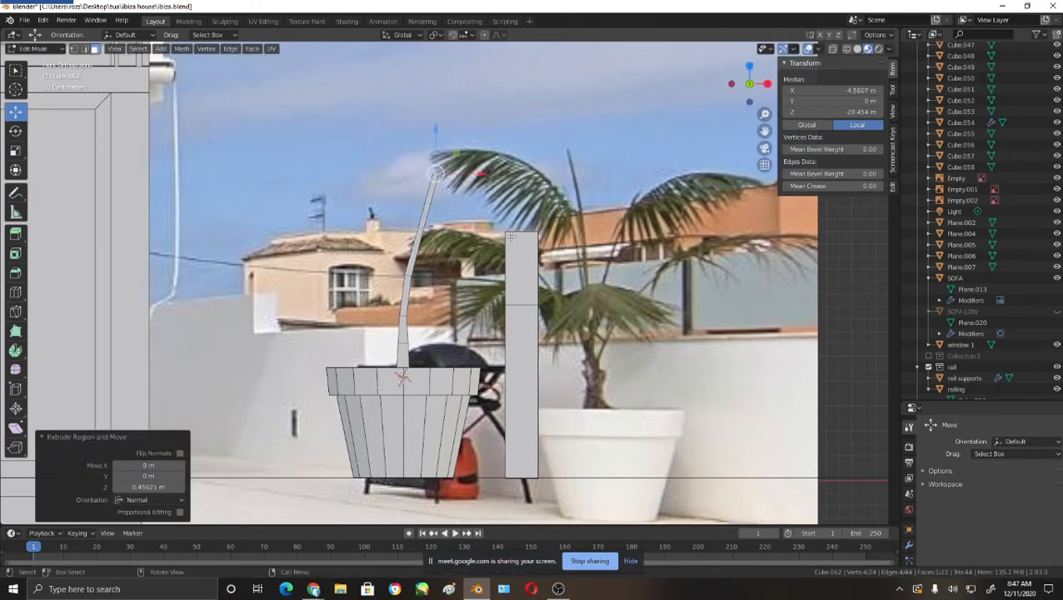
key("g")
left_click(535, 242)
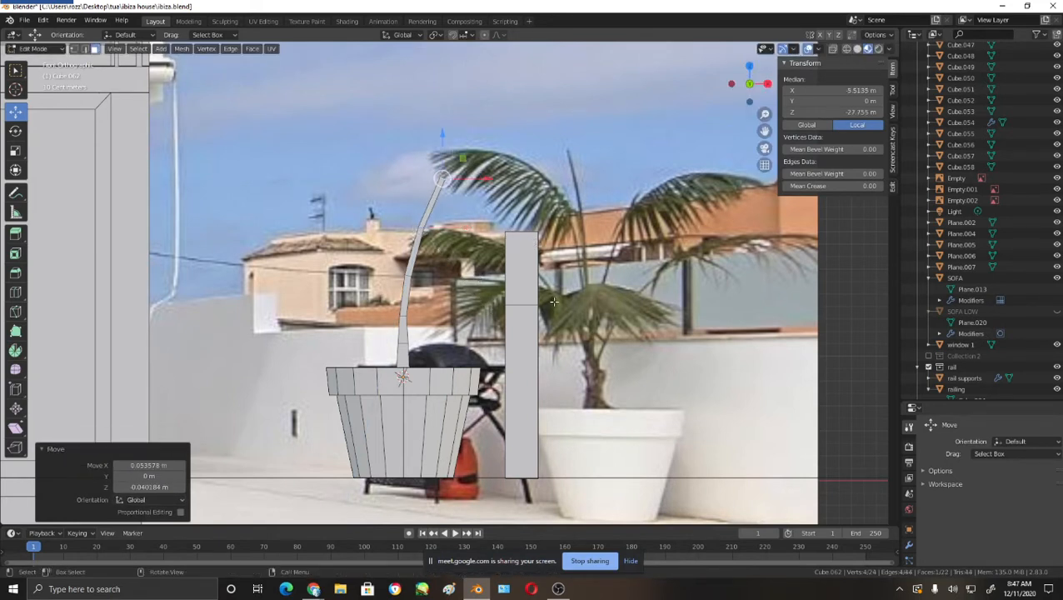
key("r")
left_click(545, 338)
key("s")
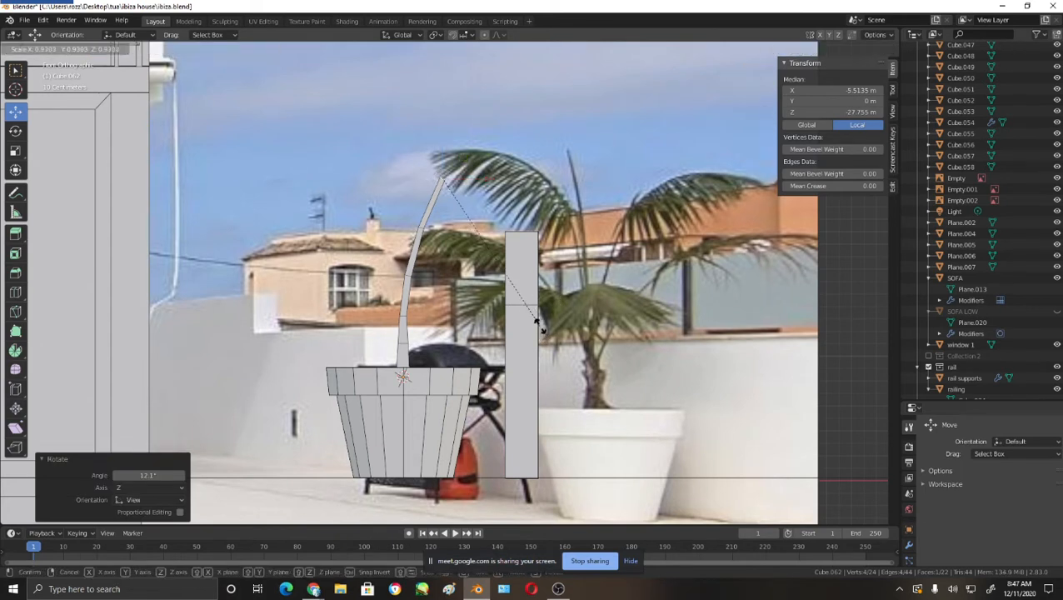
left_click(519, 293)
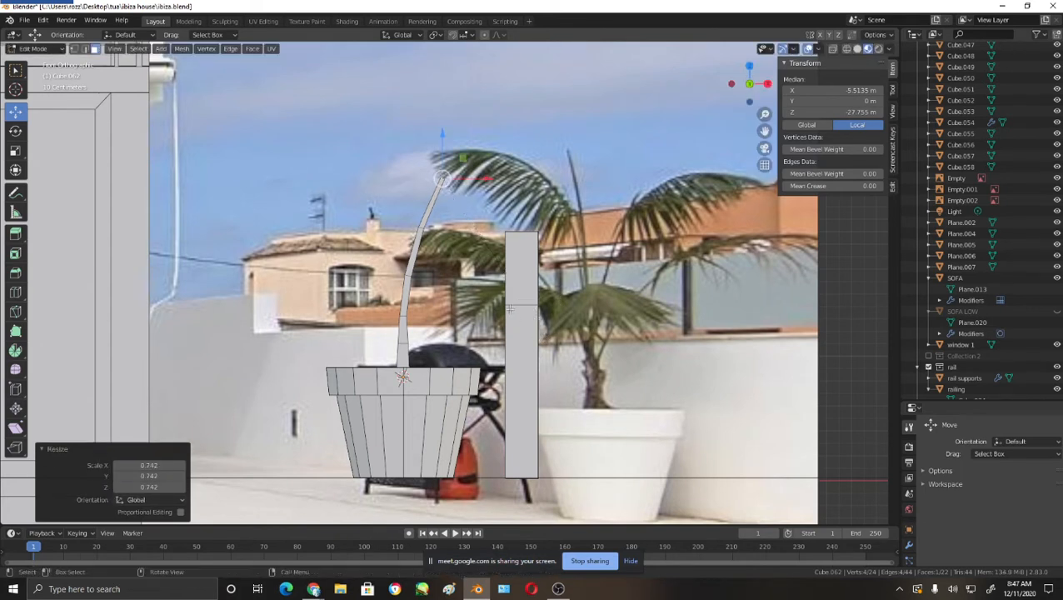
- Bend the last trunk segment by lowering its end about 0.17 m and moving it about 0.14 m along X
key("g")
key("z")
left_click(450, 200)
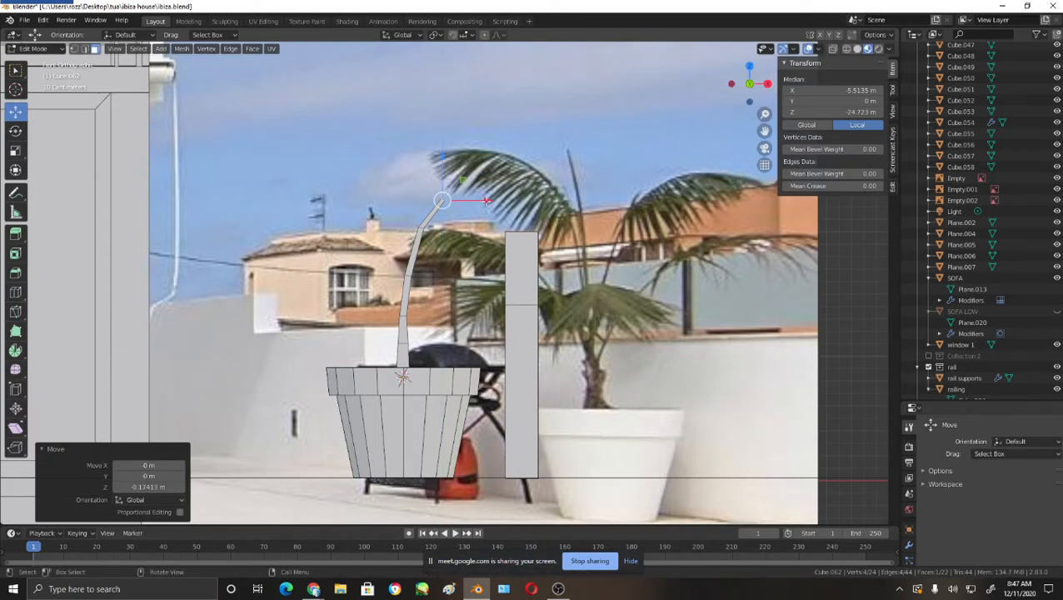
key("g")
key("x")
left_click(508, 203)
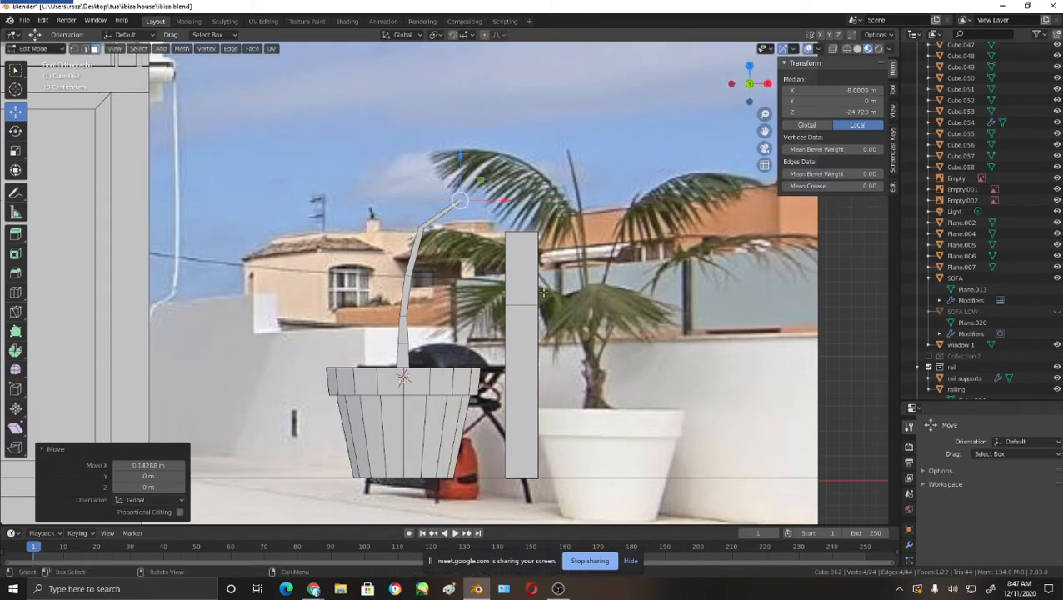
- Extrude the trunk end about 0.28 m, swing it outward and down, rotate it 27.6° and scale it to 0.64
key("e")
left_click(550, 254)
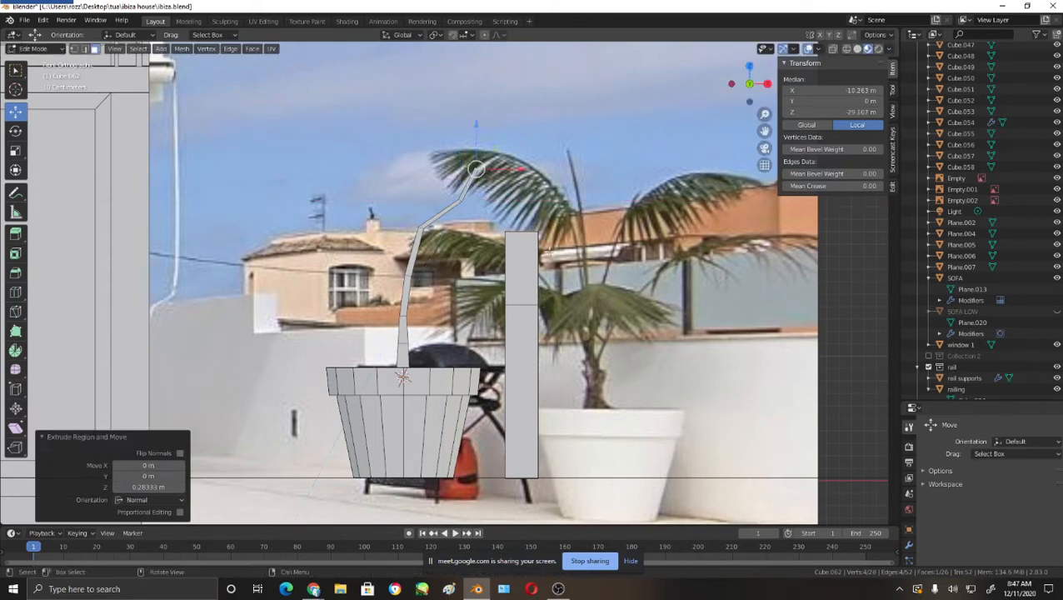
key("g")
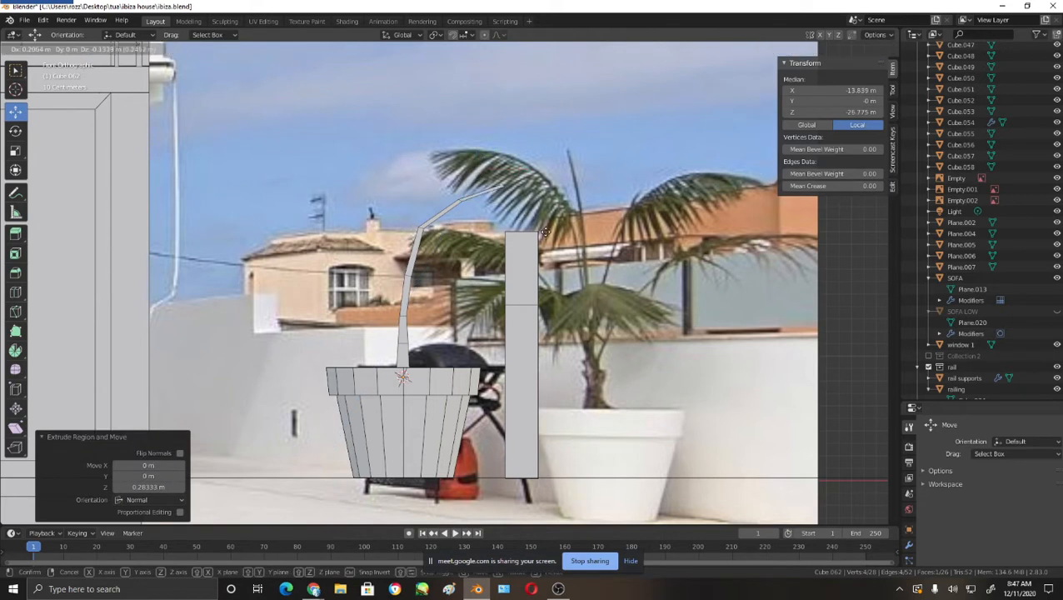
left_click(546, 231)
key("r")
left_click(522, 280)
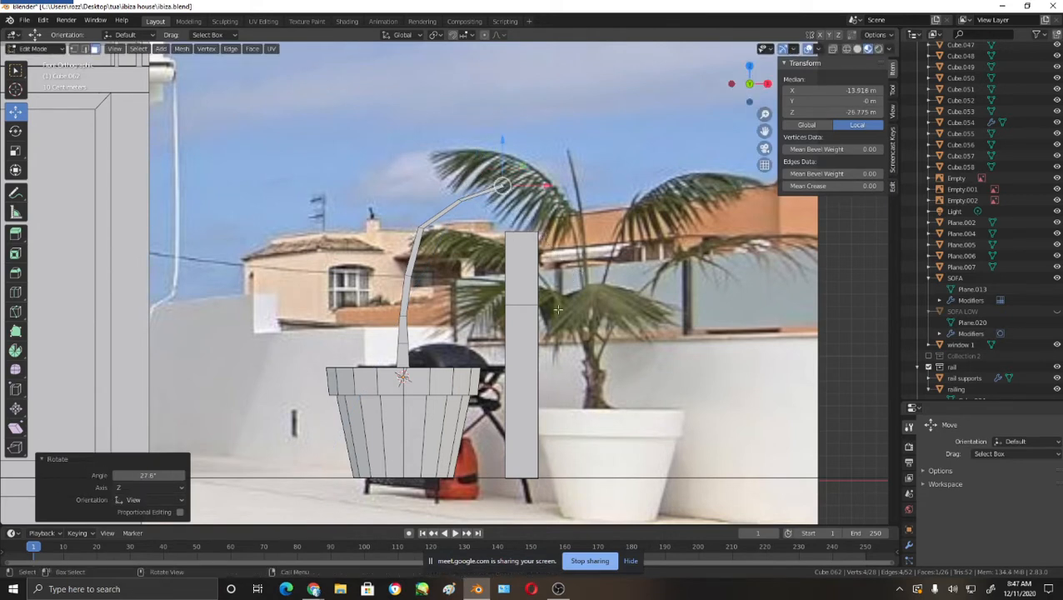
key("s")
left_click(538, 265)
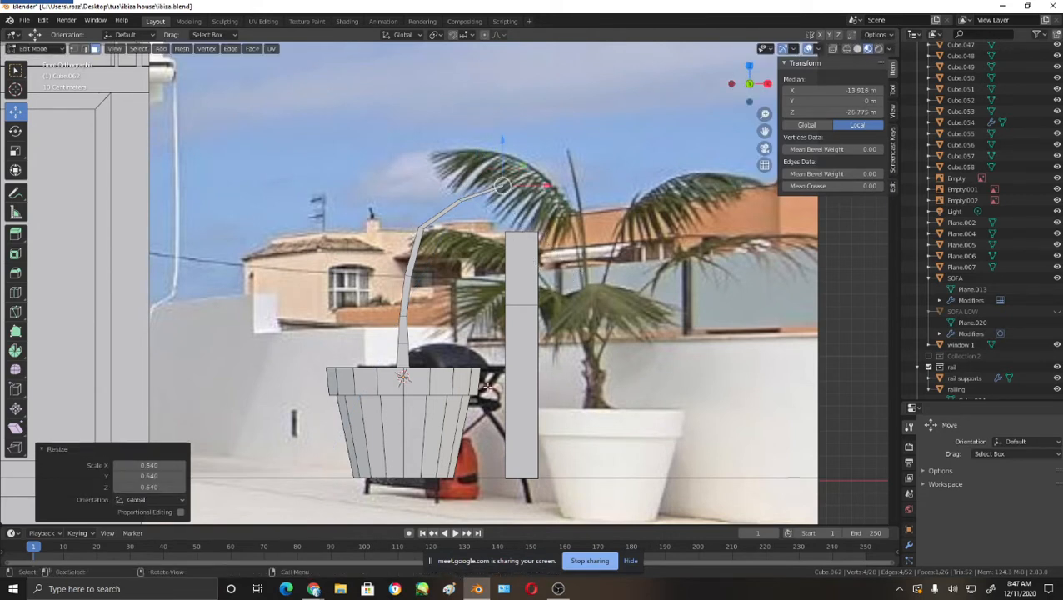
- In wireframe display, select the vertex ring before the trunk's end segment and rotate it about 33°
key("shift+z")
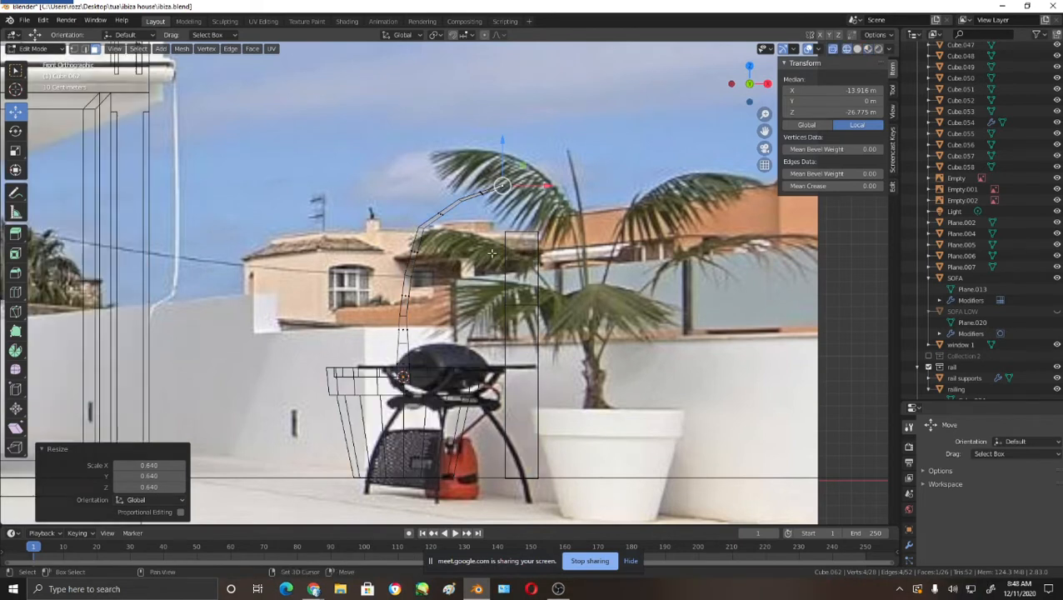
left_click(474, 205)
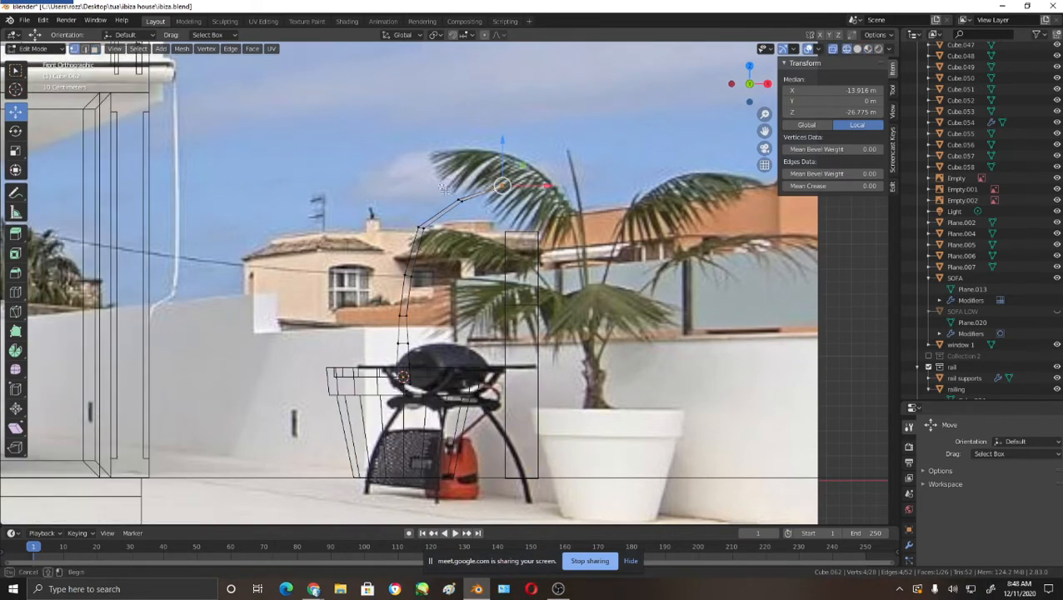
left_click(475, 210)
key("r")
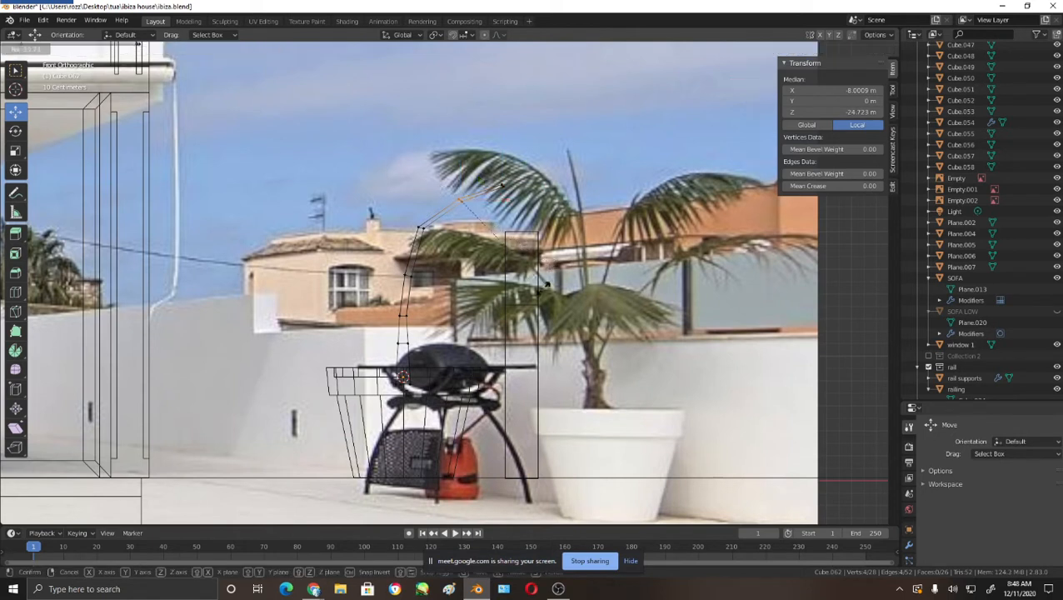
left_click(545, 283)
- Rotate the vertex ring at the trunk's sharp bend by about 6.9° and move it about 0.04 m outward and 0.07 m down
left_click_drag(399, 214, 457, 261)
key("g")
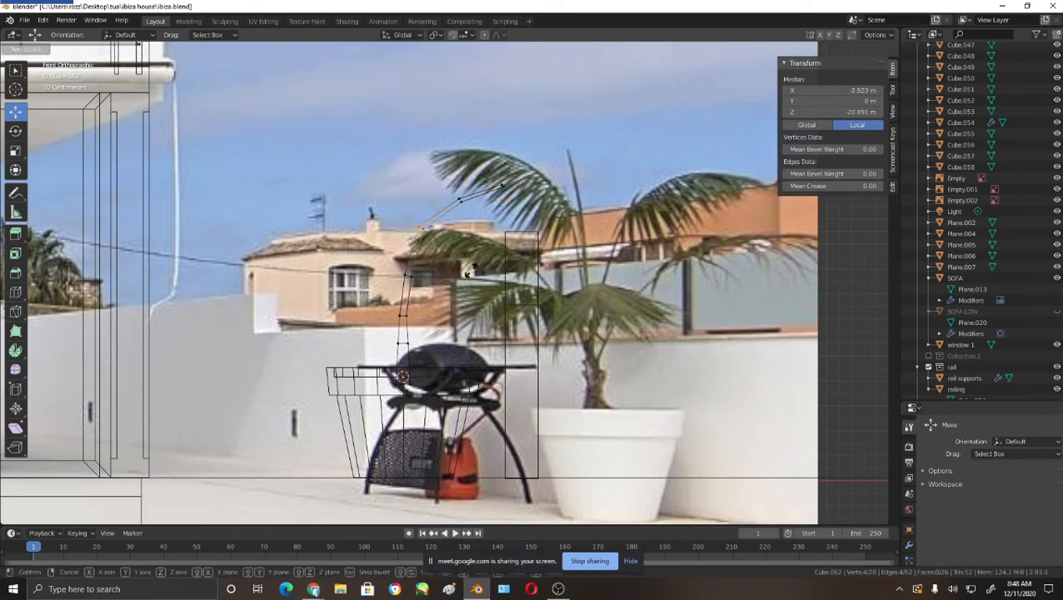
left_click(454, 282)
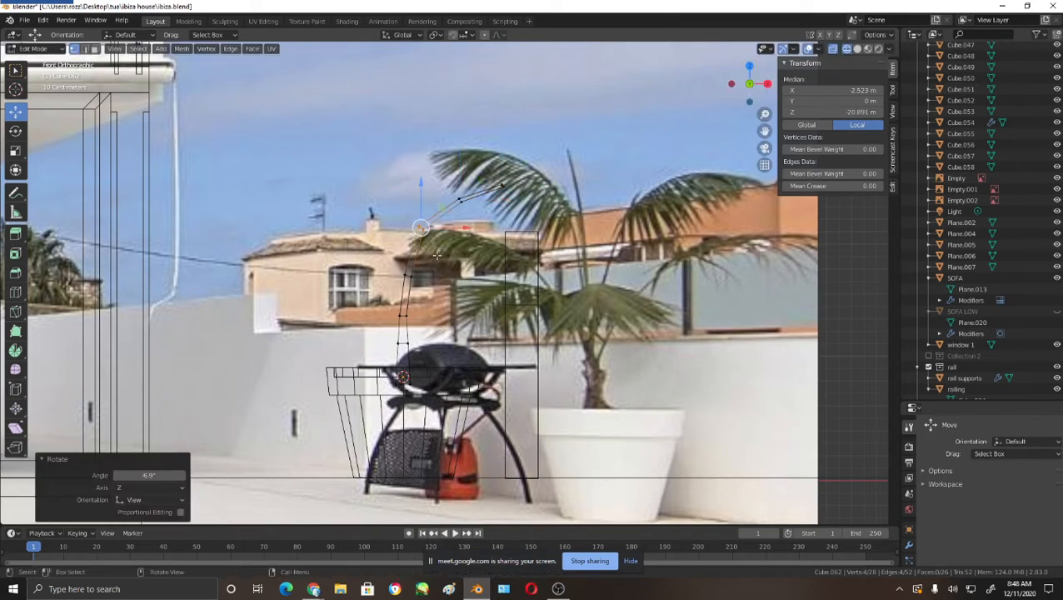
key("g")
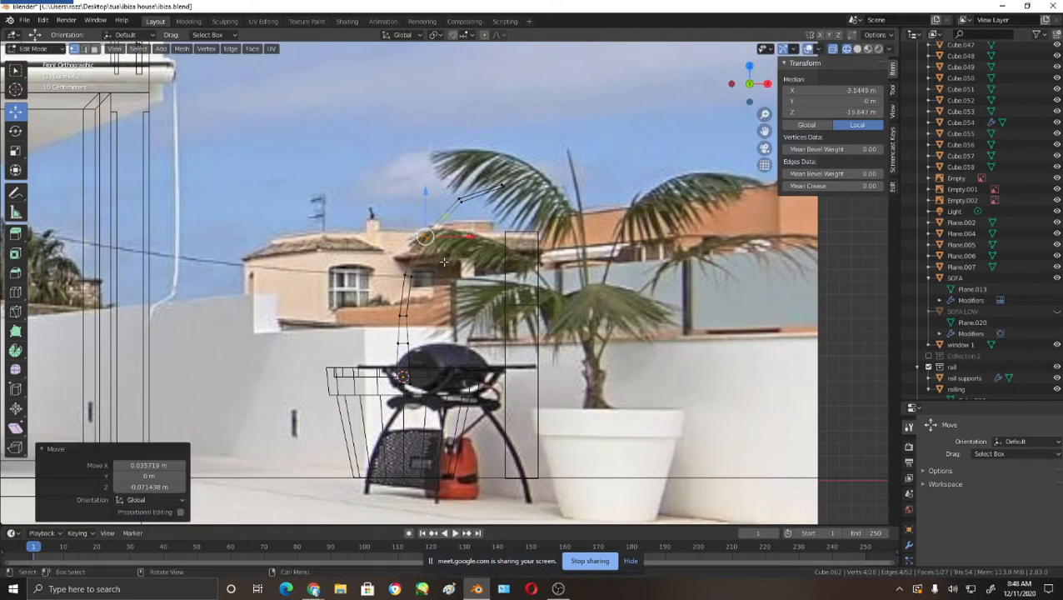
- Lower the next vertex ring about 0.07 m and shift the trunk's end ring slightly outward and down to smooth the curve
left_click(456, 213)
key("g")
left_click(483, 185)
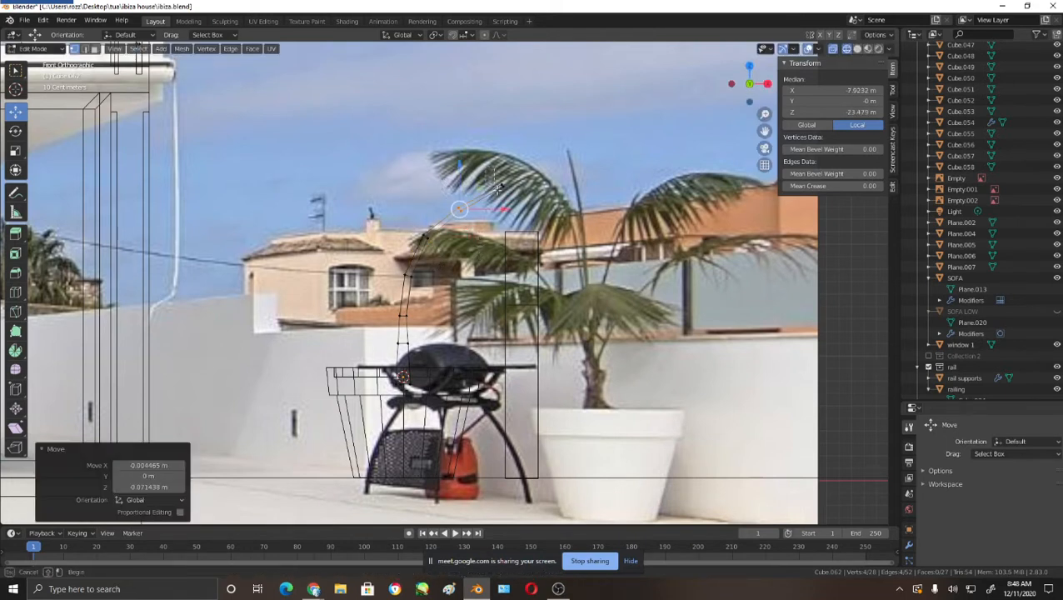
key("g")
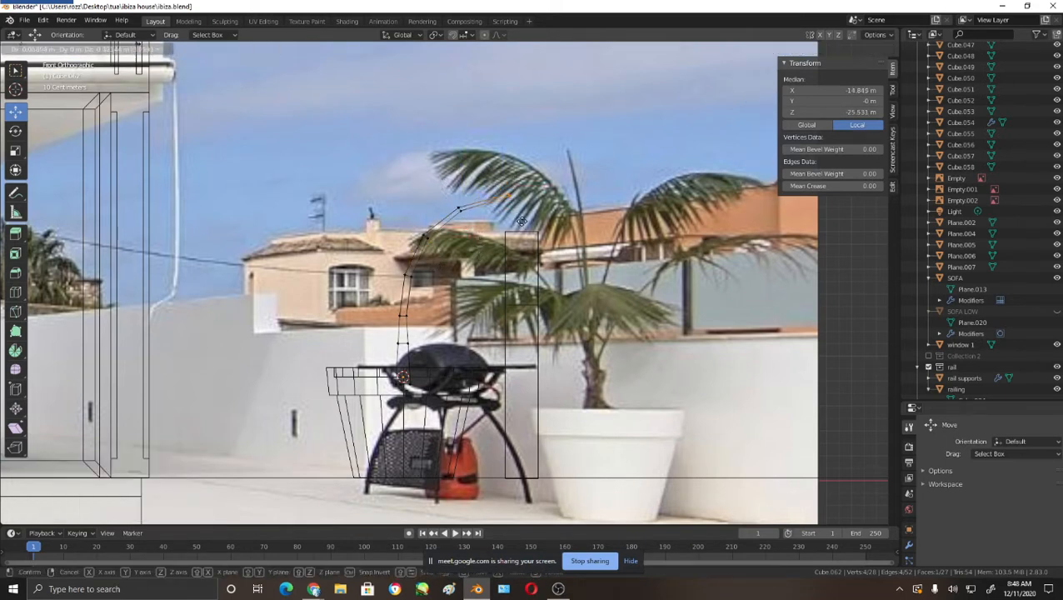
left_click(521, 221)
key("g")
left_click(550, 236)
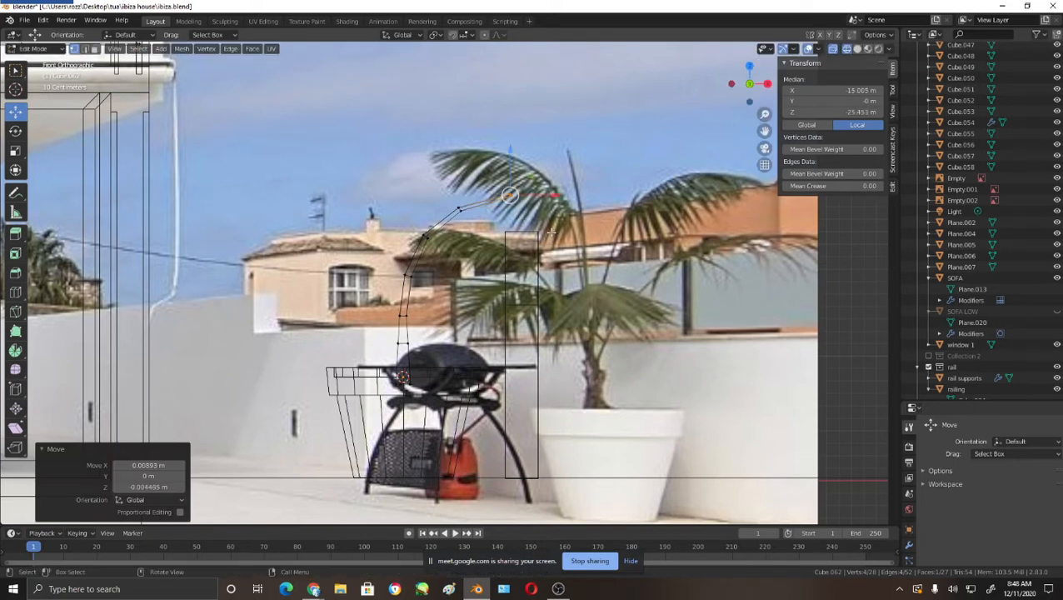
- Extrude the trunk end about 0.36 m, lower it about 0.25 m, rotate it 64.6° and scale it to 0.643
key("g")
left_click(613, 223)
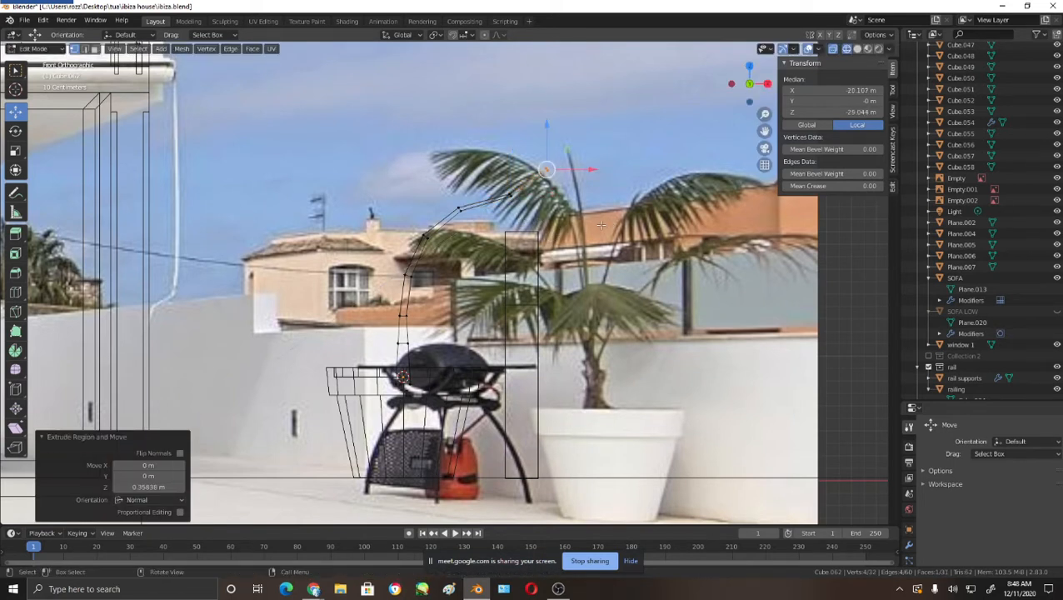
key("g")
left_click(608, 250)
key("g")
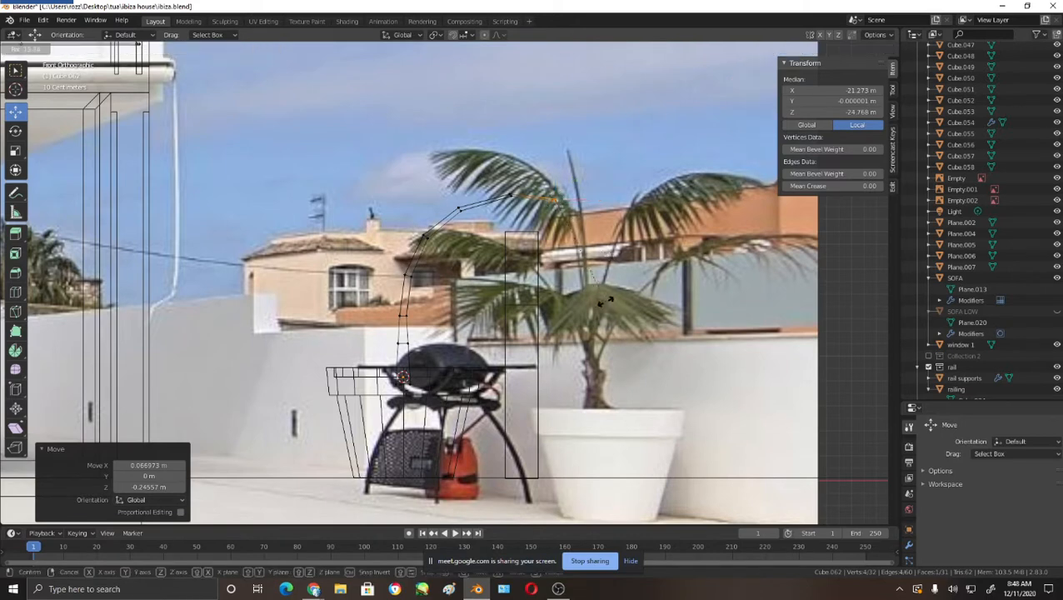
key("r")
left_click(544, 289)
key("s")
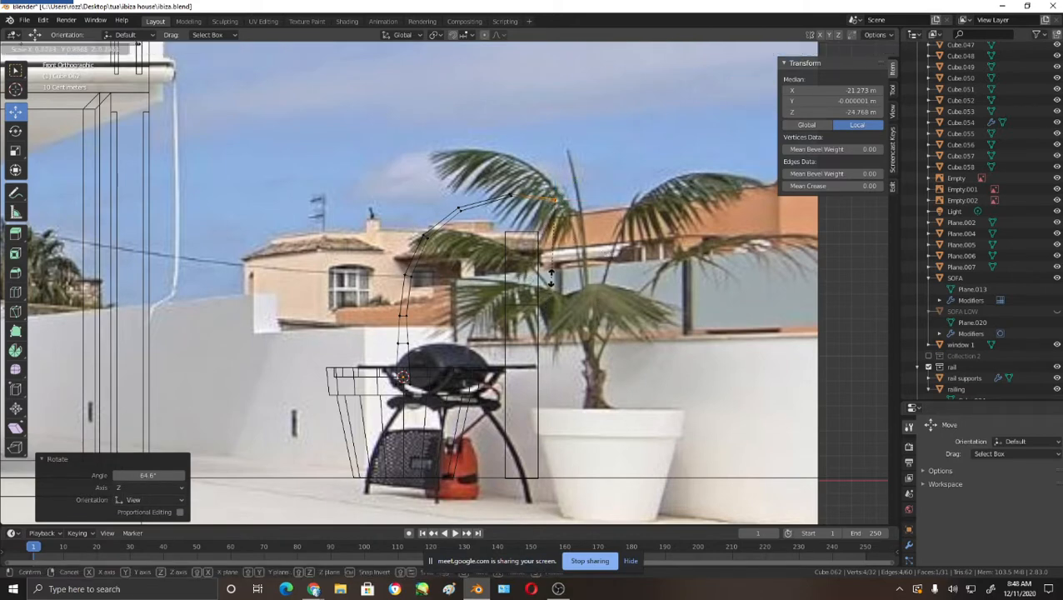
left_click(549, 264)
- Switch the viewport from wireframe back to opaque shading and inspect the trunk from above its base in the pot
middle_click_drag(398, 250, 404, 221, "shift")
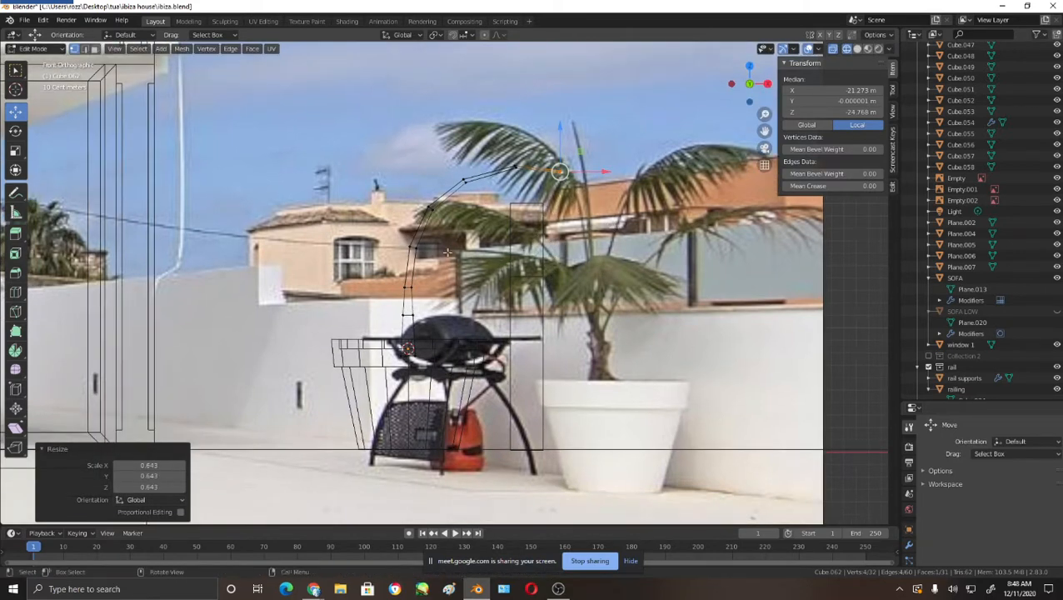
mouse_move(465, 239)
middle_mouse_down("shift")
mouse_move(454, 281)
mouse_move(454, 258)
mouse_move(516, 317)
mouse_move(613, 439)
mouse_move(501, 260)
mouse_move(465, 300)
mouse_move(457, 351)
mouse_move(402, 310)
mouse_move(551, 356)
mouse_move(537, 316)
mouse_move(435, 284)
middle_mouse_up("shift")
key("z")
left_click(467, 318)
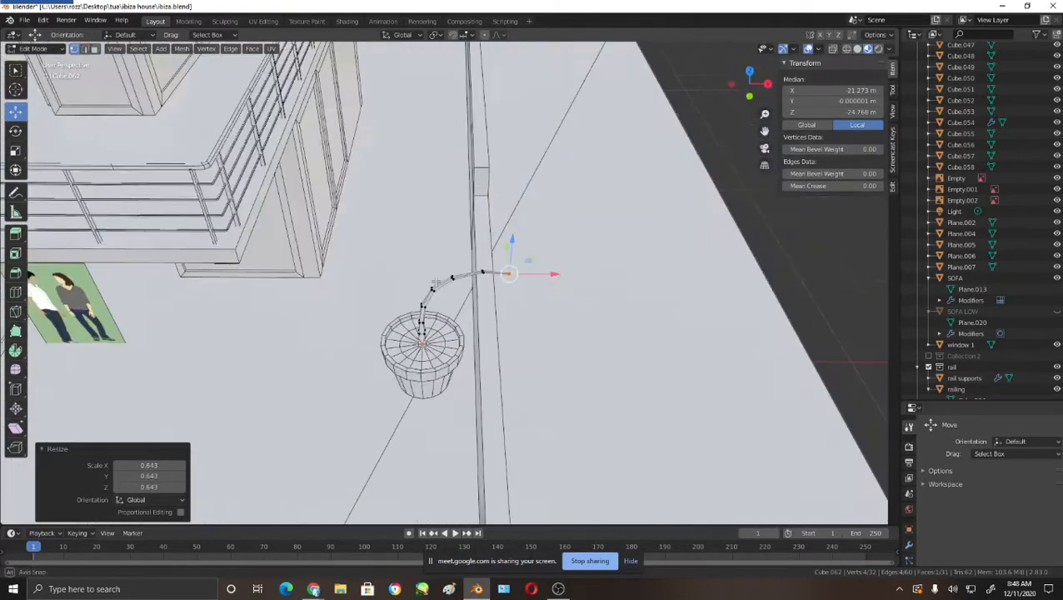
scroll(451, 329, "up", 4)
middle_click_drag(453, 334, 400, 230, "shift")
scroll(417, 270, "up", 5)
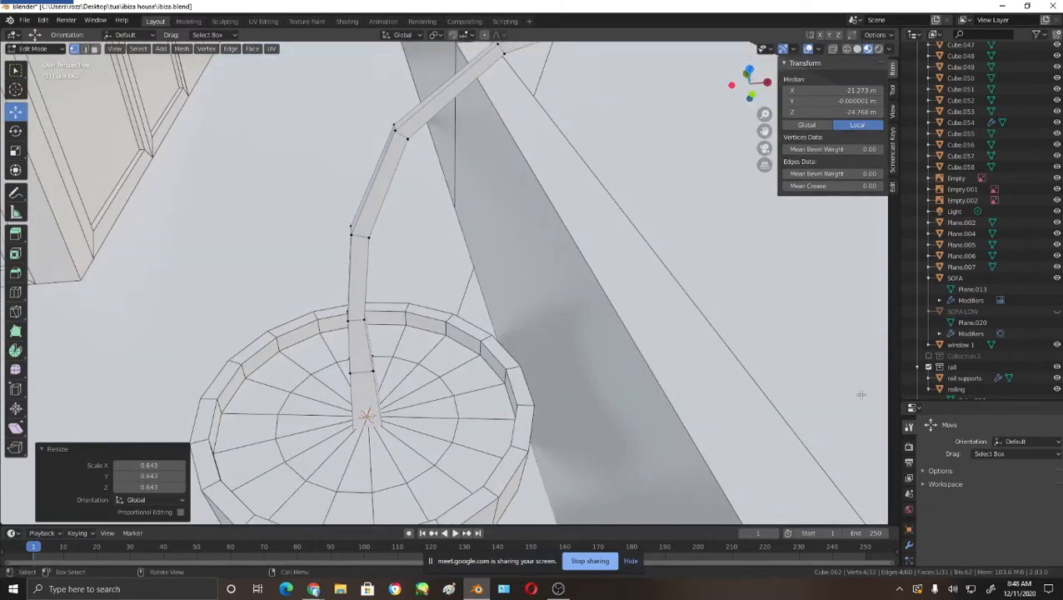
- Add a Subdivision Surface modifier to the trunk and return to Object Mode
left_click(910, 546)
left_click_drag(931, 401, 930, 209)
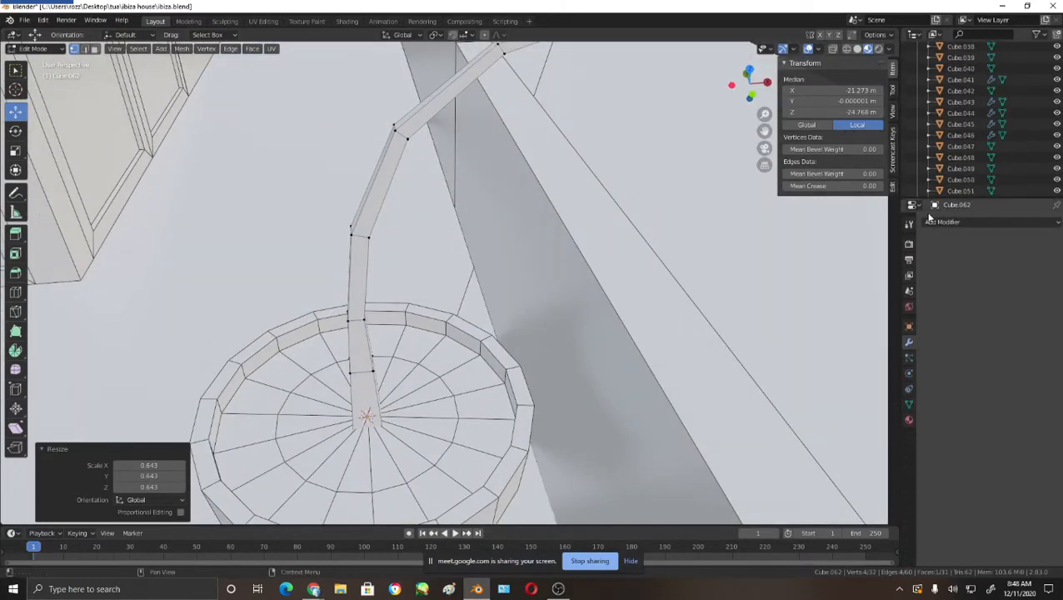
left_click(932, 223)
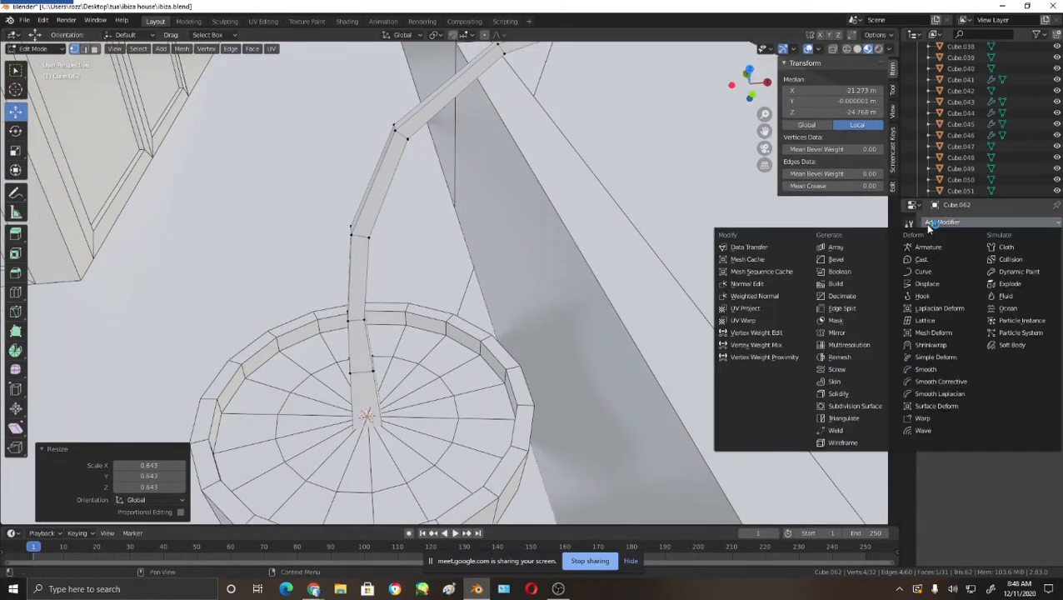
left_click(857, 406)
key("Tab")
middle_click_drag(456, 229, 491, 232)
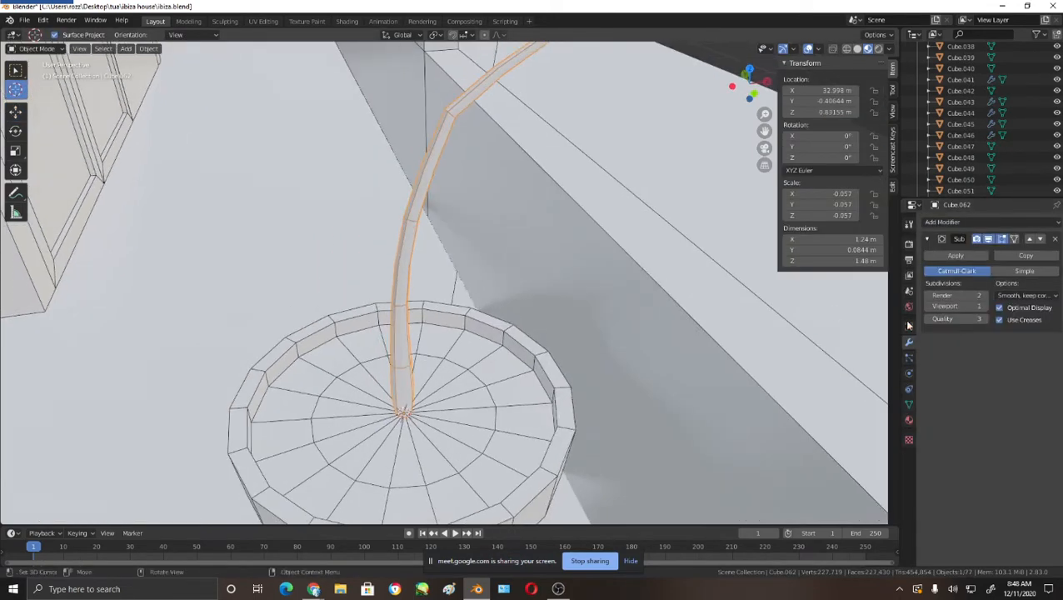
- Enlarge the bottom vertex ring of the palm trunk in Edit Mode to widen its base in the pot
middle_click_drag(671, 280, 625, 276)
key("Tab")
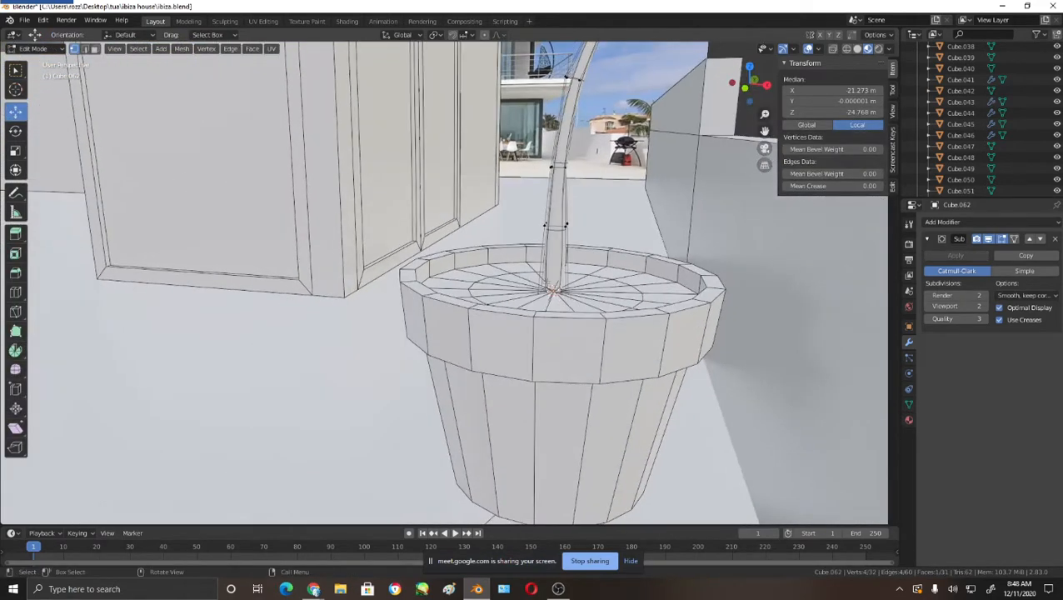
key("shift+z")
key("s")
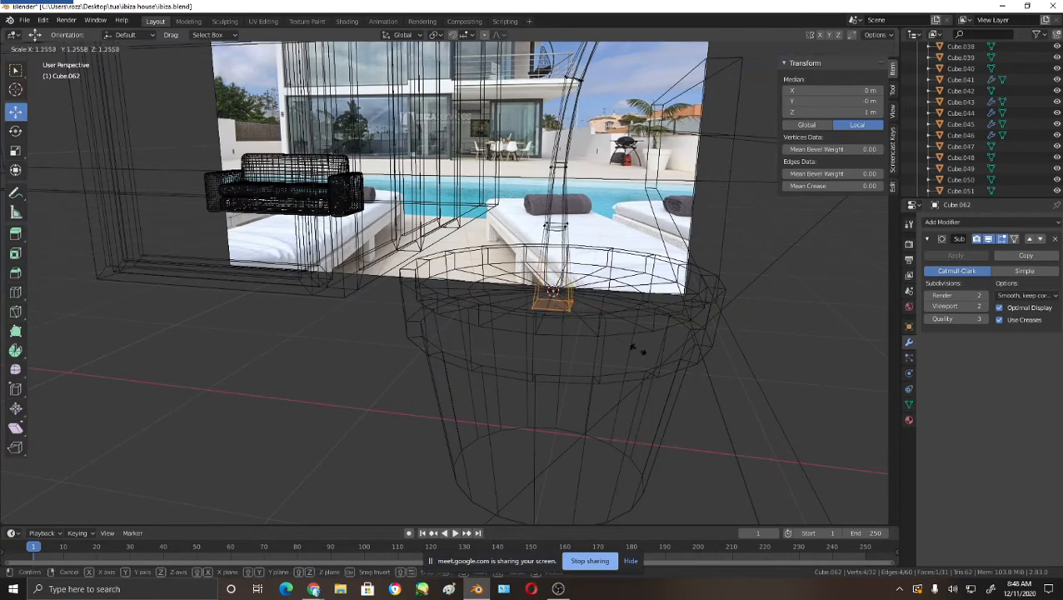
left_click(699, 375)
- Scale the trunk's second vertex ring from the bottom by 1.732 and check the shape in solid shading
left_click_drag(503, 200, 648, 272)
key("s")
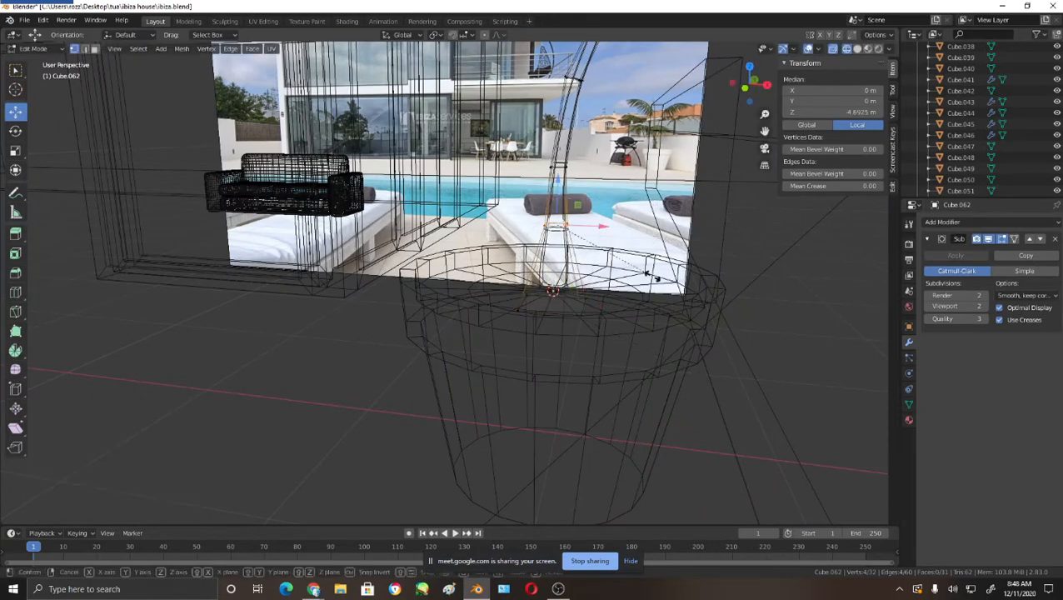
left_click(735, 299)
middle_click_drag(599, 251, 621, 240)
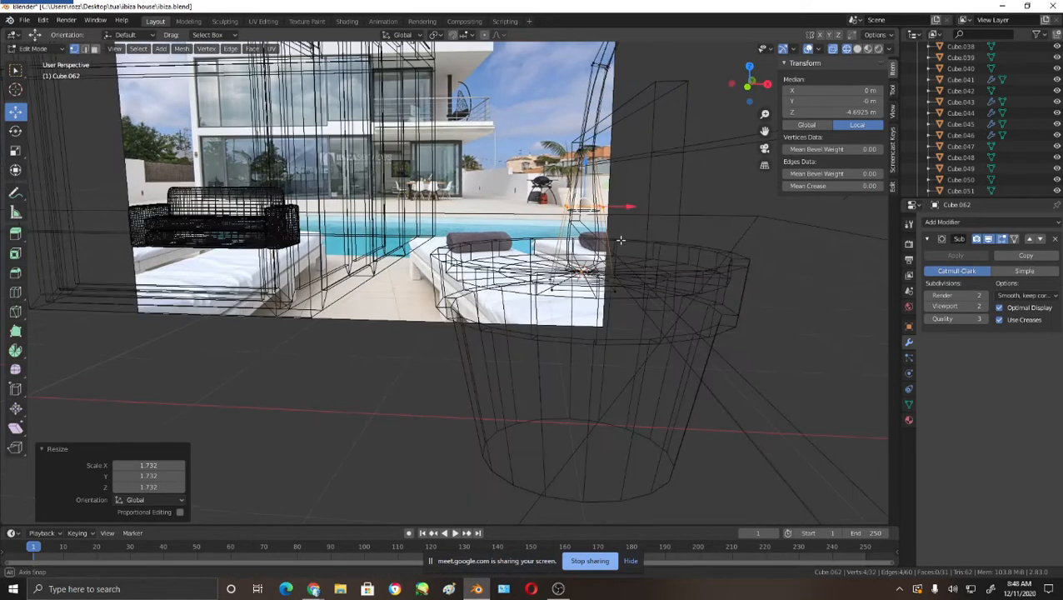
key("shift+z")
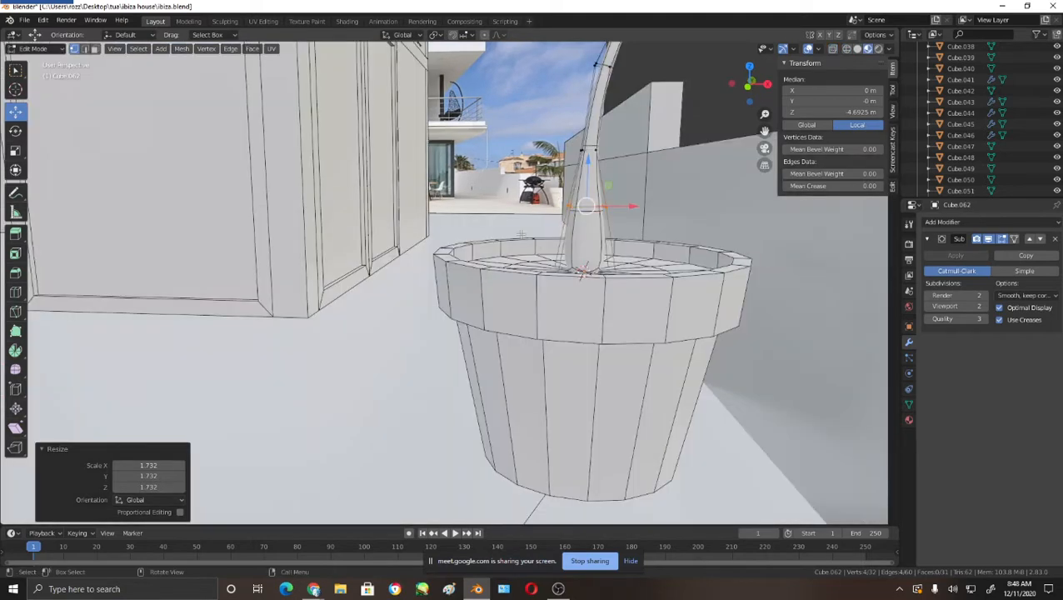
- Lower the trunk's bottom vertex ring slightly along Z into the pot
key("shift+z")
key("g")
key("z")
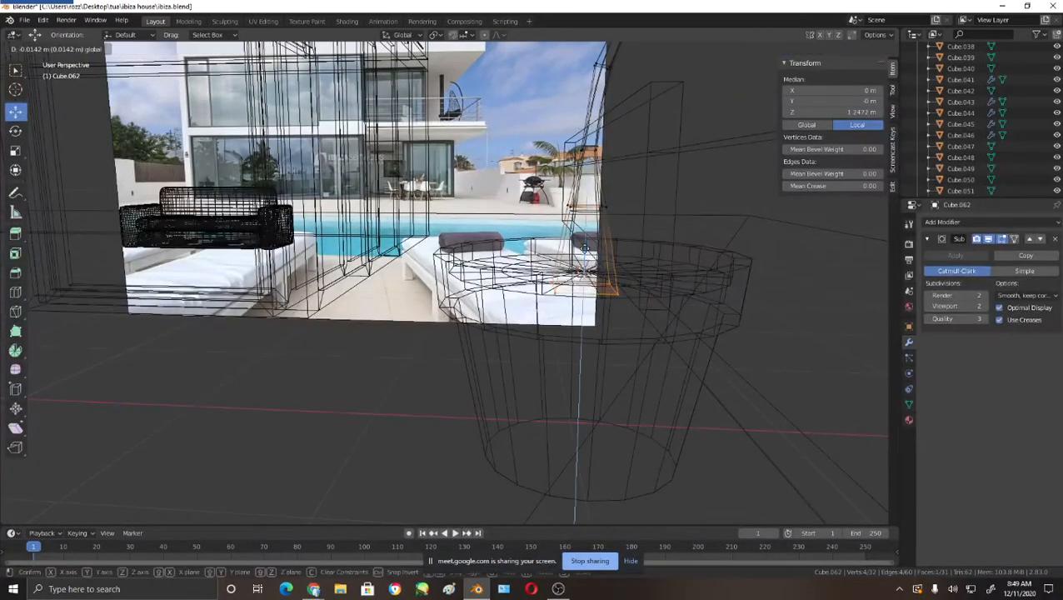
left_click(585, 274)
key("shift+z")
- Scale the trunk's third vertex ring by 1.573 and return to Object Mode to check the tapered stem
scroll(585, 273, "down", 4)
mouse_move(585, 272)
middle_mouse_down()
mouse_move(645, 248)
mouse_move(508, 203)
middle_mouse_up()
key("shift+z")
left_click_drag(508, 203, 590, 237)
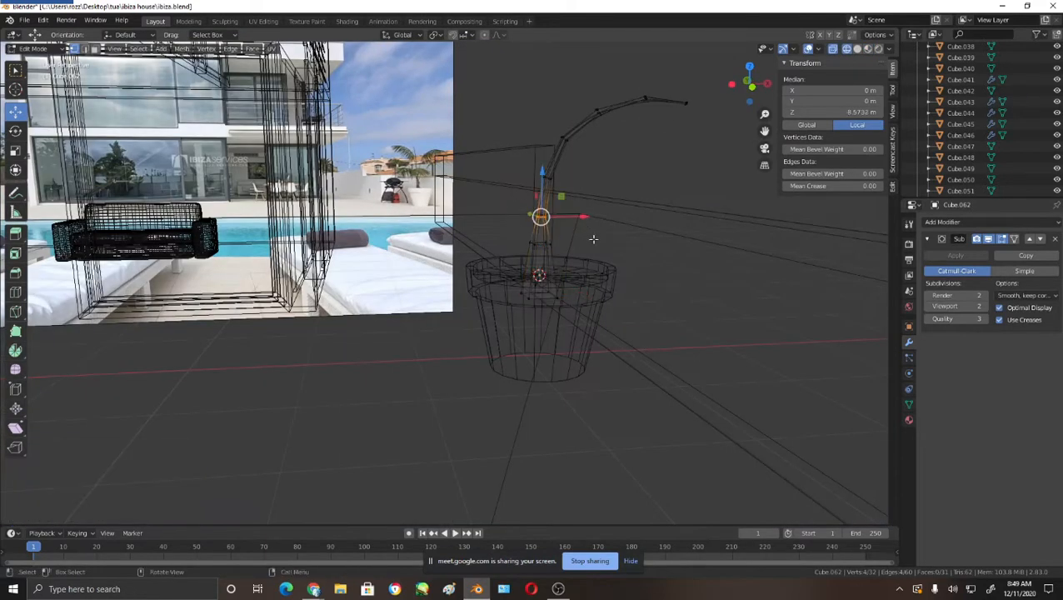
key("s")
left_click(622, 253)
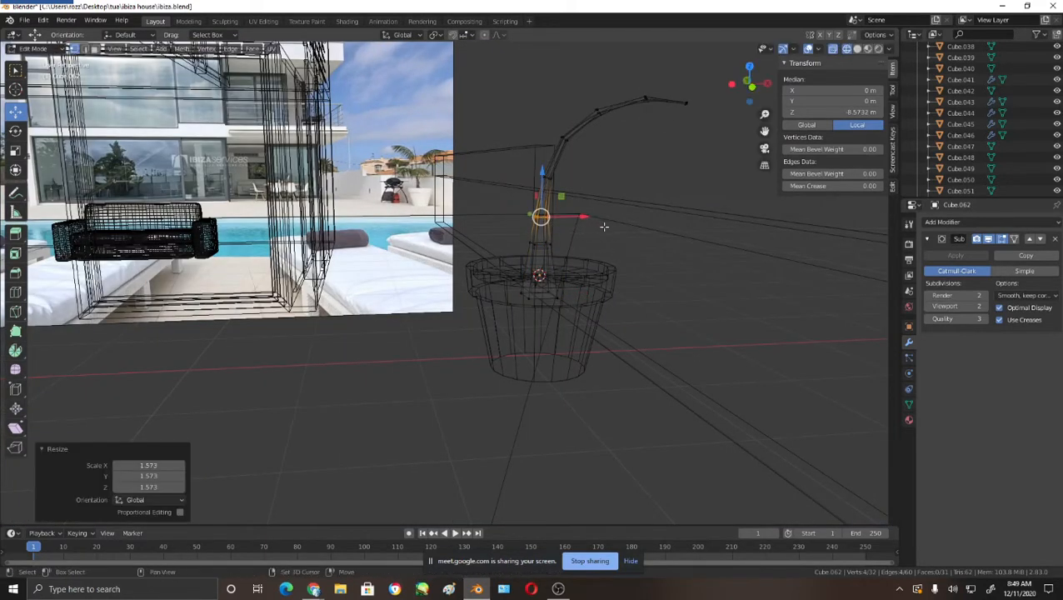
key("shift+z")
mouse_move(604, 227)
middle_mouse_down()
mouse_move(625, 235)
mouse_move(593, 233)
mouse_move(641, 250)
mouse_move(647, 299)
mouse_move(573, 343)
mouse_move(565, 259)
mouse_move(579, 295)
mouse_move(535, 247)
mouse_move(544, 326)
mouse_move(491, 299)
middle_mouse_up()
scroll(642, 300, "up", 3)
key("Tab")
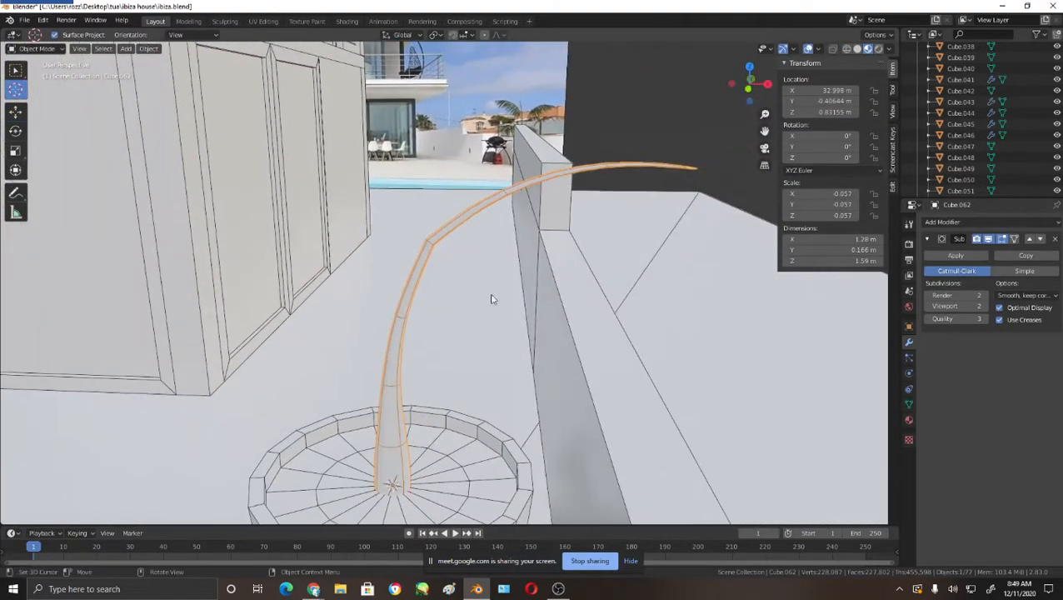
- Try to move the corner vertex at the trunk's sharp bend, and undo the change
key("Tab")
middle_click_drag(459, 223, 530, 276)
left_click(425, 218)
scroll(530, 276, "up", 4)
middle_click_drag(636, 203, 571, 214)
left_click_drag(508, 201, 567, 259)
key("ctrl+z")
middle_click_drag(570, 283, 557, 270)
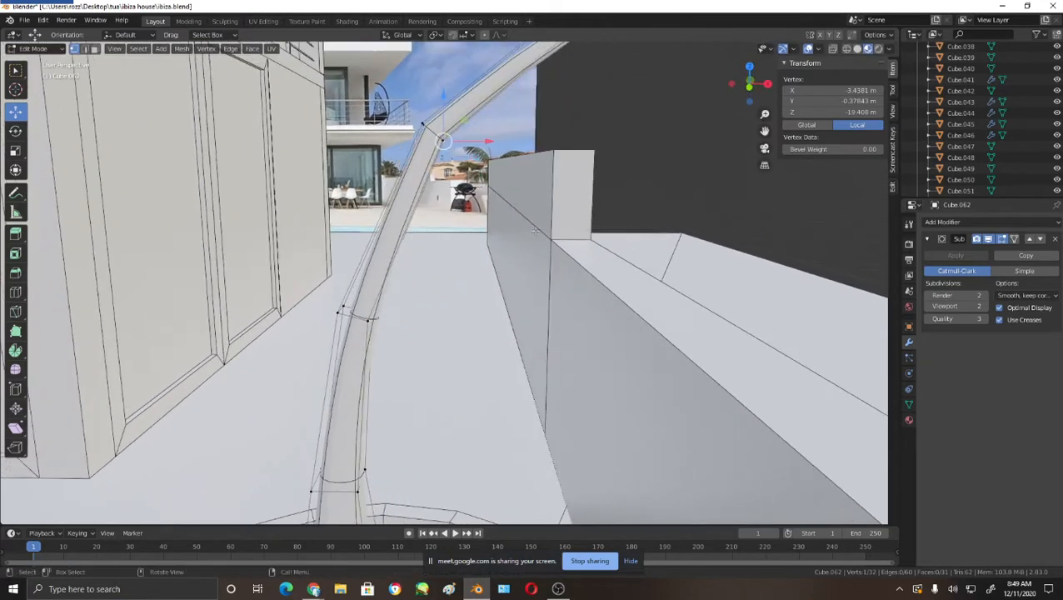
key("ctrl+z")
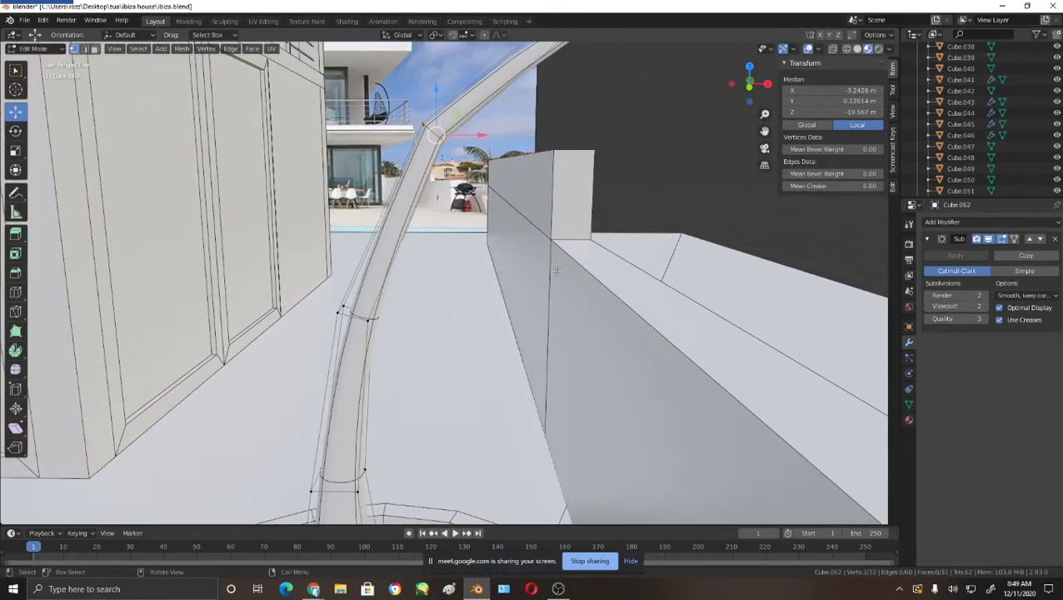
- Try to merge the four vertices of the bend ring by distance, using a merge distance of 0.0201 m
middle_click_drag(580, 224, 590, 235)
key("shift+z")
left_click(471, 172, "shift")
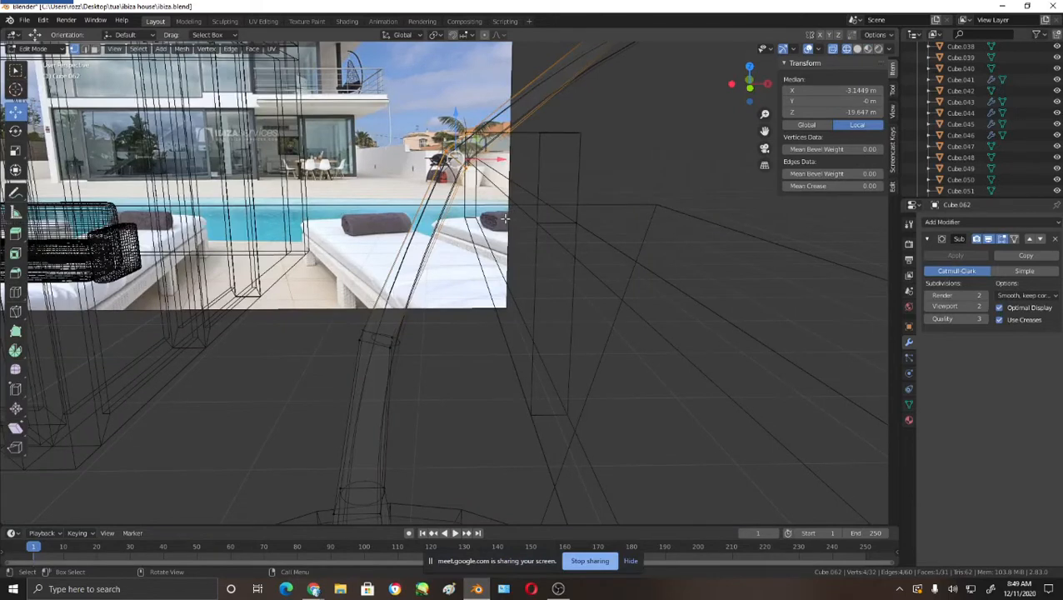
key("m")
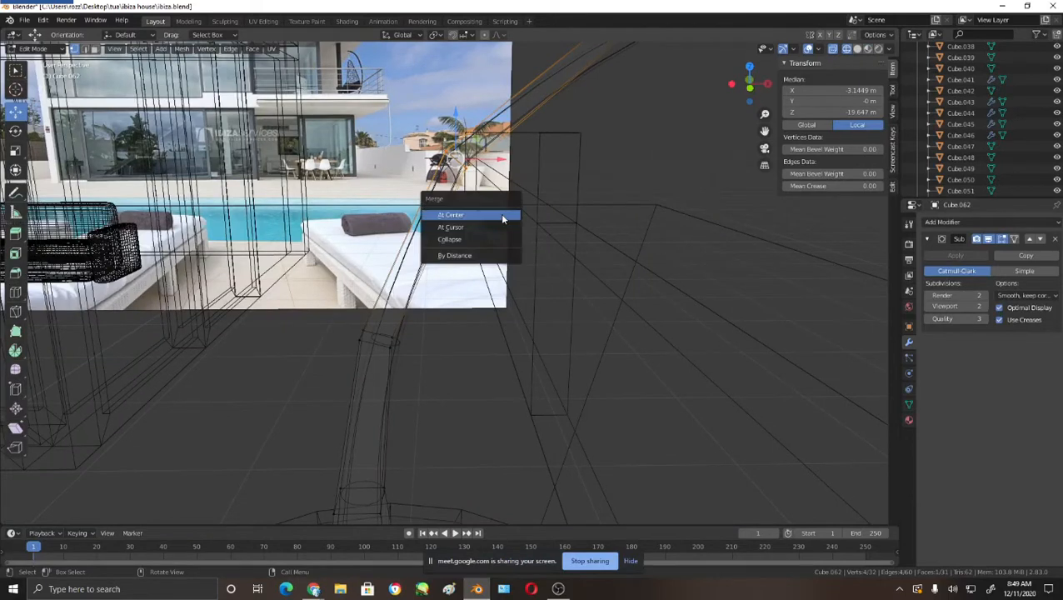
left_click(498, 255)
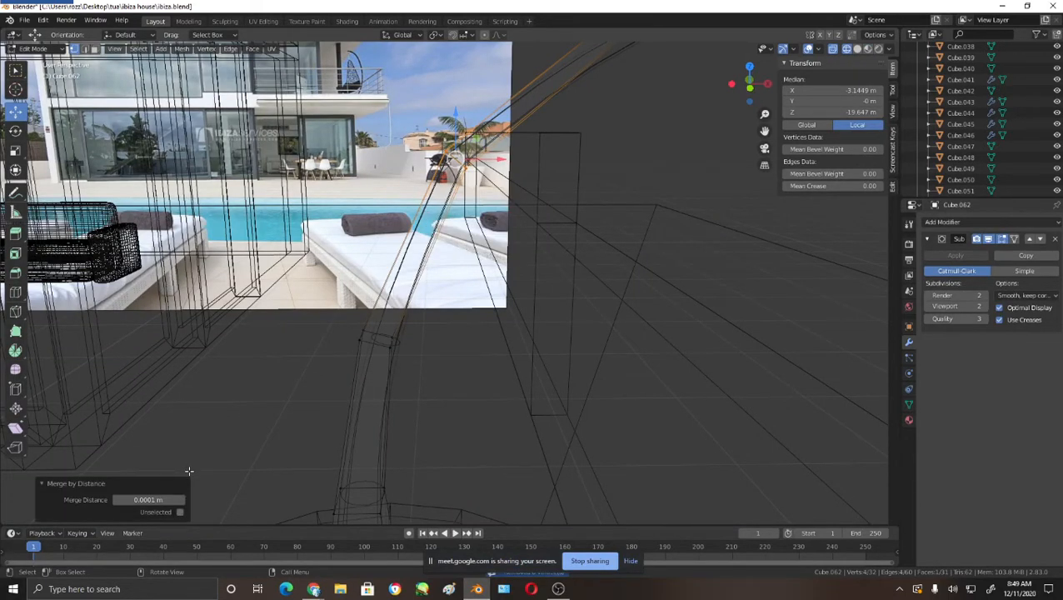
left_click(183, 502)
left_click(183, 501)
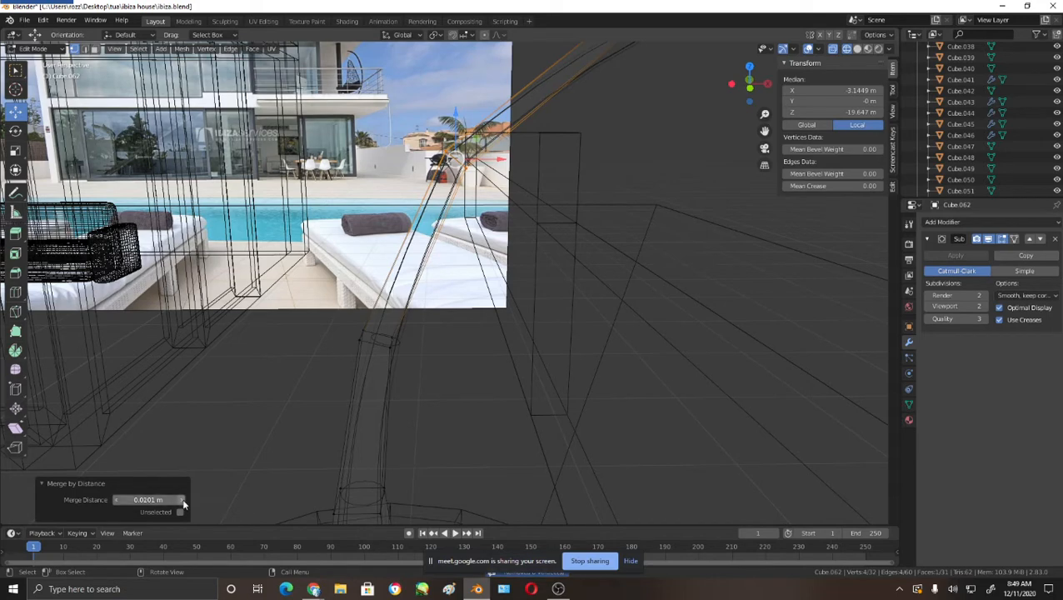
left_click(580, 265)
- Select the whole linked trunk mesh and recalculate its normals to the inside
key("shift+z")
mouse_move(477, 283)
middle_mouse_down()
mouse_move(531, 284)
mouse_move(492, 284)
mouse_move(507, 273)
mouse_move(480, 145)
middle_mouse_up()
key("Tab")
key("Tab")
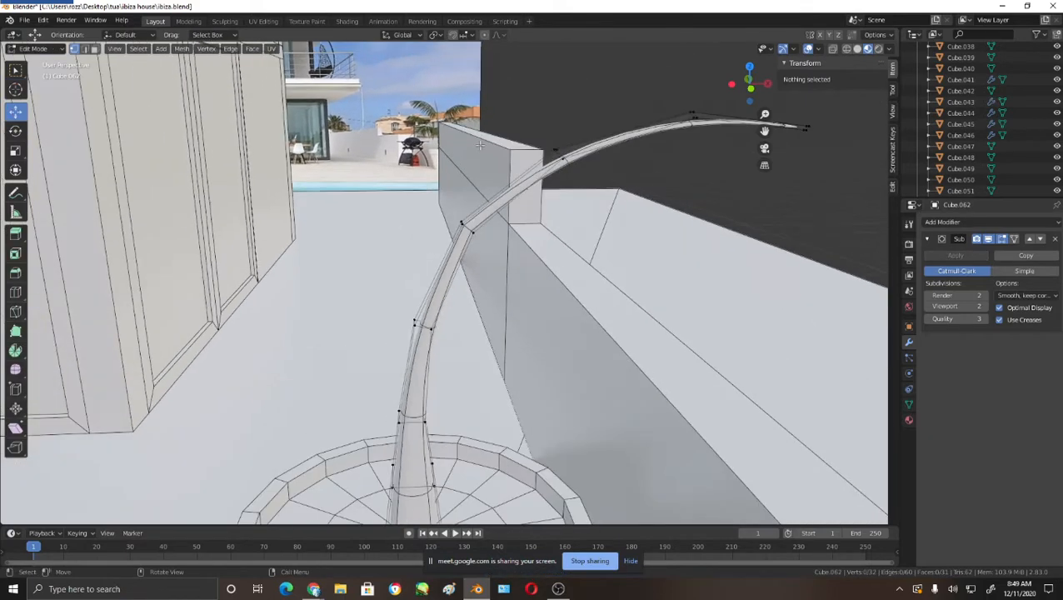
key("l")
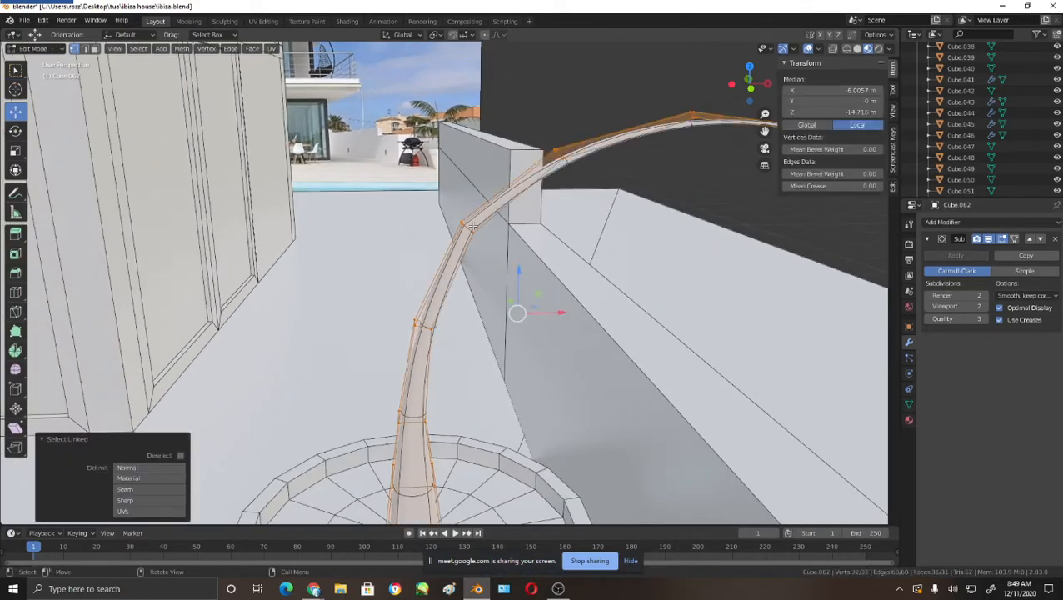
key("ctrl+shift+n")
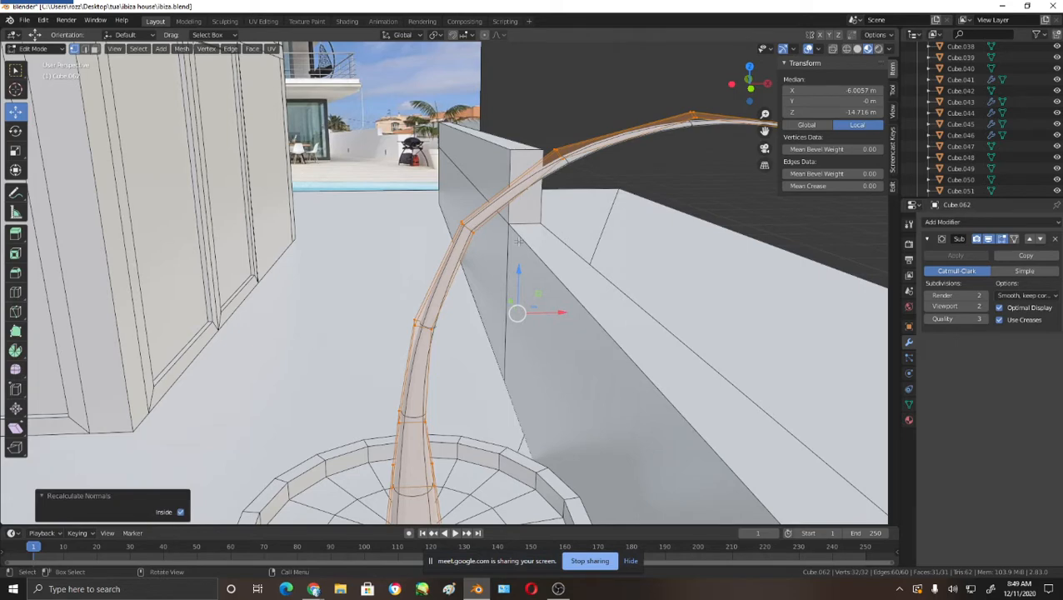
- Try pulling the inner corner vertex away from the bend to test its connection, and undo the move
left_click(476, 231)
mouse_move(476, 230)
middle_mouse_down()
mouse_move(478, 212)
mouse_move(480, 222)
middle_mouse_up()
scroll(478, 208, "up", 3)
left_click_drag(476, 130, 581, 193)
key("ctrl+z")
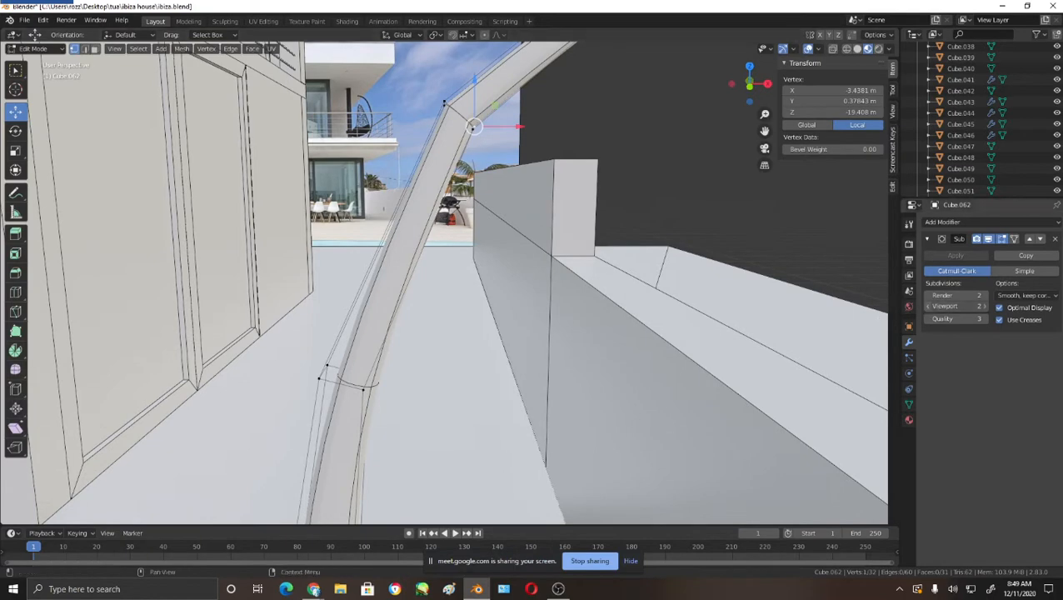
- Set the modifier's viewport subdivisions to 0, try shifting the bend vertex about 0.04 m along X, and undo the shift
left_click(929, 306)
left_click(929, 306)
middle_click_drag(565, 187, 501, 204)
left_click_drag(477, 198, 518, 208)
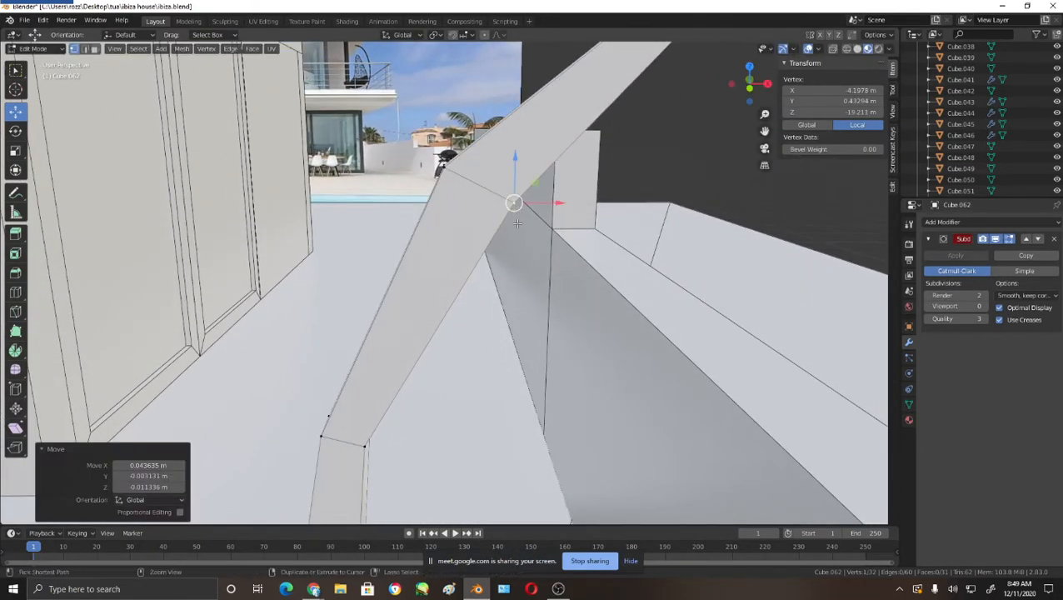
key("ctrl+z")
- Examine the bend in front view, set the viewport subdivisions to 2 and check the smoothed result in Object Mode
scroll(456, 209, "up", 2)
middle_click_drag(455, 189, 554, 259, "shift")
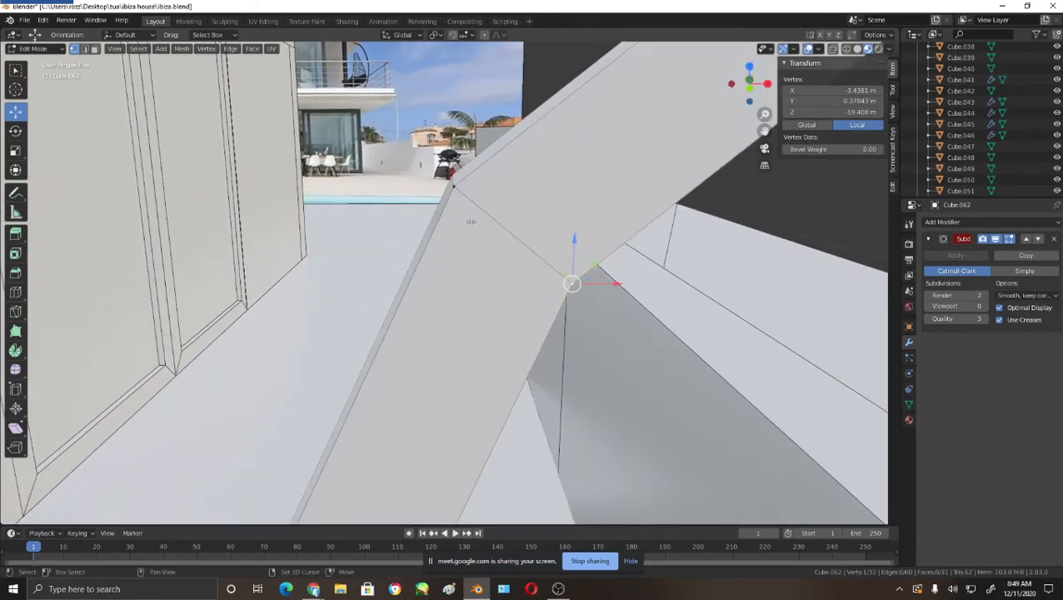
middle_click_drag(548, 206, 554, 260)
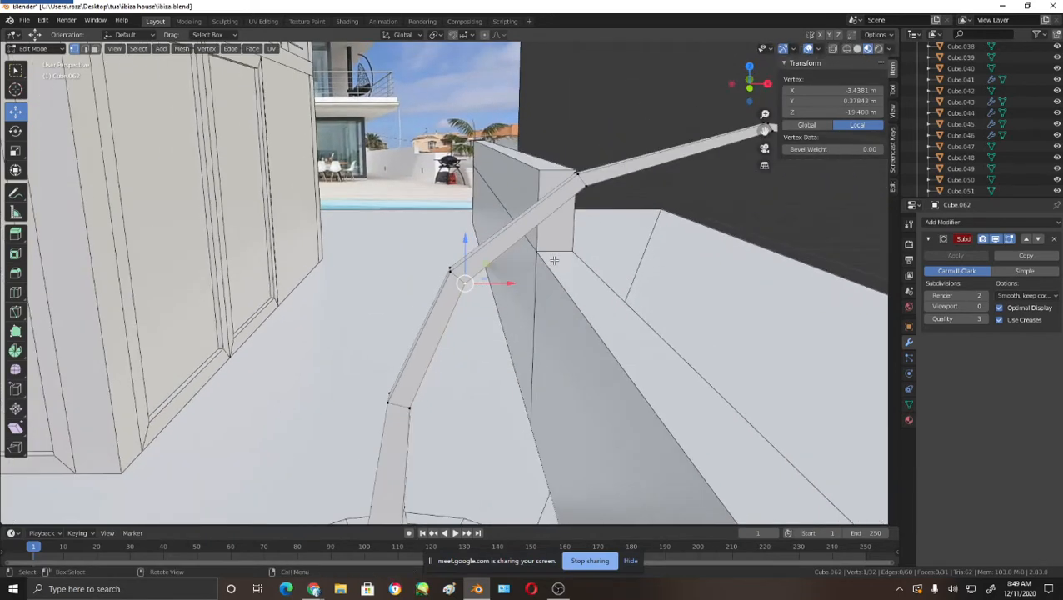
key("KP_3")
key("KP_1")
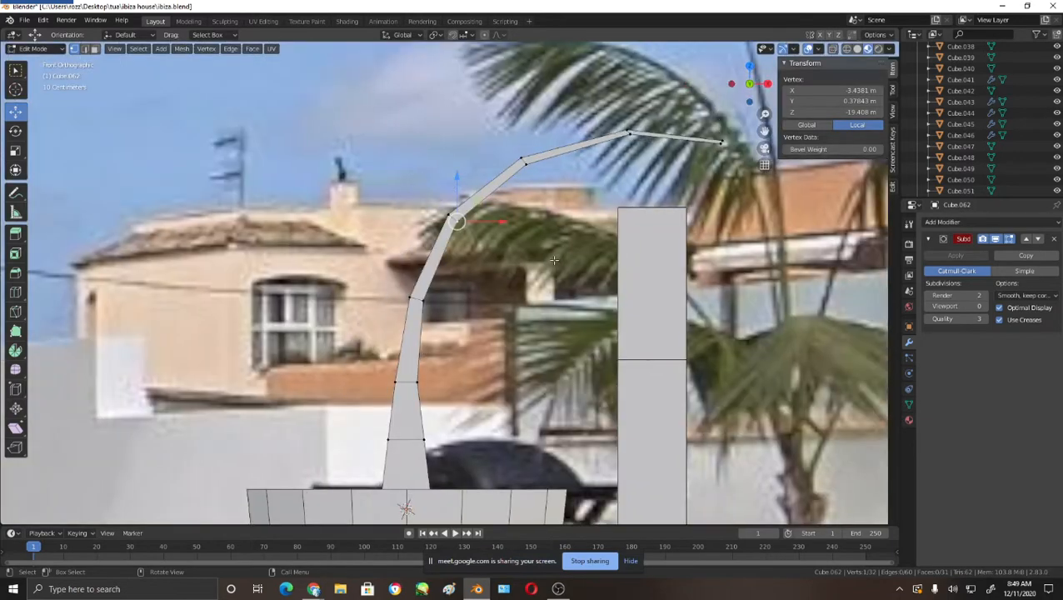
double_click(985, 306)
key("Tab")
scroll(477, 246, "up", 5)
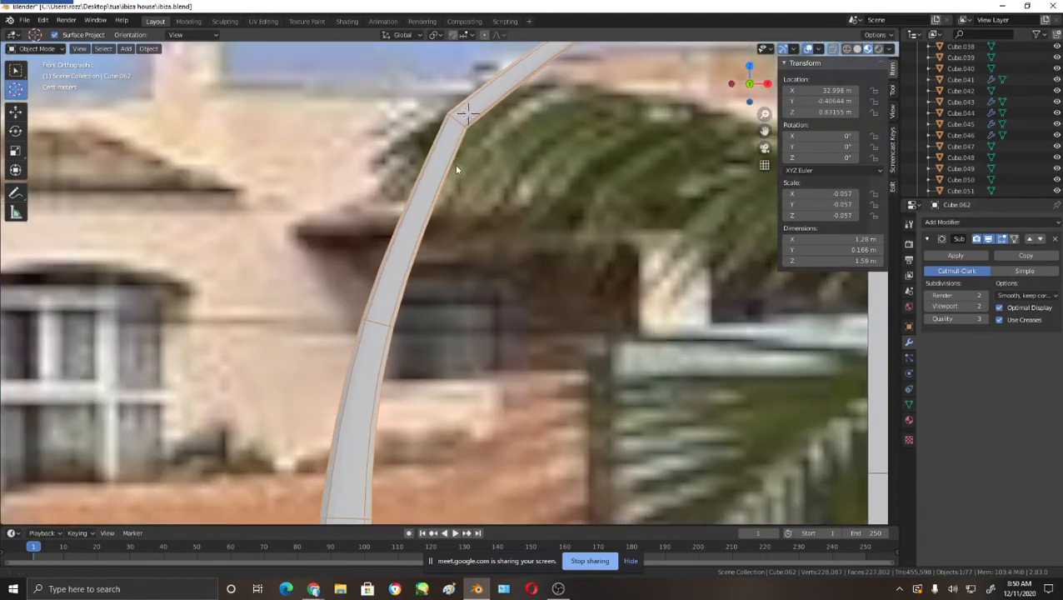
scroll(450, 155, "up", 1)
middle_click_drag(445, 145, 450, 187, "shift")
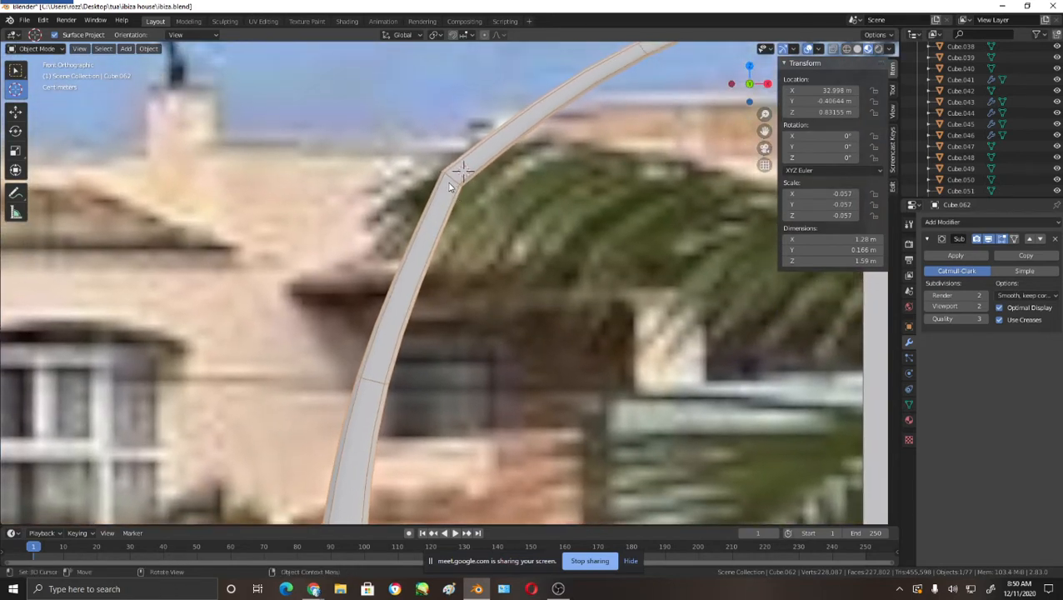
- Delete the front face of the trunk segment just below the bend in Edit Mode
key("Tab")
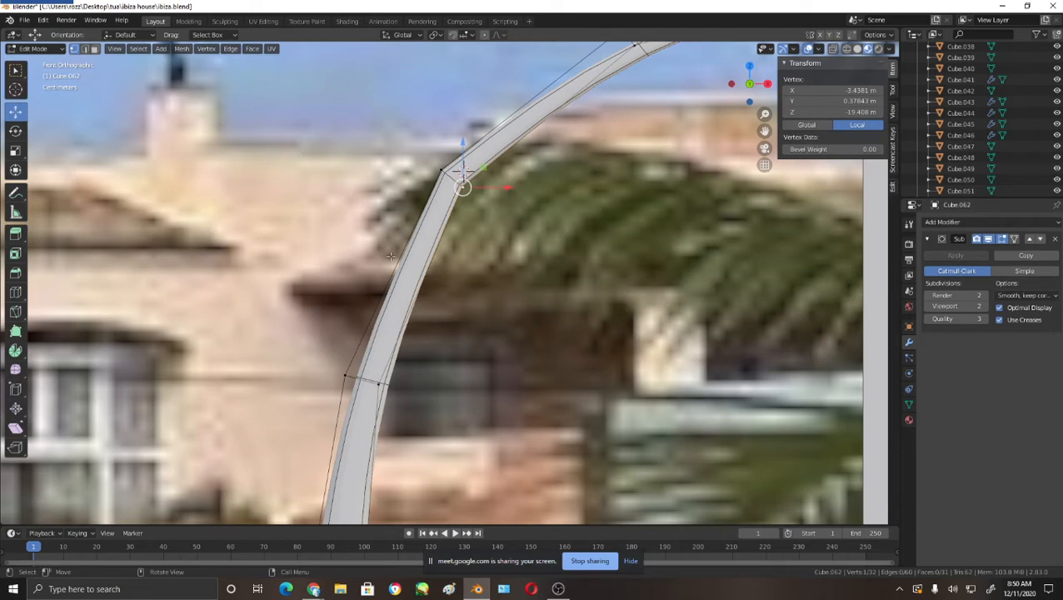
left_click(442, 196)
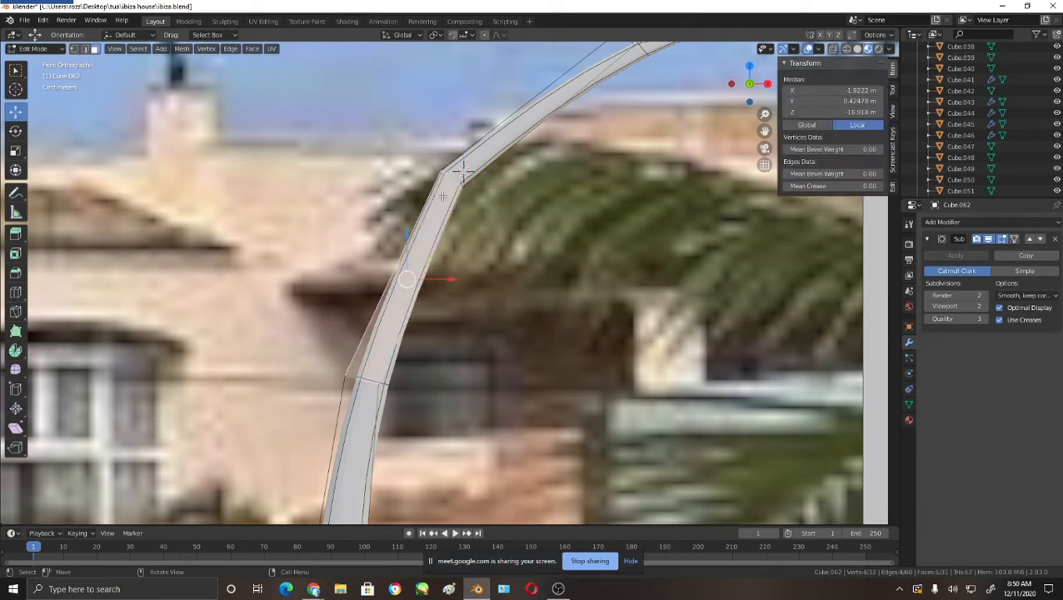
key("x")
left_click(435, 199)
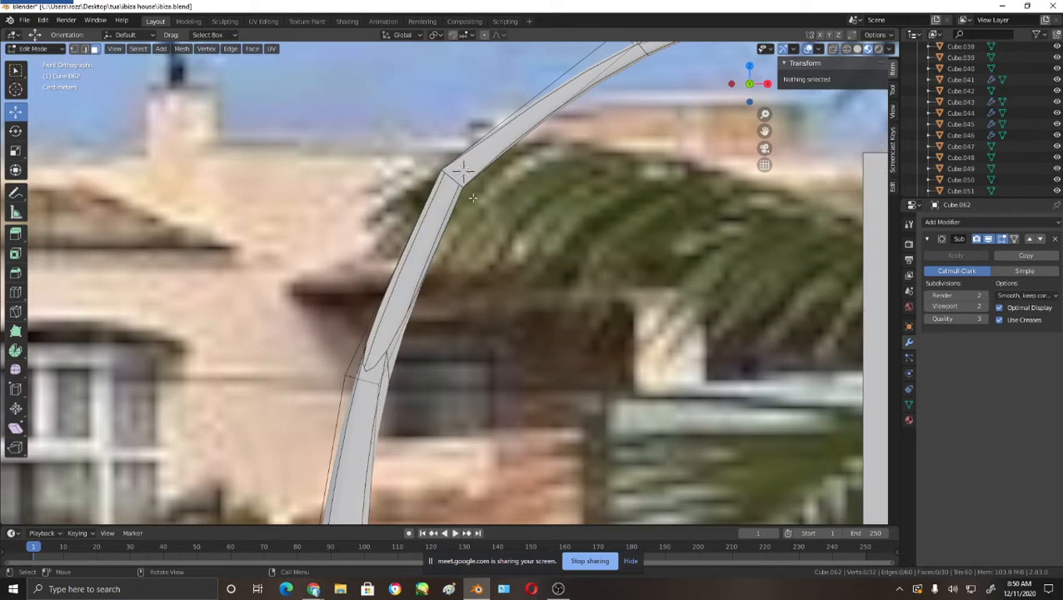
- Delete the internal face that crosses the inside of the trunk at the bend
middle_click_drag(485, 237, 558, 136)
scroll(489, 241, "down", 2)
middle_click_drag(670, 169, 642, 115)
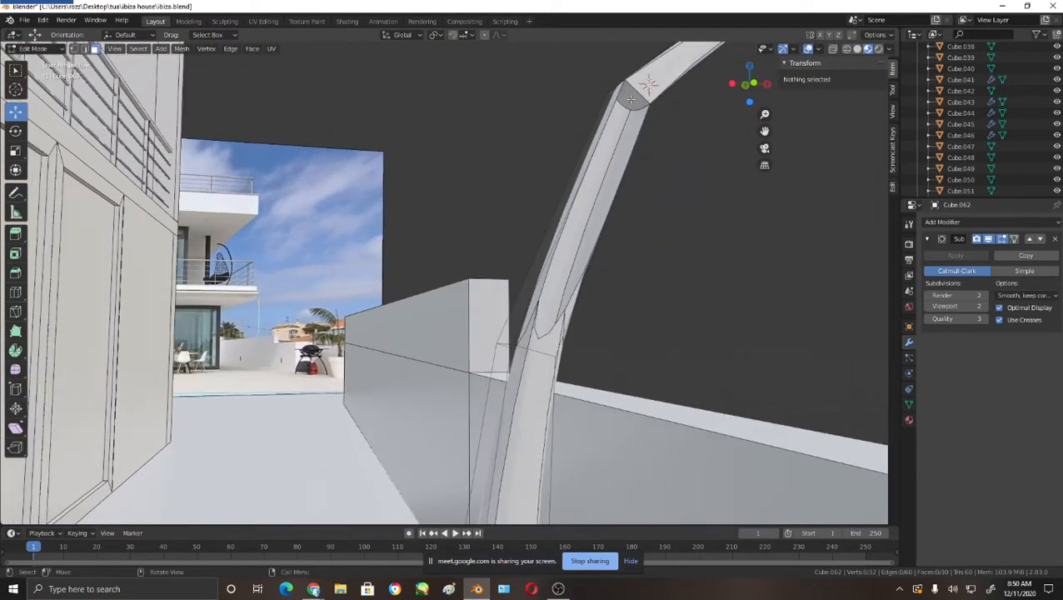
left_click(631, 98)
key("x")
key("Escape")
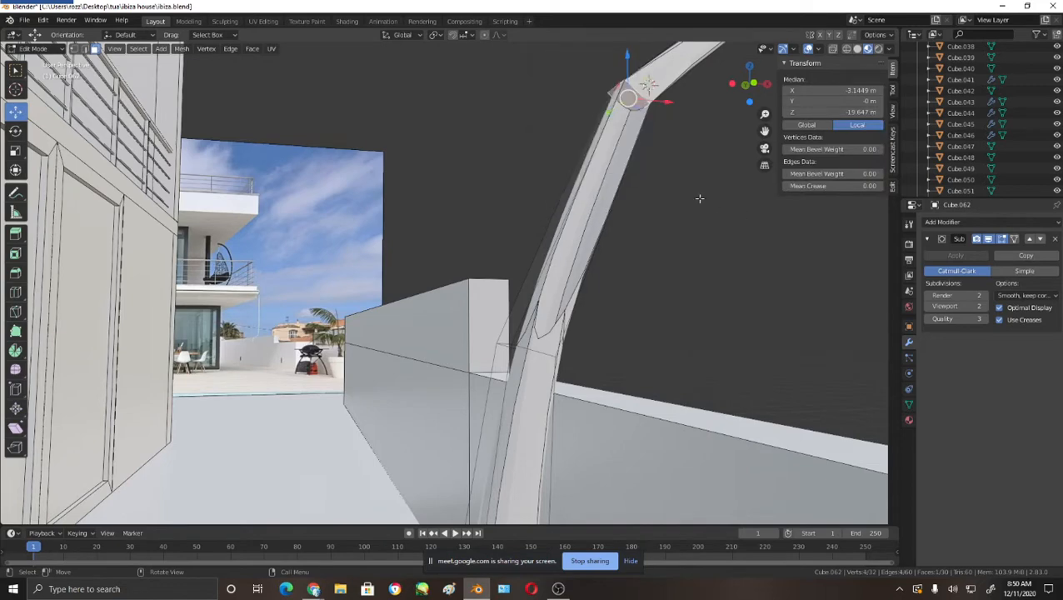
key("x")
left_click(630, 102)
middle_click_drag(659, 202, 617, 193)
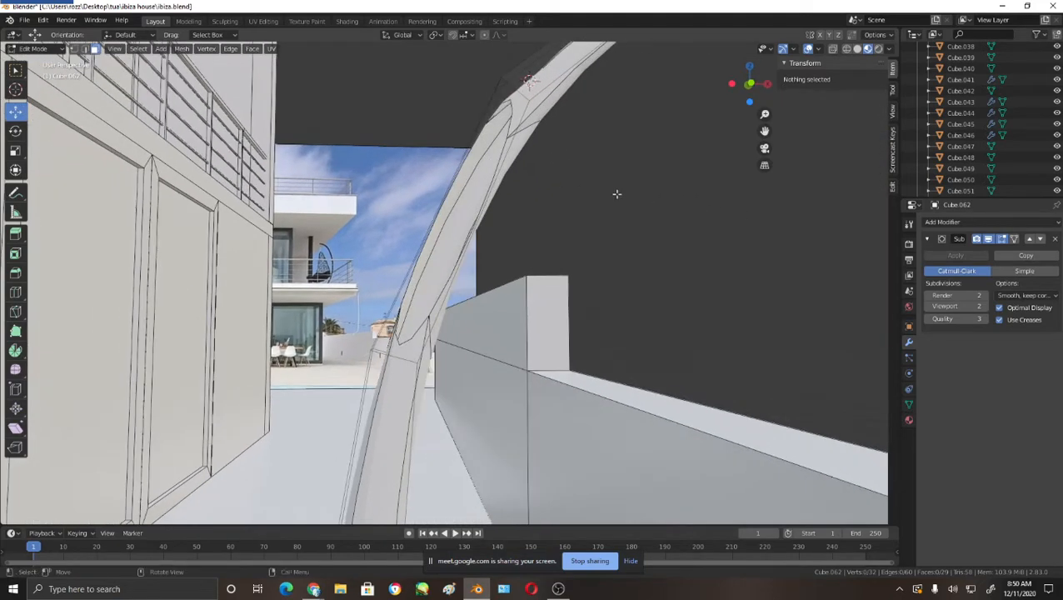
- Set the modifier's viewport subdivisions to 0 and fill the open side of the segment below the bend with a new face
left_click(929, 307)
left_click(929, 307)
middle_click_drag(583, 142, 625, 128)
left_click(625, 128)
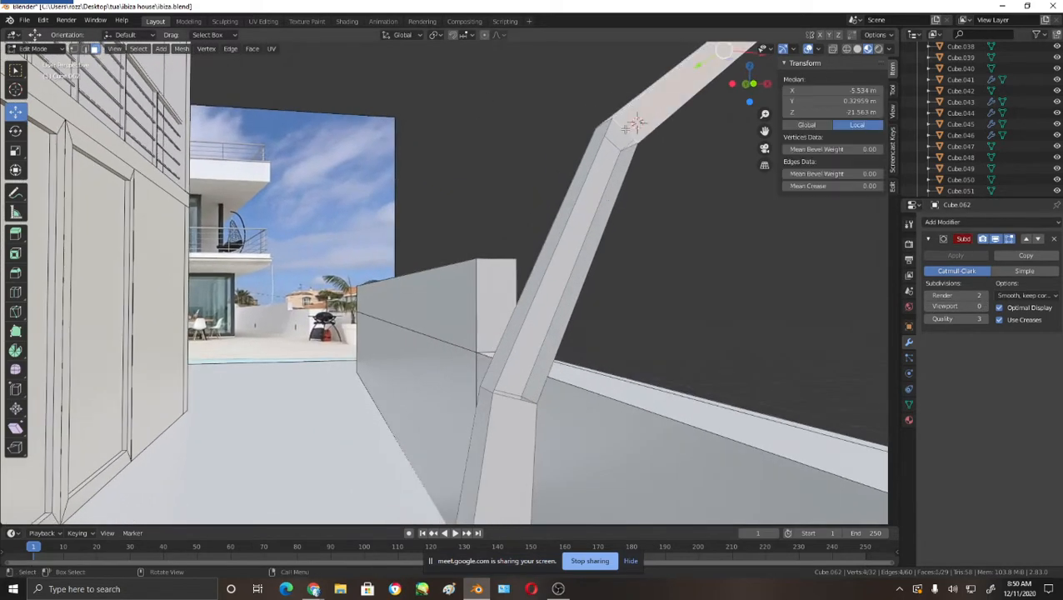
key("2")
left_click(625, 129)
key("f")
- Set the viewport subdivisions to 2 and inspect the smoothed trunk from several sides in Object Mode
scroll(604, 233, "down", 5)
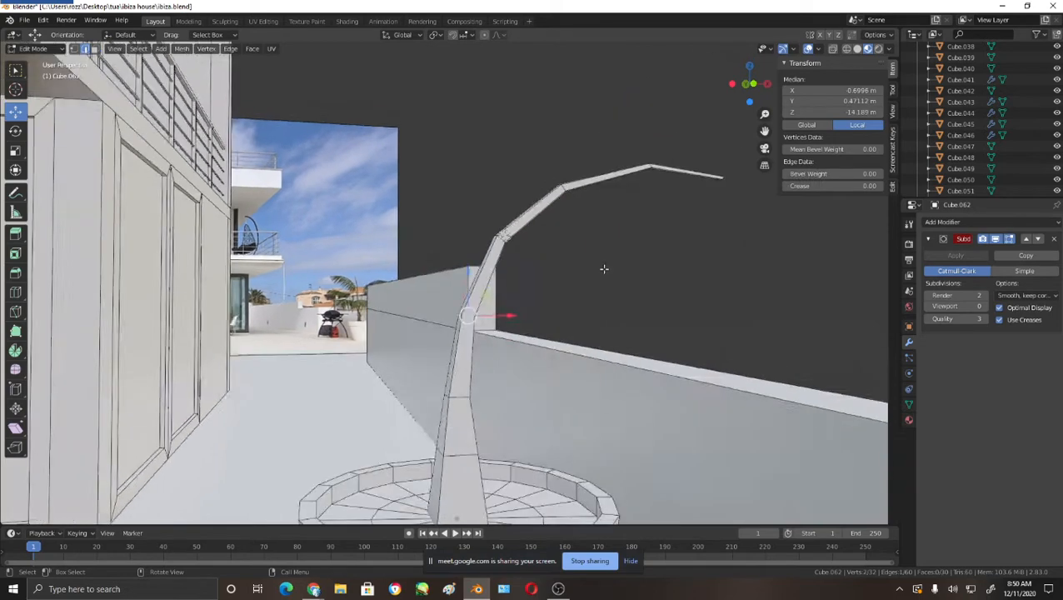
middle_click_drag(602, 269, 575, 257)
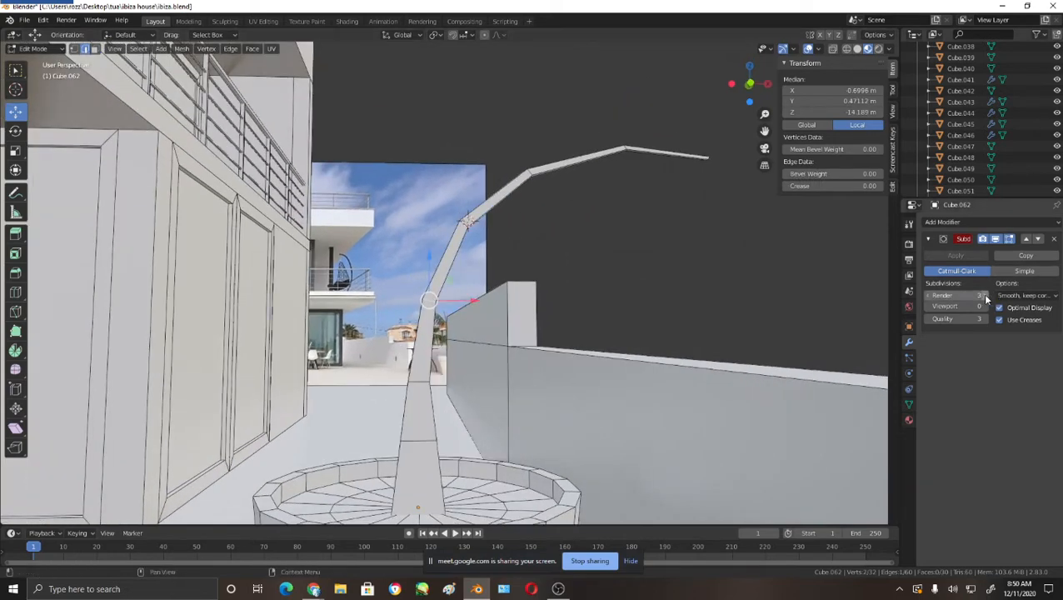
left_click(928, 295)
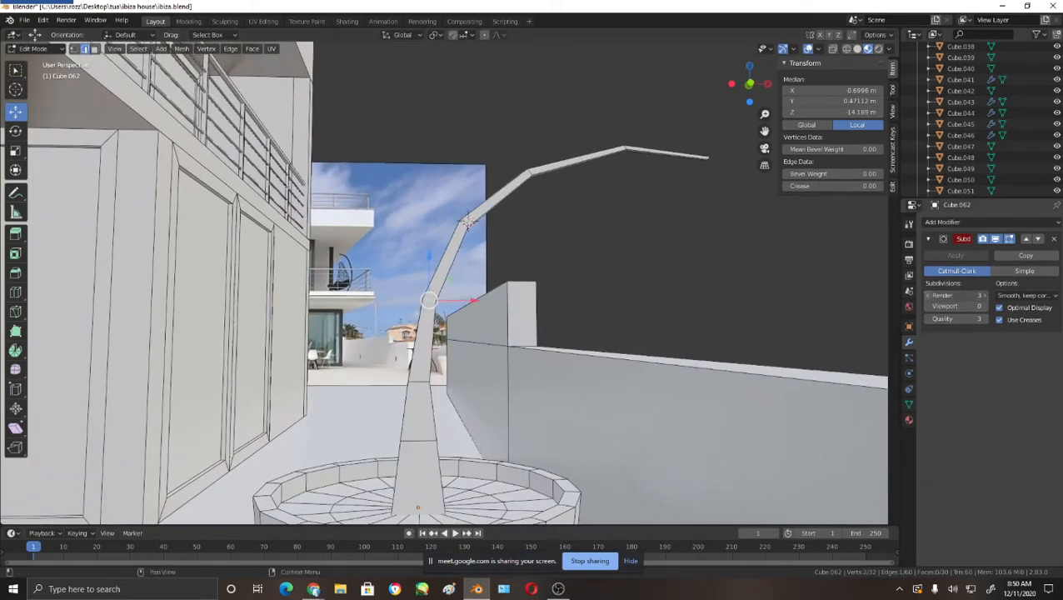
left_click(984, 307)
left_click(984, 308)
key("Tab")
middle_click_drag(647, 287, 581, 285)
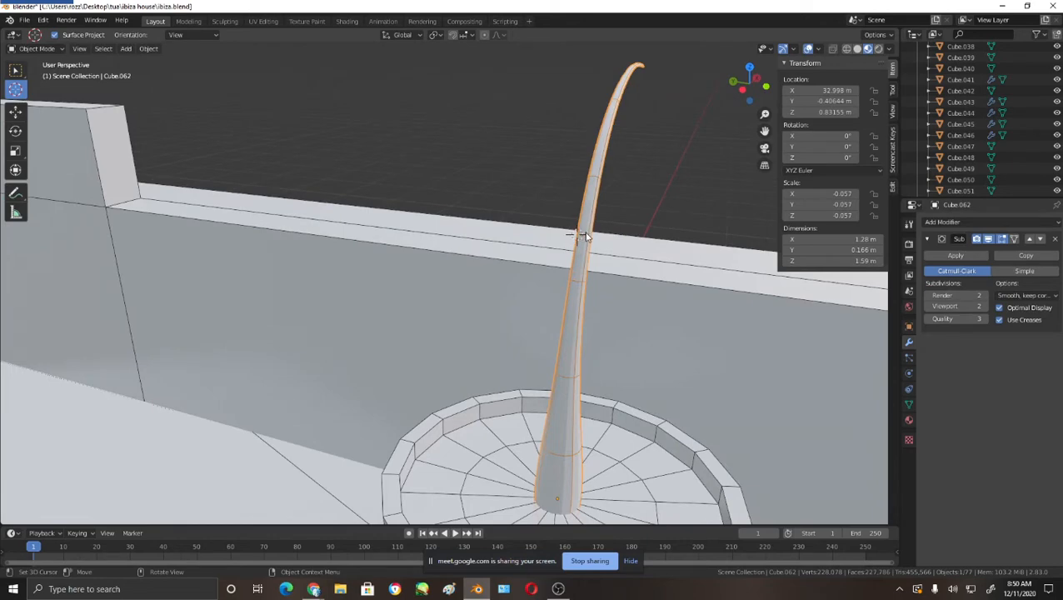
middle_click_drag(586, 236, 568, 219)
- Return to Edit Mode and set the modifier's viewport subdivisions to 0
key("Tab")
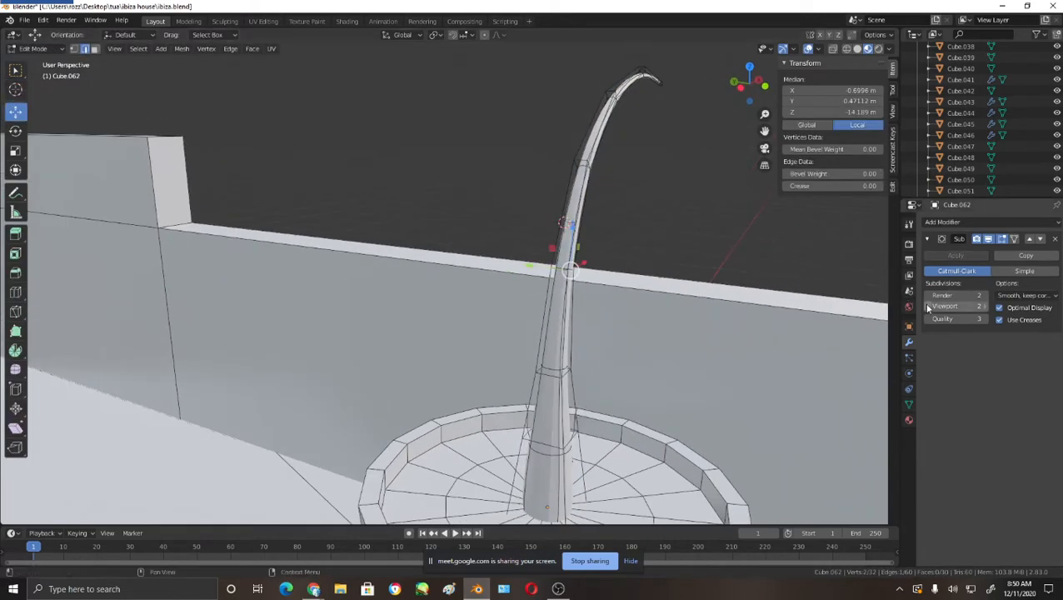
left_click(928, 307)
left_click(929, 308)
- Duplicate the long side edge of the trunk segment below the bend and place the copy just beside the trunk
middle_click_drag(517, 325, 545, 332)
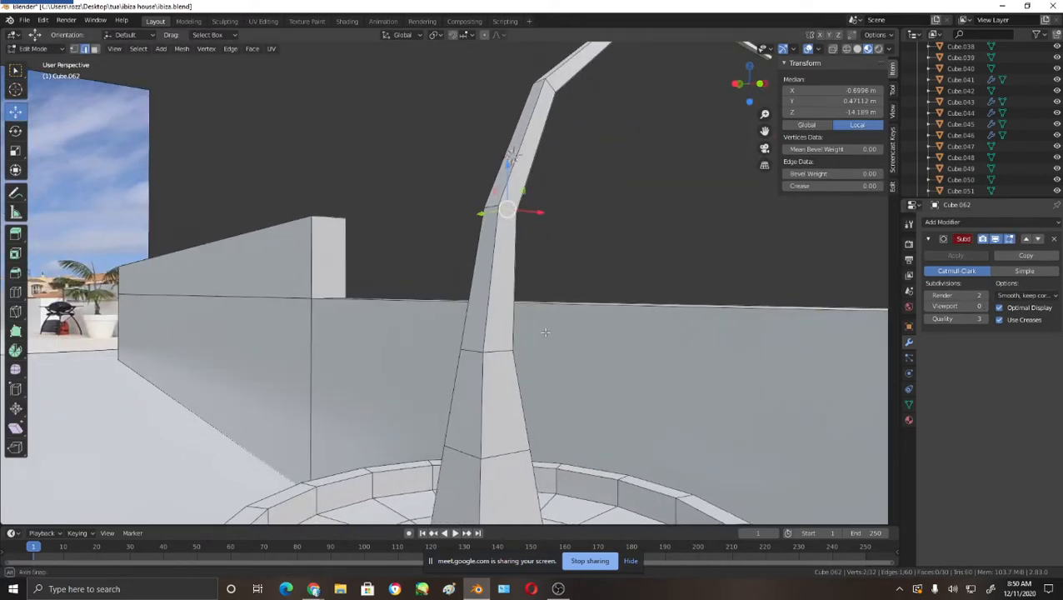
middle_click_drag(523, 275, 541, 274)
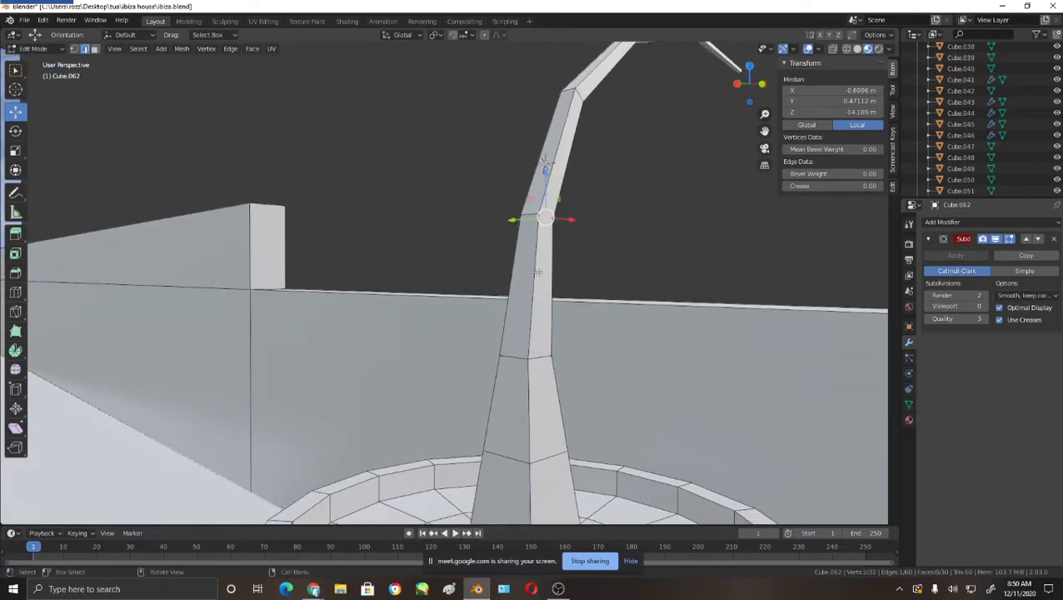
left_click(542, 275)
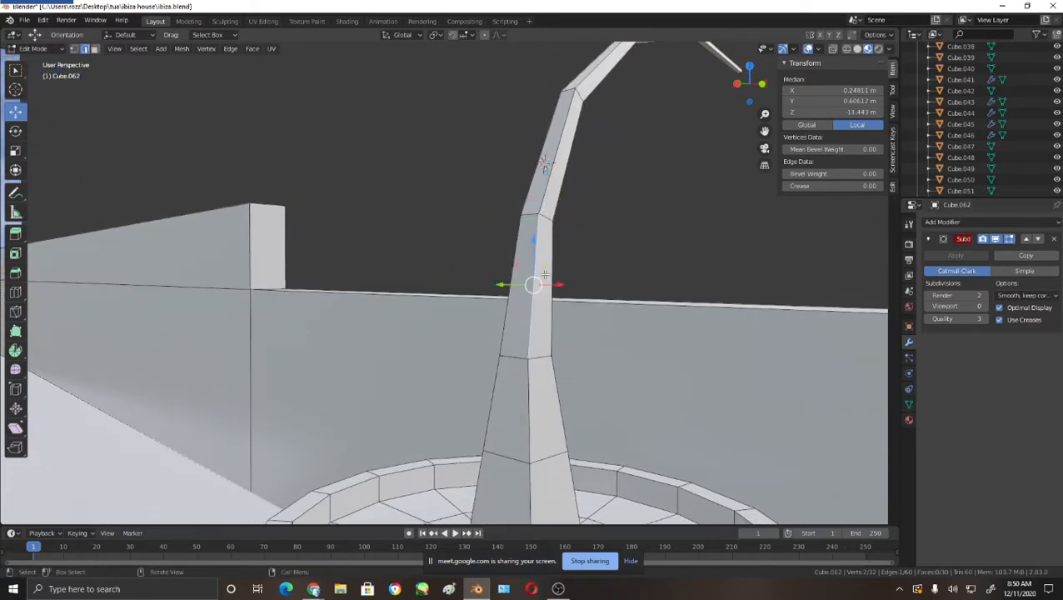
left_click(554, 242)
middle_click_drag(555, 241, 626, 275)
left_click(588, 228)
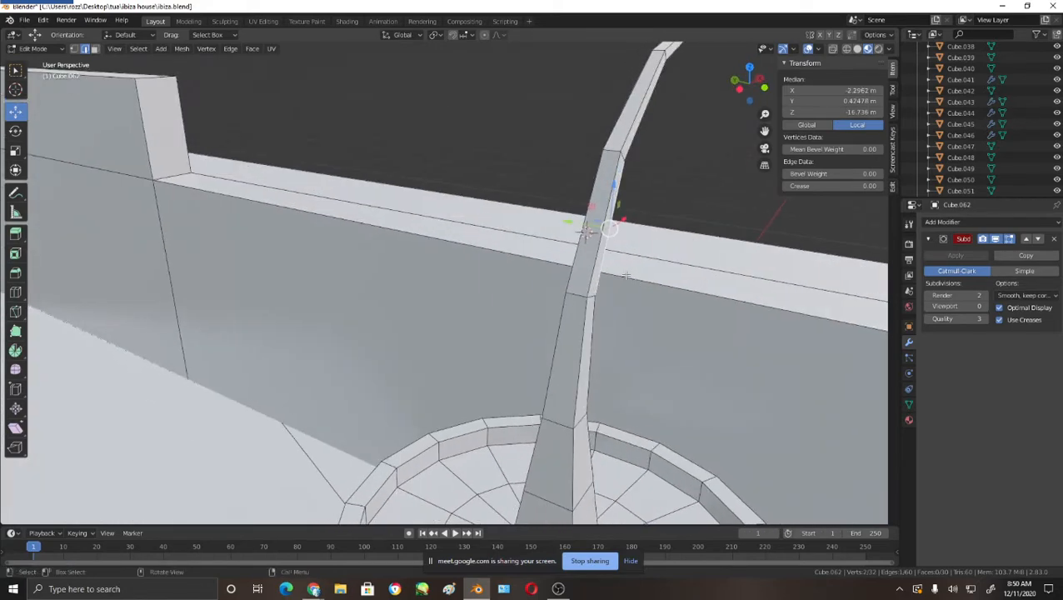
key("g")
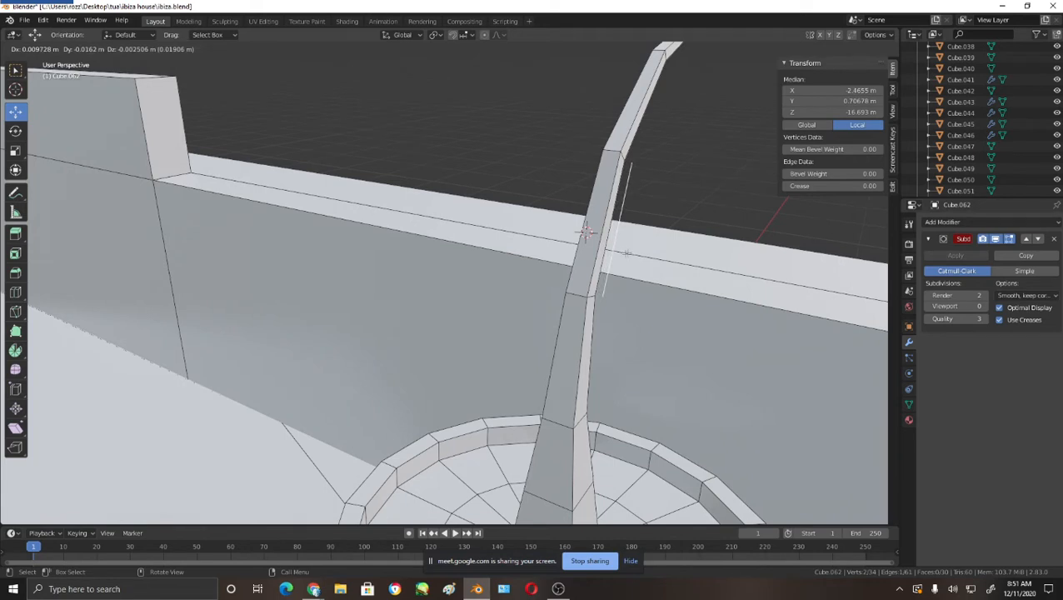
left_click(627, 252)
- Extrude the duplicated edge about 0.31 m away from the trunk and scale the new outer edge to 0.179
key("g")
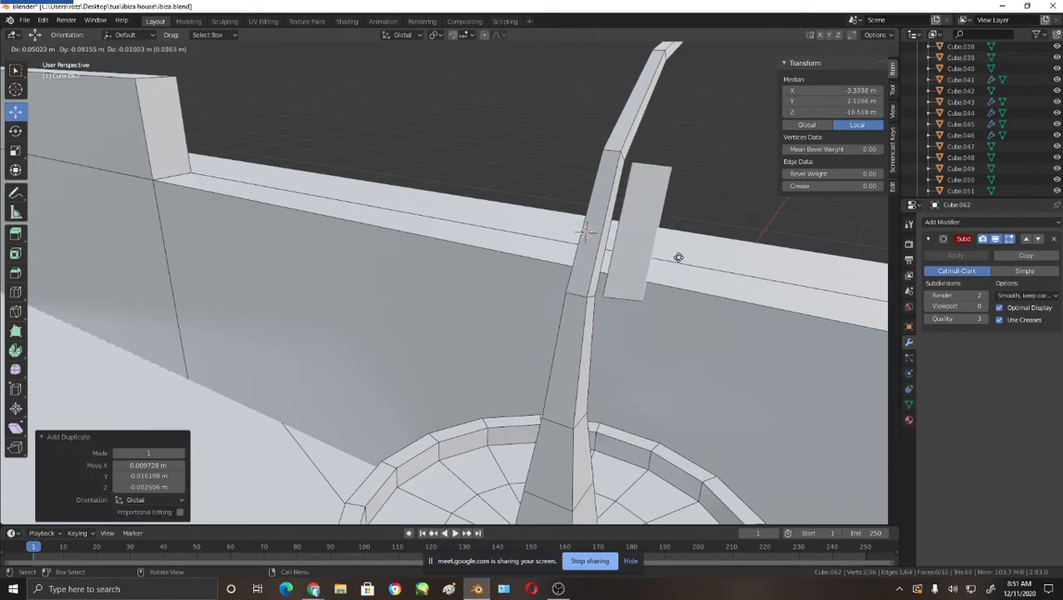
left_click(755, 272)
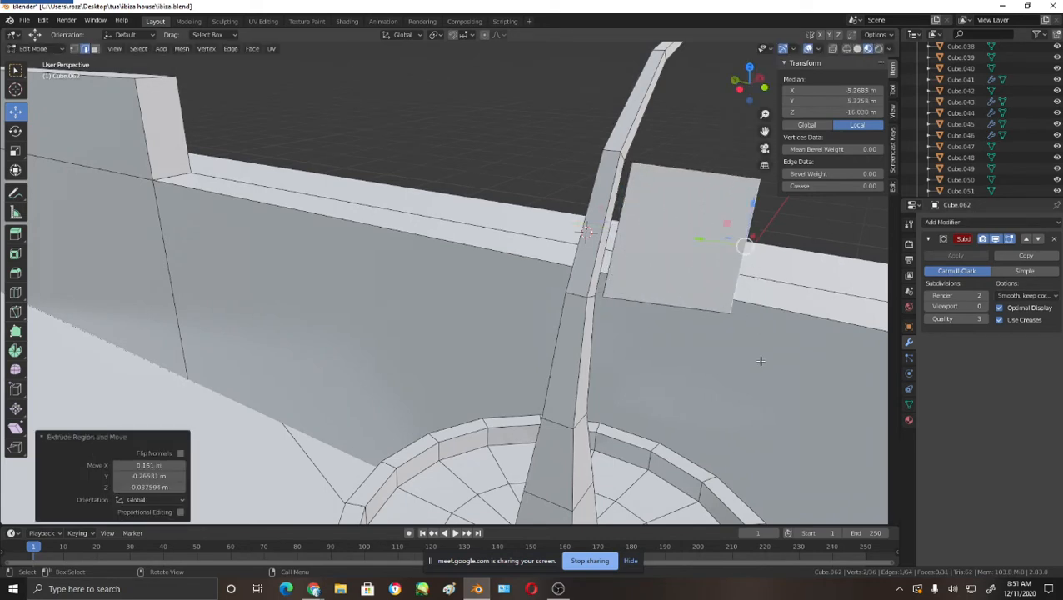
key("g")
left_click(745, 267)
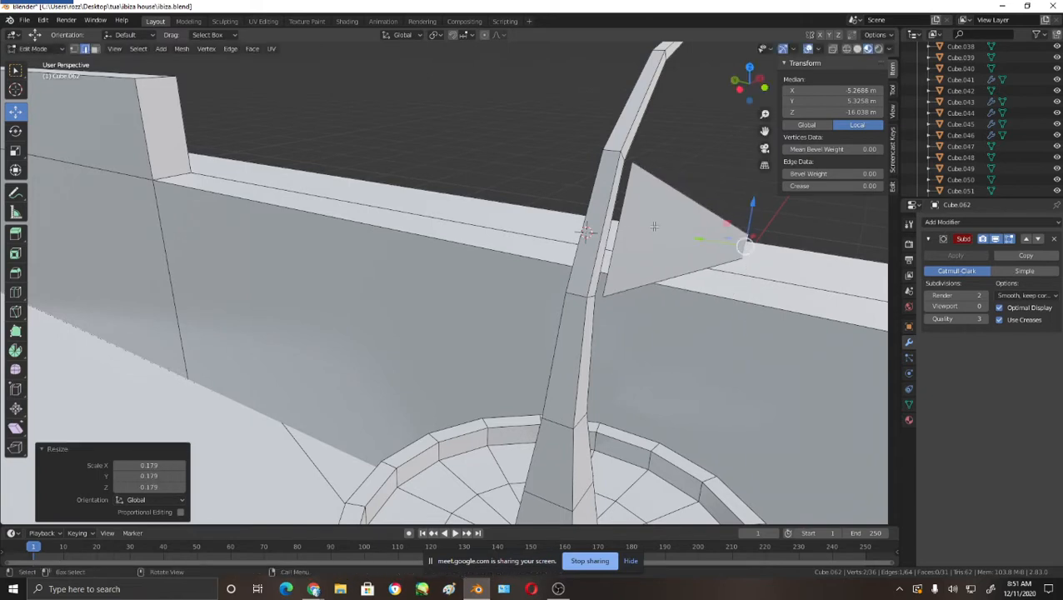
- Scale the leaf face's edge nearest the trunk to 0.075 so the base of the leaf is narrow
left_click(617, 231)
key("s")
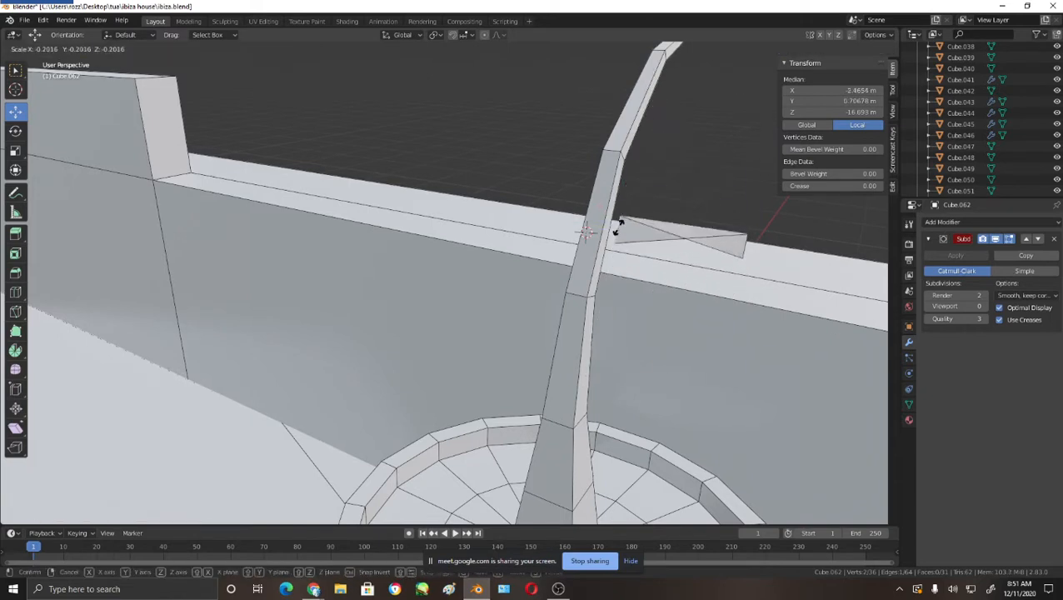
left_click(616, 230)
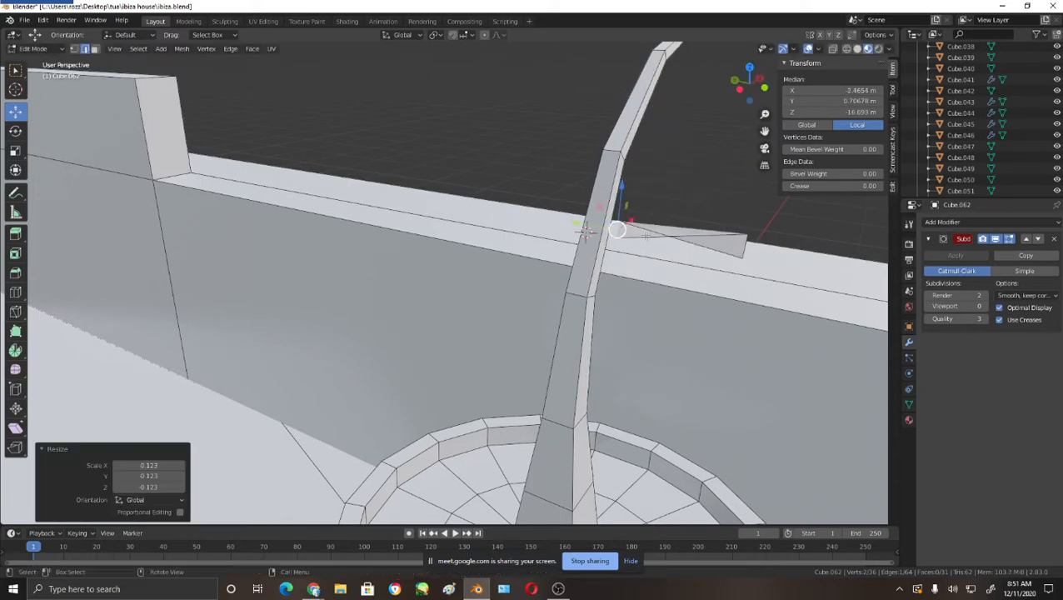
key("ctrl+z")
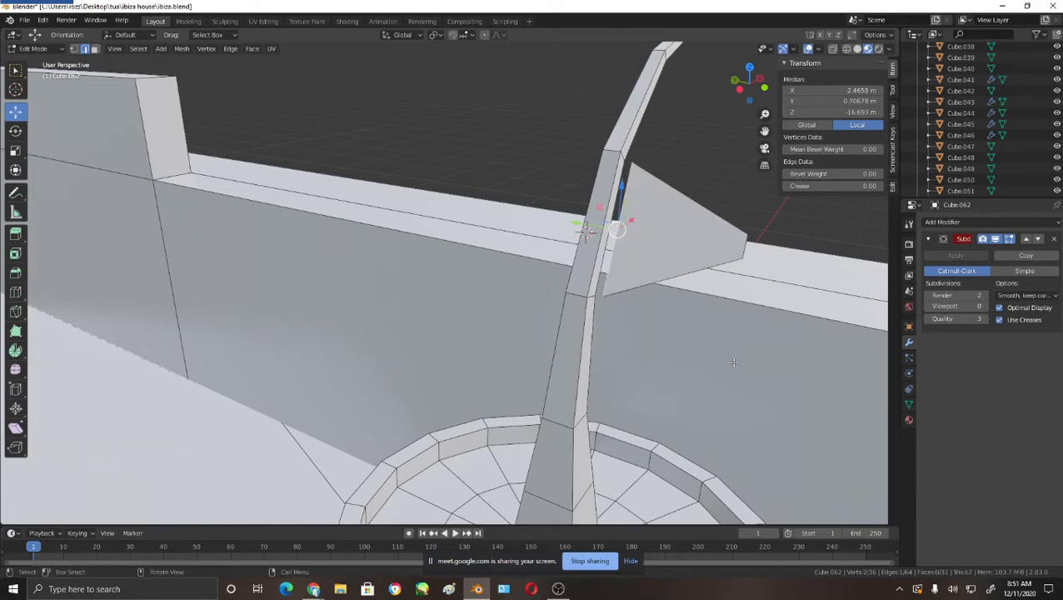
key("s")
left_click(626, 233)
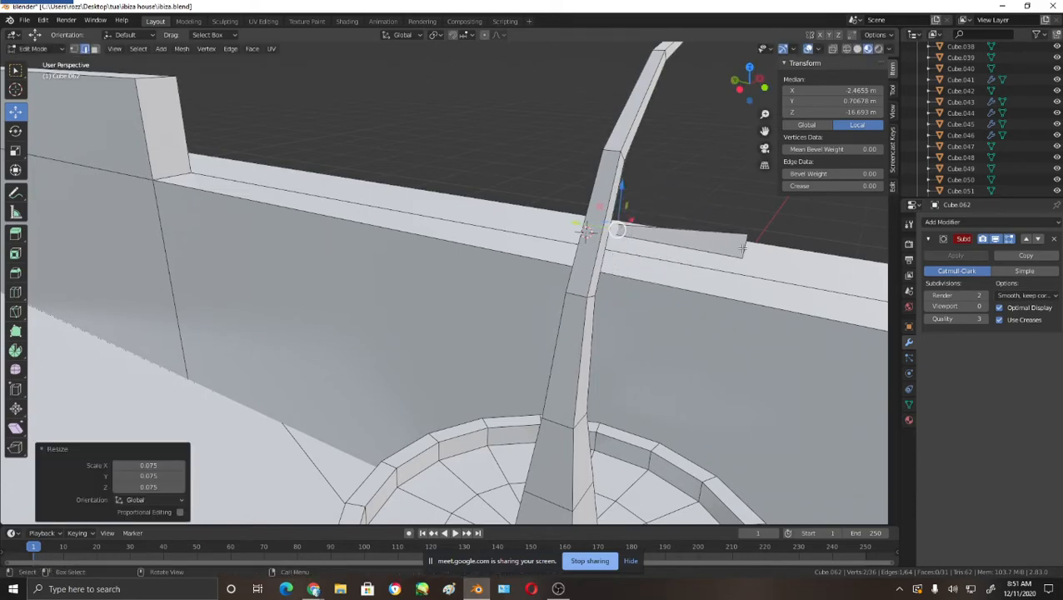
- Move the leaf's outer edge about 0.074 m along Y toward the trunk and scale it to 1.076
middle_click_drag(743, 248, 618, 272)
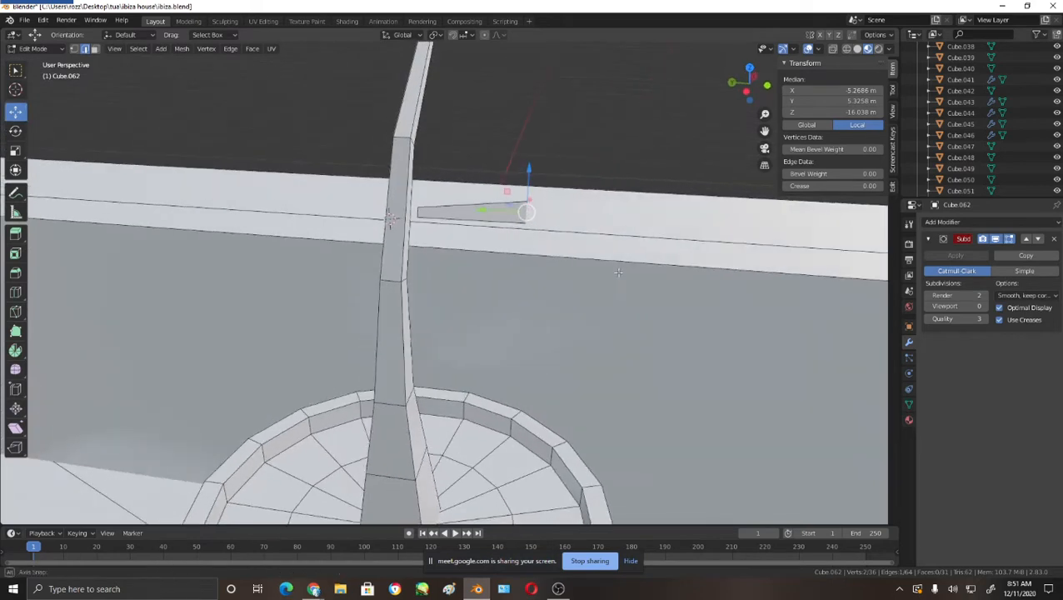
left_click_drag(491, 213, 460, 210)
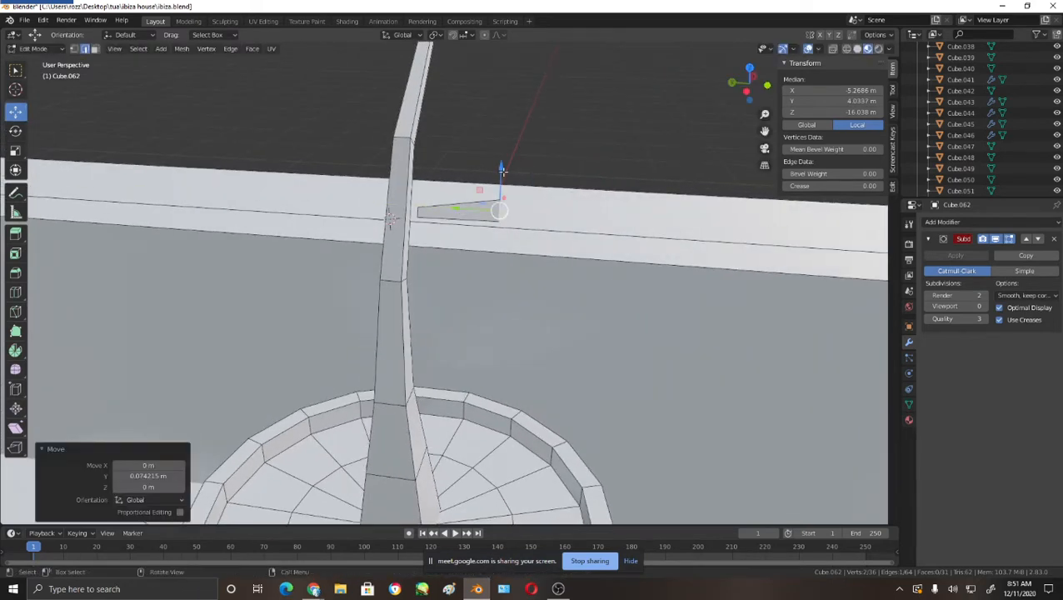
key("s")
left_click(544, 237)
- Extrude the leaf outward by two segments of about 0.21 m and 0.25 m, and scale the end edge to 0.669
key("e")
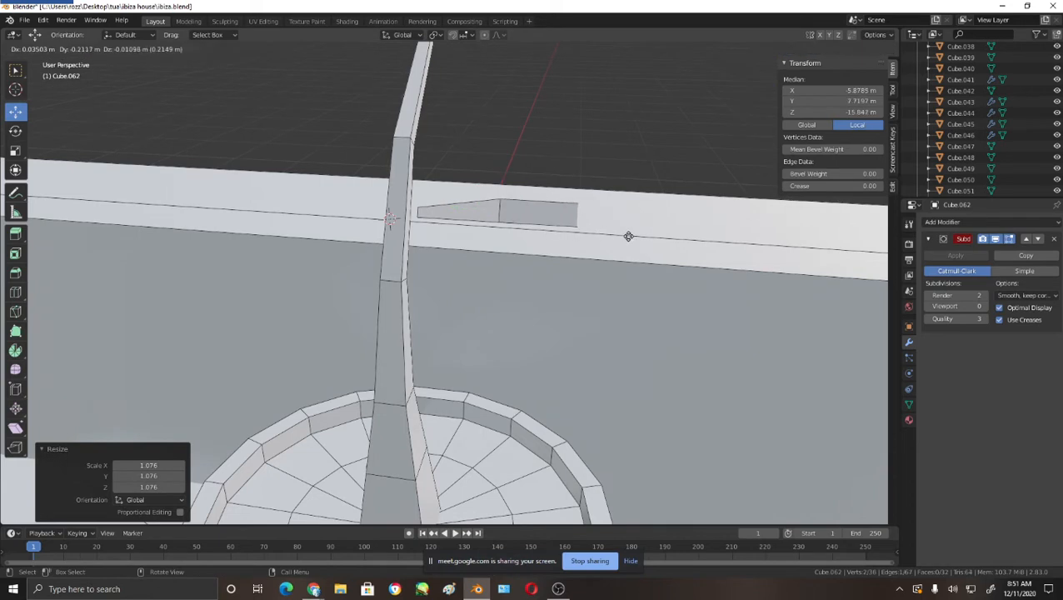
left_click(629, 237)
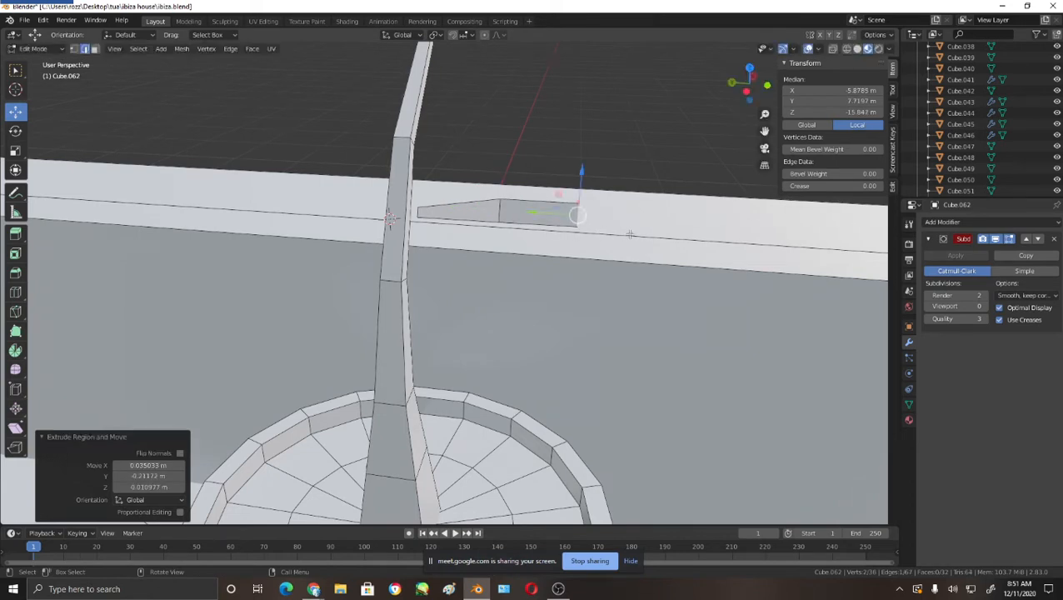
key("e")
left_click(736, 287)
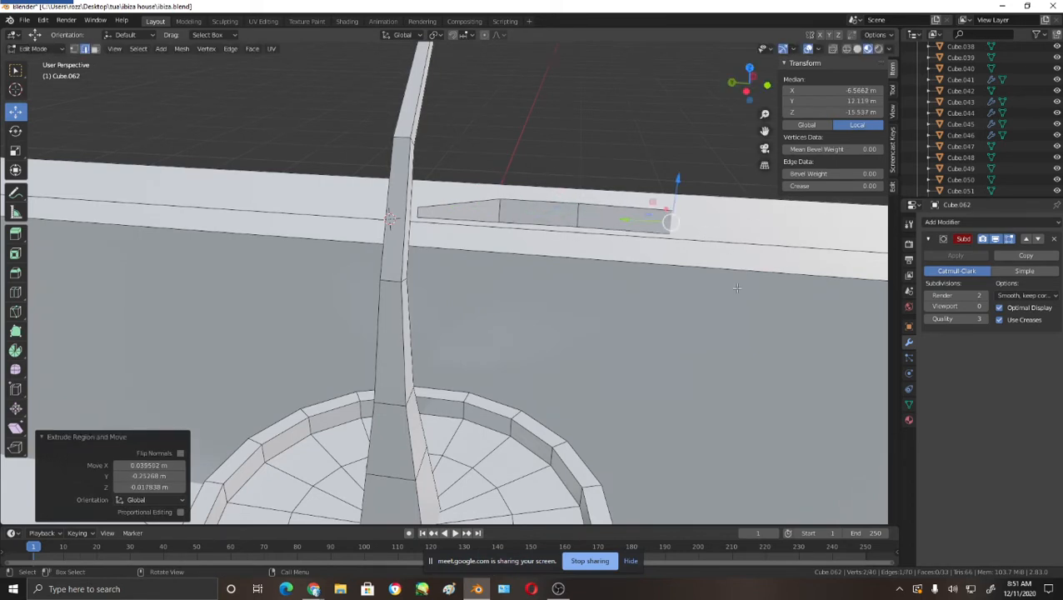
key("s")
left_click(727, 279)
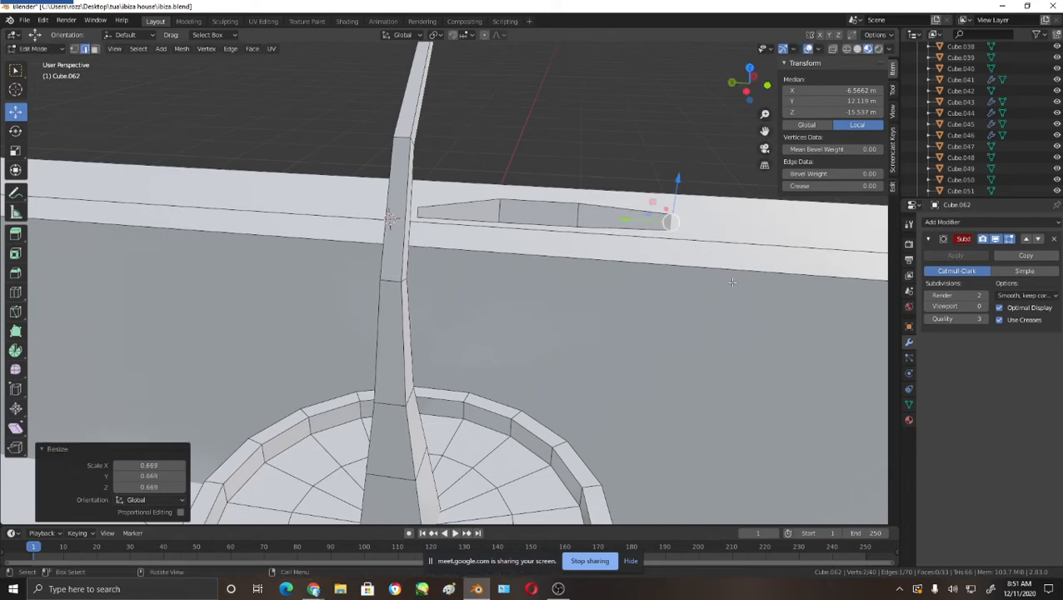
- Extrude a tip segment about 0.25 m long from the leaf's end and scale its edge down to a narrow point
key("e")
left_click(823, 290)
key("s")
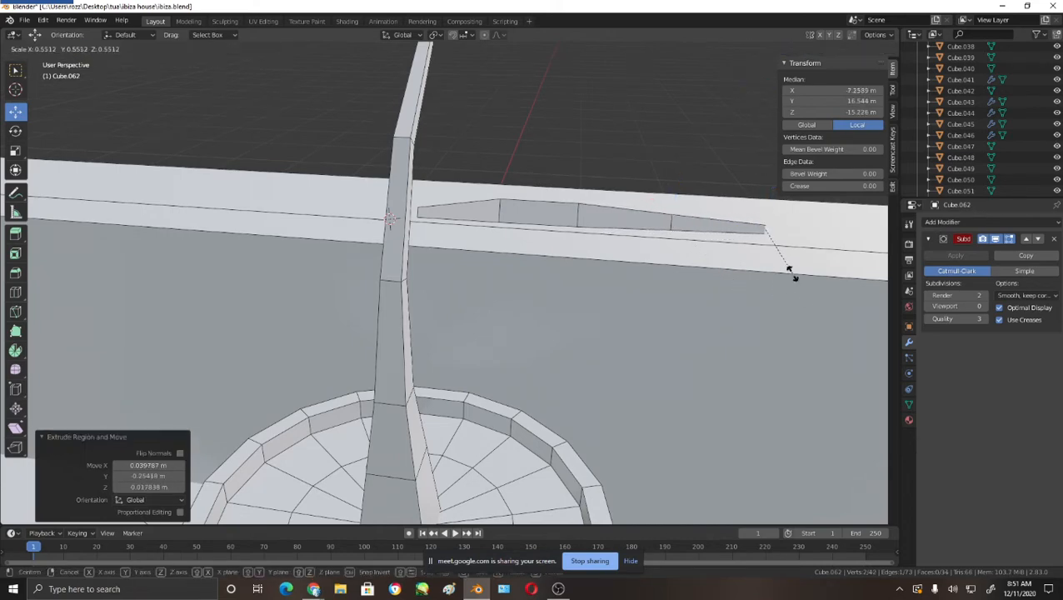
left_click(778, 255)
- Move the leaf's base edge along X away from the trunk to reduce the sharp kink in the first segment
middle_click_drag(777, 255, 622, 235)
middle_click_drag(517, 229, 420, 237)
left_click(452, 236)
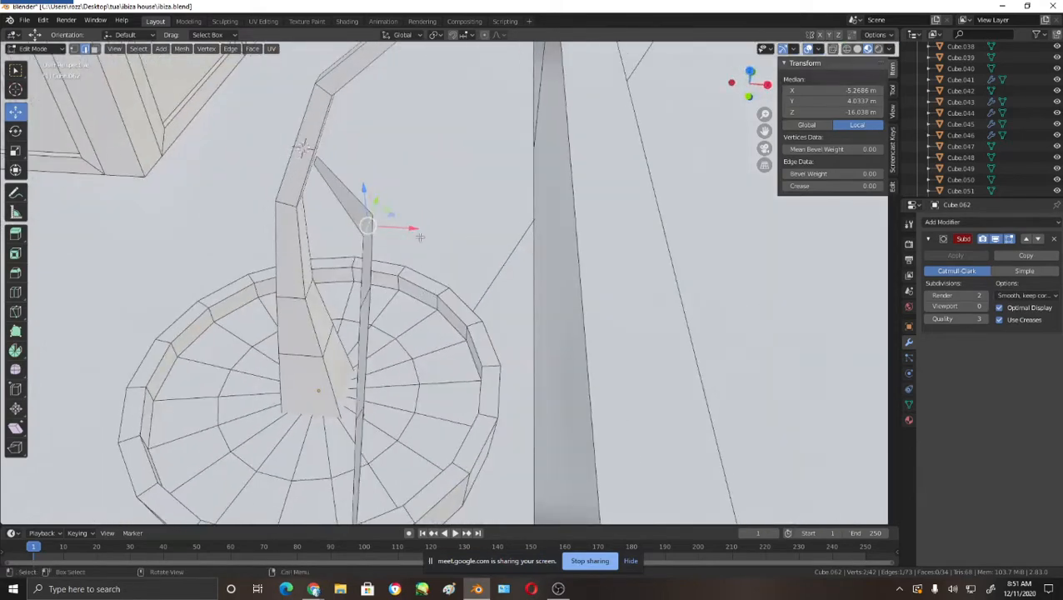
left_click(315, 158)
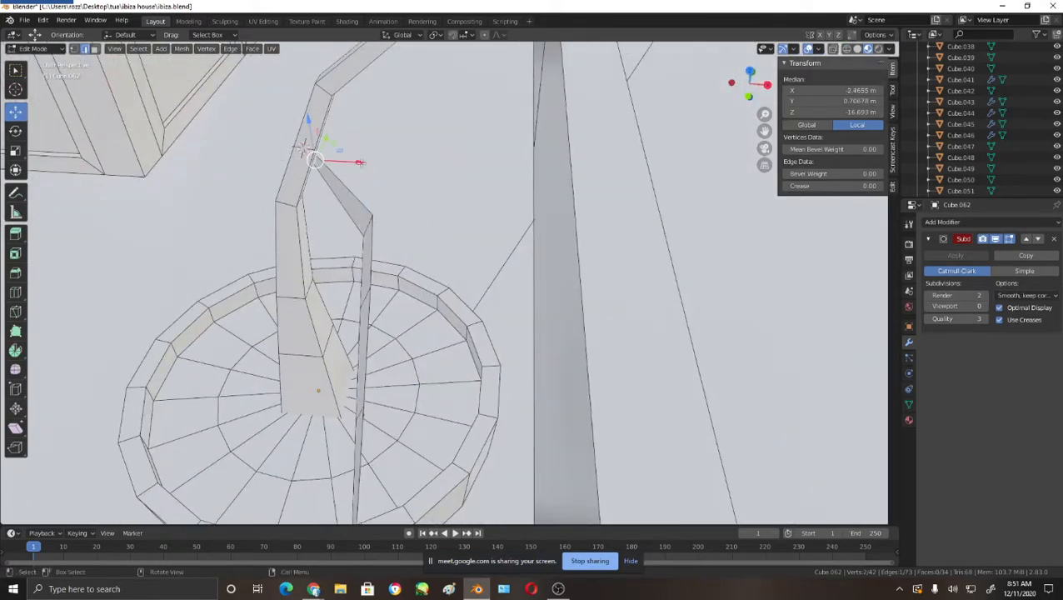
key("g")
key("x")
left_click(448, 190)
- Shift the leaf's third and fourth cross edges about 0.03 m each along X to smooth its curve
middle_click_drag(448, 190, 424, 318)
key("g")
key("x")
left_click(429, 325)
key("g")
key("x")
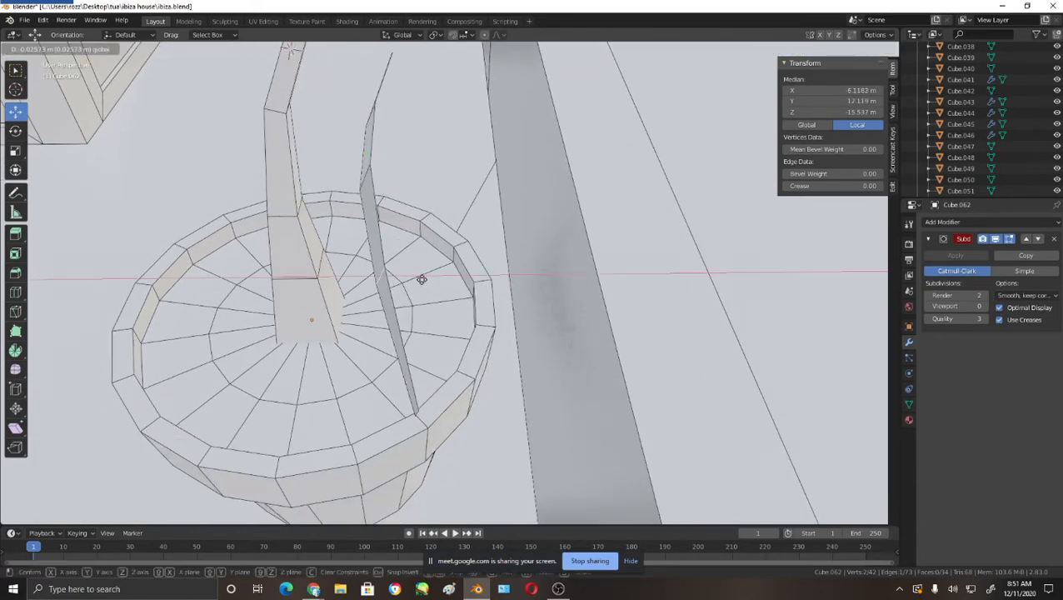
left_click(417, 280)
- Lower the leaf's base edge about 0.034 m along Z to centre it on the first segment
middle_click_drag(417, 280, 510, 357)
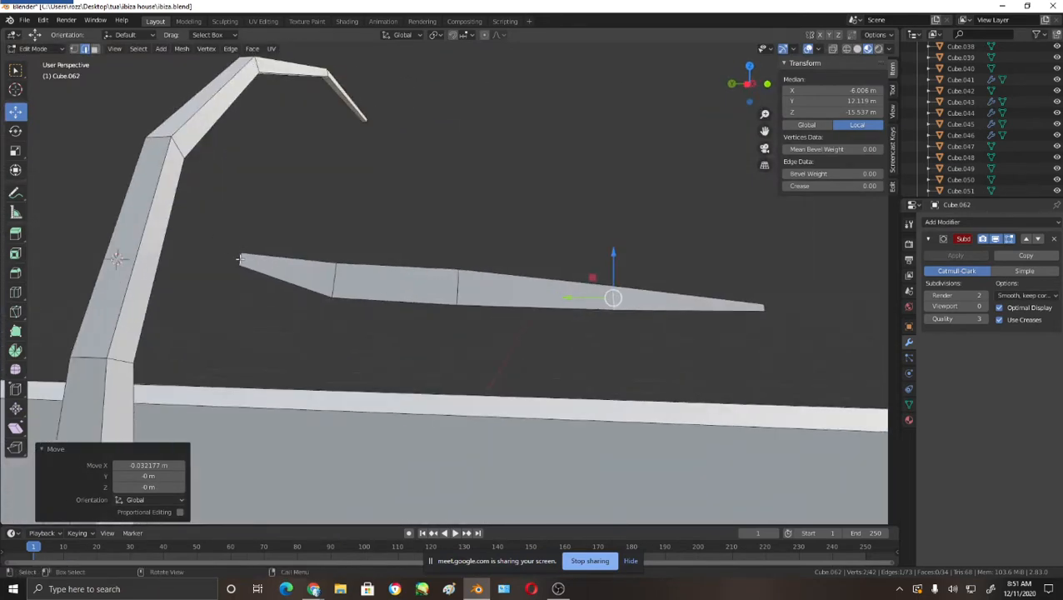
left_click(240, 258)
key("g")
key("z")
left_click(235, 234)
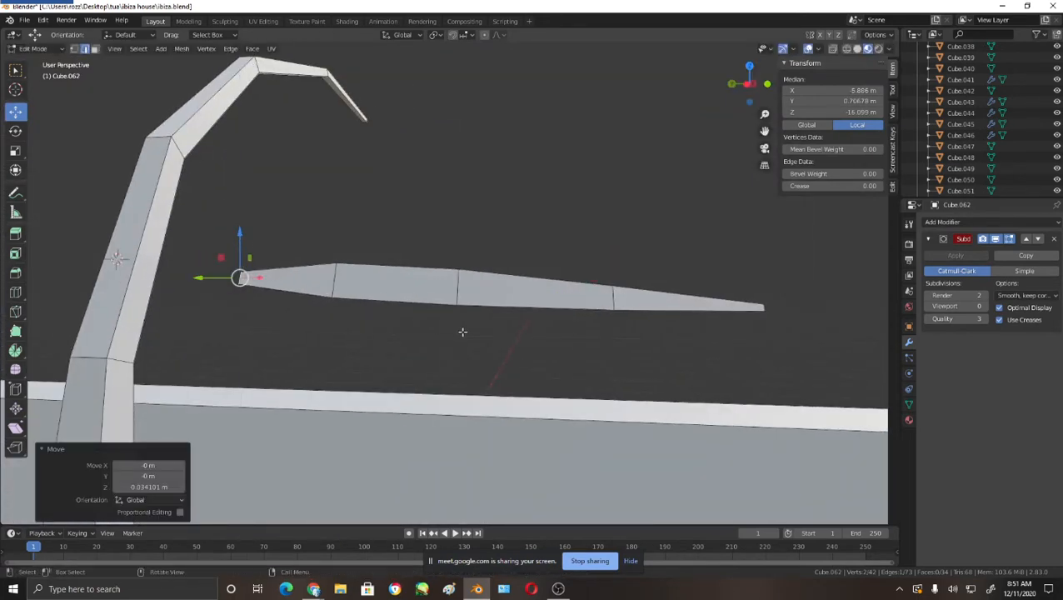
- In right orthographic view, raise the leaf's tip edge about 0.049 m to level it with the base
key("KP_3")
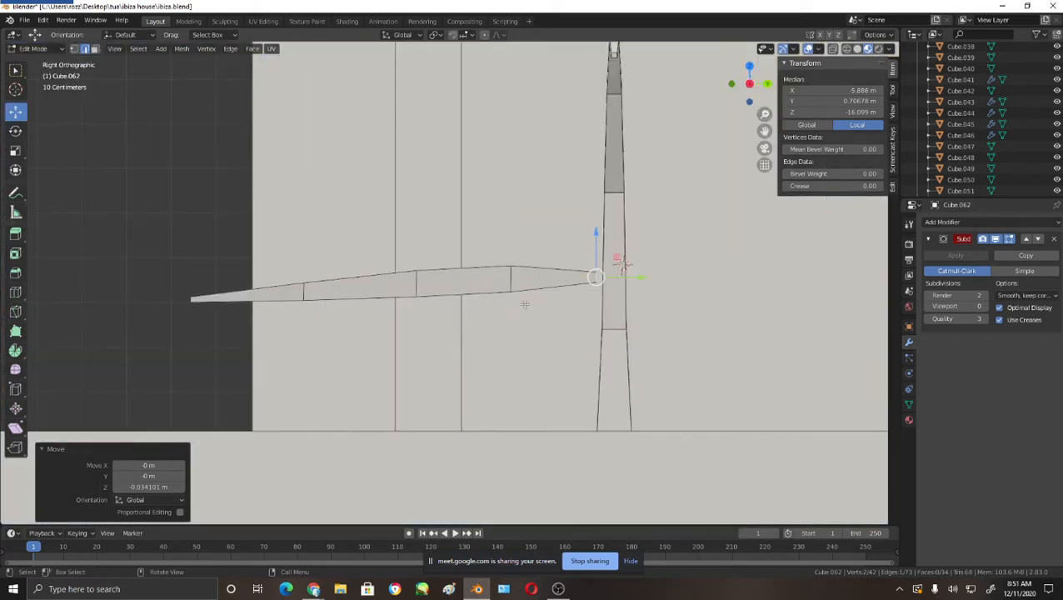
left_click(192, 299)
key("g")
left_click(191, 279)
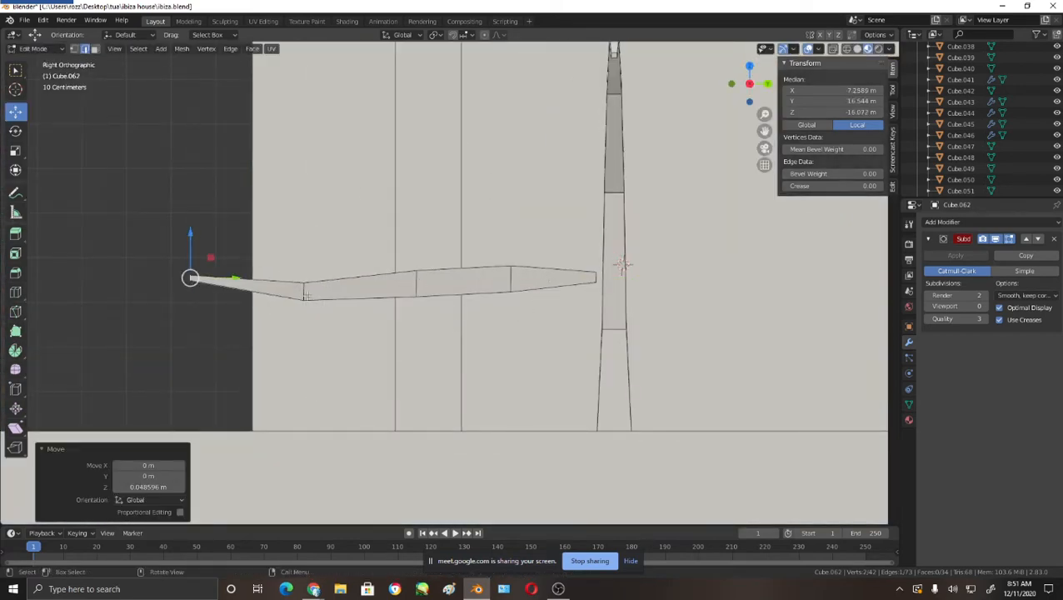
- Raise the cross edge next to the tip about 0.035 m and the middle one about 0.015 m along Z
left_click(305, 290)
key("g")
key("z")
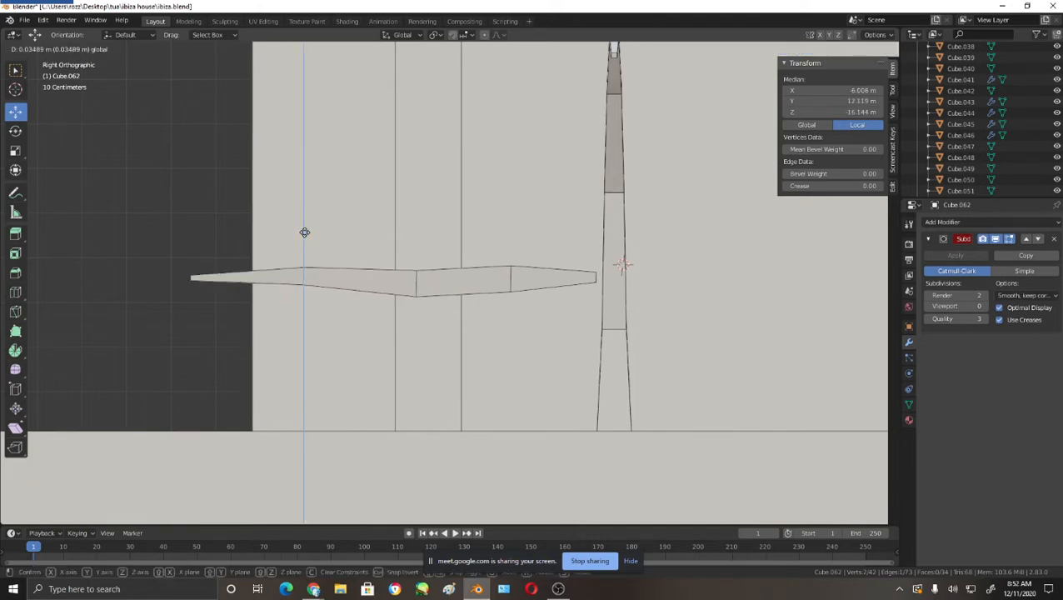
left_click(304, 234)
left_click(417, 280)
key("g")
key("z")
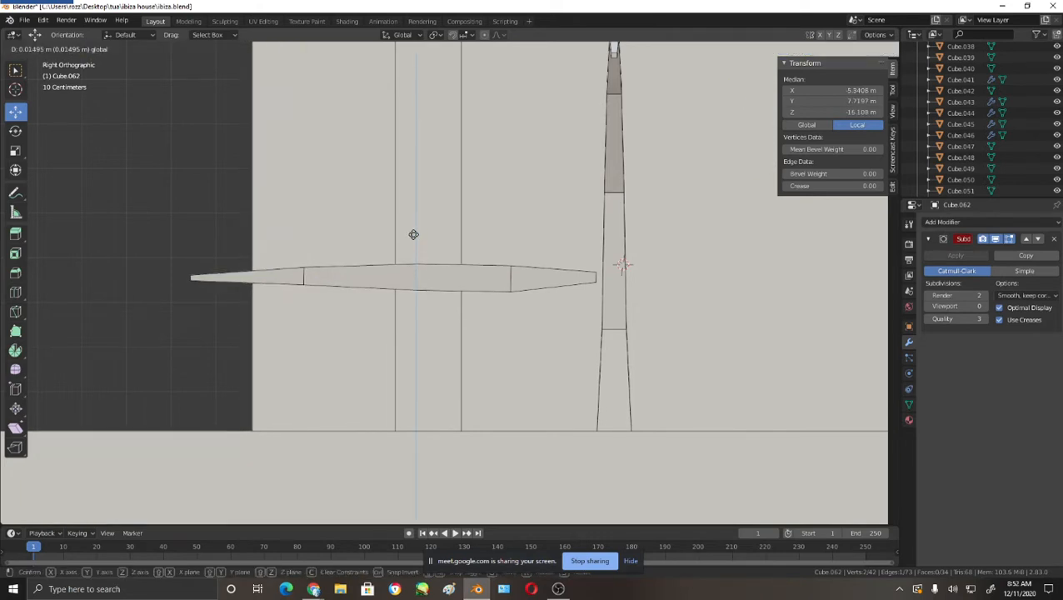
left_click(415, 235)
- Lower the leaf's base edge slightly along Z and shift its middle cross edge along Y toward the tip
left_click(597, 277)
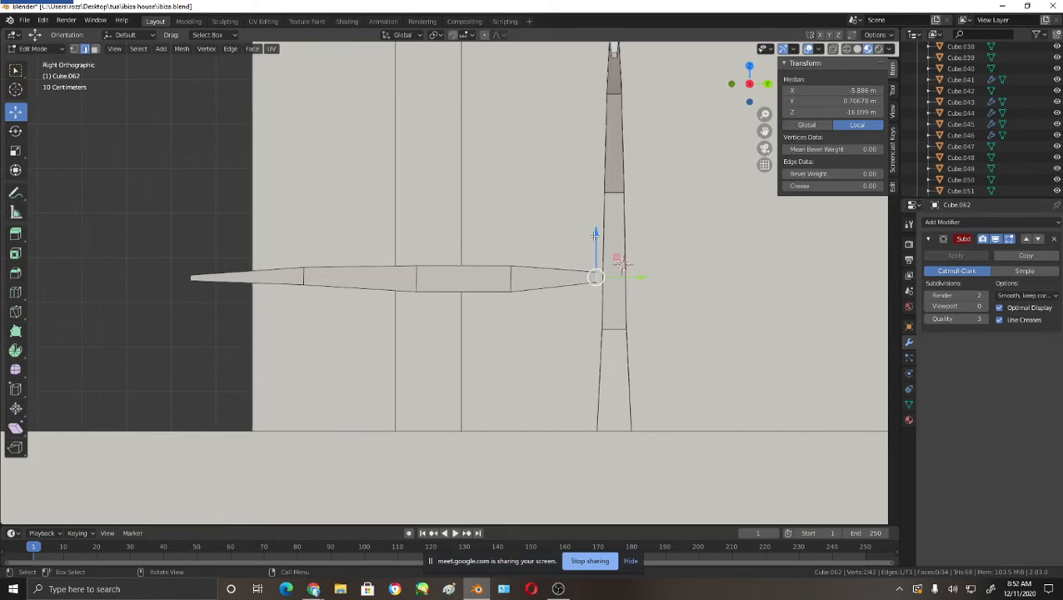
left_click_drag(595, 236, 586, 242)
left_click(416, 278)
key("g")
key("y")
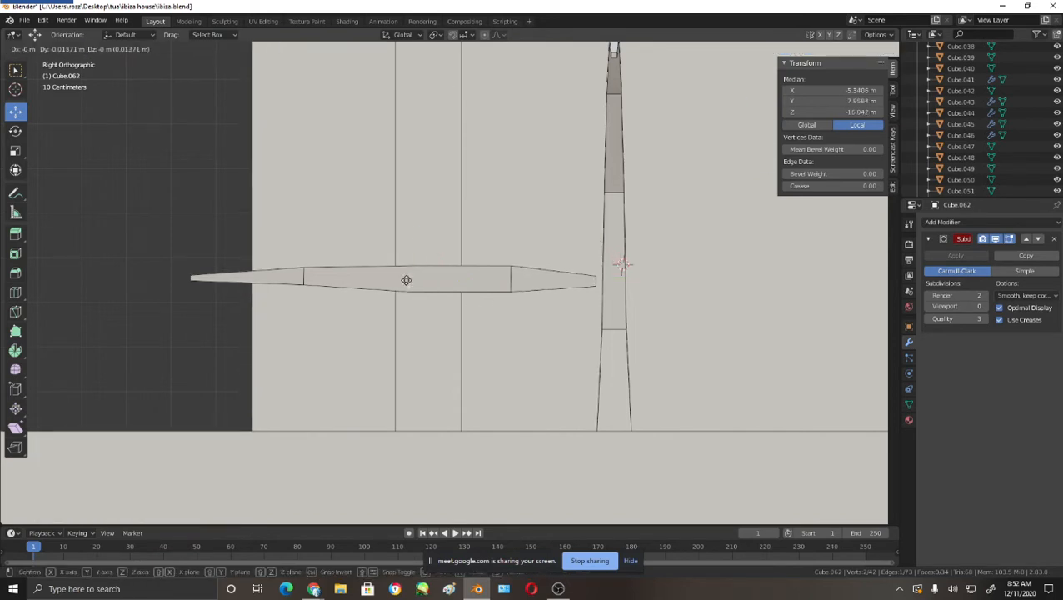
left_click(382, 281)
- Shift the cross edge next to the tip about -0.019 m along Y and -0.005 m along Z, and nudge the middle one about 0.001 m along Y
left_click(302, 277)
key("g")
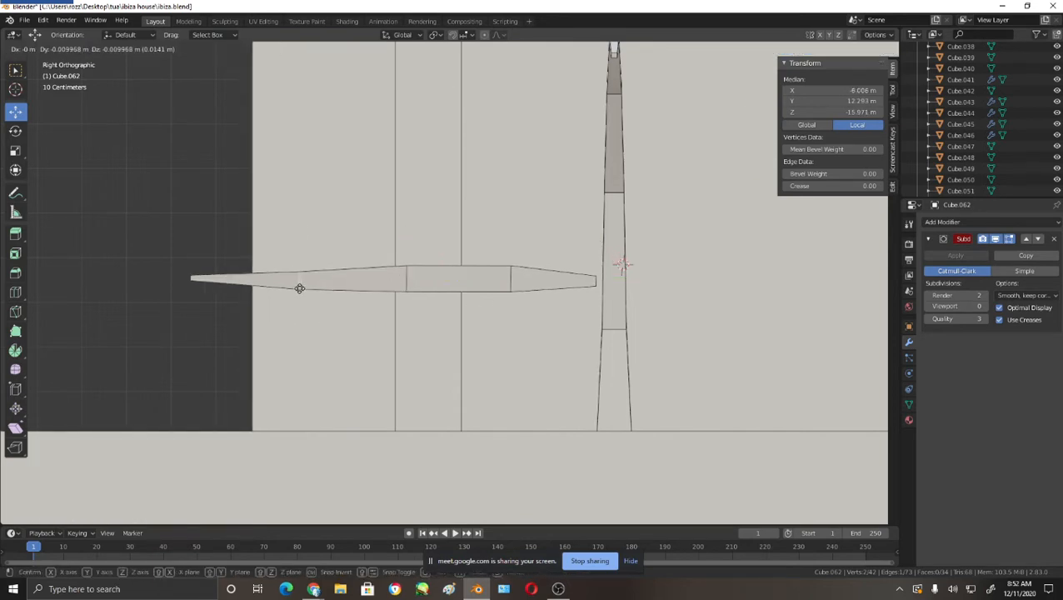
left_click(294, 287)
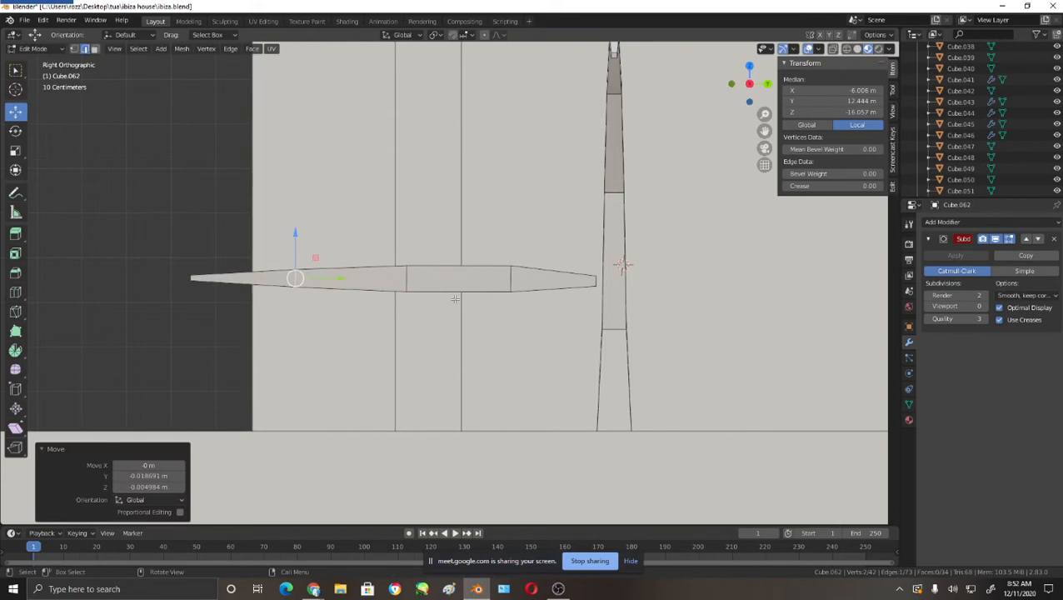
left_click(406, 276)
key("g")
left_click(406, 275)
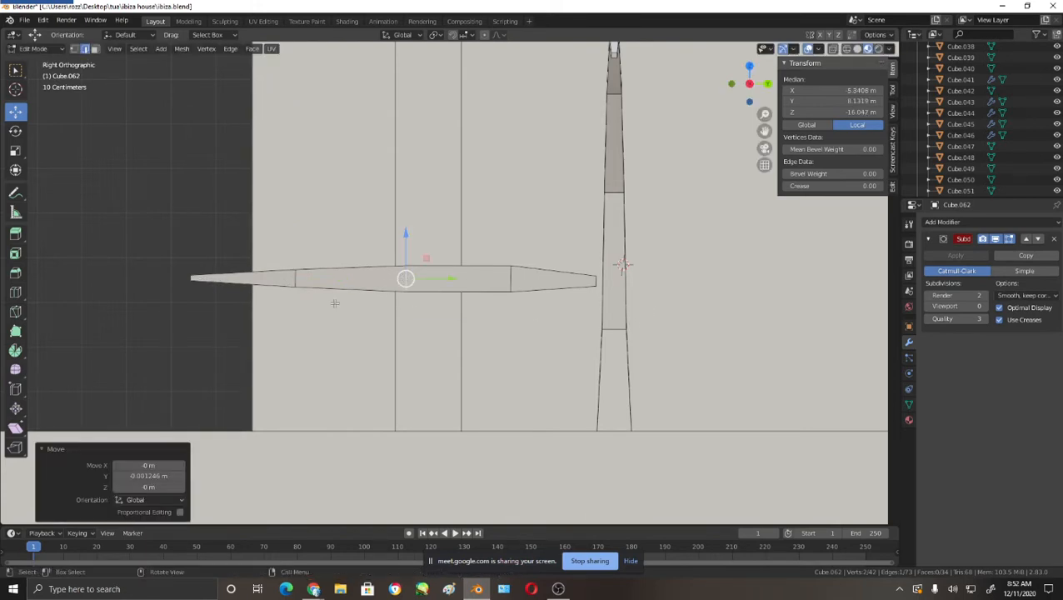
- Shift the leaf's inner cross edges along X: the middle slightly, the one next to the tip about 0.033 m, the one next to the base about 0.024 m
middle_click_drag(335, 302, 567, 466)
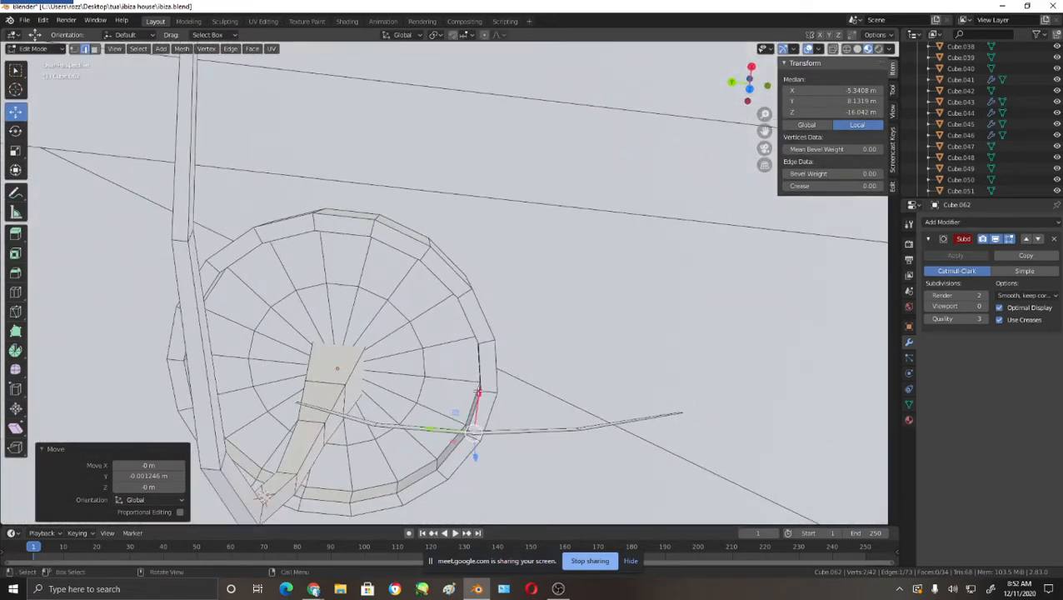
left_click_drag(480, 391, 474, 407)
middle_click_drag(595, 451, 558, 414)
left_click(572, 426)
left_click(564, 417)
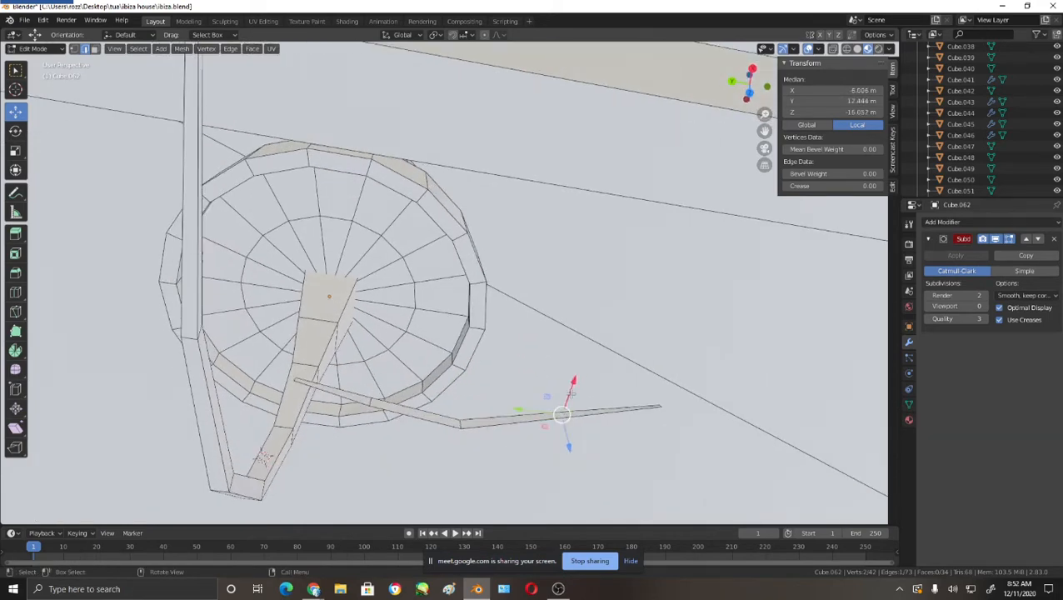
left_click_drag(572, 383, 567, 398)
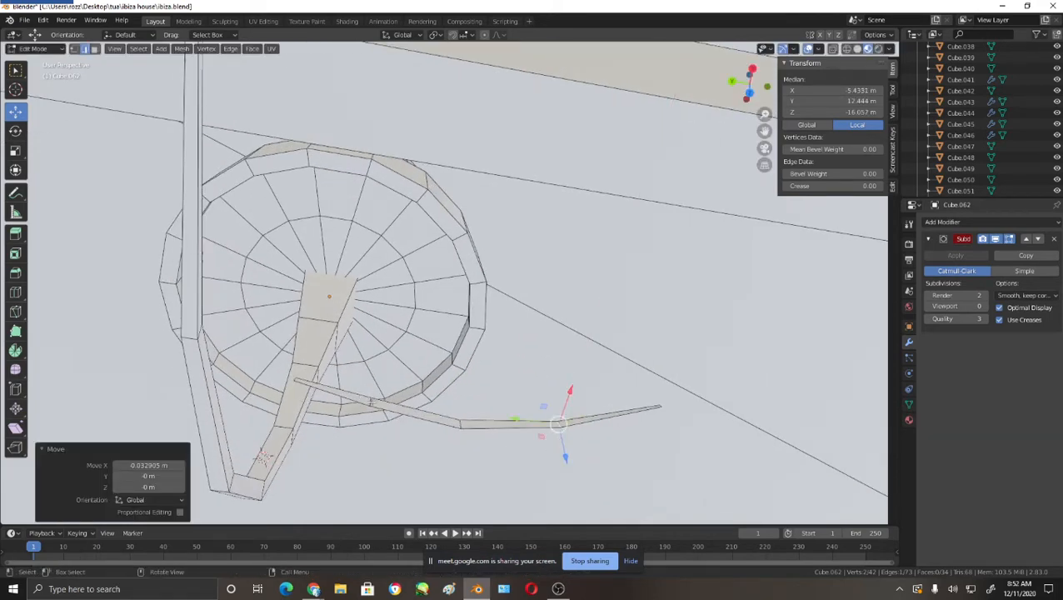
left_click(373, 402)
left_click_drag(378, 373, 372, 382)
- Add one centred lengthwise loop cut along the leaf and shift it about 0.01 m along X to form a crease
middle_click_drag(477, 373, 410, 300)
key("ctrl+r")
left_click(399, 299)
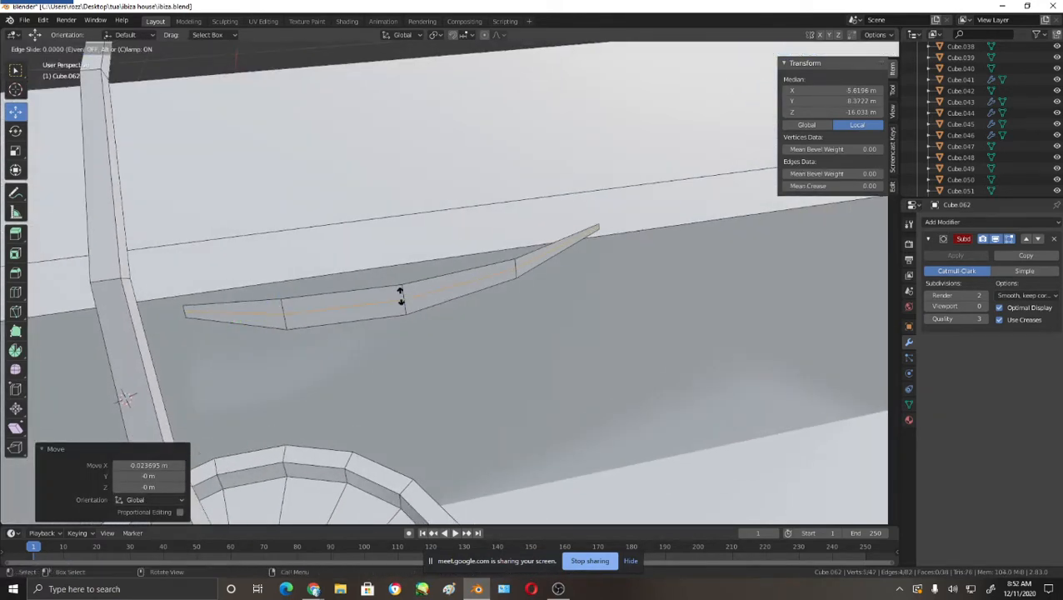
left_click(400, 297)
middle_click_drag(400, 295, 442, 250)
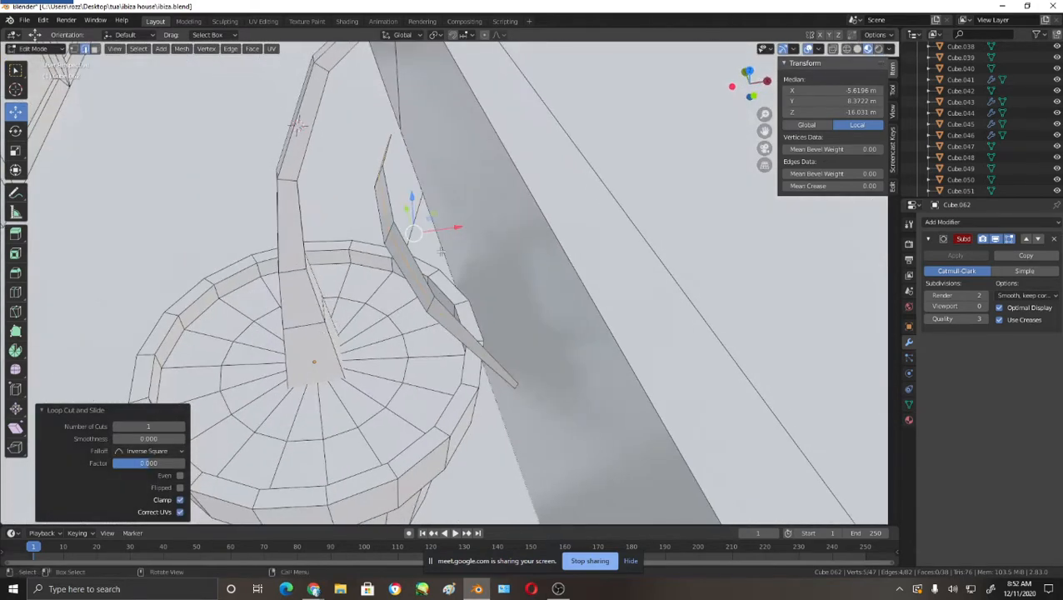
left_click_drag(458, 227, 468, 230)
middle_click_drag(468, 230, 515, 288)
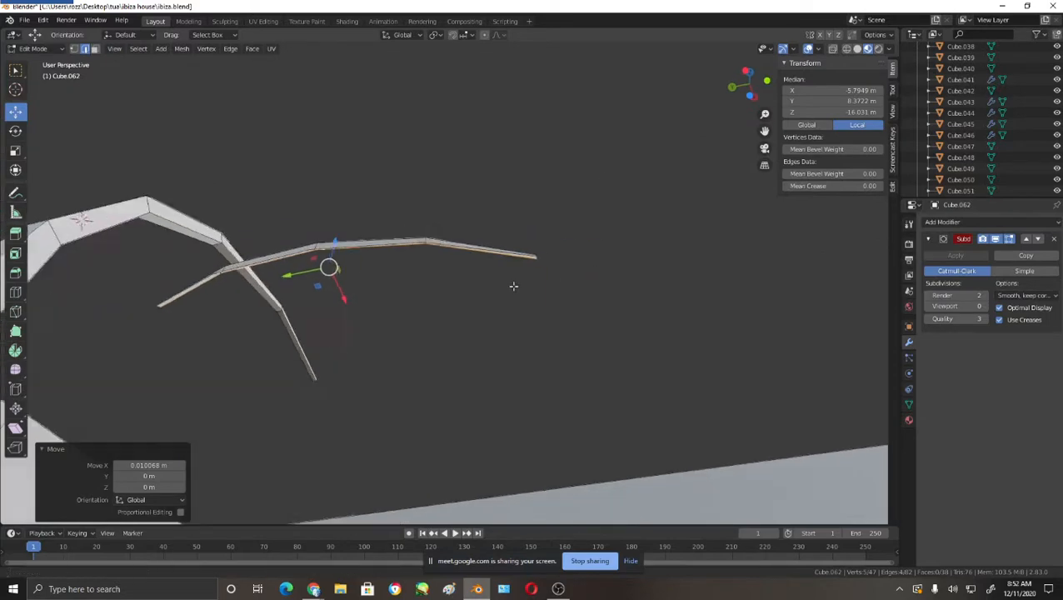
- Select the two outer vertices at the leaf's tip and move them about 0.008 m along X
scroll(511, 295, "up", 4)
middle_click_drag(606, 232, 539, 332)
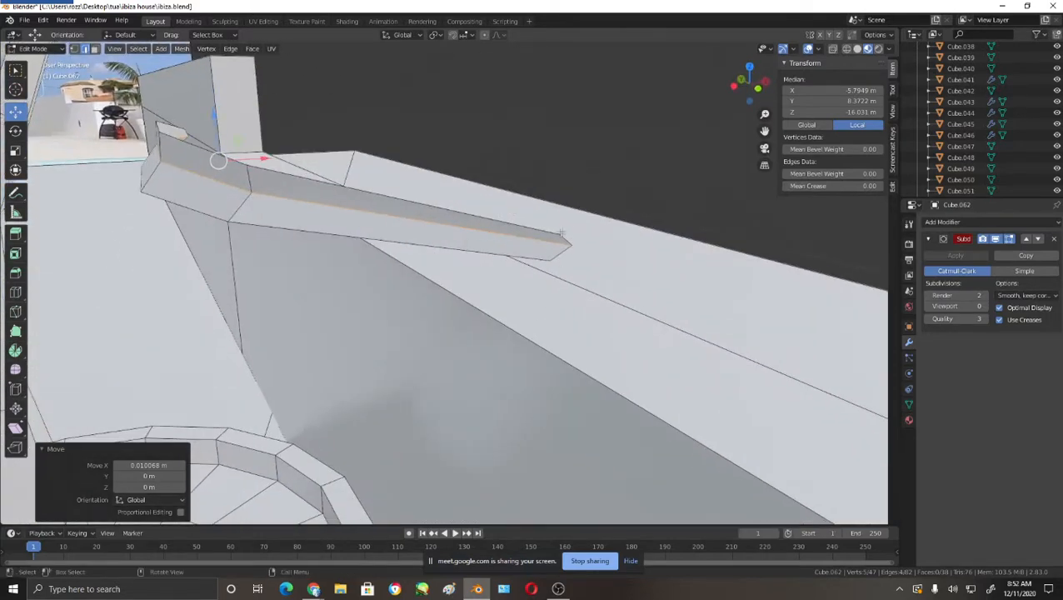
key("1")
left_click(559, 235)
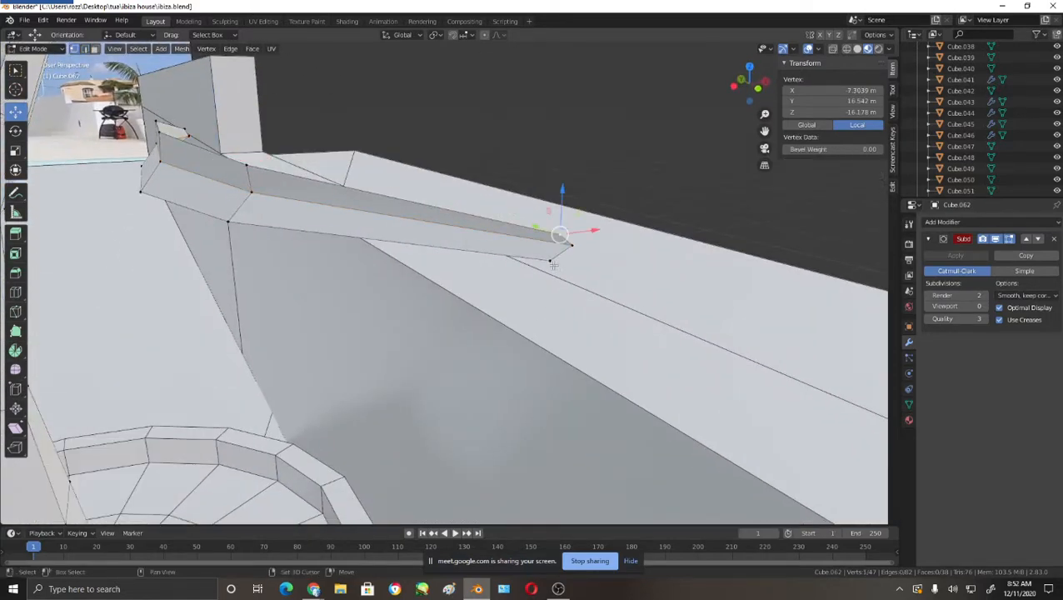
left_click(551, 263, "shift")
middle_click_drag(553, 265, 508, 272)
left_click_drag(538, 252, 556, 251)
- Pull the tip's outer vertices back toward the leaf along Y in right orthographic view, and shift them about 0.009 m back along X
middle_click_drag(536, 250, 633, 249)
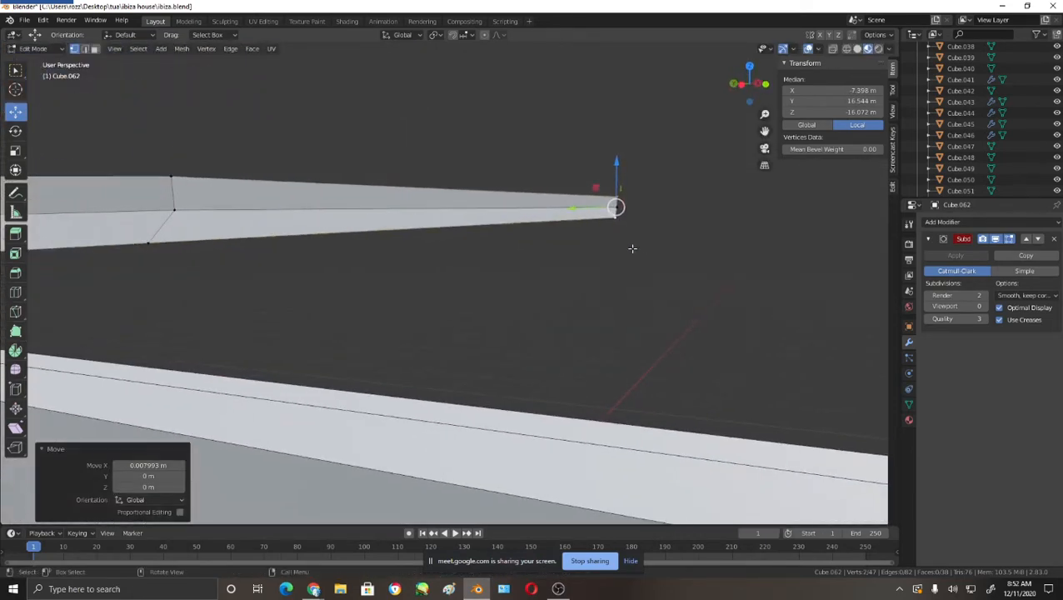
key("KP_3")
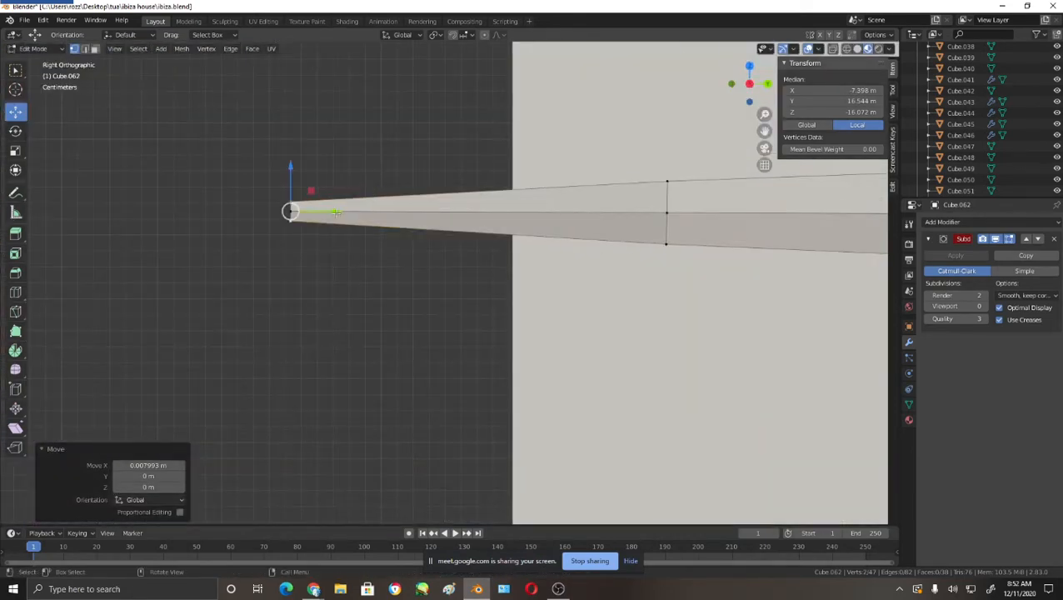
left_click_drag(335, 212, 375, 211)
middle_click_drag(445, 261, 480, 219)
left_click_drag(466, 210, 440, 209)
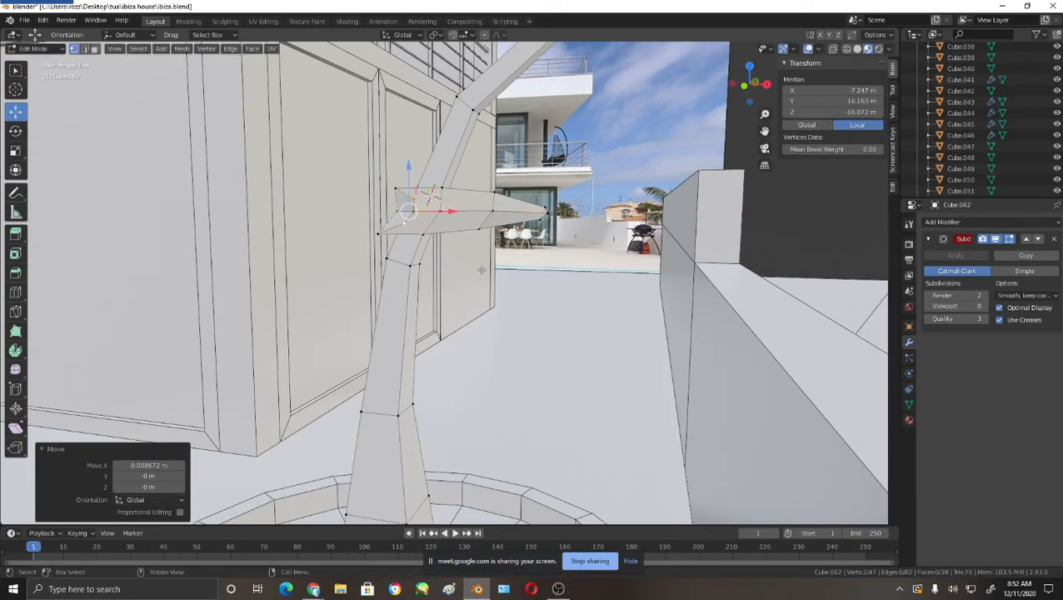
- Select the leaf's linked geometry, separate it from the stem as its own object, and return to Object Mode
middle_click_drag(440, 208, 536, 332)
key("l")
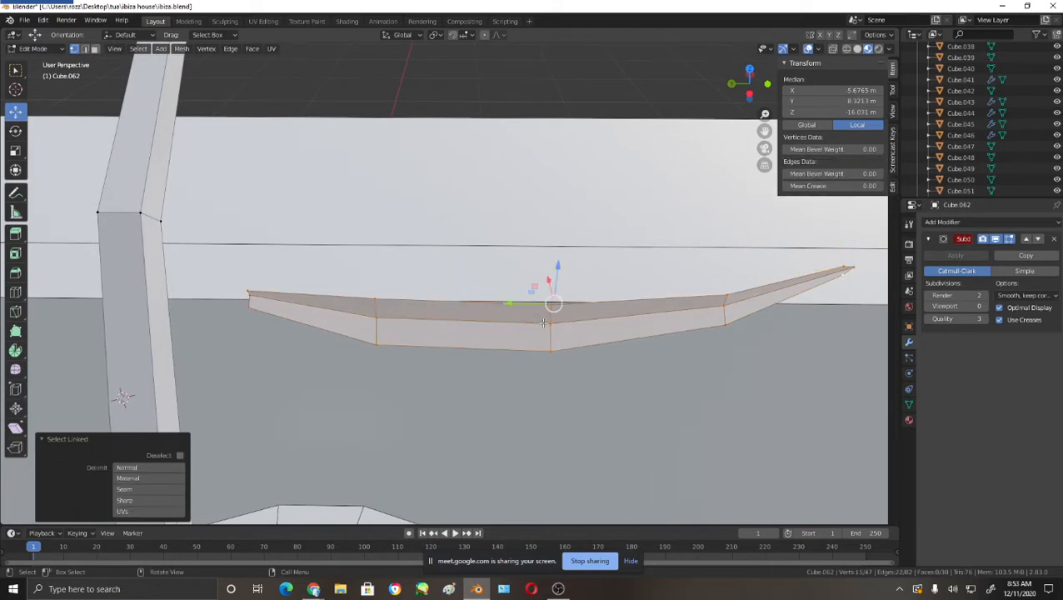
key("p")
left_click(544, 325)
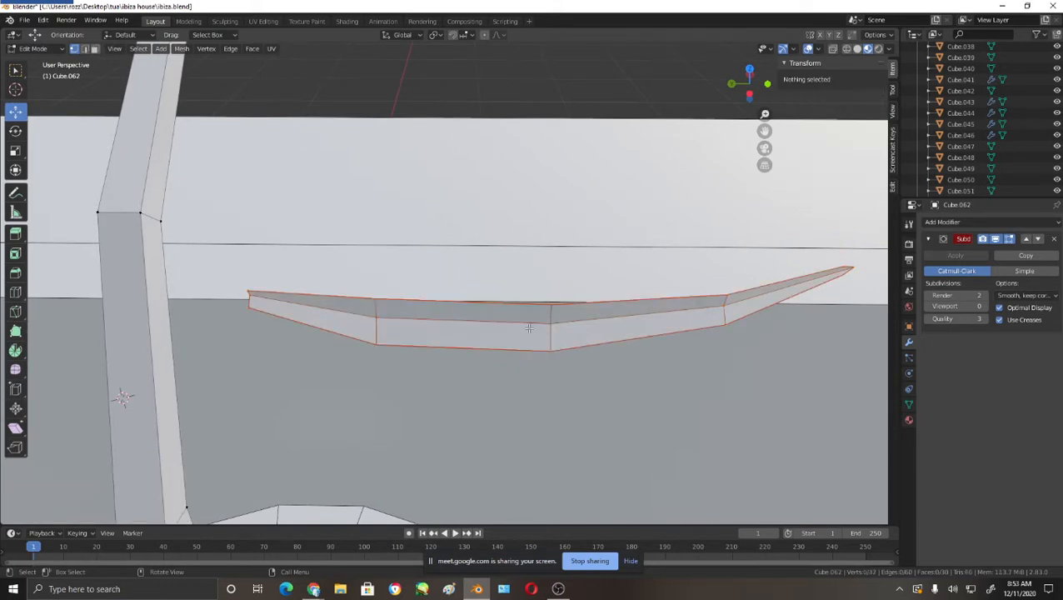
scroll(544, 321, "down", 2)
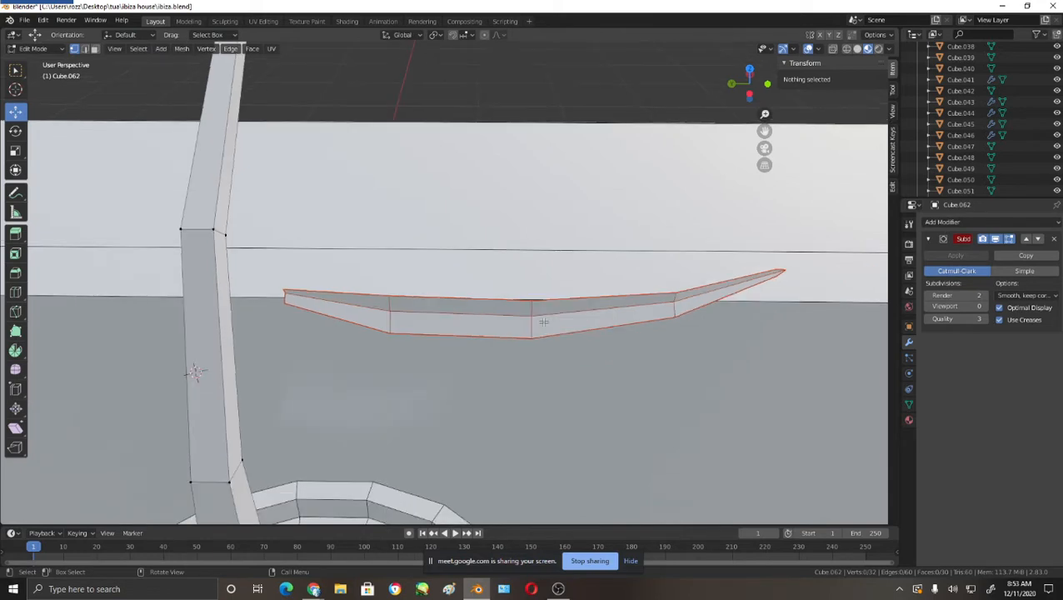
key("Tab")
scroll(529, 321, "down", 2)
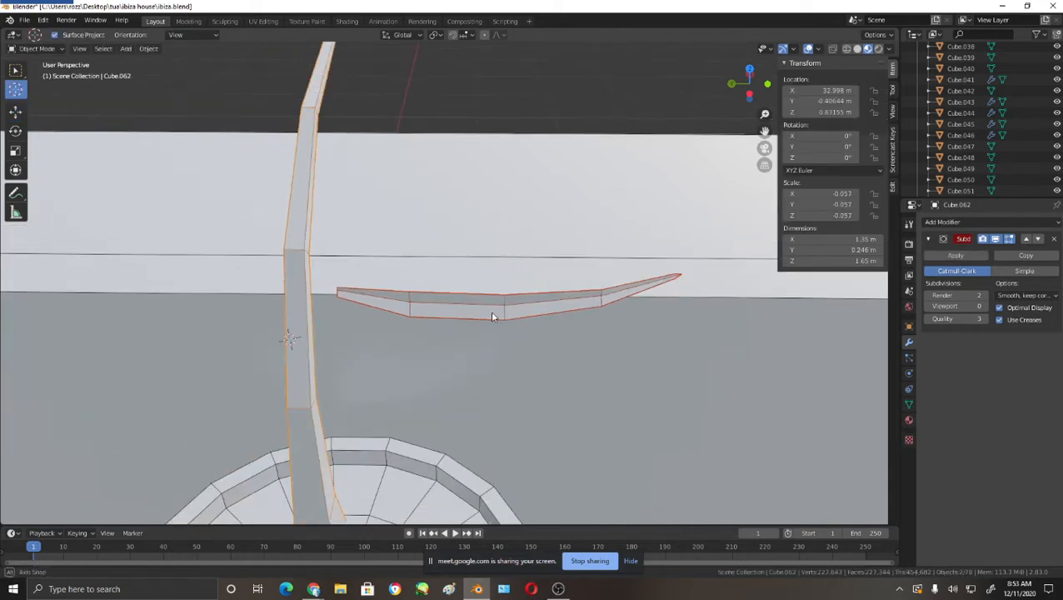
- Edit the stem and leaf objects together, separate the leaf's linked geometry by selection once more, and return to Object Mode
middle_click_drag(502, 314, 553, 233)
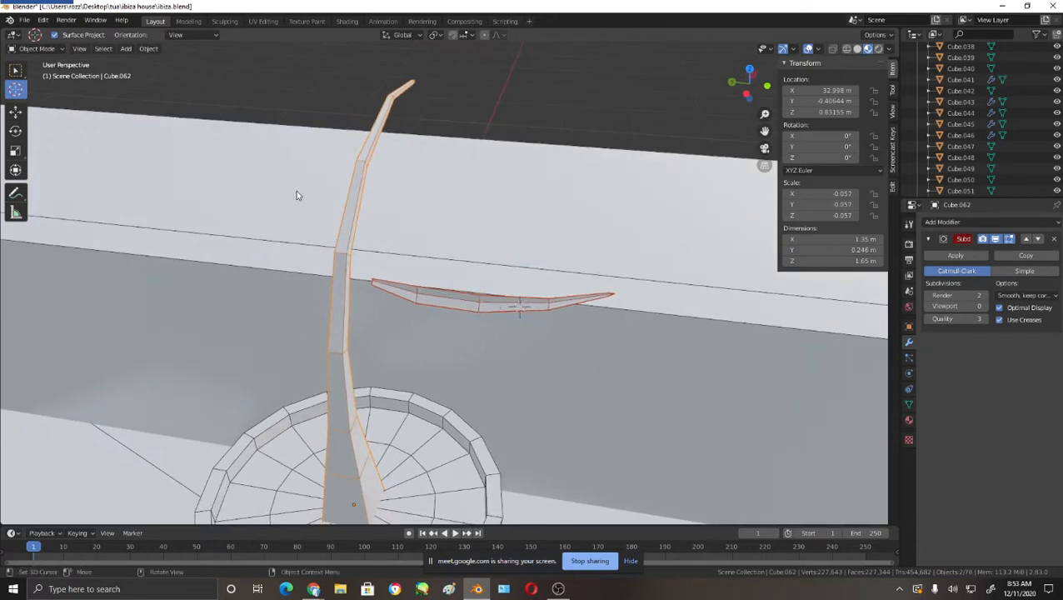
left_click(428, 305, "shift")
key("Tab")
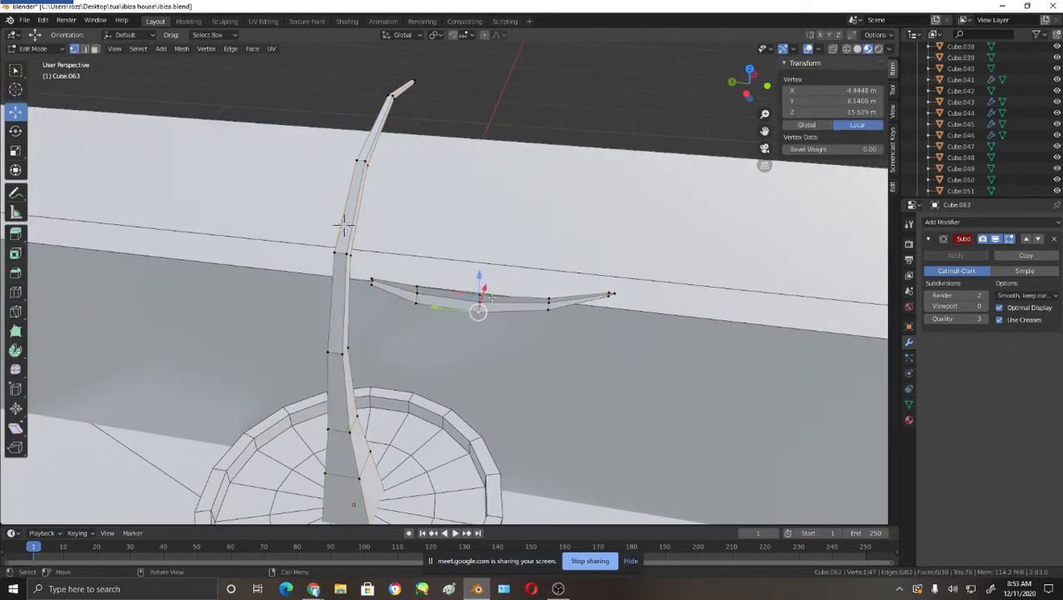
key("l")
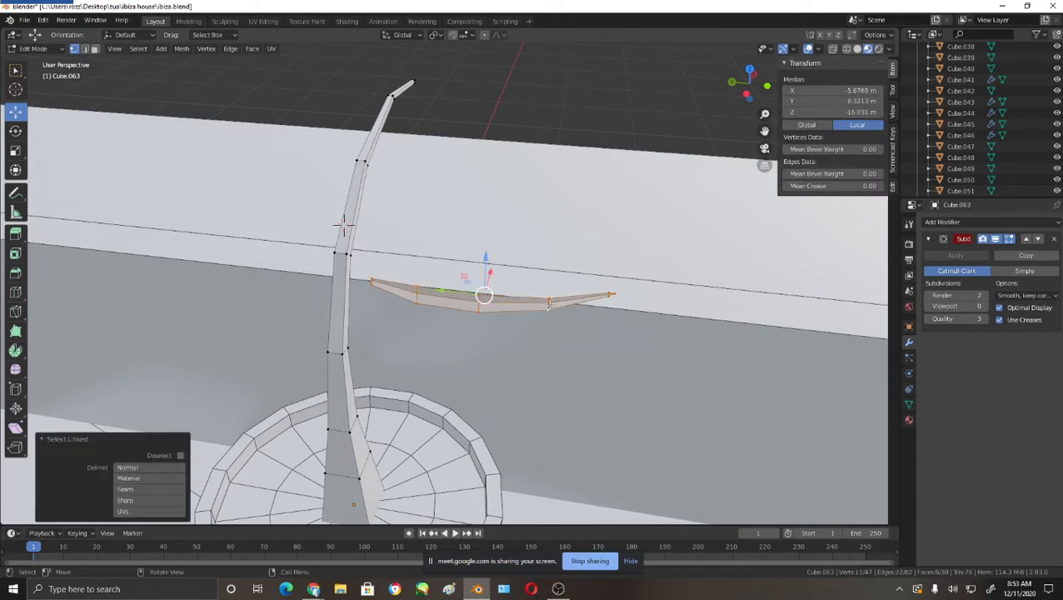
key("p")
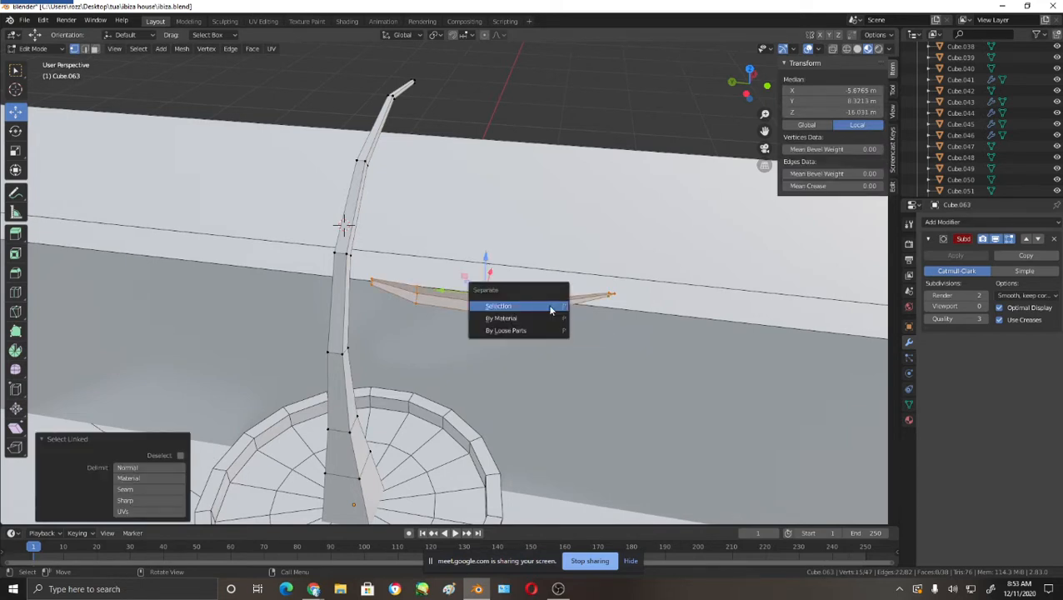
left_click(517, 306)
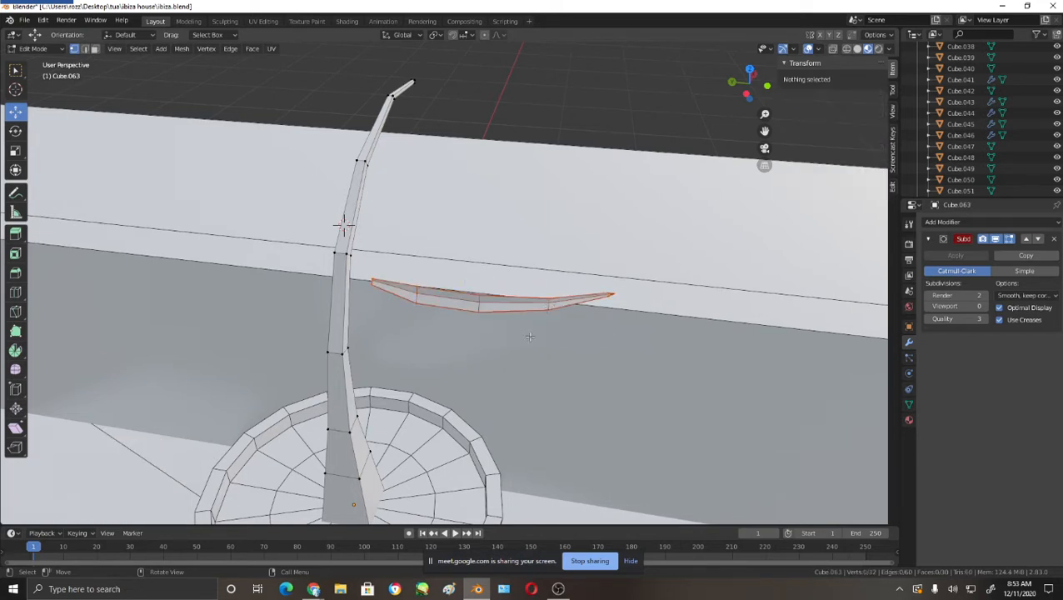
key("Tab")
- Select only the separated leaf object and raise it to a Z location of about 1.03 m
scroll(550, 391, "down", 2)
middle_click_drag(550, 392, 419, 332)
middle_click_drag(464, 359, 487, 330)
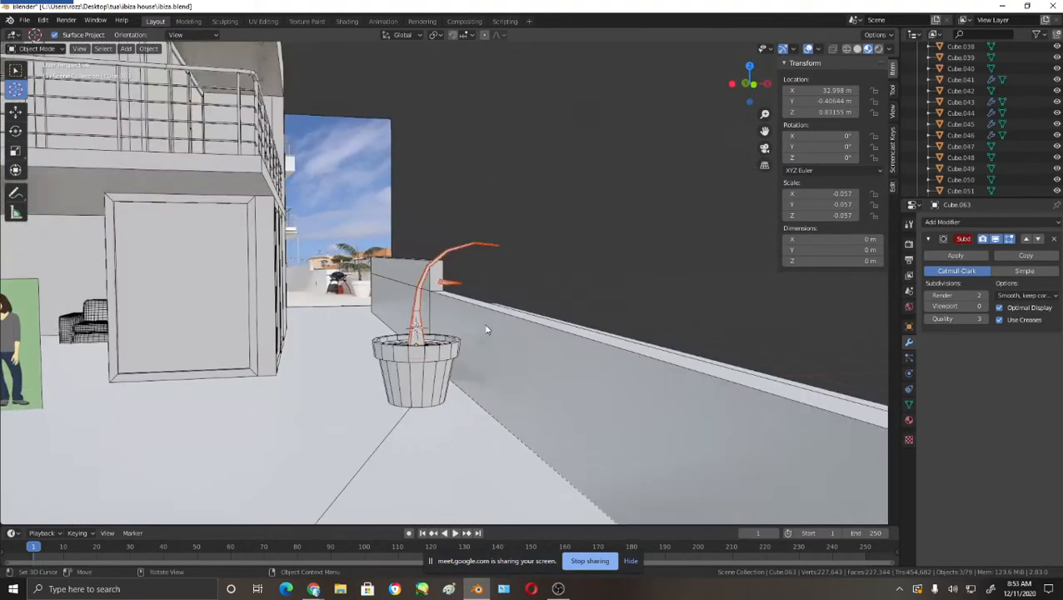
scroll(428, 296, "up", 3)
middle_click_drag(455, 285, 68, 152)
left_click(10, 71)
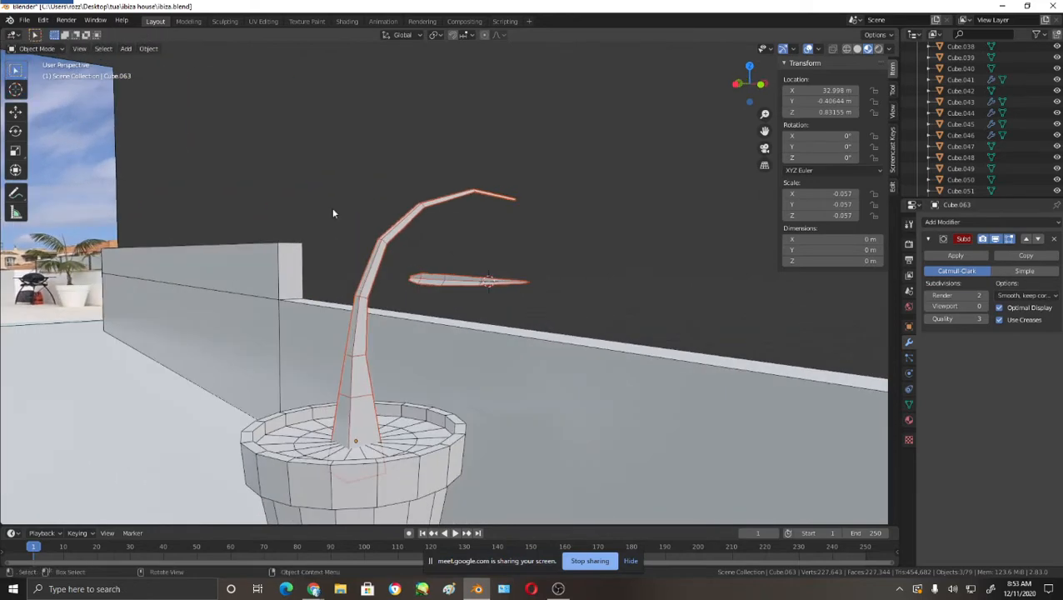
left_click(466, 280)
left_click(15, 111)
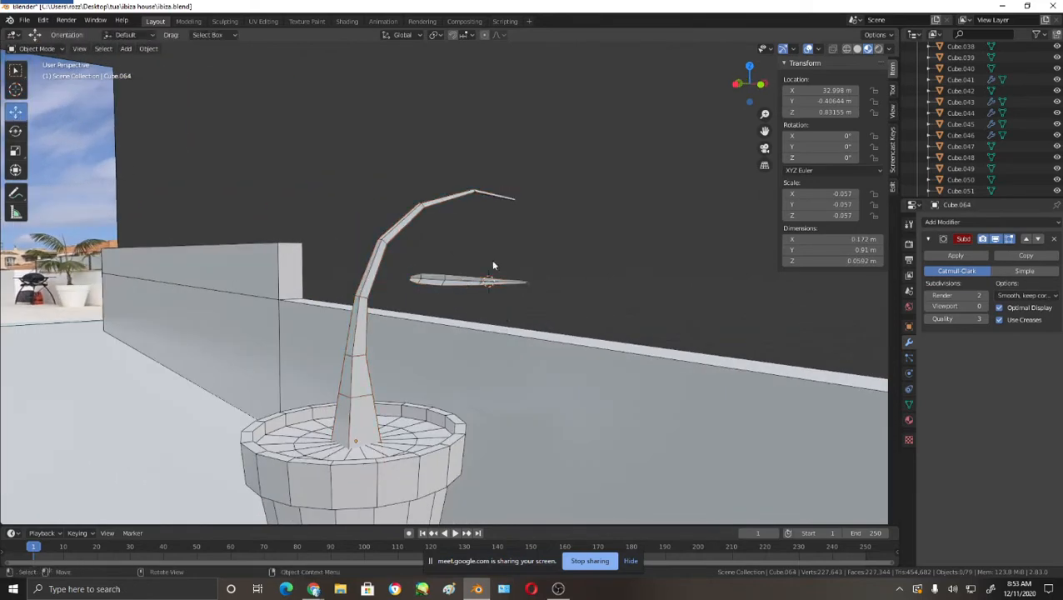
left_click(454, 281)
middle_click_drag(453, 418, 385, 415)
left_click_drag(356, 410, 358, 367)
left_click(358, 367)
key("ctrl+z")
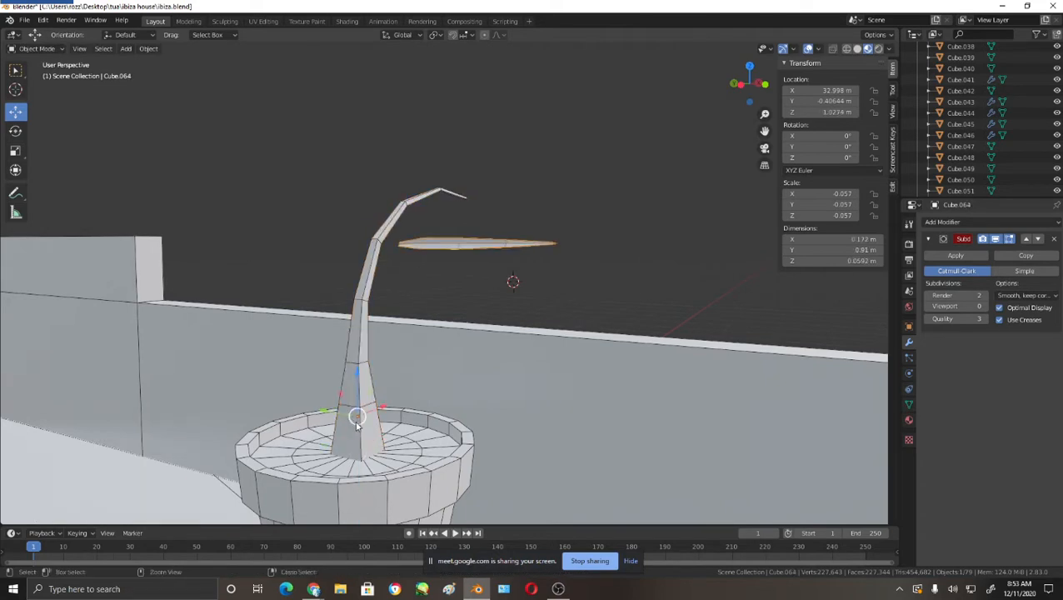
- Reselect the leaf object and set its origin using Geometry to Origin
left_click(444, 243)
left_click(437, 244)
middle_click_drag(414, 268, 454, 288)
scroll(454, 289, "up", 5)
middle_click_drag(314, 189, 389, 232, "shift")
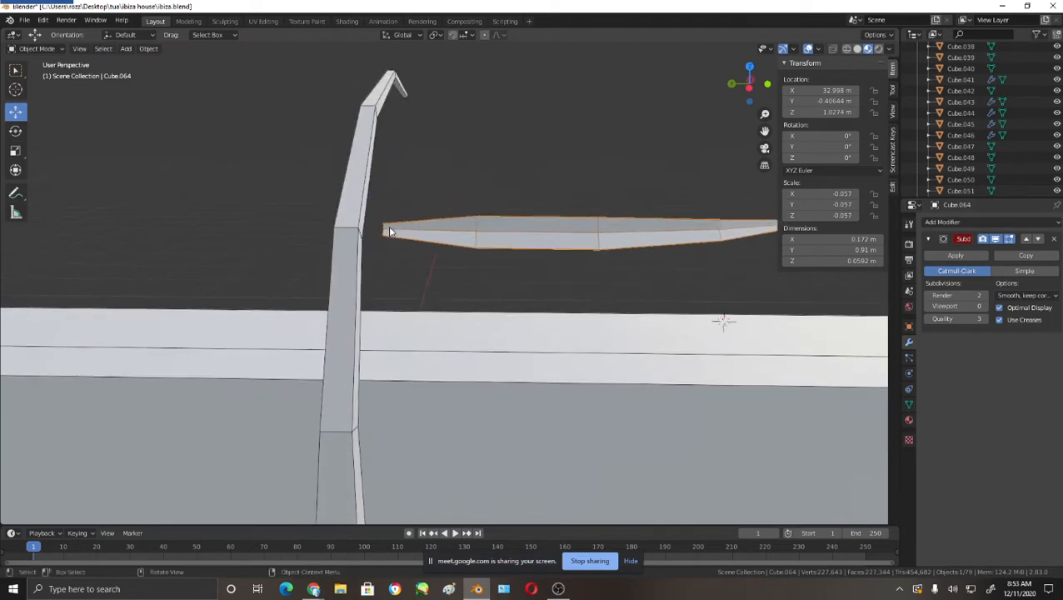
left_click(148, 50)
mouse_move(166, 63)
left_click(149, 49)
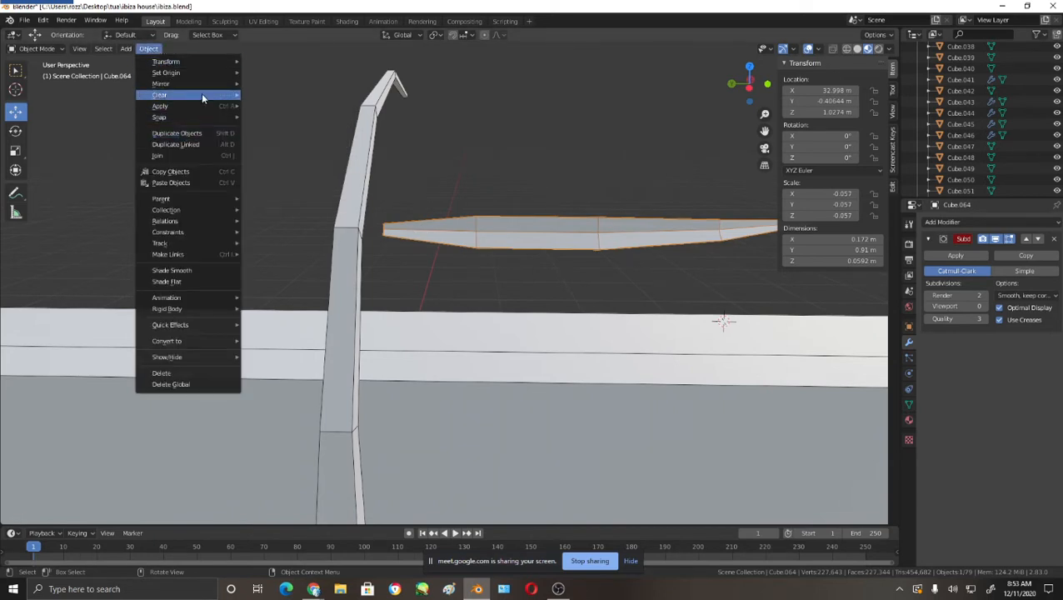
mouse_move(211, 61)
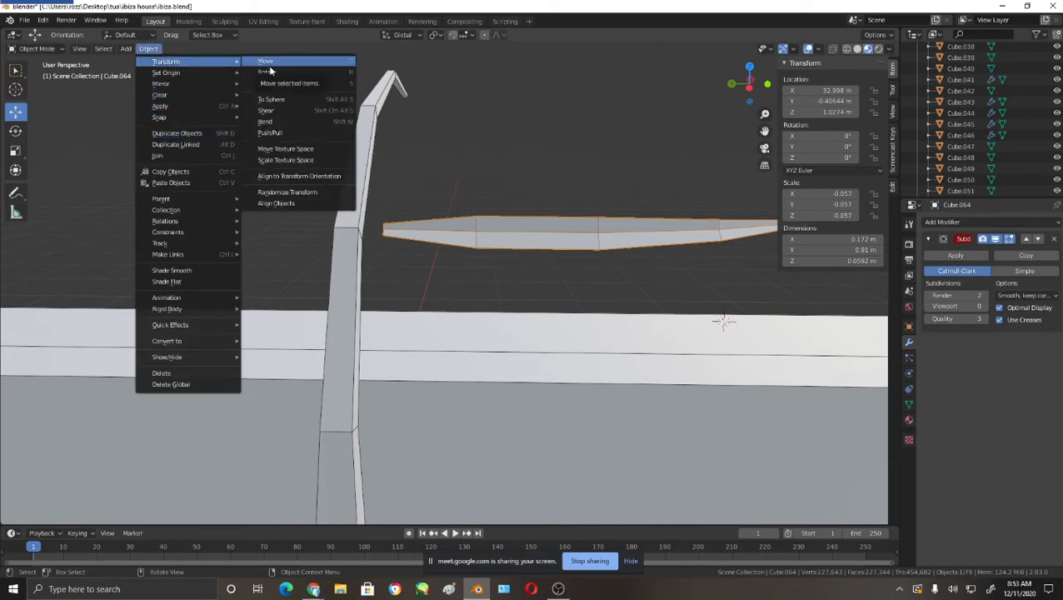
mouse_move(222, 82)
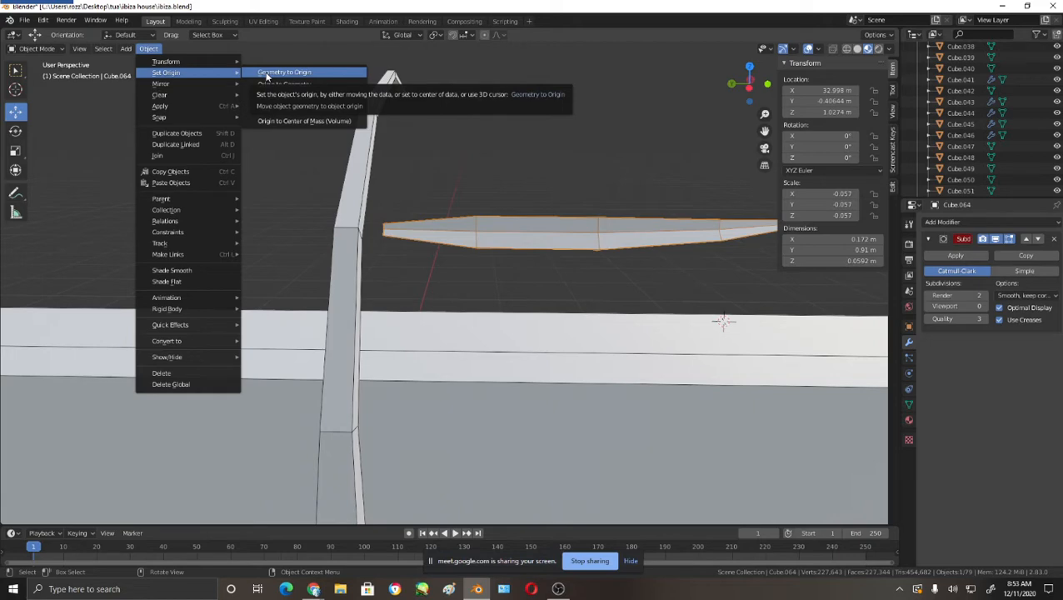
left_click(267, 75)
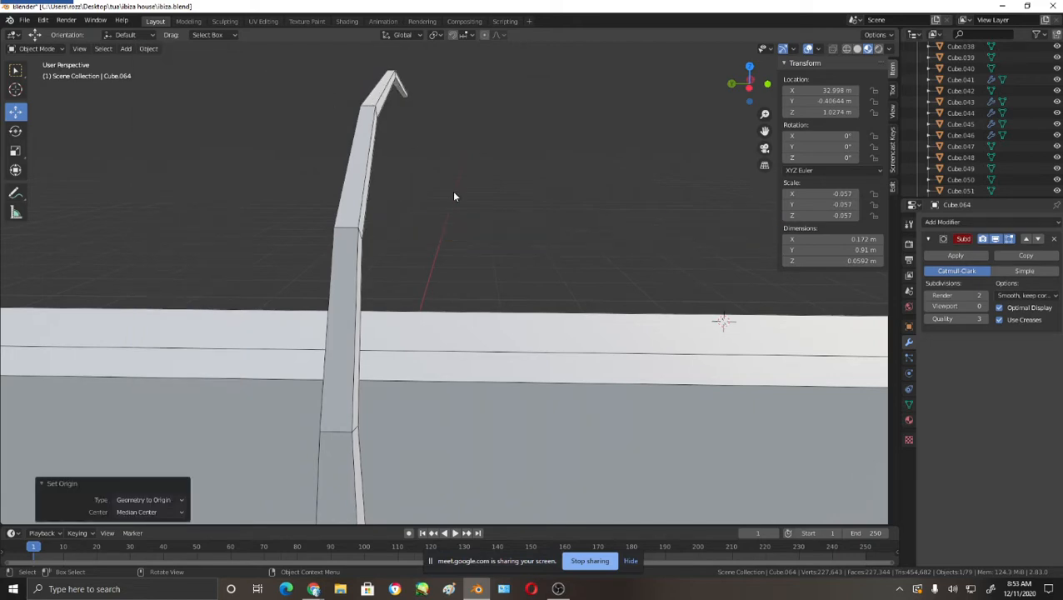
- Raise the leaf object to a Z location of about 1.96 m and shift it along Y to about -0.87 m
scroll(456, 196, "down", 4)
middle_click_drag(456, 215, 465, 199)
left_click_drag(415, 437, 442, 239)
left_click_drag(359, 242, 437, 242)
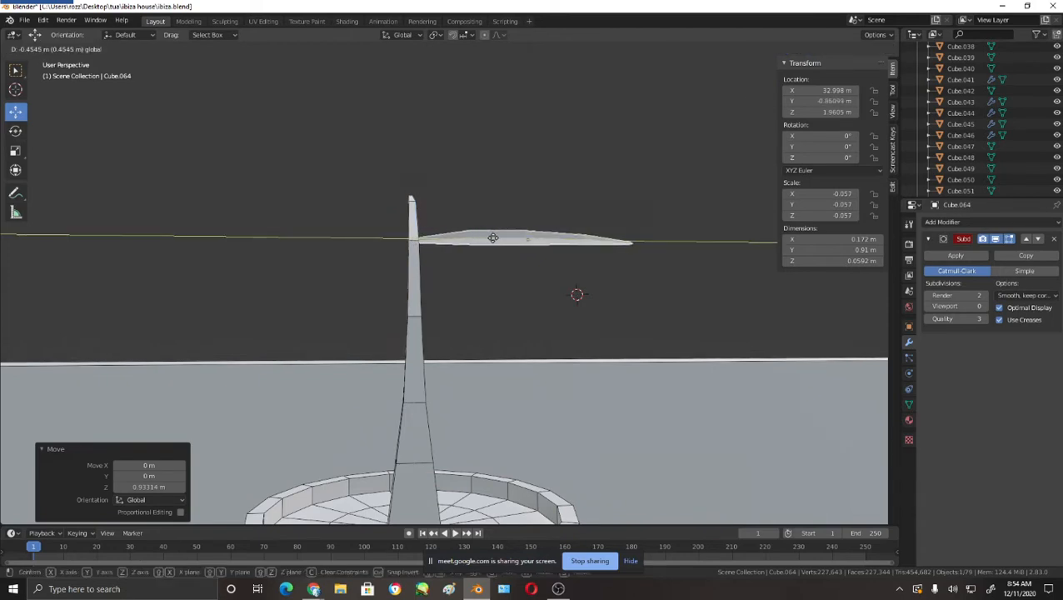
middle_click_drag(436, 242, 505, 331)
- In Edit Mode, move the leaf's linked geometry so its blunt base sits on the object's origin, and return to Object Mode
key("Tab")
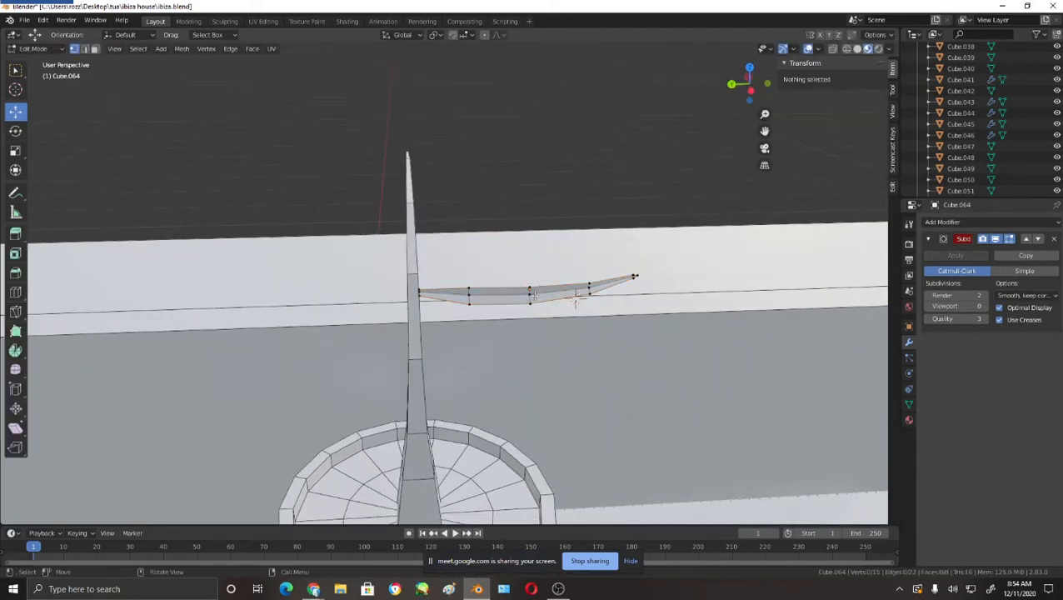
key("l")
left_click_drag(482, 295, 575, 296)
middle_click_drag(576, 296, 375, 325)
left_click_drag(287, 169, 299, 166)
middle_click_drag(475, 309, 596, 284)
left_click_drag(609, 271, 603, 275)
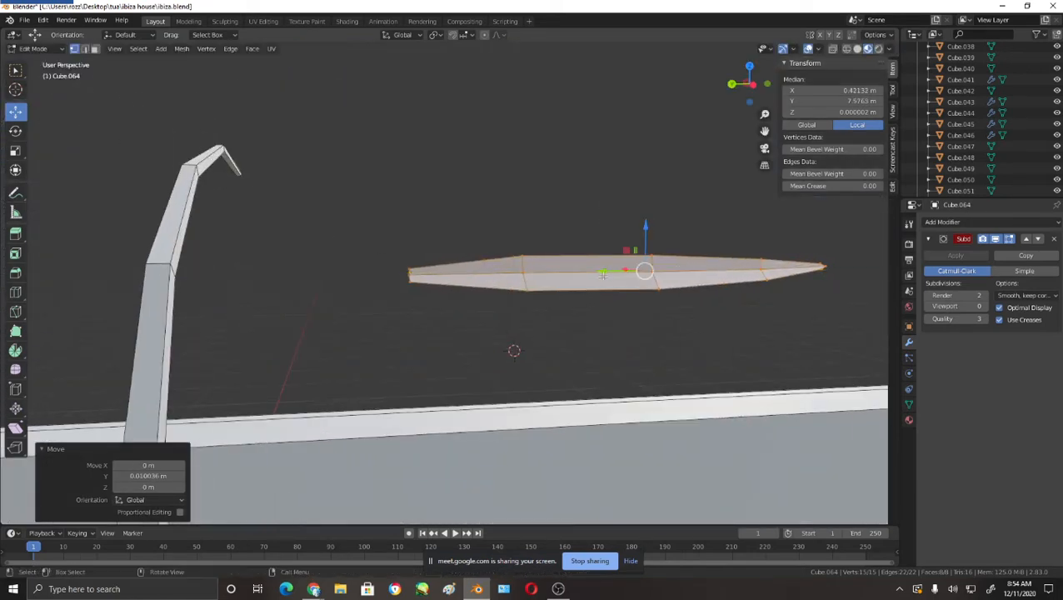
middle_click_drag(562, 293, 592, 286)
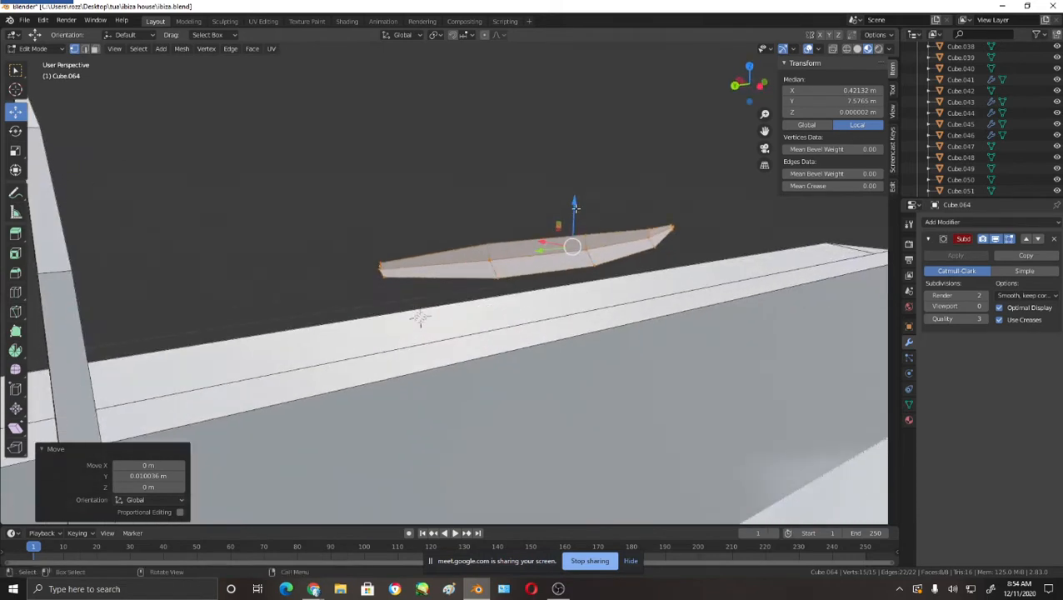
left_click_drag(575, 208, 576, 203)
key("Tab")
scroll(535, 331, "down", 3)
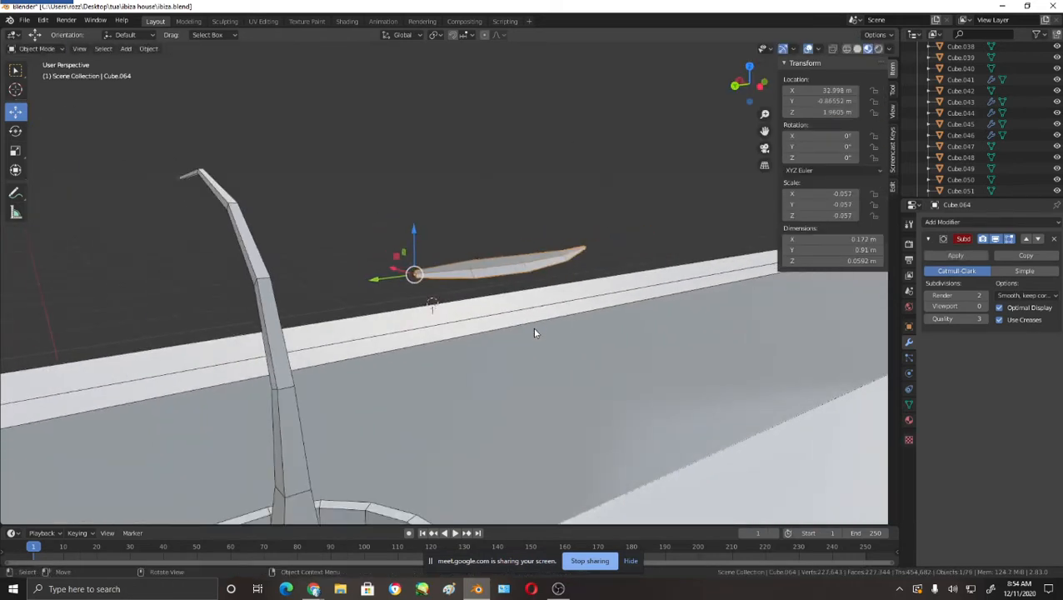
- Move the leaf object toward the stem to a location of about Y -0.36 m and X 33.2 m
key("g")
key("y")
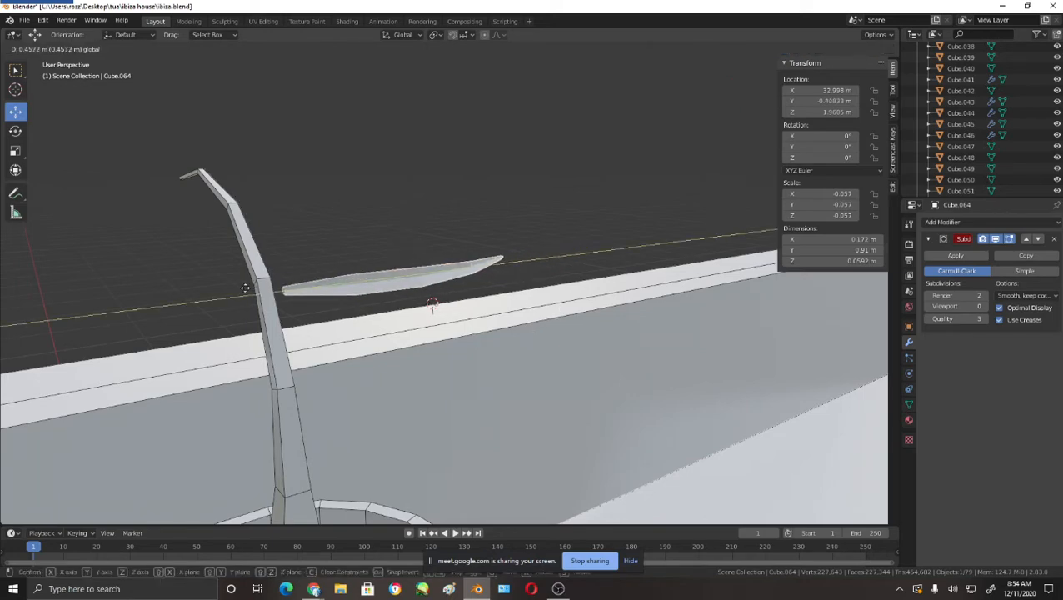
left_click(252, 291)
middle_click_drag(254, 294, 603, 291)
key("g")
key("x")
left_click(602, 266)
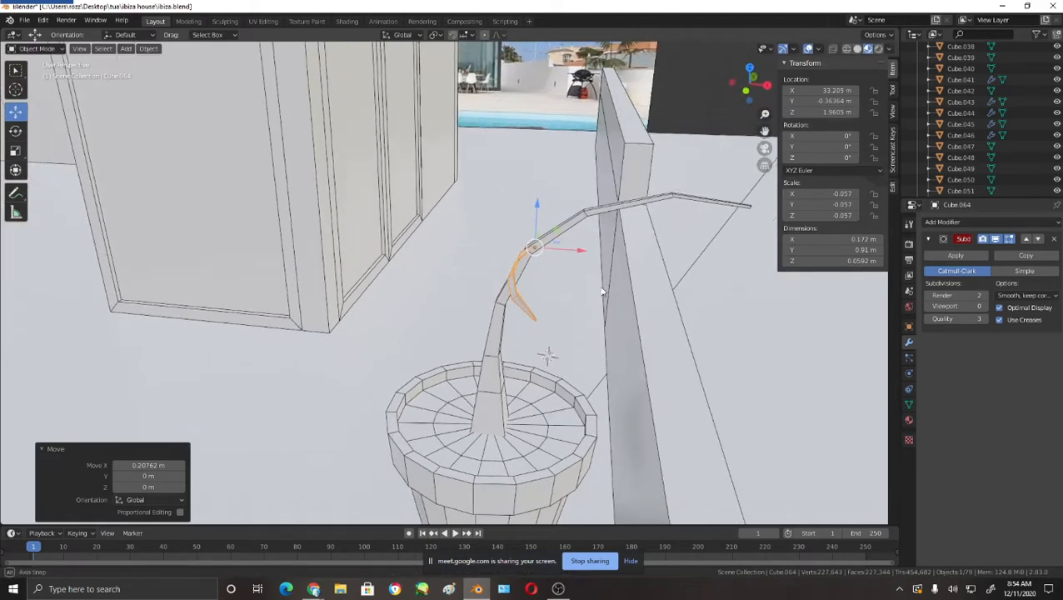
- In front view, rotate the leaf to 54.1° about Y, and shift it to about X 33.25 m and Y -0.42 m
key("KP_1")
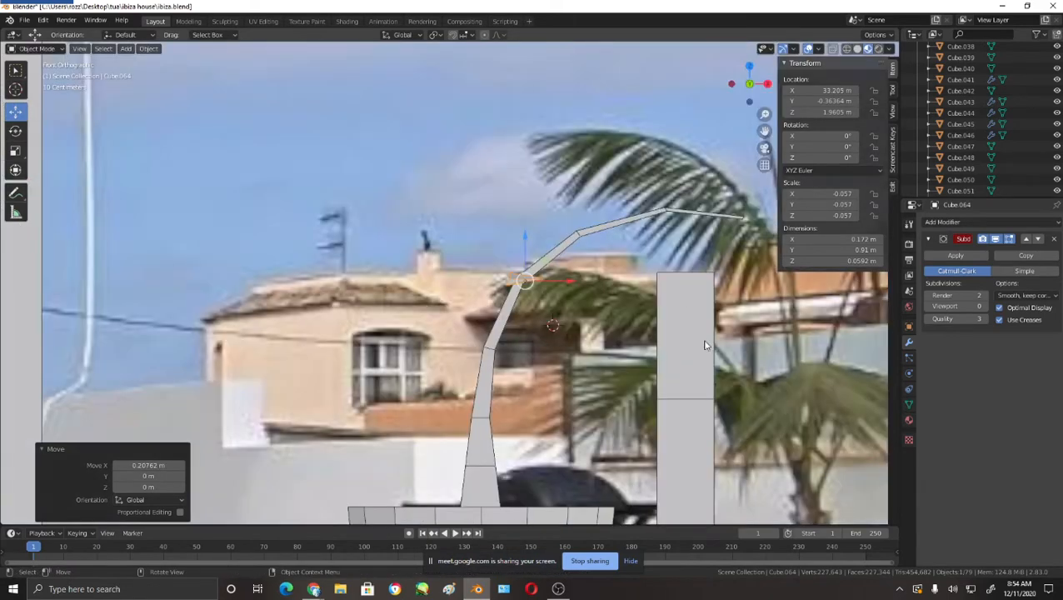
key("r")
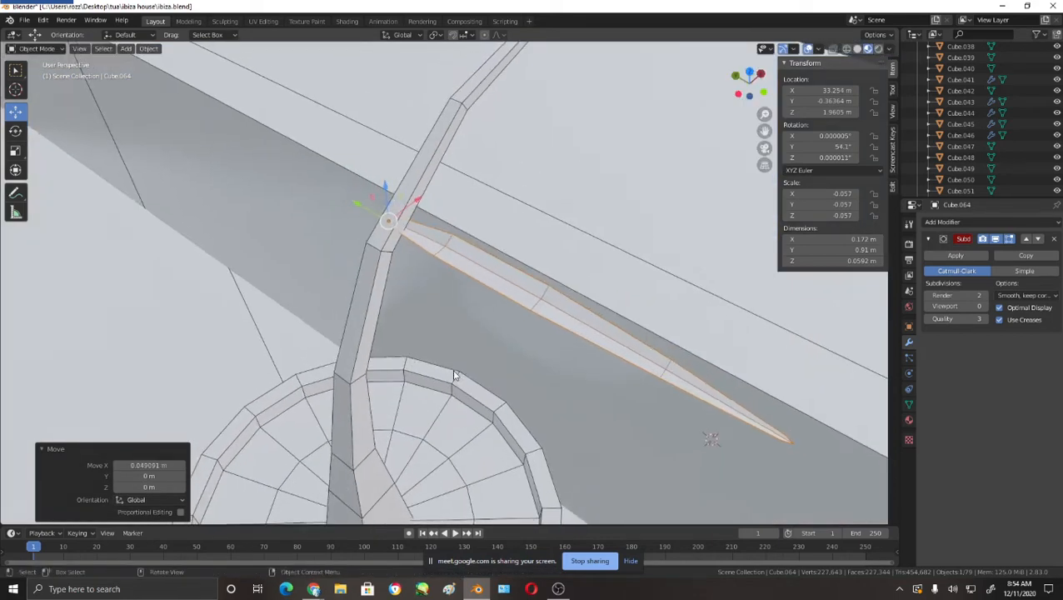
middle_click_drag(236, 91, 270, 134)
mouse_move(258, 164)
left_mouse_down()
mouse_move(249, 158)
mouse_move(264, 162)
left_mouse_up()
middle_click_drag(416, 223, 542, 125)
scroll(494, 254, "down", 3)
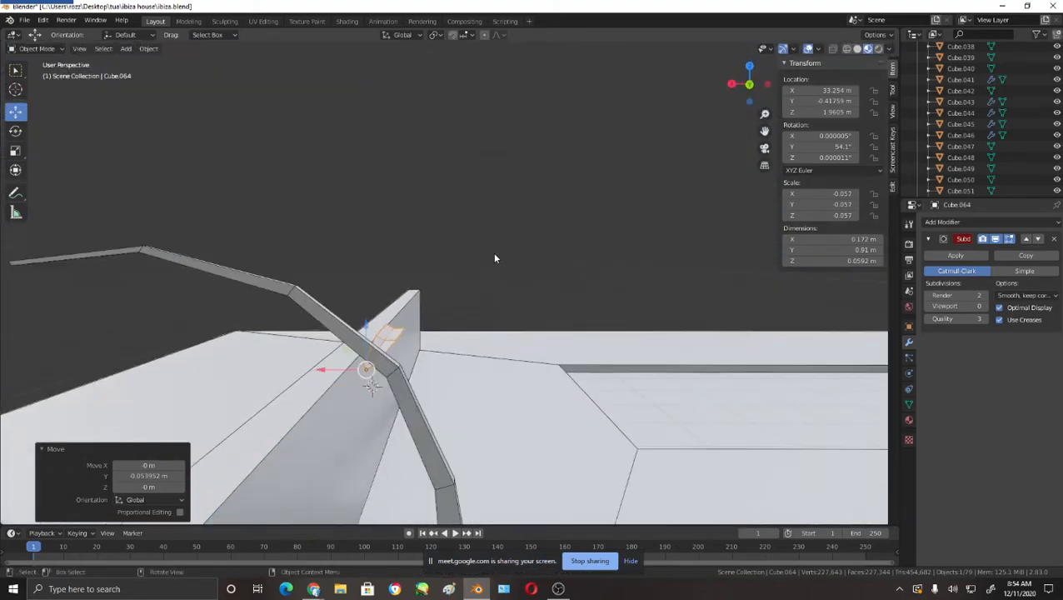
middle_click_drag(495, 257, 368, 327)
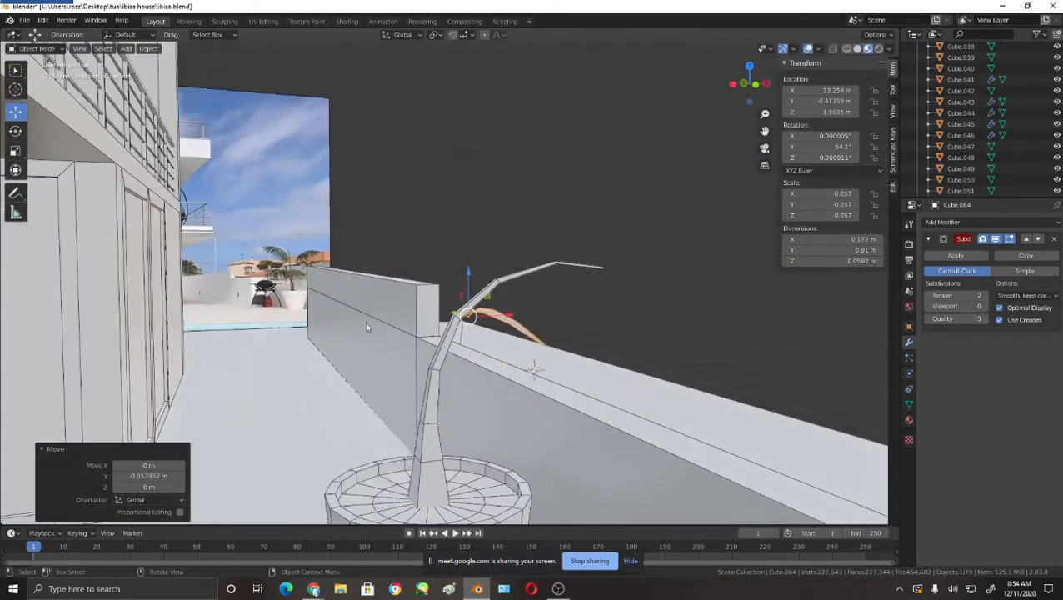
- Seat the leaf's base against the stem by moving it to about Y -0.40 m and Z 2.0 m
middle_click_drag(537, 360, 389, 296)
scroll(495, 325, "up", 3)
scroll(467, 302, "up", 3)
left_click_drag(366, 277, 353, 270)
middle_click_drag(353, 270, 374, 262)
left_click_drag(588, 425, 586, 401)
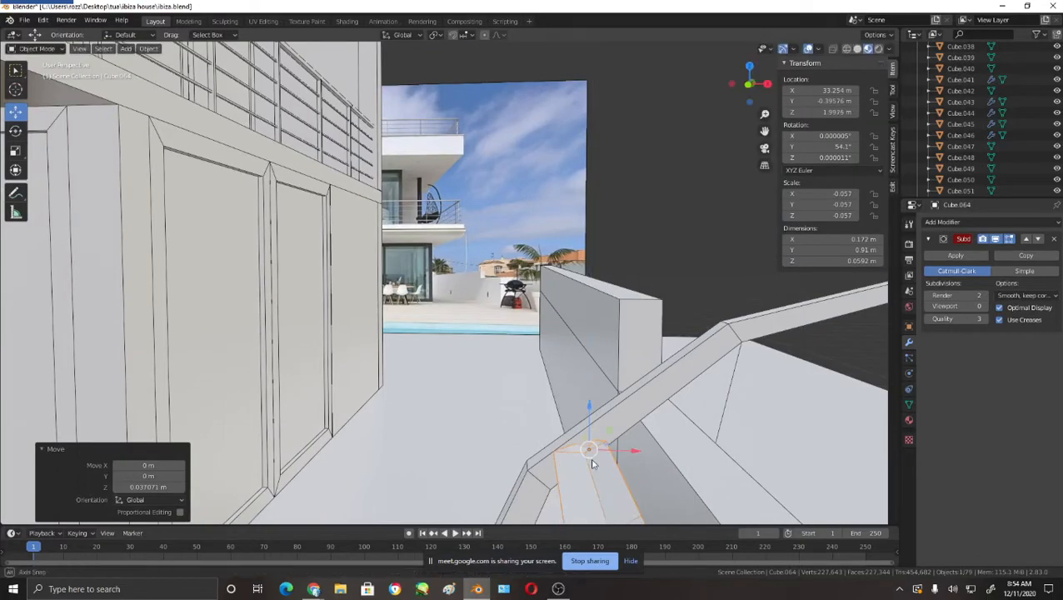
middle_click_drag(592, 464, 407, 346)
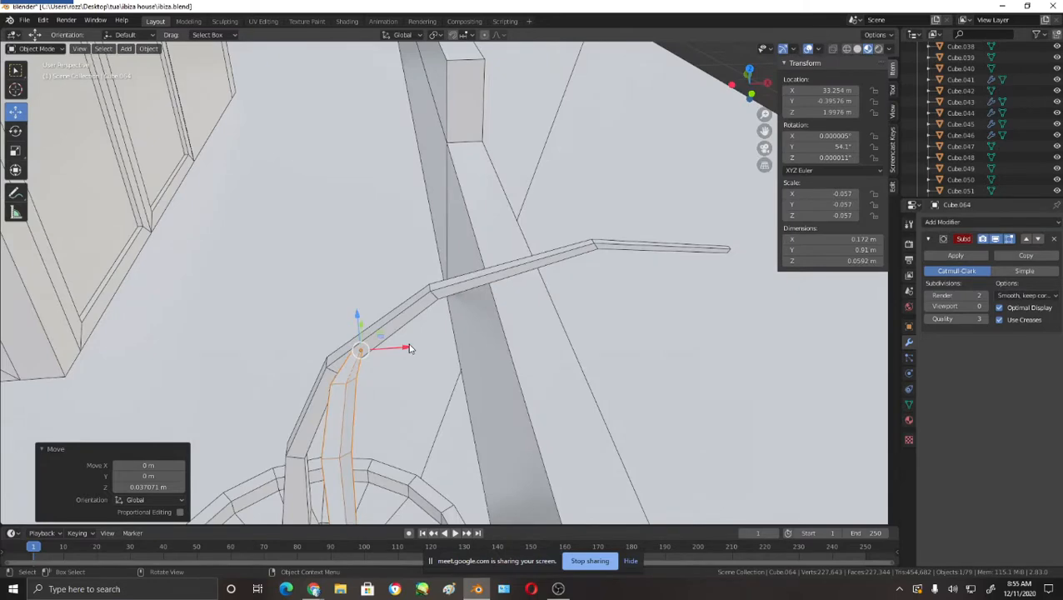
- In right view, rotate the leaf by about -23.6° so it droops, and raise it to a Z location of about 2.02 m
key("KP_3")
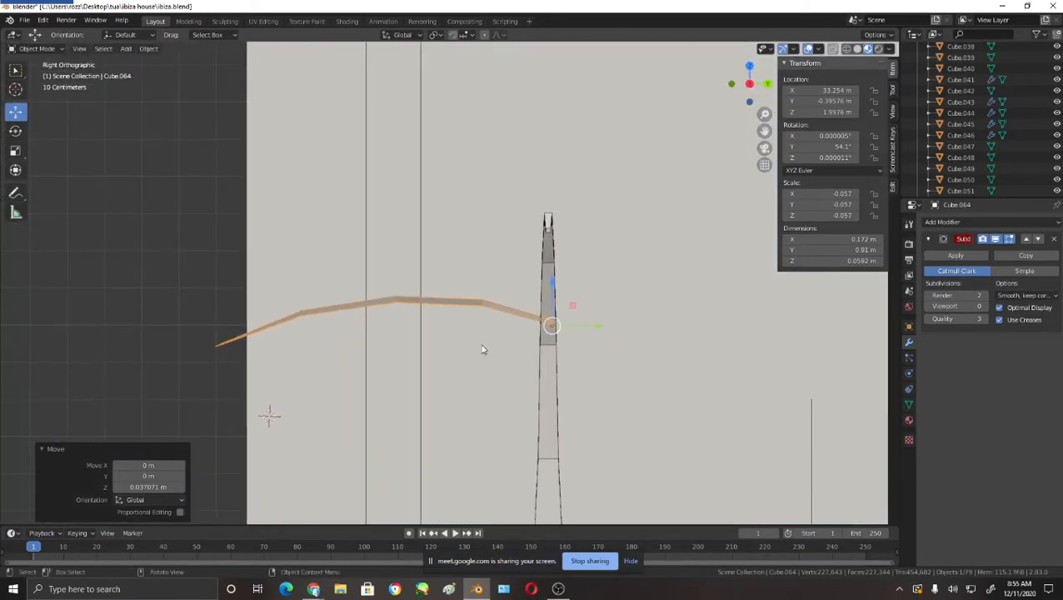
key("KP_1")
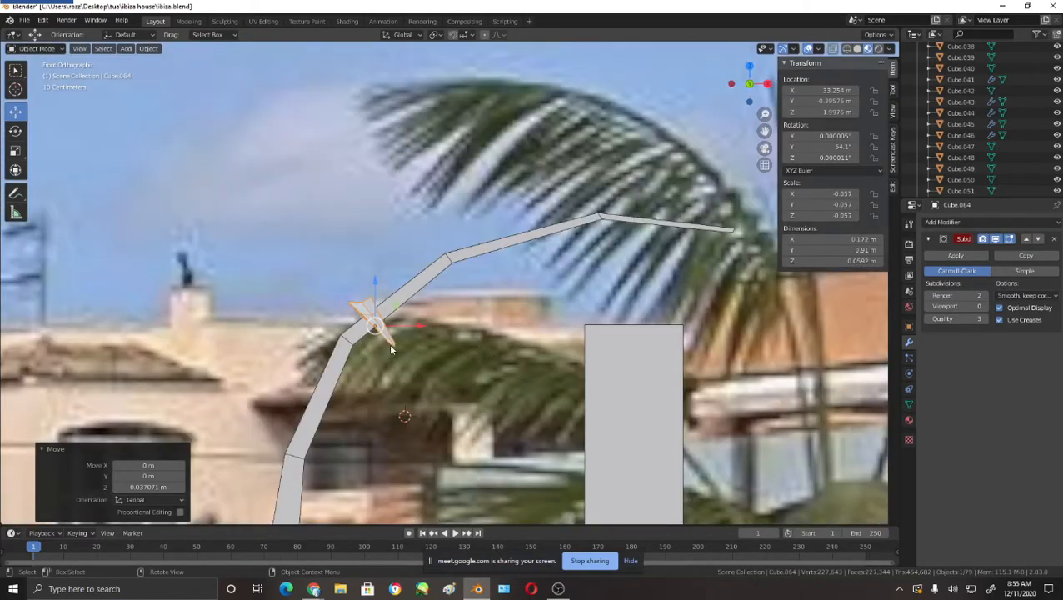
key("KP_3")
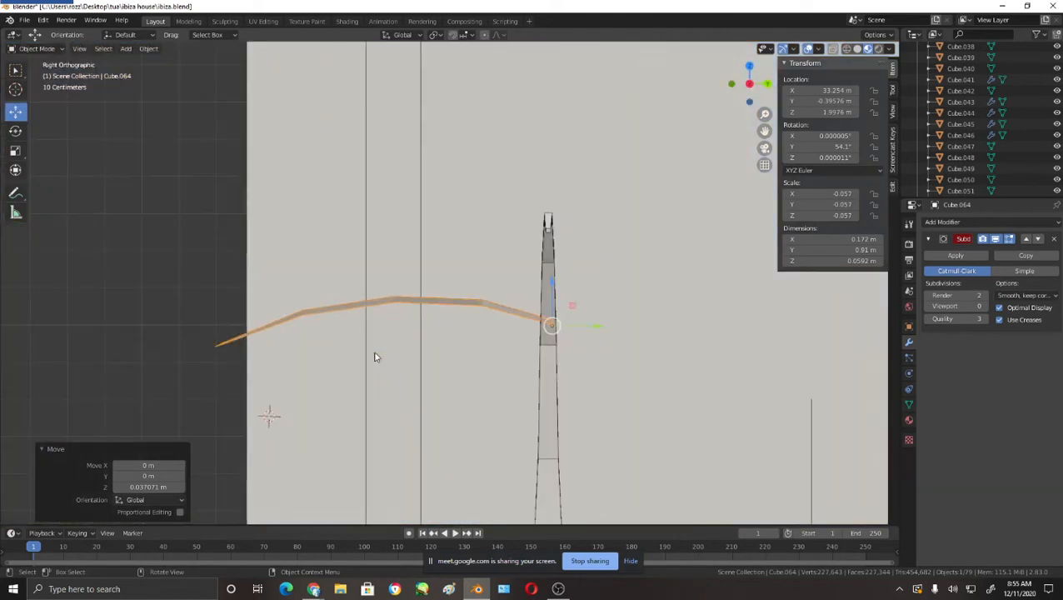
key("r")
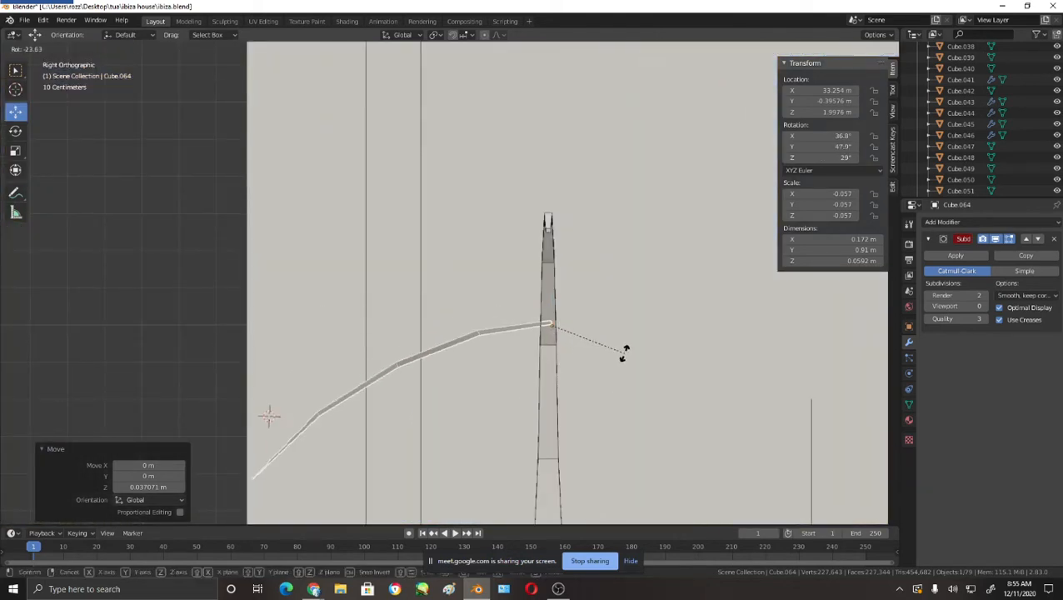
left_click(623, 354)
middle_click_drag(504, 375, 551, 360)
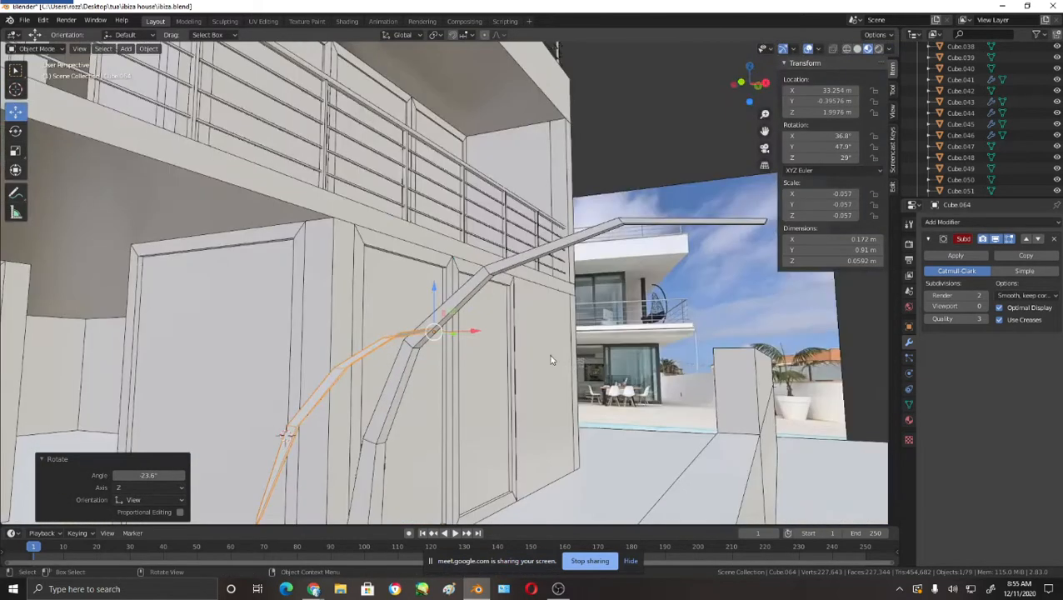
left_click_drag(433, 283, 431, 274)
middle_click_drag(447, 343, 442, 354)
key("KP_3")
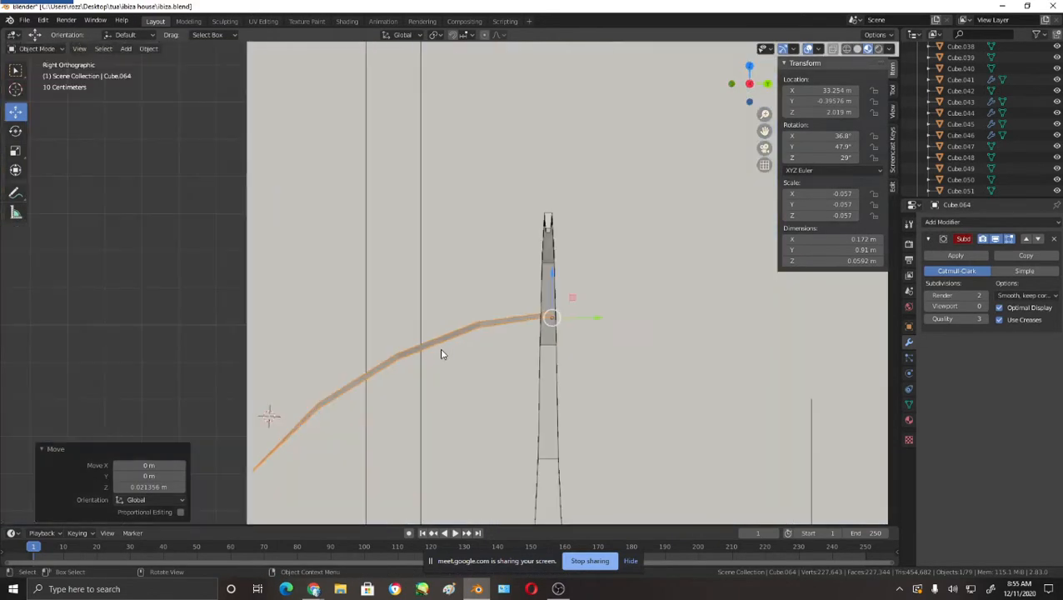
- In front view, duplicate the leaf three times up the stem's rising segment, spacing the copies about 0.06 to 0.07 m apart in X
key("KP_1")
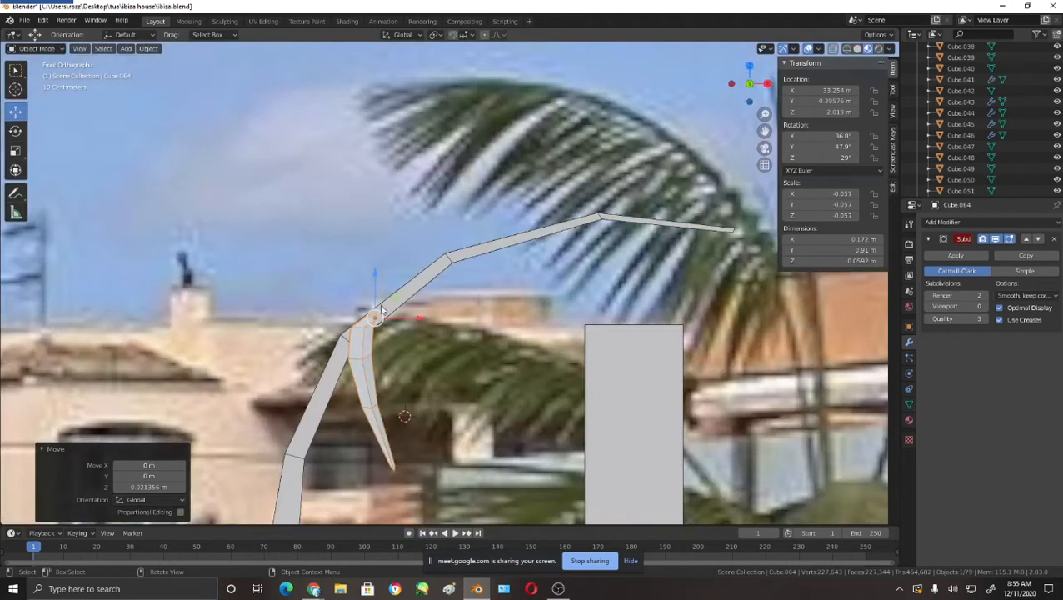
key("shift+d")
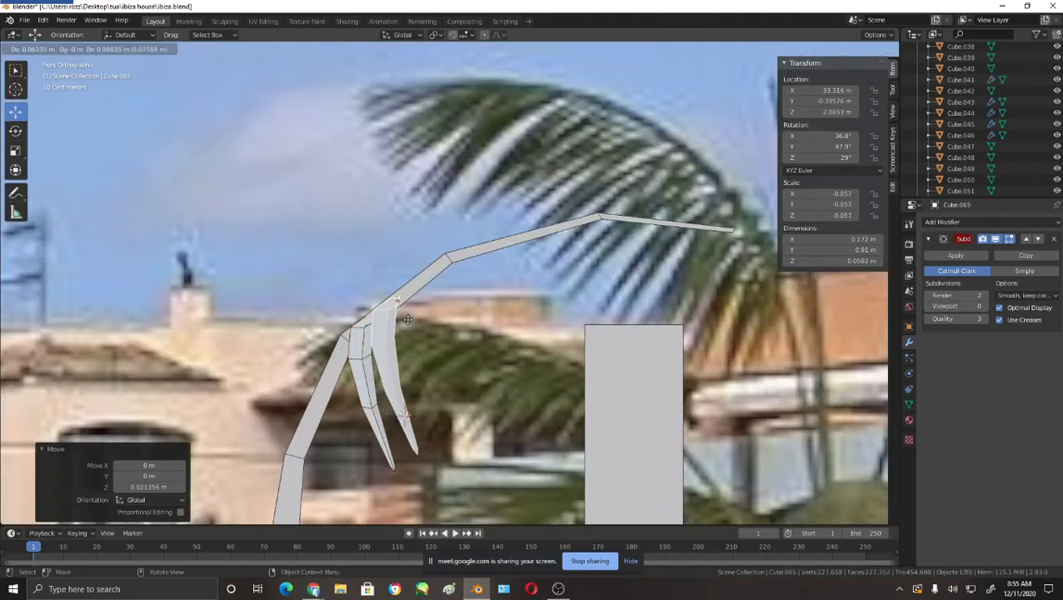
left_click(409, 325)
key("g")
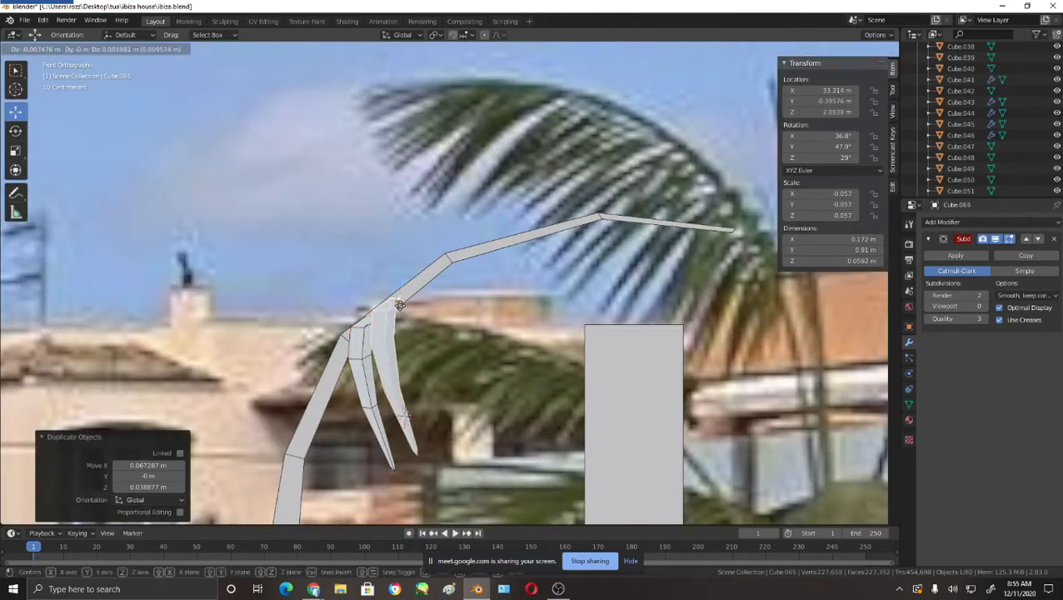
left_click(426, 311)
key("shift+d")
left_click(448, 301)
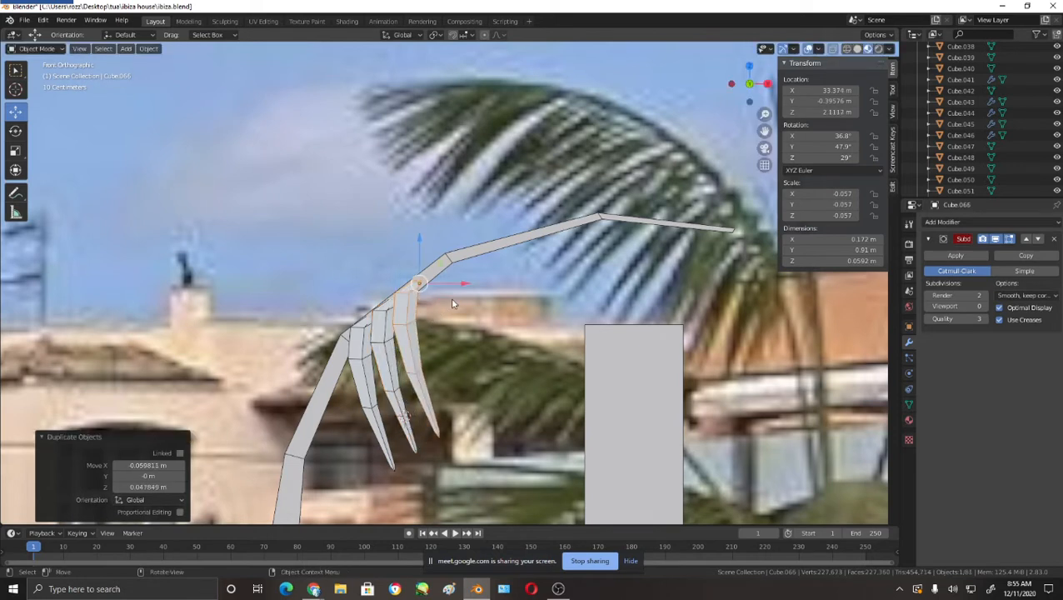
key("shift+d")
left_click(480, 279)
- Continue duplicating the leaf from the stem's upper bend over its peak toward the tip, about 0.07 to 0.09 m apart in X
key("shift+d")
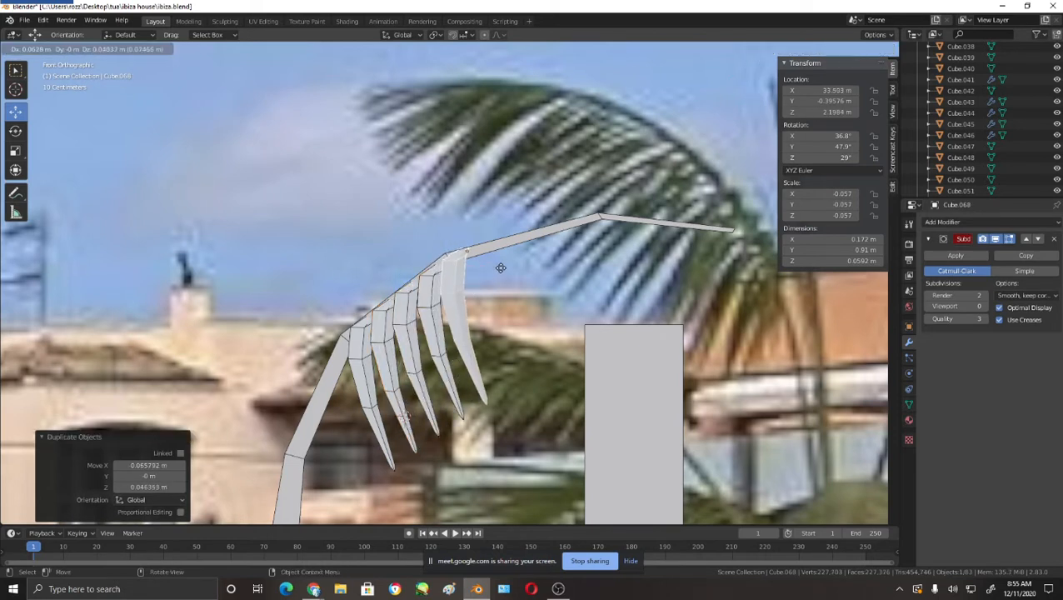
left_click(503, 270)
key("shift+d")
left_click(535, 263)
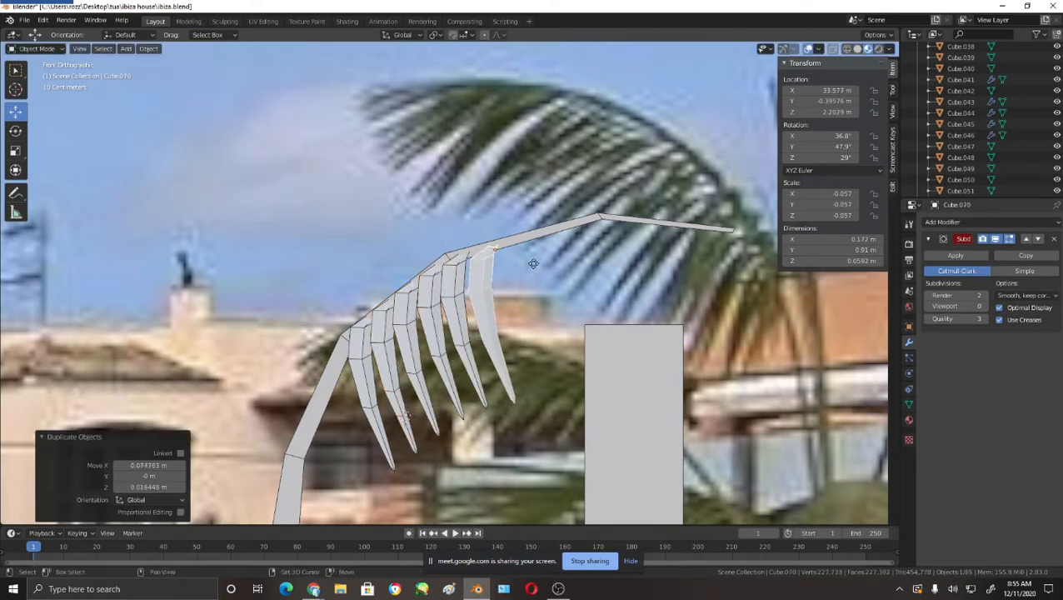
key("shift+d")
left_click(577, 262)
key("shift+d")
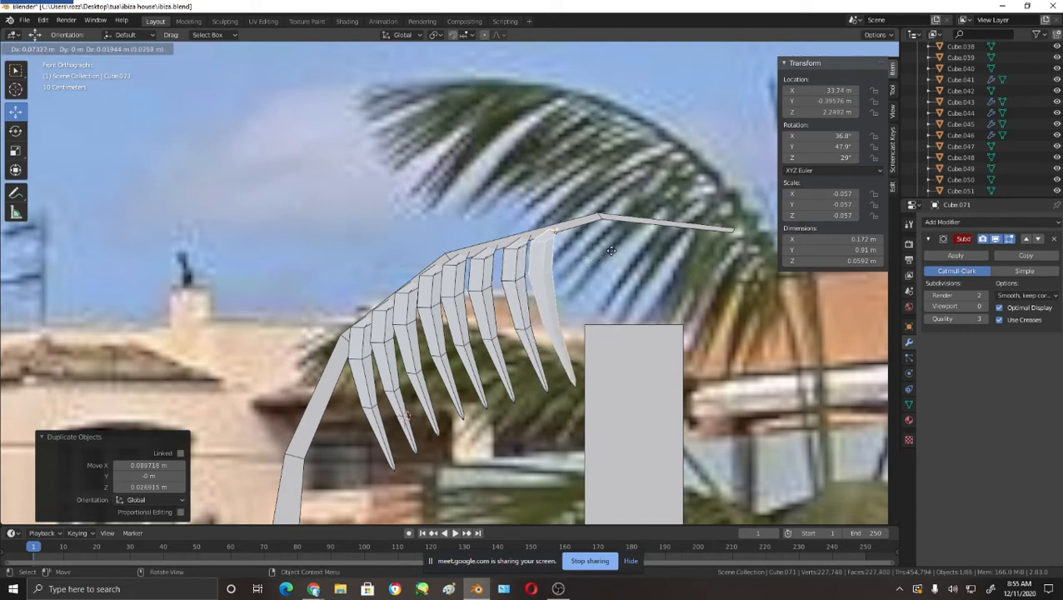
left_click(612, 253)
key("shift+d")
left_click(644, 245)
key("shift+d")
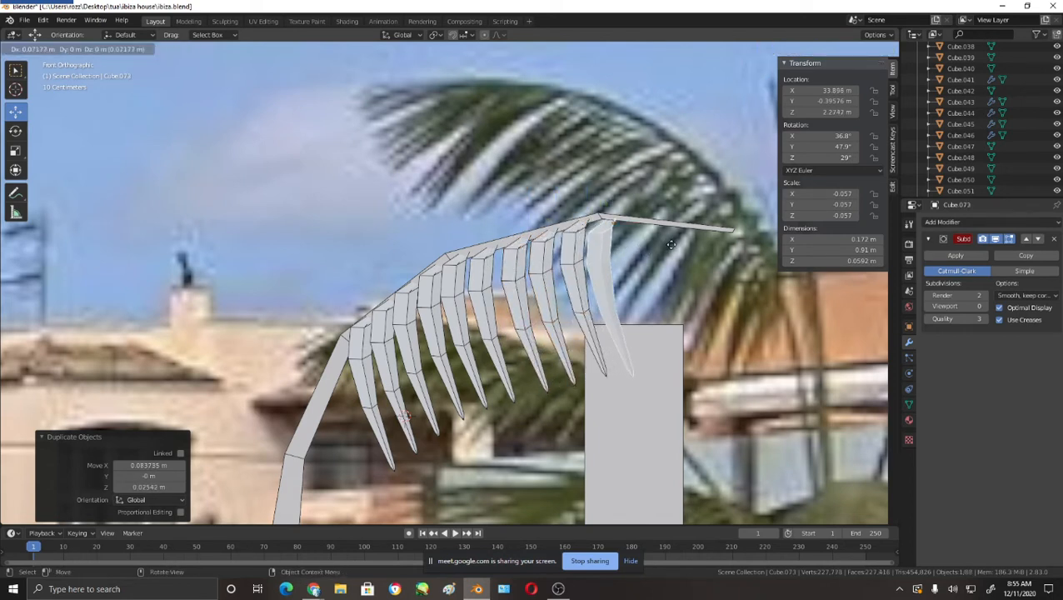
left_click(670, 241)
key("shift+d")
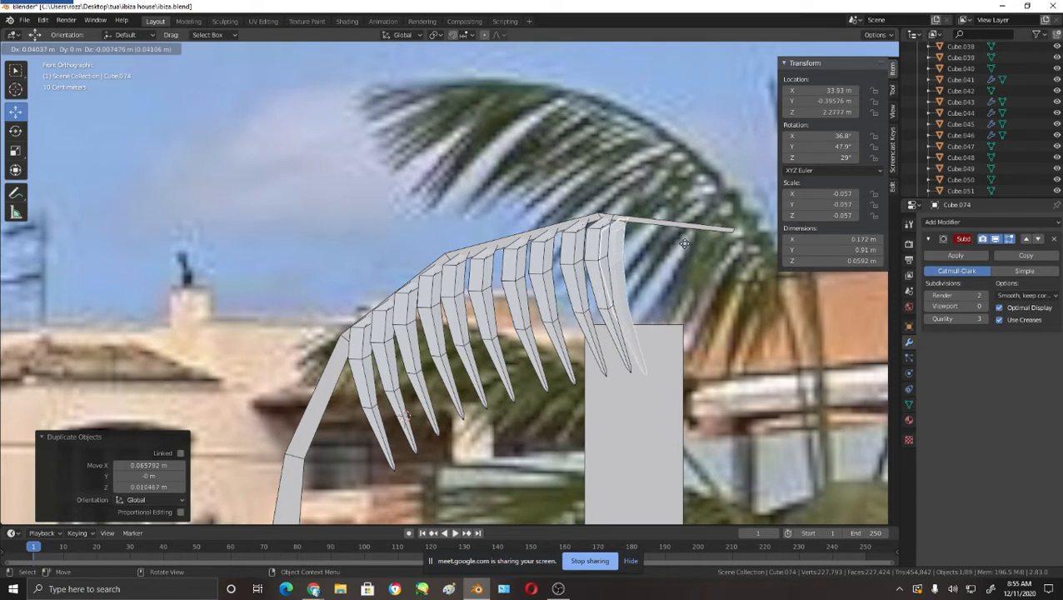
- Place the duplicated leaflet about 0.045 m further along the frond stem, then scale down this copy and the leaflet just before it
left_click(691, 253)
key("s")
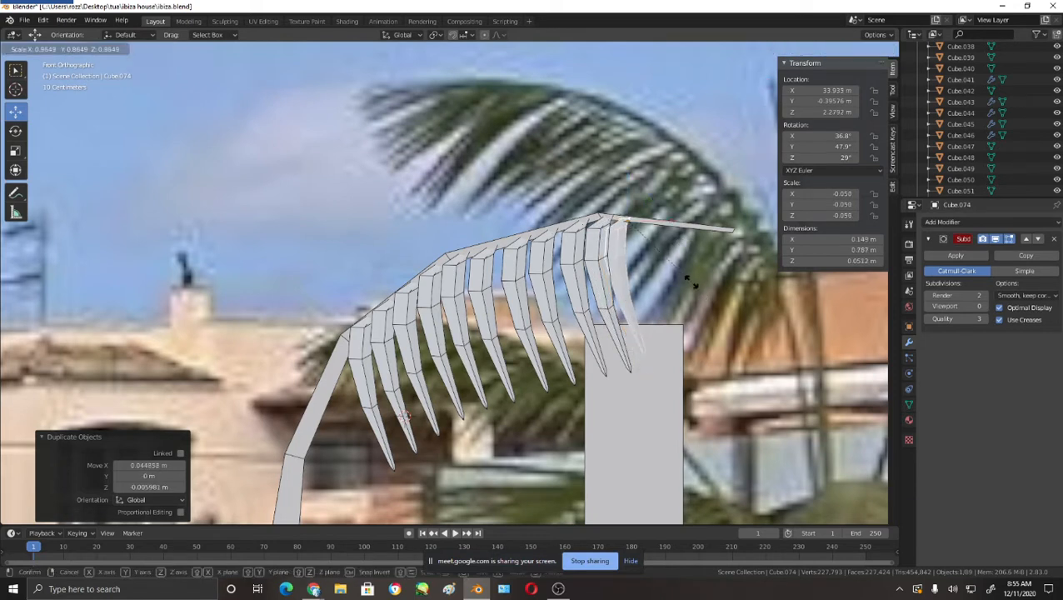
left_click(679, 262)
left_click(606, 243)
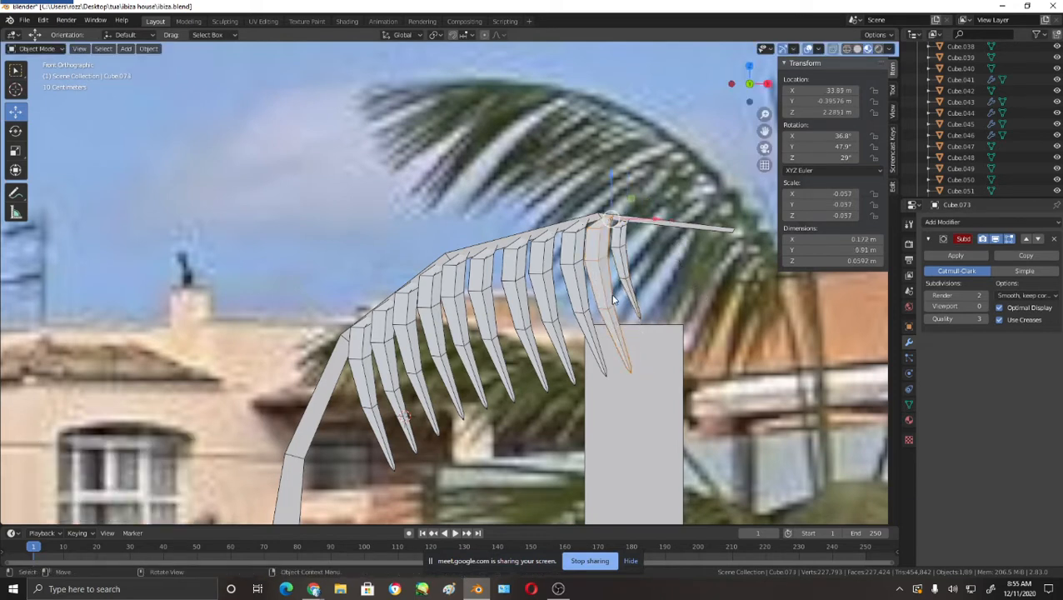
key("s")
left_click(608, 267)
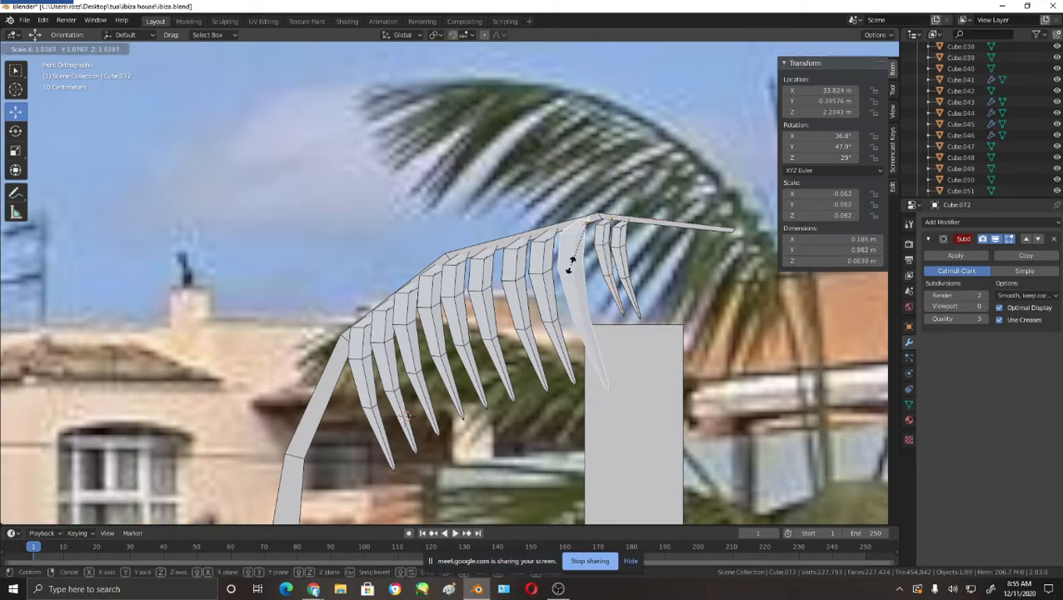
- Scale down the leaflets just before the stem's bend, resizing three more toward the trunk and fine-tuning the one nearest the bend
left_click(578, 250)
key("s")
left_click(598, 263)
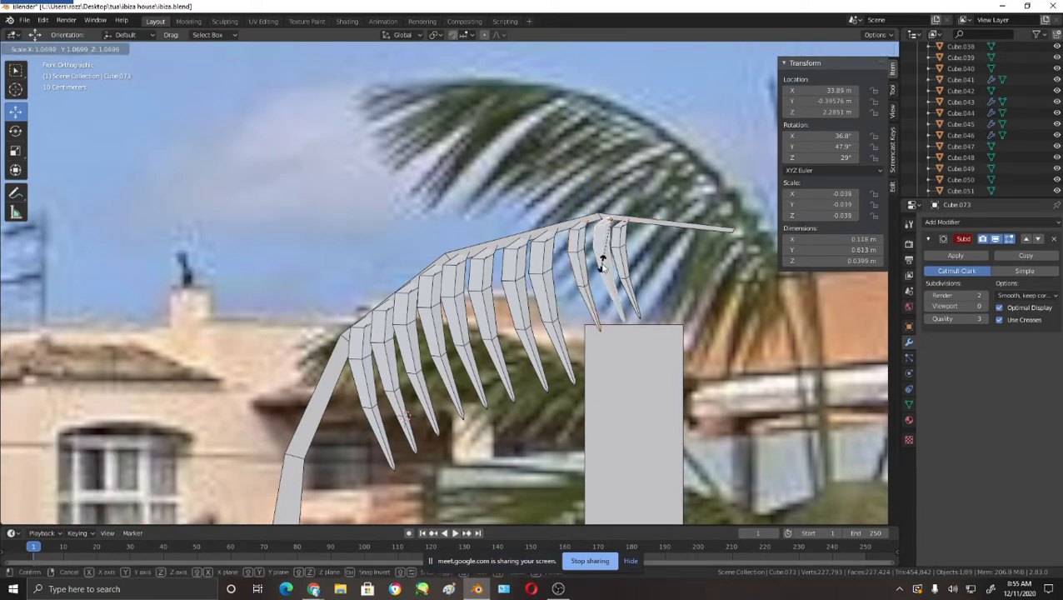
left_click(550, 265)
key("s")
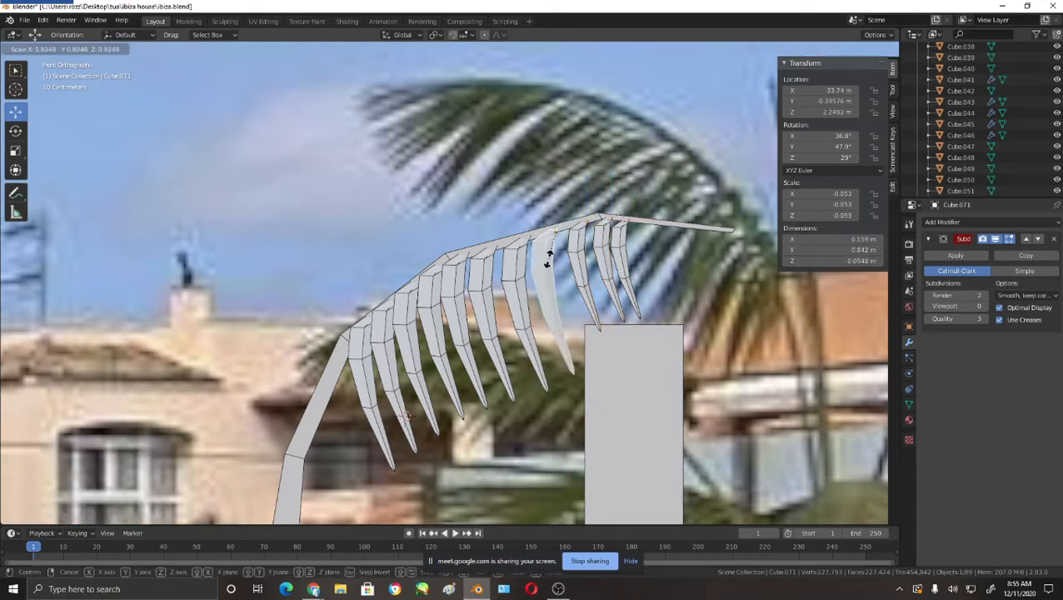
left_click(548, 259)
left_click(524, 301)
key("s")
left_click(586, 389)
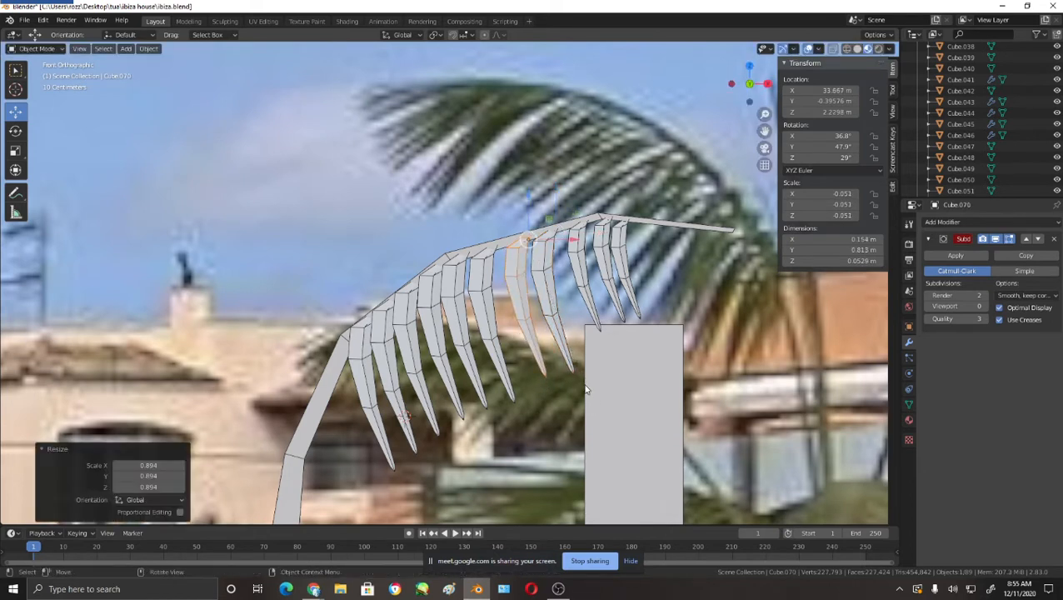
- Scale the fourth leaflet from the frond's tip end by about 0.89 and the sixth by about 0.86
left_click(572, 364)
key("s")
left_click(584, 373)
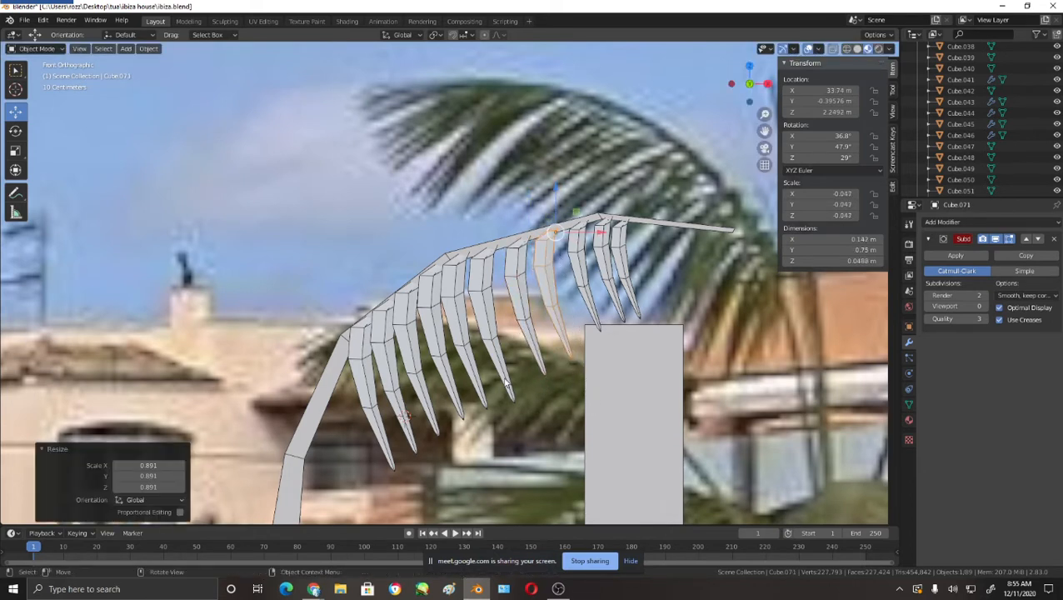
left_click(507, 381)
key("s")
left_click(549, 404)
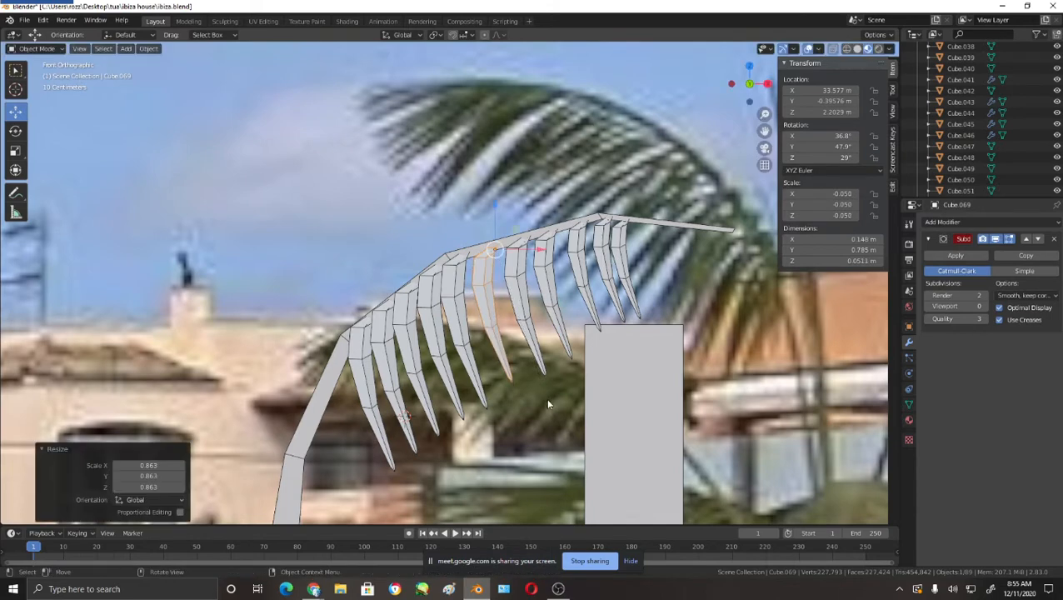
- Scale the fifth leaflet from the frond's tip end by 0.87 and shrink the fourth one further
left_click(541, 368)
key("s")
left_click(549, 379)
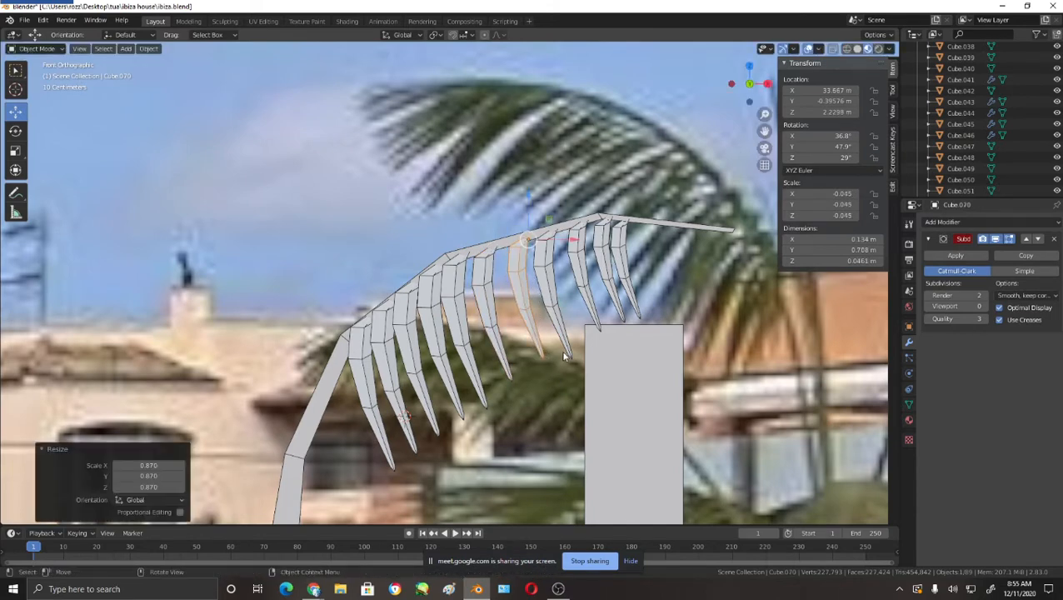
left_click(568, 354)
key("s")
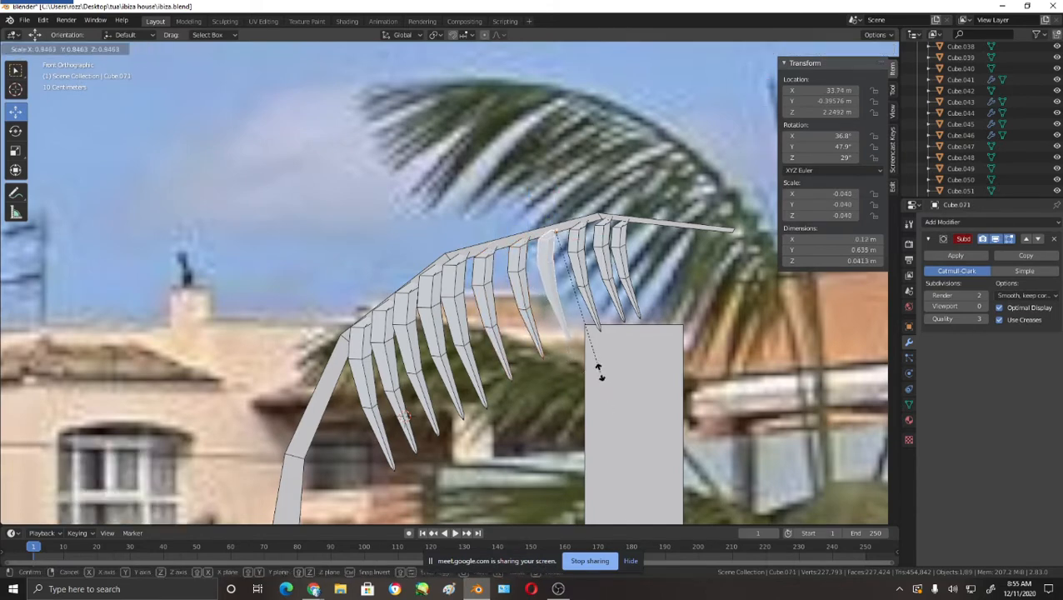
left_click(599, 367)
- Scale the three leaflets around the stem's bend down slightly, using about 0.90 for the first and about 0.95 for the outermost
left_click(600, 327)
key("s")
left_click(627, 363)
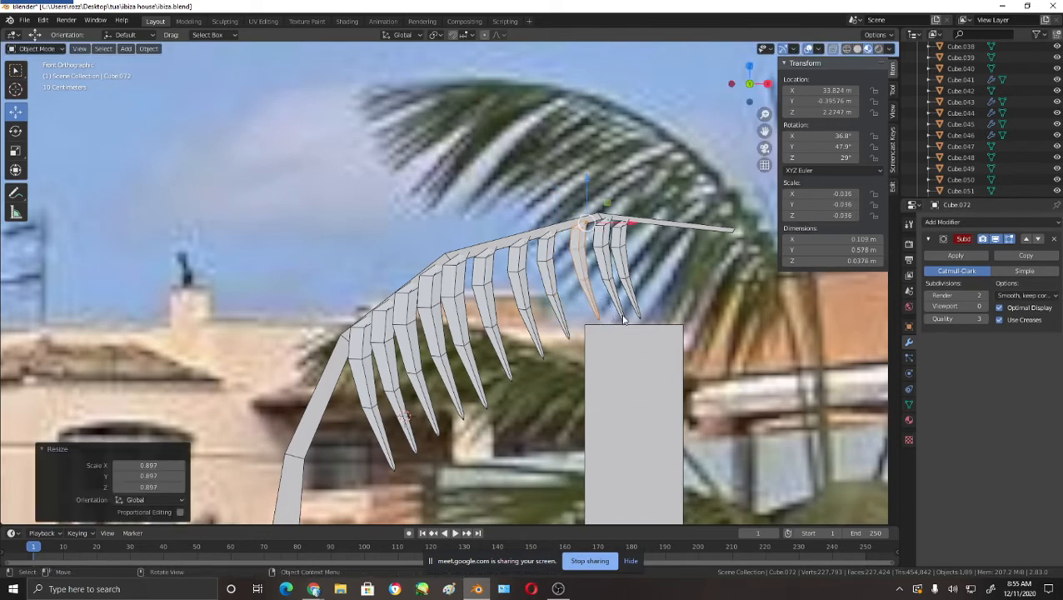
left_click(622, 316)
key("s")
left_click(639, 322)
left_click(636, 310)
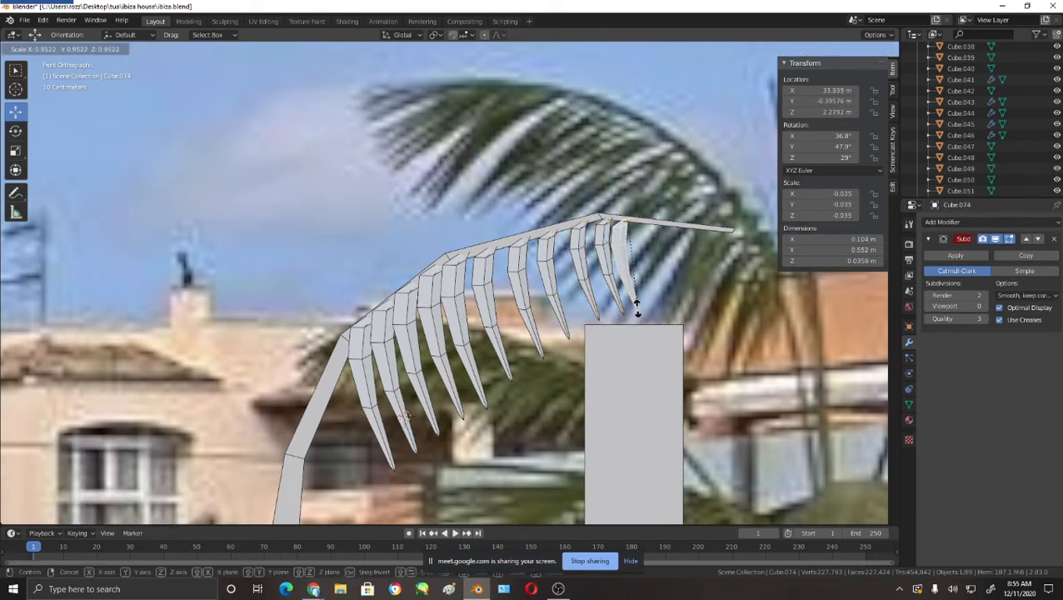
key("s")
left_click(643, 305)
scroll(692, 299, "down", 1)
scroll(658, 286, "up", 1)
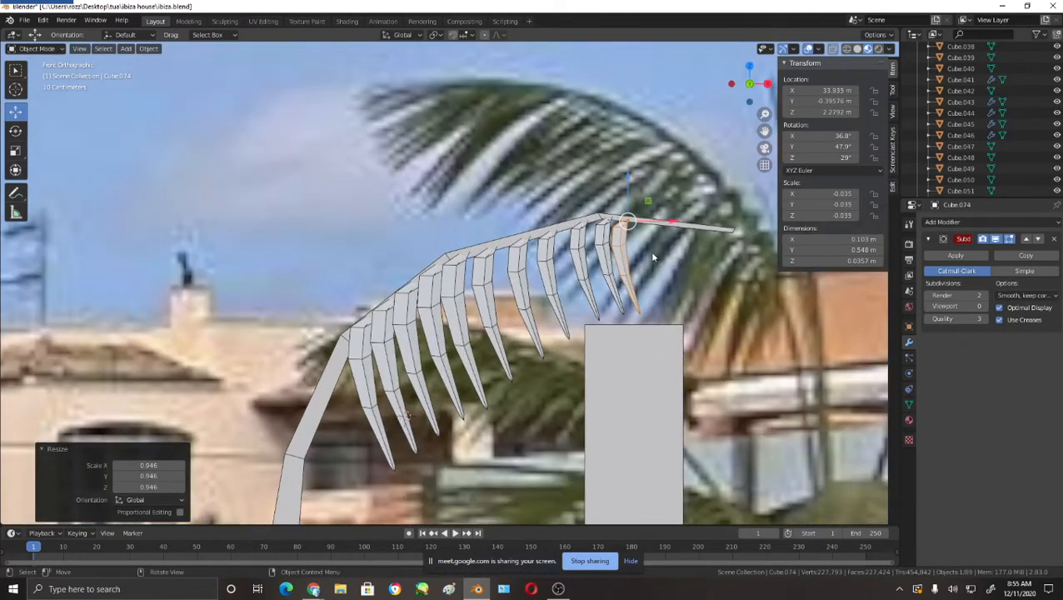
- Duplicate the outermost leaflet about 0.064 m toward the frond's tip and rotate the copy until it hangs almost straight down
key("shift+d")
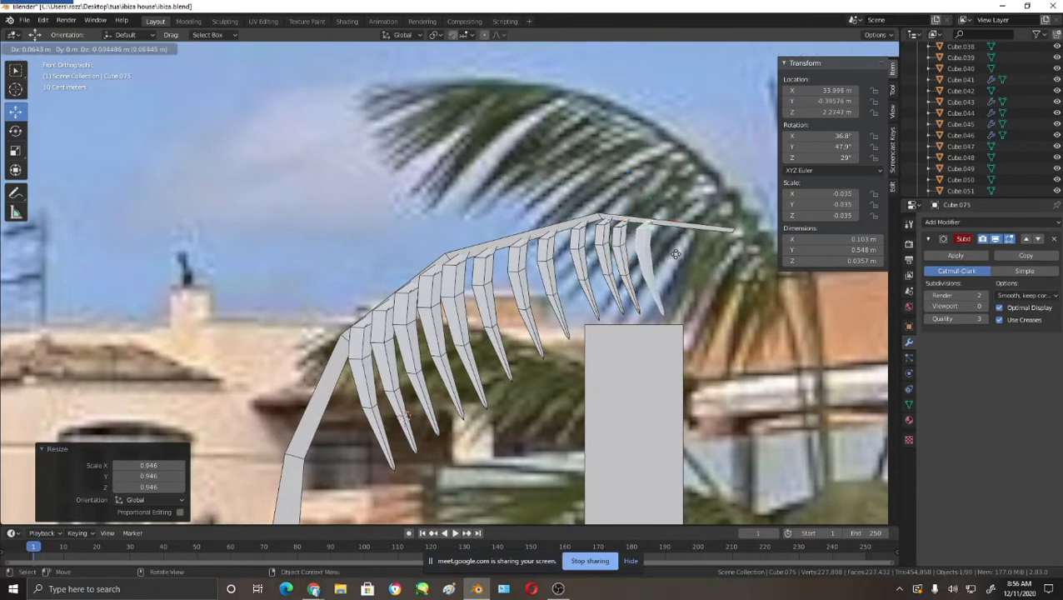
left_click(676, 254)
key("r")
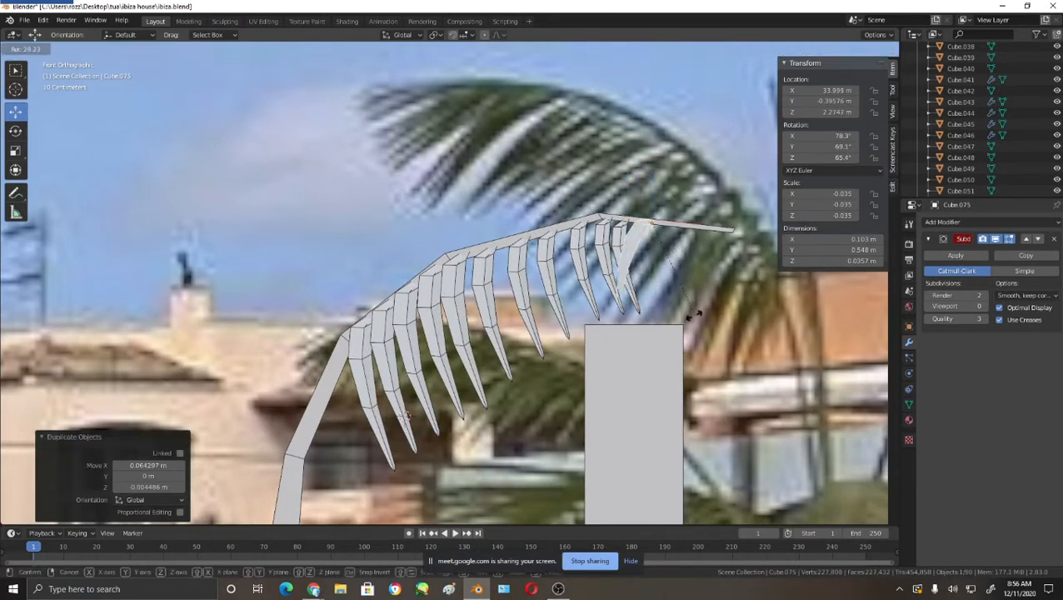
left_click(704, 316)
key("r")
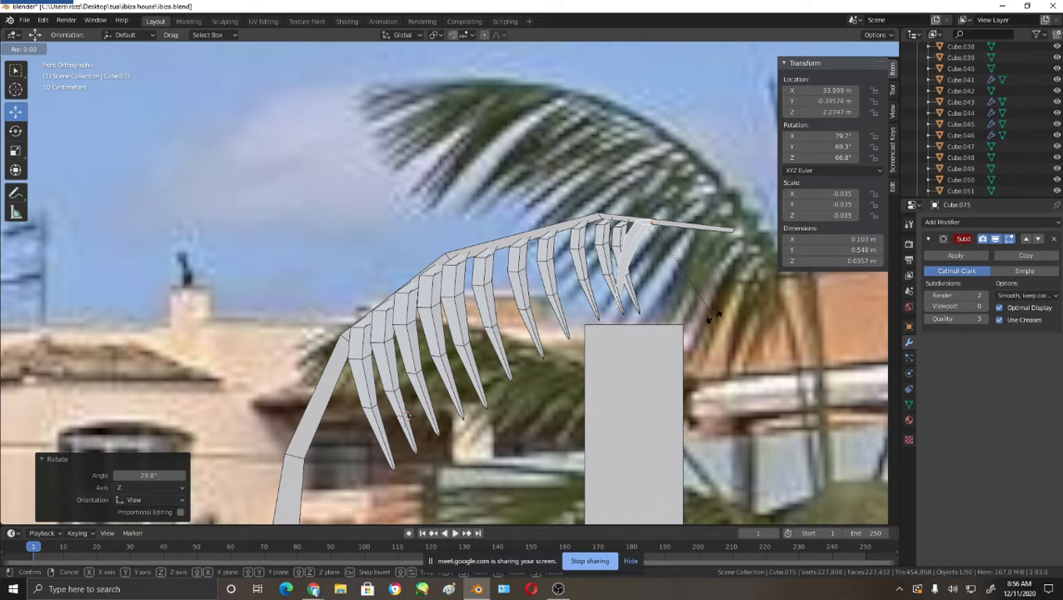
key("z")
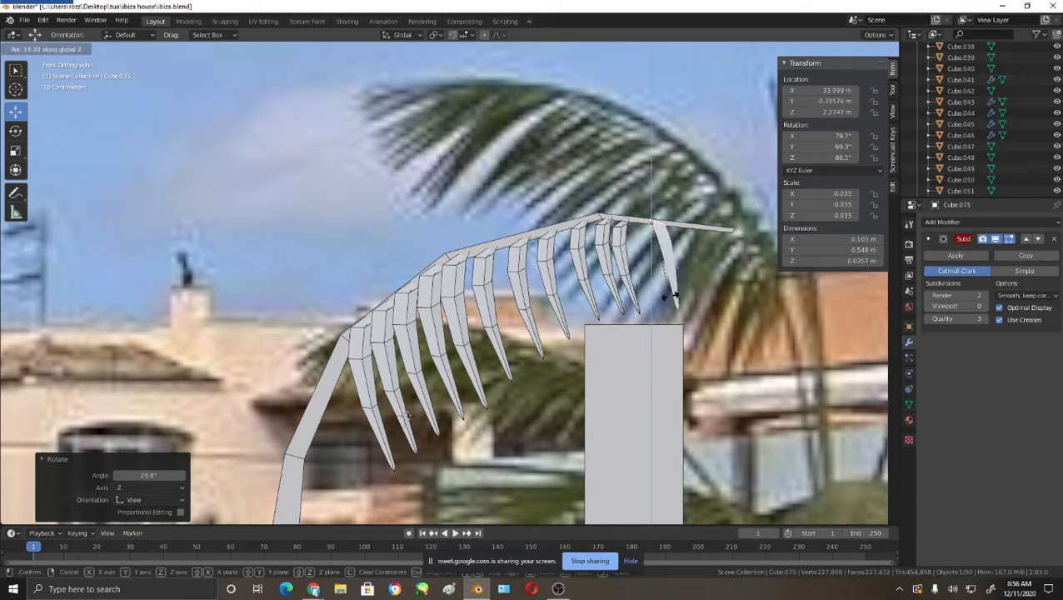
left_click(677, 298)
key("r")
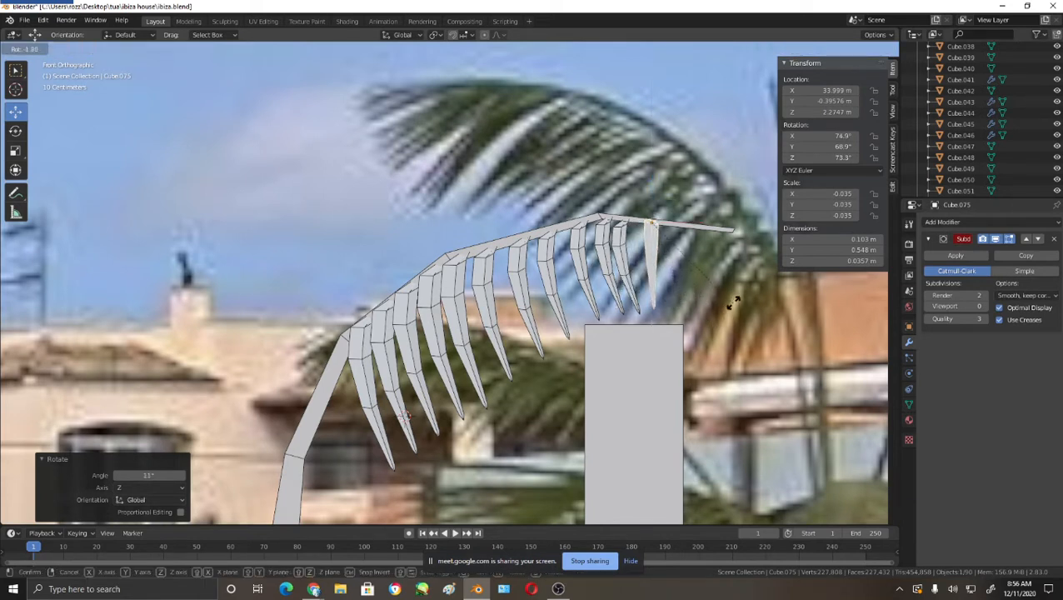
left_click(733, 304)
- Duplicate the straight-hanging leaflet about 0.06 m toward the tip and scale the copy by about 0.92
key("shift+d")
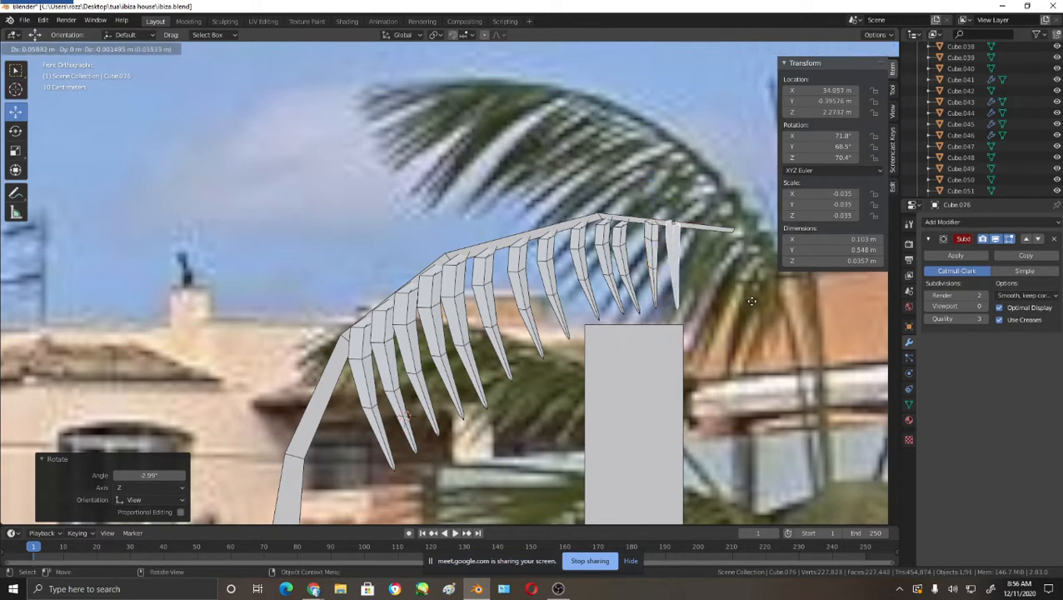
left_click(752, 310)
key("s")
left_click(758, 331)
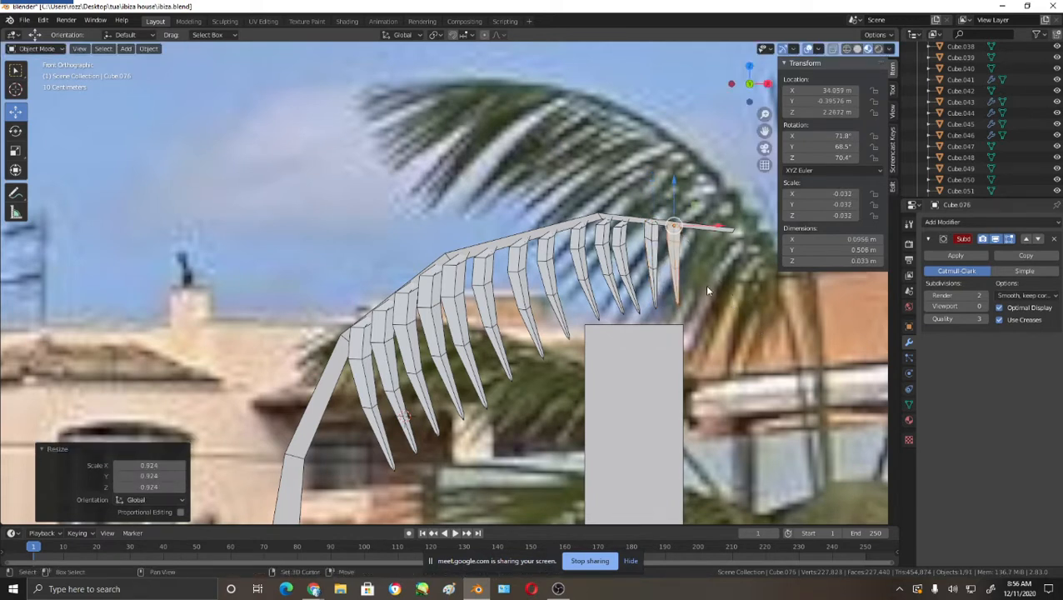
- Add three more copies of the smallest leaflet about 0.05 m apart along the stem to the frond's tip
key("shift+d")
left_click(729, 292)
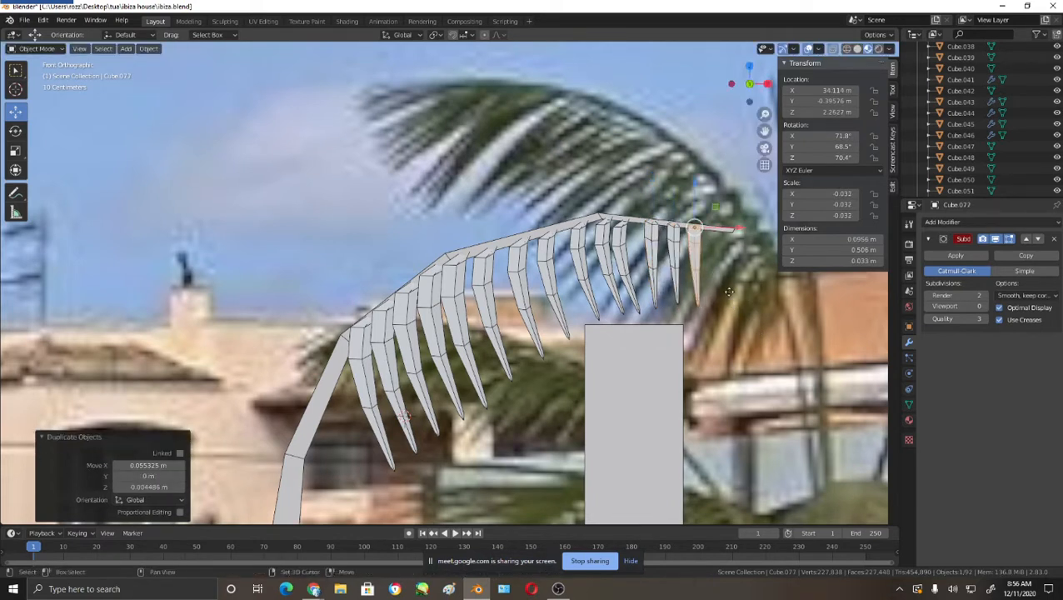
key("shift+d")
left_click(749, 292)
key("shift+d")
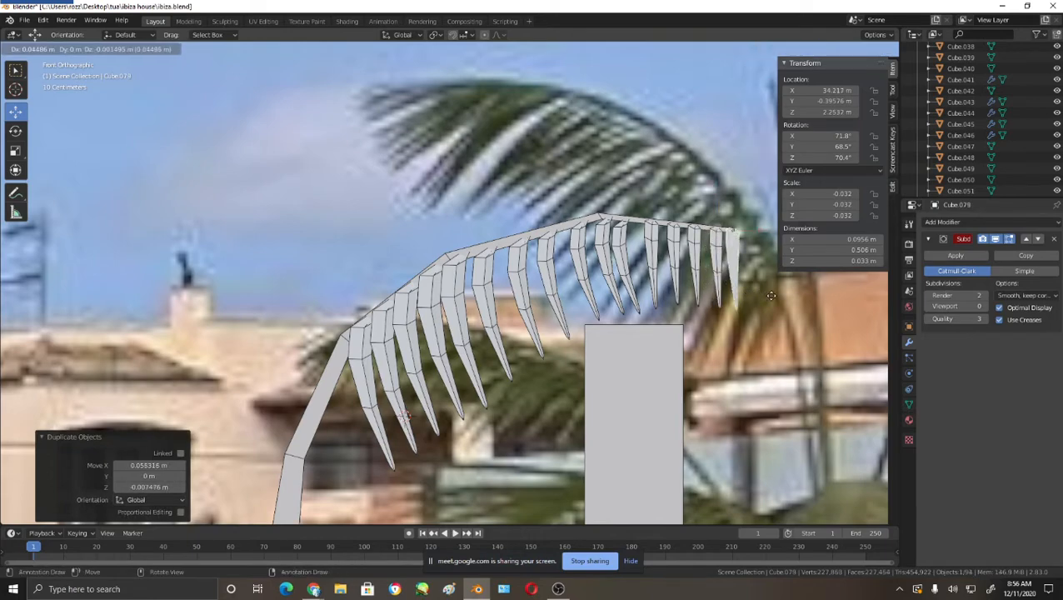
left_click(769, 296)
- In top view, shift the leaflet at the frond's tip about 0.012 m along negative Y to the stem's edge
middle_click_drag(767, 296, 641, 409)
key("KP_7")
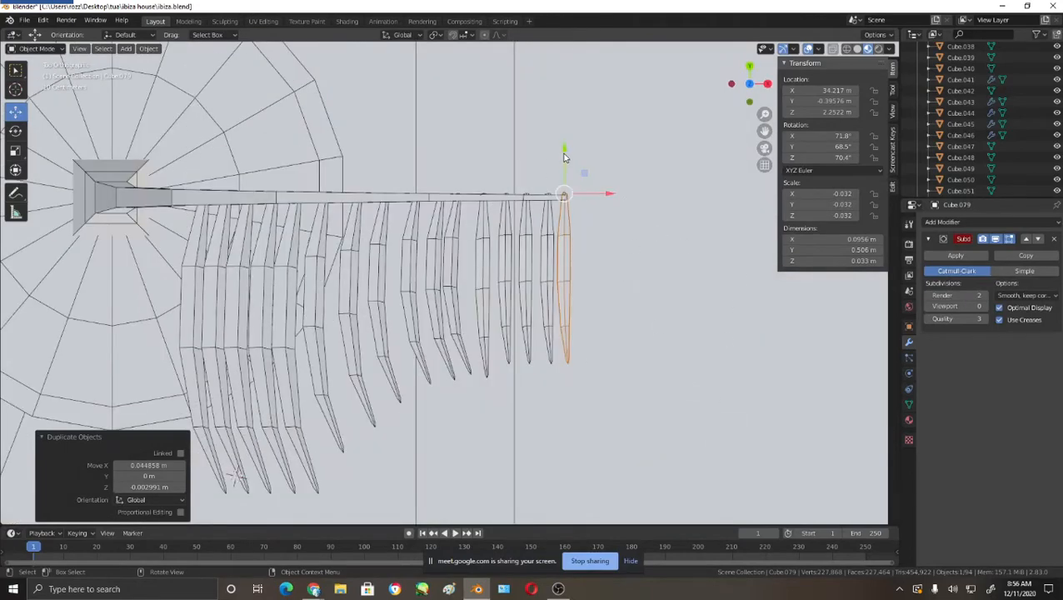
left_click(570, 227)
left_click(570, 193)
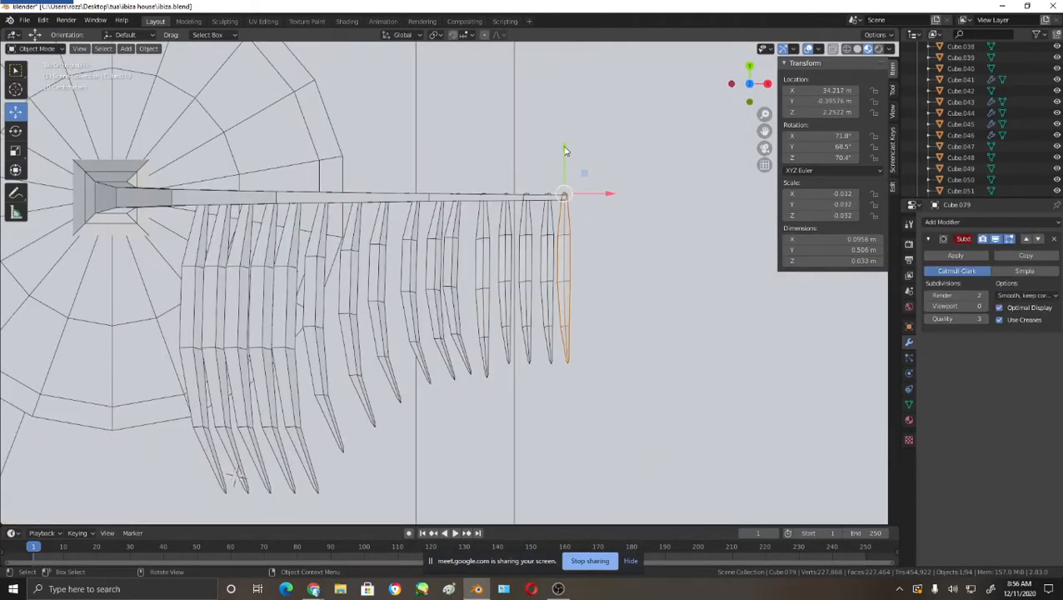
left_click_drag(565, 151, 564, 155)
- Nudge the next three leaflets behind the tip one in negative Y so their bases line up with the stem's edge
left_click(552, 247)
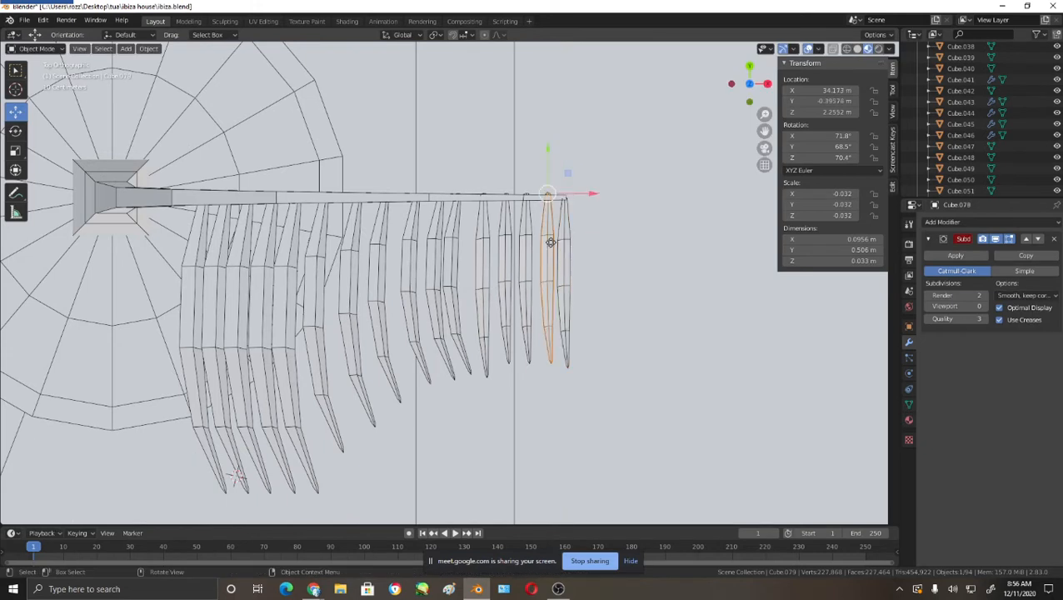
key("g")
left_click(548, 242)
left_click(528, 241)
key("g")
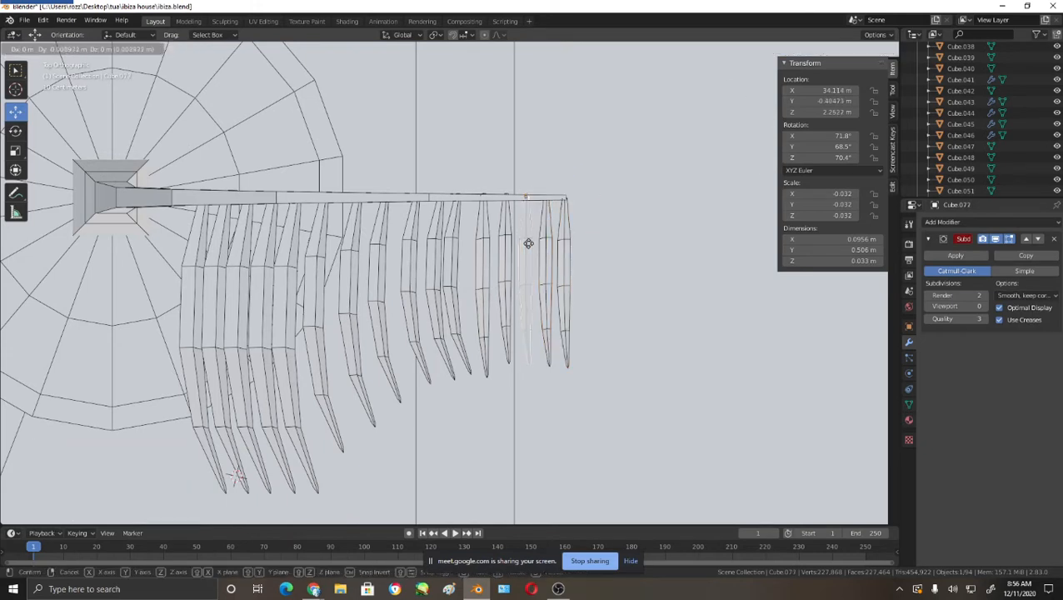
left_click(528, 242)
key("g")
left_click(506, 241)
- Move the fifth and sixth leaflets from the tip slightly in negative Y to align them with the stem's edge
left_click(482, 245)
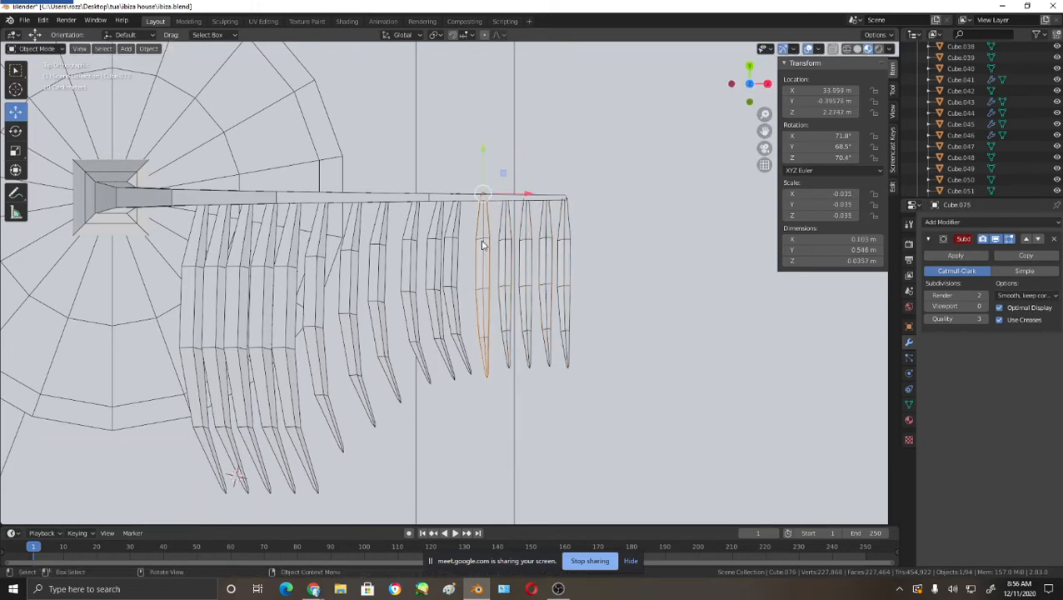
key("g")
left_click(481, 244)
left_click(451, 236)
key("g")
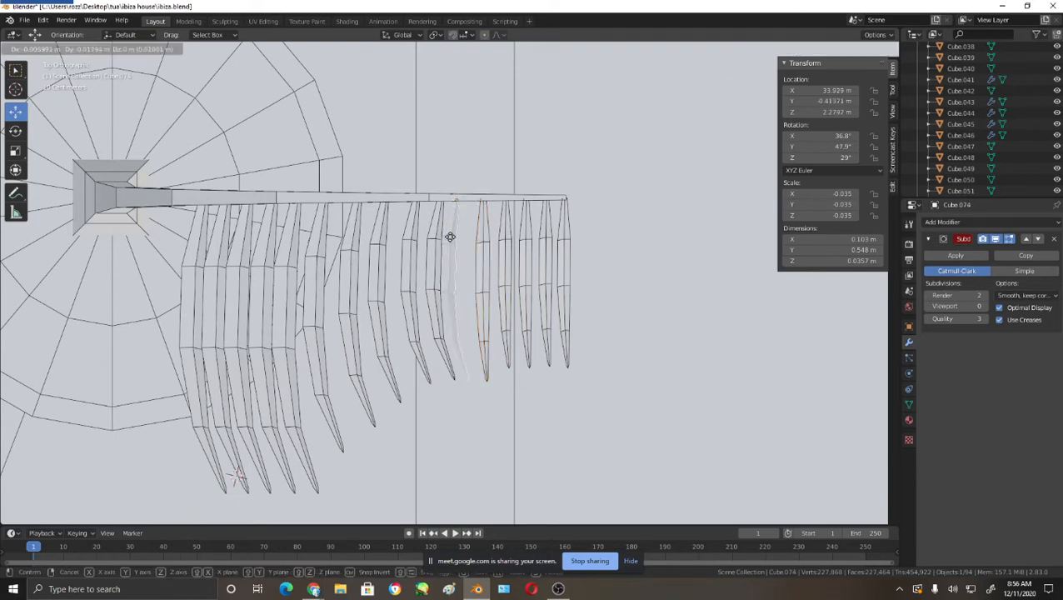
left_click(458, 237)
- Rotate the tip leaflet about 90° to extend straight out from the stem, and angle the second-to-last leaflet partly outward
left_click(566, 238)
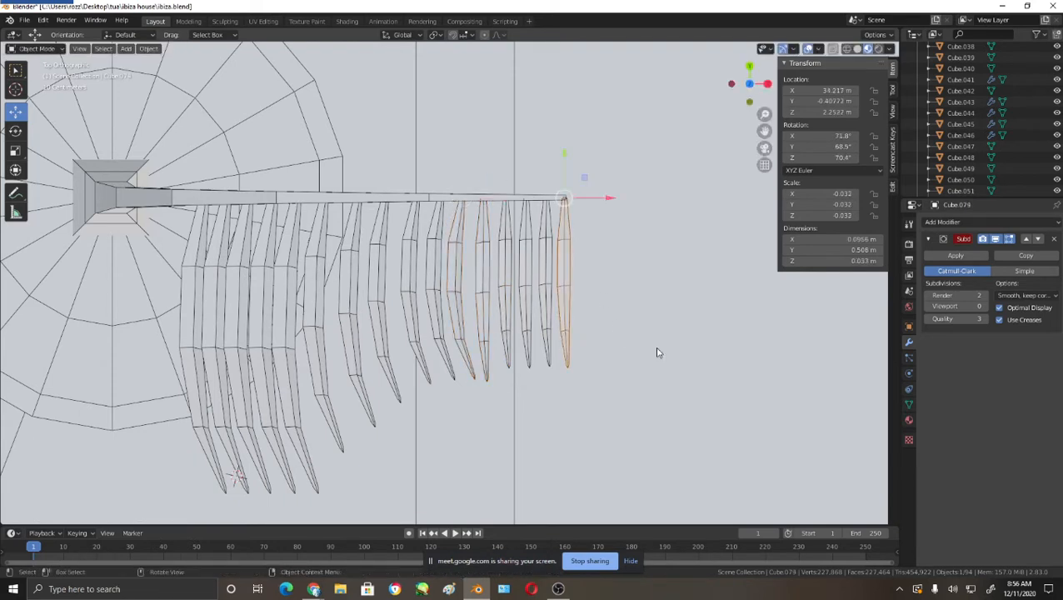
key("r")
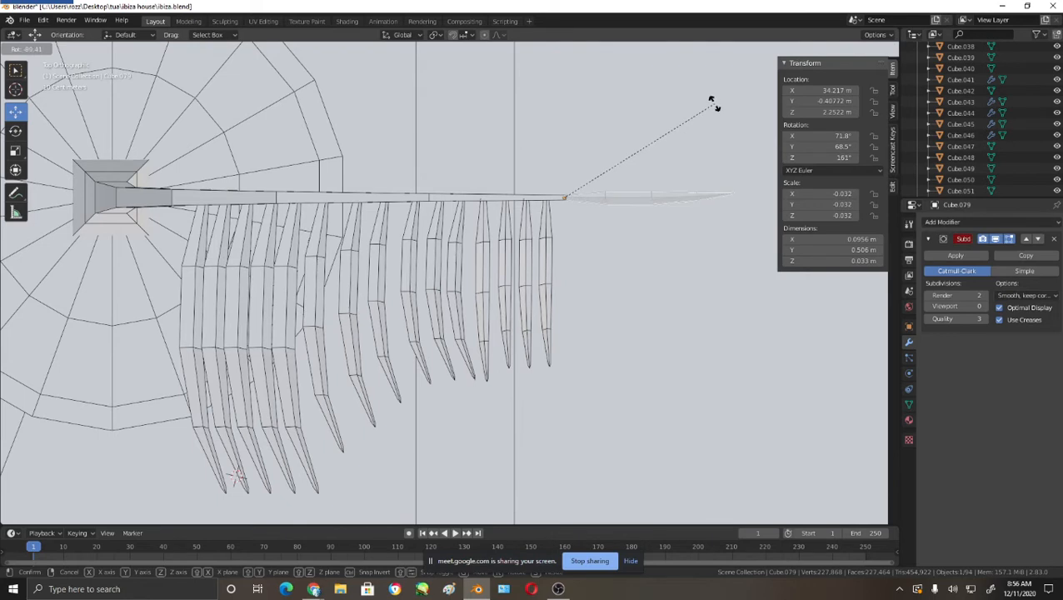
left_click(712, 105)
key("r")
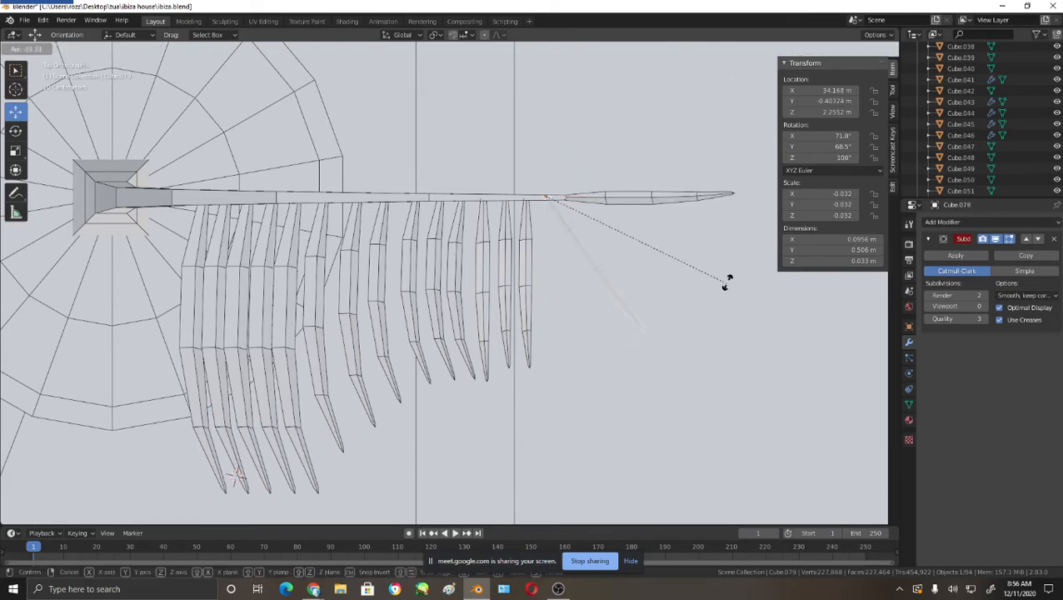
left_click(674, 320)
- Duplicate the tip leaflet, rotate the copy about 42° toward the second-to-last leaflet, and shift its base slightly back onto the stem
left_click(650, 206)
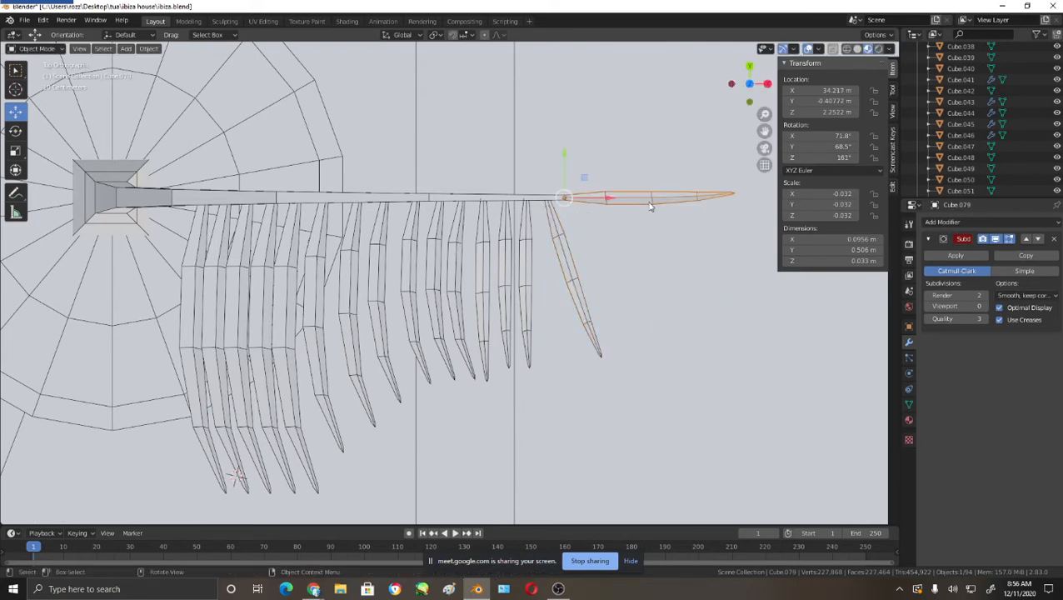
key("shift+d")
key("r")
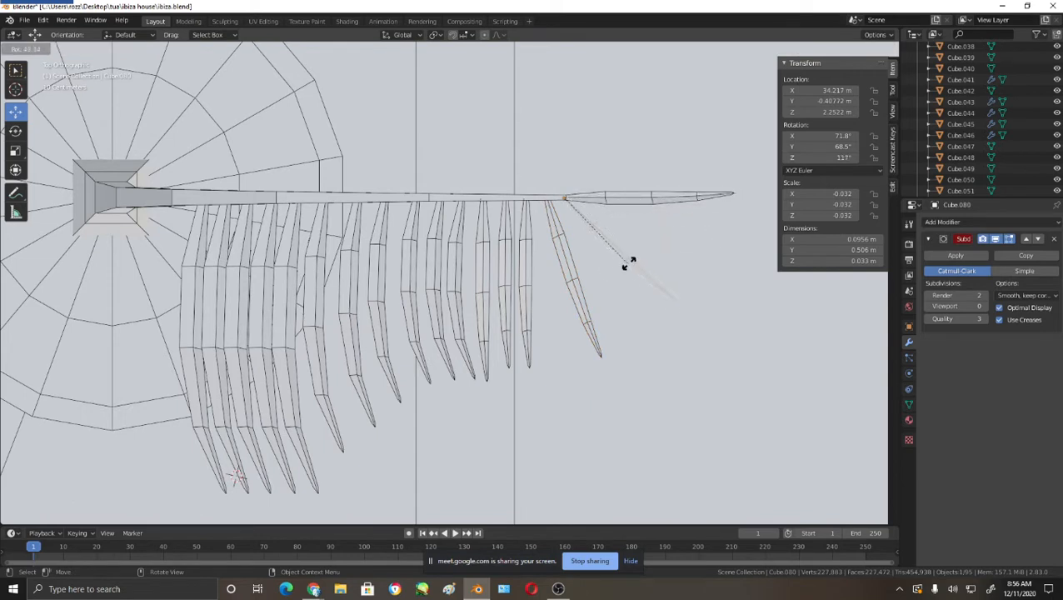
left_click(631, 265)
key("g")
left_click(626, 268)
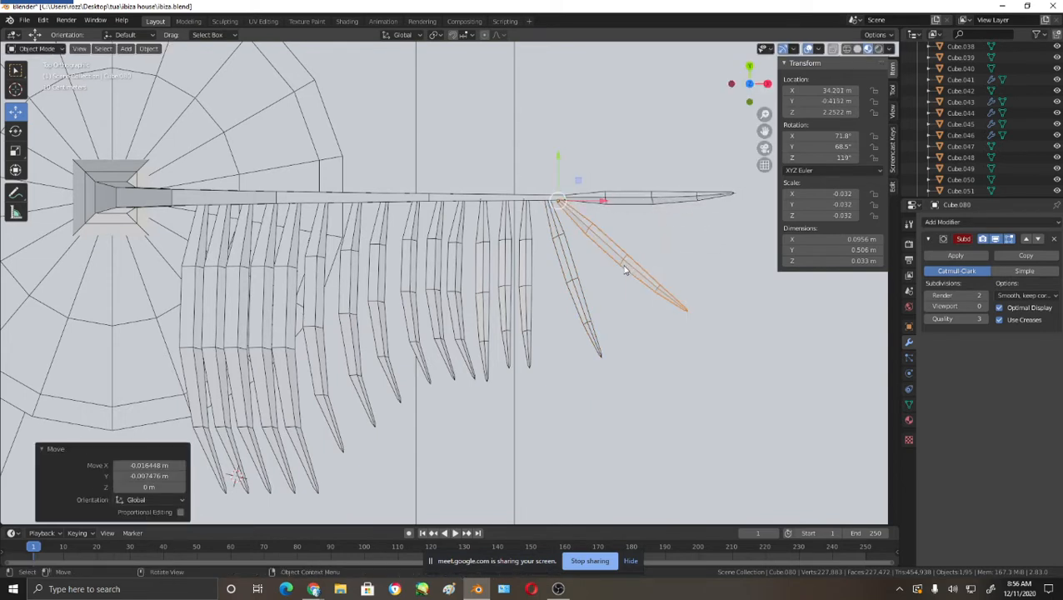
- Rotate the fourth, fifth and sixth leaflets from the tip slightly outward, turning the sixth by about 2.2°
left_click(526, 261)
key("r")
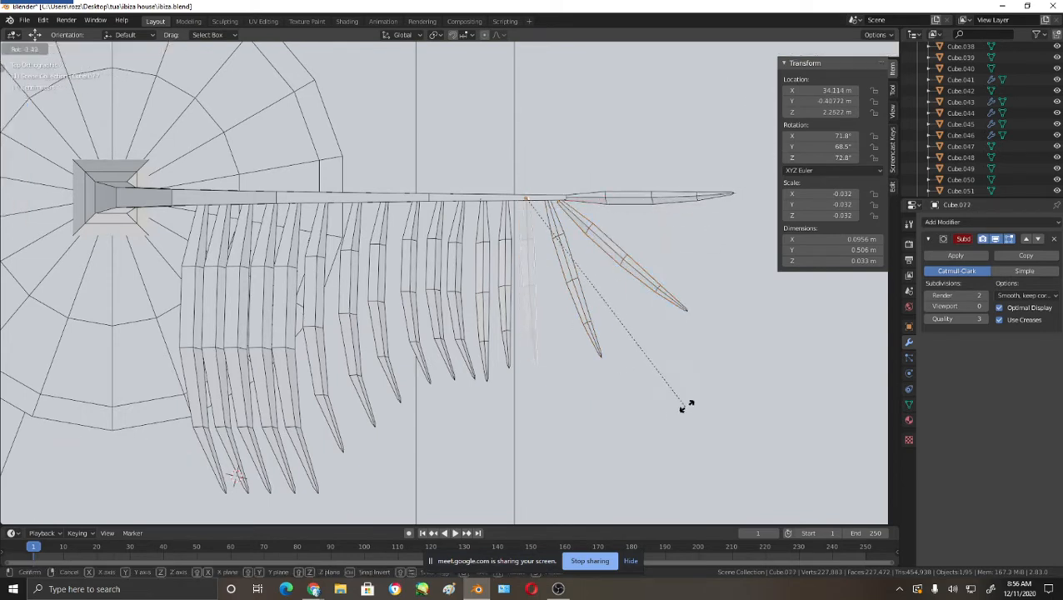
left_click(705, 384)
left_click(505, 298)
key("r")
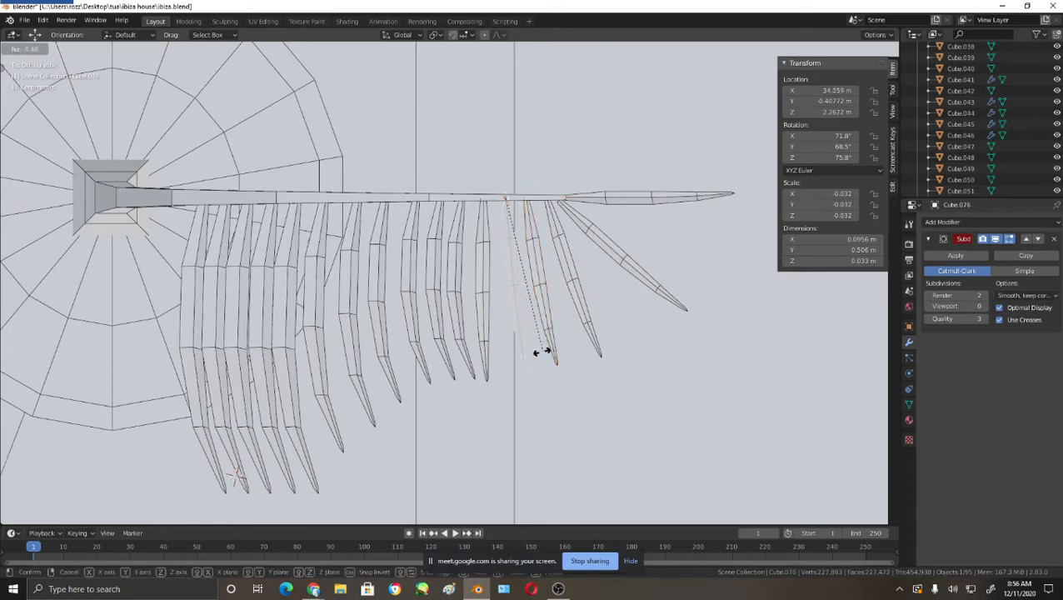
left_click(478, 345)
left_click(487, 339)
key("r")
left_click(439, 342)
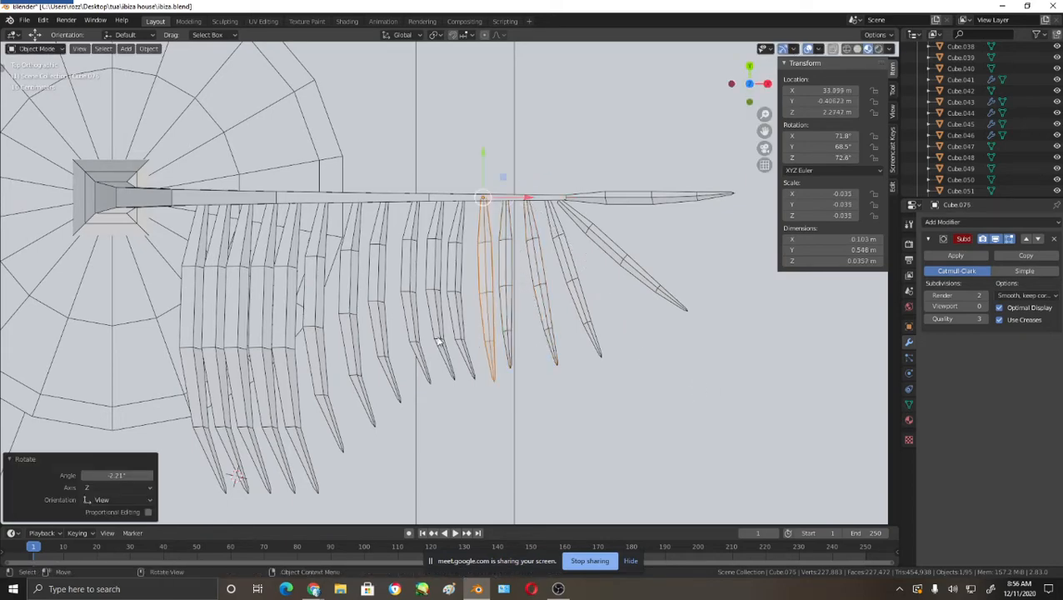
- Enlarge the sixth, seventh and eighth leaflets from the base, scaling the eighth by about 1.124 and turning the seventh about 0.6°
middle_click_drag(348, 416, 419, 354, "shift")
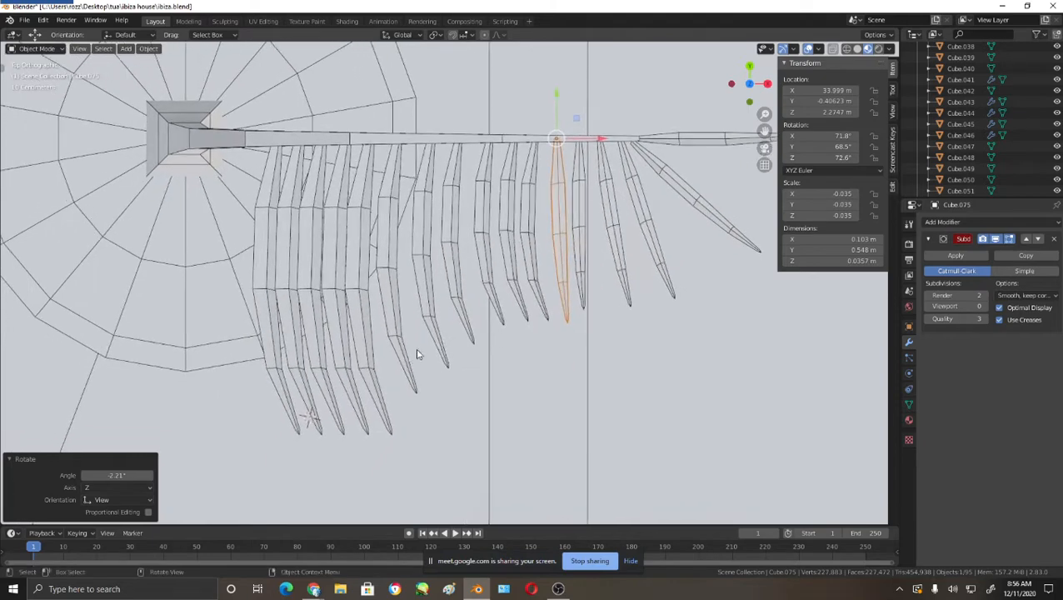
left_click(440, 359)
key("r")
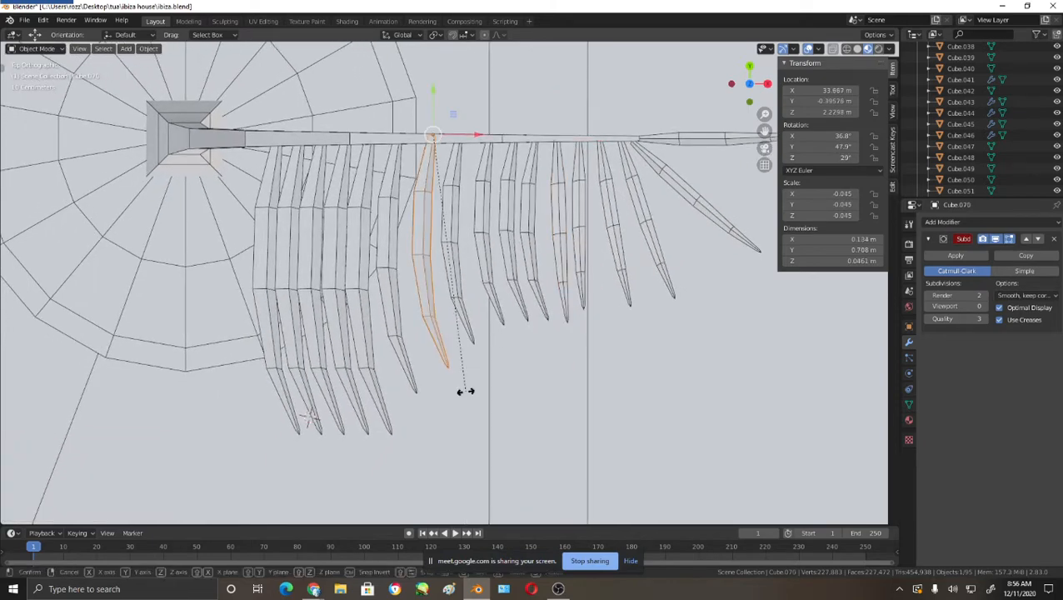
left_click(469, 407)
key("s")
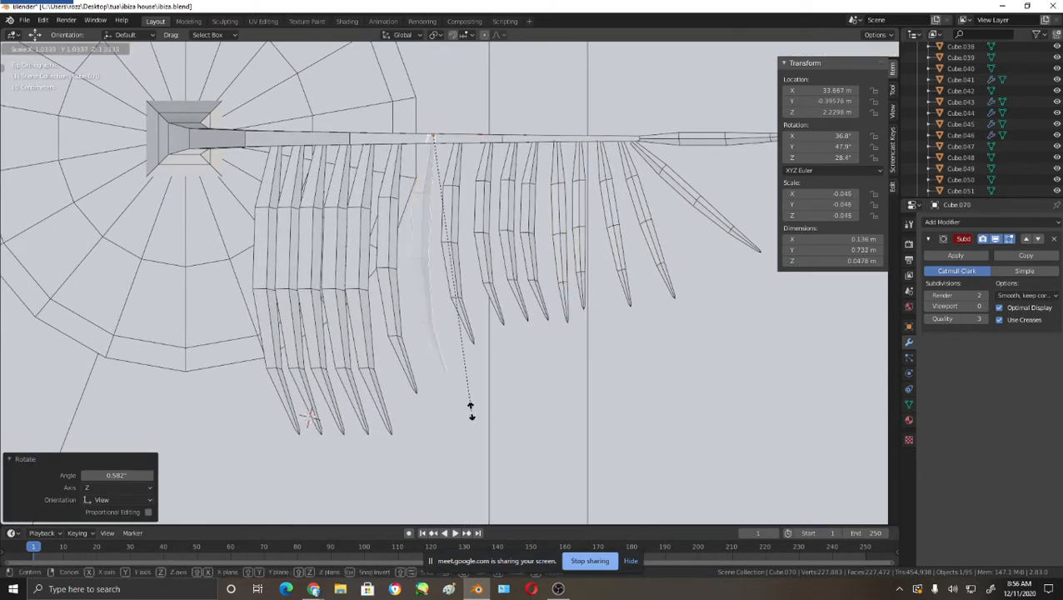
left_click(472, 421)
left_click(390, 338)
key("s")
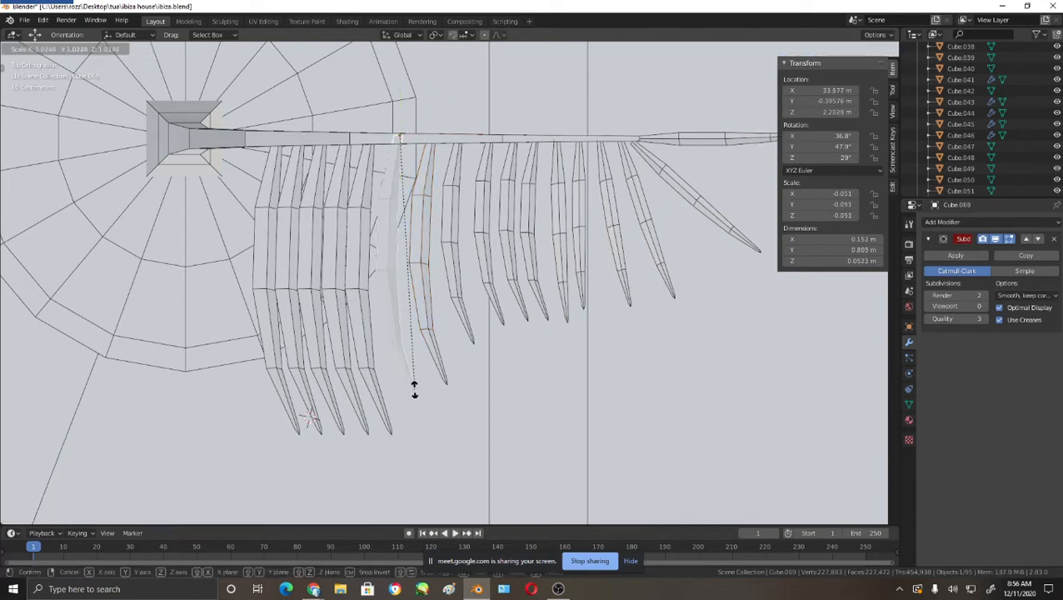
left_click(417, 385)
left_click(478, 337)
key("s")
left_click(491, 368)
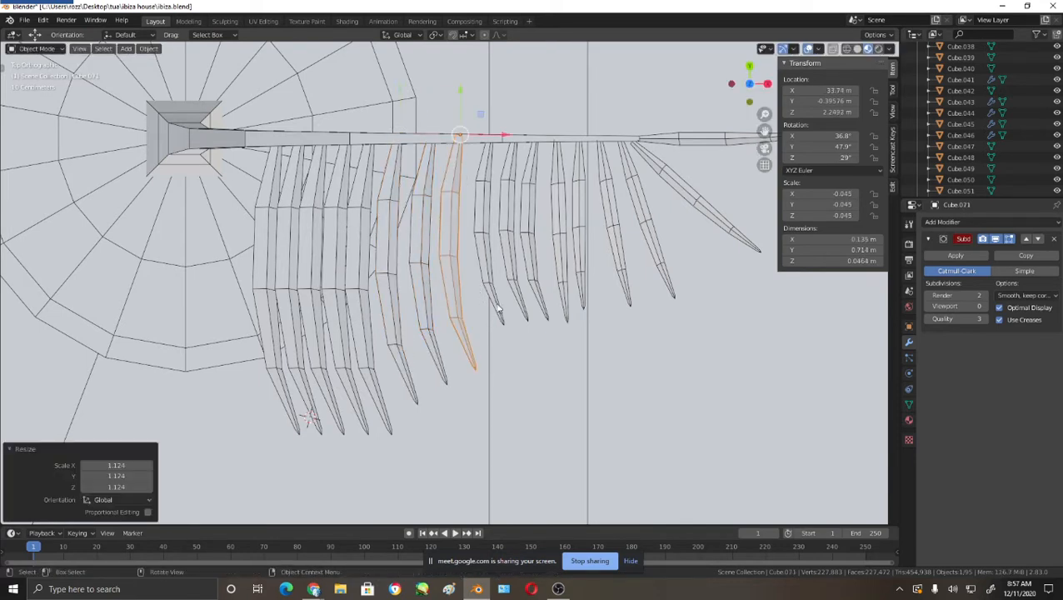
- Scale up the ninth, tenth and eleventh leaflets from the base, enlarging the eleventh by about 1.127
left_click(498, 307)
key("s")
left_click(501, 339)
left_click(520, 306)
key("s")
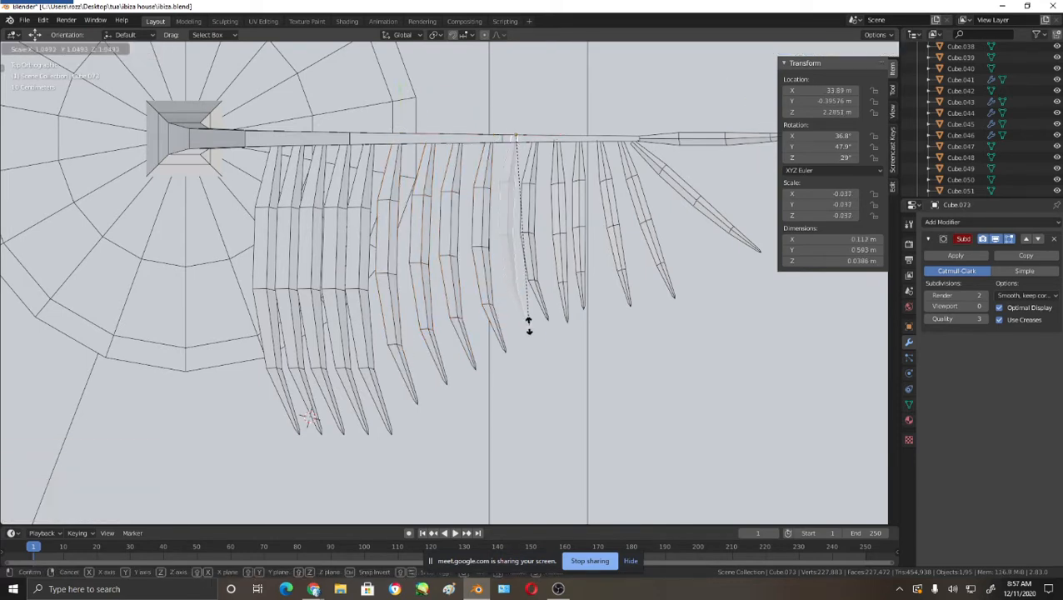
left_click(527, 337)
left_click(542, 308)
key("s")
left_click(544, 316)
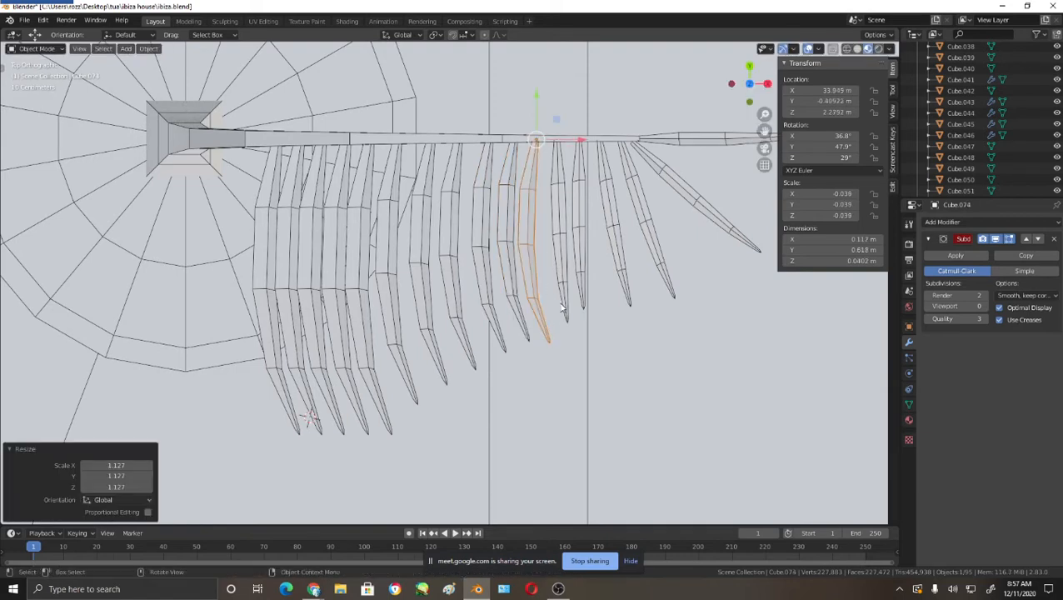
- Scale up the sixth and fifth leaflets from the tip, then shrink the sixth by about 0.941 to even out their lengths
left_click(564, 304)
key("s")
left_click(568, 325)
left_click(584, 297)
key("s")
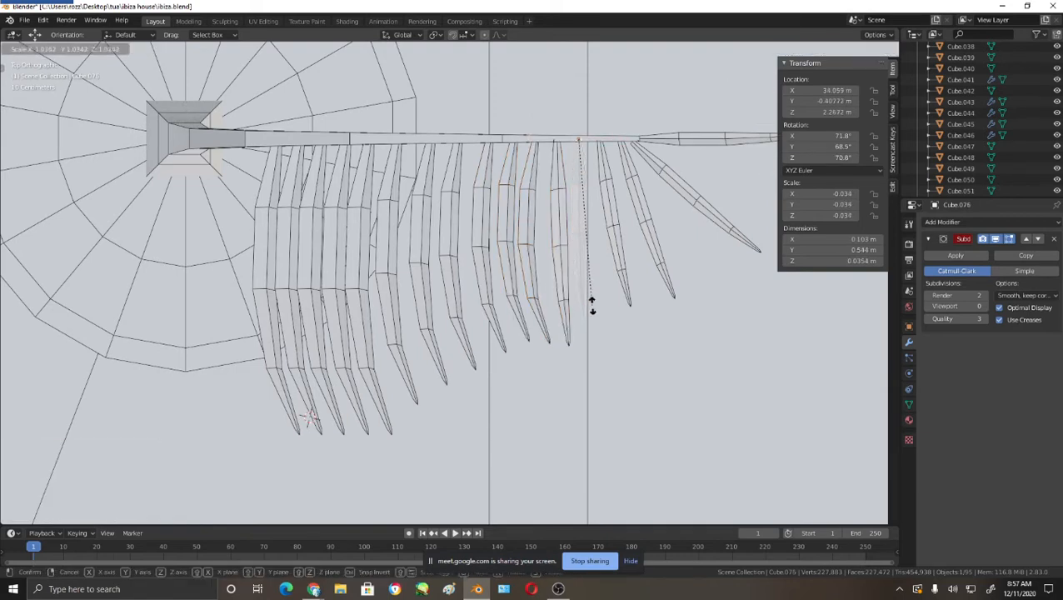
left_click(595, 311)
left_click(568, 336)
left_click(568, 335)
key("s")
left_click(570, 328)
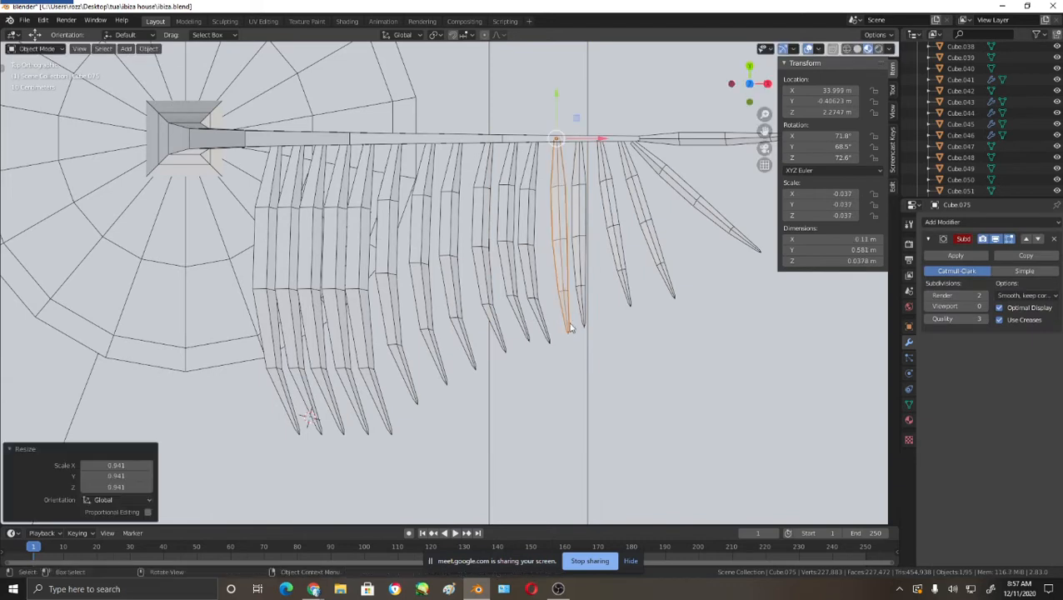
- Scale down the fifth through second leaflets from the base, using about 0.948 for the third and 0.955 for the second
left_click(377, 401)
key("s")
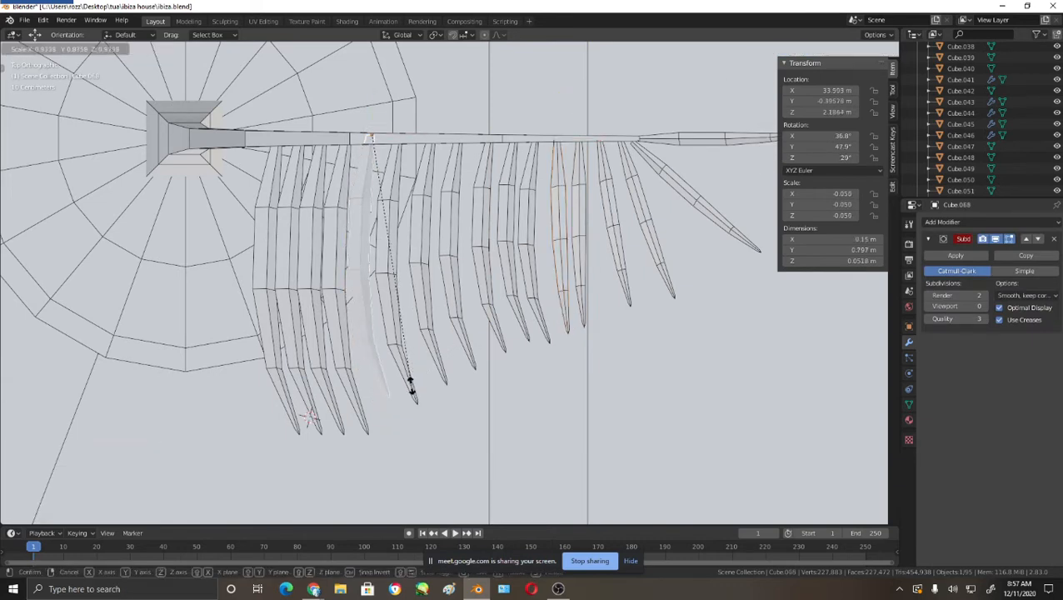
left_click(370, 404)
left_click(360, 409)
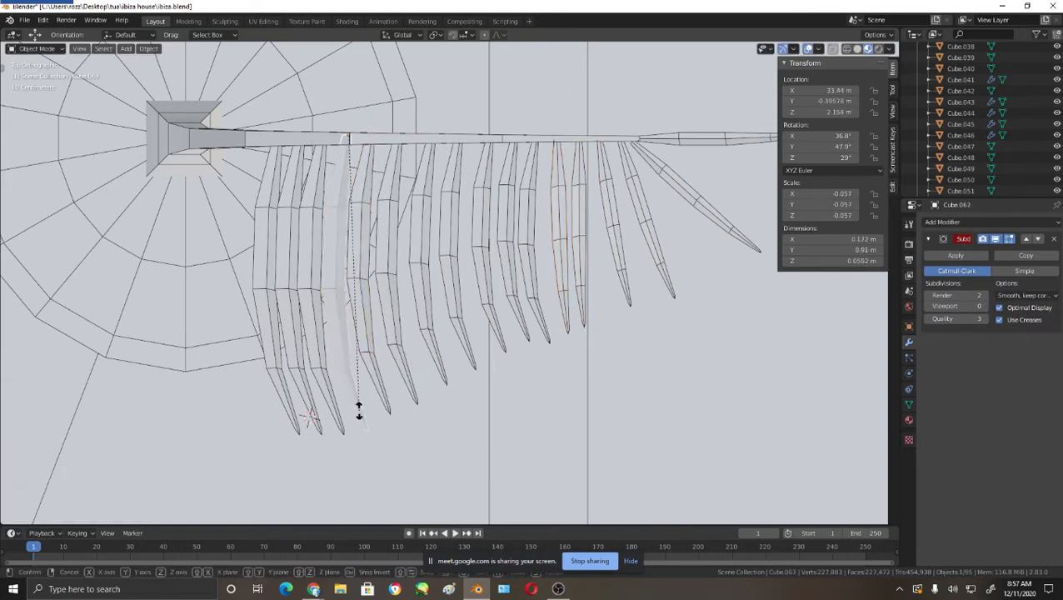
key("s")
left_click(338, 405)
left_click(335, 403)
key("s")
left_click(333, 381)
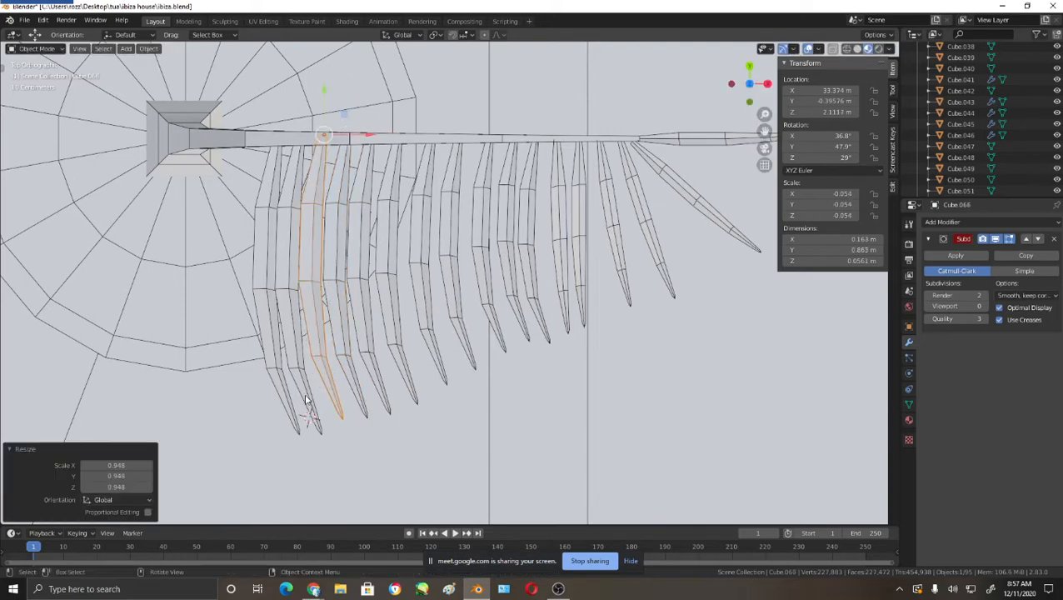
left_click(307, 399)
key("s")
left_click(305, 381)
- Shift the third and fourth leaflets from the tip back along the stem in X by about 0.020 m and 0.009 m
scroll(648, 245, "down", 1)
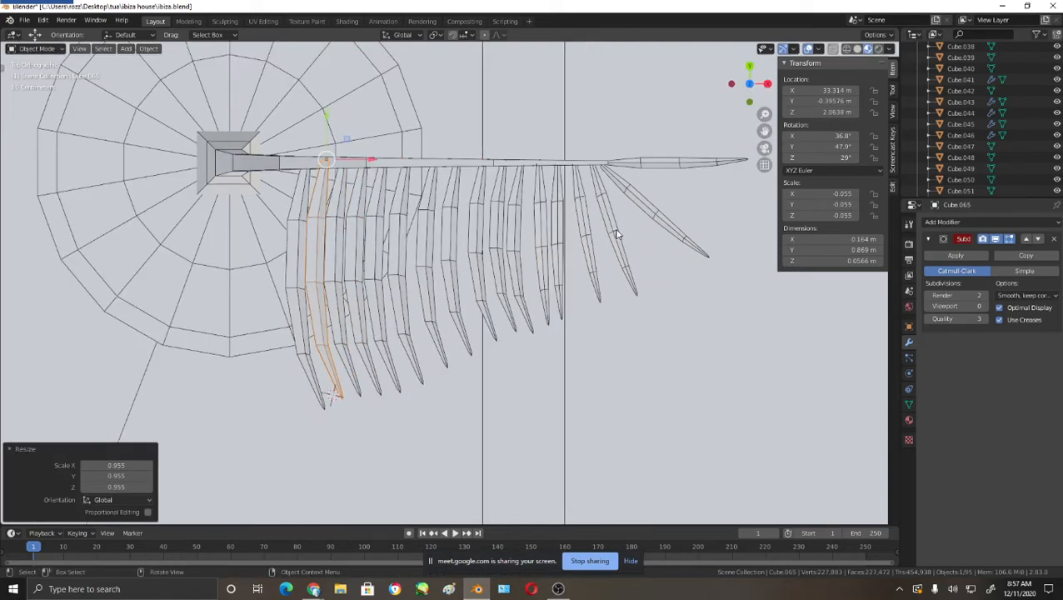
left_click(604, 220)
key("r")
left_click(625, 160)
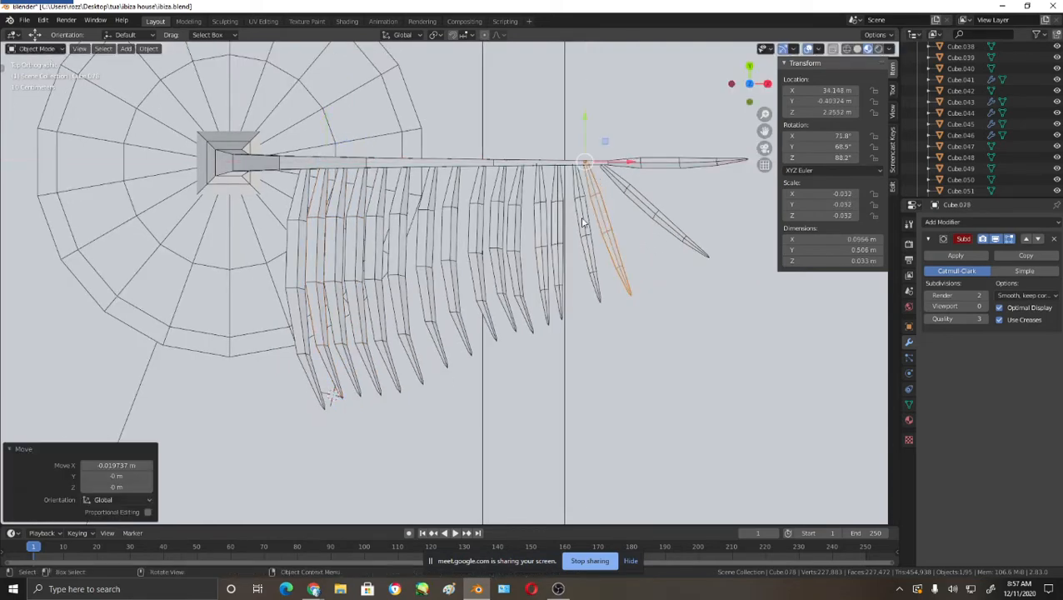
left_click(595, 214)
left_click_drag(610, 165, 607, 166)
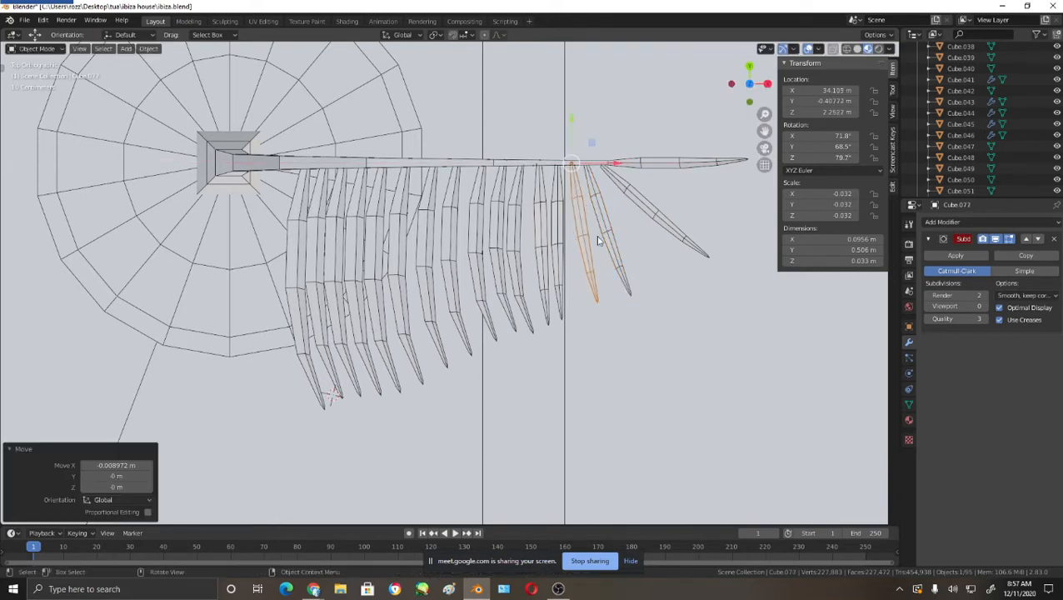
- Duplicate the third leaflet from the tip, place the copy toward the tip, and rotate it about 5.7° outward to fill the gap
left_click(611, 234)
key("shift+d")
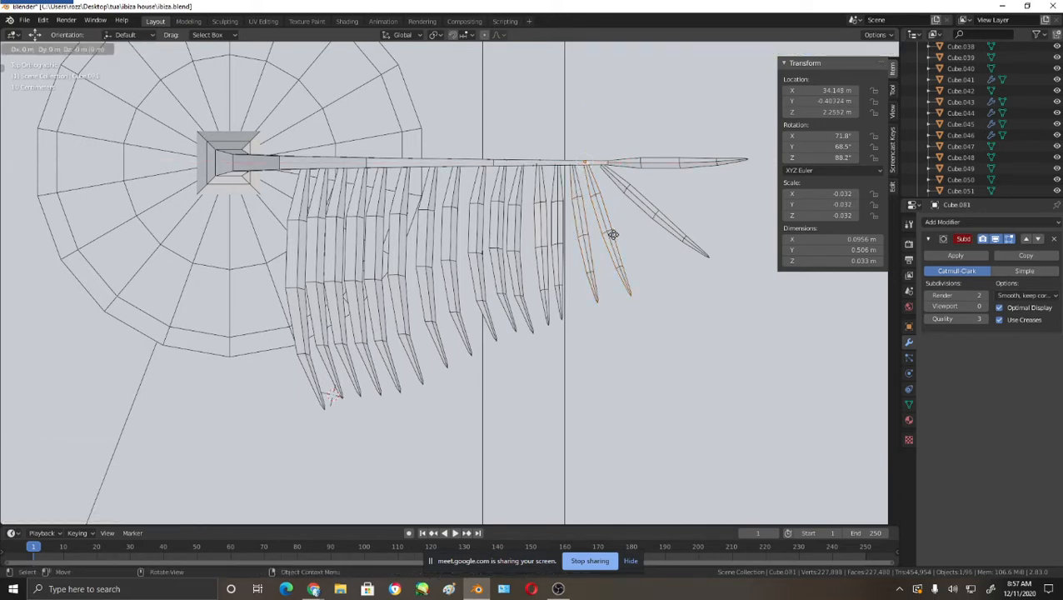
left_click(626, 240)
key("r")
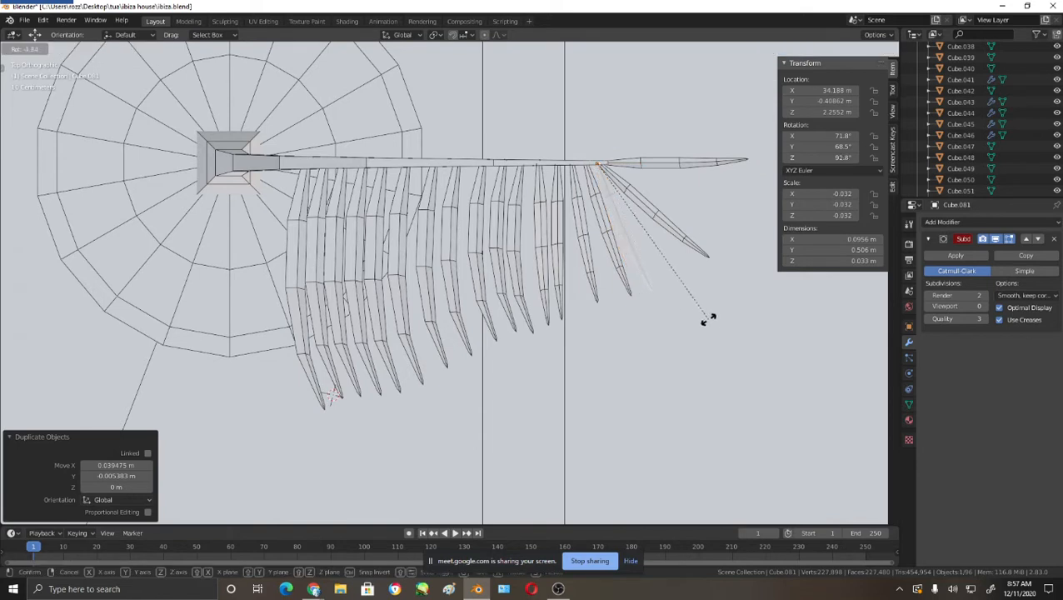
left_click(712, 322)
key("ctrl+z")
key("ctrl+z")
key("g")
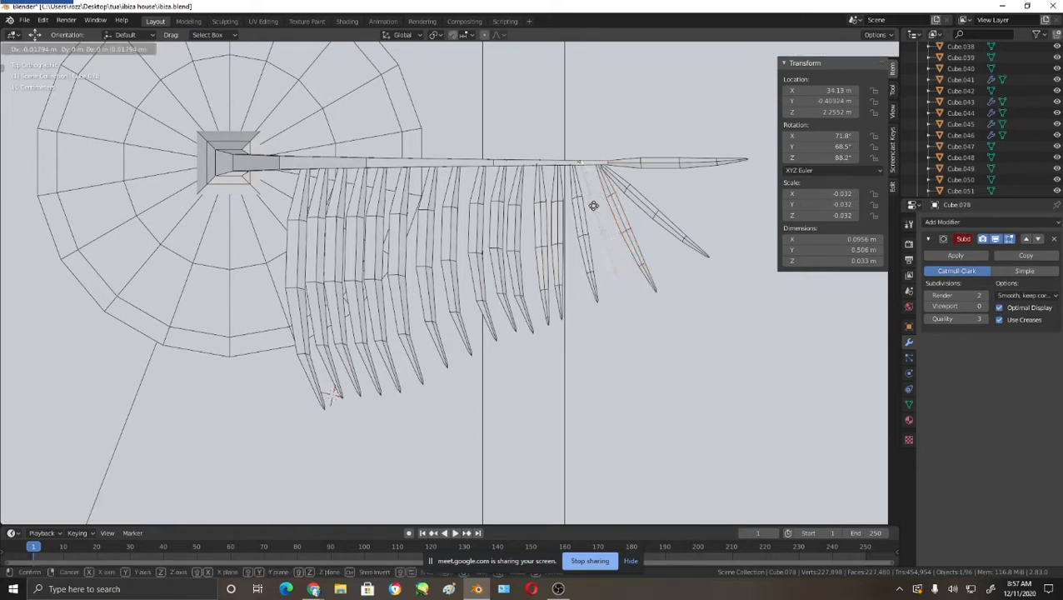
left_click(638, 161)
key("r")
left_click(636, 166)
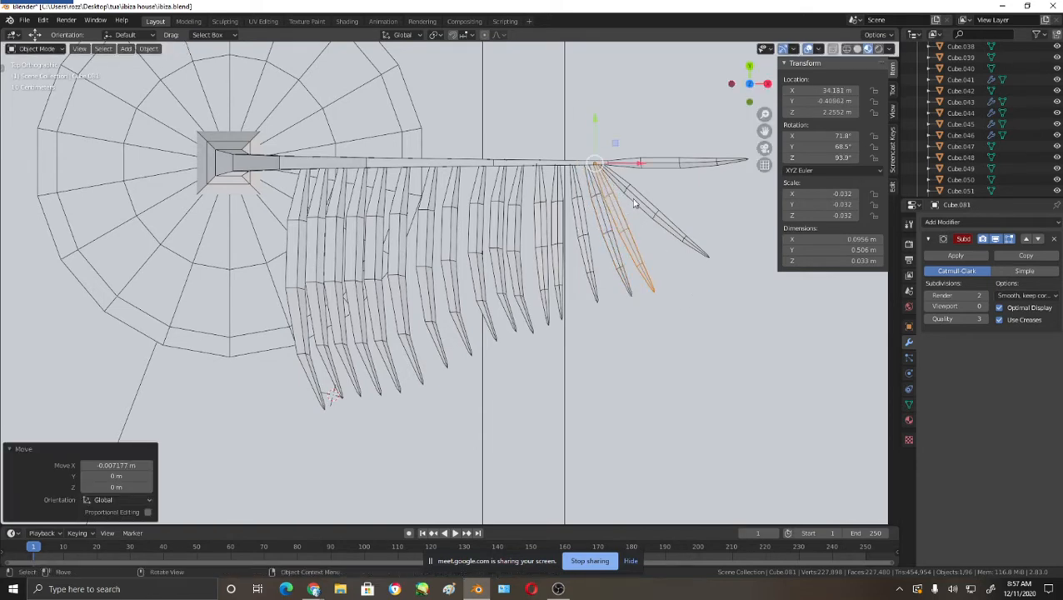
key("shift+d")
left_click(634, 197)
- From a perspective view, rotate the base leaflet about 12° and the second leaflet from the base about 7° toward the pot
middle_click_drag(440, 315, 413, 373)
scroll(492, 240, "up", 4)
scroll(408, 312, "down", 7)
left_click(422, 369)
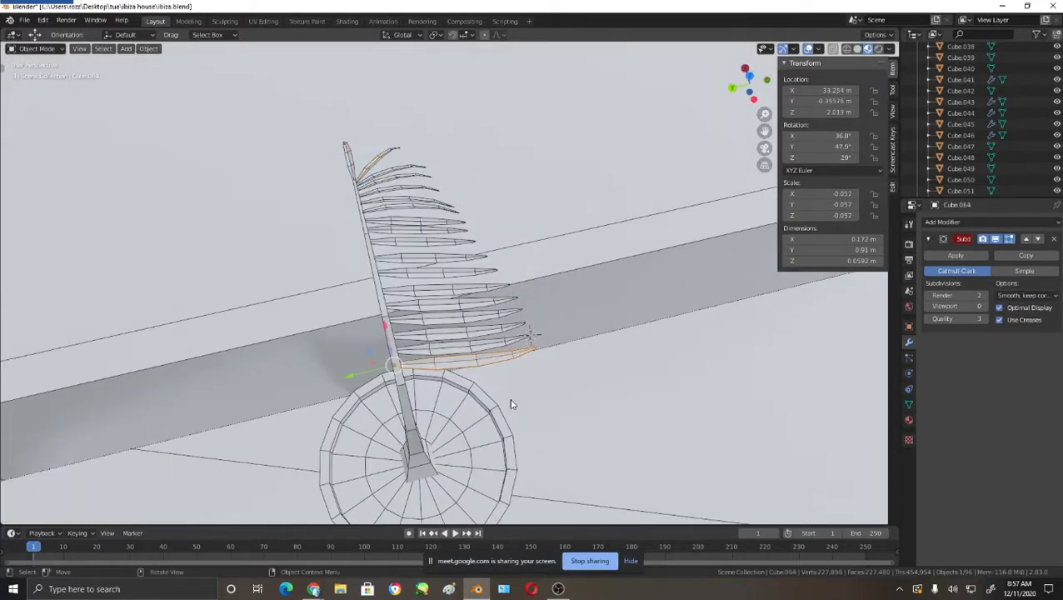
middle_click_drag(510, 404, 548, 415)
key("r")
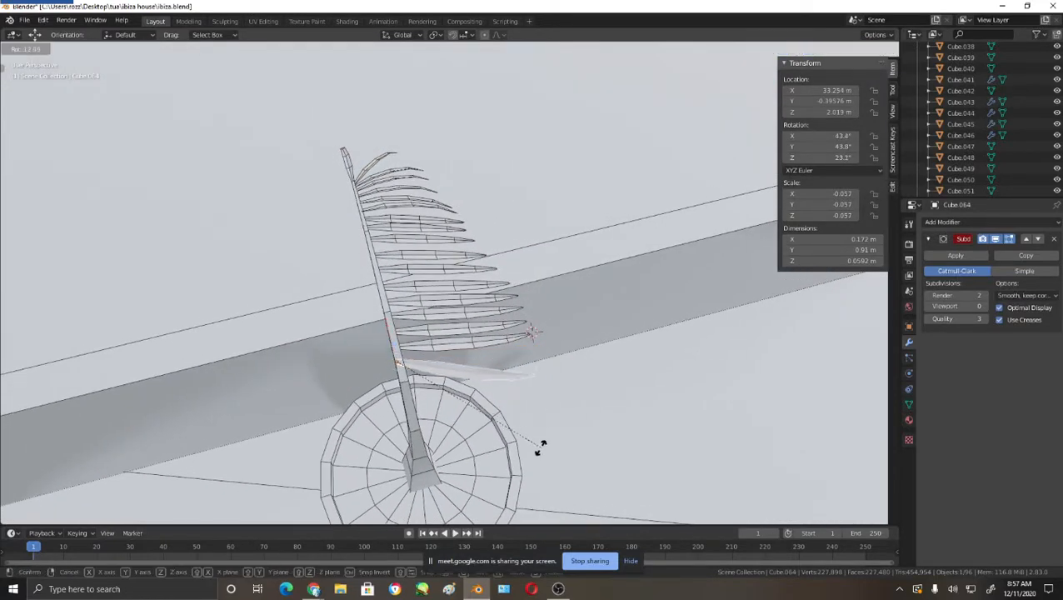
left_click(540, 449)
left_click(475, 351)
key("r")
left_click(483, 363)
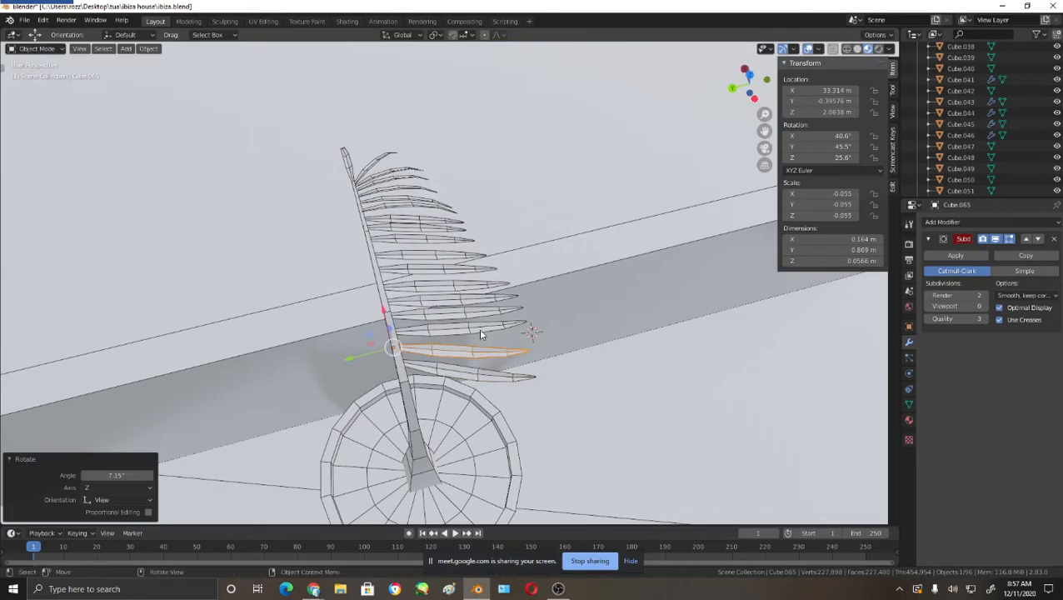
- Rotate the third and fourth leaflets from the base slightly toward the pot, turning the fourth by about 3.6°
left_click(479, 329)
key("r")
left_click(479, 336)
left_click(473, 314)
key("r")
left_click(474, 315)
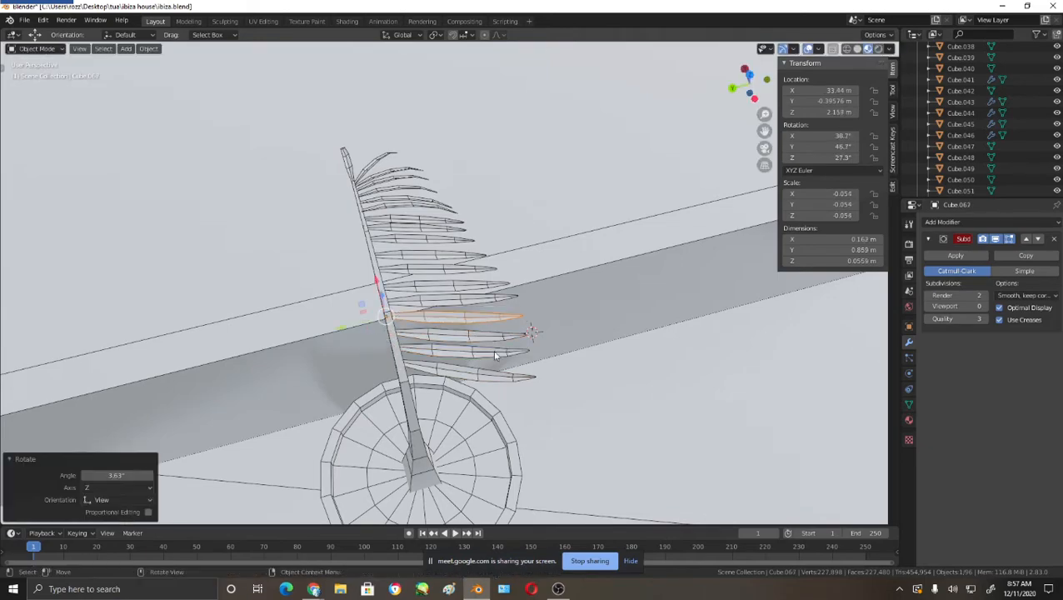
- Raise the fifth leaflet from the base by rotating it upward in a side view, then refine the neighbouring leaflet tilt
middle_click_drag(474, 315, 572, 264)
left_click(402, 244)
key("r")
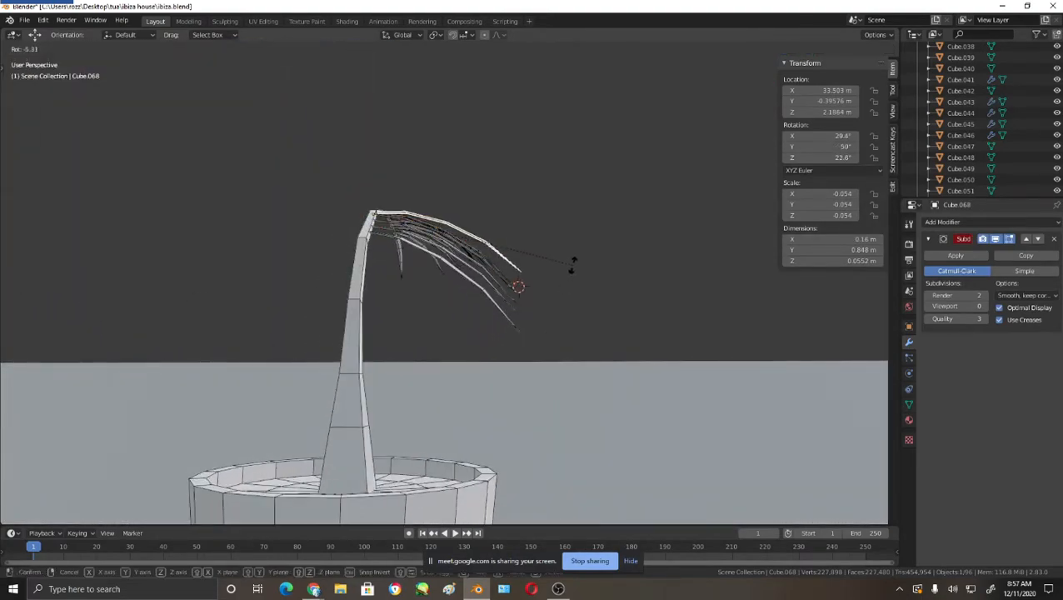
left_click(572, 258)
middle_click_drag(510, 289, 485, 302)
left_click(419, 249)
key("r")
left_click(489, 285)
- Adjust the droop of the lower leaflets near the stem's base, rotating the base leaflet by about 2°
left_click(427, 258)
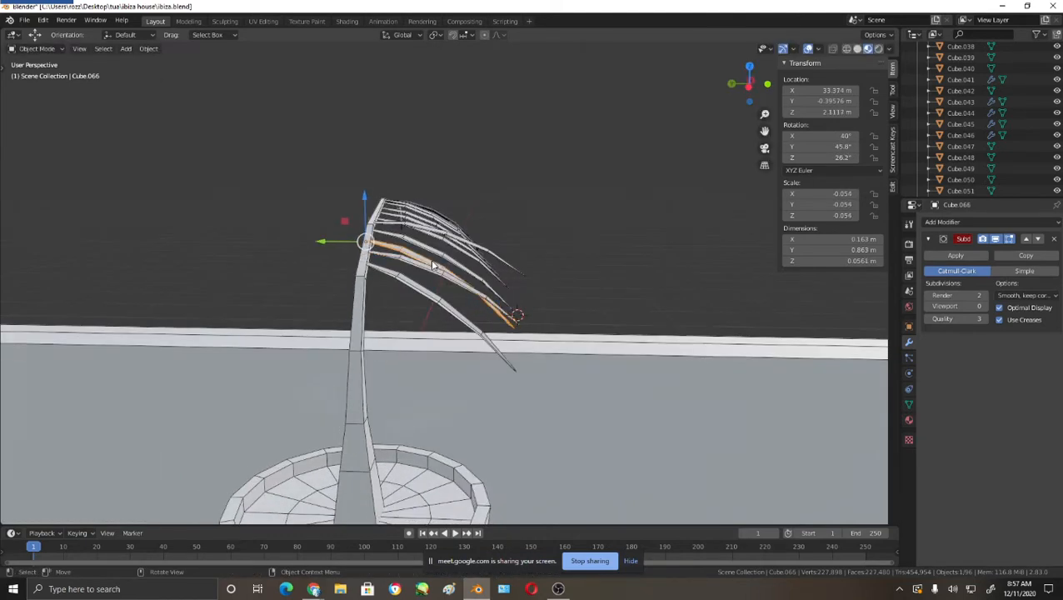
key("r")
left_click(423, 285)
left_click(423, 289)
key("r")
left_click(425, 287)
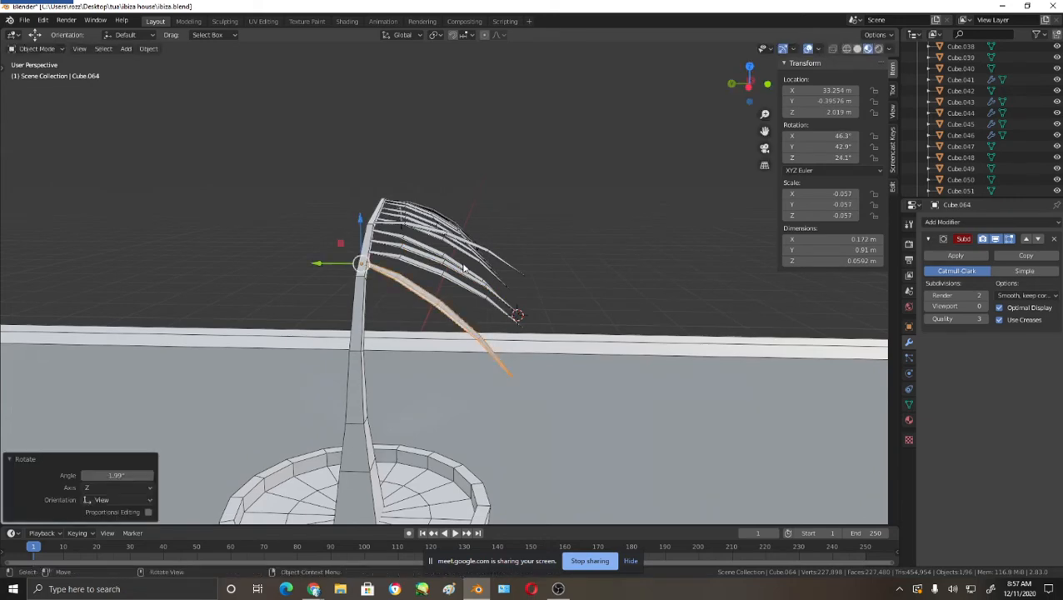
- Rotate the sixth and seventh leaflets from the base to vary their droop, turning the seventh by about 6.3°
middle_click_drag(426, 287, 397, 253)
left_click(401, 238)
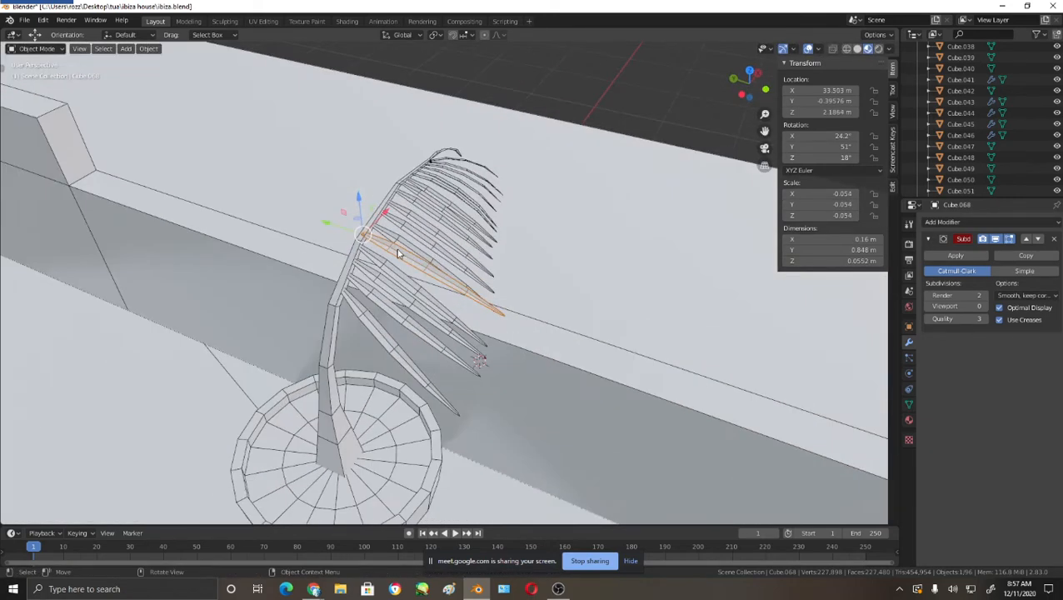
left_click(405, 243)
middle_click_drag(540, 306, 467, 239)
key("r")
left_click(553, 235)
left_click(435, 245)
key("r")
left_click(388, 293)
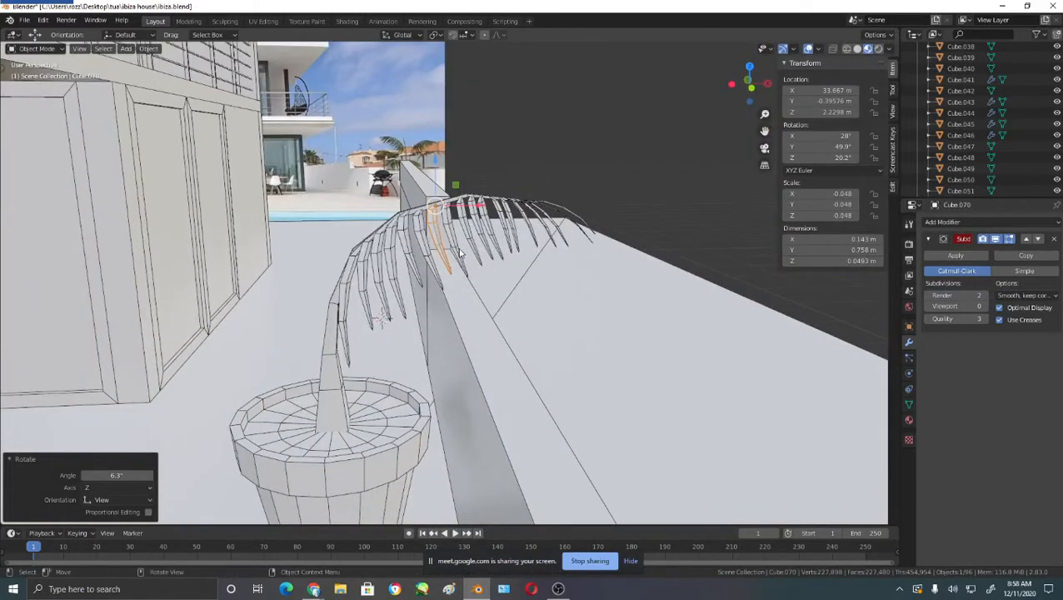
- Rotate the next two leaflets beyond the seventh from the base to vary their droop along the stem
left_click(477, 252)
middle_click_drag(501, 287, 436, 297)
key("r")
left_click(372, 266)
left_click(482, 236)
key("r")
left_click(461, 297)
- Rotate the leaflets along the outer middle of the stem to different droop angles in the side view
left_click(482, 239)
key("r")
left_click(619, 278)
key("r")
left_click(648, 383)
left_click(635, 302)
key("r")
key("z")
left_click(481, 323)
- Rotate the sixth leaflet from the tip slightly and the eighth from the tip by about 9° to vary their droop
left_click(508, 234)
key("r")
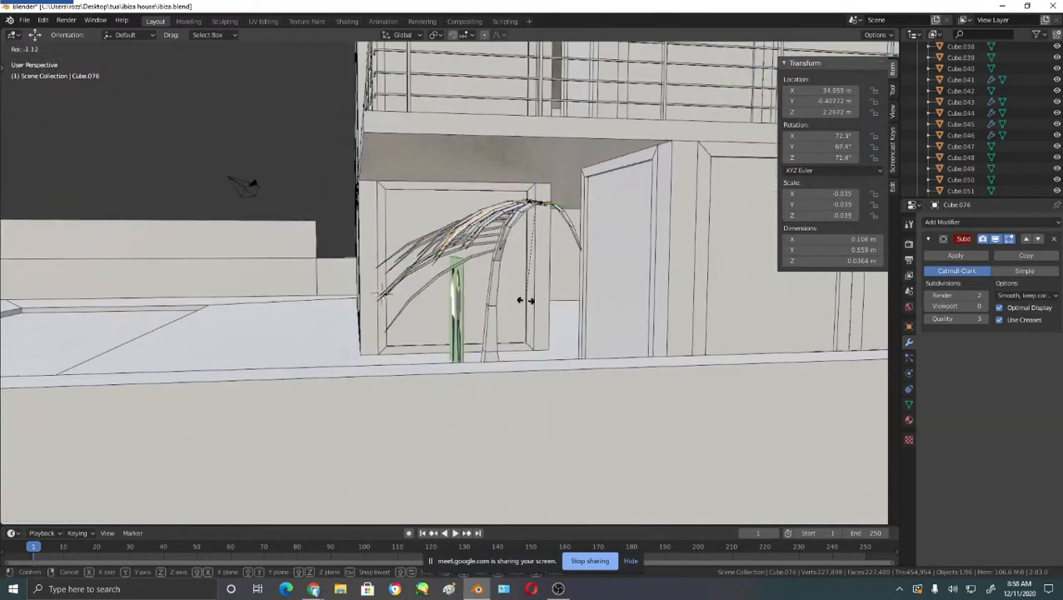
left_click(534, 305)
middle_click_drag(534, 305, 612, 435)
left_click(559, 235)
left_click(502, 212)
key("r")
left_click(575, 442)
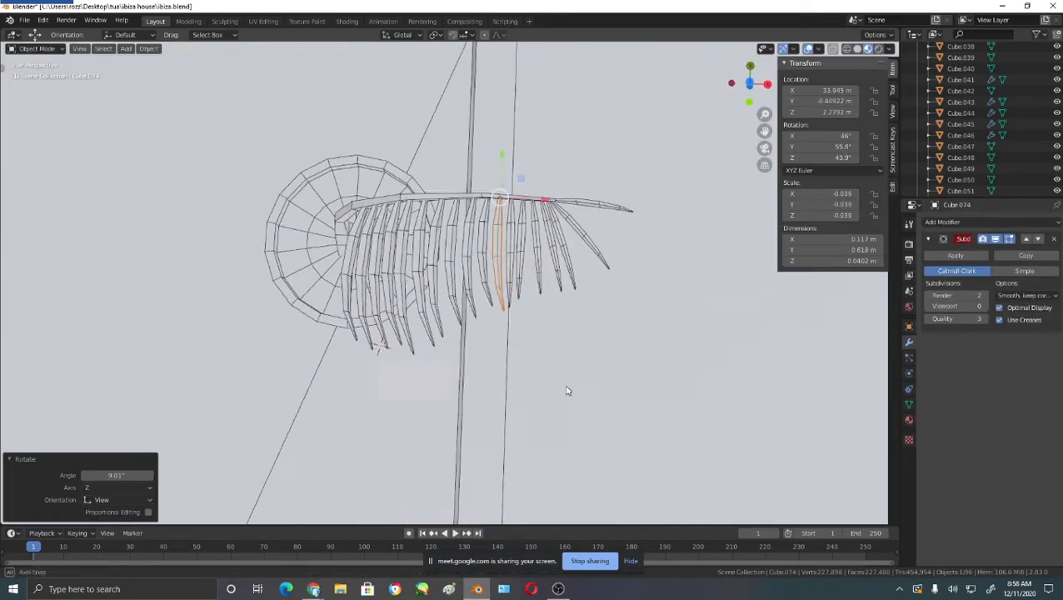
- Rotate the fourth leaflet from the tip by about 5.7° and the third by about 6.2° in side views
middle_click_drag(567, 389, 469, 229)
left_click(554, 259)
key("r")
left_click(465, 271)
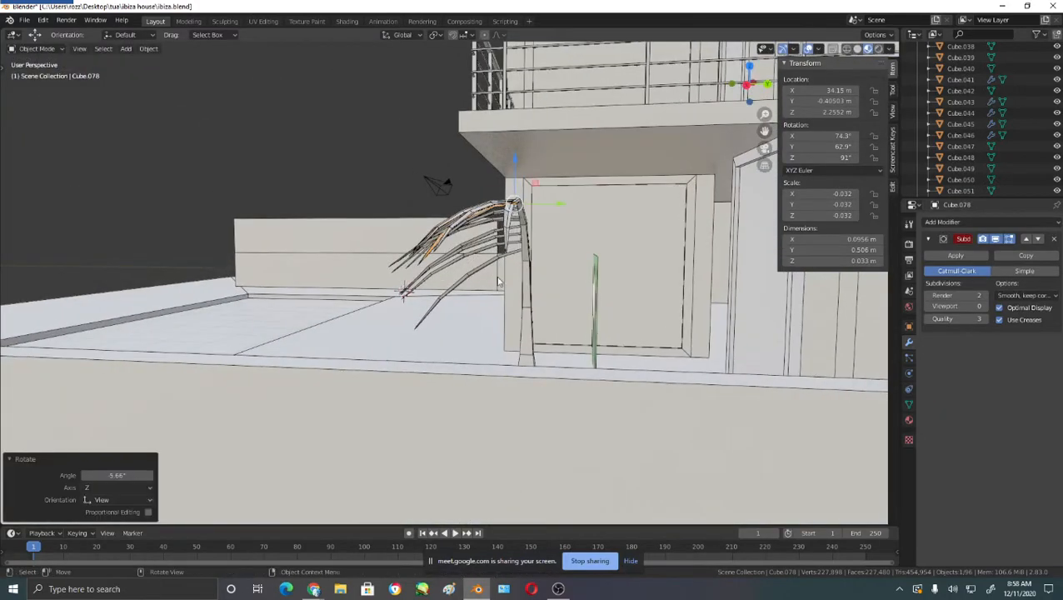
middle_click_drag(467, 275, 562, 240)
left_click(562, 242)
middle_click_drag(581, 276, 427, 247)
key("r")
left_click(572, 308)
middle_click_drag(574, 311, 707, 290)
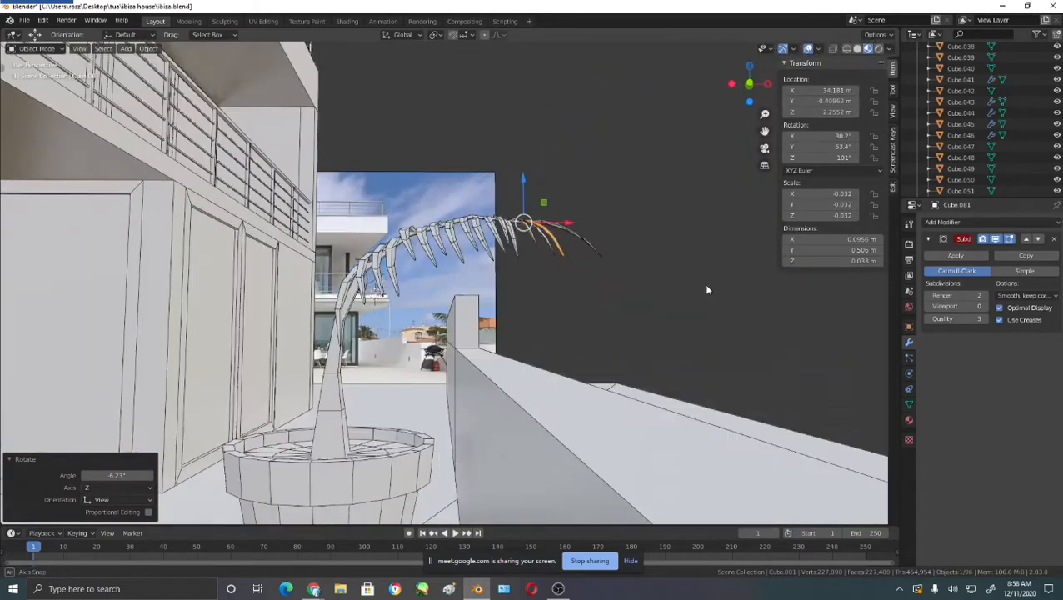
- Rotate the fifth leaflet from the stem's base by about -3.7° in the side view to adjust its droop
left_click(409, 250)
middle_click_drag(538, 321, 684, 387)
key("r")
left_click(454, 366)
middle_click_drag(526, 361, 406, 377)
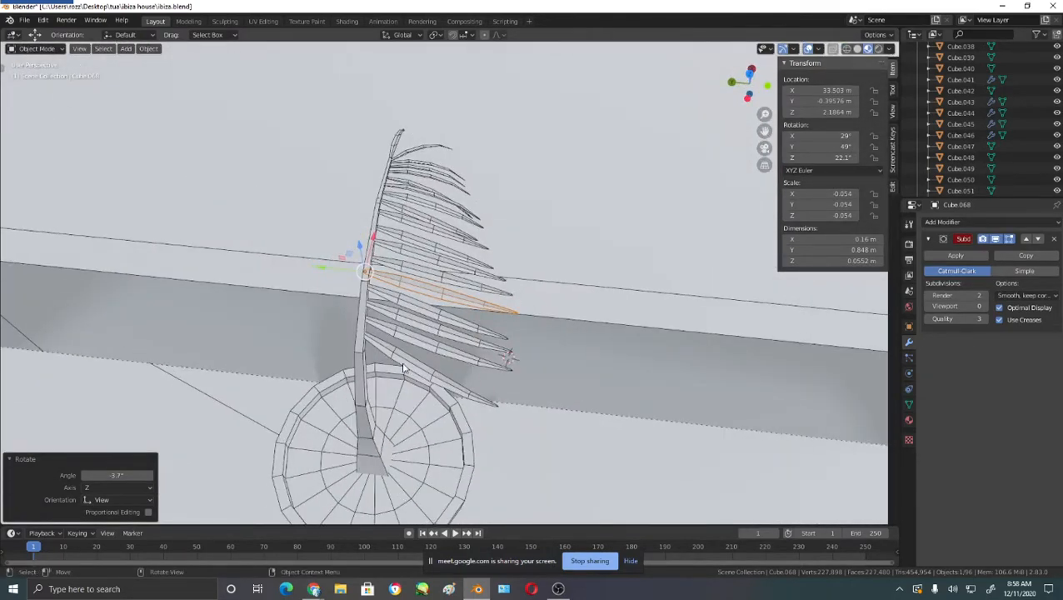
- Select all the leaflets from the stem's base to its tip and join them into a single object
left_click(403, 368)
left_click(424, 322, "shift")
left_click(420, 315, "shift")
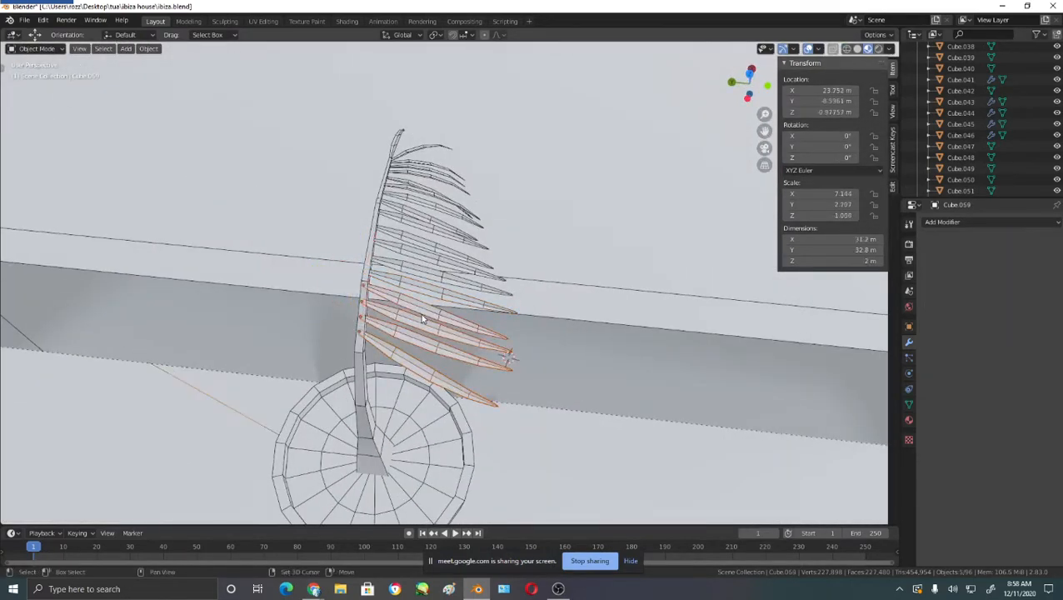
left_click(424, 283, "shift")
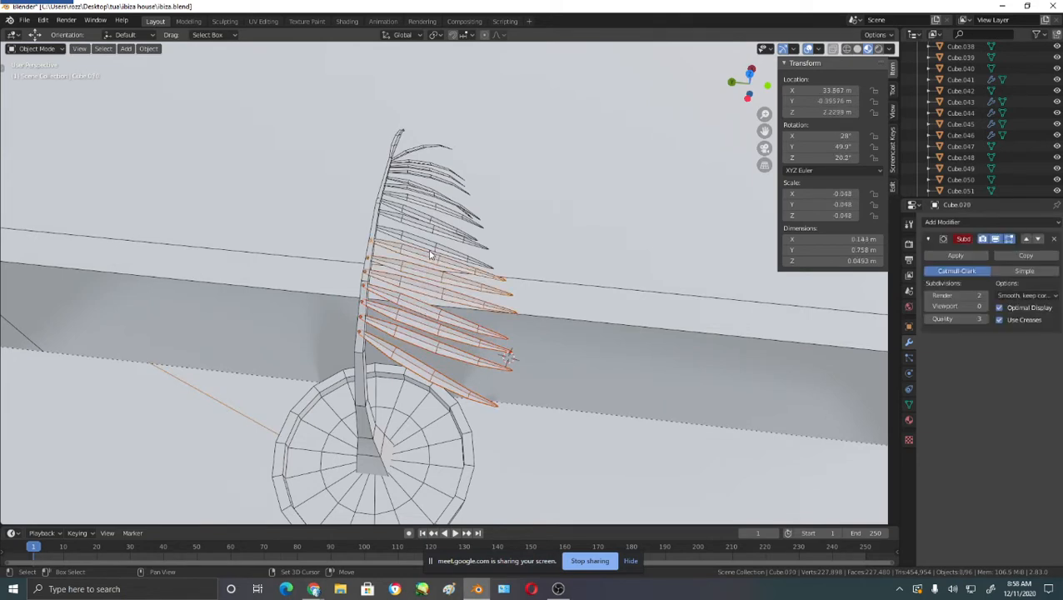
left_click(428, 223, "shift")
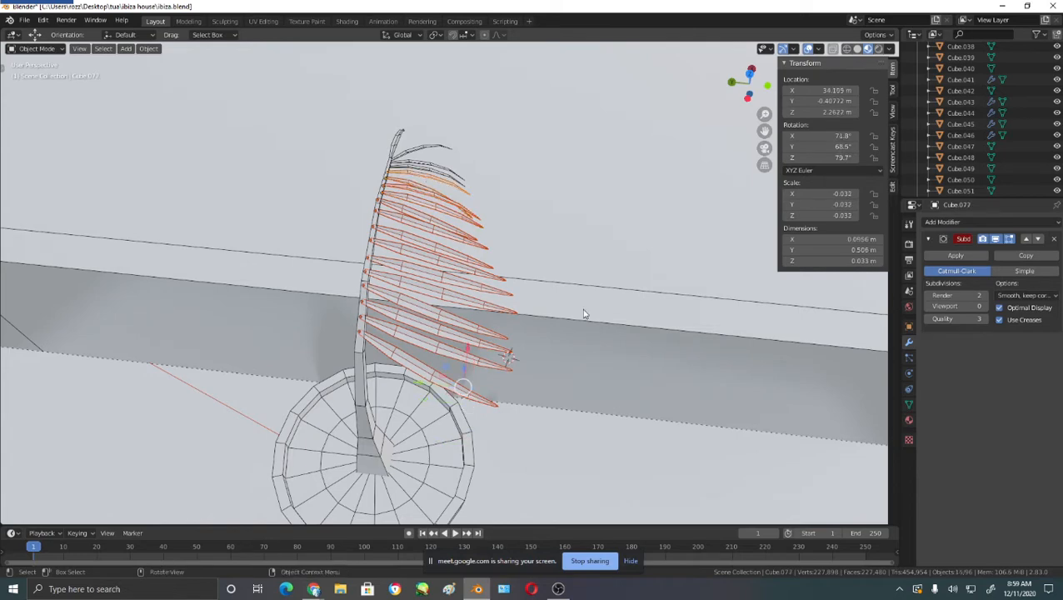
middle_click_drag(584, 314, 498, 268)
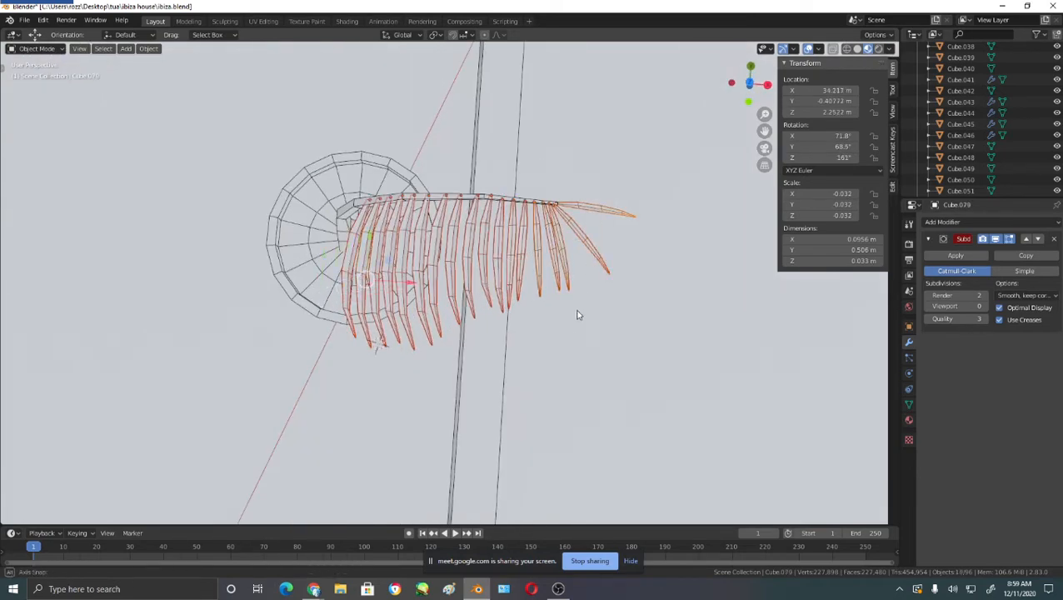
middle_click_drag(578, 315, 611, 352)
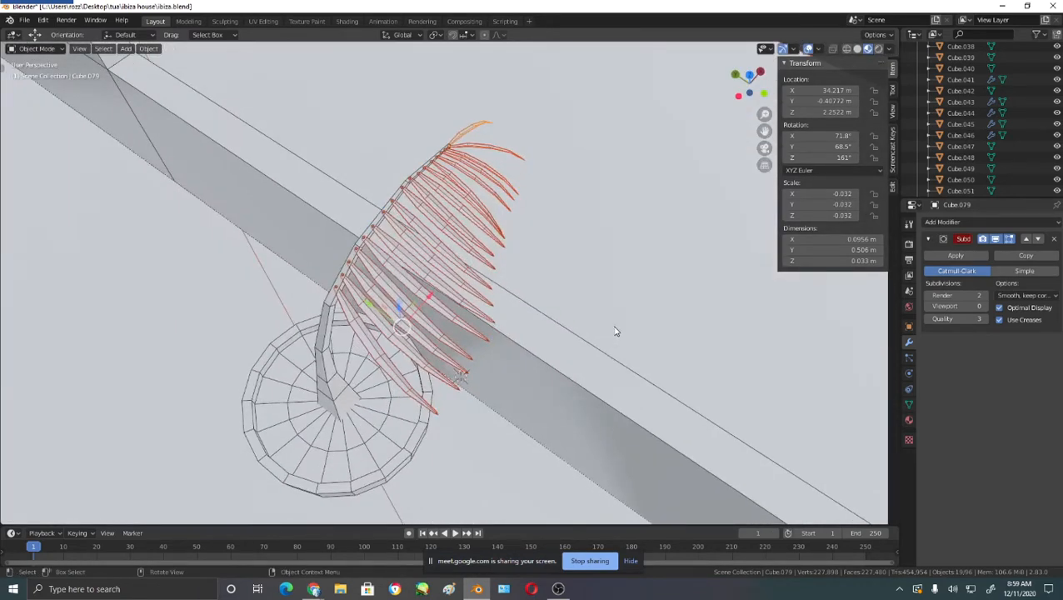
key("ctrl+j")
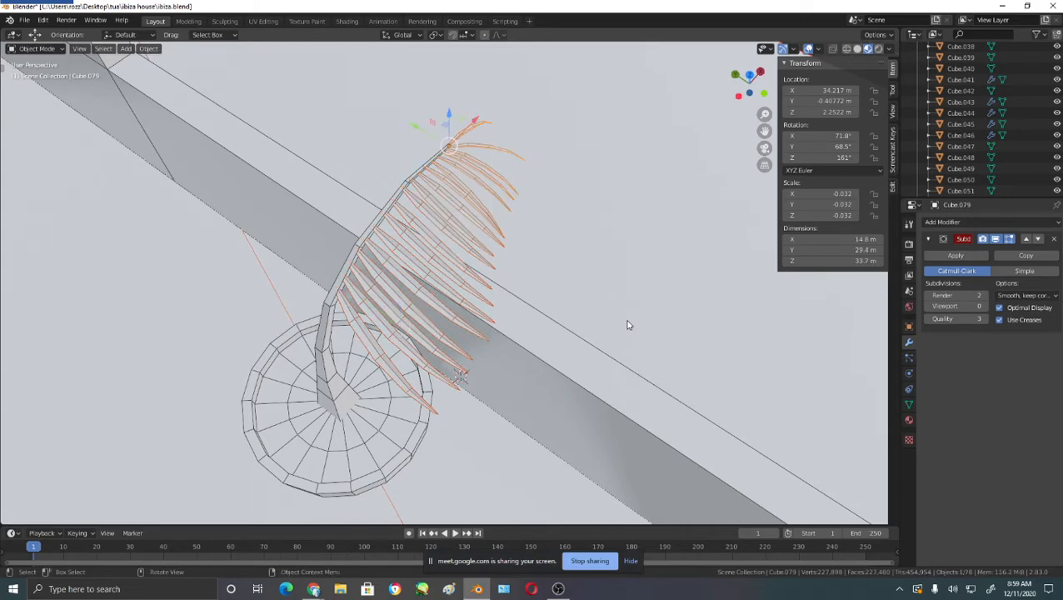
middle_click_drag(500, 248, 548, 221)
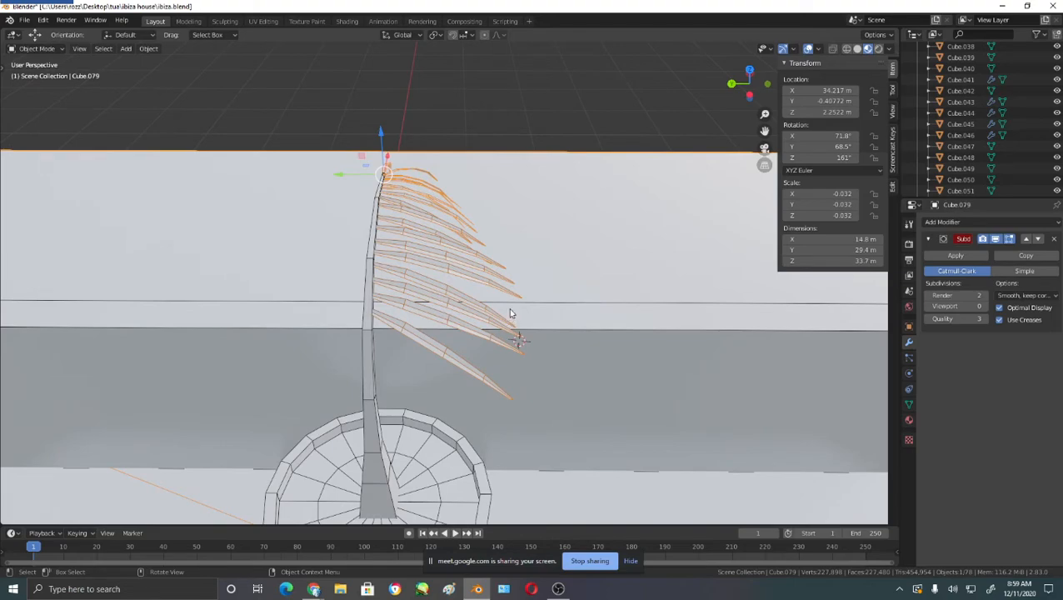
- Try to mirror the joined leaflets across the X axis with a Mirror modifier, and remove the modifier
key("Tab")
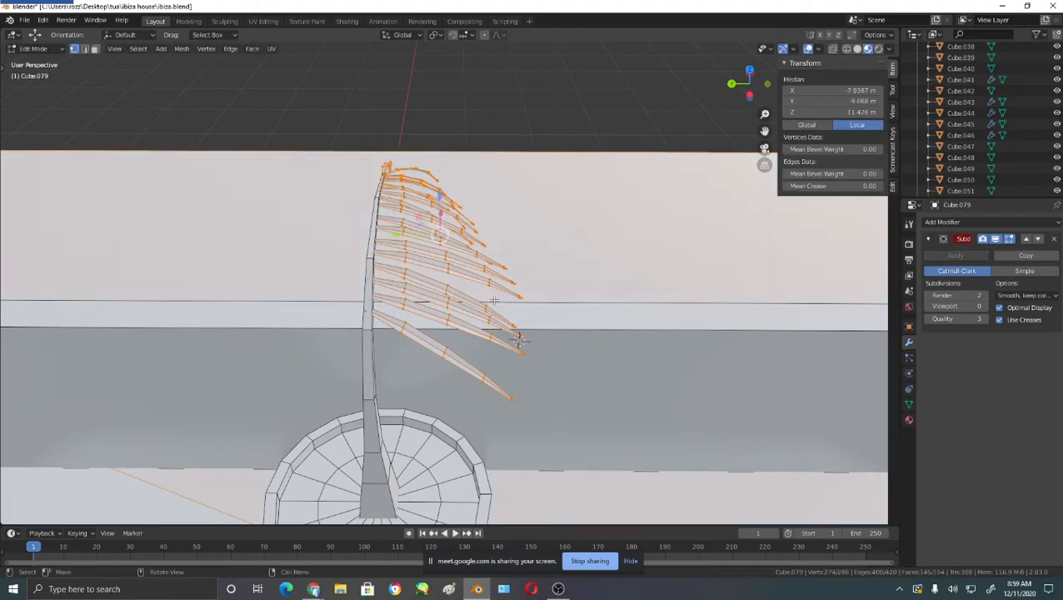
mouse_move(494, 300)
middle_mouse_down()
mouse_move(450, 251)
mouse_move(500, 317)
mouse_move(479, 303)
mouse_move(500, 317)
middle_mouse_up()
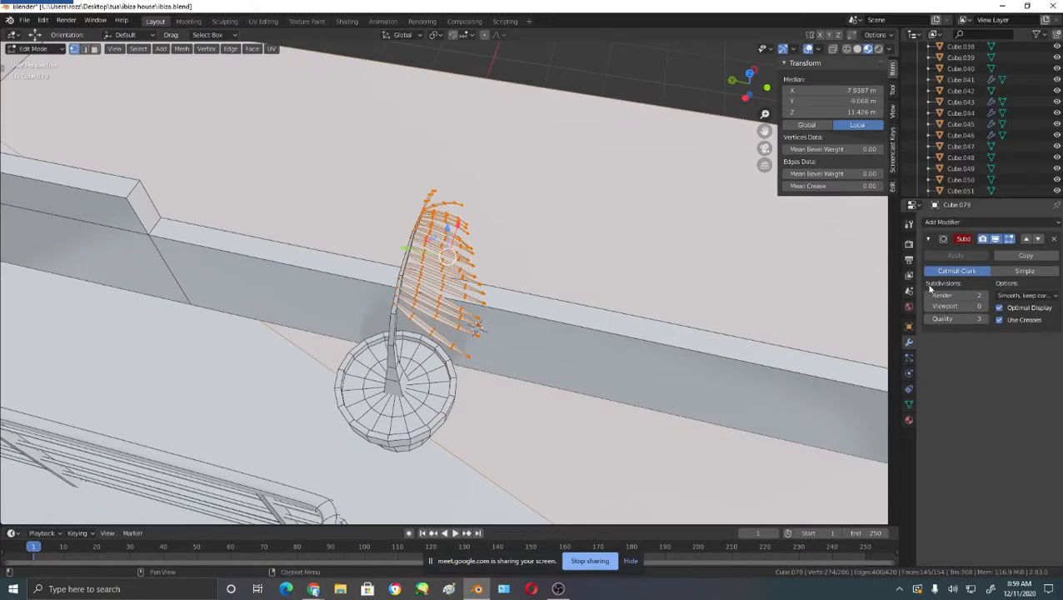
left_click(946, 223)
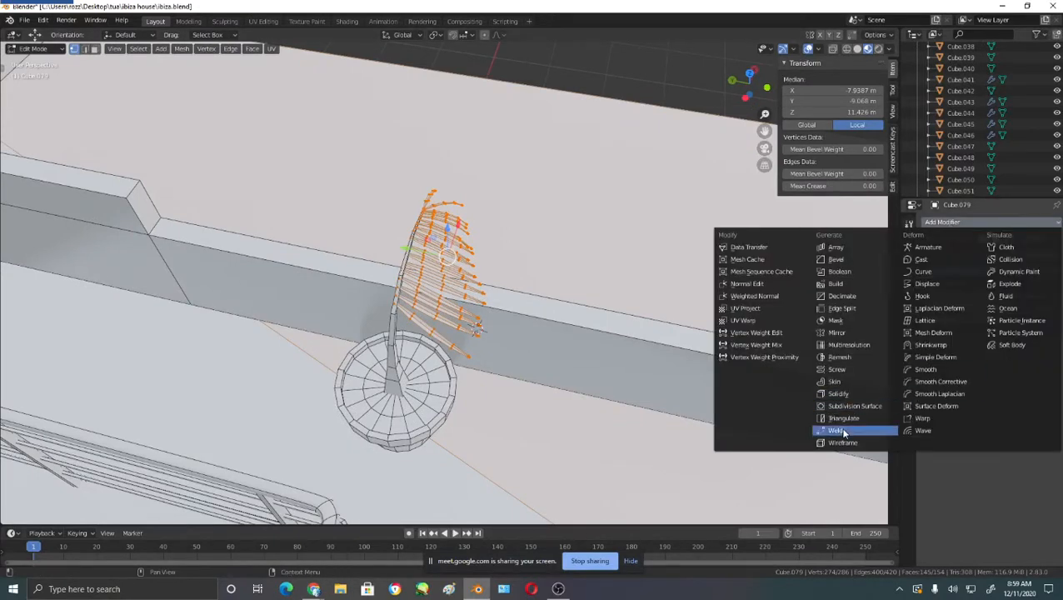
left_click(853, 333)
middle_click_drag(659, 274, 575, 230)
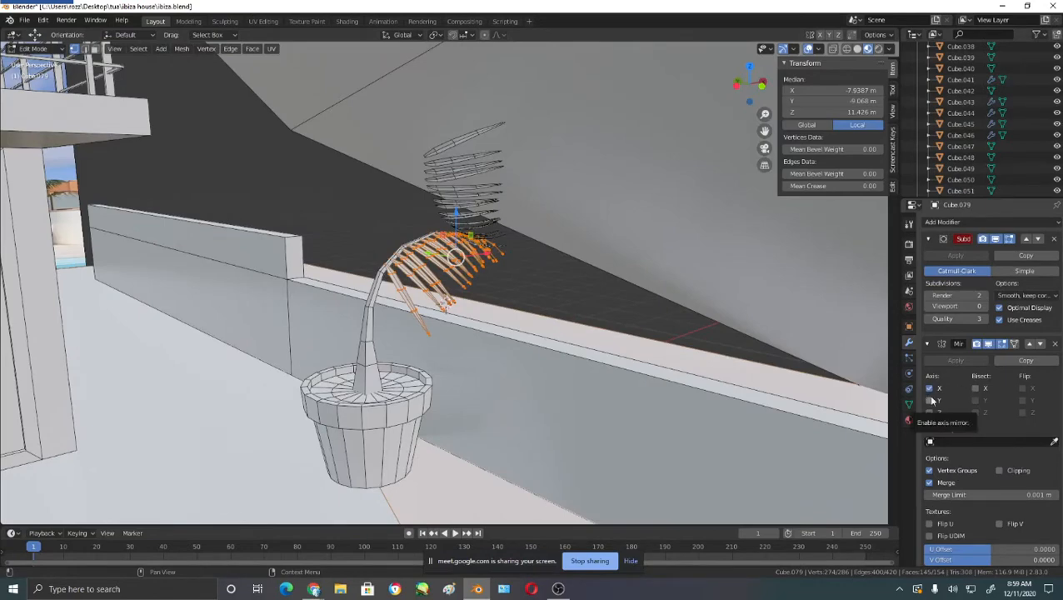
mouse_move(542, 320)
middle_mouse_down()
mouse_move(476, 330)
mouse_move(550, 330)
middle_mouse_up()
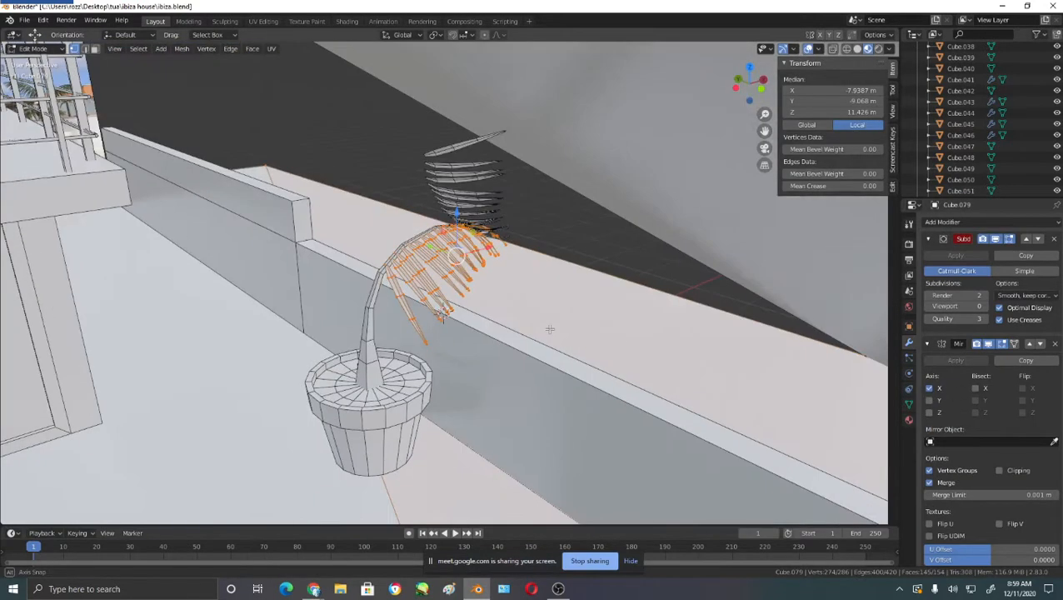
left_click(1056, 344)
middle_click_drag(583, 333, 487, 316)
key("Tab")
key("alt+a")
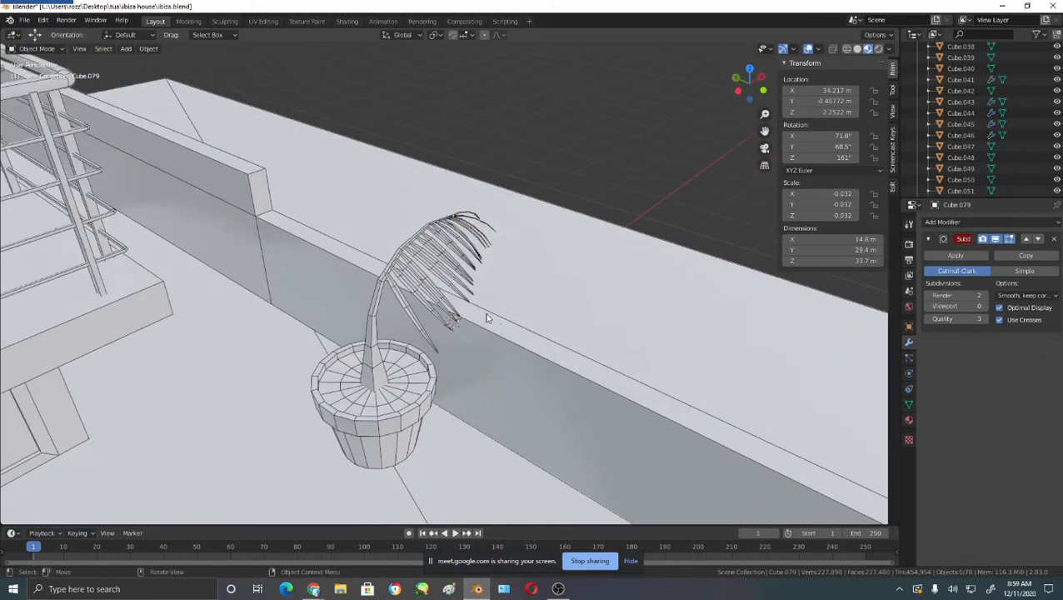
- Apply the rotation and scale of the joined leaflets object
left_click(460, 275)
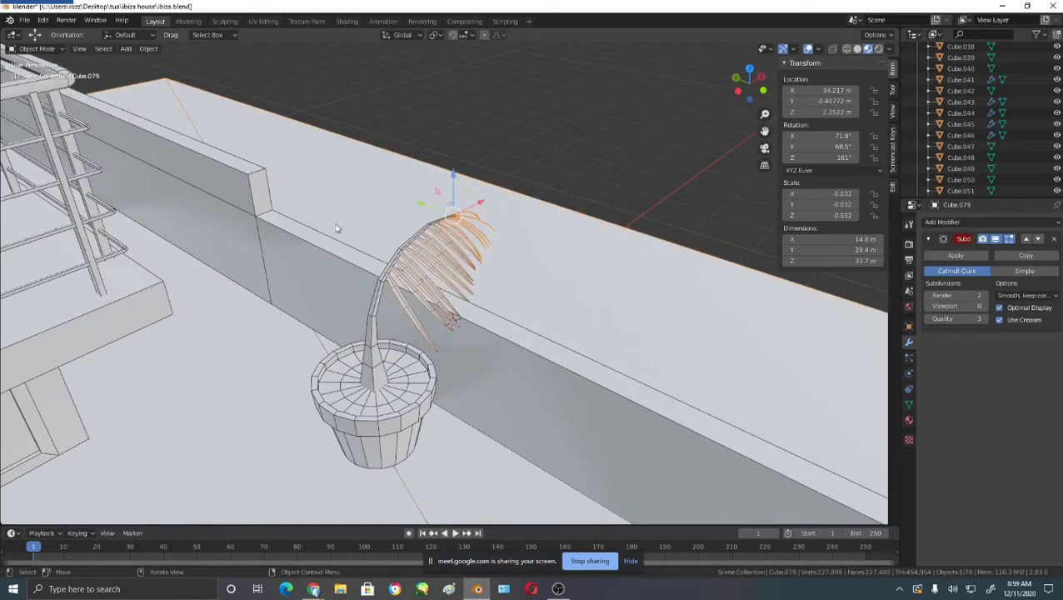
left_click(148, 48)
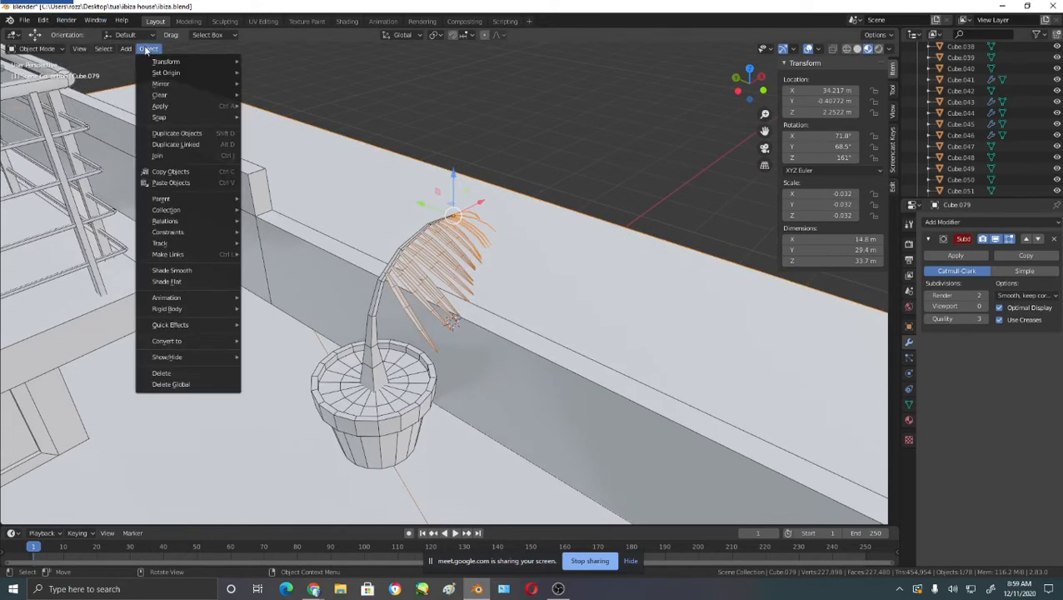
mouse_move(207, 111)
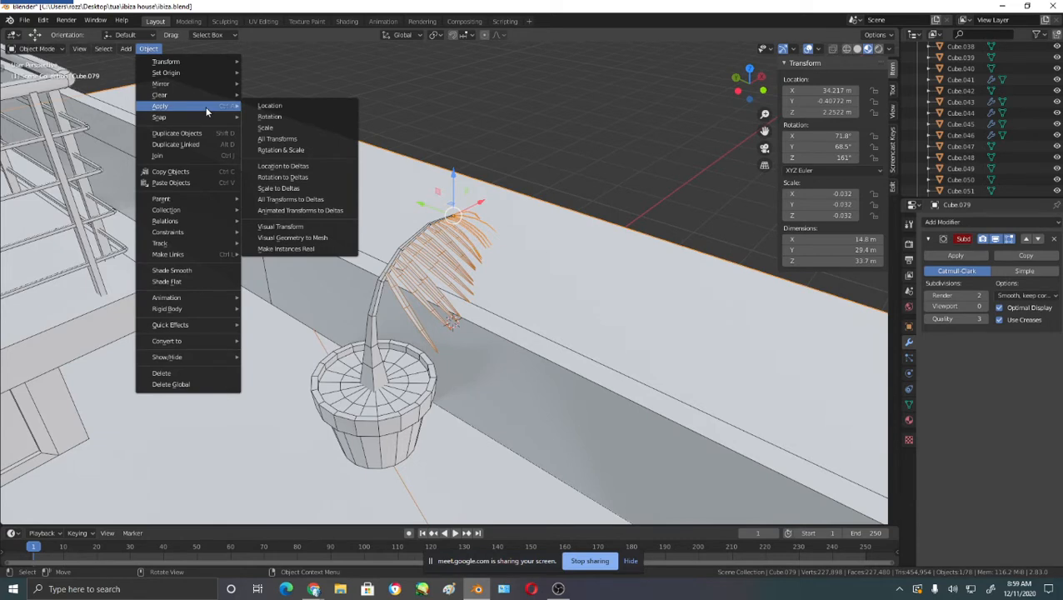
left_click(320, 150)
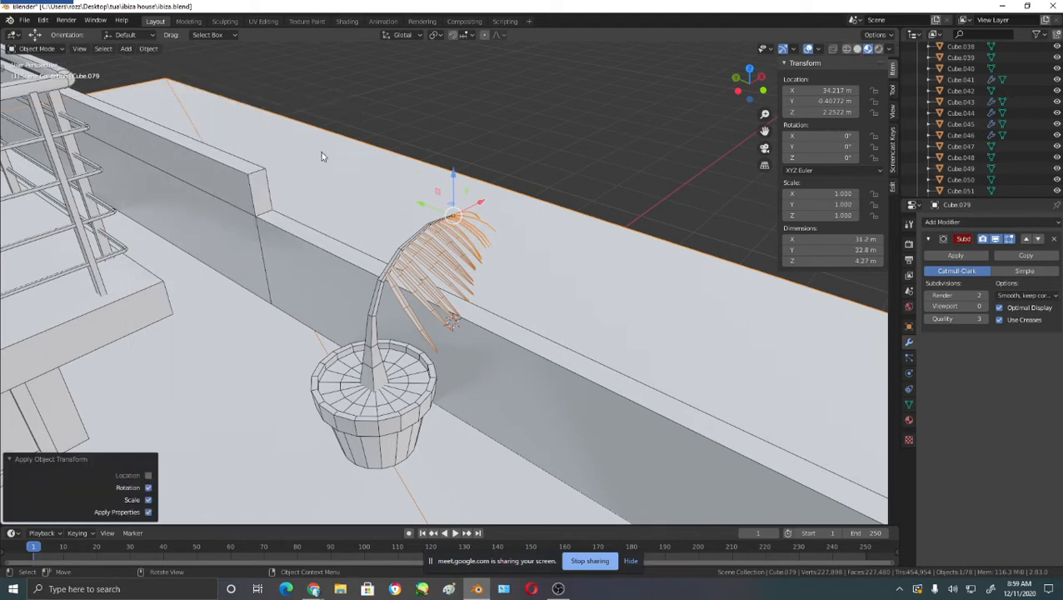
middle_click_drag(493, 255, 483, 246)
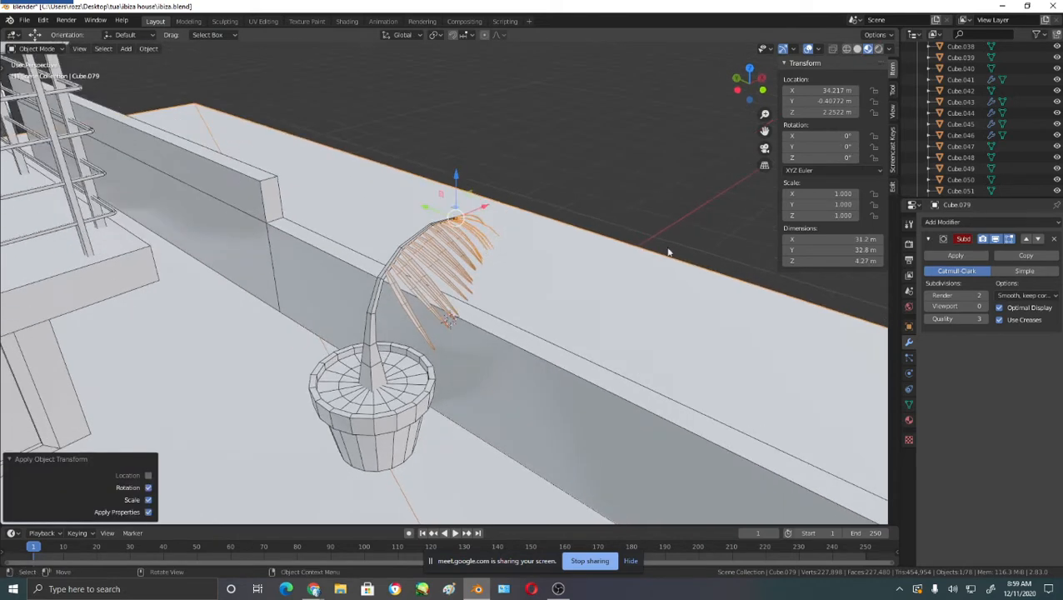
- Add a Mirror modifier to the joined leaflets, mirroring across the Y axis instead of X
left_click(949, 223)
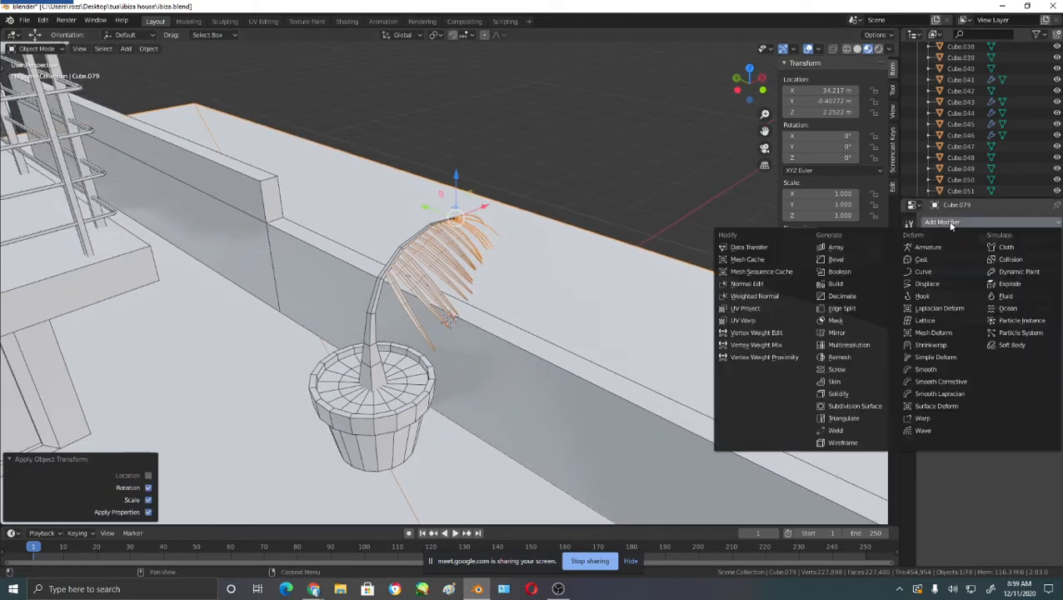
left_click(862, 334)
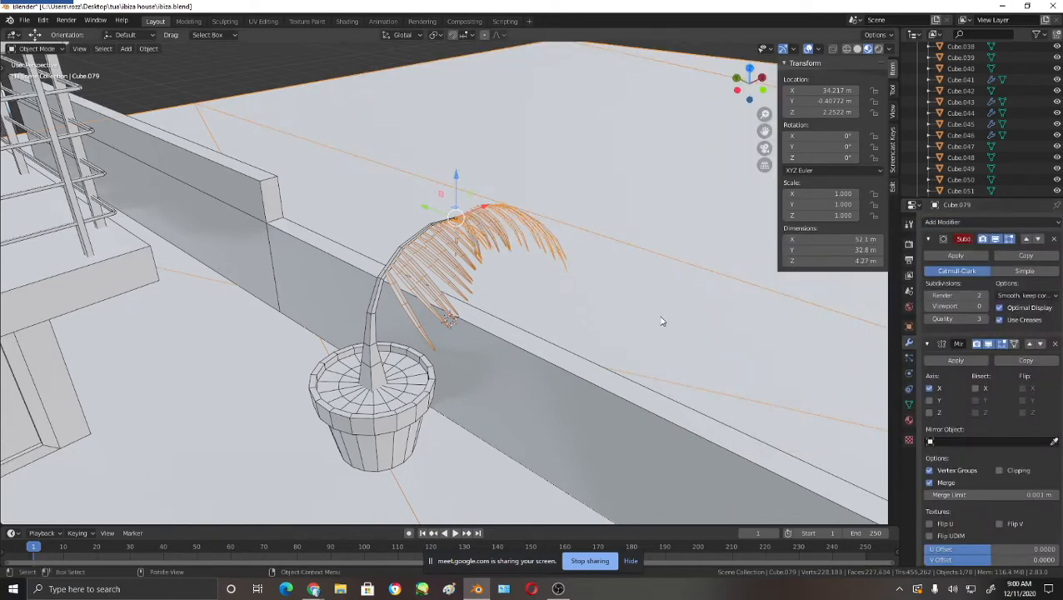
key("Tab")
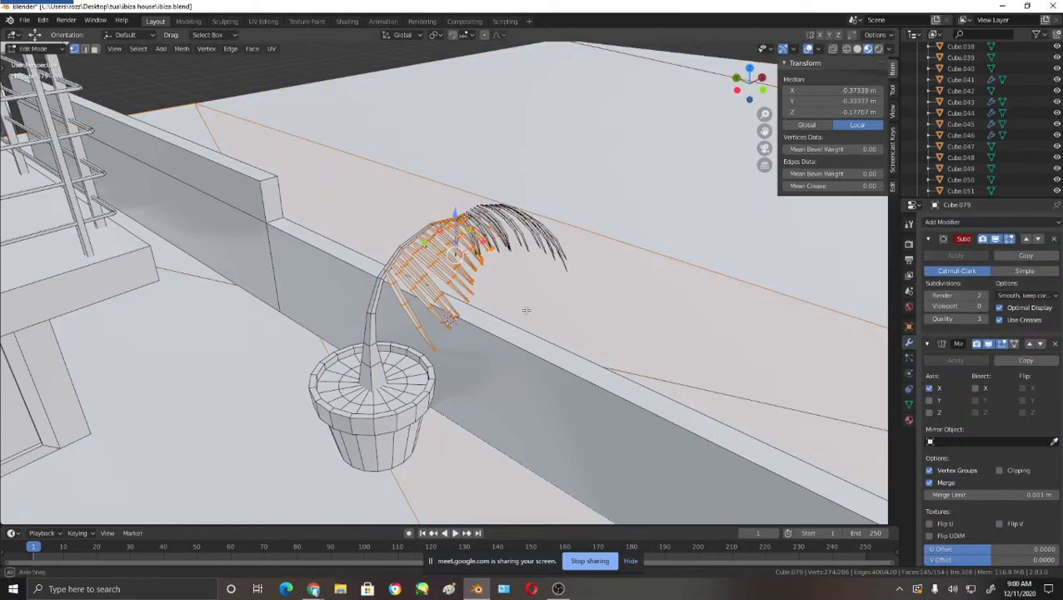
mouse_move(527, 306)
middle_mouse_down()
mouse_move(525, 367)
mouse_move(526, 323)
middle_mouse_up()
scroll(526, 323, "up", 4)
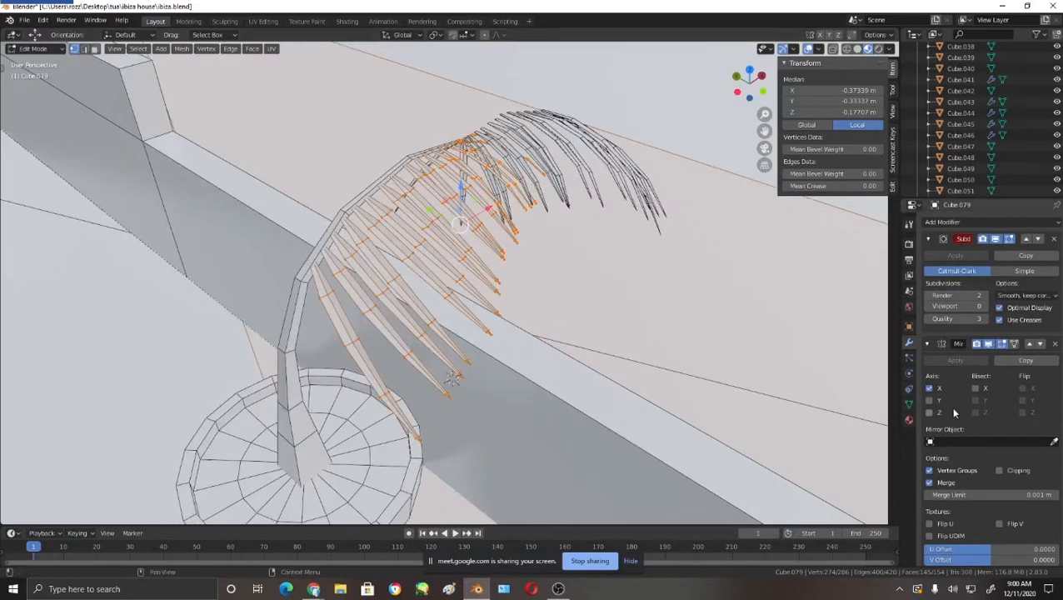
left_click(931, 389)
left_click(931, 401)
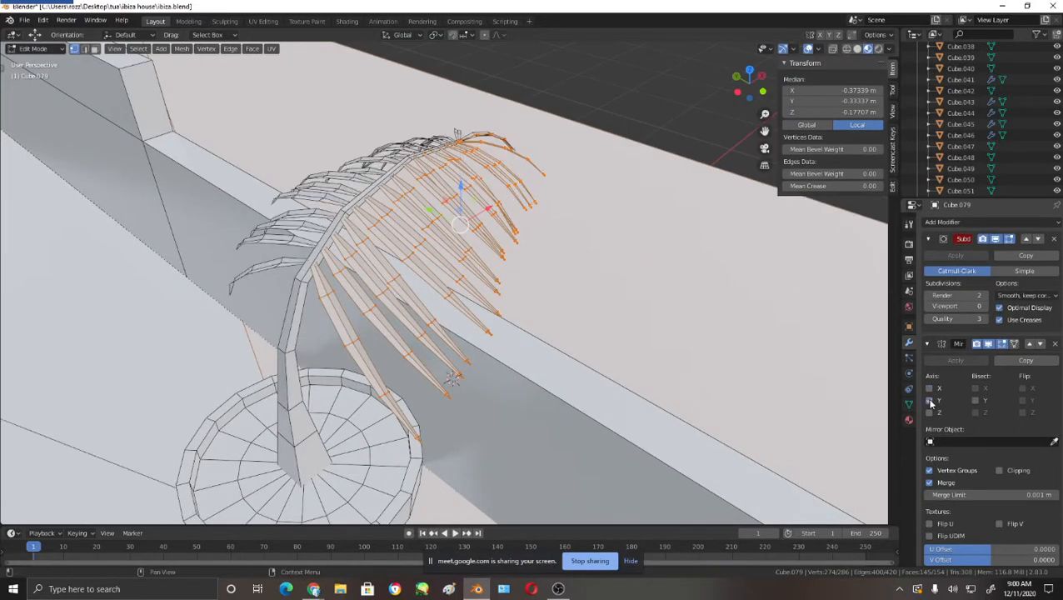
middle_click_drag(640, 321, 714, 342)
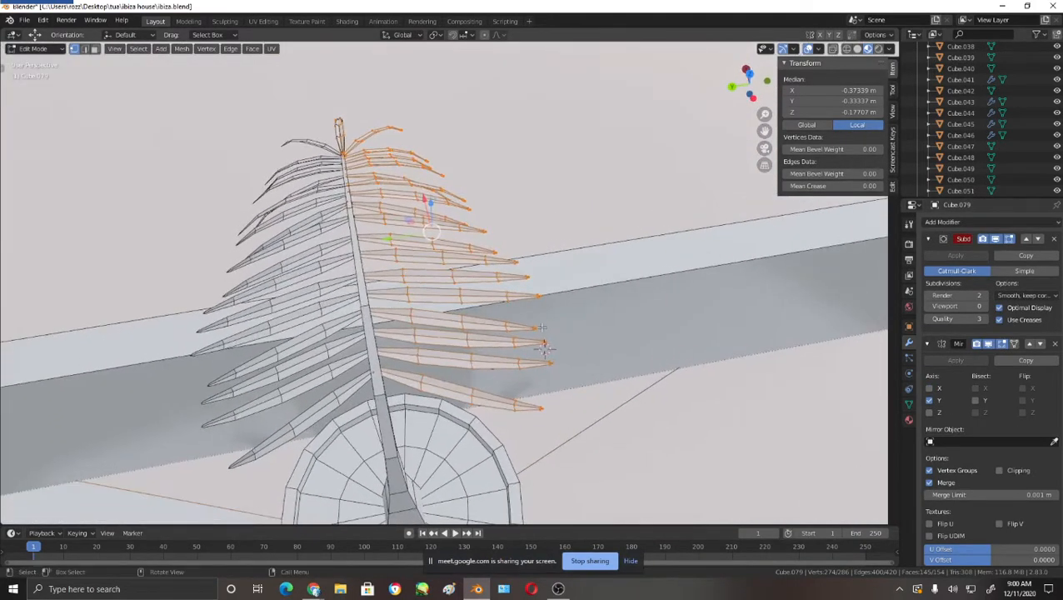
- Shift the leaflet mesh slightly along the Y axis so both mirrored halves meet the stem
scroll(542, 327, "up", 3)
middle_click_drag(516, 227, 494, 241)
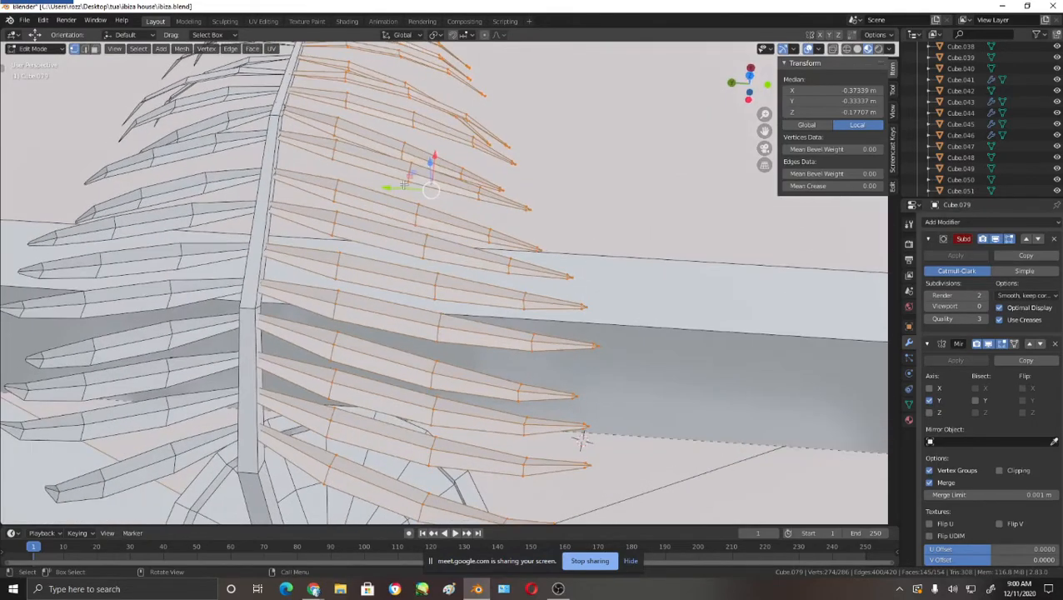
left_click_drag(402, 186, 395, 186)
scroll(425, 208, "down", 2)
middle_click_drag(542, 287, 481, 239)
scroll(500, 265, "down", 3)
middle_click_drag(583, 275, 496, 349)
key("Tab")
- Open the stem's mesh for editing with the scene in wireframe display
scroll(390, 336, "down", 2)
middle_click_drag(425, 343, 485, 256)
scroll(456, 298, "up", 3)
left_click(437, 203)
middle_click_drag(461, 301, 414, 243)
left_click(447, 268)
left_click(449, 259)
key("Tab")
key("shift+z")
scroll(454, 258, "down", 3)
- Duplicate the stem's section above its thick base in place and separate the copy into its own object
left_click_drag(356, 79, 700, 281)
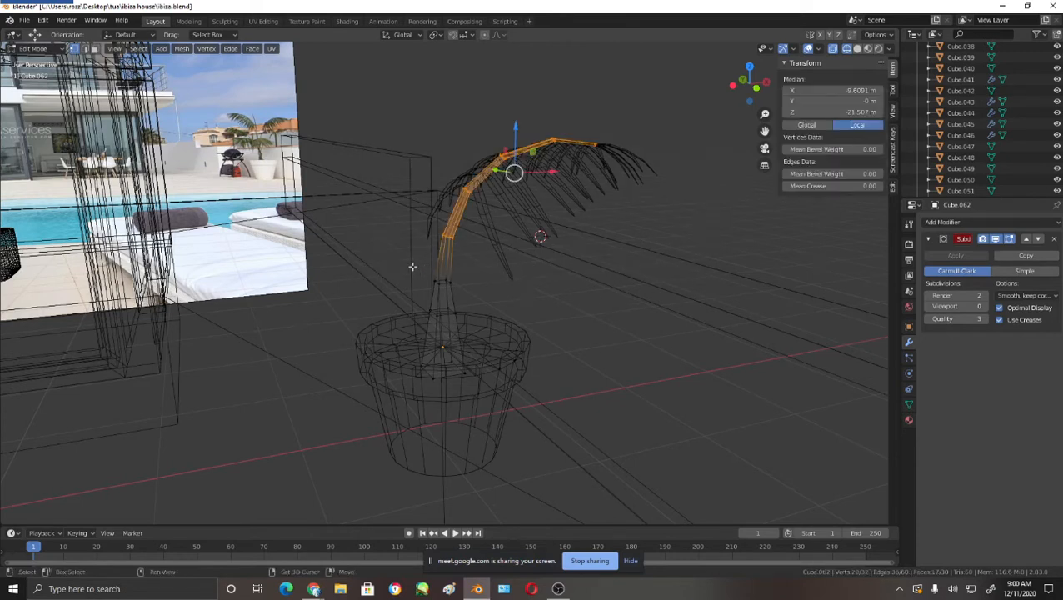
left_click_drag(412, 265, 513, 303, "shift")
key("ctrl+z")
key("s")
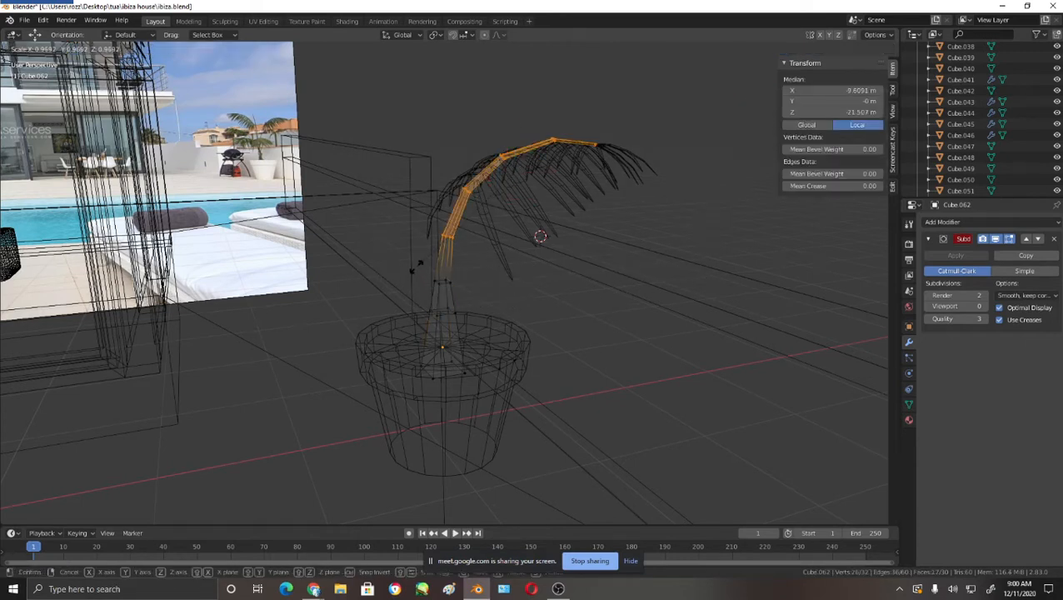
left_click(425, 270)
key("ctrl+z")
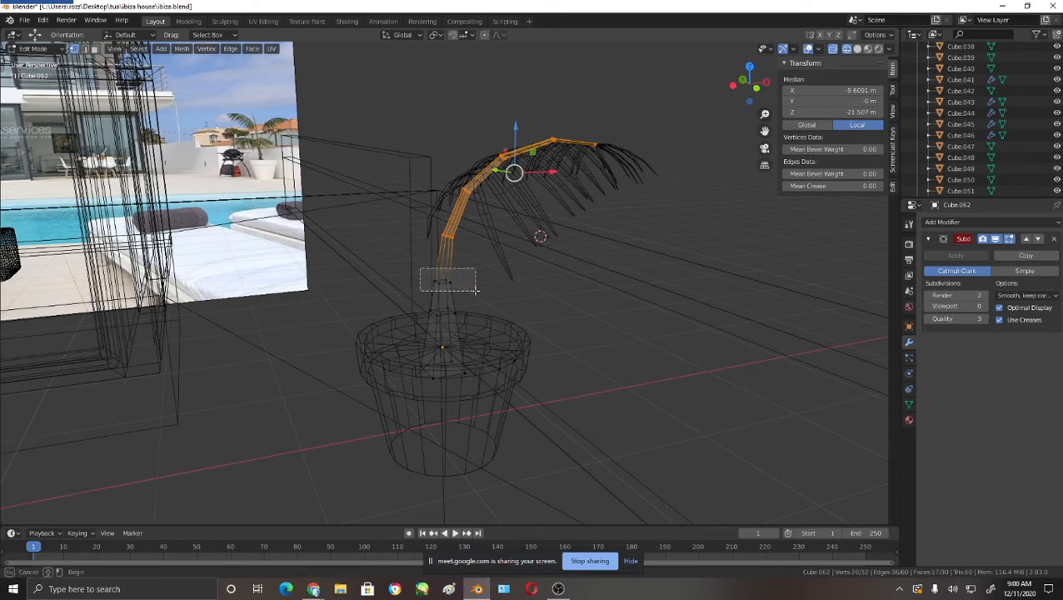
left_click_drag(475, 290, 476, 291, "shift")
mouse_move(583, 291)
middle_mouse_down()
mouse_move(550, 285)
mouse_move(601, 297)
mouse_move(603, 331)
mouse_move(551, 269)
mouse_move(583, 275)
middle_mouse_up()
key("shift+d")
key("Escape")
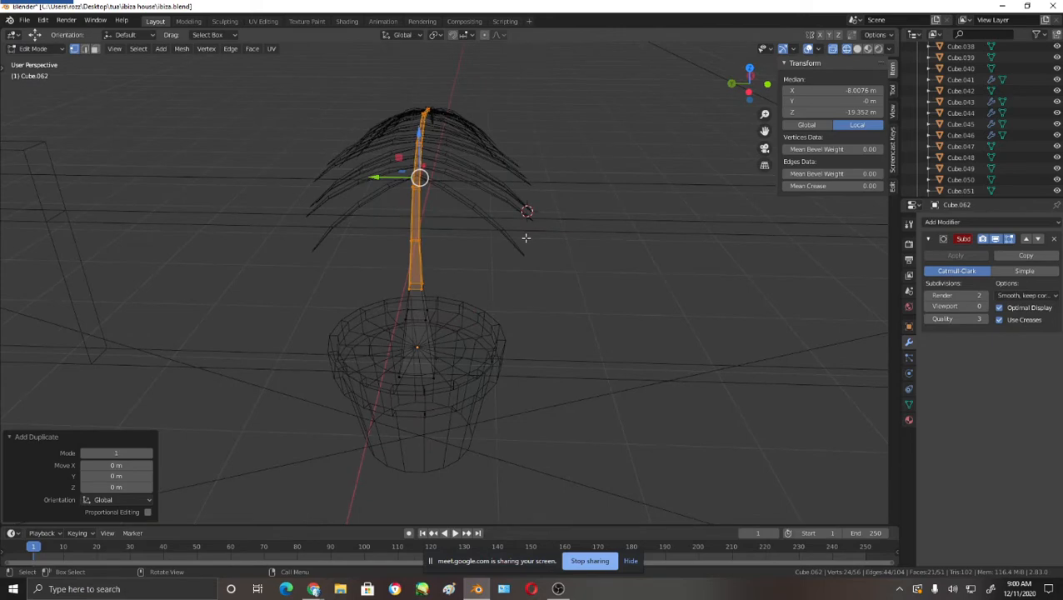
key("p")
key("shift+z")
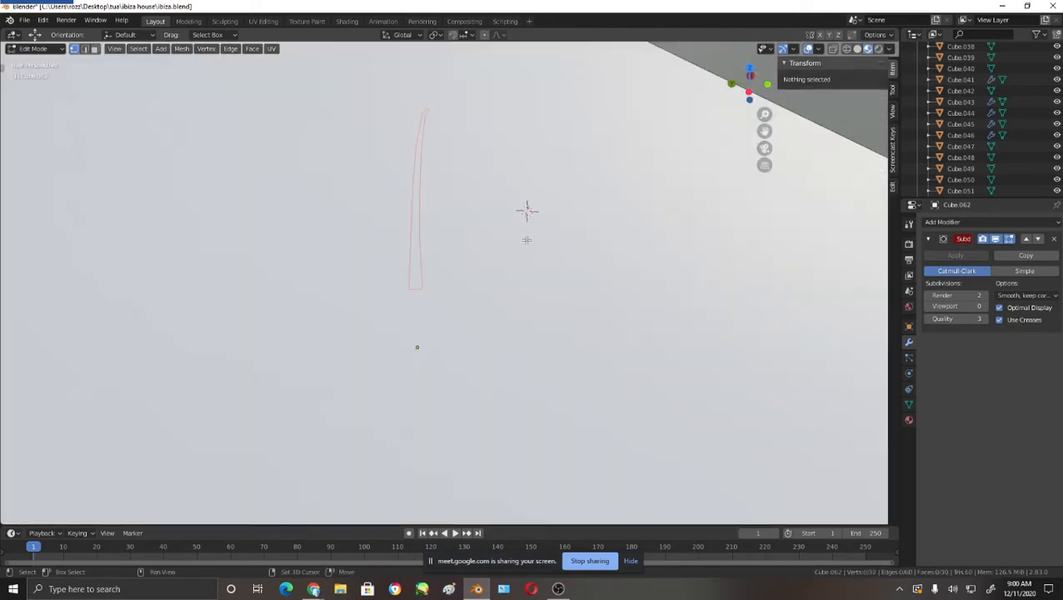
mouse_move(565, 239)
middle_mouse_down()
mouse_move(542, 239)
mouse_move(527, 275)
middle_mouse_up()
key("Tab")
- Rotate the separated stem copy by about 73.8° around the global Z axis to start a second frond
scroll(490, 313, "up", 2)
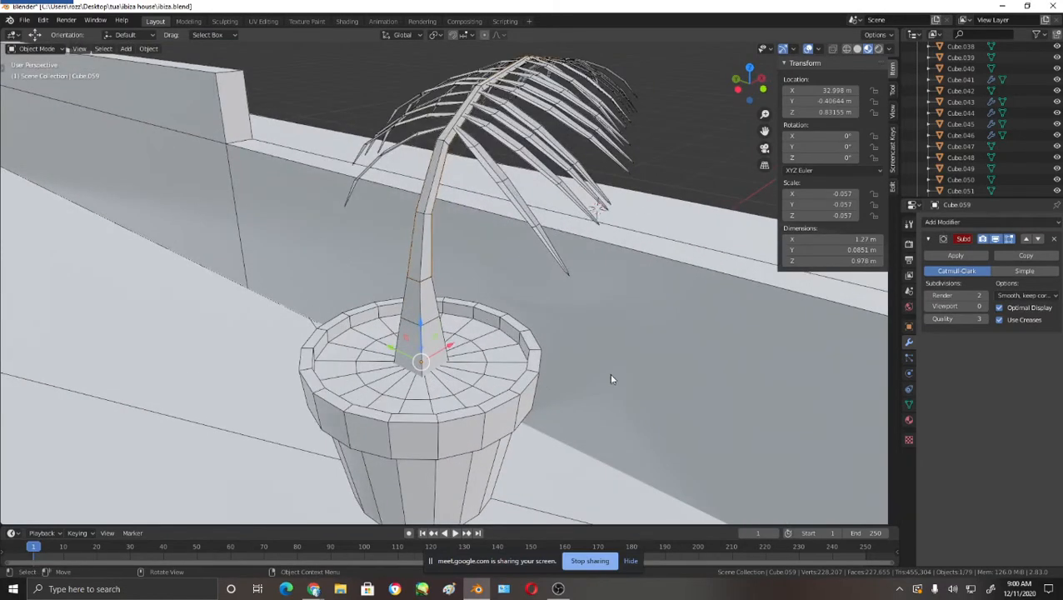
key("r")
key("z")
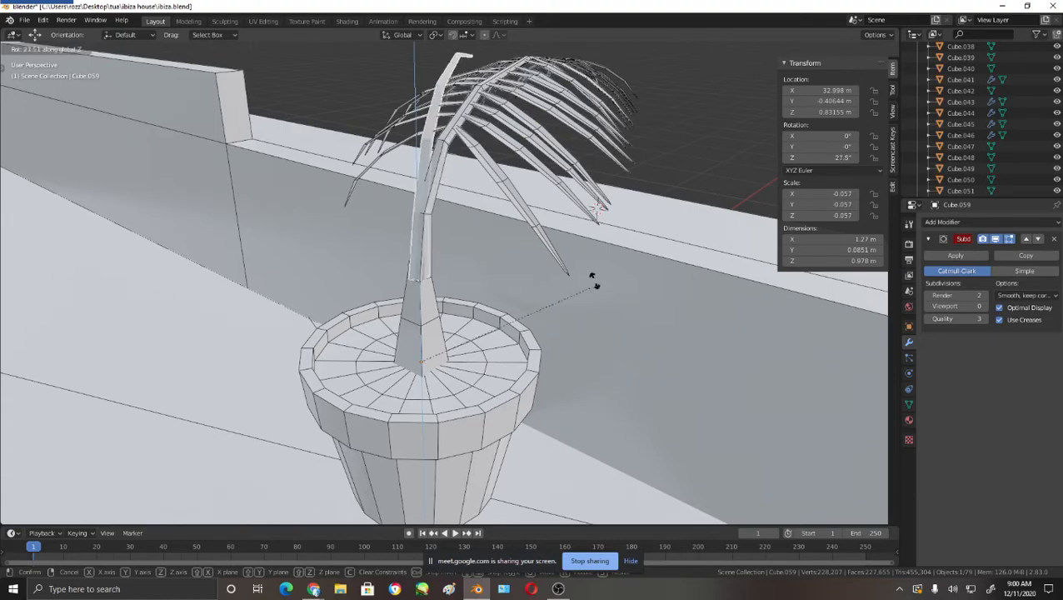
left_click(472, 223)
mouse_move(476, 273)
middle_mouse_down()
mouse_move(566, 231)
mouse_move(572, 260)
mouse_move(491, 279)
middle_mouse_up()
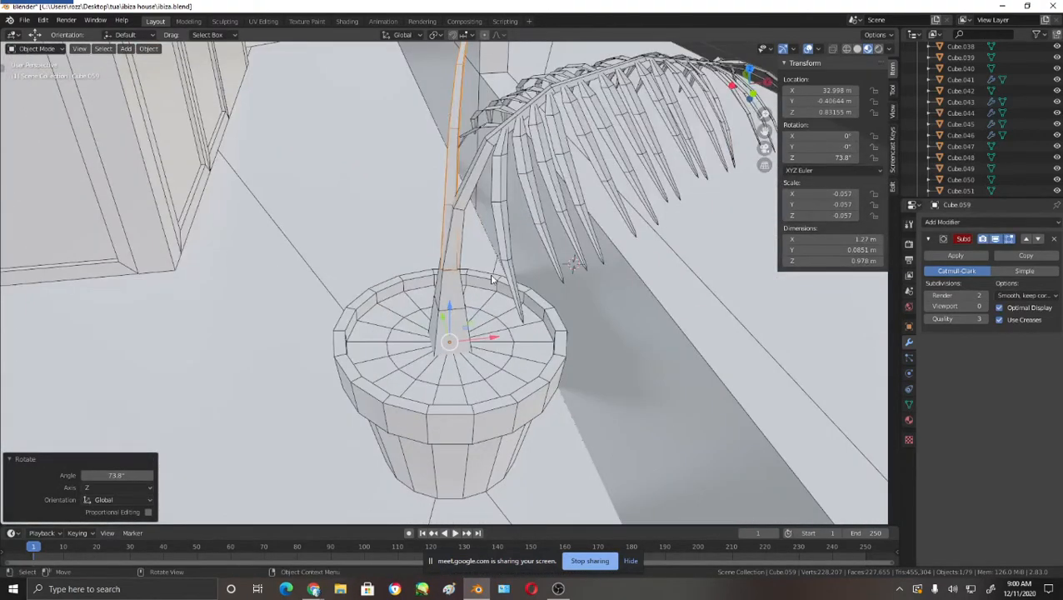
scroll(501, 174, "down", 3)
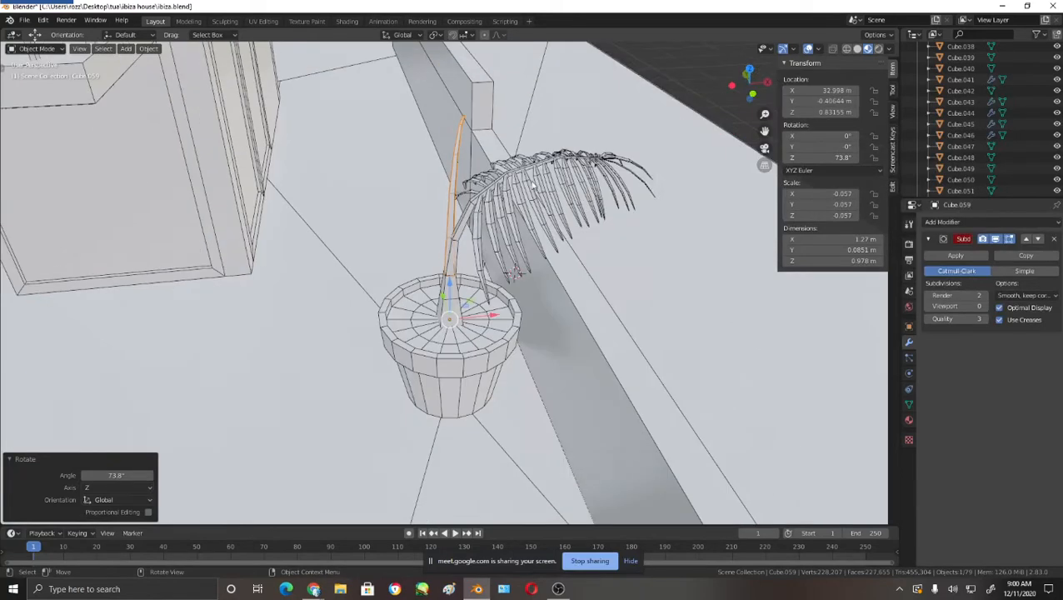
- Examine the rotated stem copy and the finished frond's leaflets from several angles around the pot
middle_click_drag(501, 175, 552, 195)
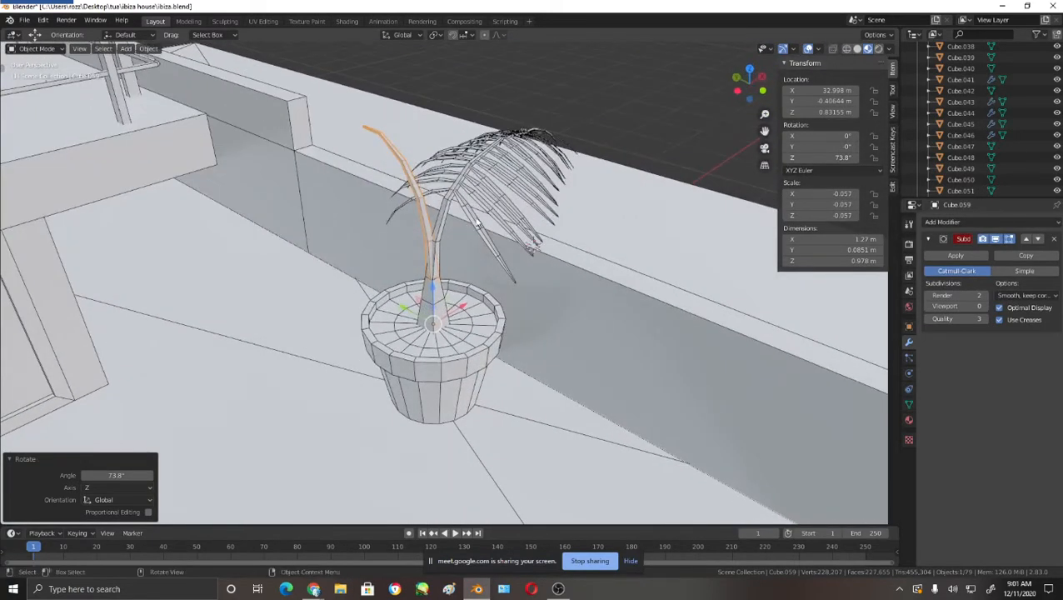
left_click(475, 223)
mouse_move(475, 223)
middle_mouse_down()
mouse_move(497, 275)
mouse_move(484, 210)
middle_mouse_up()
scroll(511, 237, "up", 3)
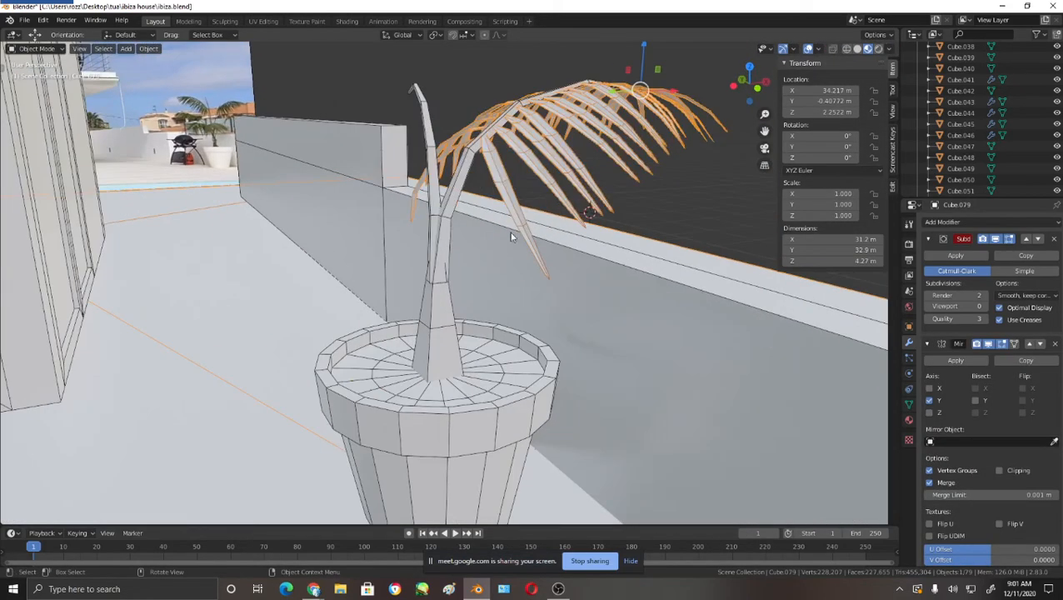
left_click(430, 132)
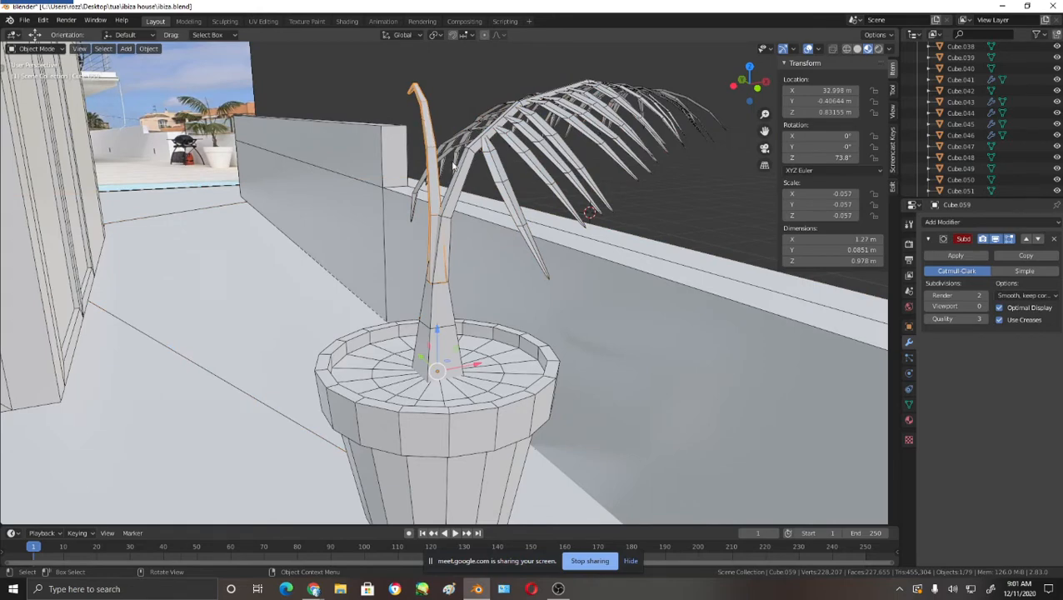
middle_click_drag(453, 167, 421, 107)
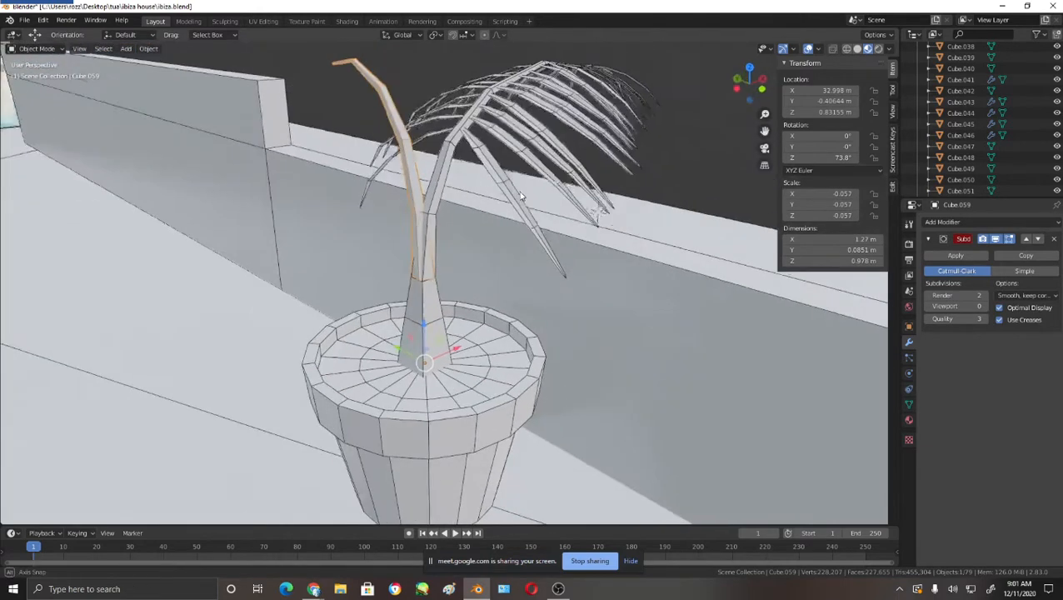
middle_click_drag(448, 157, 498, 238)
left_click(498, 182)
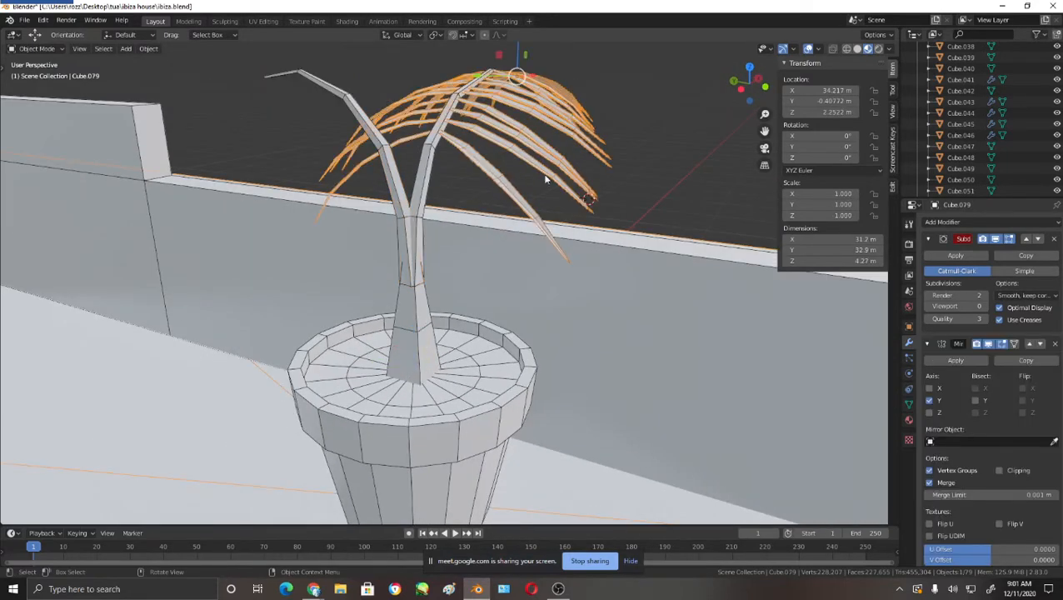
- Snap the 3D cursor to the rotated stem copy's origin at the base of the trunk
left_click(398, 194)
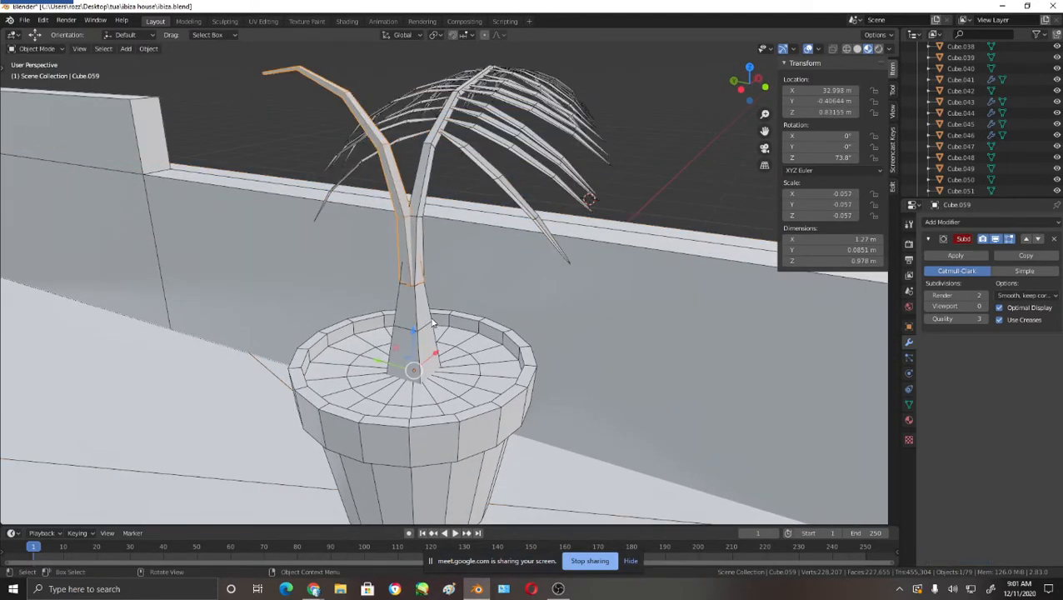
middle_click_drag(433, 322, 454, 343)
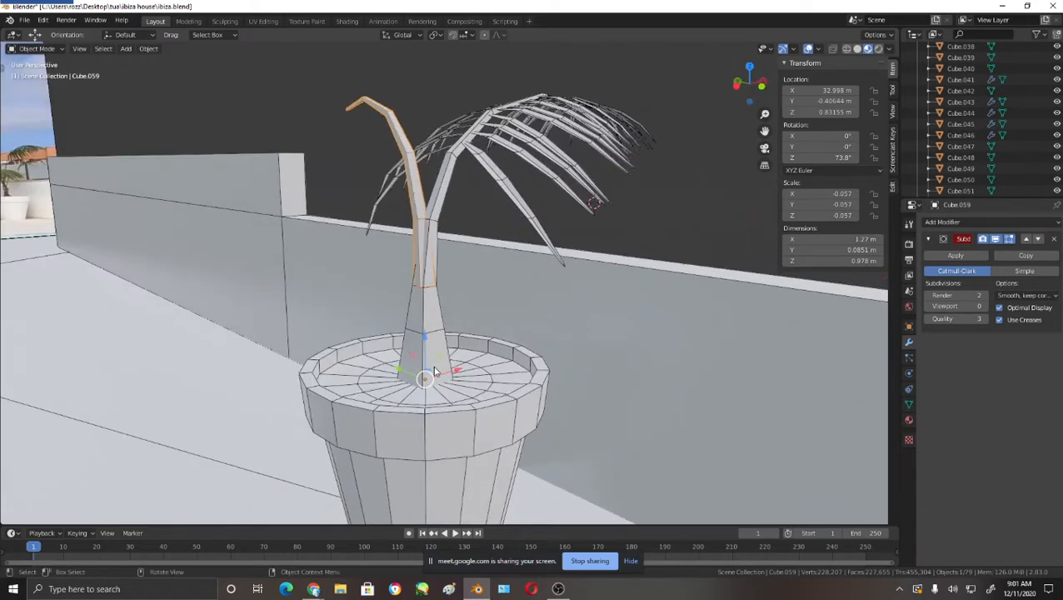
left_click(141, 50)
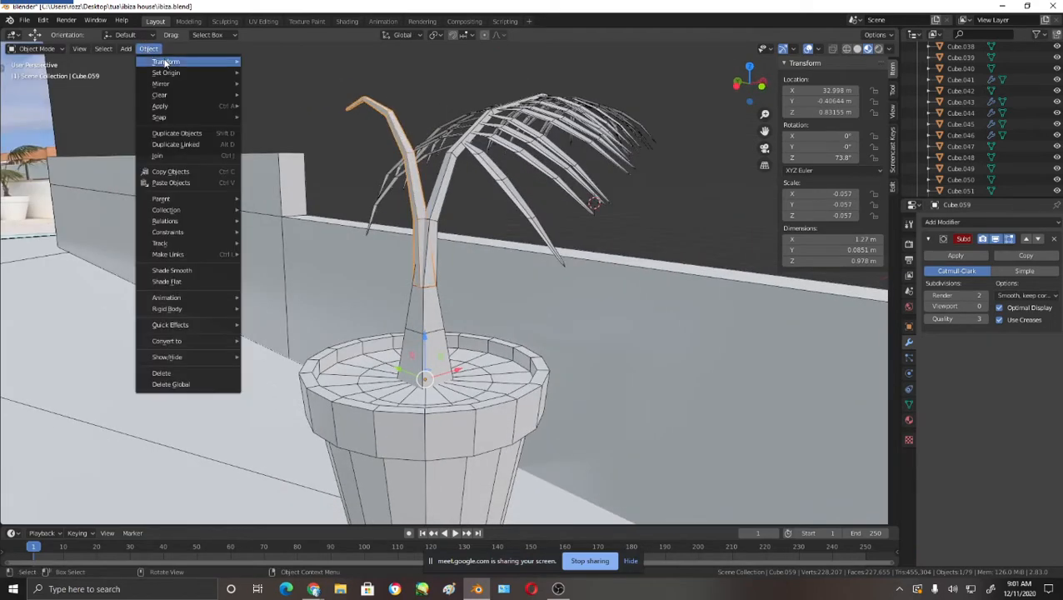
mouse_move(208, 63)
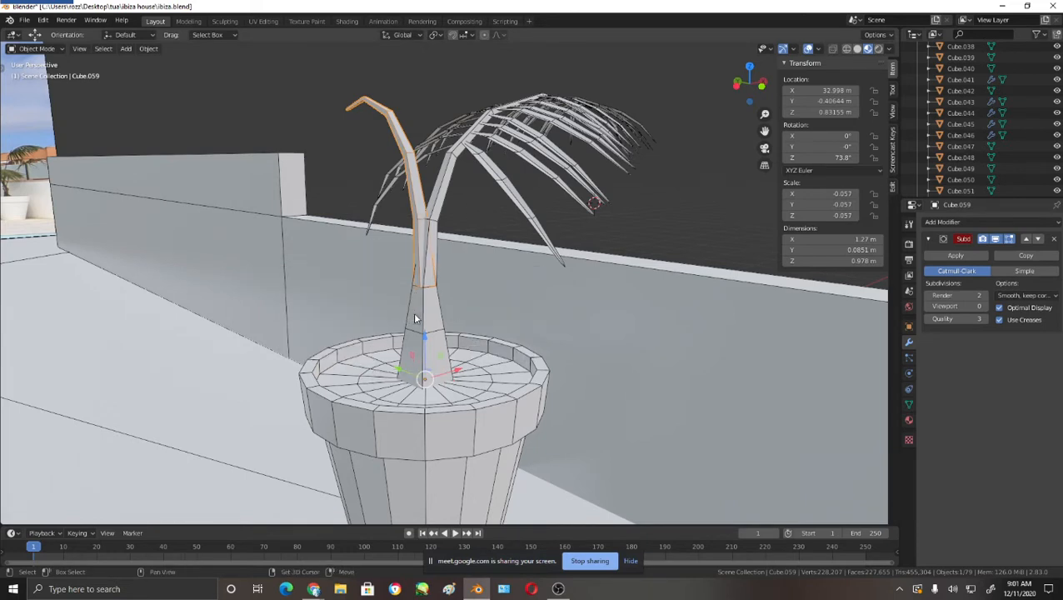
key("shift+s")
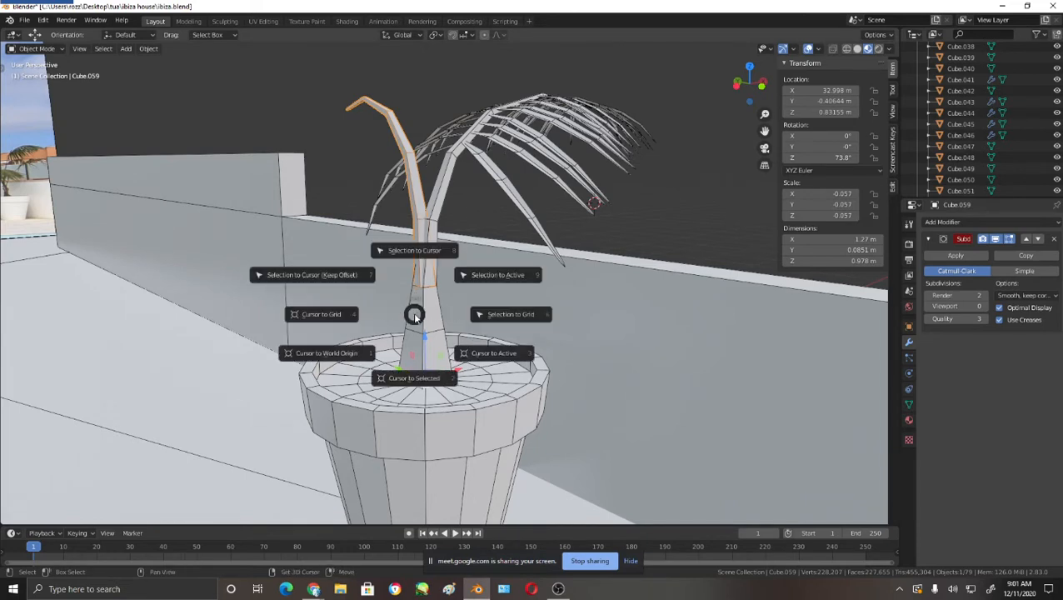
left_click(420, 380)
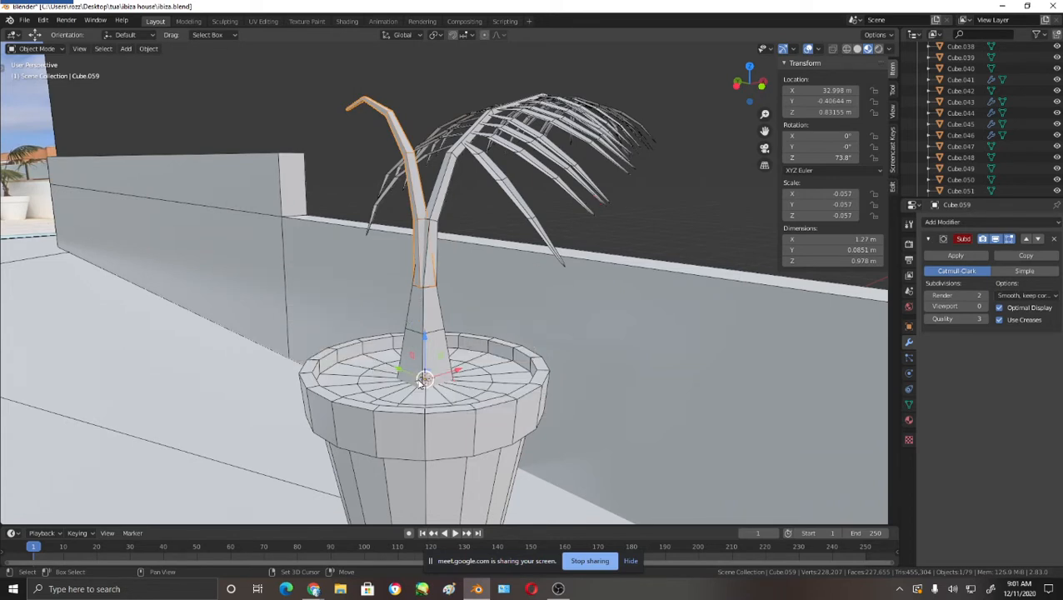
- Set the origin of the frond's leaflet object to the 3D cursor at the trunk base
middle_click_drag(529, 393, 576, 382)
scroll(575, 382, "up", 6)
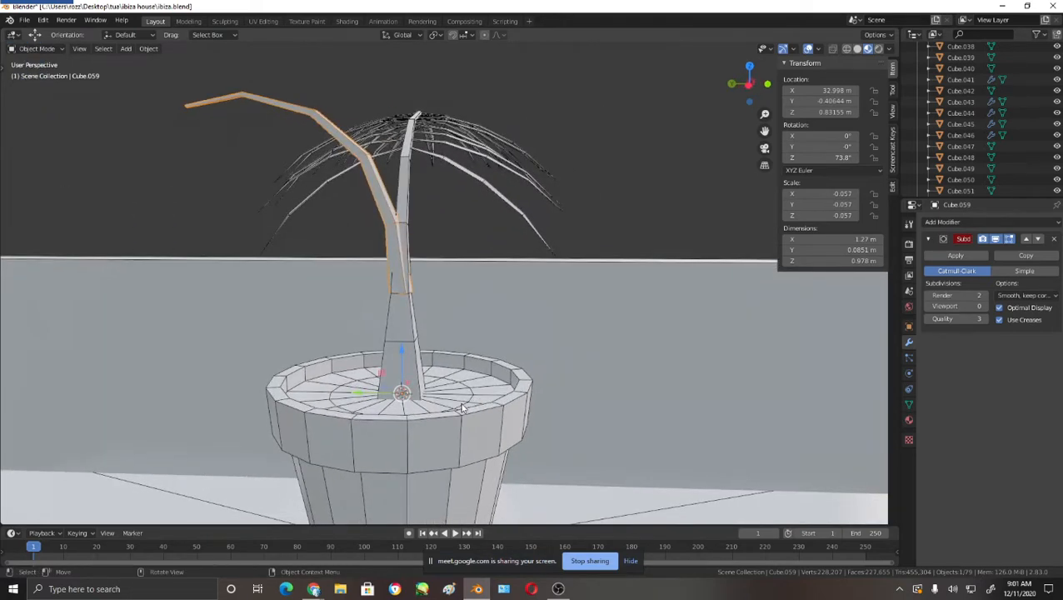
middle_click_drag(390, 435, 672, 221)
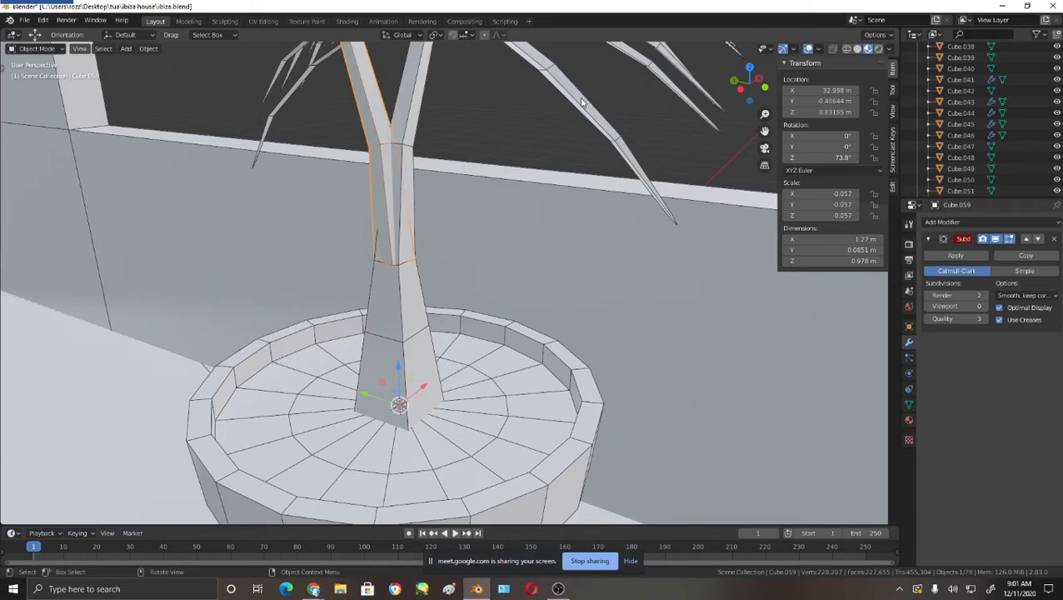
middle_click_drag(582, 102, 554, 139)
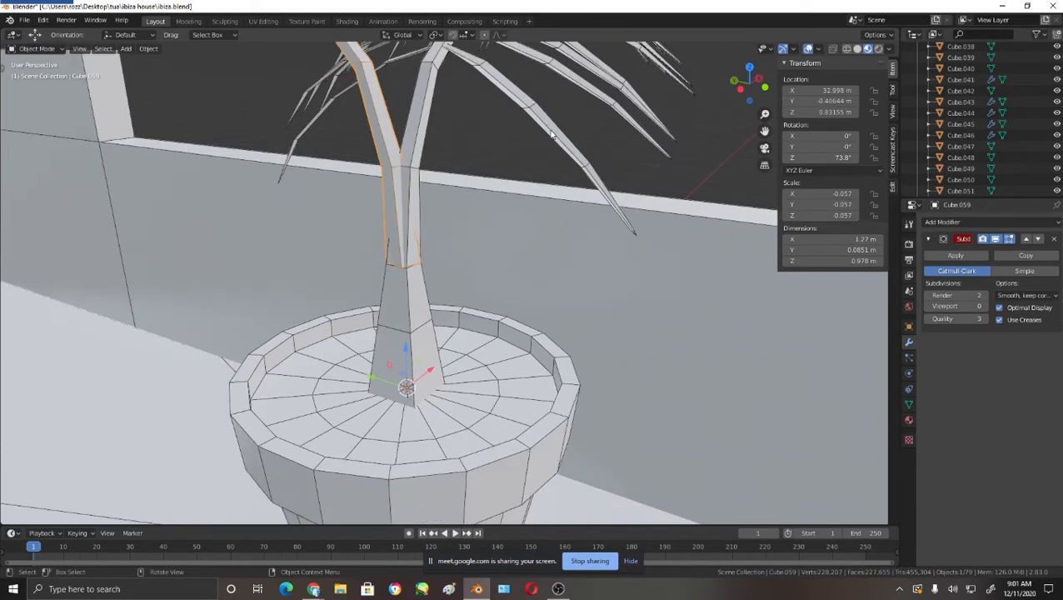
left_click(551, 133)
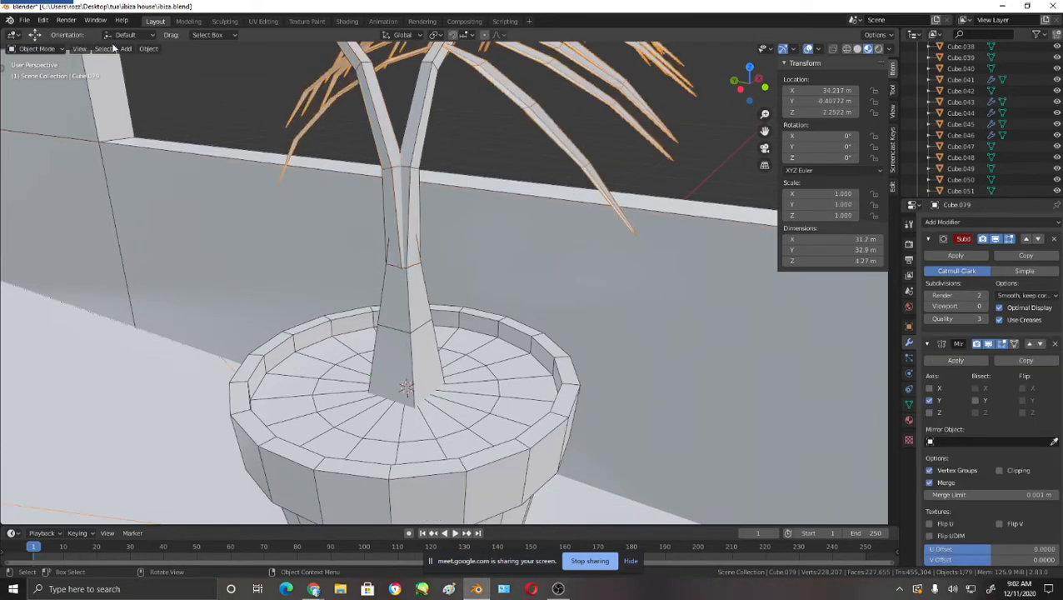
left_click(149, 48)
mouse_move(167, 72)
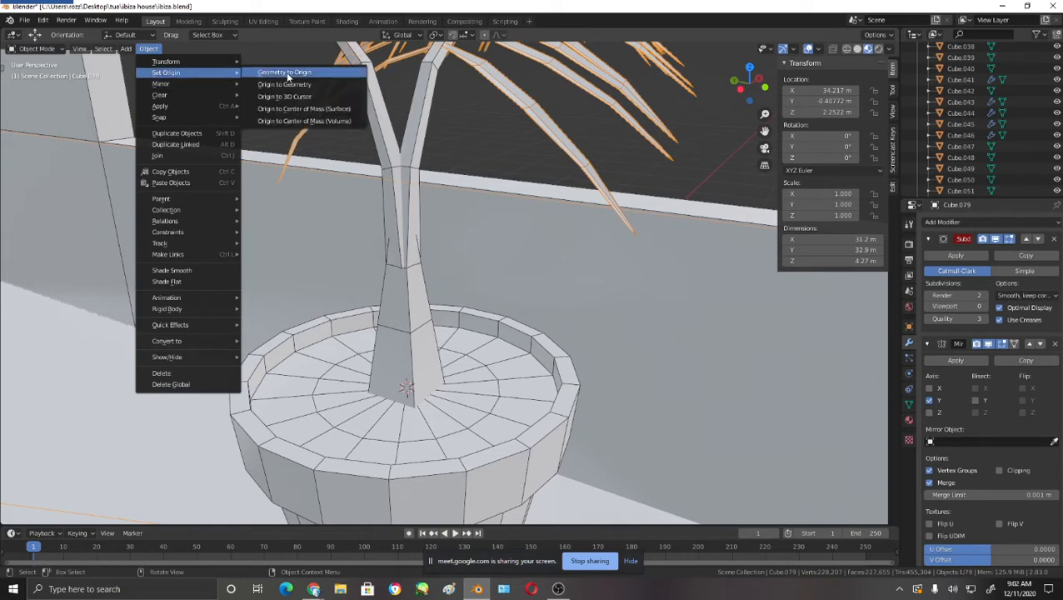
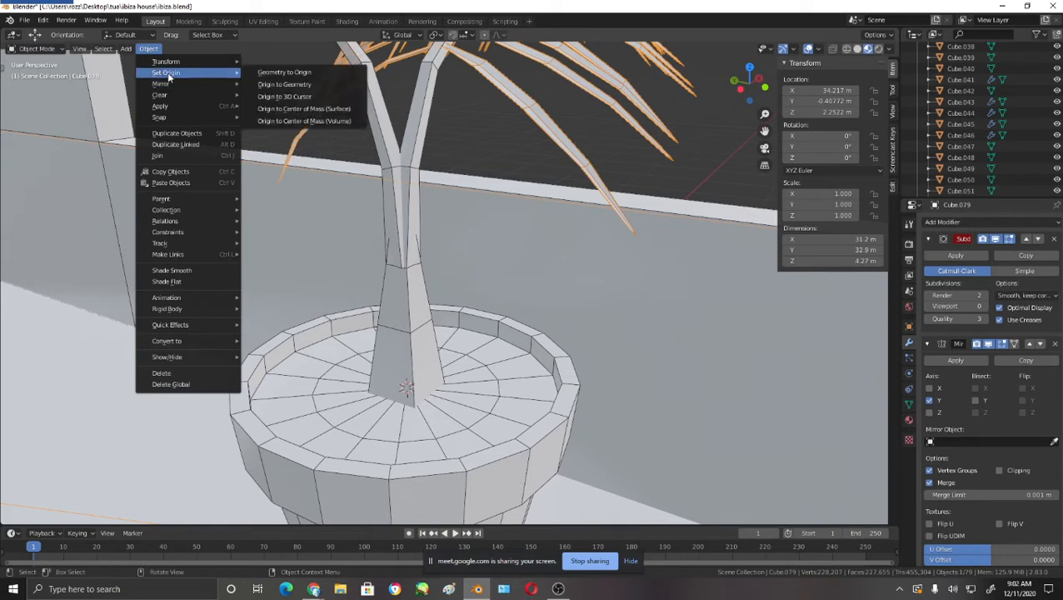
left_click(313, 98)
scroll(526, 313, "down", 3)
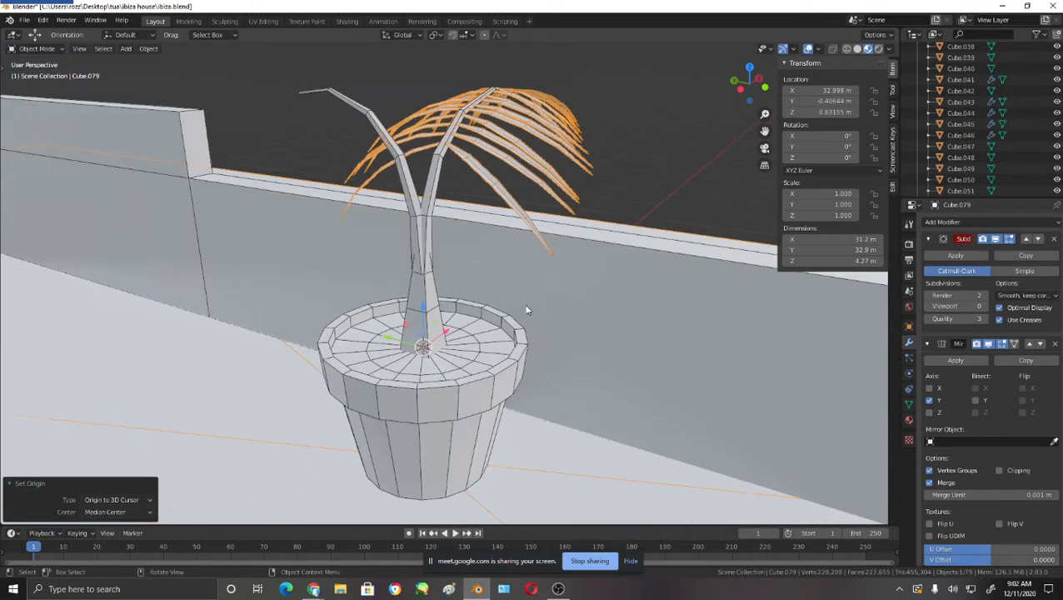
- Duplicate the leaflet object in top view and rotate the copy by -73.9° around the view's Z axis onto the second stem
middle_click_drag(526, 313, 534, 333)
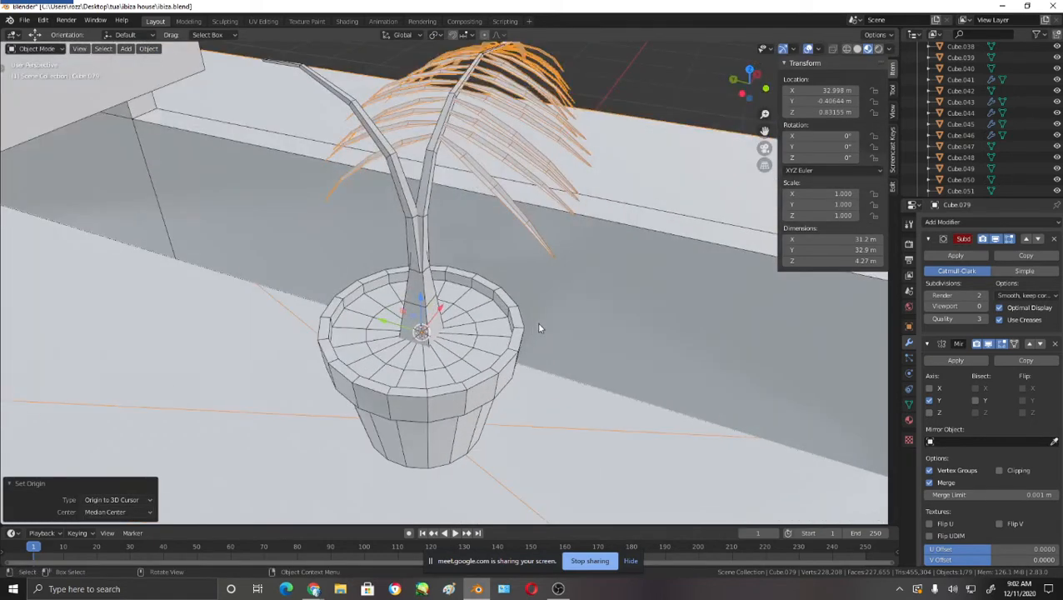
key("KP_7")
middle_click_drag(656, 314, 622, 393, "shift")
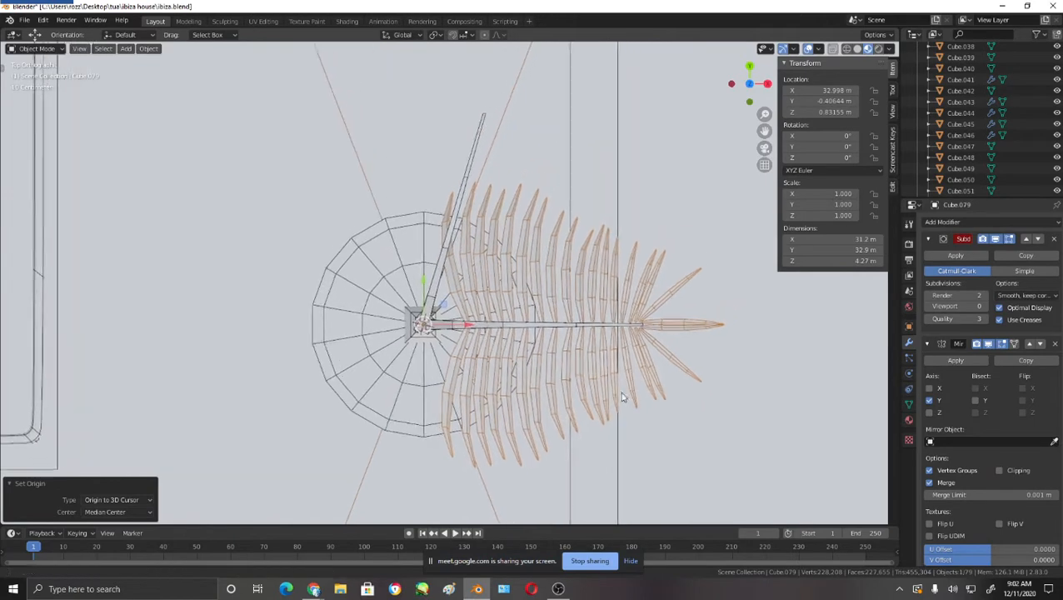
left_click(631, 398)
key("r")
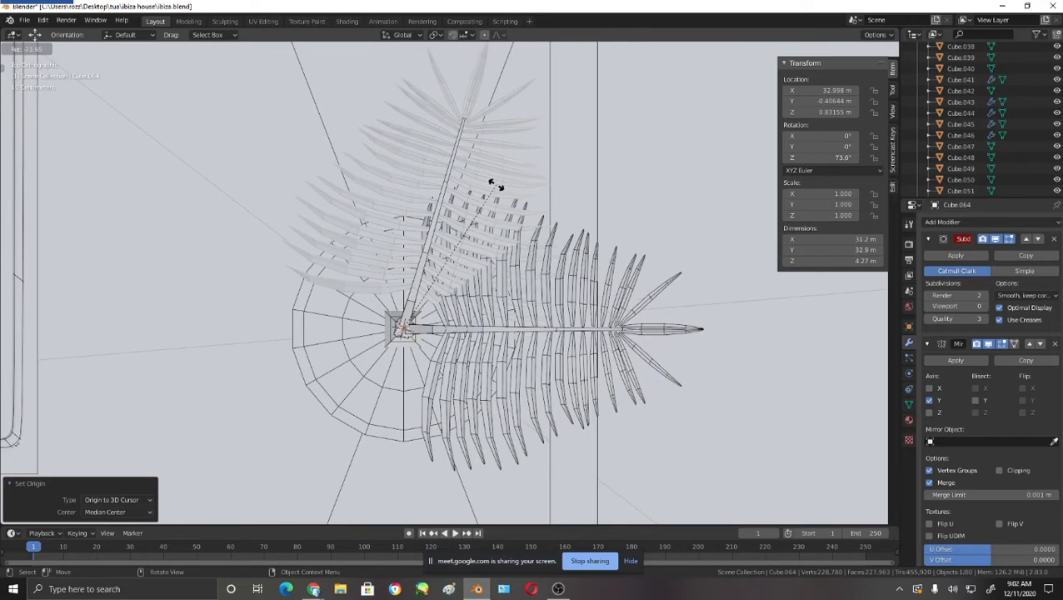
left_click(493, 185)
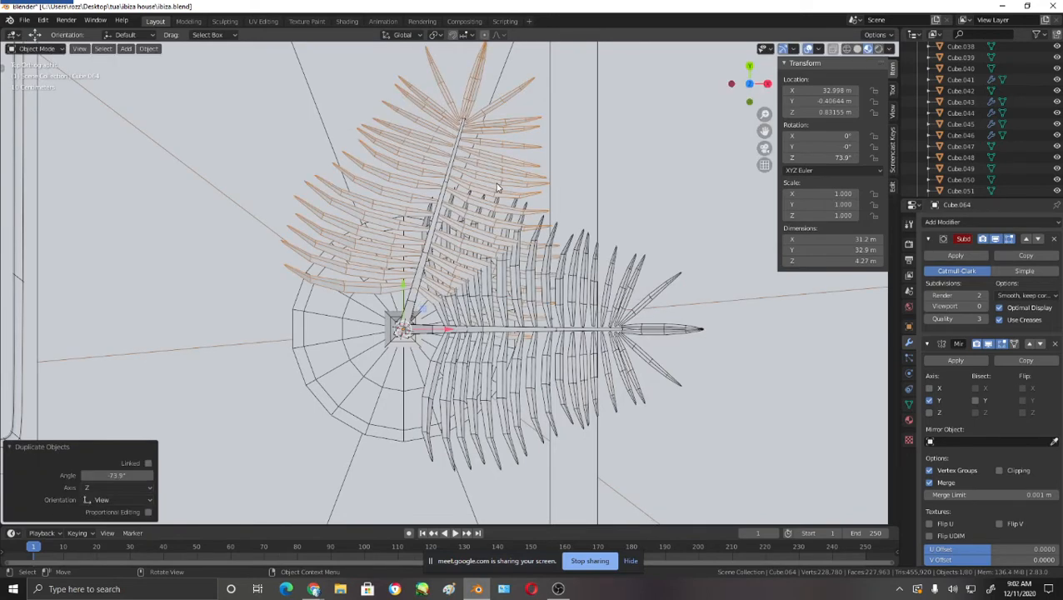
- In the original frond's leaflet mesh, rotate the tip leaflet 7.85° in top view and shift it along Y to part it from its mirrored half
scroll(549, 333, "up", 3)
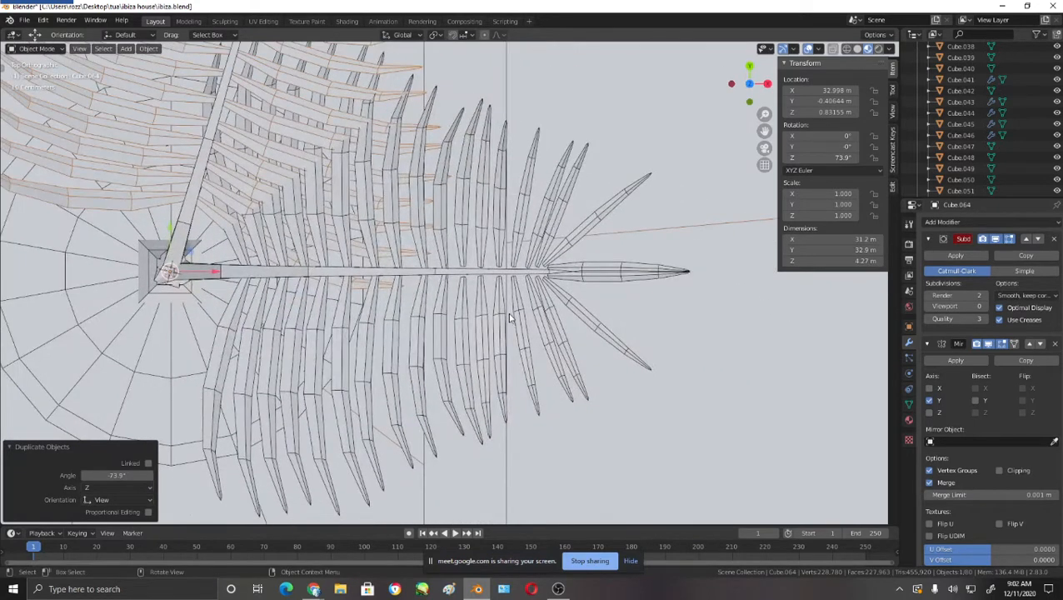
left_click(501, 316)
key("Tab")
middle_click_drag(433, 321, 413, 187)
left_click(397, 187)
key("ctrl+l")
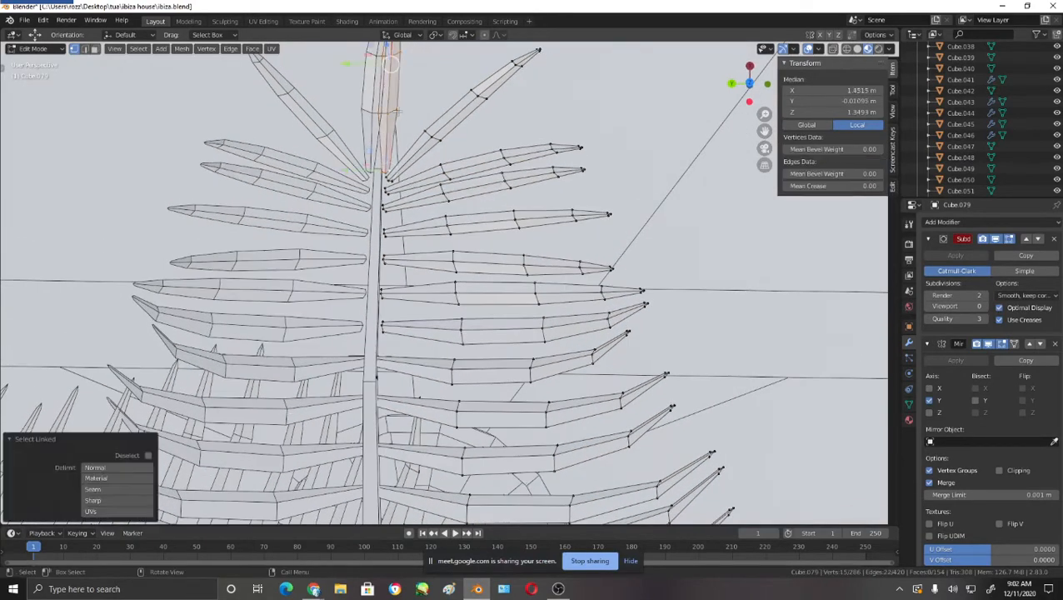
key("KP_7")
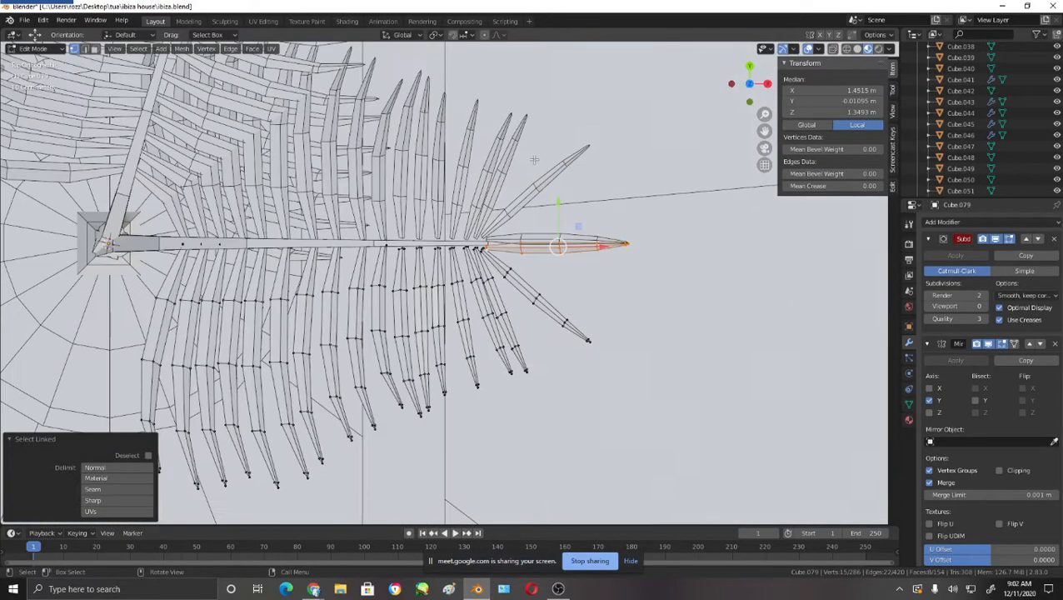
key("r")
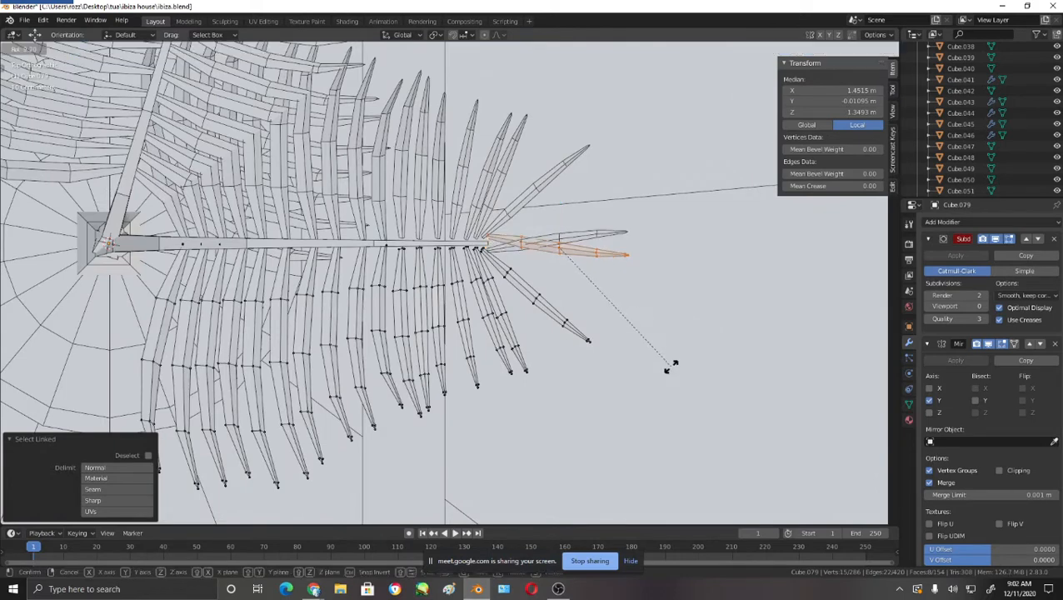
left_click(649, 328)
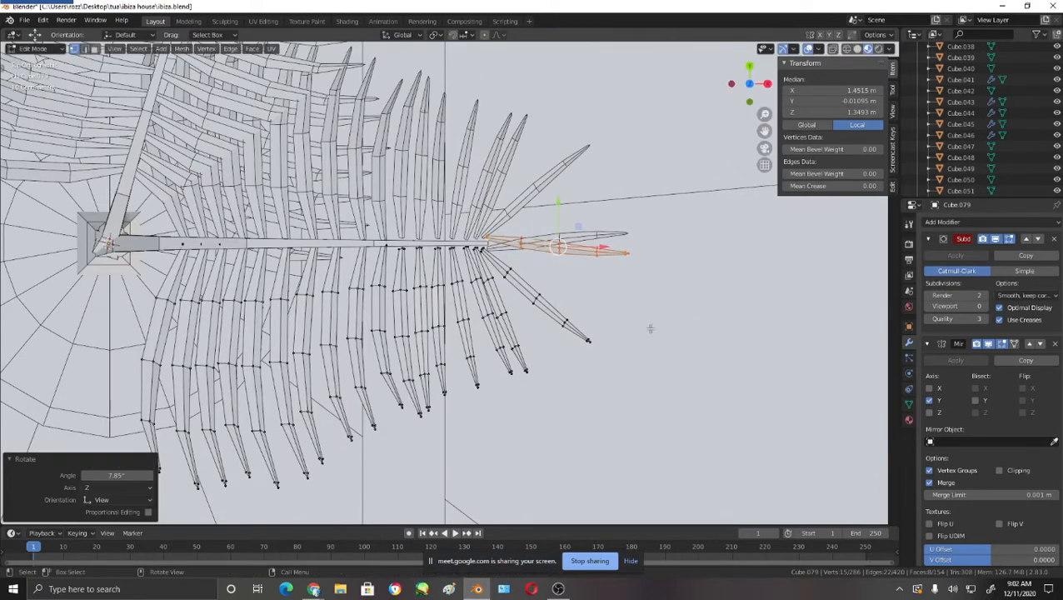
key("g")
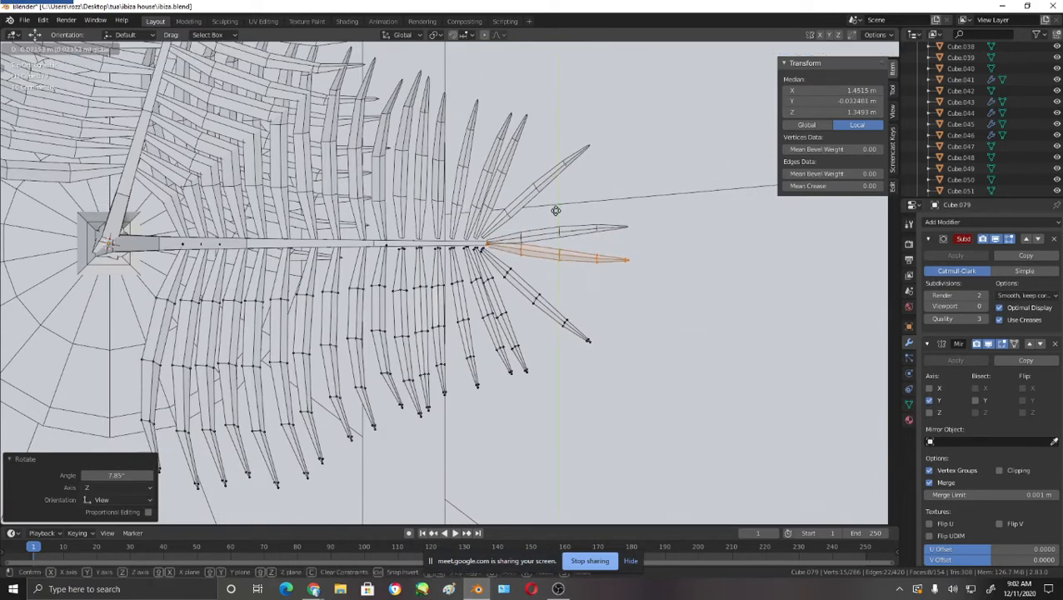
left_click(556, 211)
- Move the single slanted leaflet beside the tip leaflet along the Y axis so its base meets the stem
left_click(509, 283)
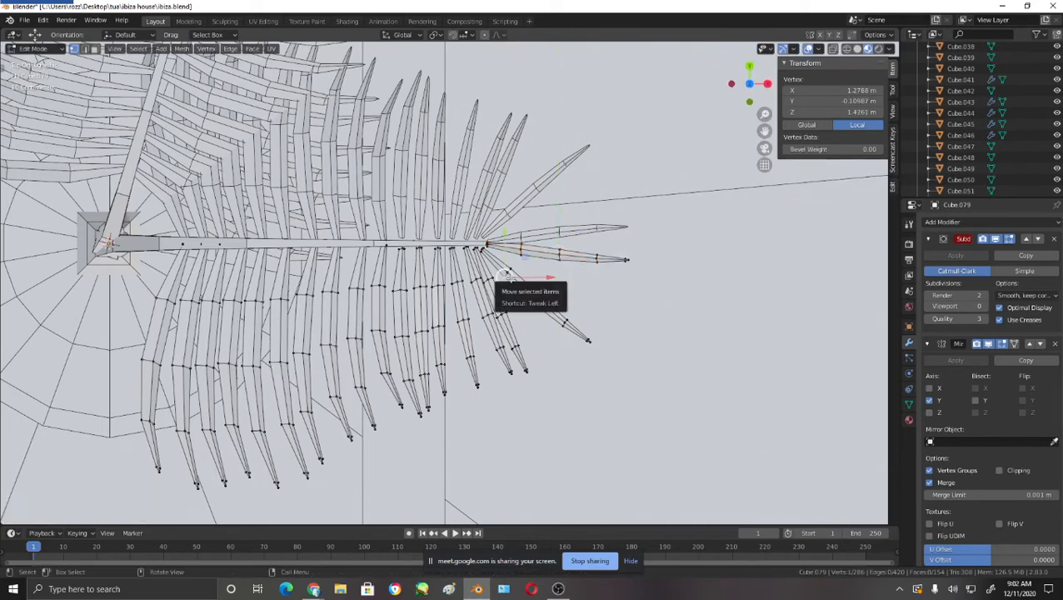
key("l")
key("g")
key("y")
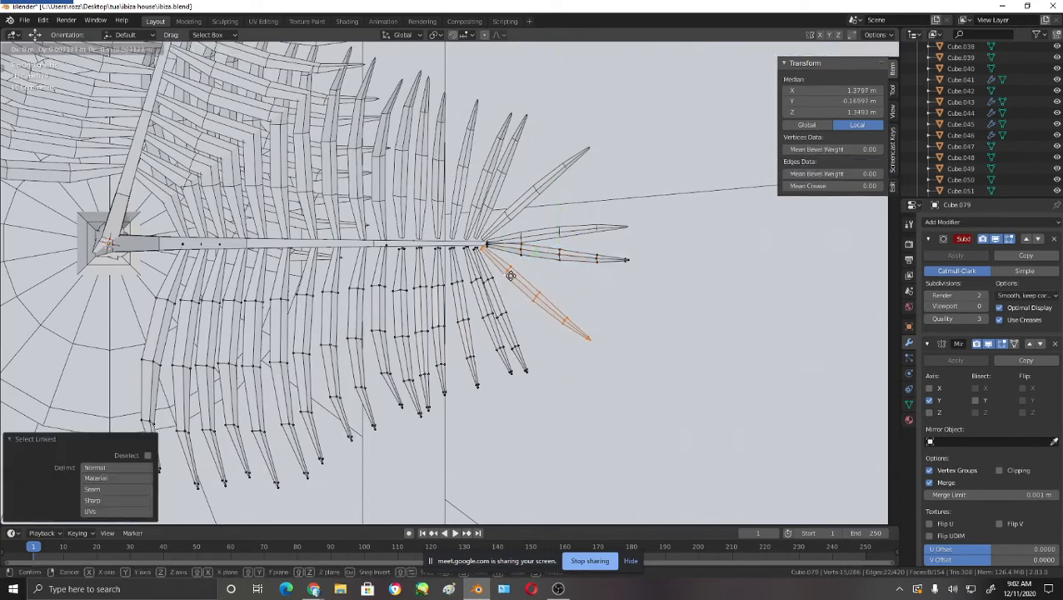
left_click(490, 308)
- Select the next six whole leaflets along the stem and move them 0.007177 m along Y to meet it
left_click(503, 314)
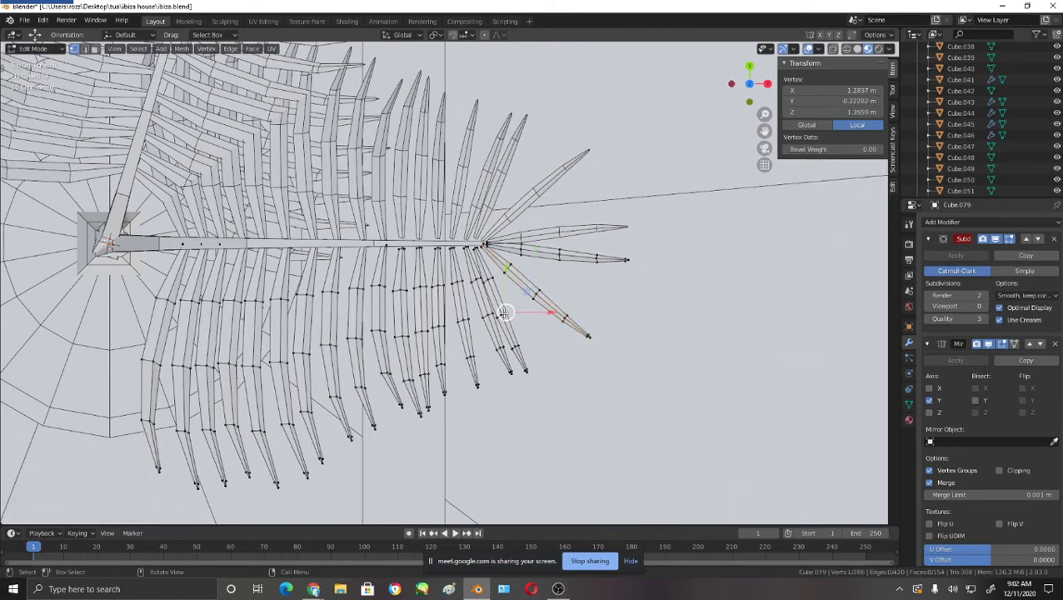
key("l")
key("l")
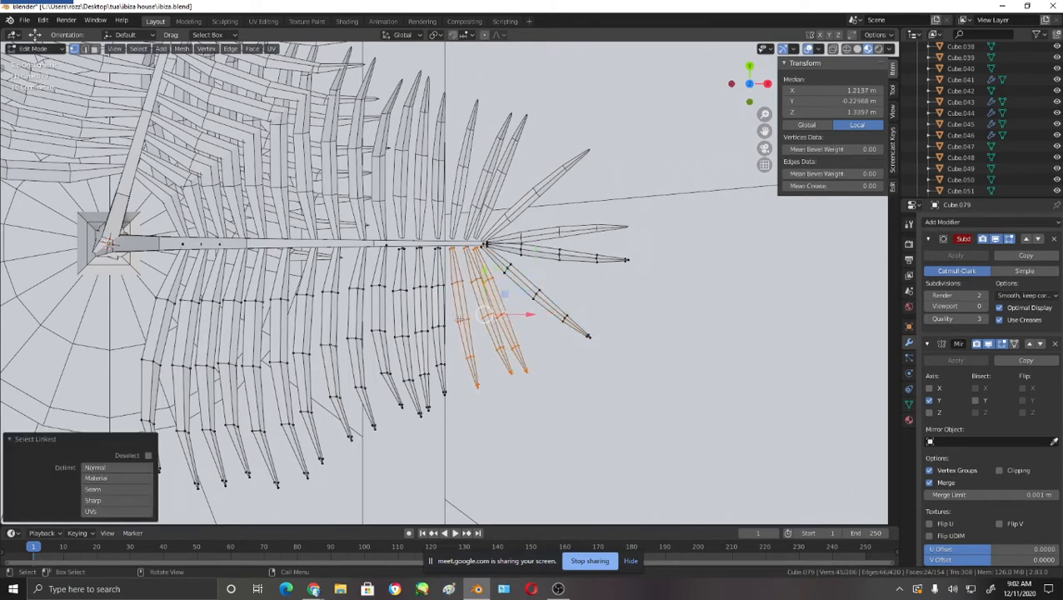
key("l")
key("l")
key("l")
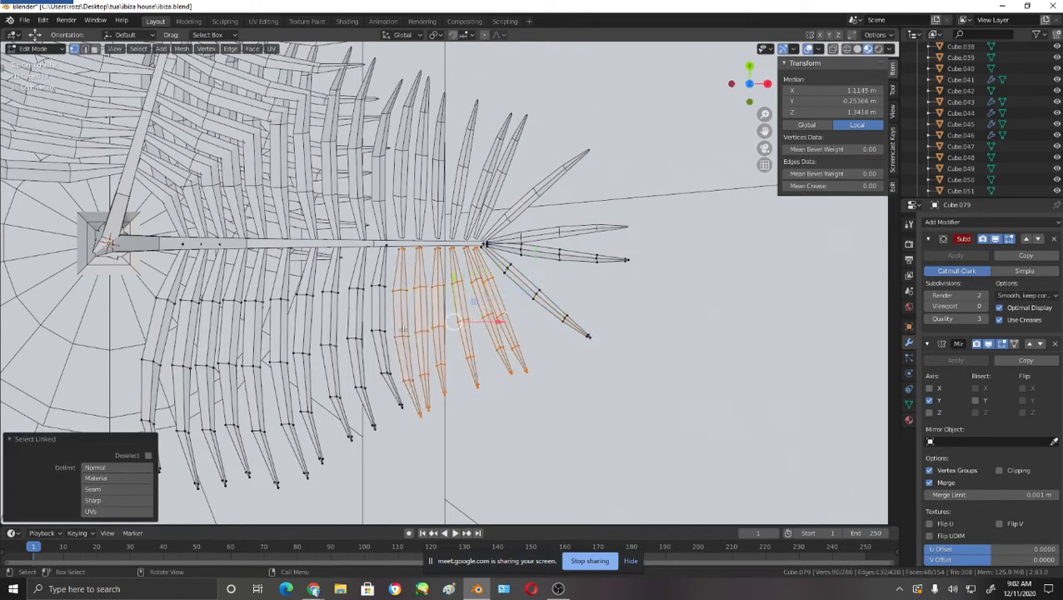
key("g")
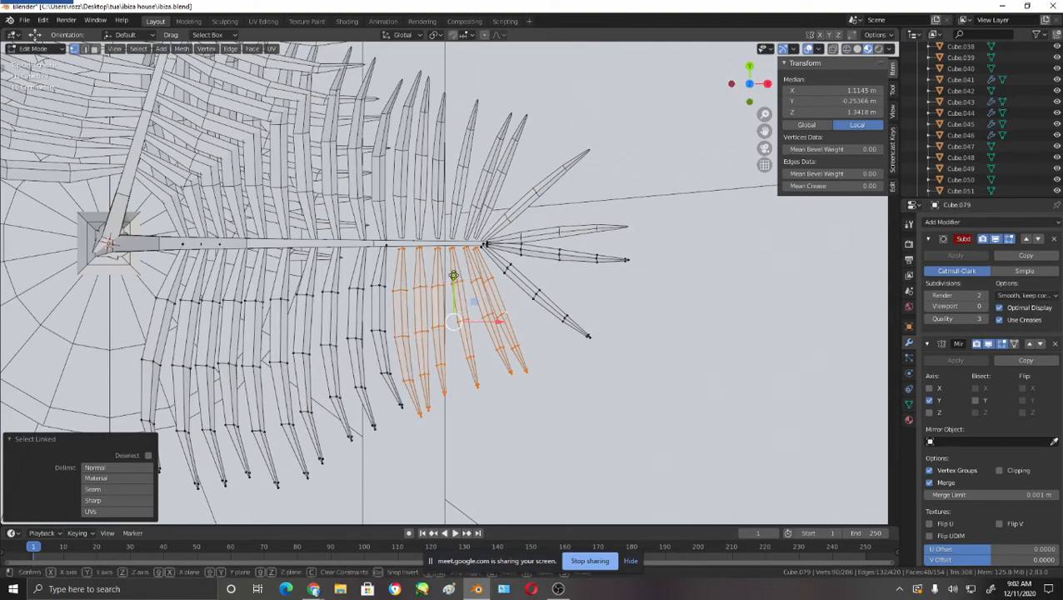
key("y")
left_click(454, 273)
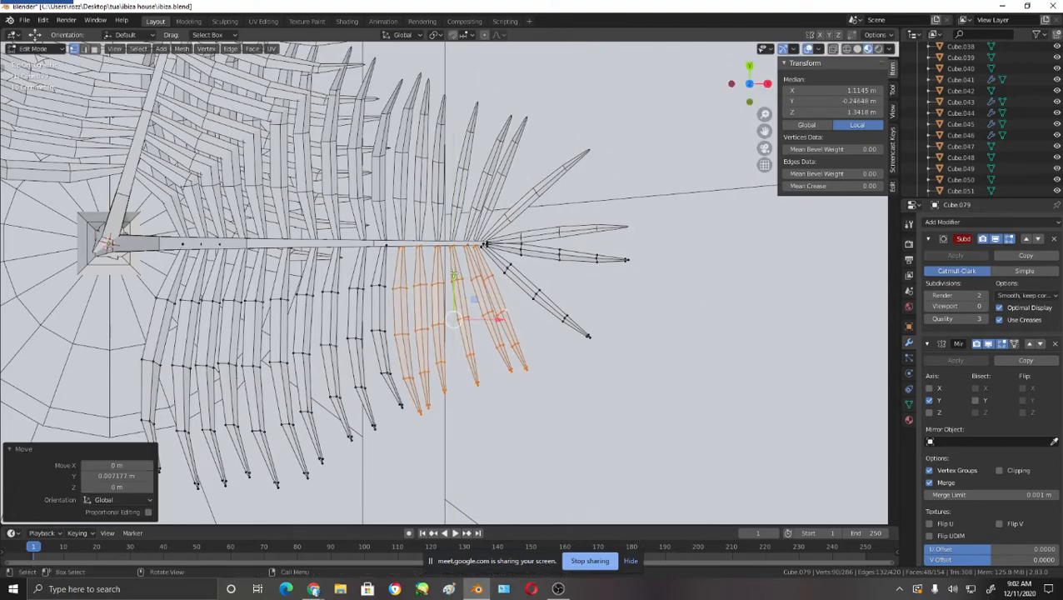
- Finish editing the original frond's leaflet mesh and open the second frond's leaflet mesh for editing in top view
middle_click_drag(584, 388, 662, 455)
scroll(588, 389, "up", 3)
middle_click_drag(607, 347, 779, 367, "shift")
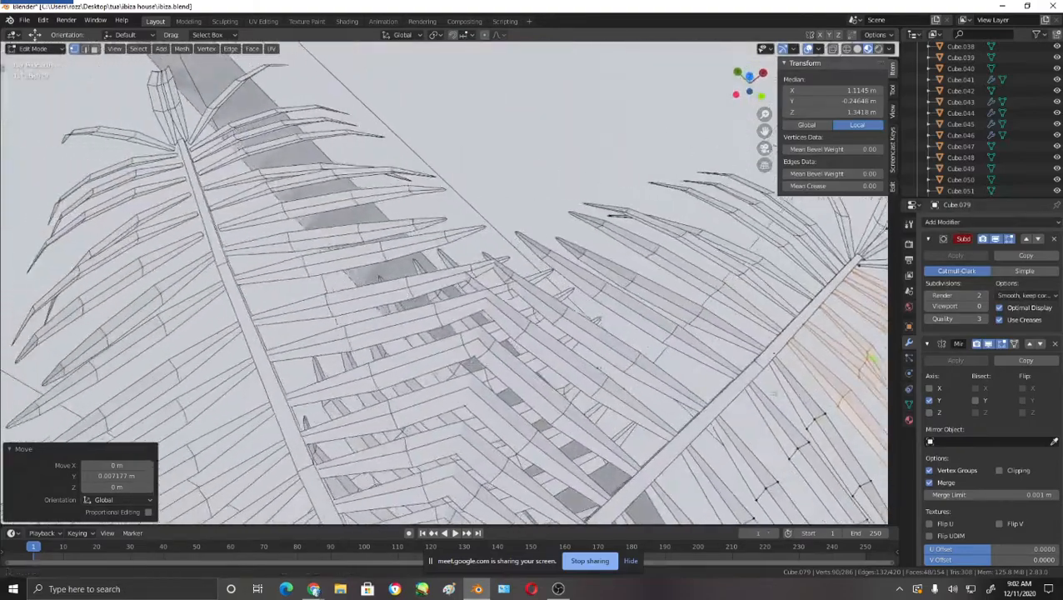
scroll(345, 320, "down", 1)
key("Tab")
middle_click_drag(421, 246, 362, 266)
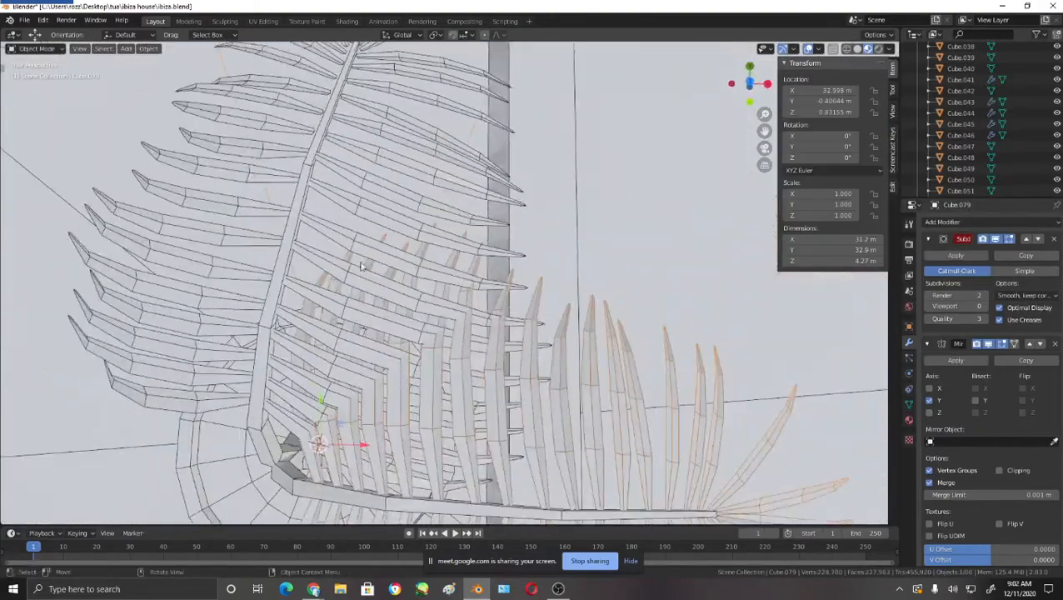
left_click(383, 215)
middle_click_drag(434, 225, 453, 364, "shift")
key("Tab")
middle_click_drag(416, 225, 430, 230)
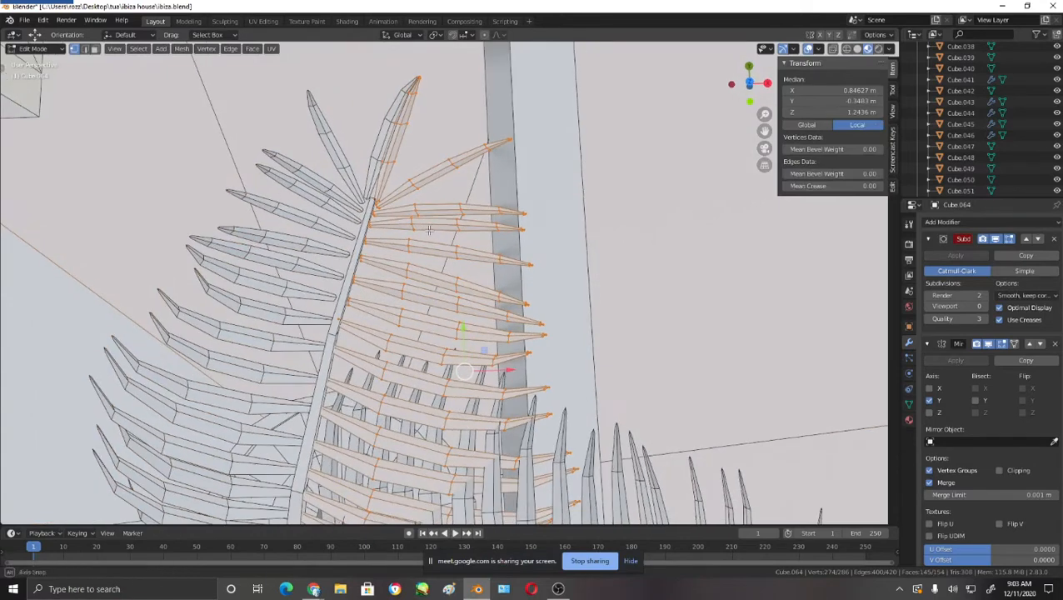
key("KP_7")
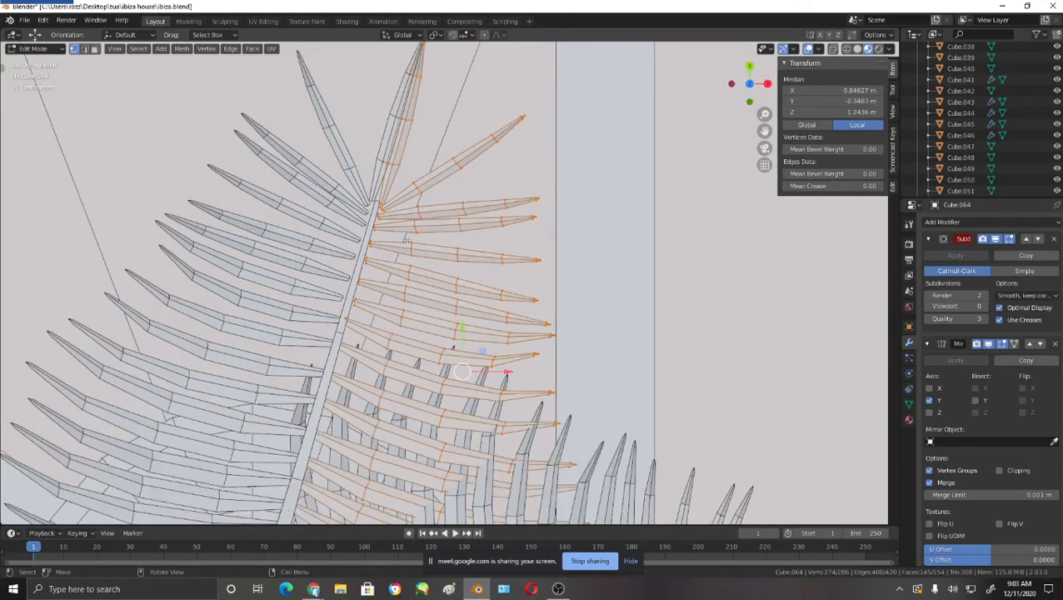
- Rotate the second frond's whole tip leaflet 5.54° and move it 0.005981 m in X and -0.007476 m in Y
left_click(401, 166)
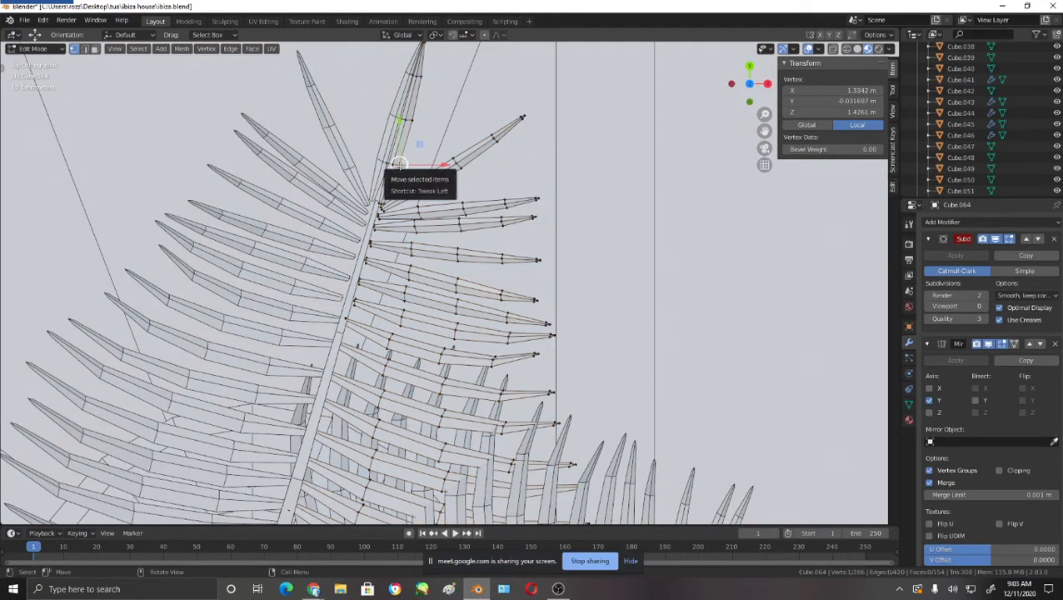
key("ctrl+l")
key("r")
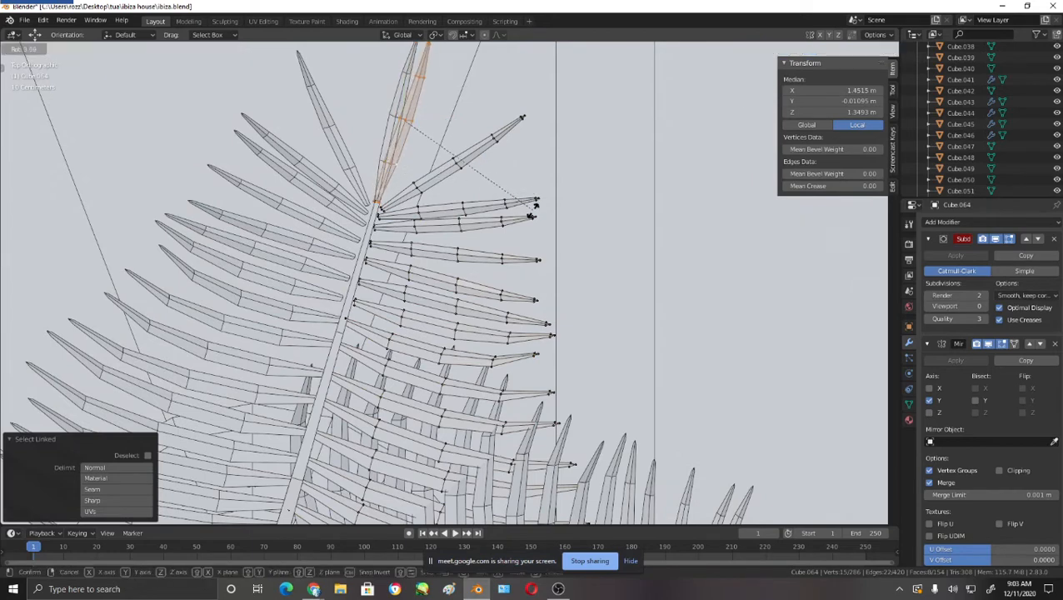
left_click(468, 144)
key("g")
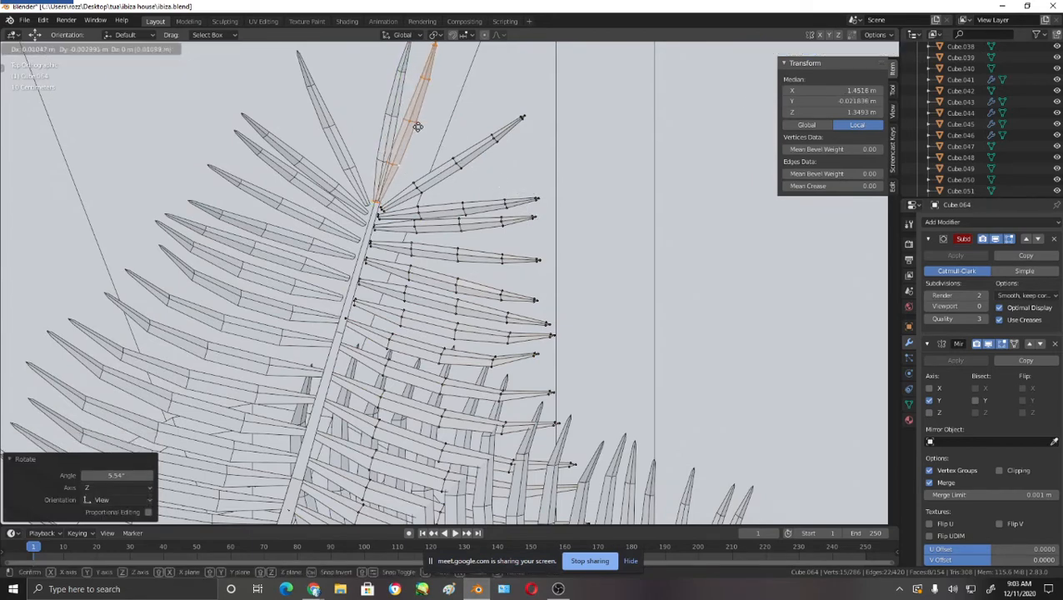
left_click(416, 126)
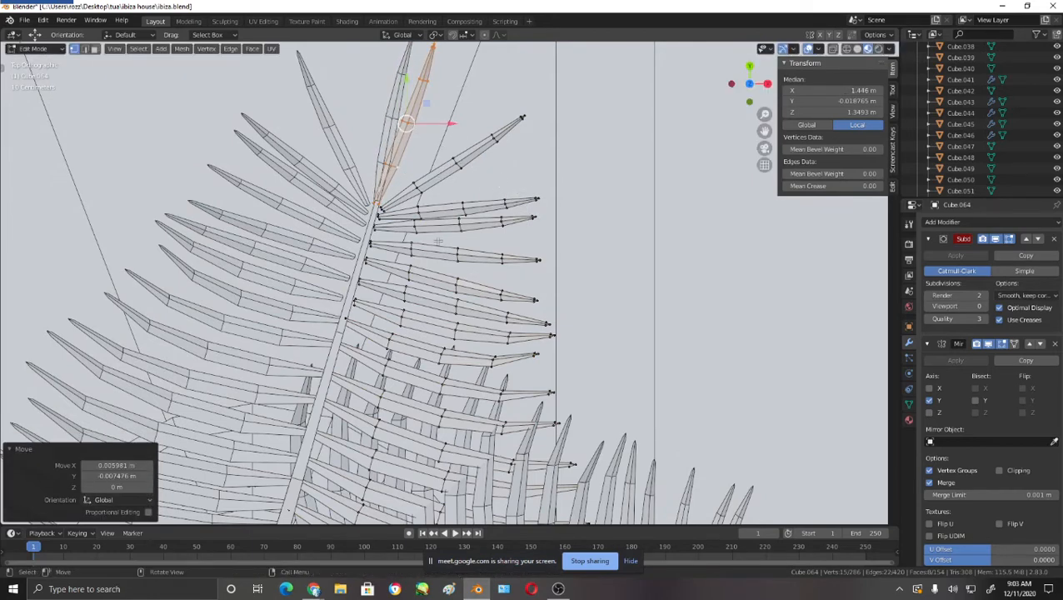
- Select the next seven whole leaflets beside the tip leaflet and move them about 0.0105 m along X toward the stem
left_click(415, 204)
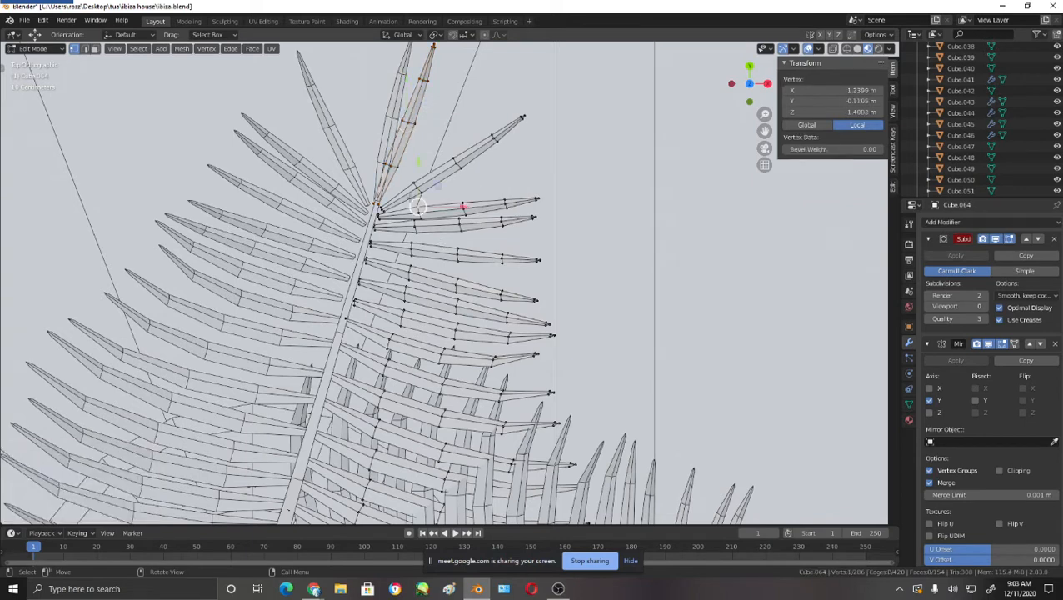
key("l")
key("l")
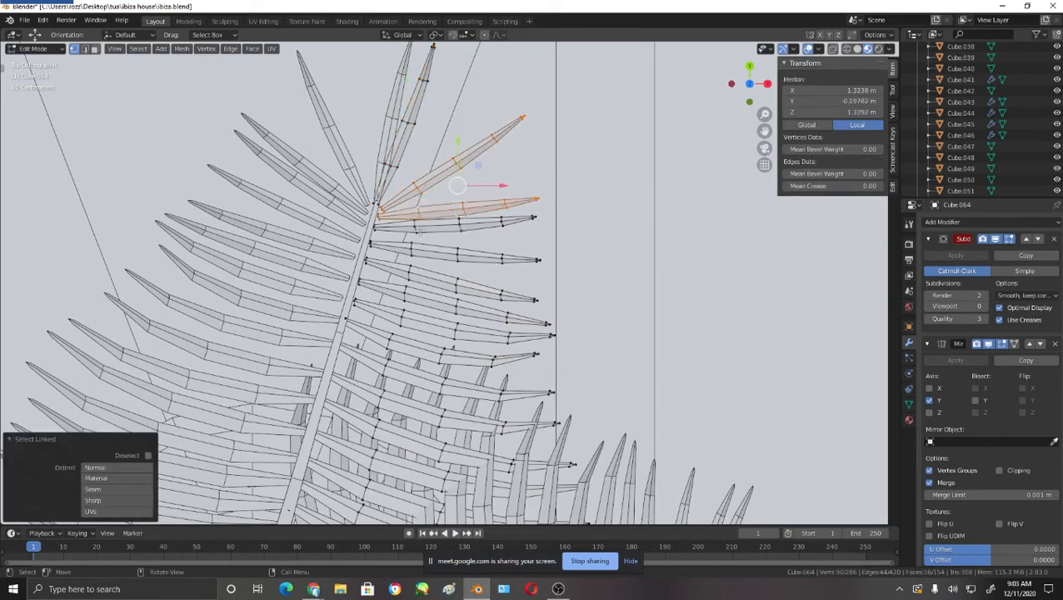
key("l")
key("l")
key("l")
key("l")
key("l")
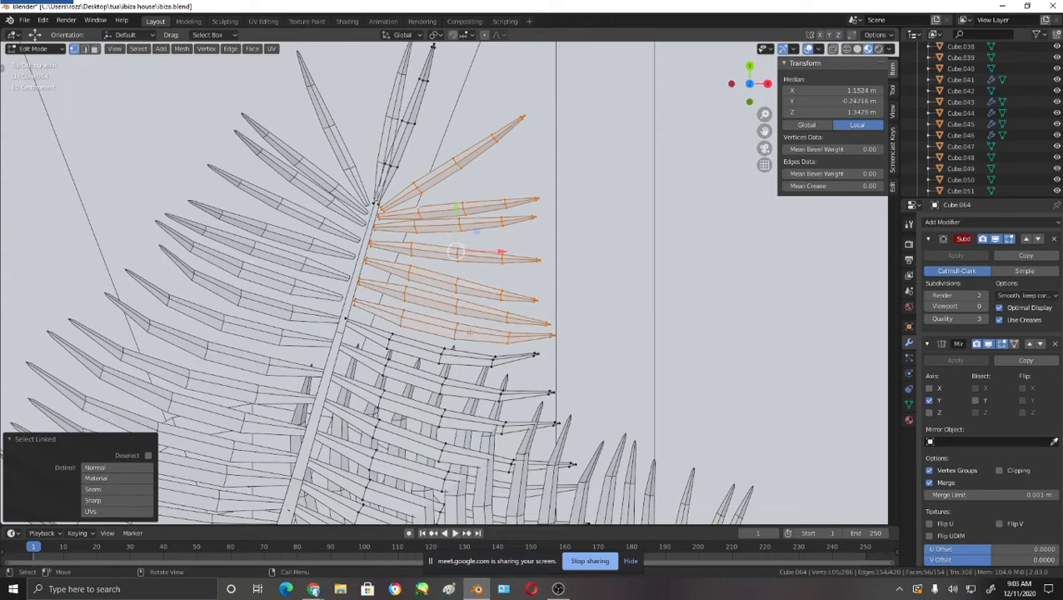
key("g")
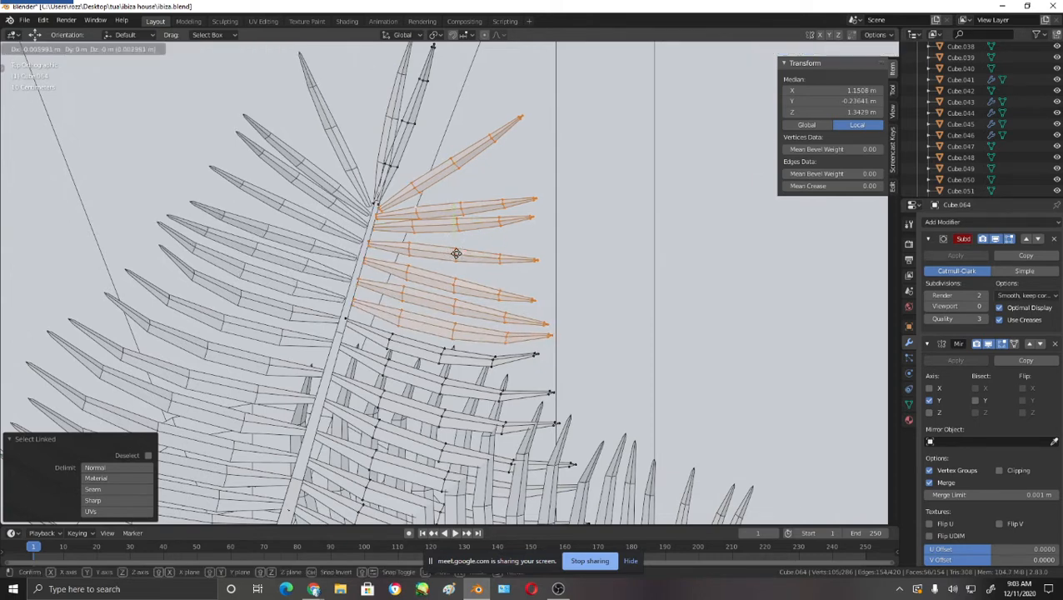
left_click(454, 254)
key("grave")
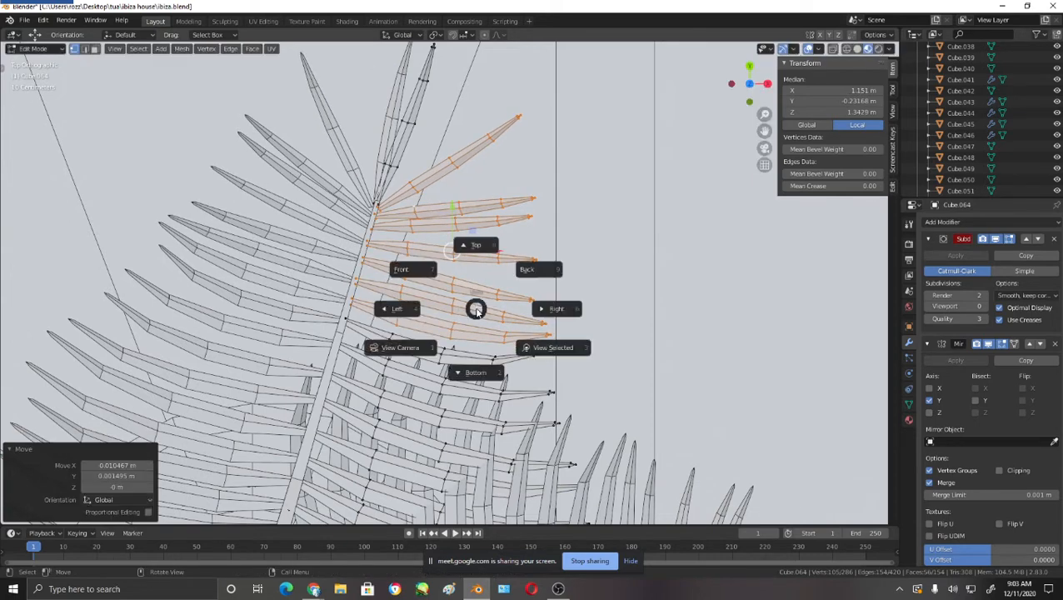
key("Escape")
- Leave Edit Mode and inspect how the second frond's leaflets meet their stem from several angles
key("Tab")
scroll(475, 310, "down", 4)
middle_click_drag(476, 311, 237, 349)
scroll(492, 240, "down", 3)
scroll(392, 287, "up", 4)
middle_click_drag(391, 283, 411, 290)
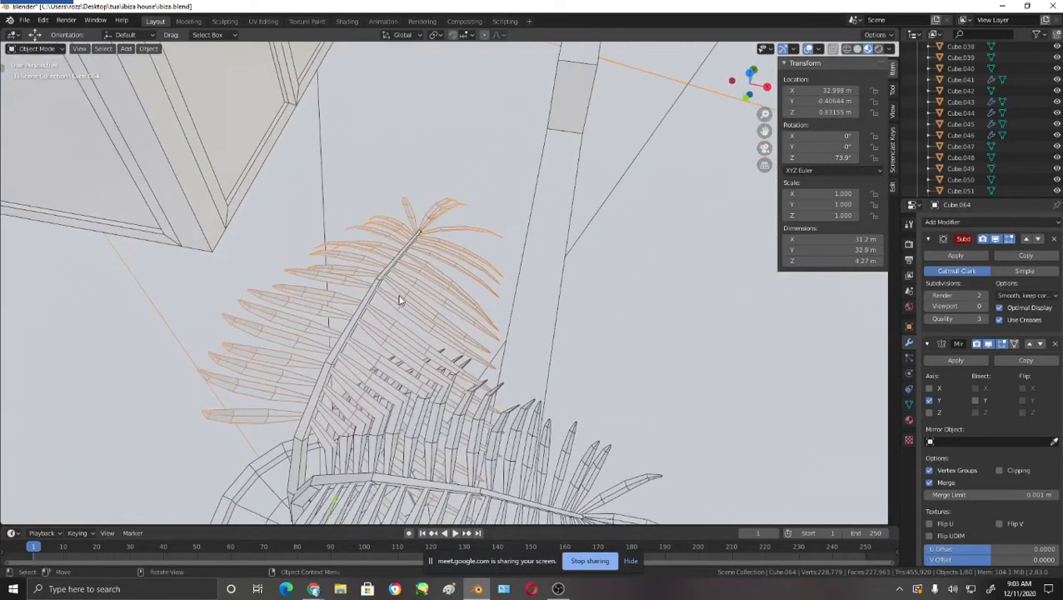
left_click(389, 272)
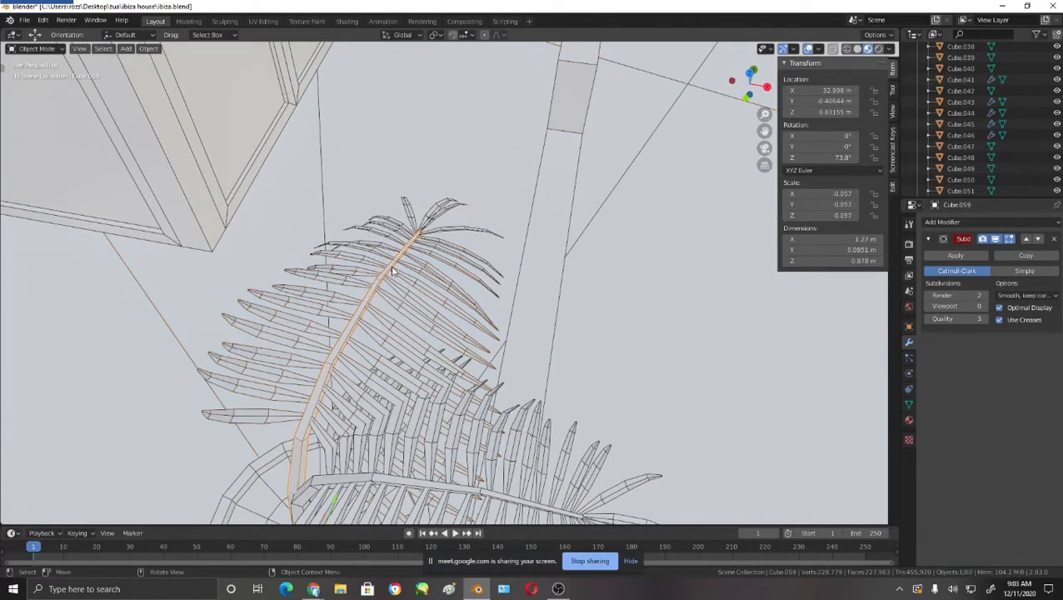
left_click(425, 293, "shift")
middle_click_drag(426, 293, 565, 327)
left_click(441, 315)
left_click(422, 307)
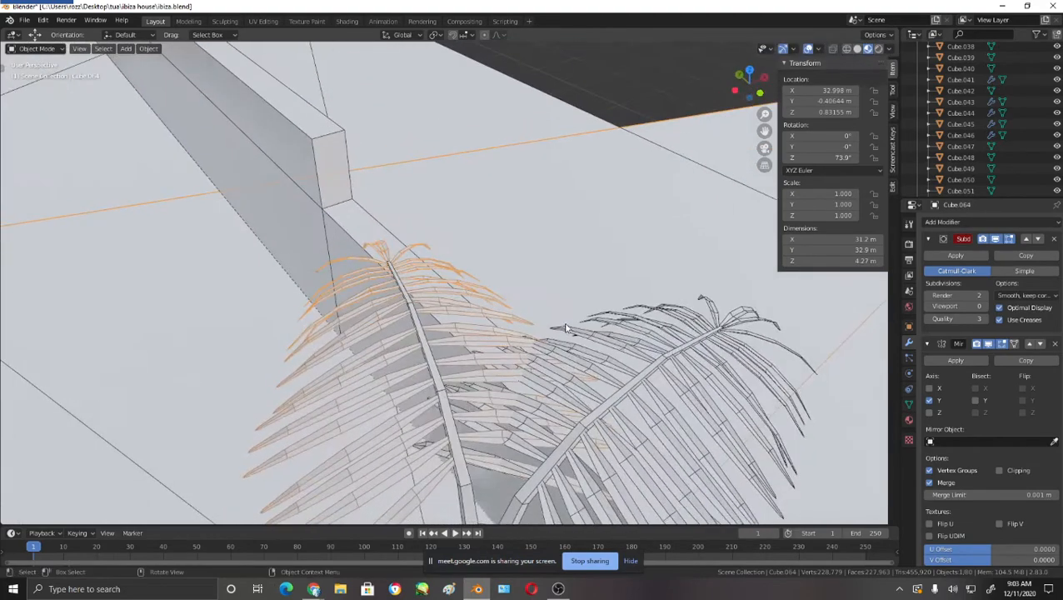
scroll(689, 308, "down", 10)
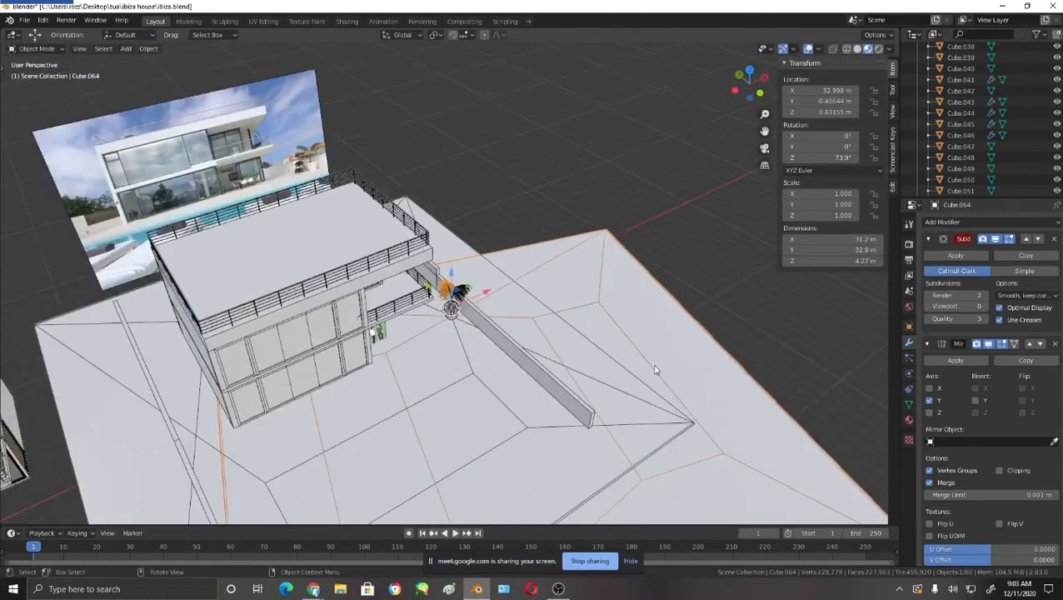
- Examine both fronds' leaflet objects in and out of Edit Mode for stray ground geometry belonging to their meshes
scroll(563, 330, "up", 8)
key("Tab")
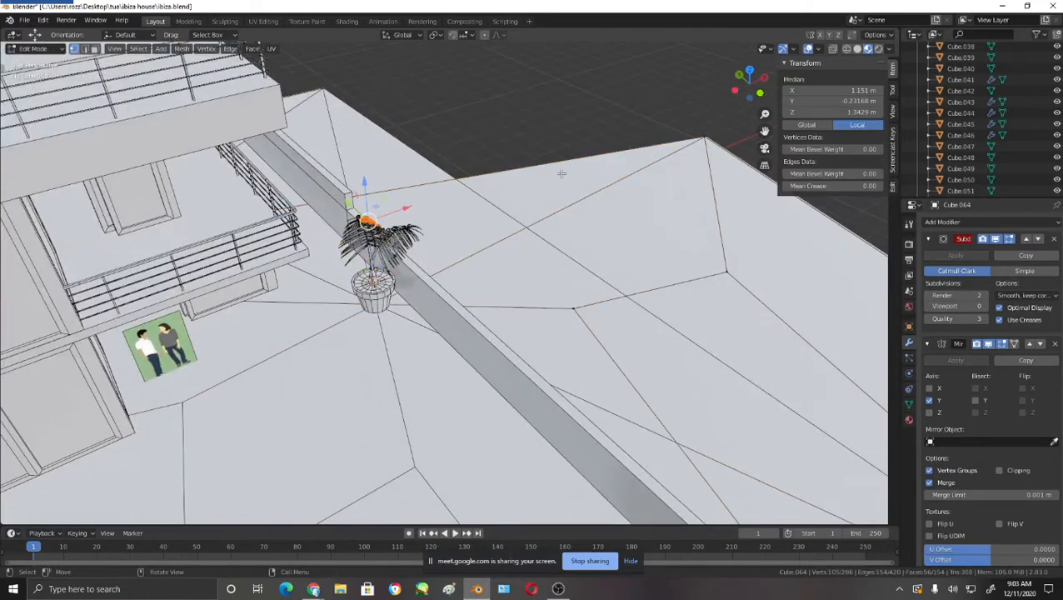
key("alt+a")
key("Tab")
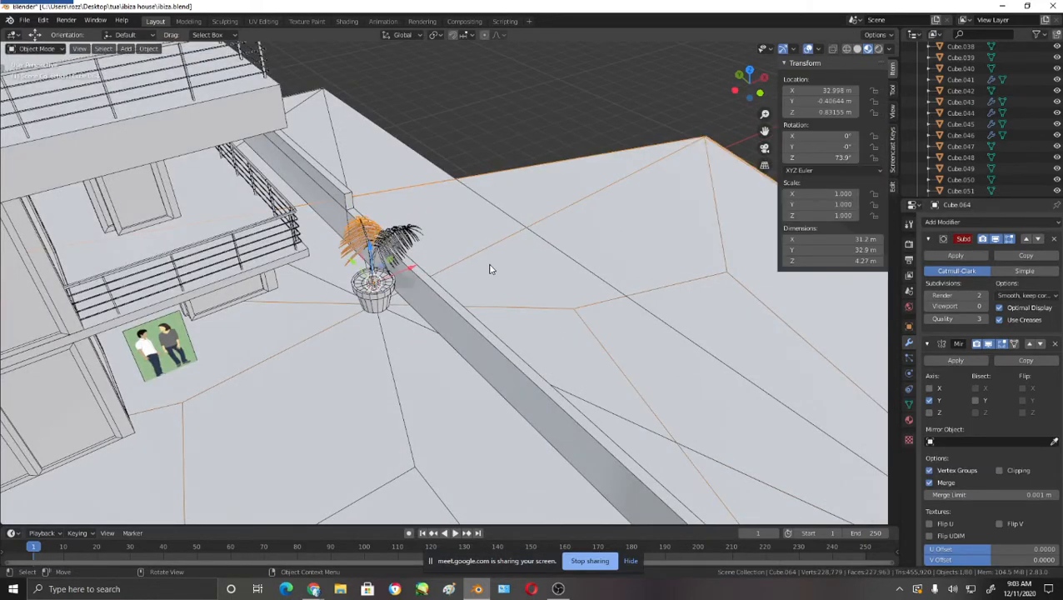
scroll(467, 271, "up", 5)
middle_click_drag(455, 273, 499, 316)
left_click(682, 273)
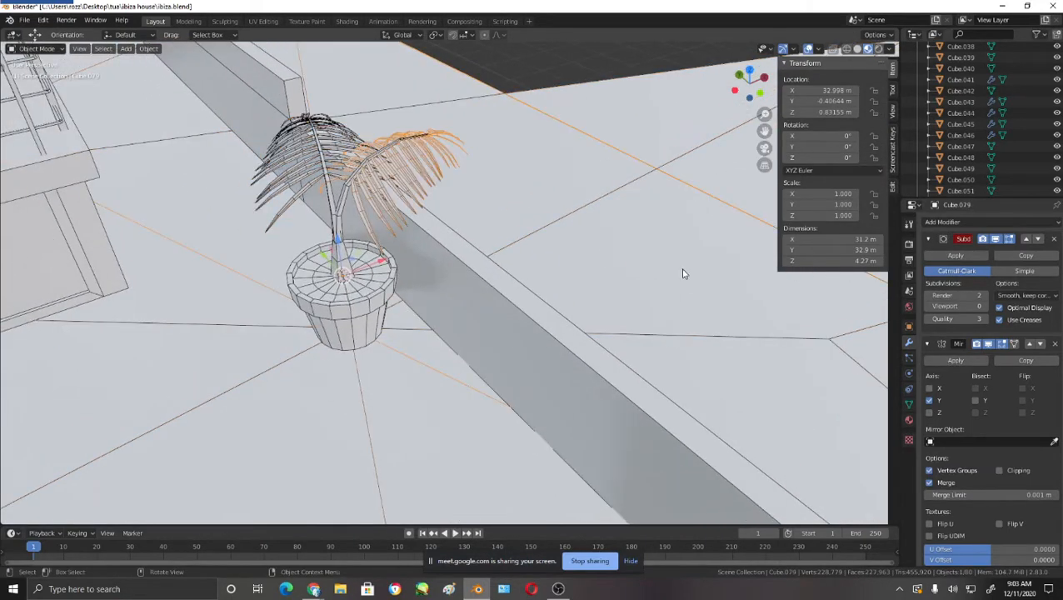
key("Tab")
key("Tab")
key("Tab")
scroll(684, 275, "down", 6)
left_click(711, 247)
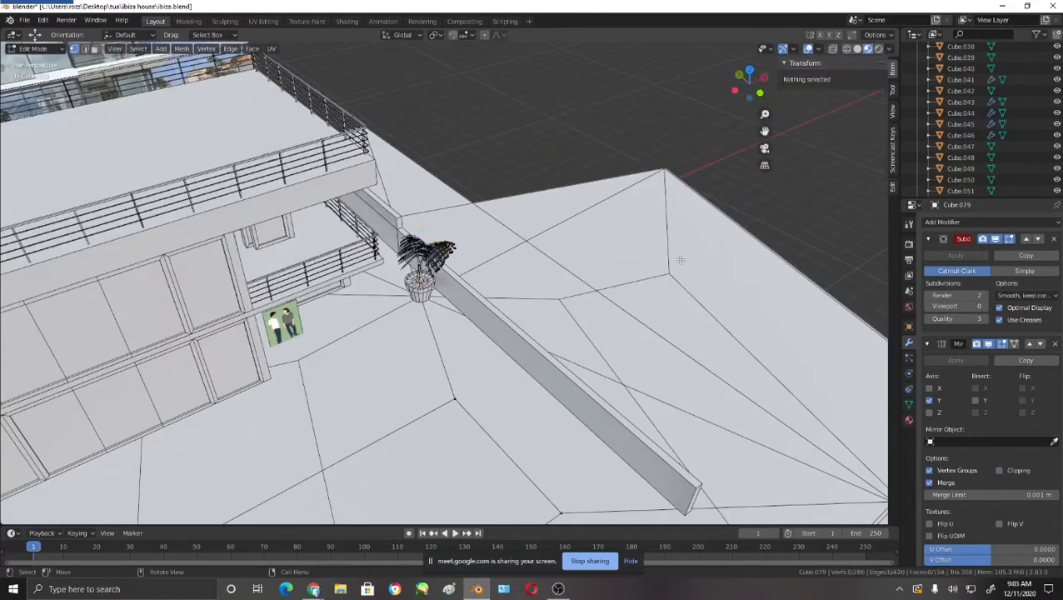
key("Tab")
left_click(655, 194)
scroll(443, 365, "up", 4)
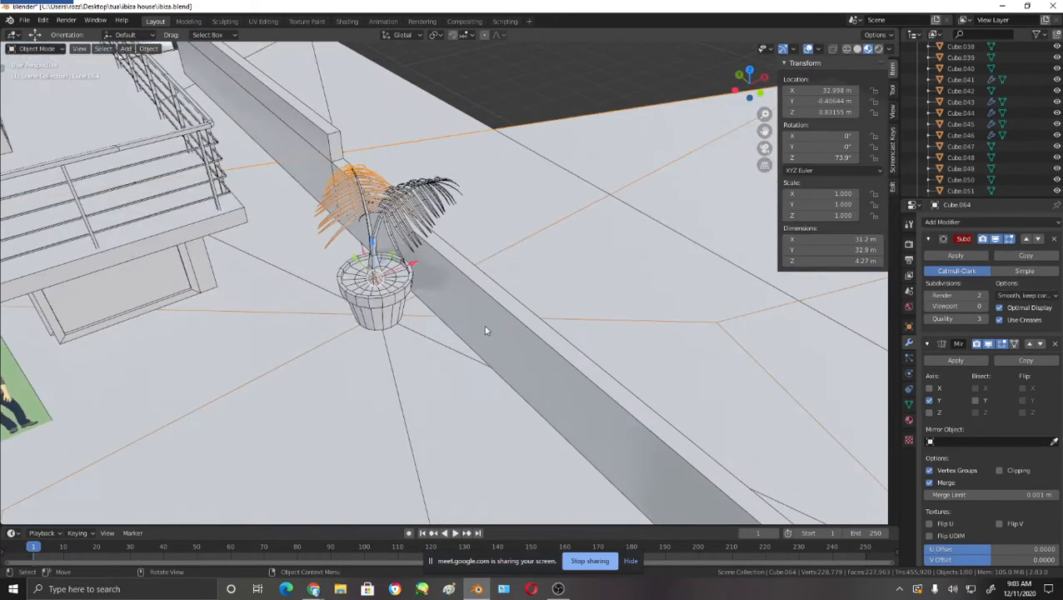
- In the second frond's leaflet mesh, select the large linked ground surface and delete its vertices
key("Tab")
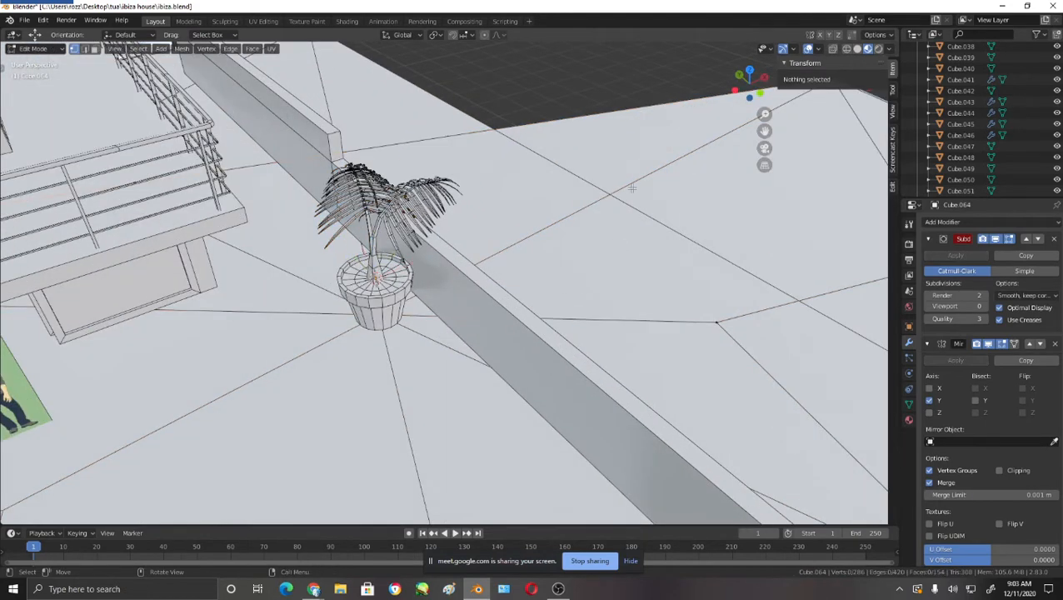
scroll(693, 177, "down", 4)
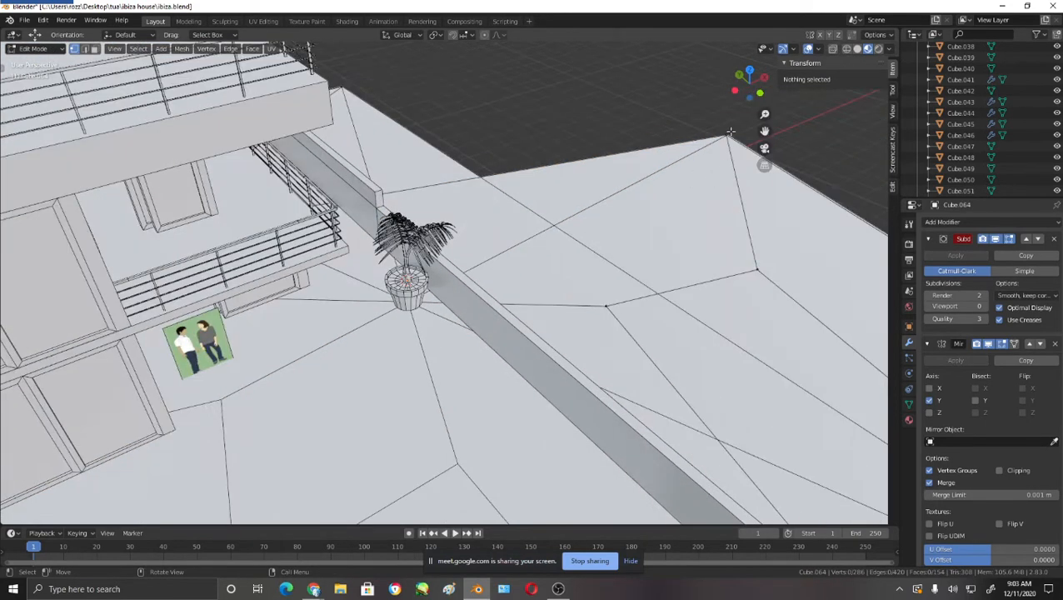
key("l")
scroll(729, 131, "down", 5)
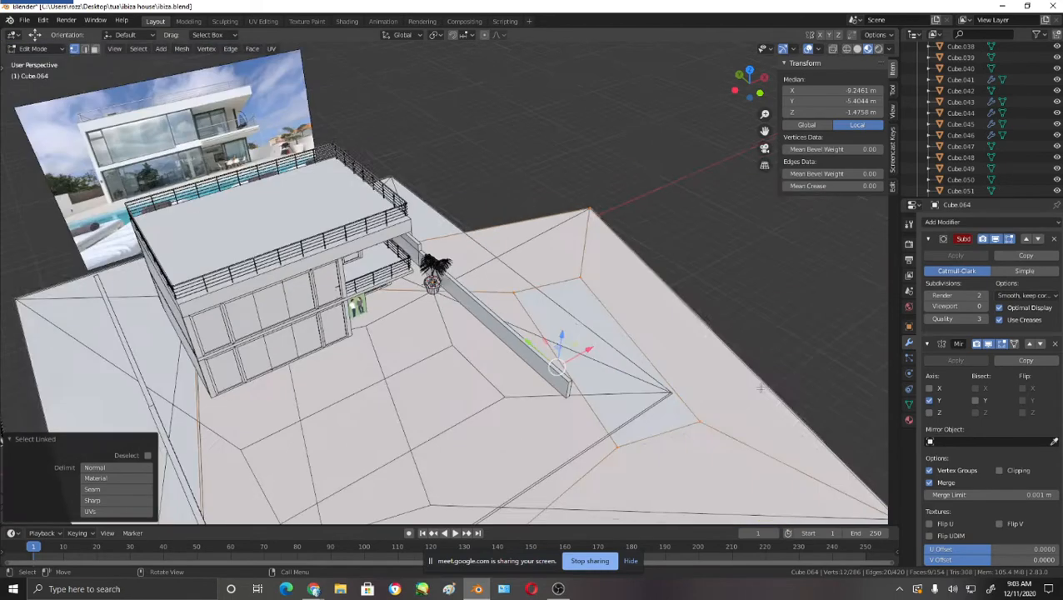
middle_click_drag(777, 382, 757, 369)
key("x")
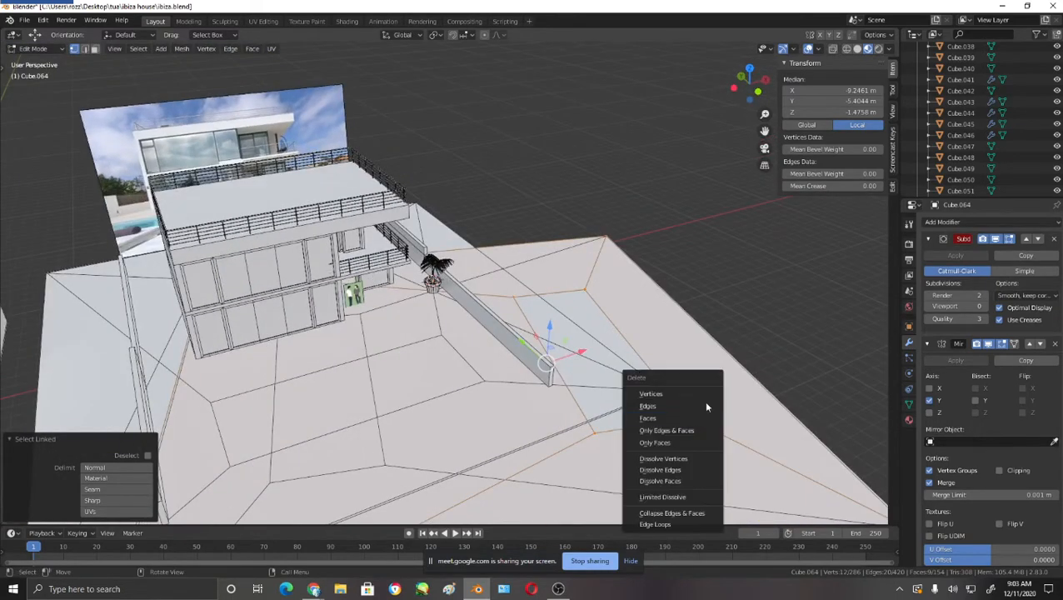
left_click(701, 394)
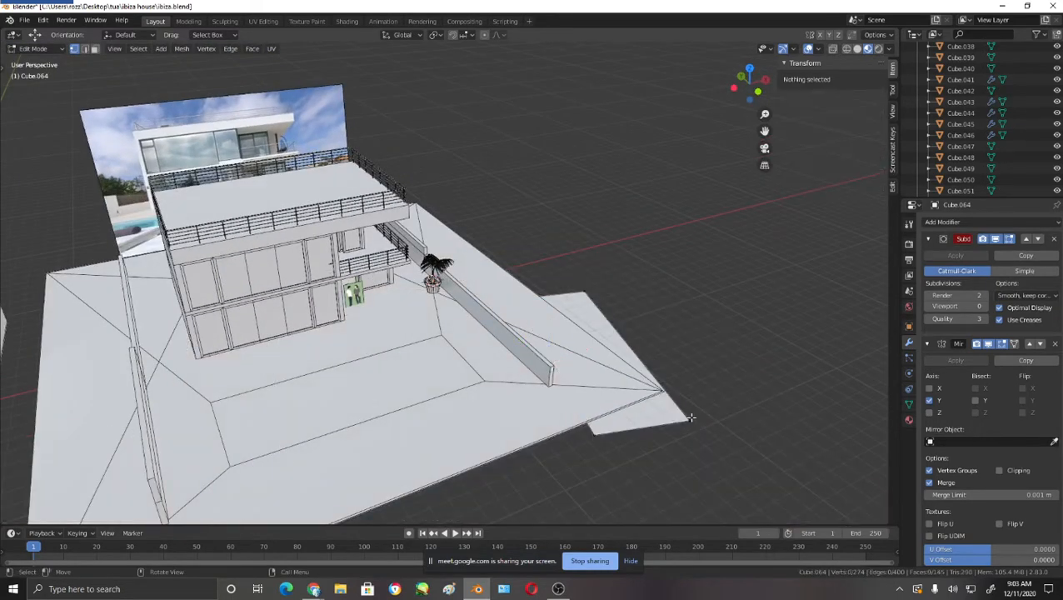
- Delete the remaining rectangular ground piece from the second frond's leaflet mesh and return to Object Mode
key("l")
key("x")
left_click(691, 419)
scroll(507, 366, "up", 6)
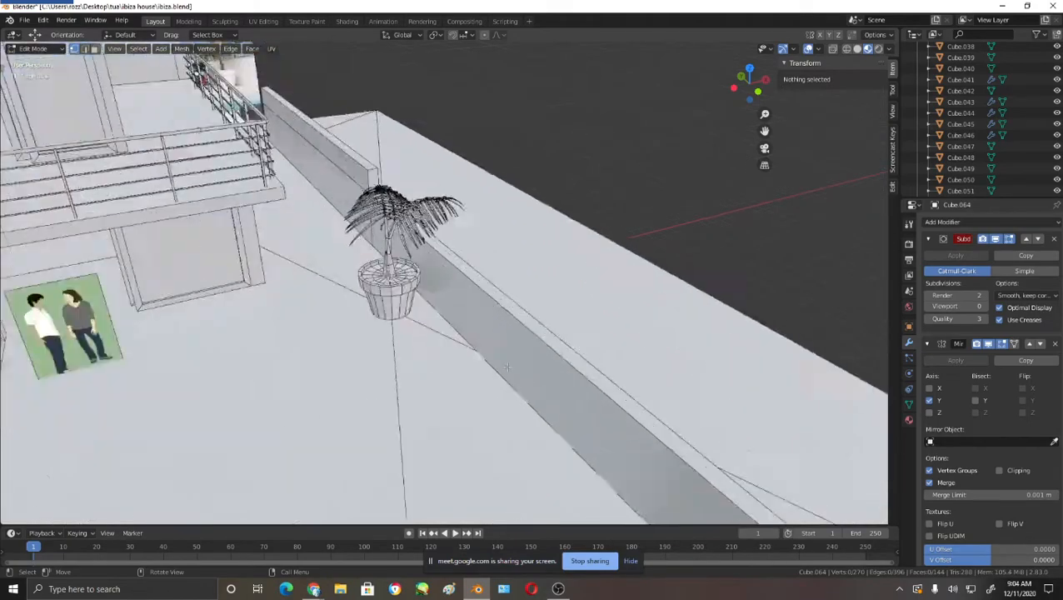
scroll(507, 366, "up", 5)
middle_click_drag(507, 367, 667, 431, "shift")
key("Tab")
- Select the second frond's leaflet object and apply its Mirror modifier
middle_click_drag(660, 384, 490, 366)
middle_click_drag(623, 425, 619, 414)
scroll(584, 280, "up", 4)
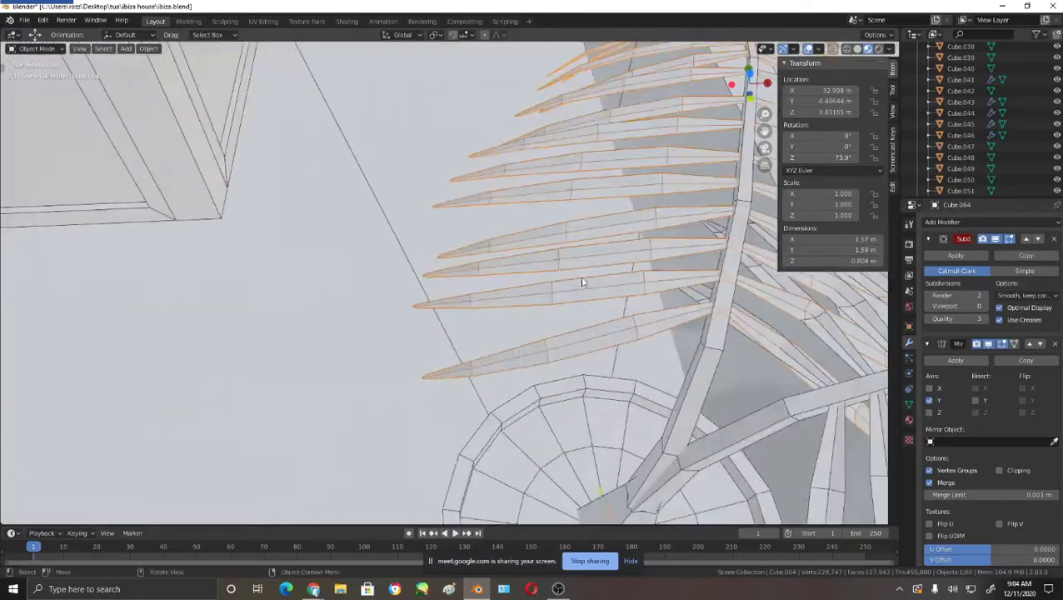
scroll(650, 229, "down", 2)
left_click(643, 240)
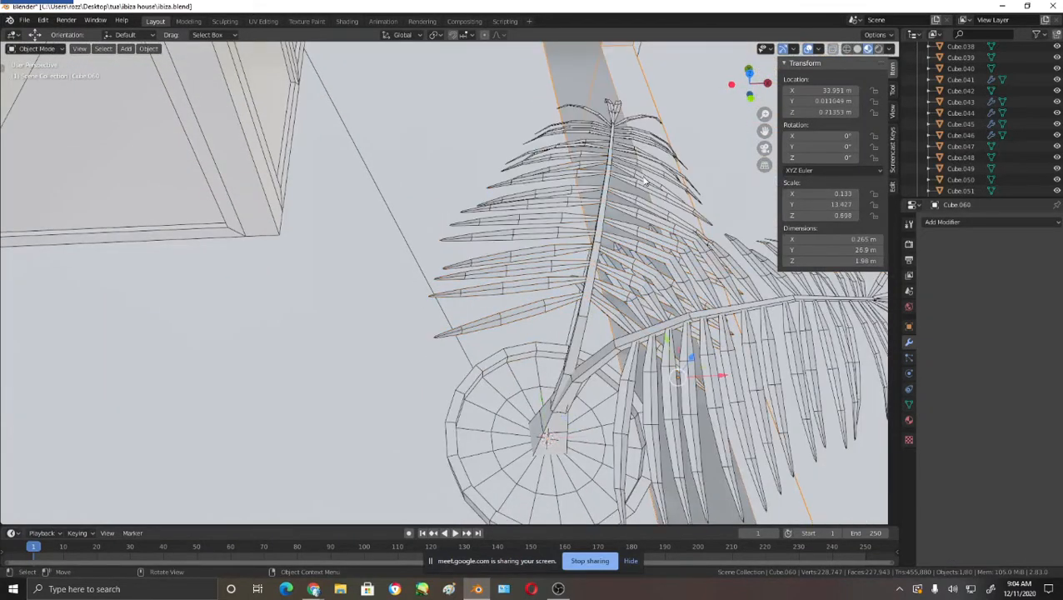
left_click(668, 206)
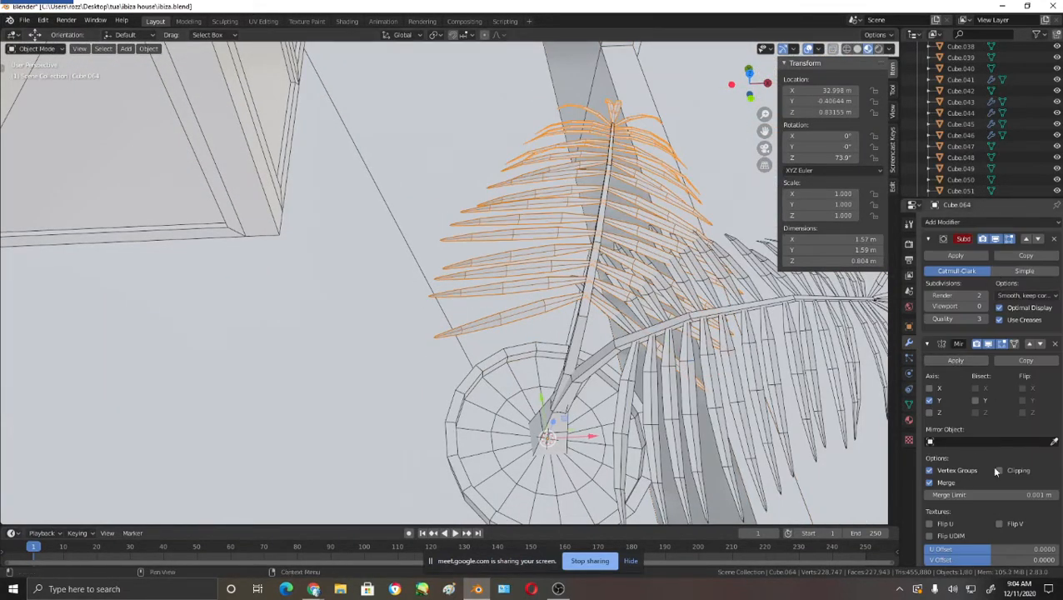
left_click(959, 361)
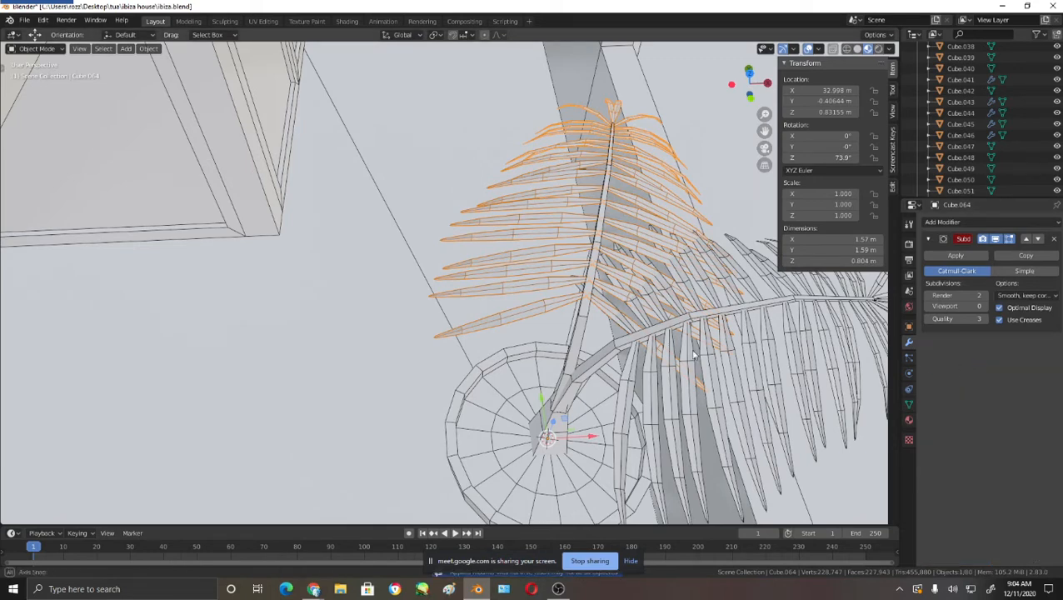
- Add the second frond's stem to the selection and join the leaflets with it into one object
middle_click_drag(642, 341, 586, 310)
left_click(567, 323)
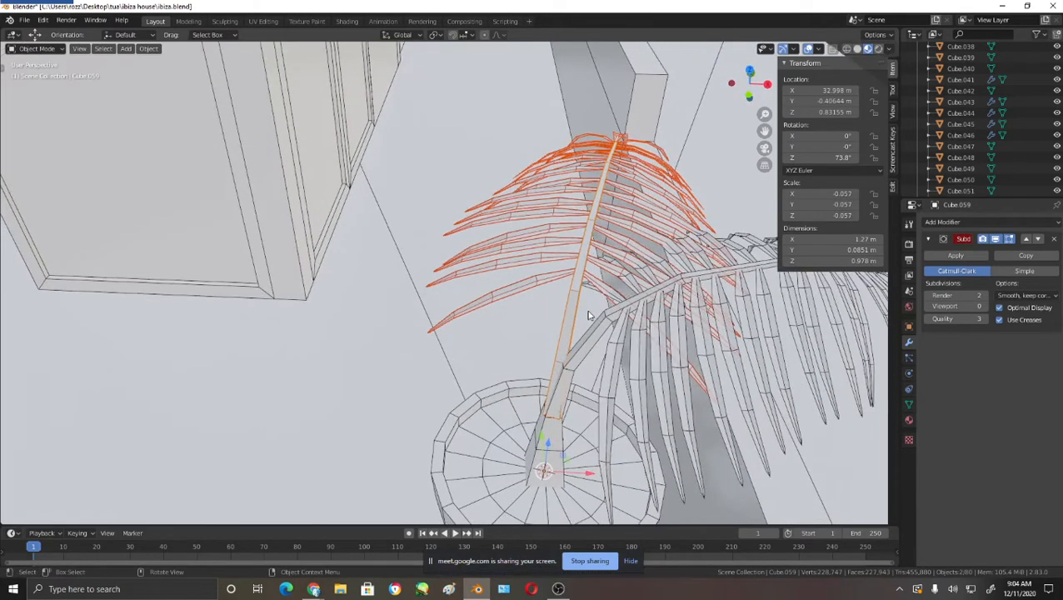
key("ctrl+j")
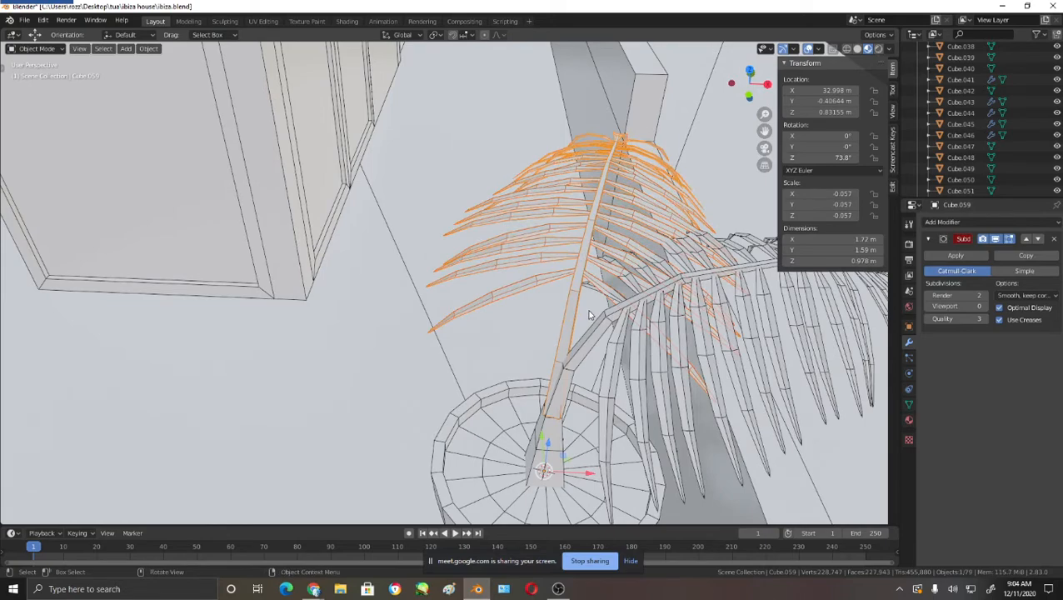
scroll(587, 310, "down", 3)
middle_click_drag(587, 310, 514, 250)
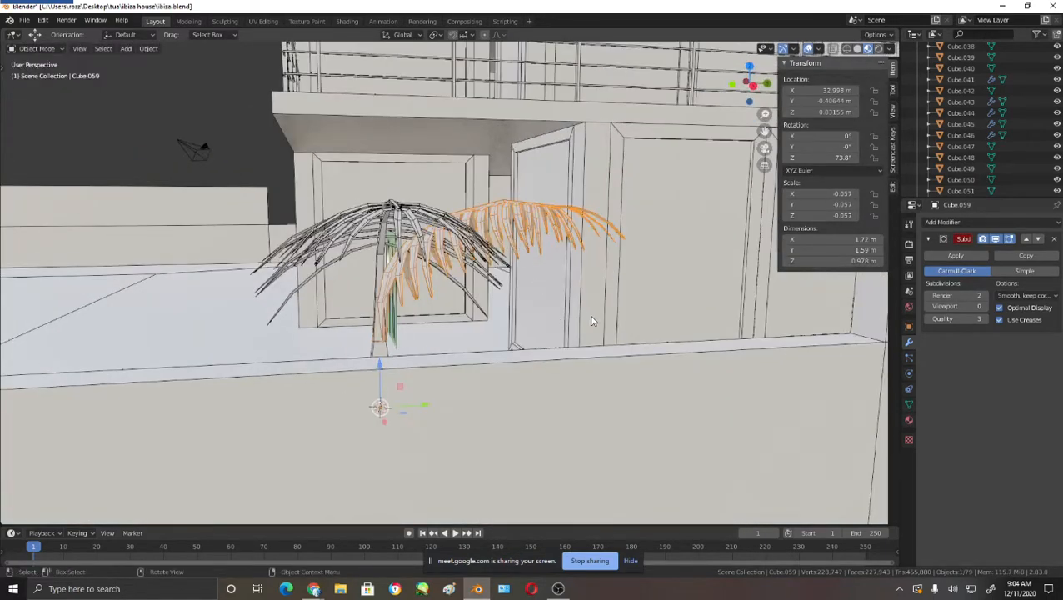
- Duplicate the second frond in place and rotate the copy about 66° around the trunk in top view
middle_click_drag(592, 321, 545, 337)
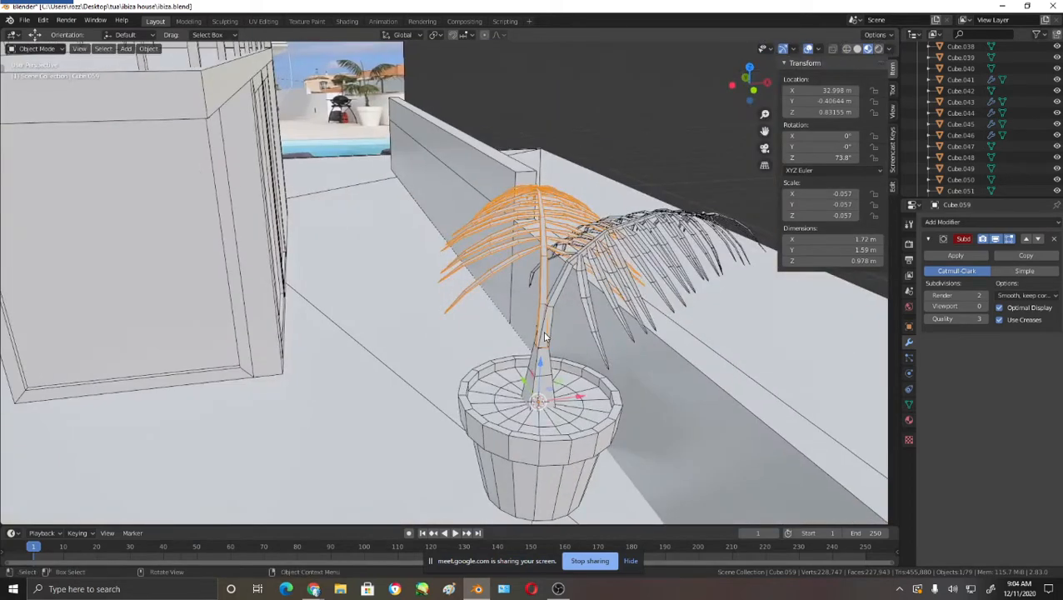
key("KP_7")
key("shift+d")
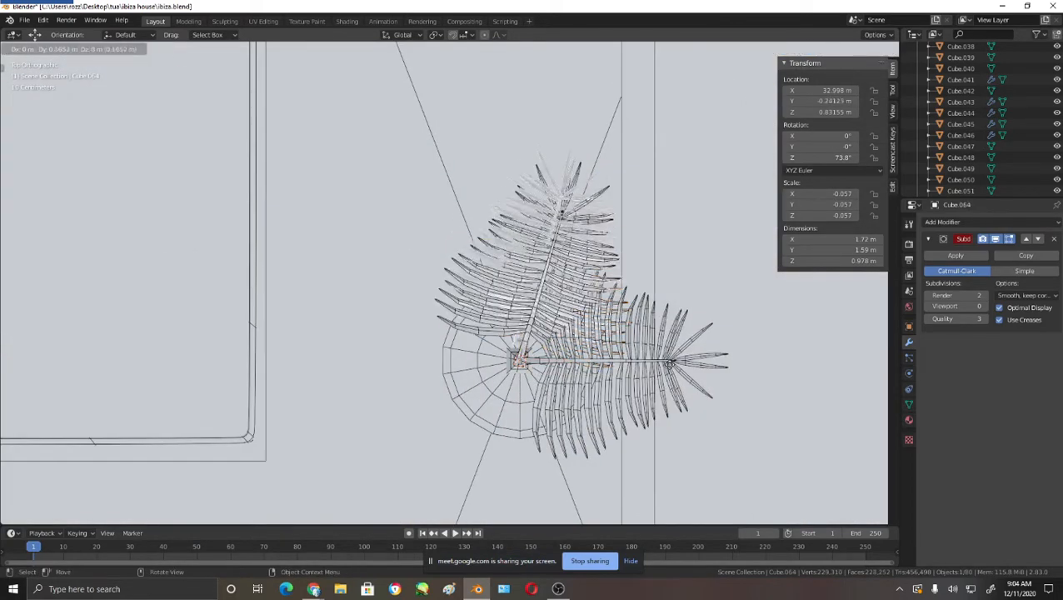
key("Escape")
key("r")
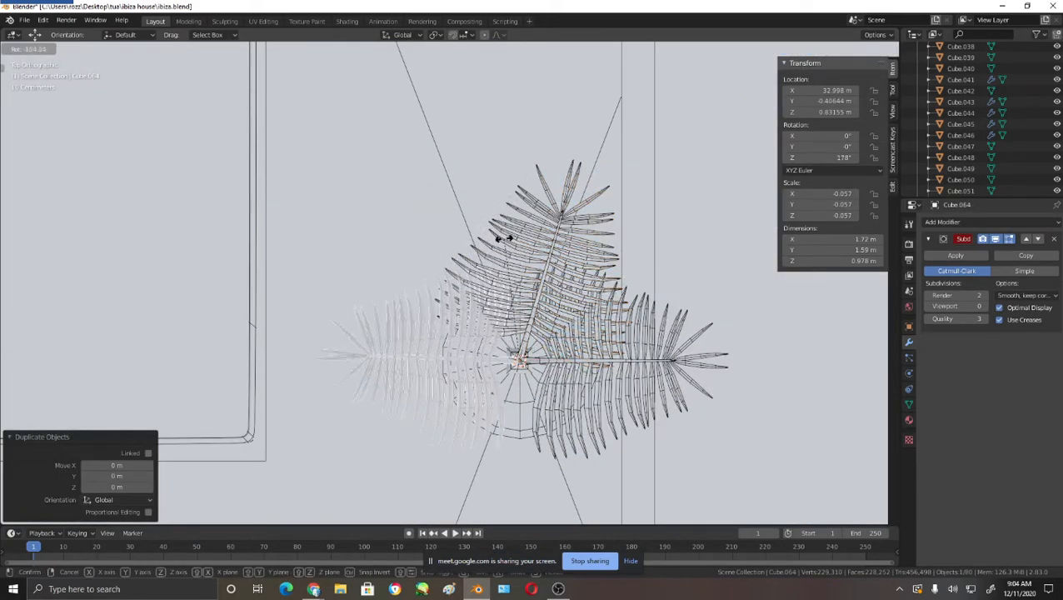
left_click(593, 242)
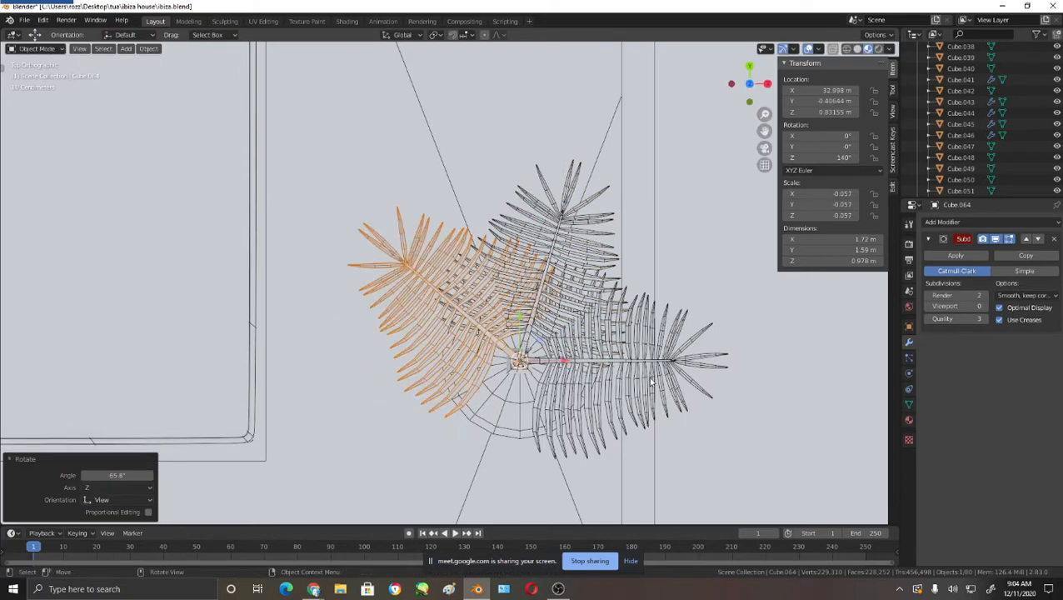
- Make two more frond copies in place, rotating them successively about 80° and 72° around the trunk
key("shift+d")
key("r")
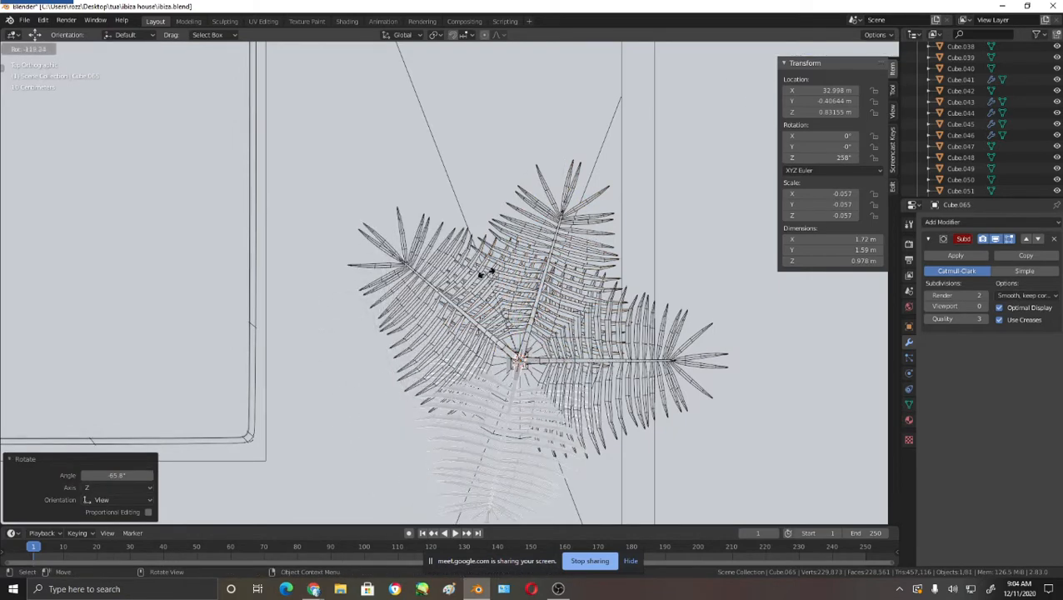
left_click(550, 271)
key("shift+d")
key("r")
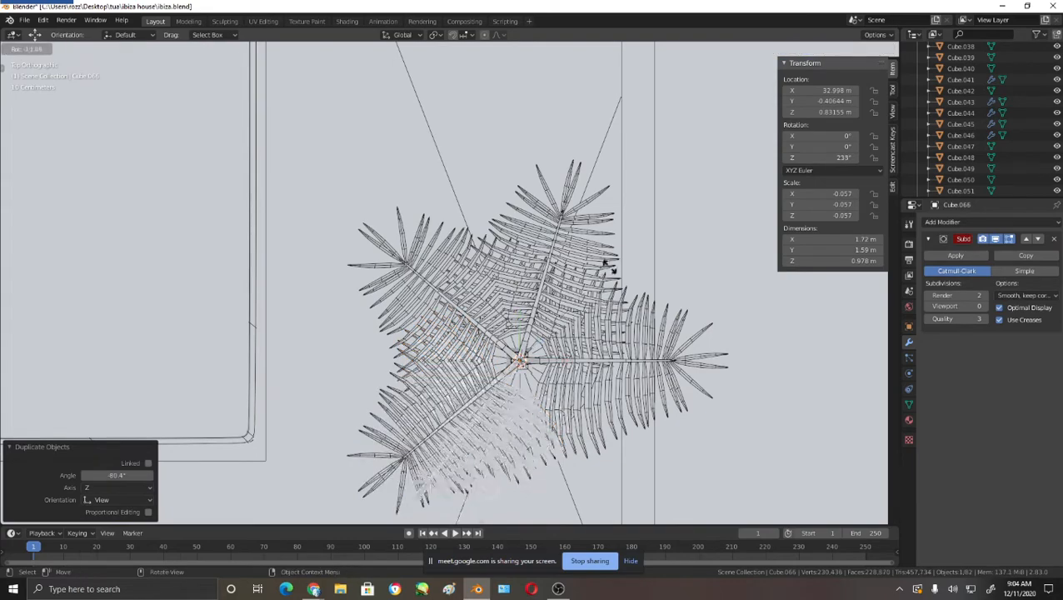
left_click(490, 257)
- Tilt the newest frond down about 11° and move it about 0.098 m along Y toward the trunk
middle_click_drag(557, 429, 700, 359)
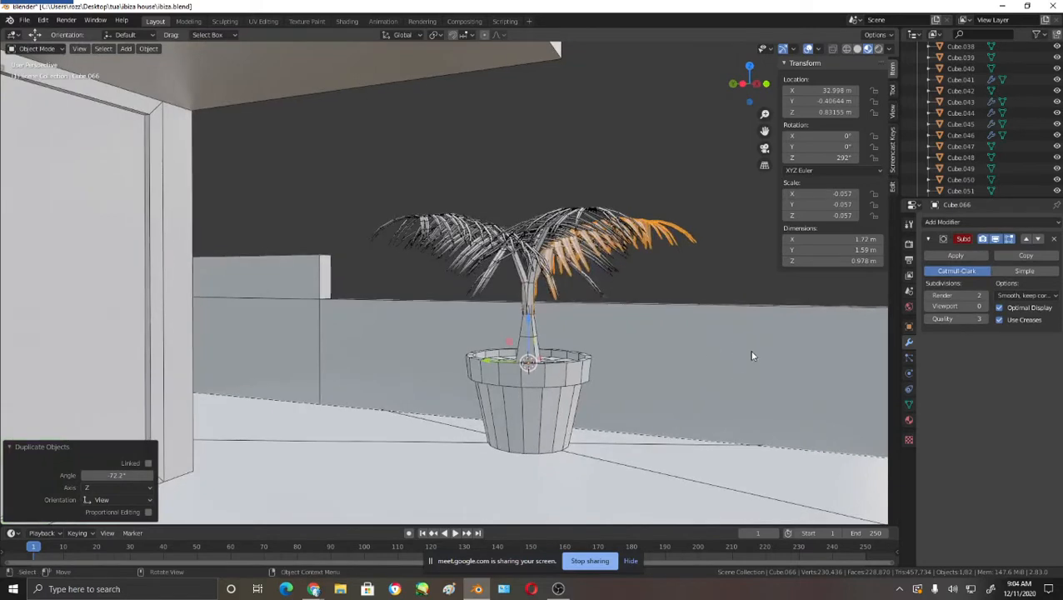
key("r")
left_click(746, 399)
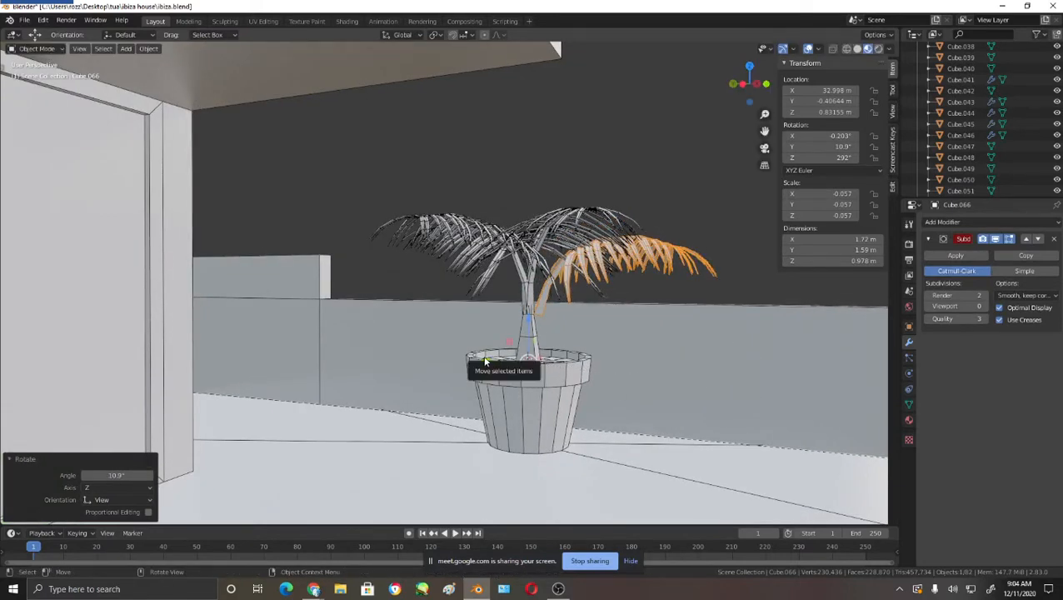
left_click_drag(485, 360, 585, 306)
- Tilt the frond at 140° down about 12.7° and move it about 0.10 m in X and -0.048 m in Y onto the trunk
scroll(585, 244, "up", 5)
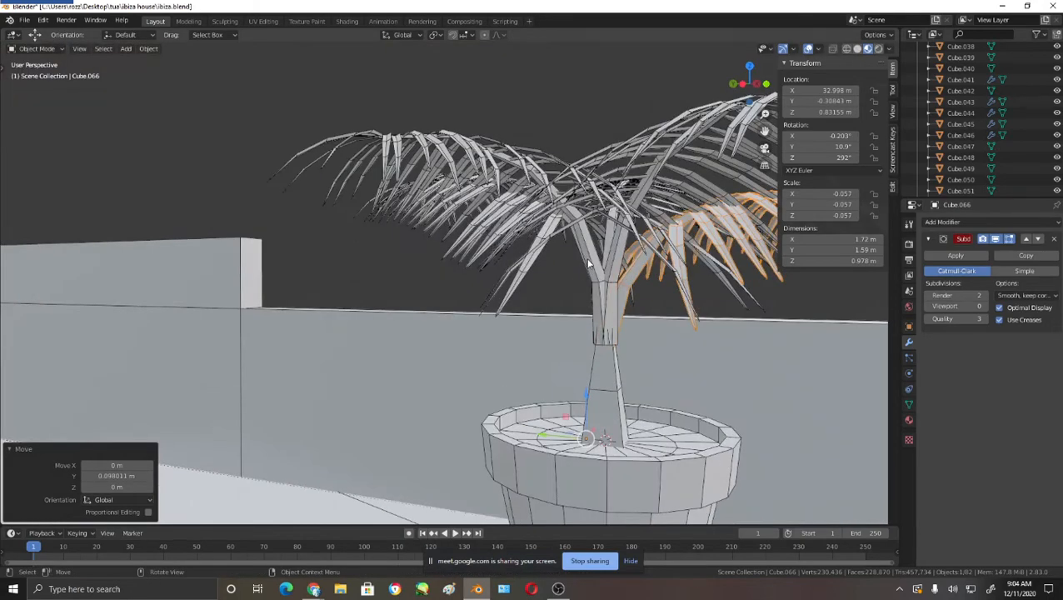
left_click(588, 260)
middle_click_drag(663, 352, 605, 362)
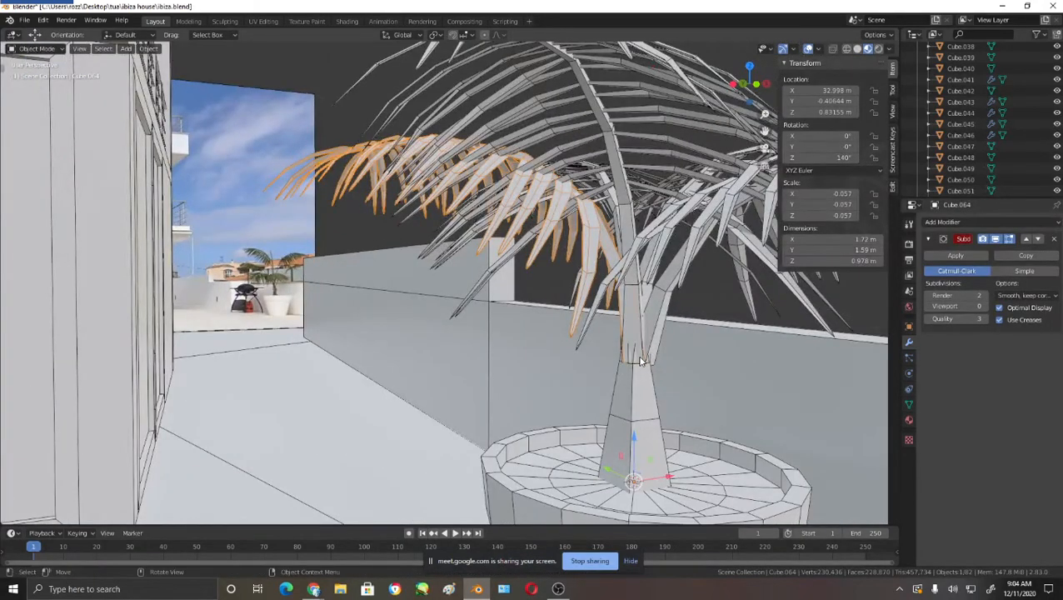
middle_click_drag(671, 373, 677, 373)
key("r")
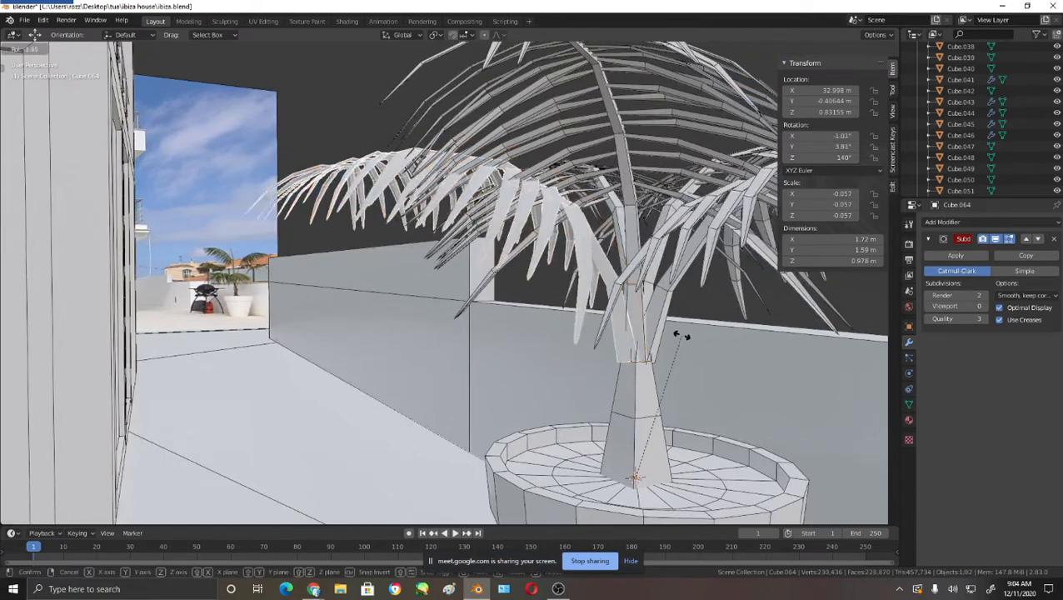
left_click(662, 327)
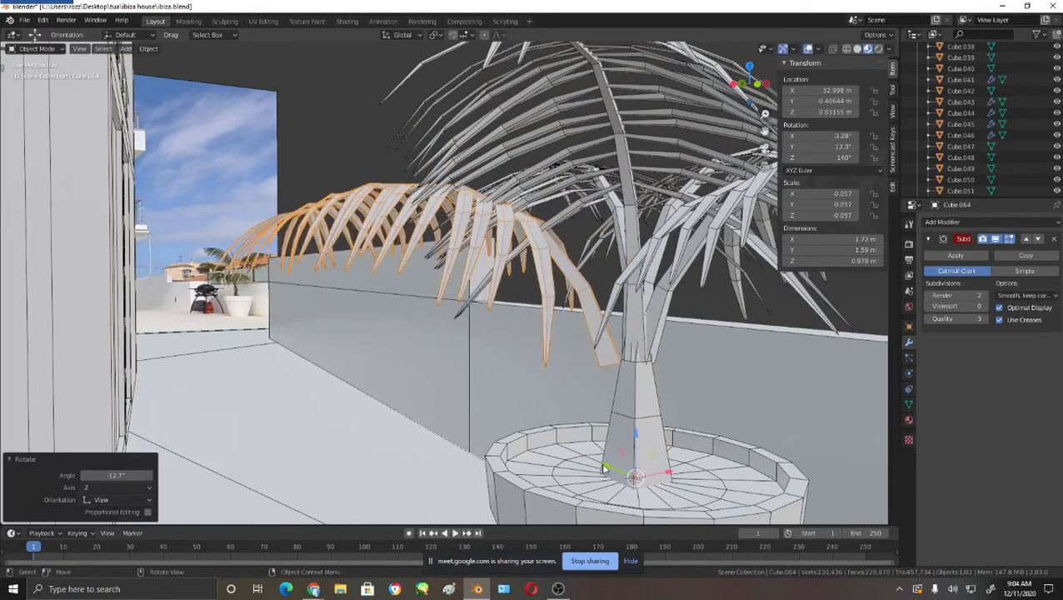
left_click_drag(641, 477, 666, 481)
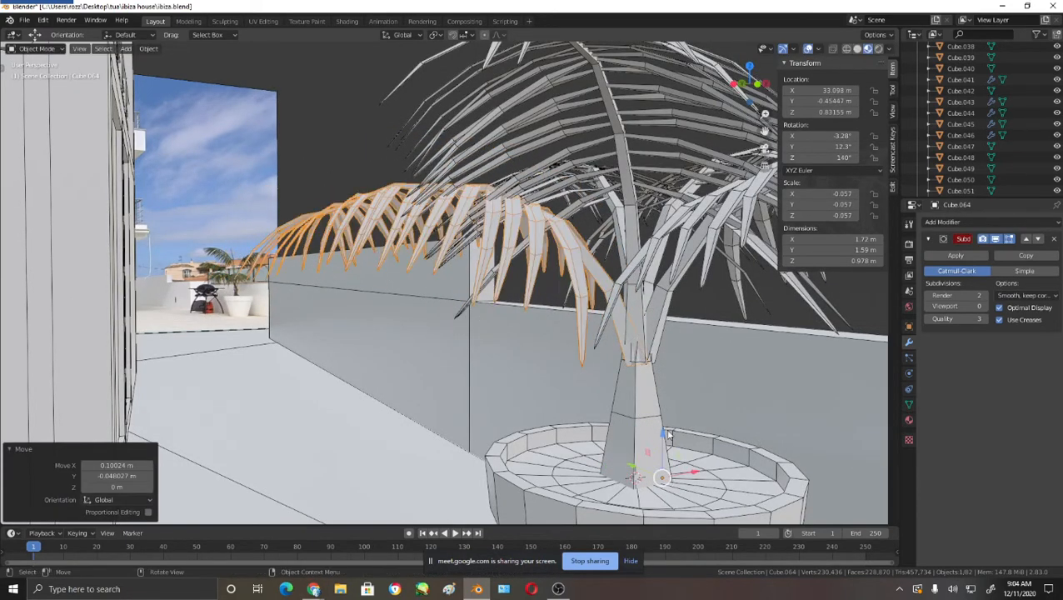
- Select the 292° frond again and nudge its base onto the top of the trunk
left_click(657, 327)
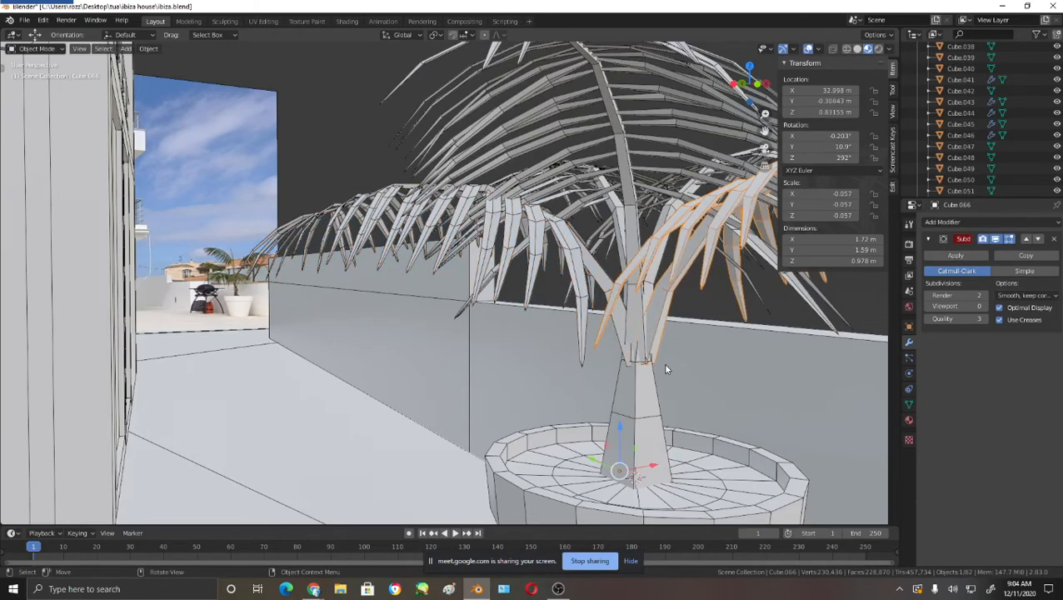
key("g")
left_click(660, 368)
- Tilt the second frond about 13.4° and shift it about 0.125 m along Y toward the trunk
middle_click_drag(660, 369, 609, 369)
left_click(580, 264)
key("r")
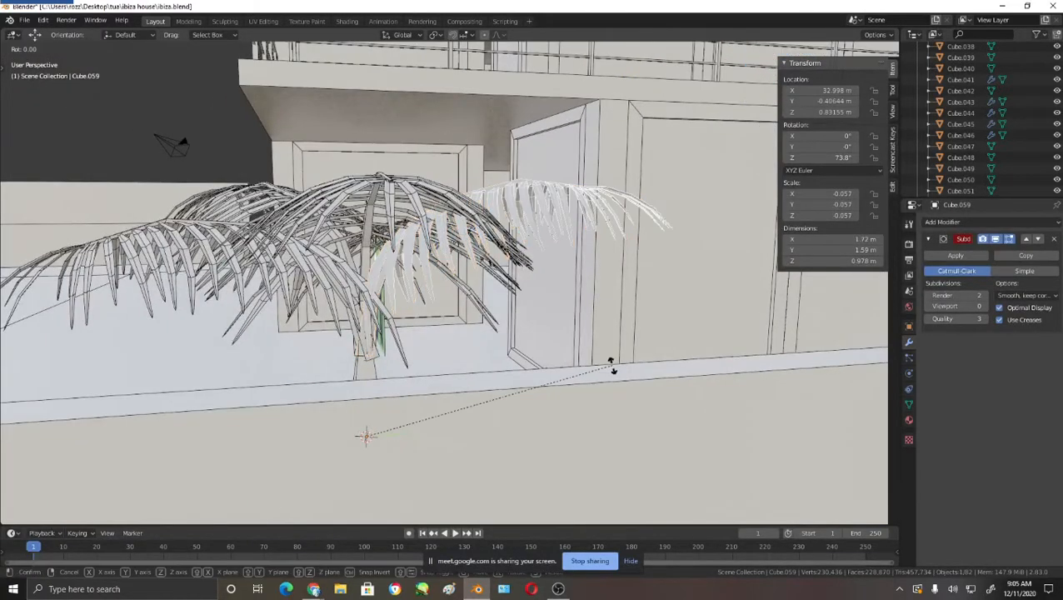
left_click(587, 312)
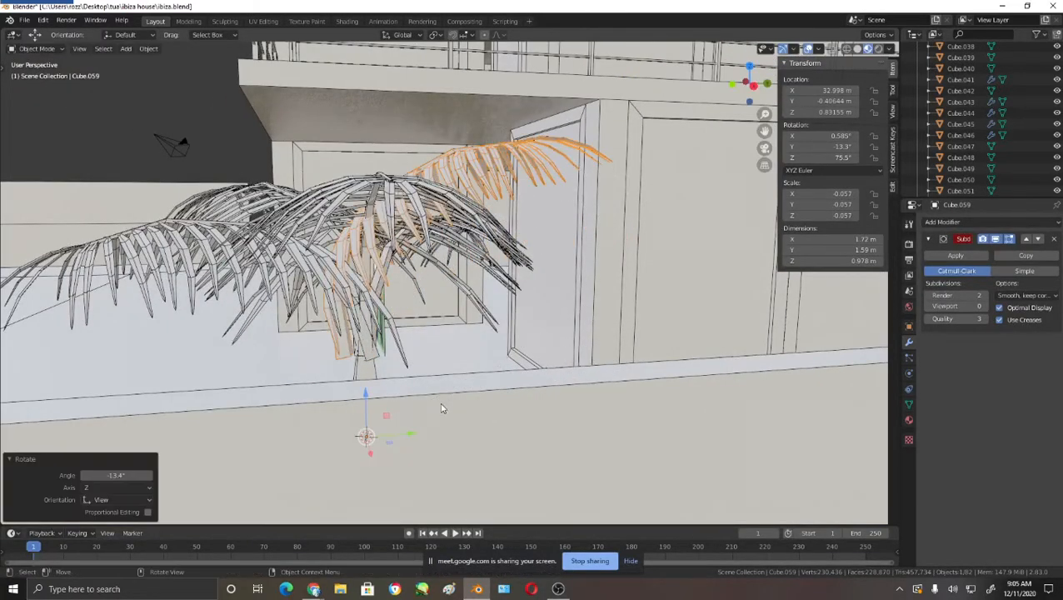
mouse_move(414, 434)
left_mouse_down()
mouse_move(437, 432)
mouse_move(400, 436)
left_mouse_up()
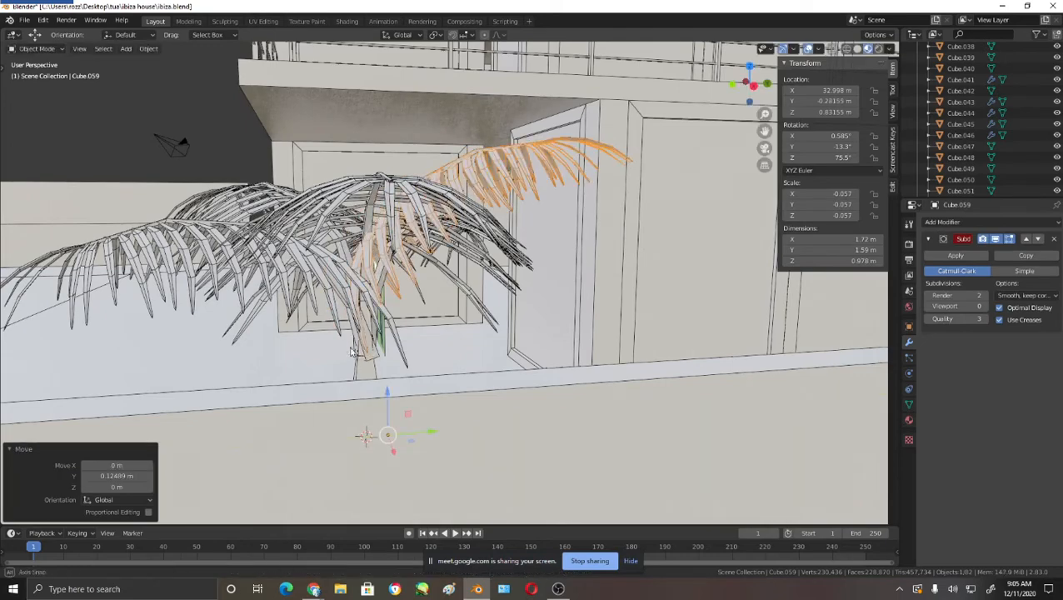
- Move the second frond about 0.028 m in X to center its base on the trunk top
middle_click_drag(400, 437, 454, 327)
scroll(454, 327, "up", 5)
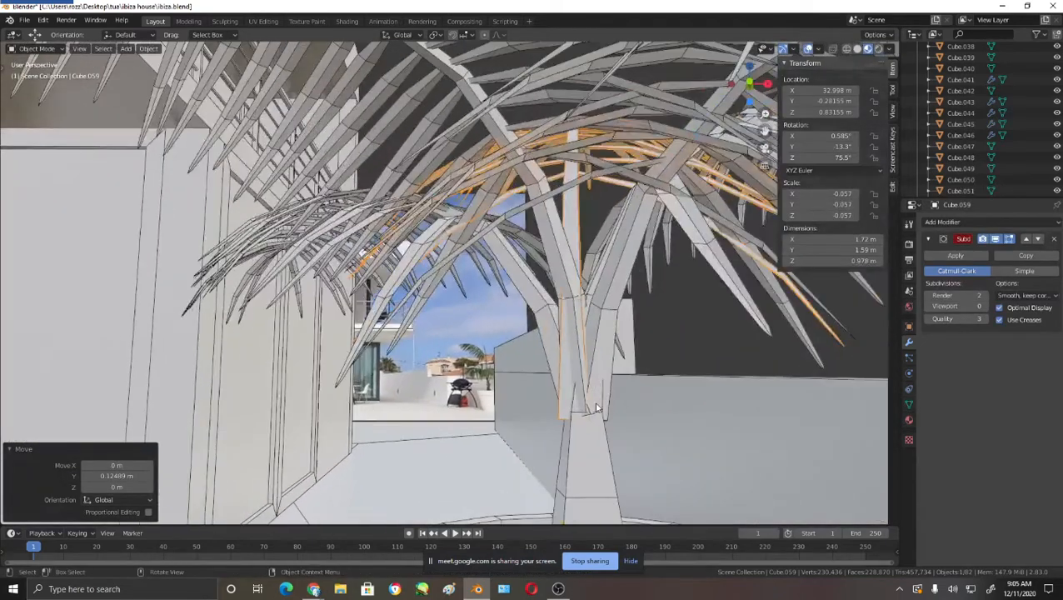
key("g")
left_click(605, 383)
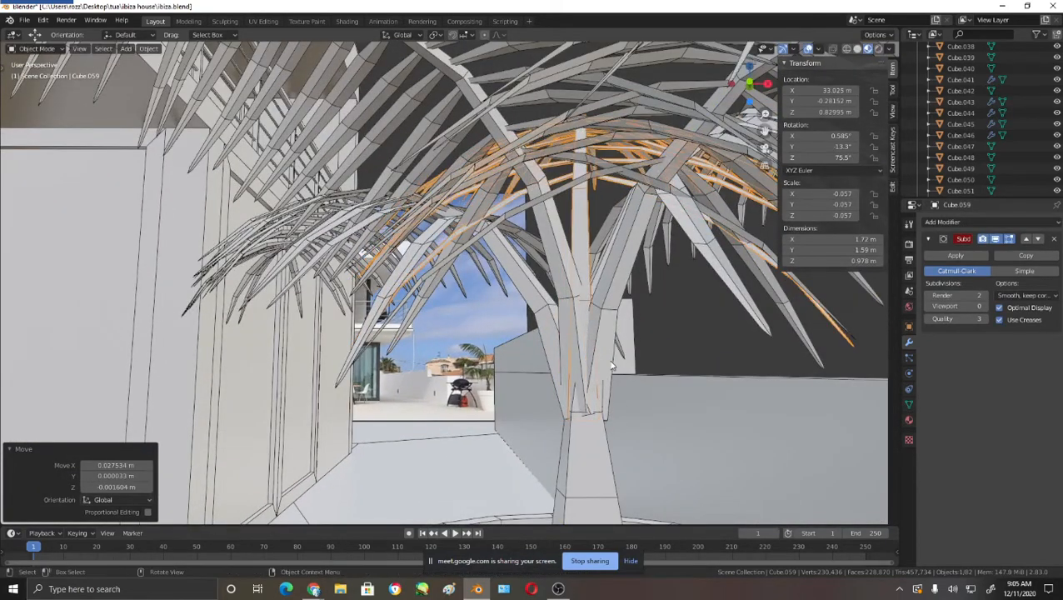
- Nudge the bases of the 140° and 292° fronds into line with the trunk's upper end
left_click(609, 361)
key("g")
left_click(606, 361)
middle_click_drag(606, 362, 659, 364)
left_click(599, 365)
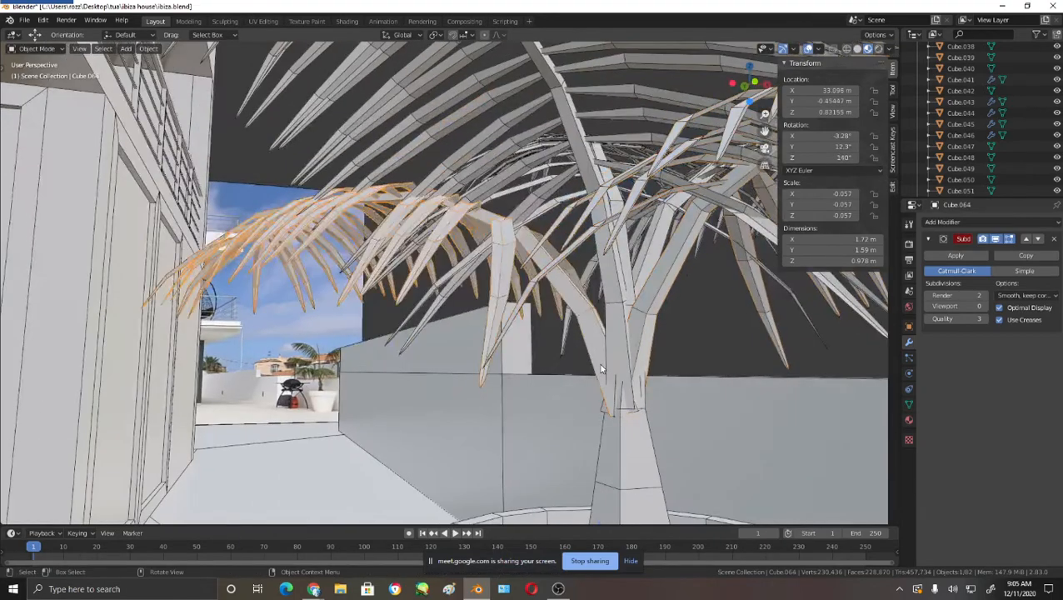
key("g")
left_click(601, 365)
left_click(615, 410)
key("g")
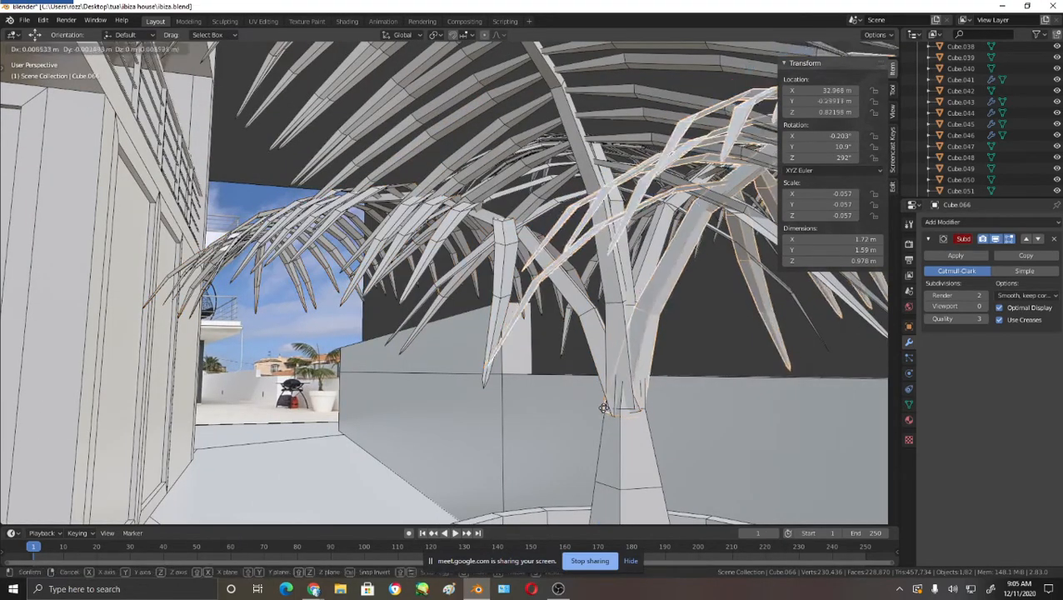
left_click(619, 413)
- Inspect the assembled palm and its frond arrangement from several angles and distances
scroll(623, 422, "down", 11)
middle_click_drag(624, 426, 641, 356)
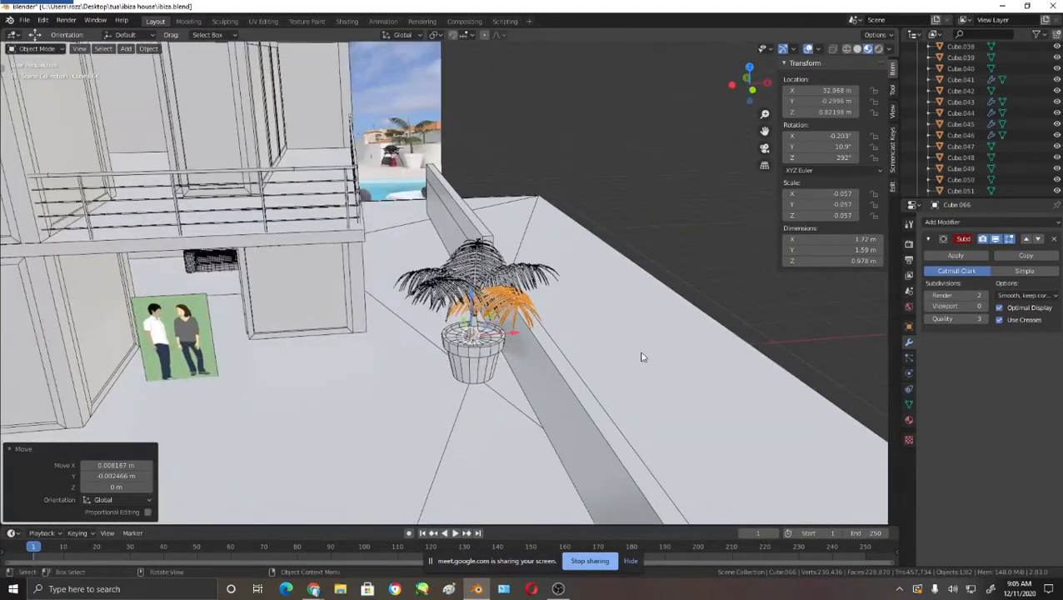
left_click(666, 297)
middle_click_drag(666, 297, 561, 257)
scroll(570, 341, "up", 5)
scroll(541, 304, "down", 5)
scroll(612, 208, "up", 5)
scroll(614, 208, "down", 5)
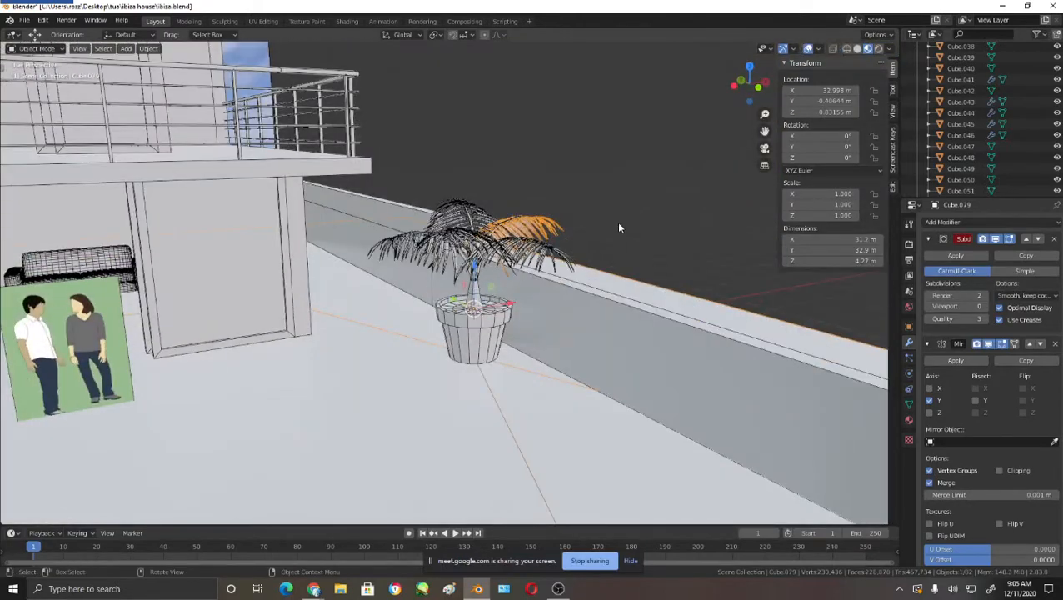
middle_click_drag(715, 292, 557, 218)
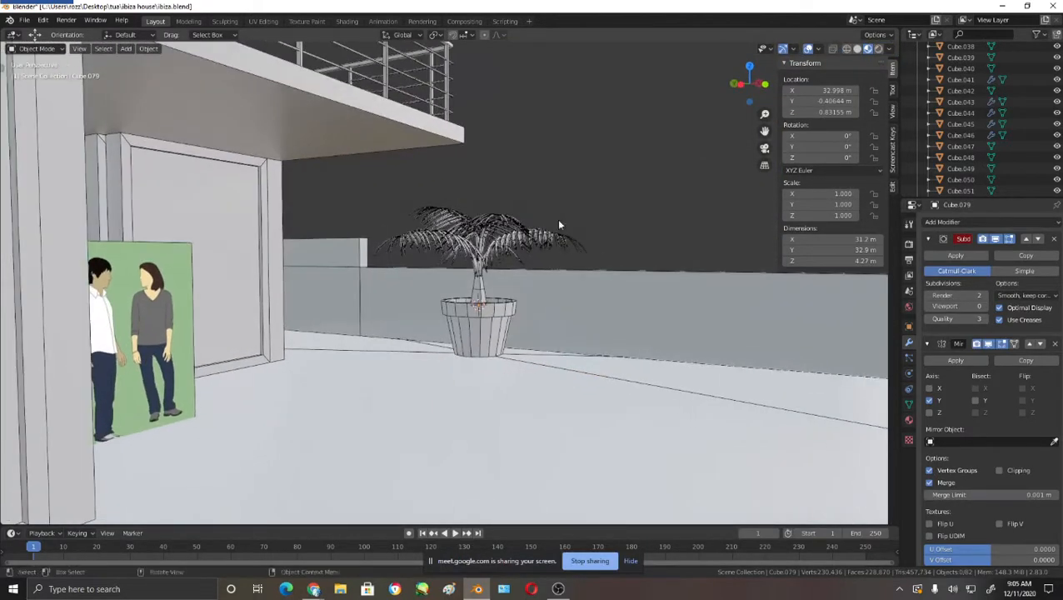
- With the palm fronds selected, try viewport subdivision 2 on the ground-linked frond object and remove its Subdivision Surface modifier
left_click(468, 264)
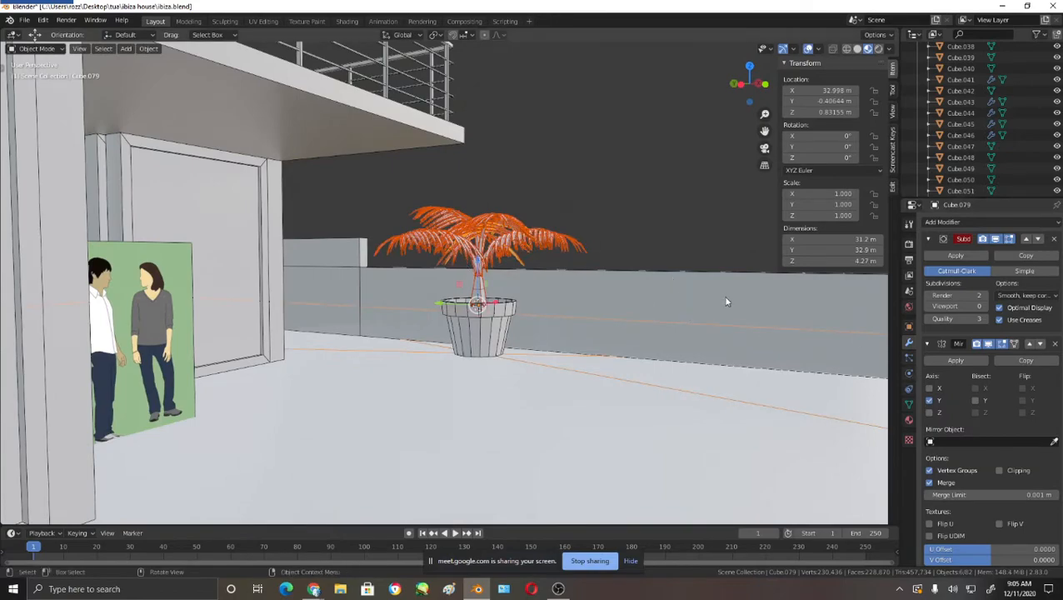
middle_click_drag(727, 302, 560, 256)
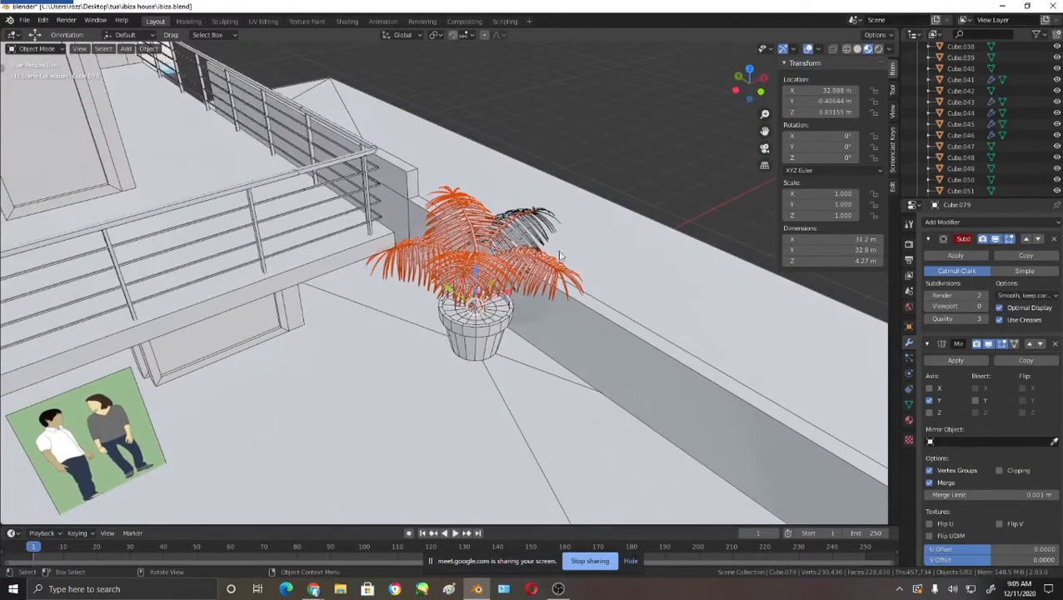
middle_click_drag(685, 255, 653, 248)
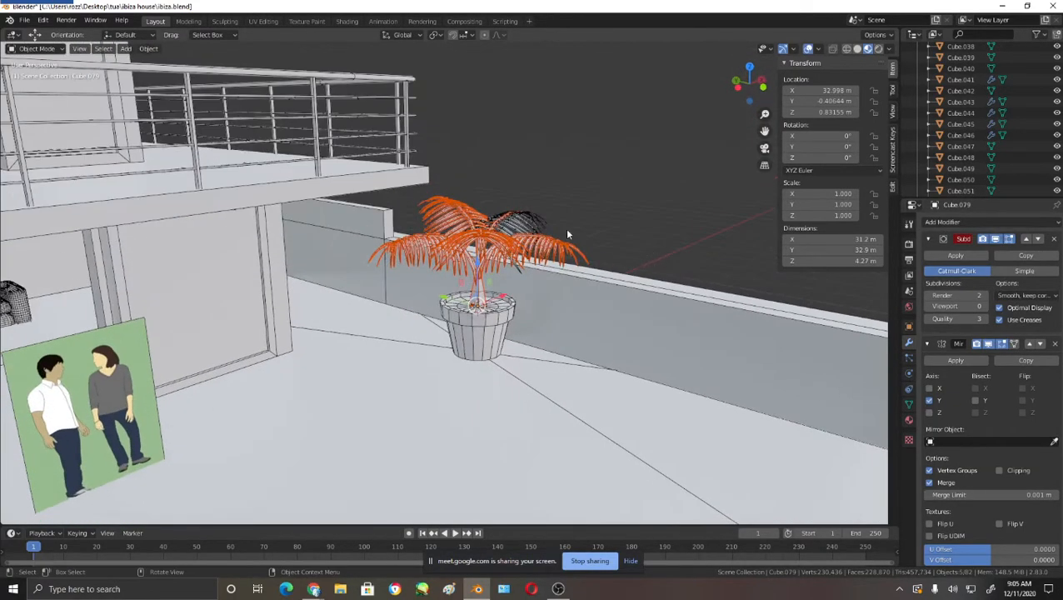
left_click(530, 226, "shift")
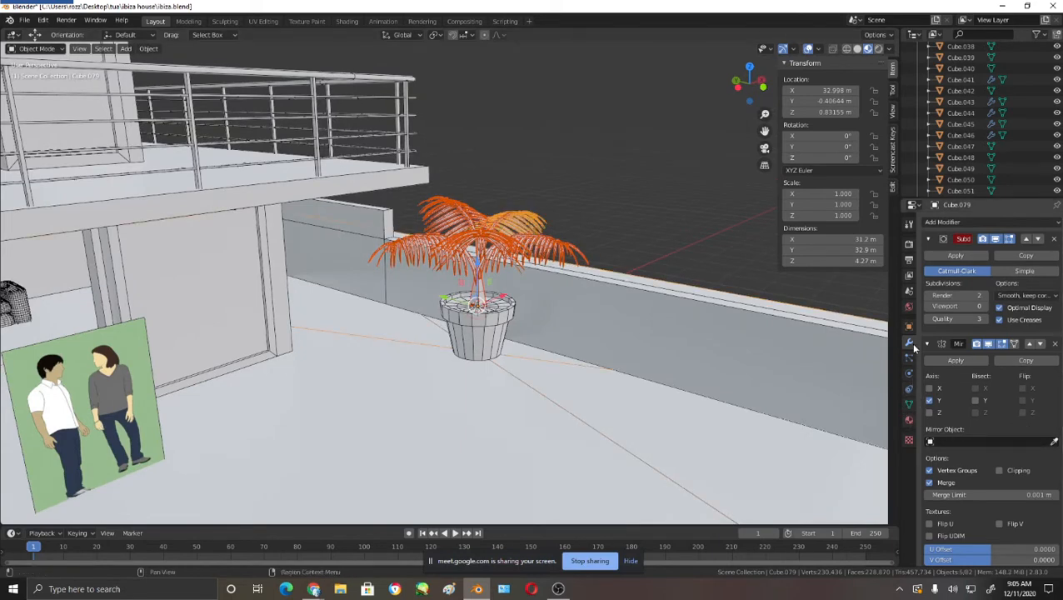
left_click(987, 308)
left_click(987, 307)
middle_click_drag(791, 352, 728, 349)
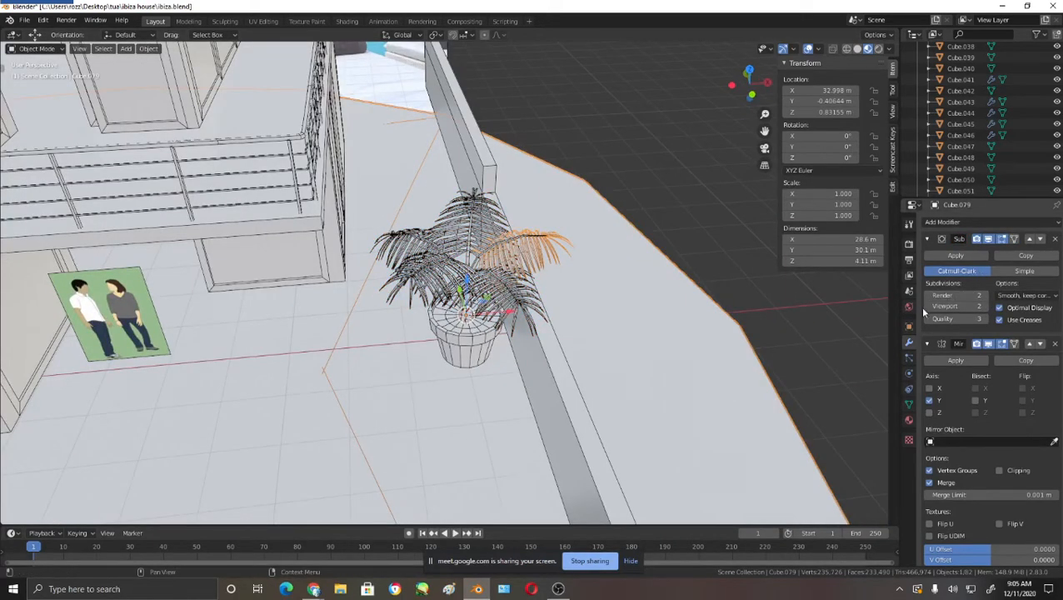
left_click(1056, 239)
- Select the palm's trunk object and set its Subdivision Surface viewport level to 1
middle_click_drag(608, 354, 700, 308)
scroll(659, 325, "up", 4)
left_click(530, 285)
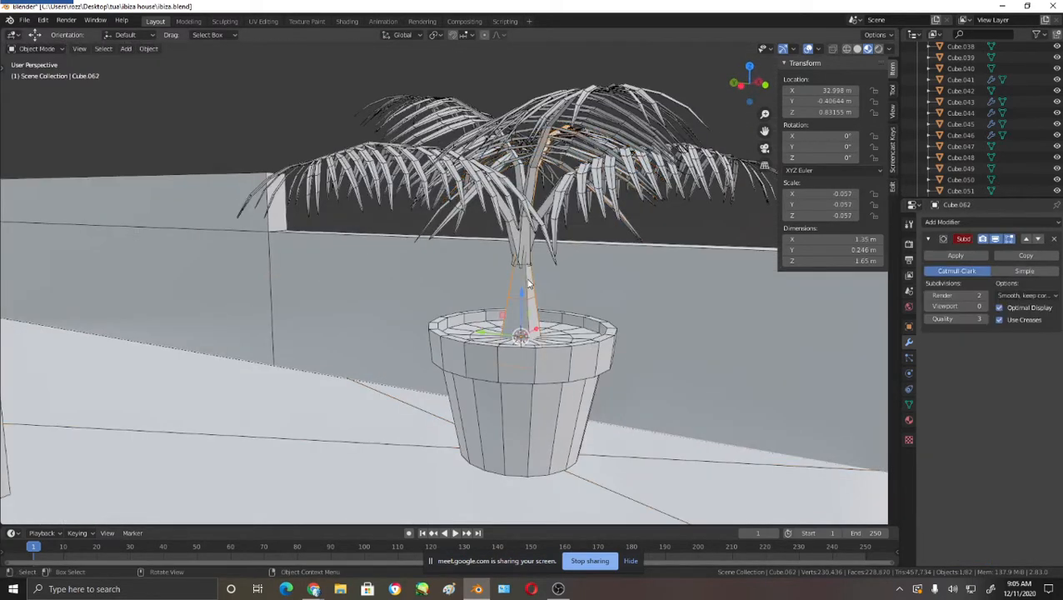
left_click(987, 307)
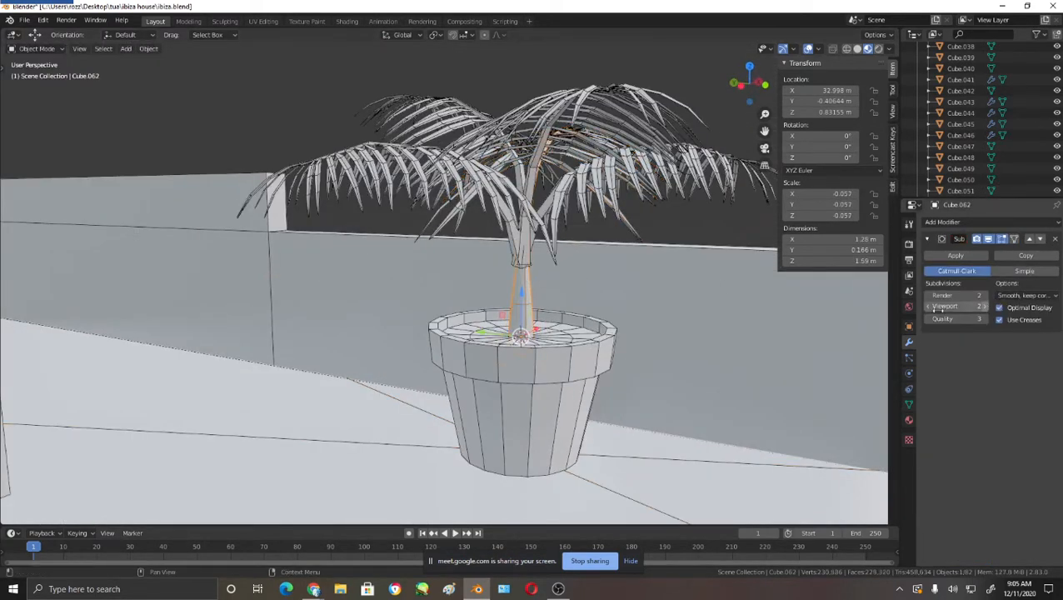
middle_click_drag(690, 300, 715, 305)
left_click(931, 309)
- Set the Subdivision Surface viewport level to 1 on each of the three newly duplicated fronds
middle_click_drag(685, 212, 700, 256)
left_click(672, 193)
left_click(988, 306)
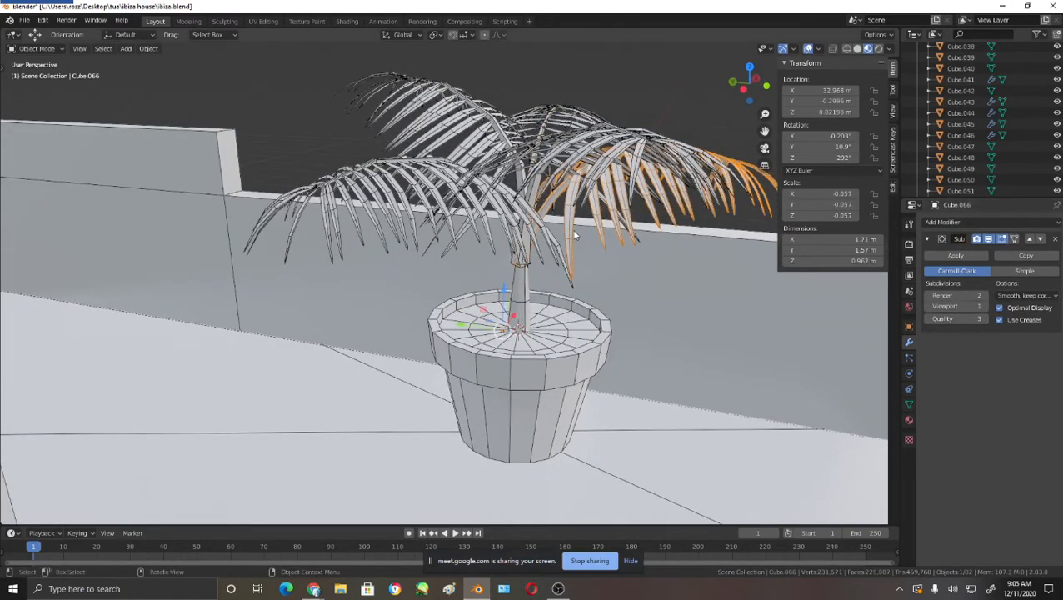
middle_click_drag(559, 230, 596, 159)
left_click(547, 208)
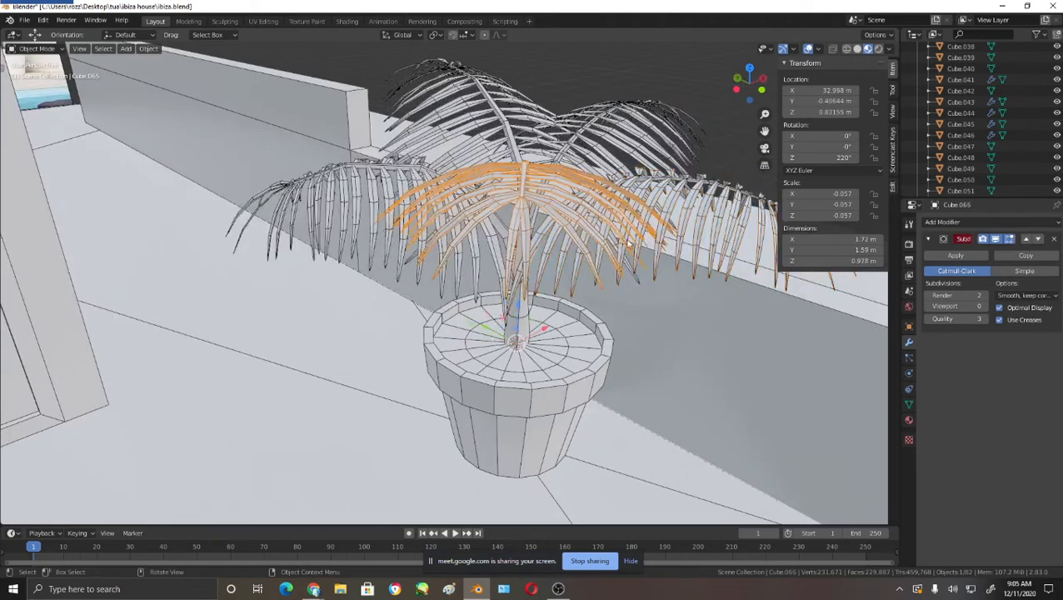
left_click(988, 306)
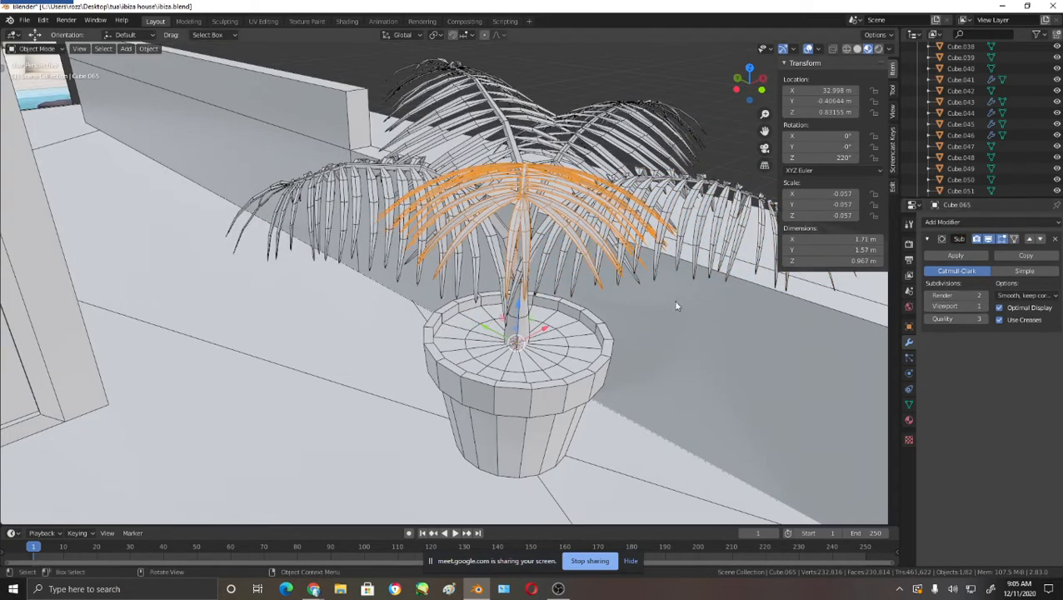
left_click(378, 190)
left_click(987, 306)
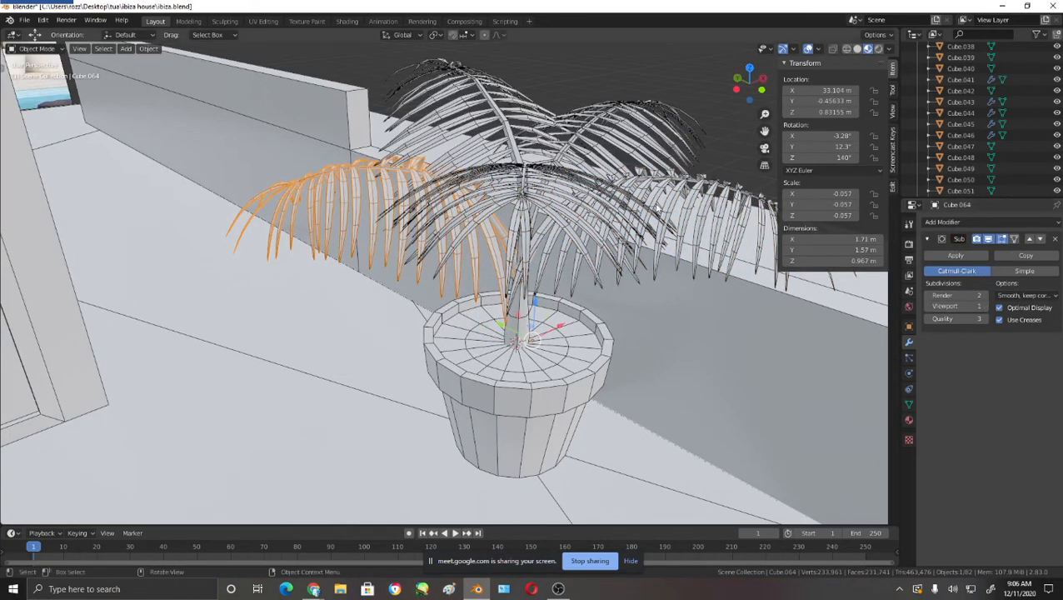
- Set the Subdivision Surface viewport level to 1 on the tall rear frond and select the neighbouring frond's stem
left_click(484, 107)
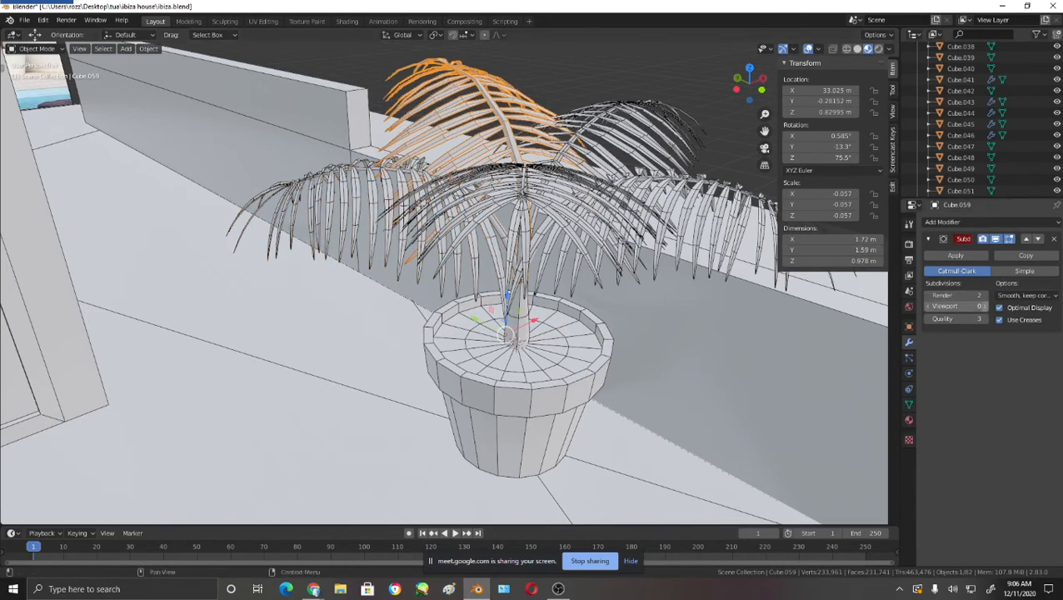
left_click(987, 306)
left_click(605, 117)
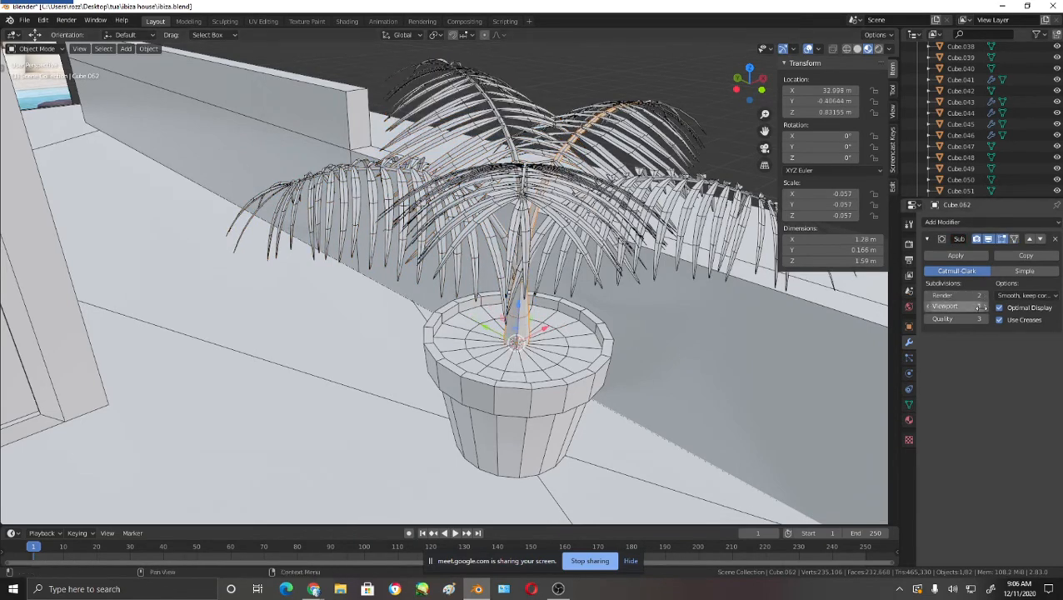
- Try adding a Subdivision Surface modifier to the mirrored frond object that still includes the ground mesh
left_click(677, 147)
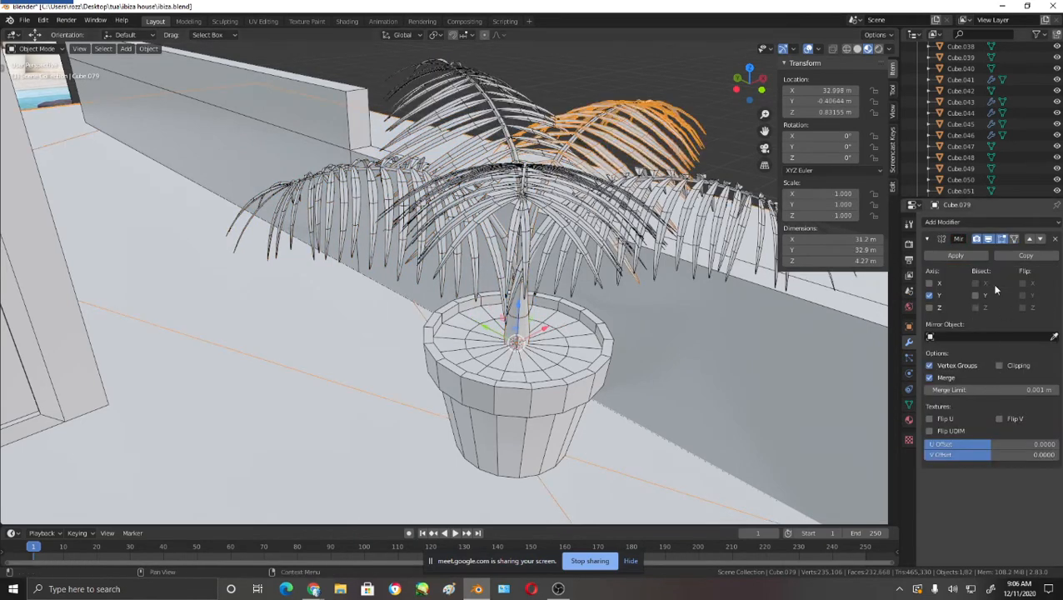
left_click(967, 222)
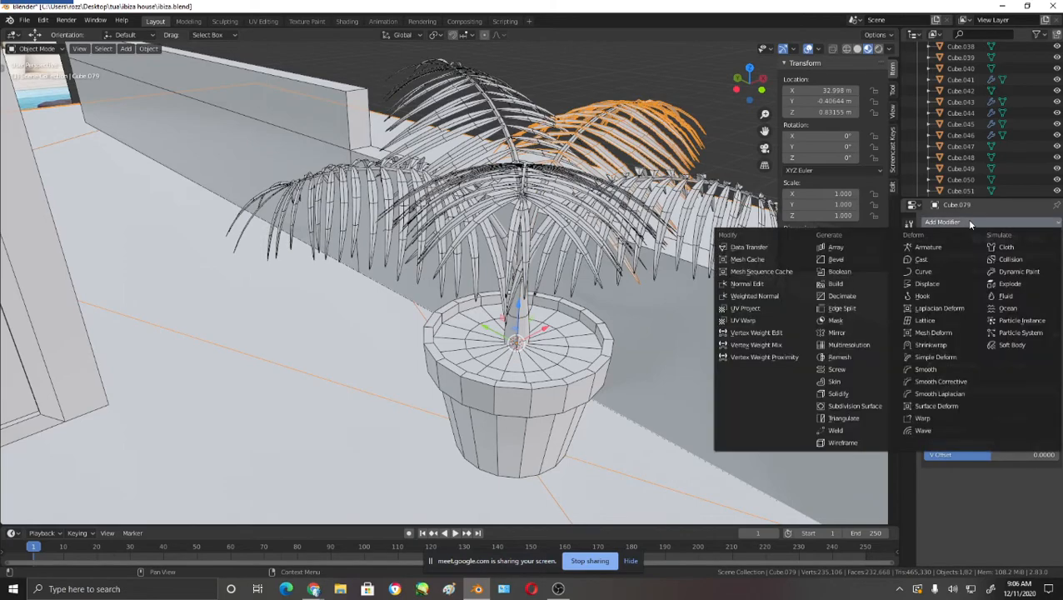
left_click(871, 408)
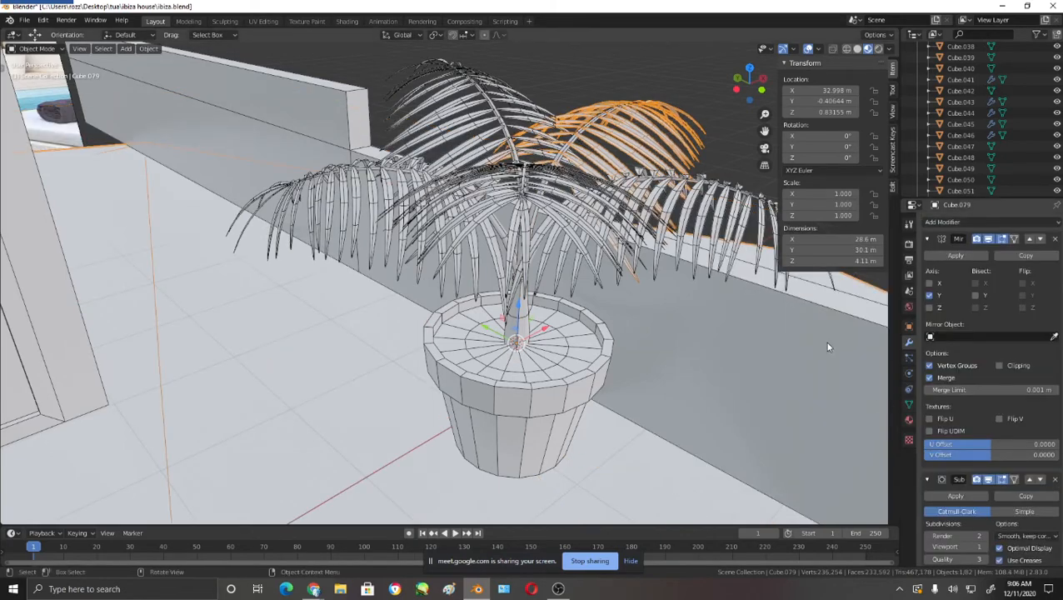
- Select the linked ground mesh inside the frond object and separate it by selection
middle_click_drag(826, 341, 631, 278)
scroll(631, 280, "down", 2)
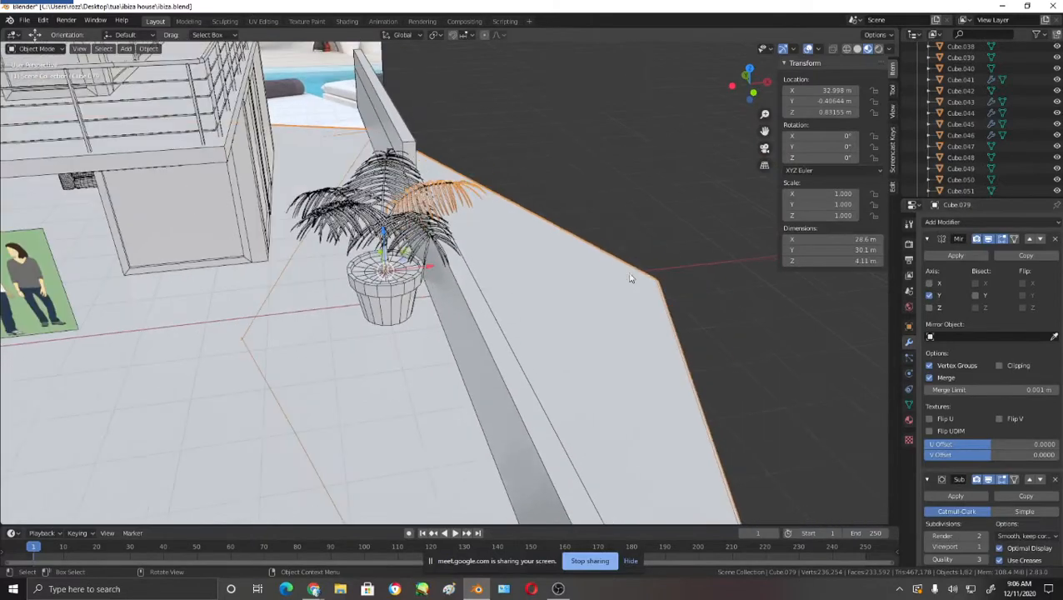
key("Tab")
left_click(485, 85)
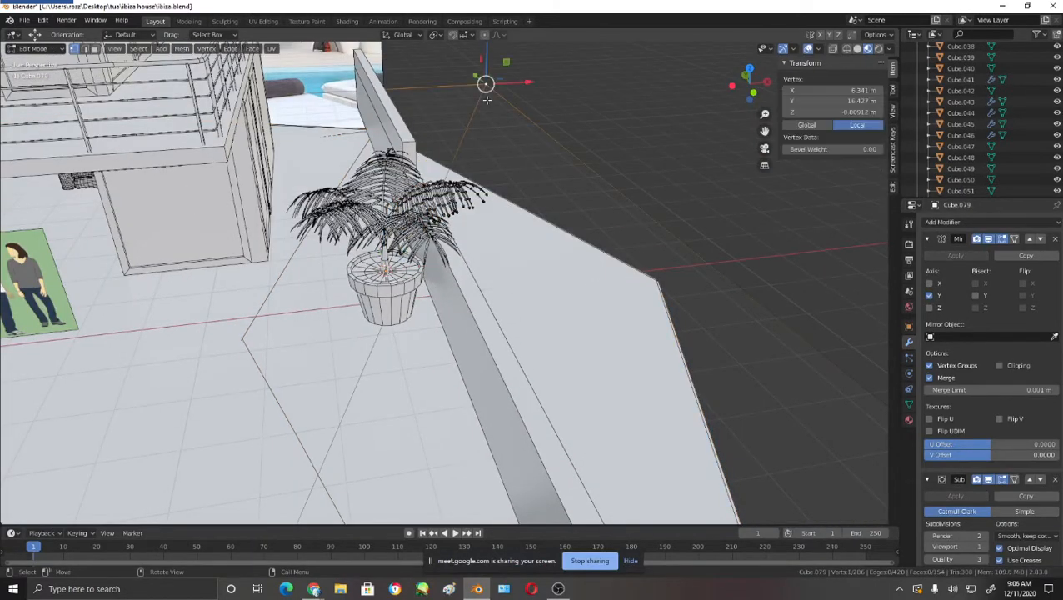
key("ctrl+l")
scroll(417, 242, "down", 3)
middle_click_drag(351, 361, 502, 237, "shift")
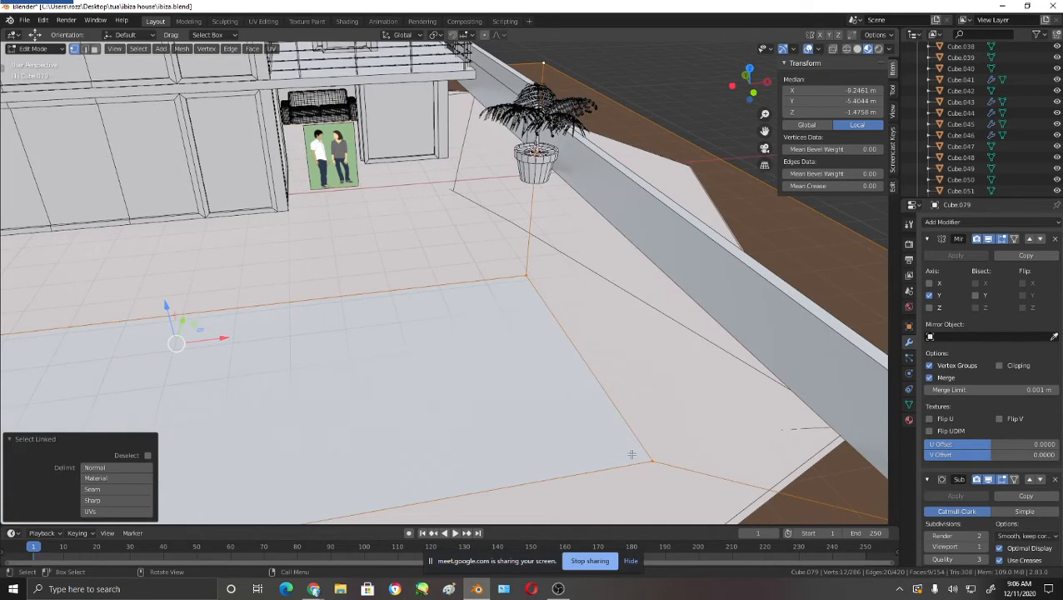
key("x")
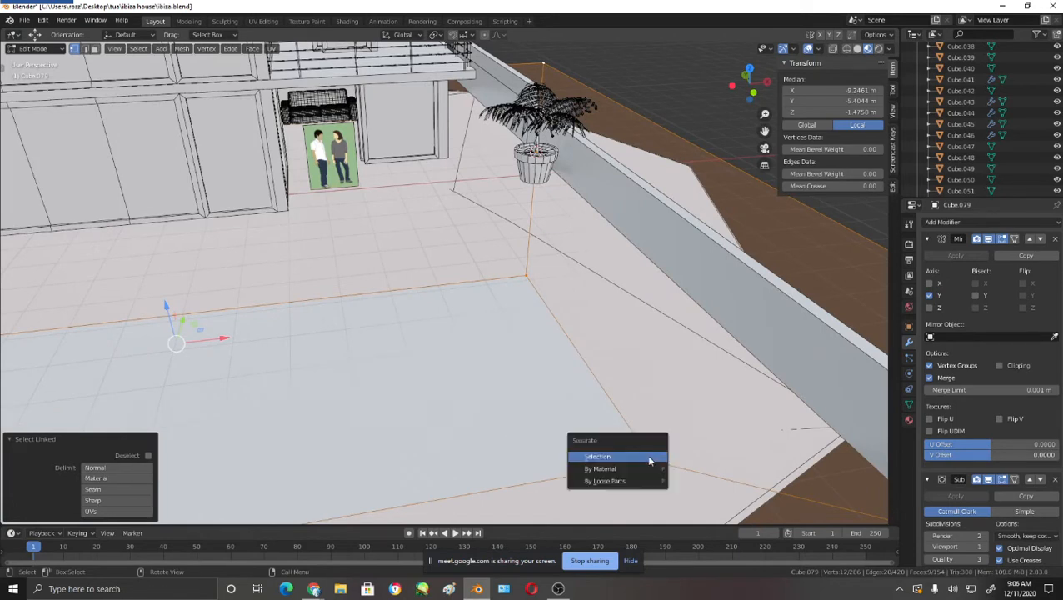
left_click(650, 457)
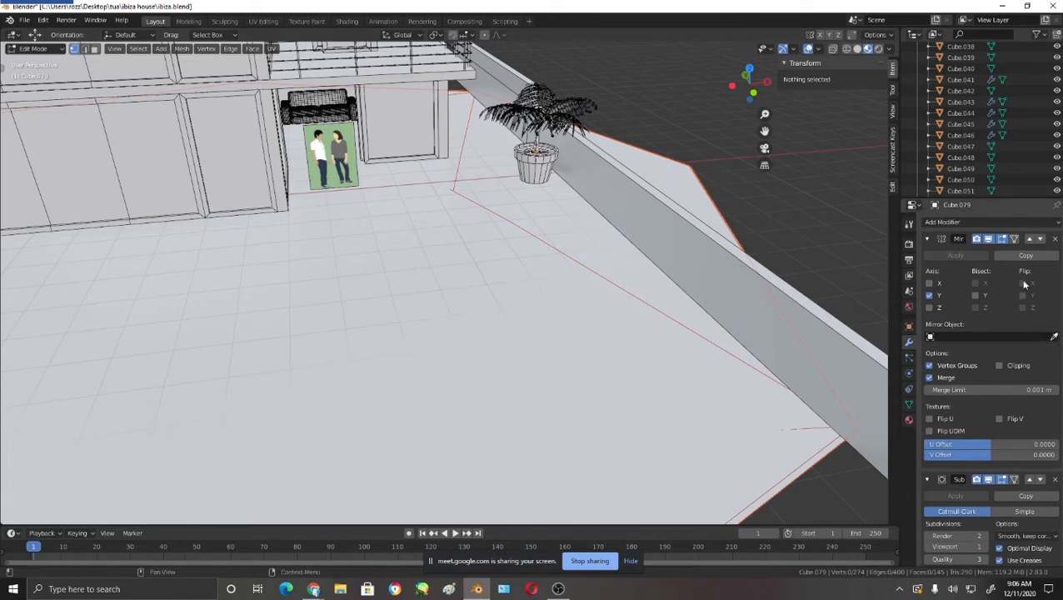
- Try removing both the Mirror and Subdivision Surface modifiers from the remaining frond object
left_click(1056, 239)
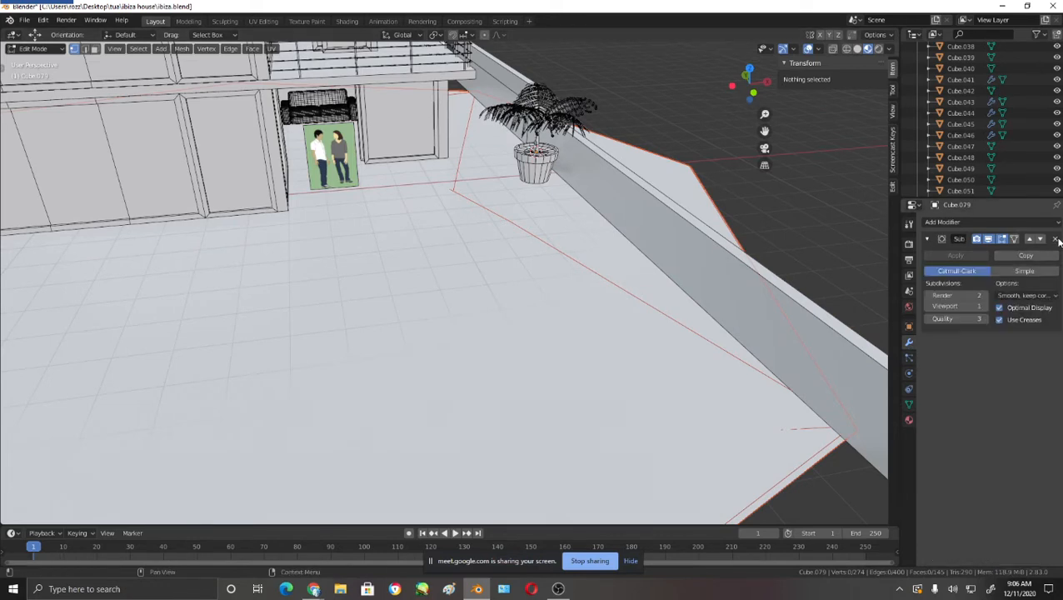
left_click(1056, 239)
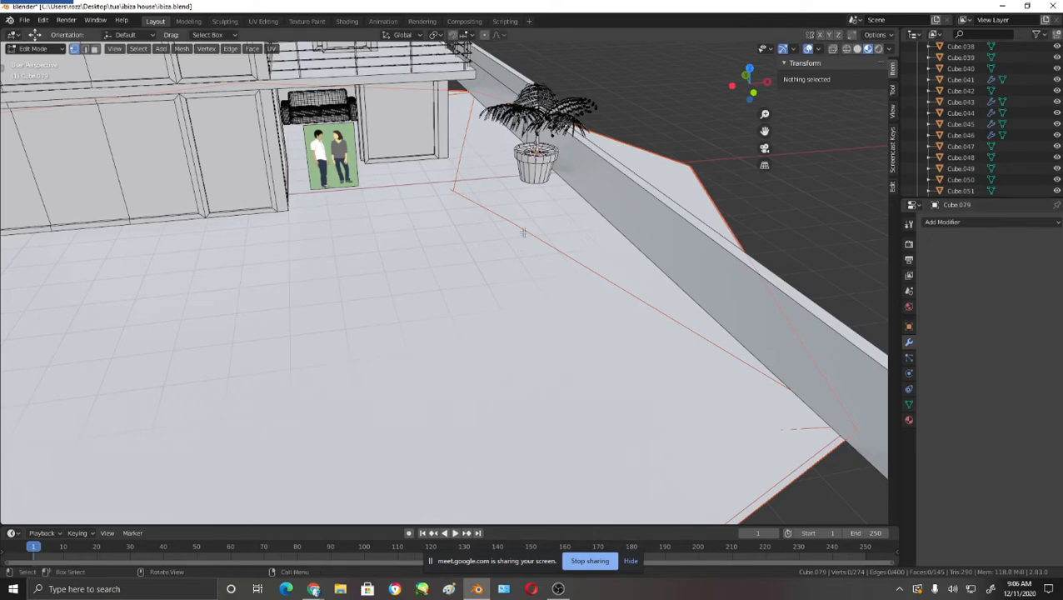
middle_click_drag(524, 232, 596, 304)
scroll(701, 292, "up", 2)
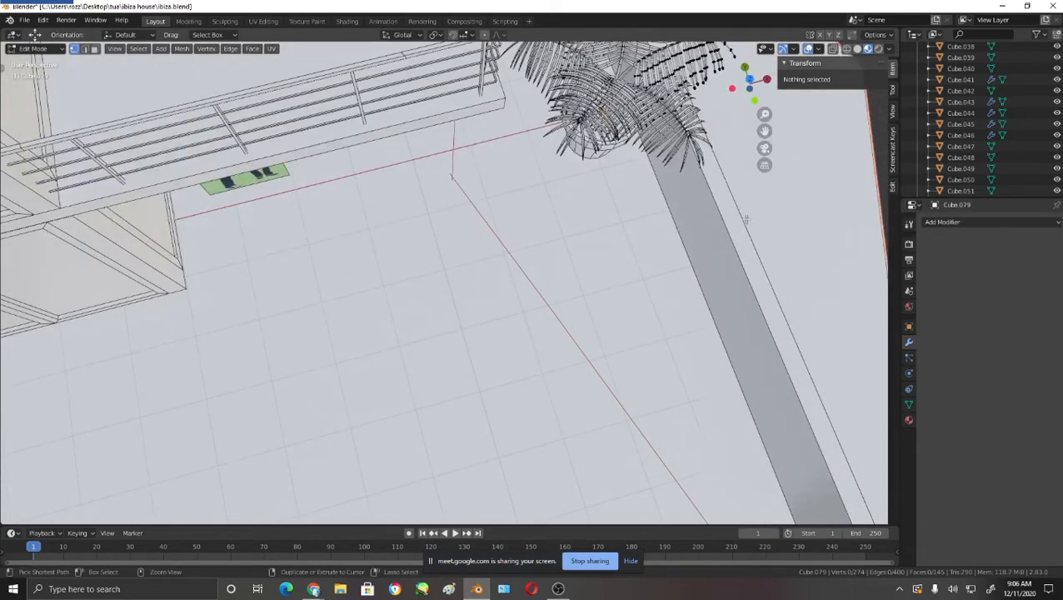
- Undo the removal of both modifiers and the separation of the ground mesh
key("ctrl+z")
key("ctrl+z")
key("ctrl+z")
scroll(697, 235, "down", 4)
- Separate the selected ground mesh from the frond object by selection and return to Object Mode
key("Tab")
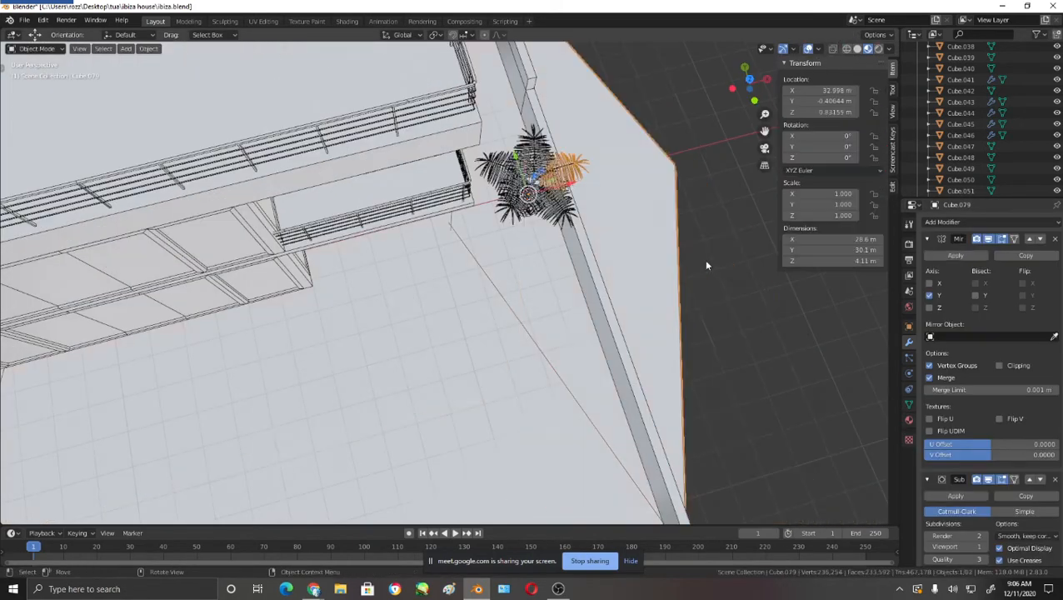
left_click(706, 259)
left_click(663, 248)
key("Tab")
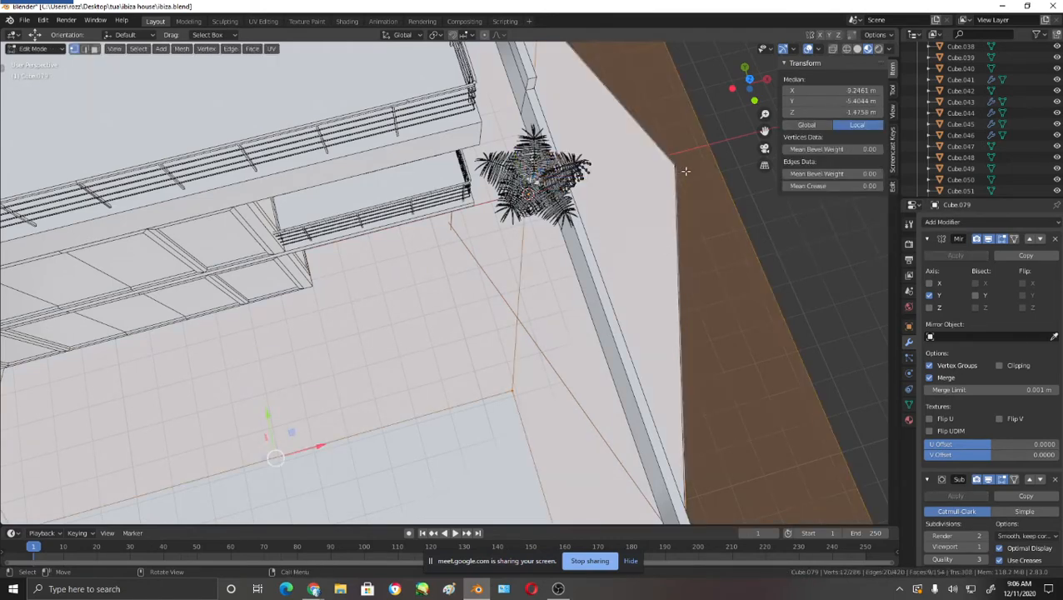
key("x")
left_click(684, 204)
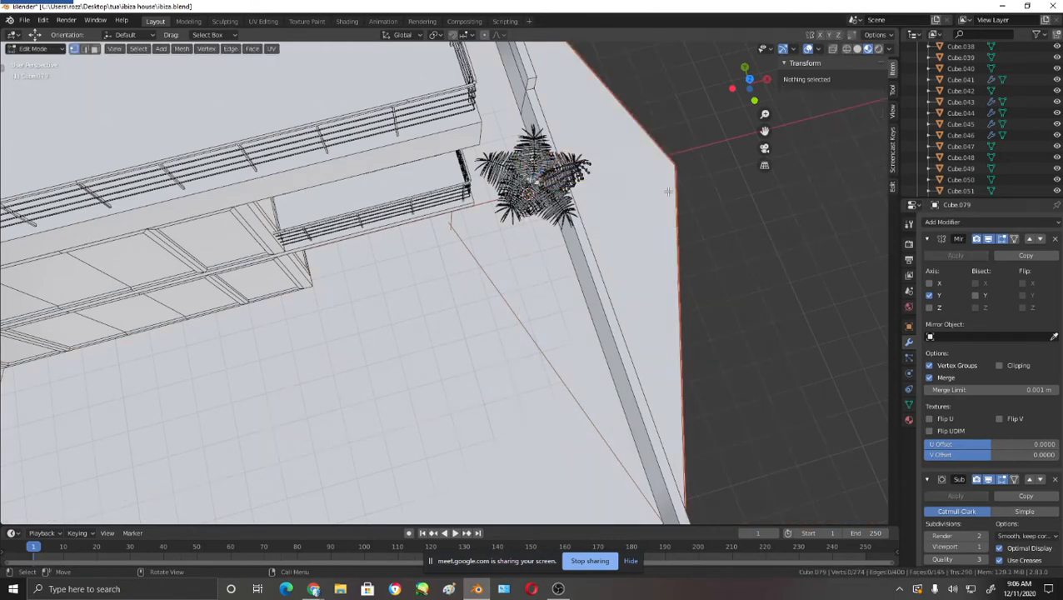
key("Tab")
- Remove the Mirror and Subdivision Surface modifiers from the separated ground object
left_click(669, 191)
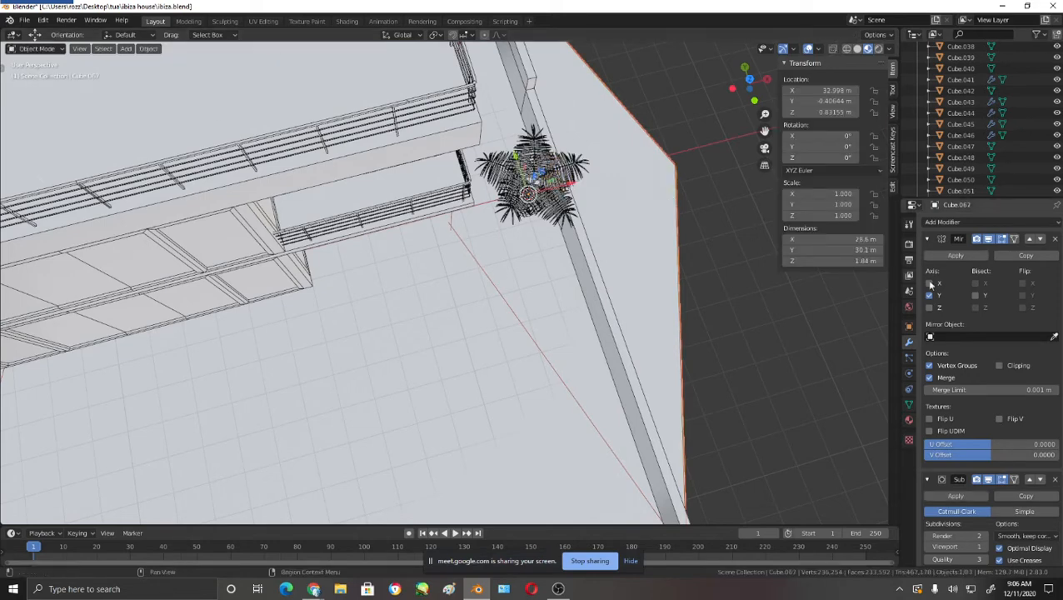
left_click(1056, 239)
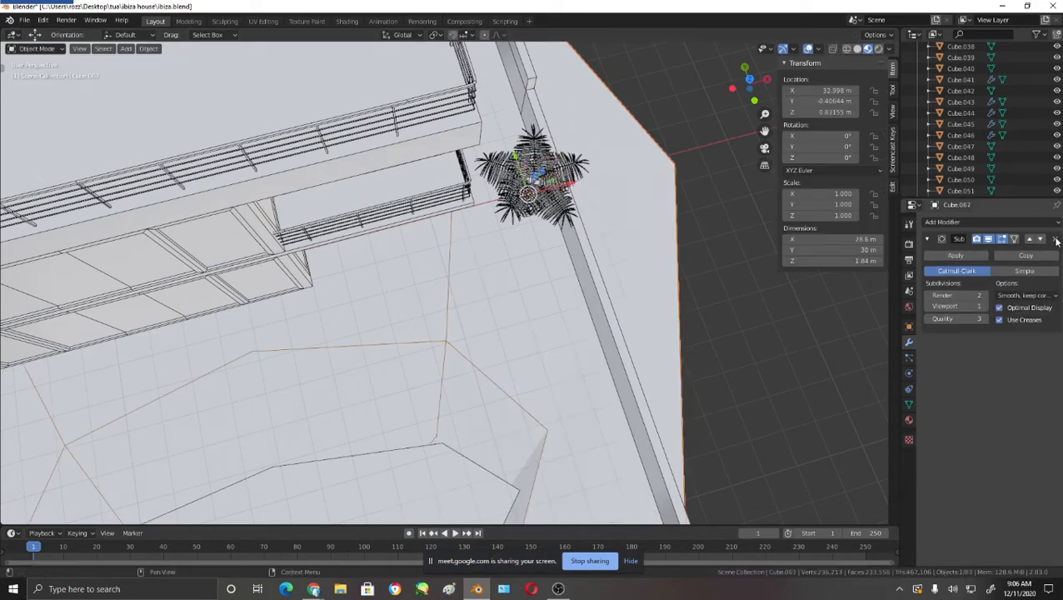
left_click(1056, 239)
scroll(533, 391, "down", 4)
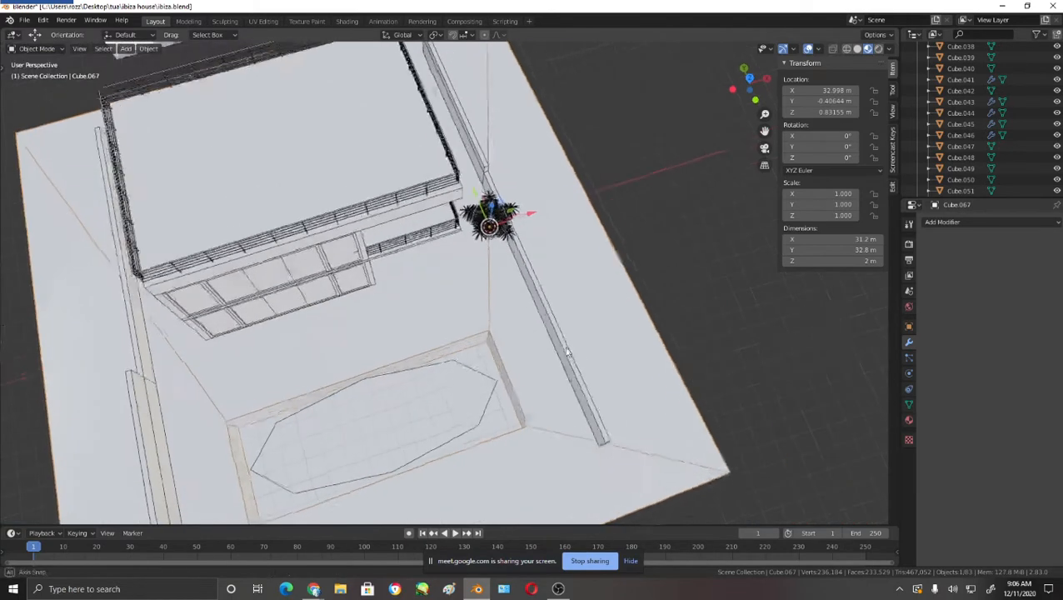
middle_click_drag(510, 408, 507, 377)
- Remove the Mirror and Subdivision Surface modifiers from the object containing the frond and the pool outline
left_click(467, 404)
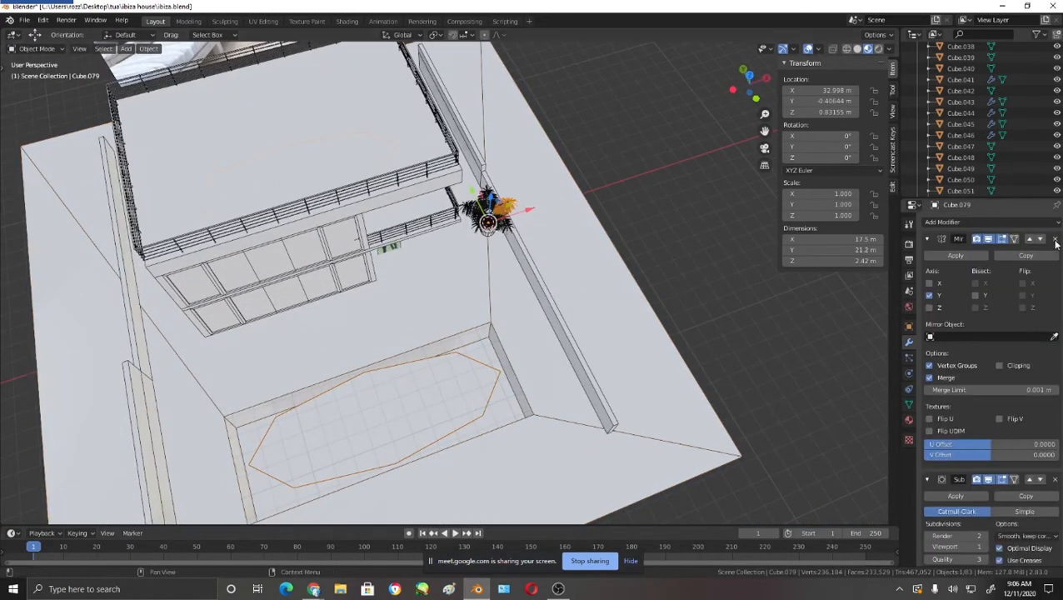
left_click(1056, 239)
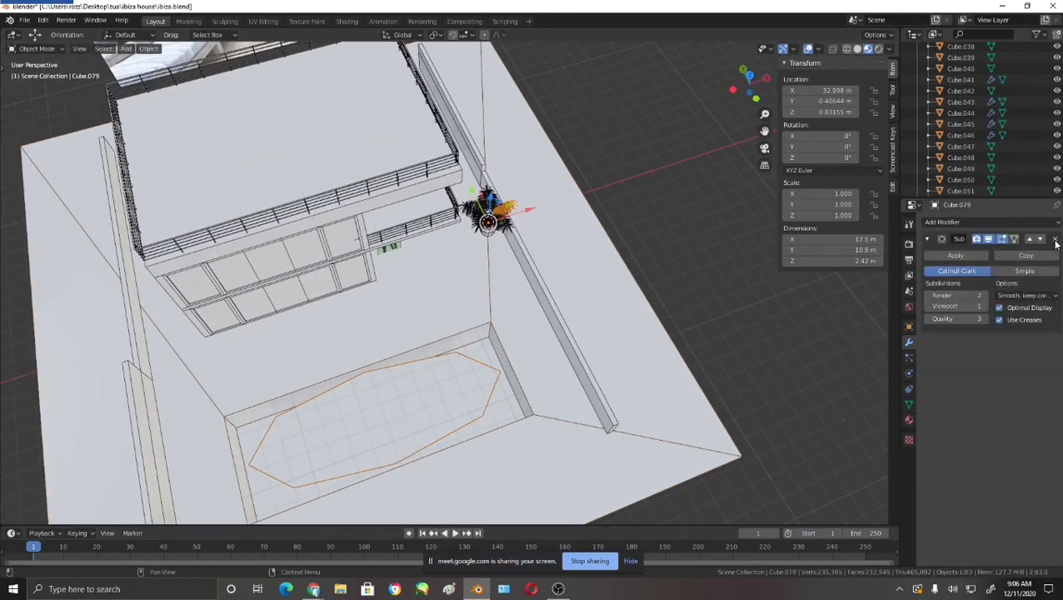
left_click(1056, 239)
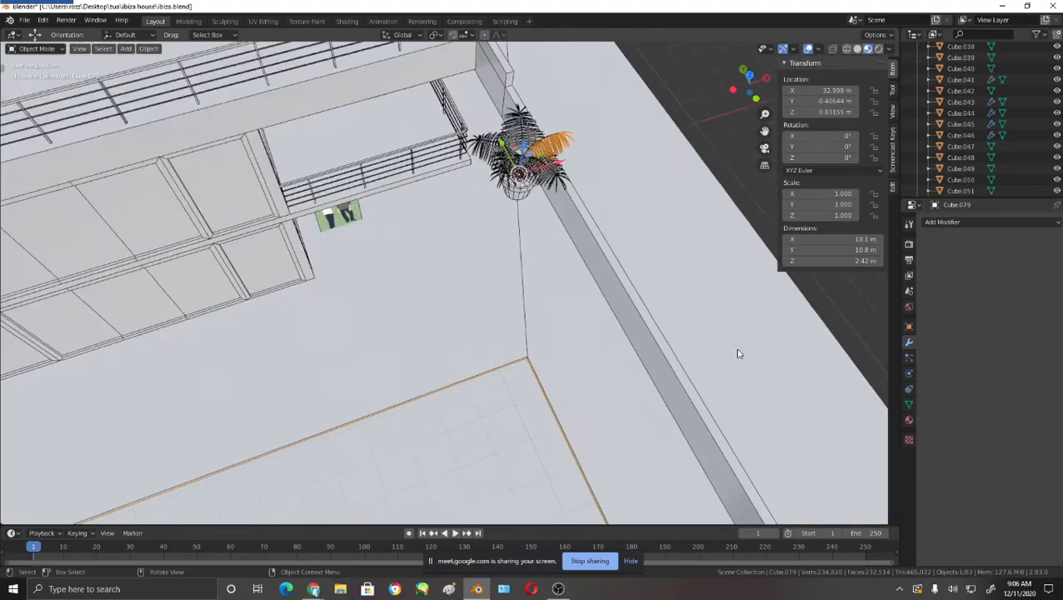
- Add a Mirror modifier to the half frond and mirror it along the Y axis instead of X
middle_click_drag(737, 354, 596, 363)
scroll(664, 254, "up", 5)
scroll(610, 402, "down", 3)
scroll(610, 350, "up", 4)
scroll(607, 381, "up", 4)
scroll(551, 342, "down", 5)
left_click(660, 161)
middle_click_drag(660, 161, 640, 312)
left_click(536, 215)
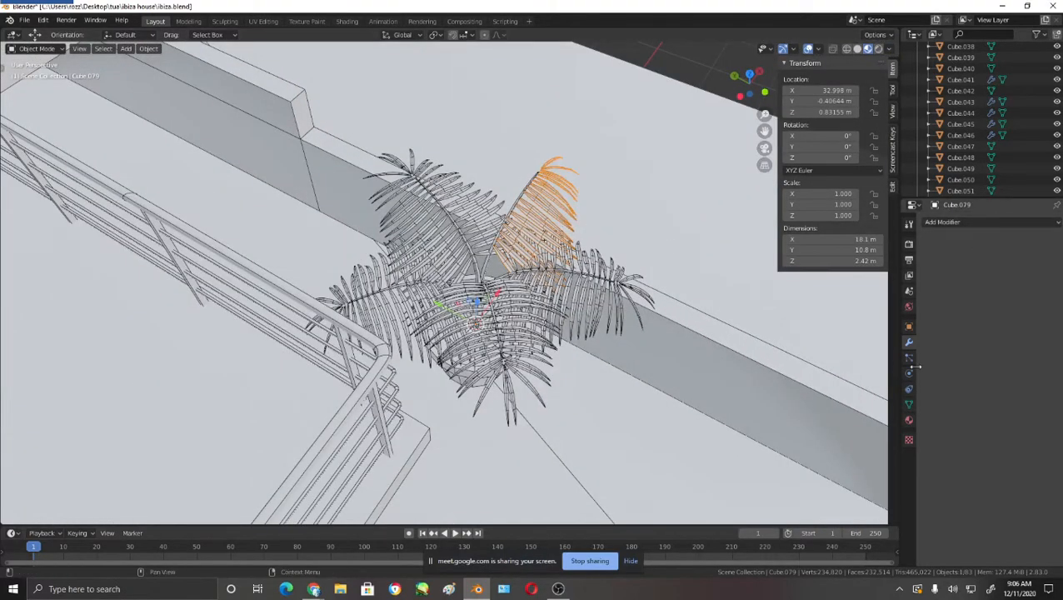
left_click(948, 220)
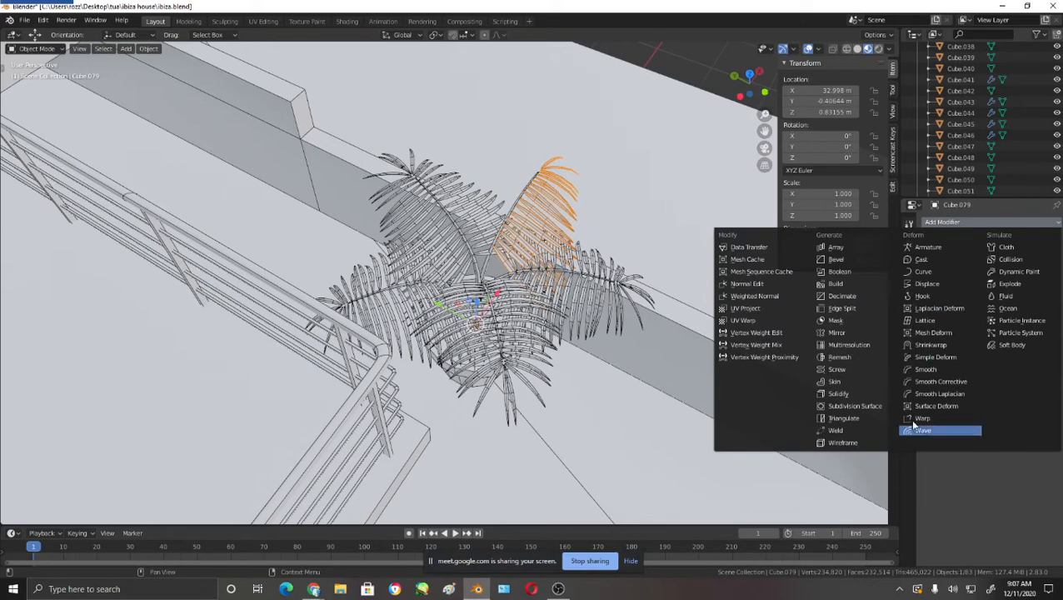
left_click(838, 333)
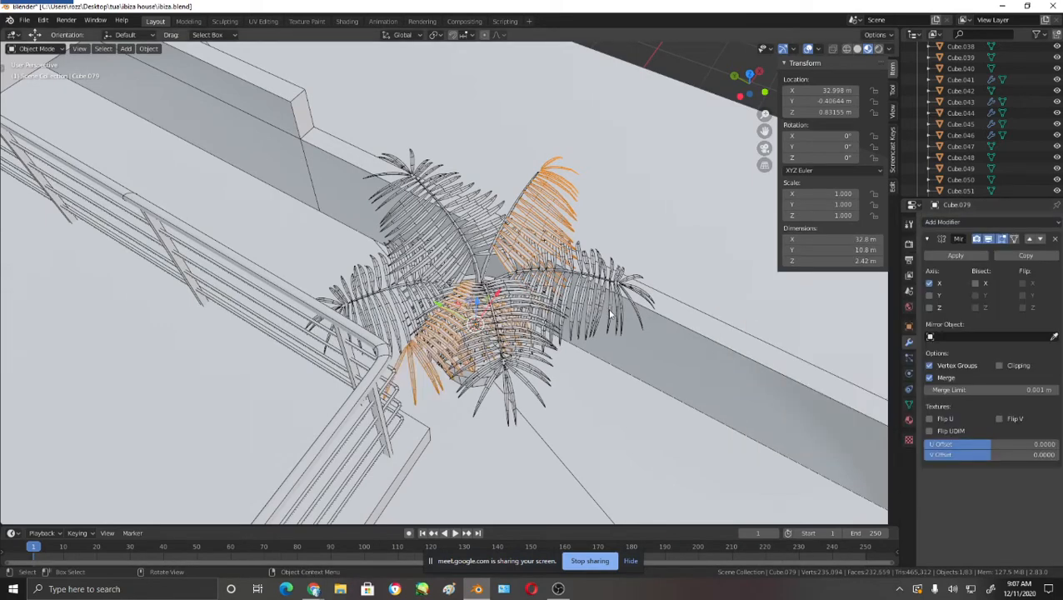
left_click(931, 296)
left_click(931, 284)
- Examine the mirrored frond's leaflets, in Edit Mode and Object Mode, from several angles
middle_click_drag(674, 340, 635, 325)
key("Tab")
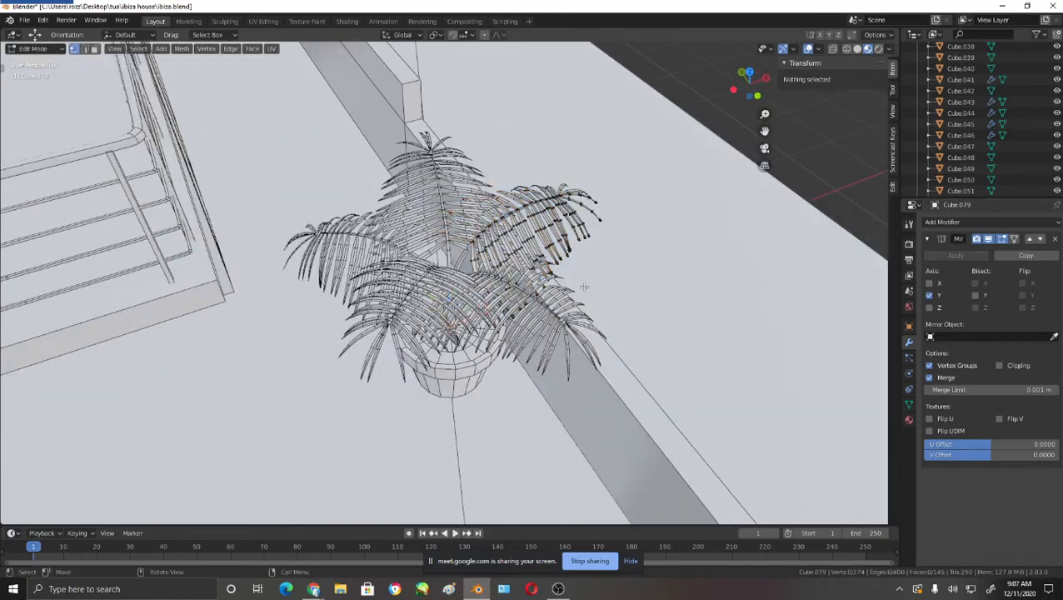
middle_click_drag(584, 287, 586, 320)
scroll(587, 320, "up", 3)
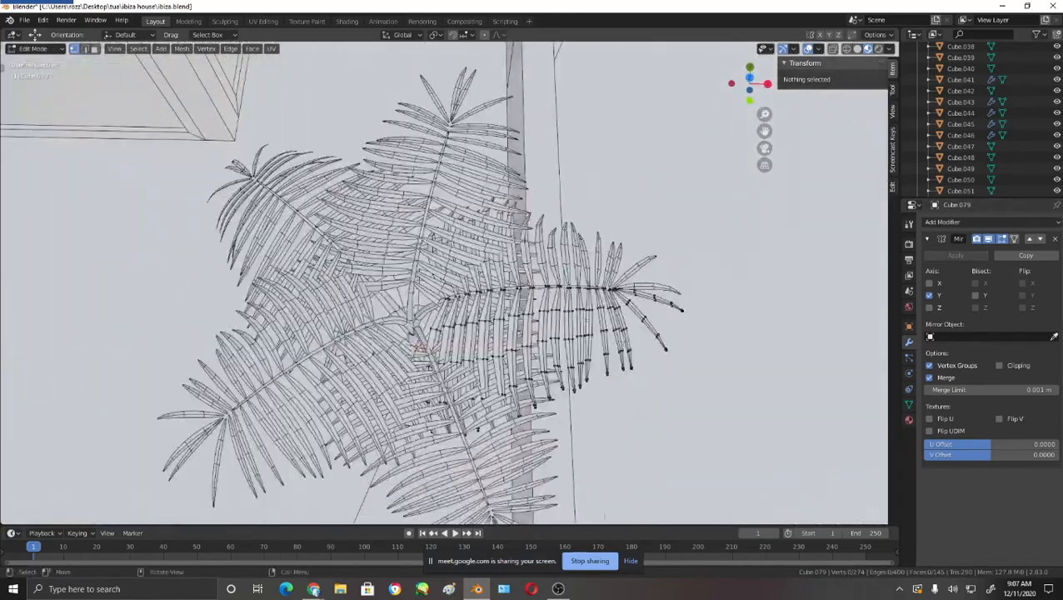
key("Tab")
middle_click_drag(476, 430, 628, 376)
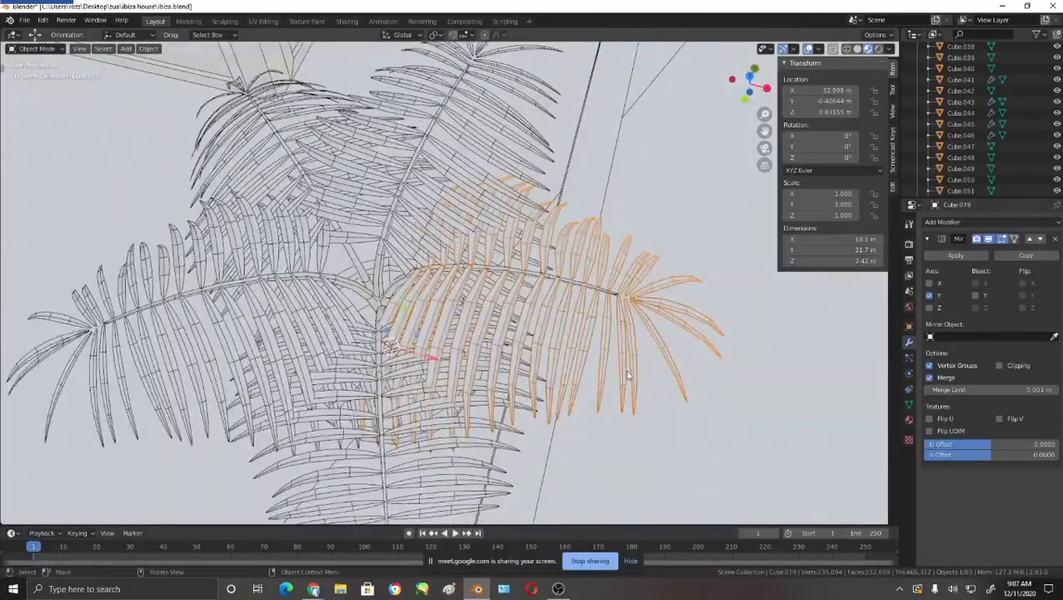
middle_click_drag(638, 337, 652, 389, "shift")
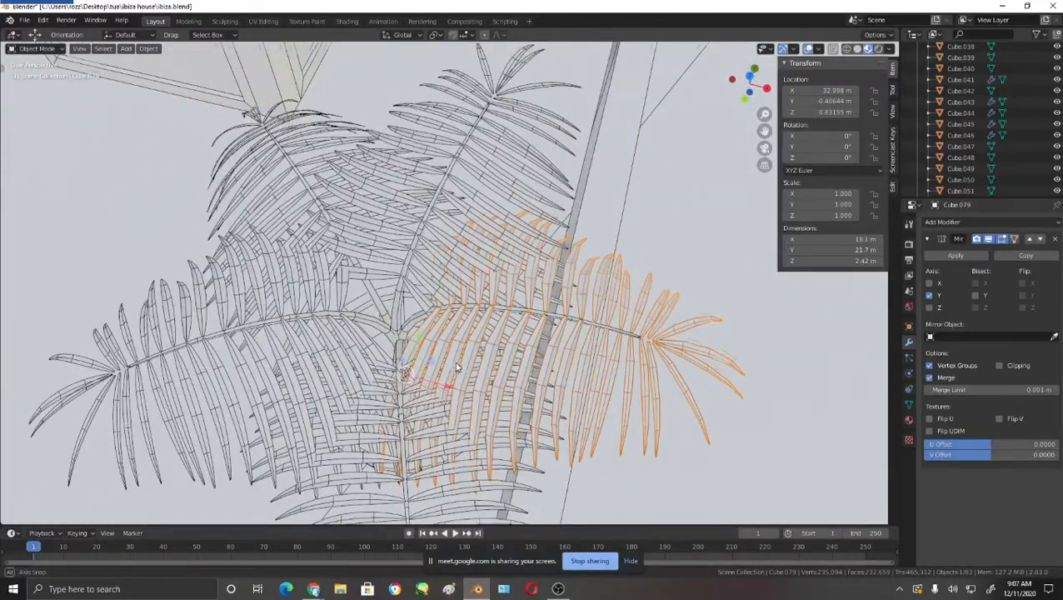
middle_click_drag(444, 358, 570, 409)
scroll(496, 351, "up", 6)
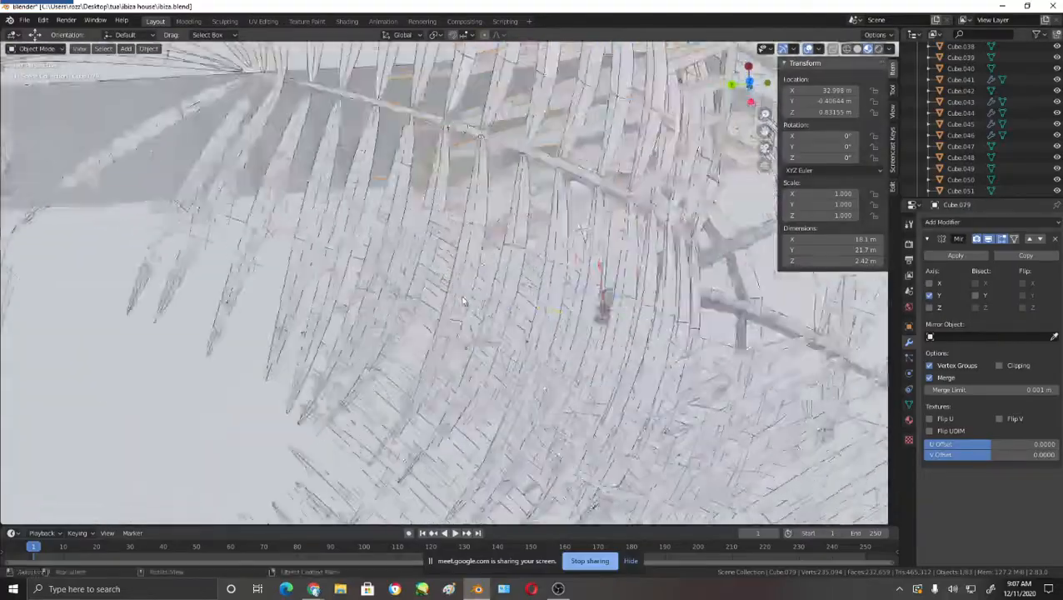
scroll(546, 387, "down", 4)
middle_click_drag(631, 384, 543, 330)
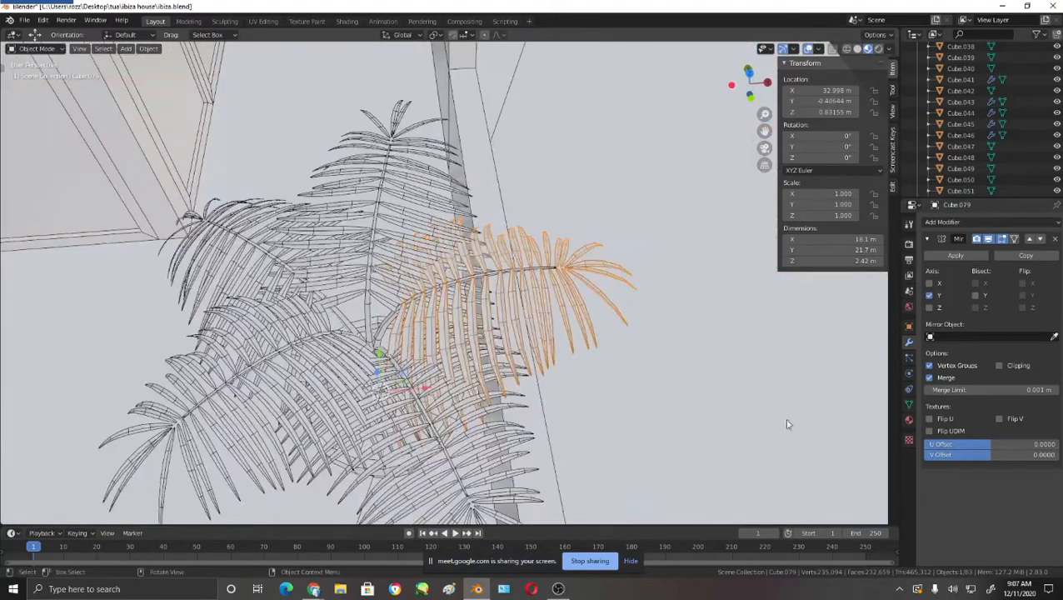
- Set the Subdivision Surface viewport level to 0 on the mirrored frond's stem, and select the frond reaching toward the house
left_click(550, 269)
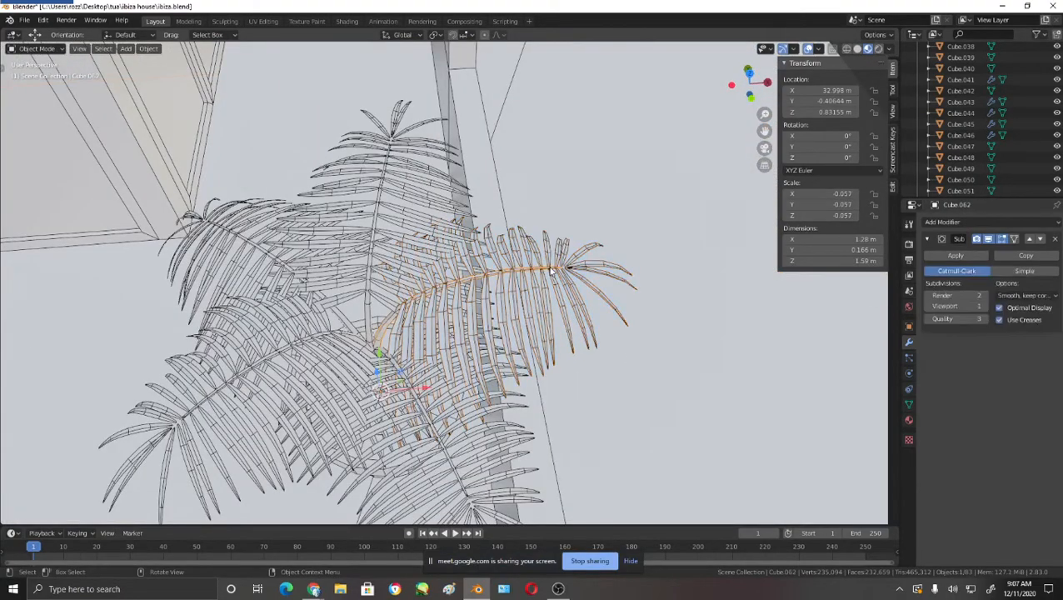
left_click(929, 305)
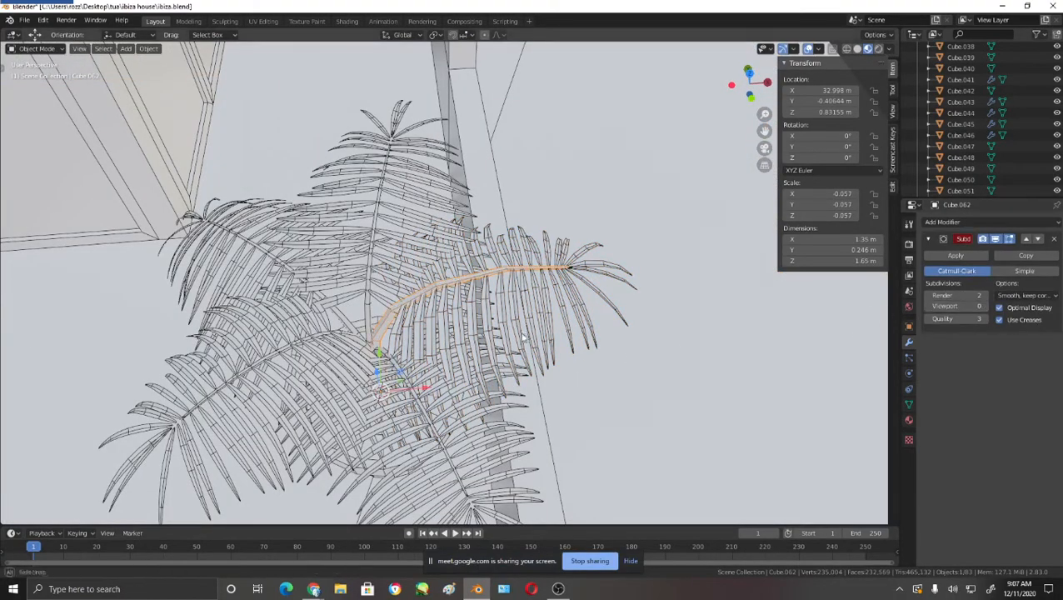
middle_click_drag(476, 349, 526, 281)
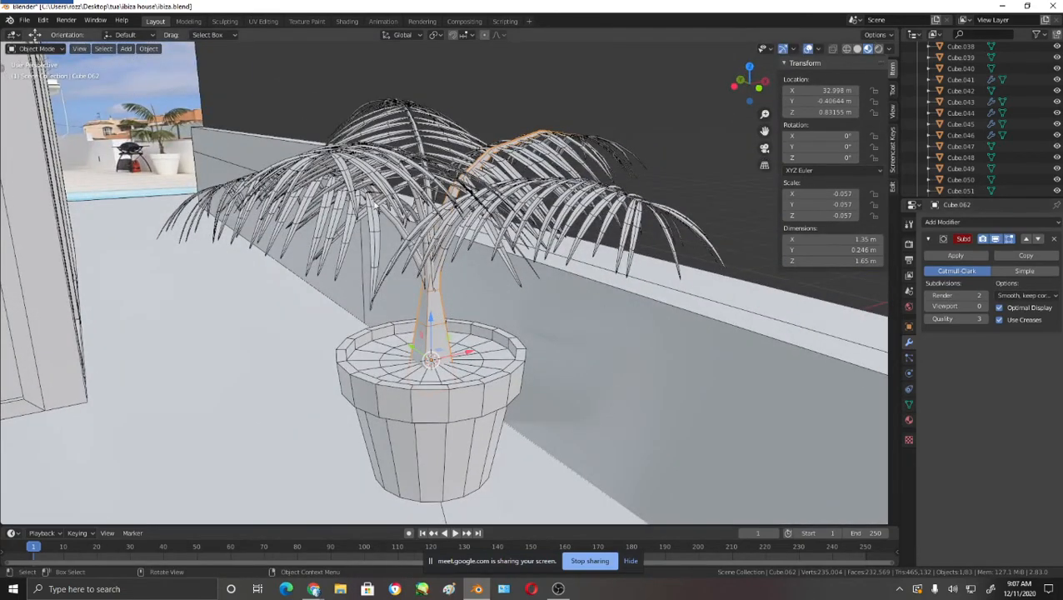
middle_click_drag(377, 205, 371, 250)
left_click(355, 243)
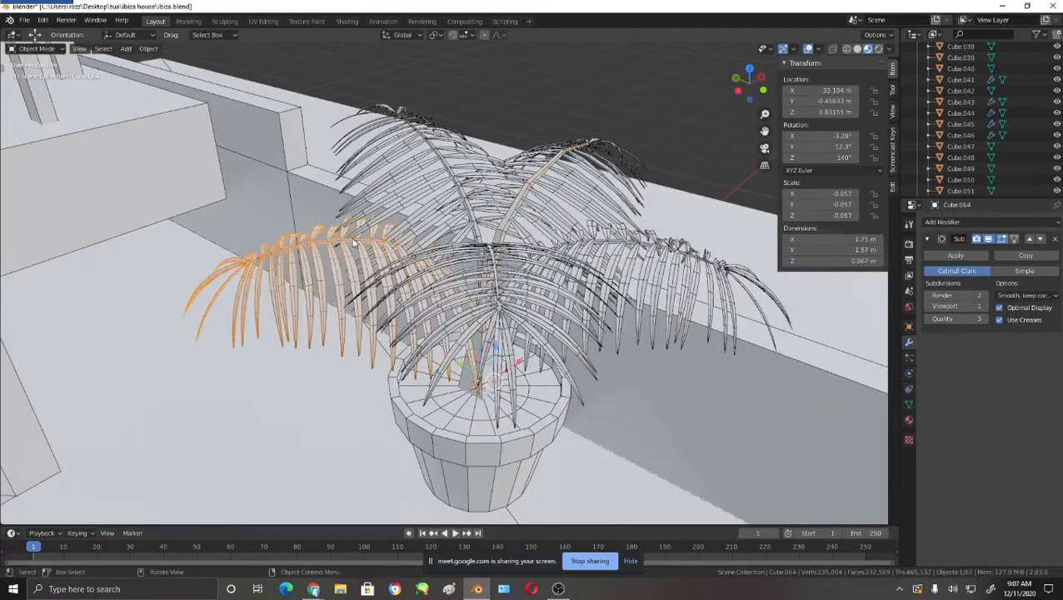
- Set the Subdivision Surface viewport level to 0 on the remaining subdivided fronds around the trunk
left_click(927, 306)
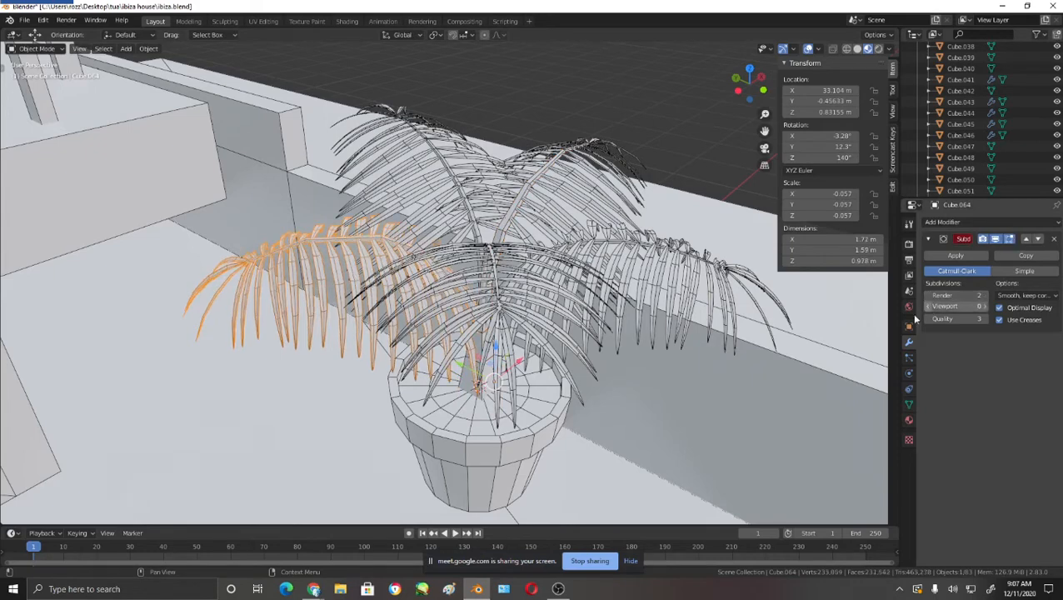
left_click(711, 294)
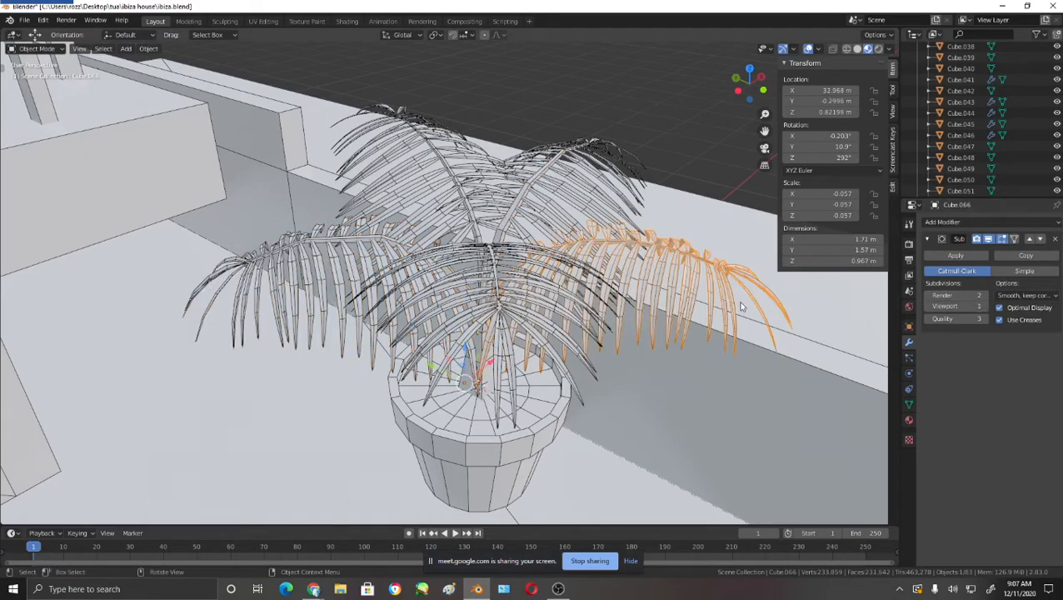
left_click(931, 306)
left_click(450, 185)
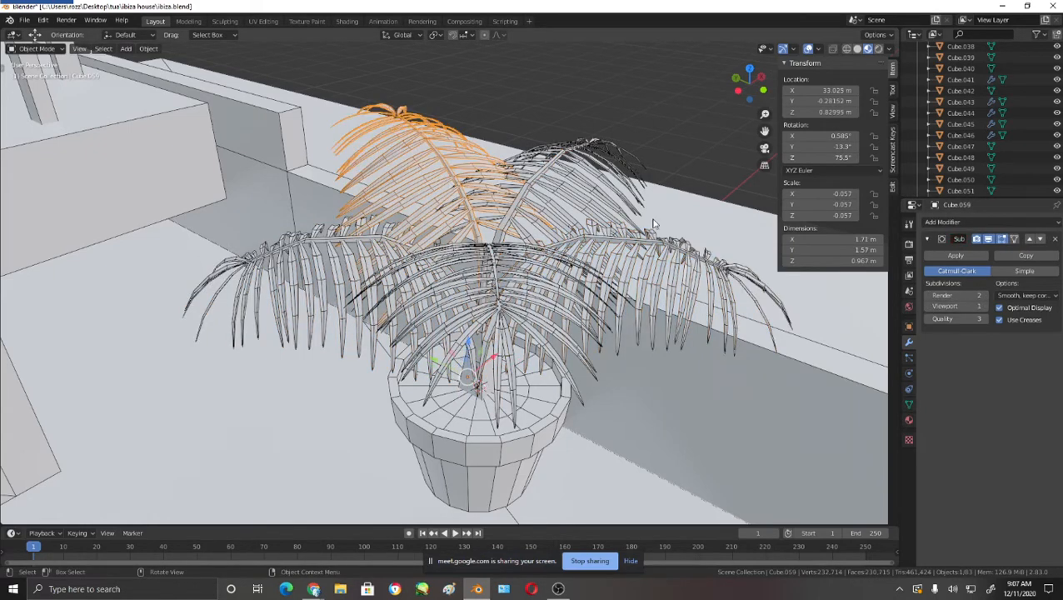
left_click(600, 194)
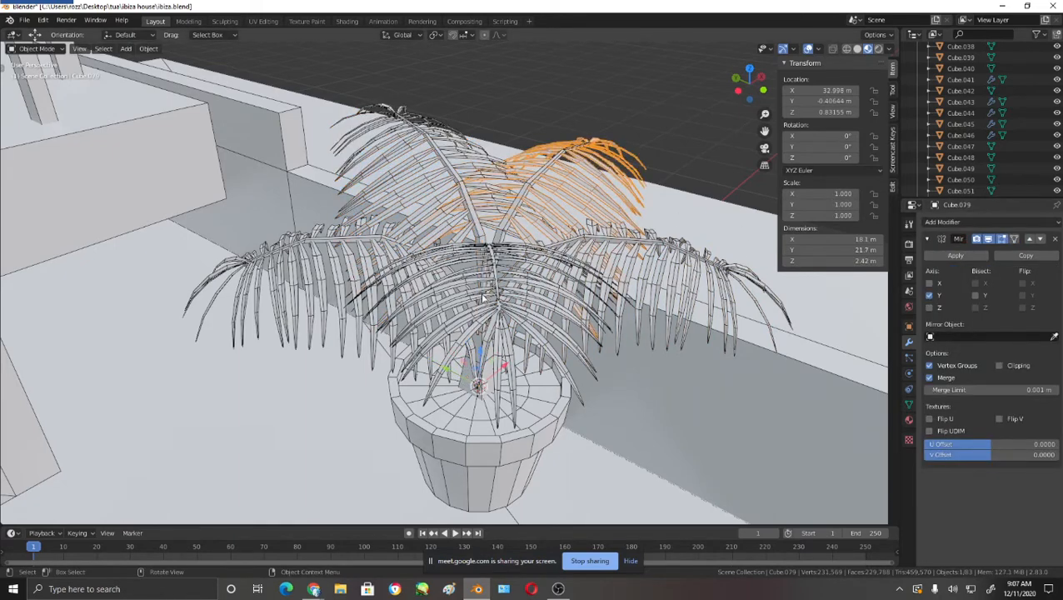
left_click(500, 299)
left_click(930, 310)
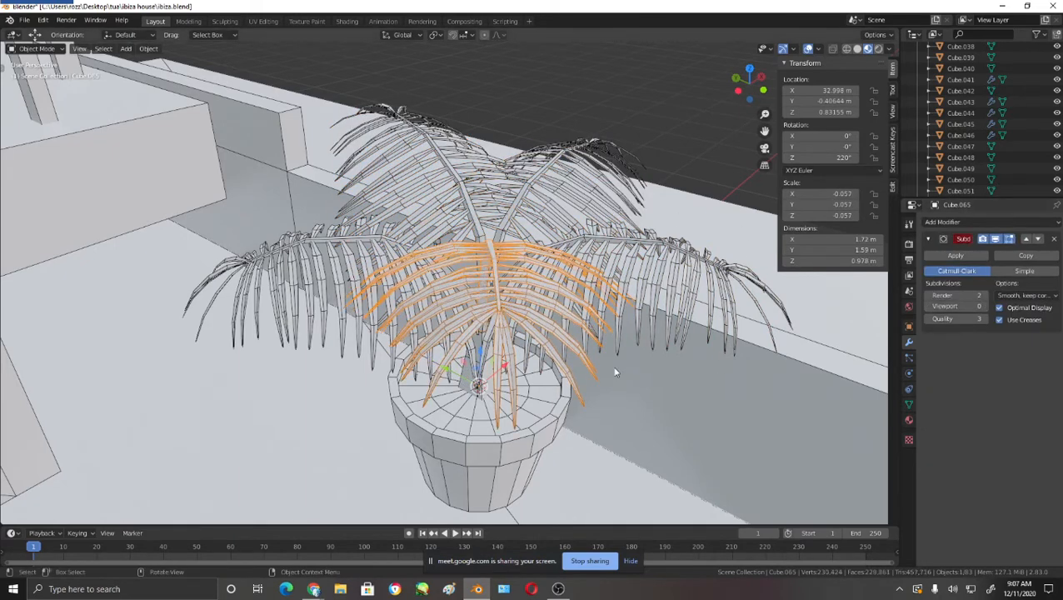
- Examine the potted palm up close and from a distance beside the house, pool and boundary wall
middle_click_drag(615, 370, 601, 442)
scroll(631, 277, "up", 4)
middle_click_drag(632, 278, 636, 245)
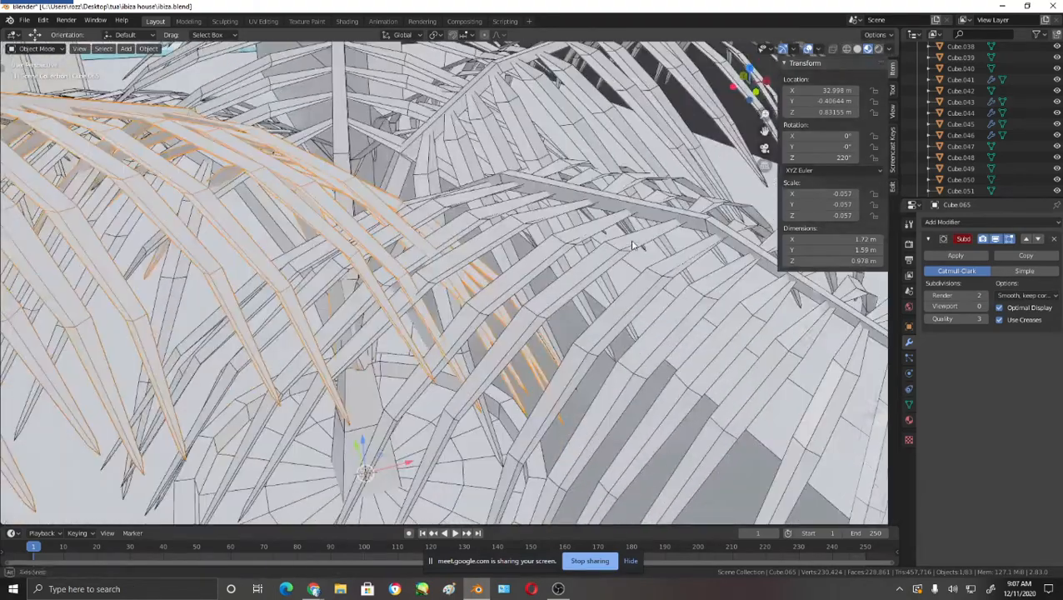
scroll(640, 280, "down", 5)
middle_click_drag(648, 348, 702, 334)
scroll(702, 333, "down", 4)
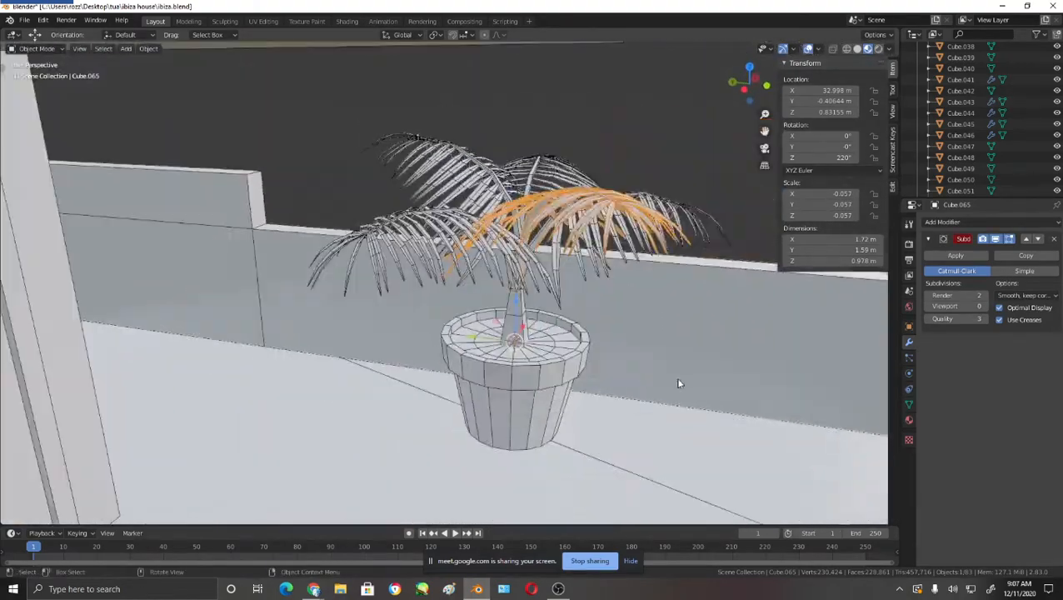
middle_click_drag(679, 384, 675, 315)
scroll(501, 365, "down", 4)
left_click(573, 239)
scroll(572, 240, "down", 4)
scroll(518, 325, "up", 4)
scroll(517, 325, "down", 4)
scroll(502, 329, "up", 6)
scroll(586, 275, "down", 5)
scroll(451, 348, "down", 2)
scroll(614, 348, "down", 3)
scroll(658, 325, "down", 2)
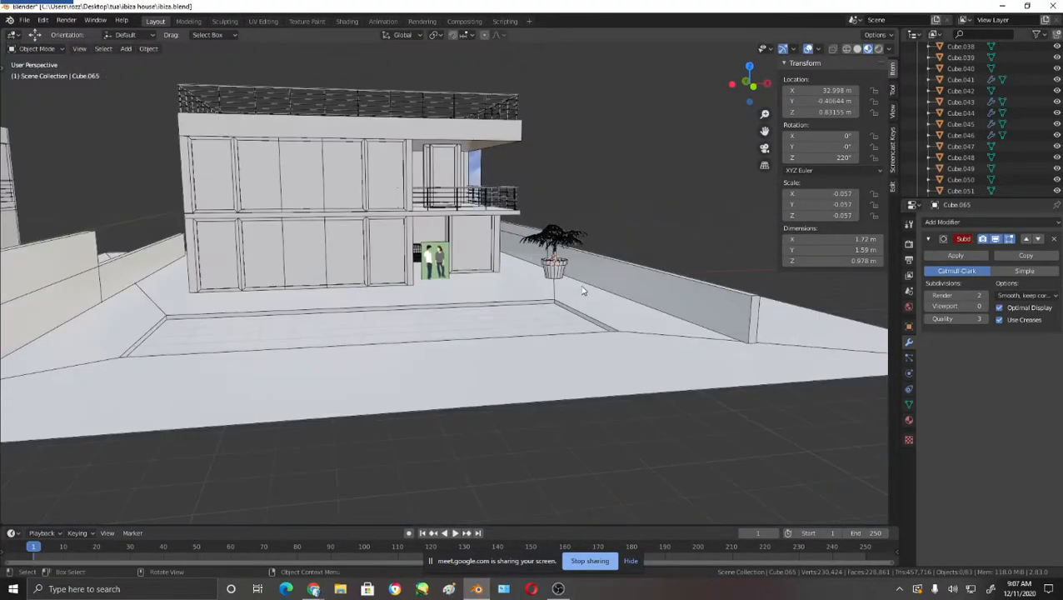
scroll(574, 275, "up", 5)
middle_click_drag(651, 270, 451, 322, "shift")
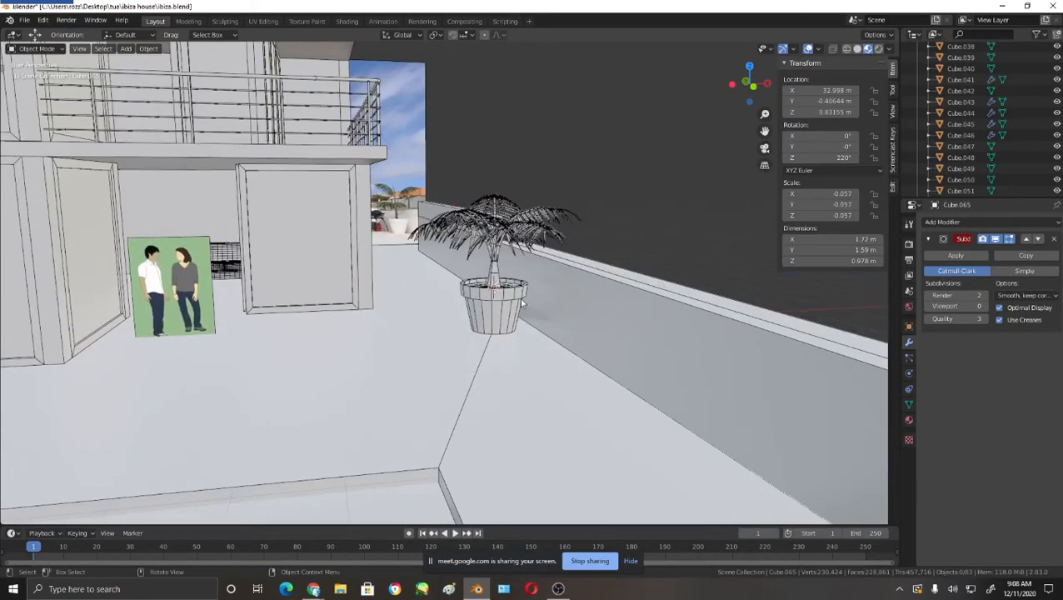
scroll(523, 303, "up", 4)
- Select the pot together with the palm's stem and all of its fronds
left_click(573, 346)
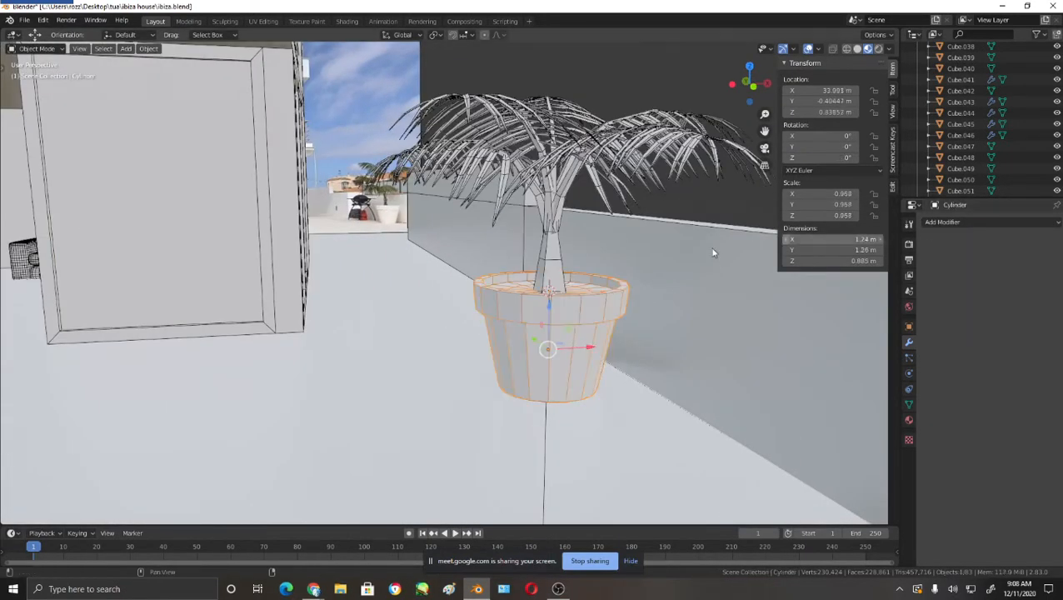
middle_click_drag(713, 250, 720, 205)
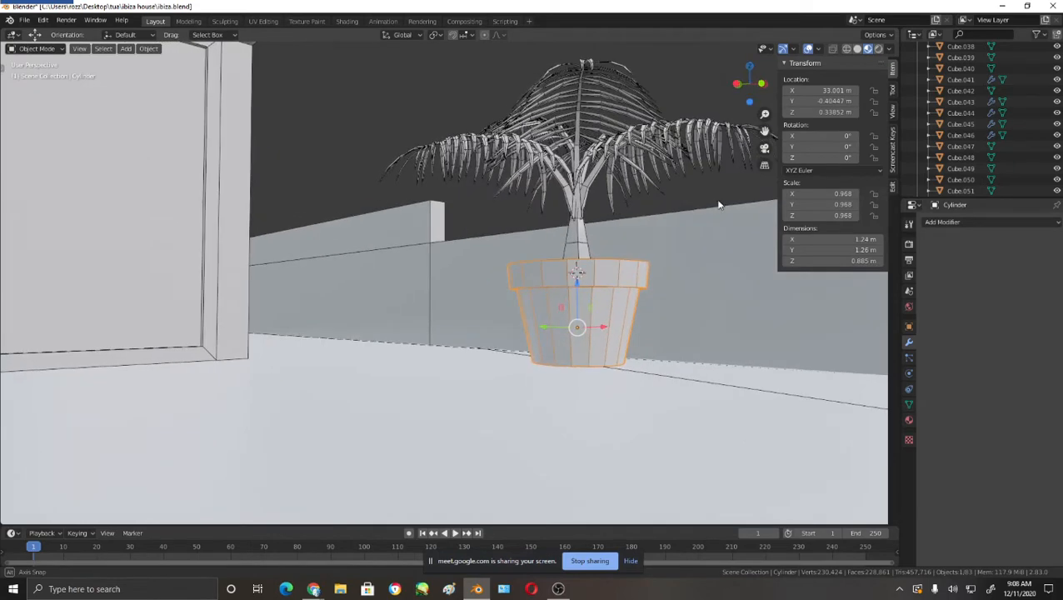
left_click(586, 227)
left_click(627, 281, "shift")
middle_click_drag(628, 281, 717, 155)
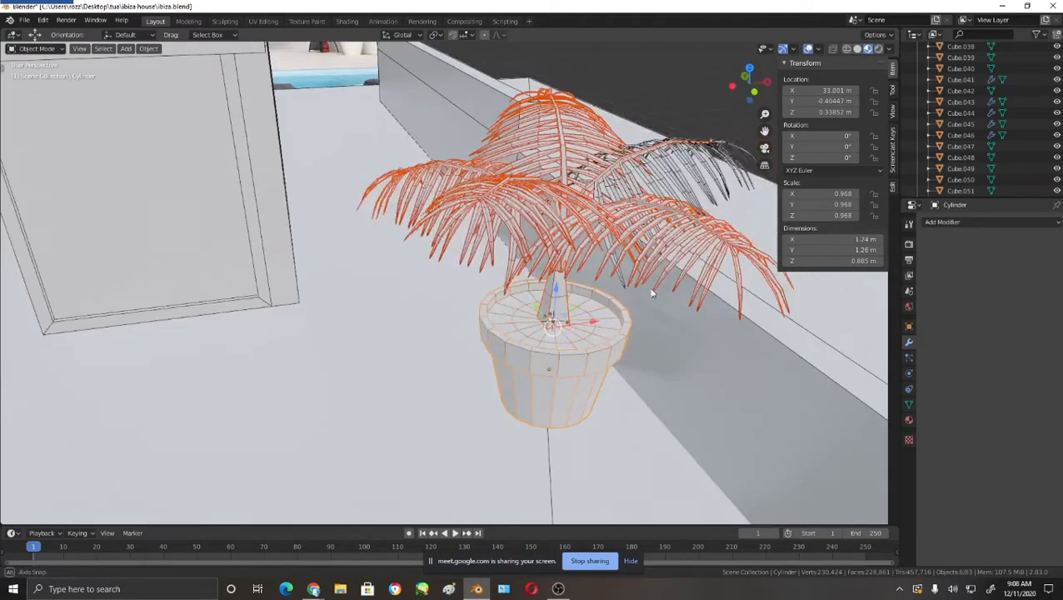
left_click(665, 181, "shift")
middle_click_drag(654, 315, 668, 308)
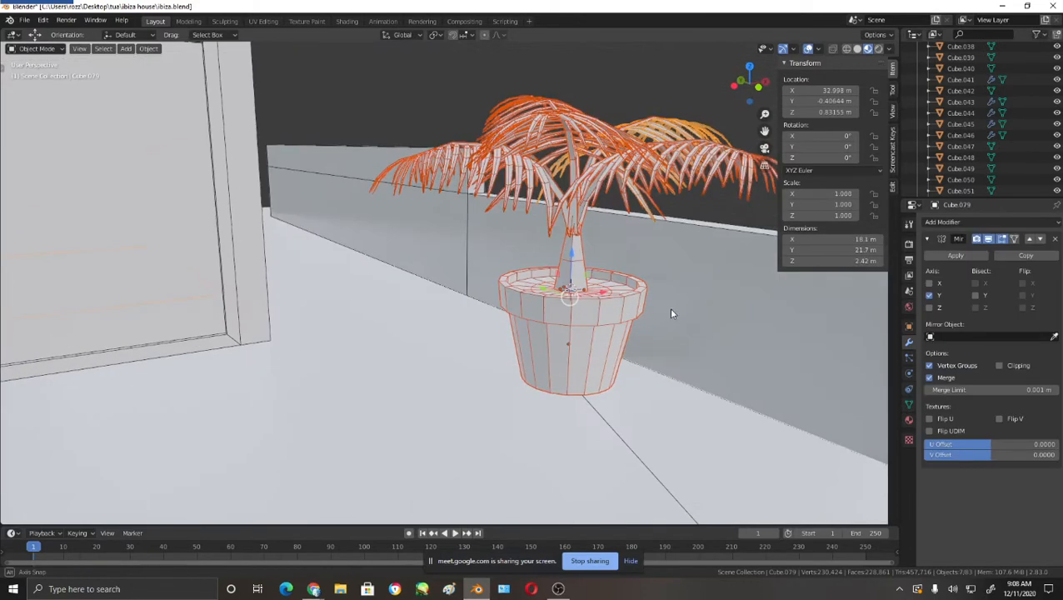
- Create a new collection from the selected palm objects' list entries and rename it PLANT
scroll(1011, 190, "down", 5)
scroll(1016, 166, "down", 5)
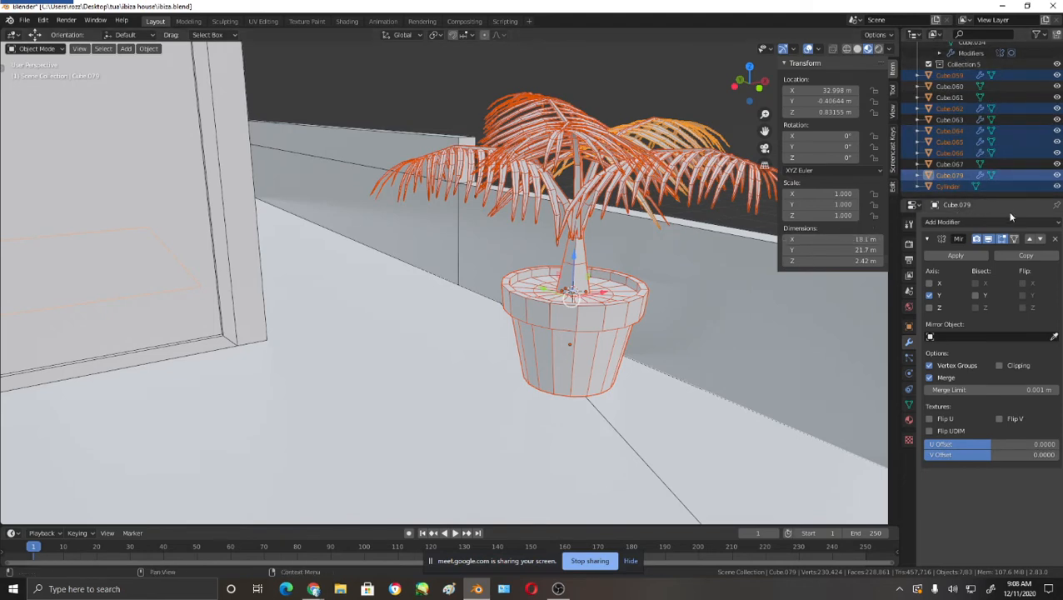
right_click(962, 192)
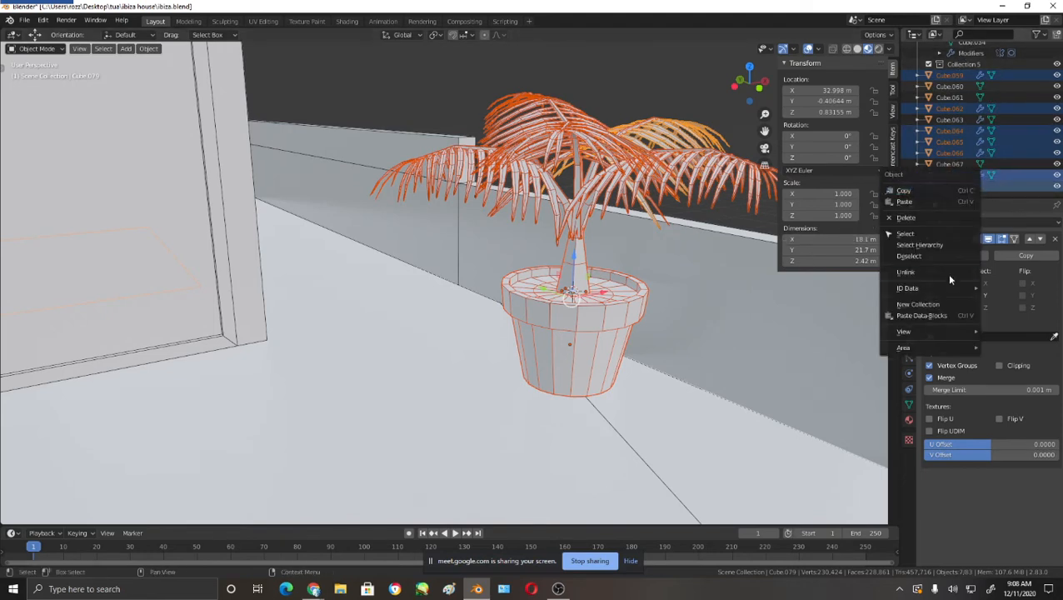
left_click(940, 305)
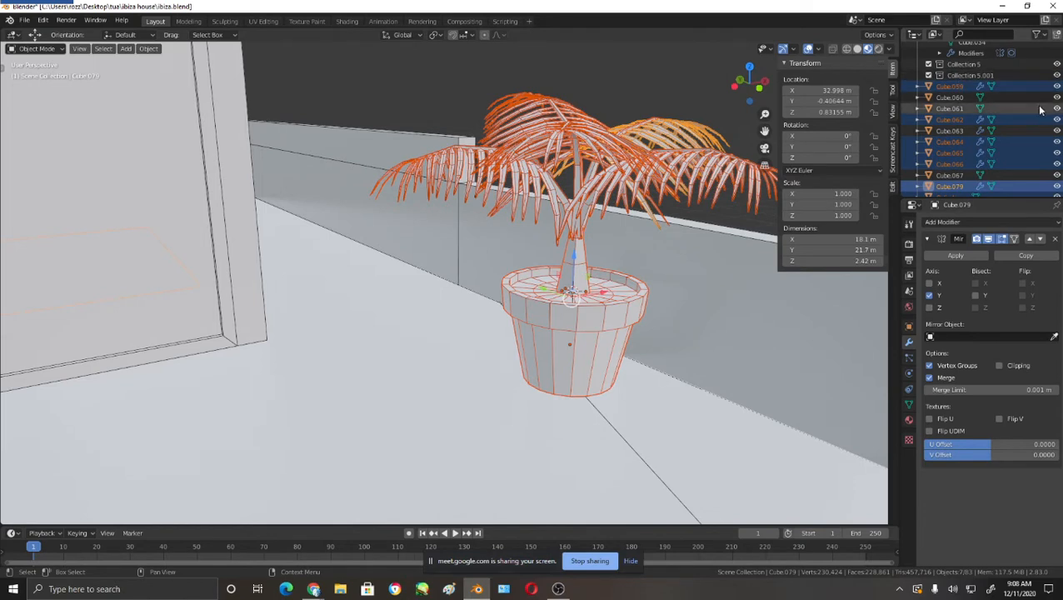
left_click(976, 76)
double_click(975, 76)
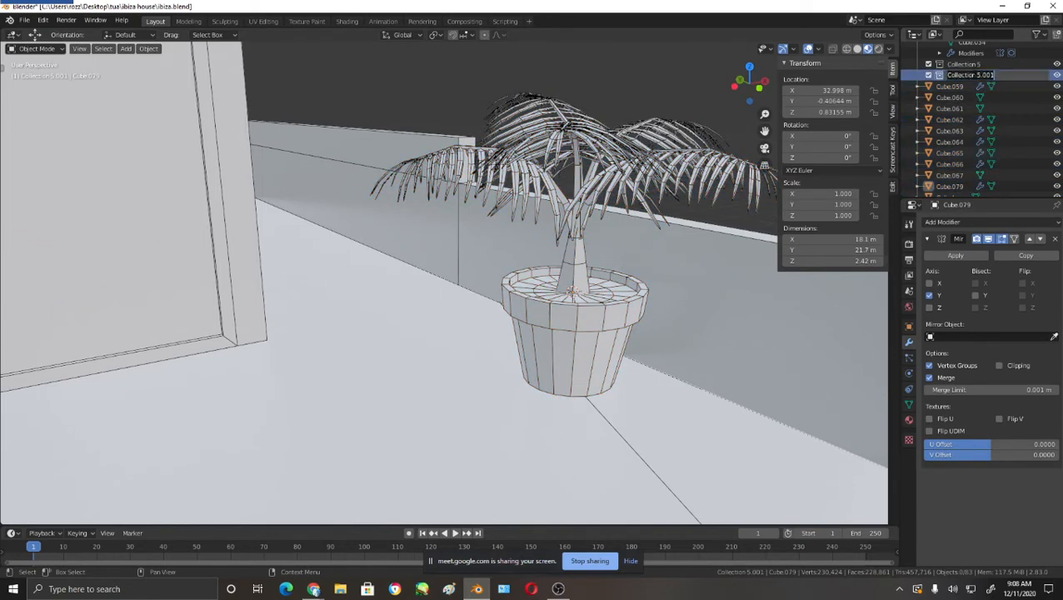
type("PLANT")
key("Return")
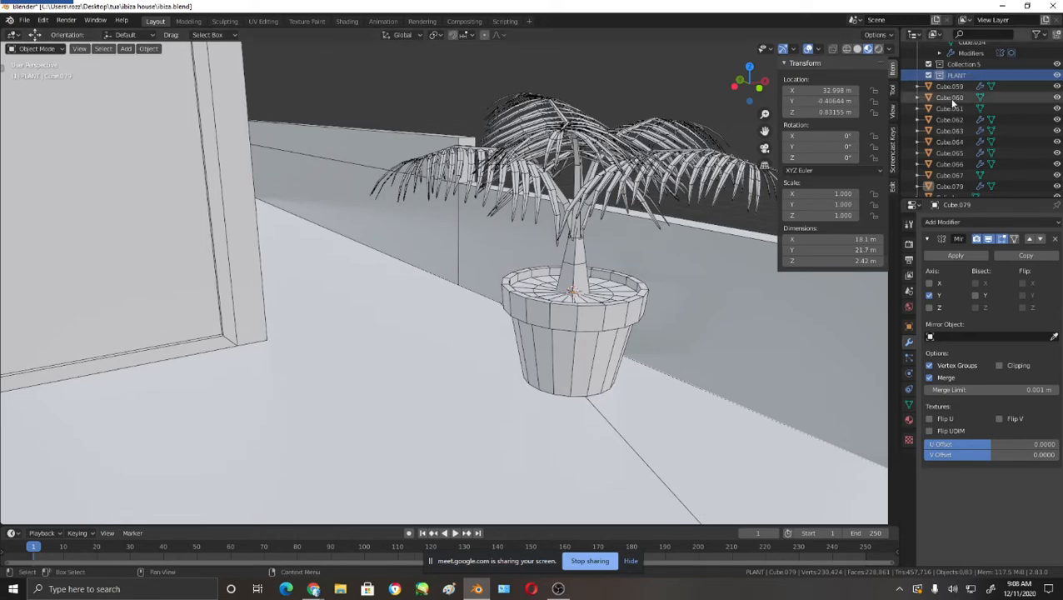
- Enlarge the scene's object list and select every object from Cube.059 through Cylinder
middle_click_drag(623, 198, 674, 165)
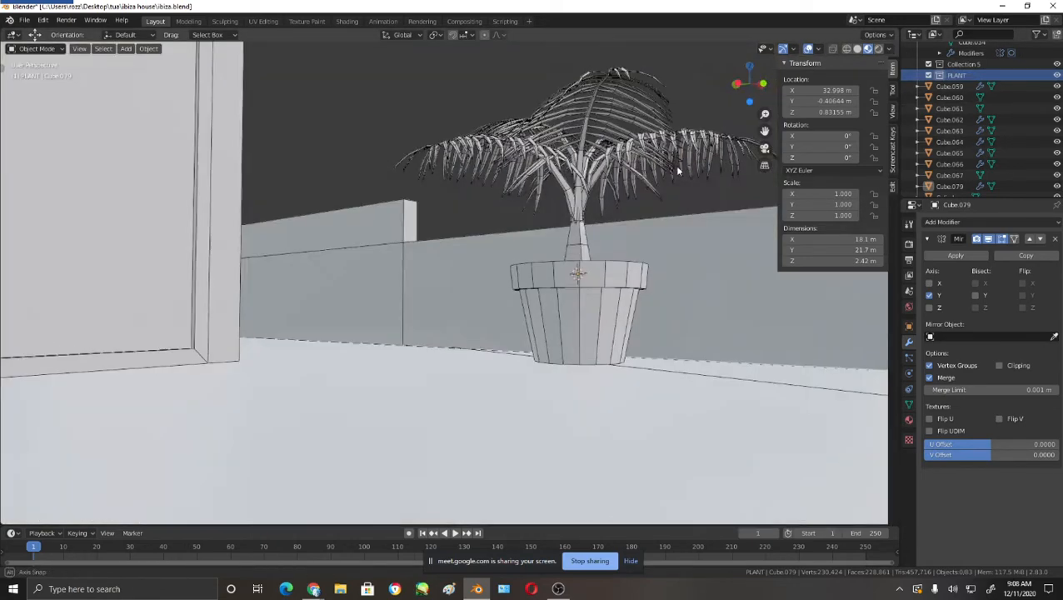
left_click(581, 279)
left_click_drag(1006, 200, 996, 312)
left_click(958, 186, "shift")
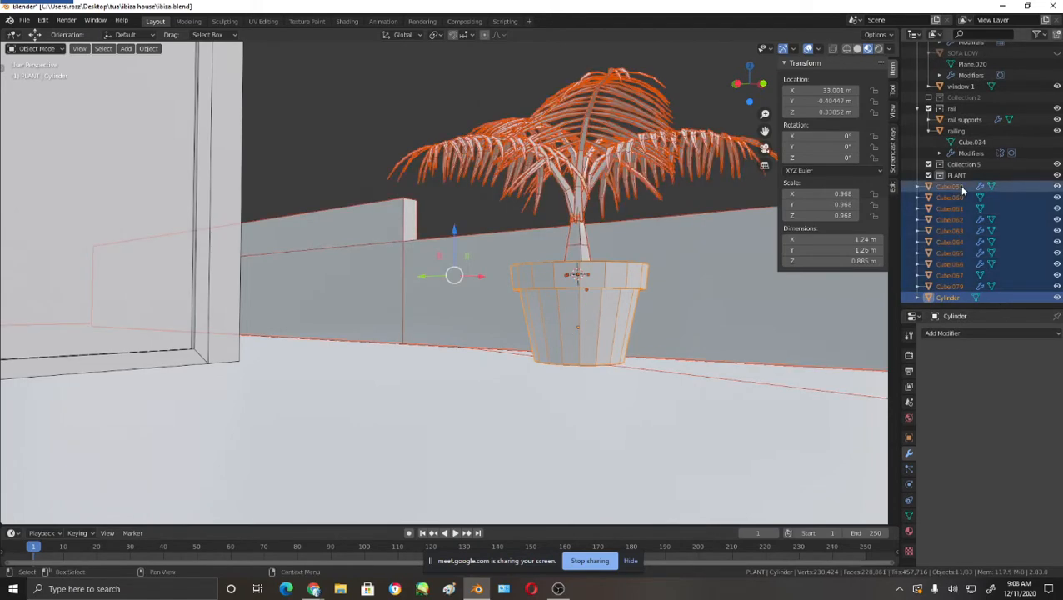
- Try to exclude the boundary walls and the pool ground from the multi-object selection in the viewport
left_click(721, 251, "shift")
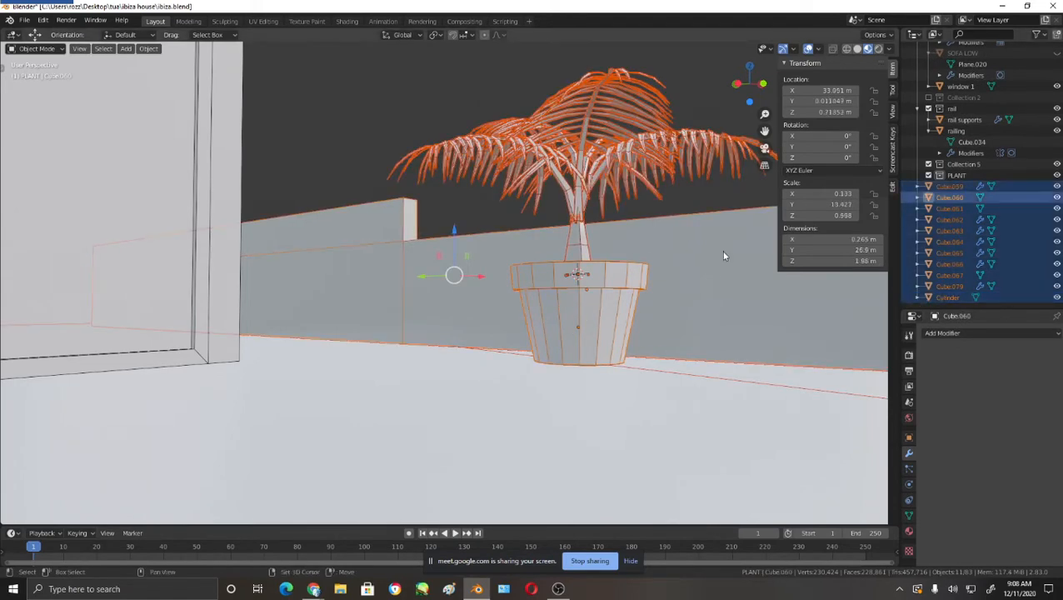
scroll(692, 273, "down", 6)
middle_click_drag(692, 273, 536, 350)
left_click(660, 293, "shift")
left_click(659, 294, "shift")
scroll(657, 289, "down", 3)
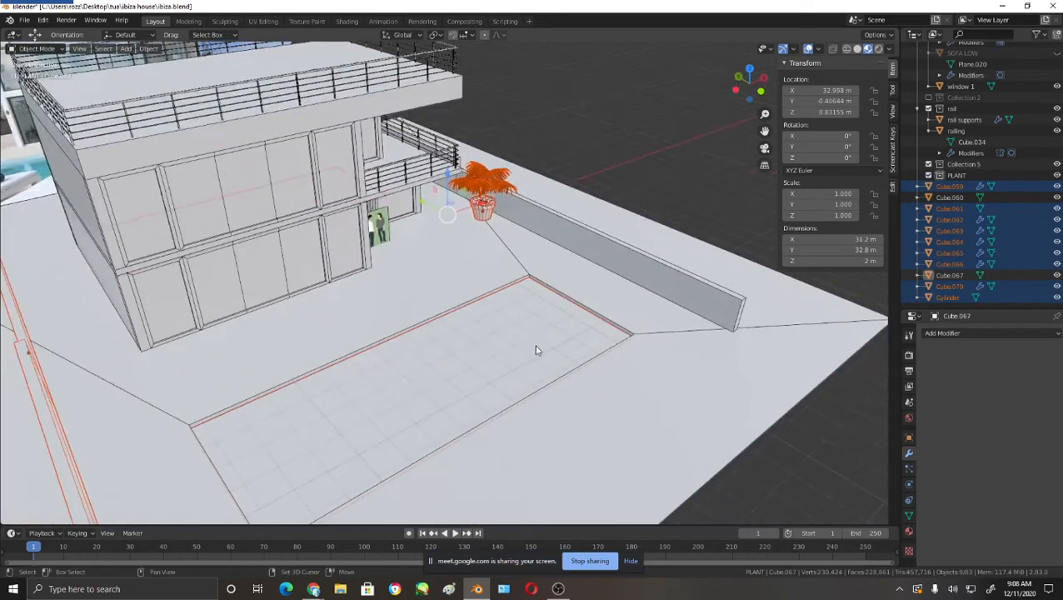
left_click(536, 350, "shift")
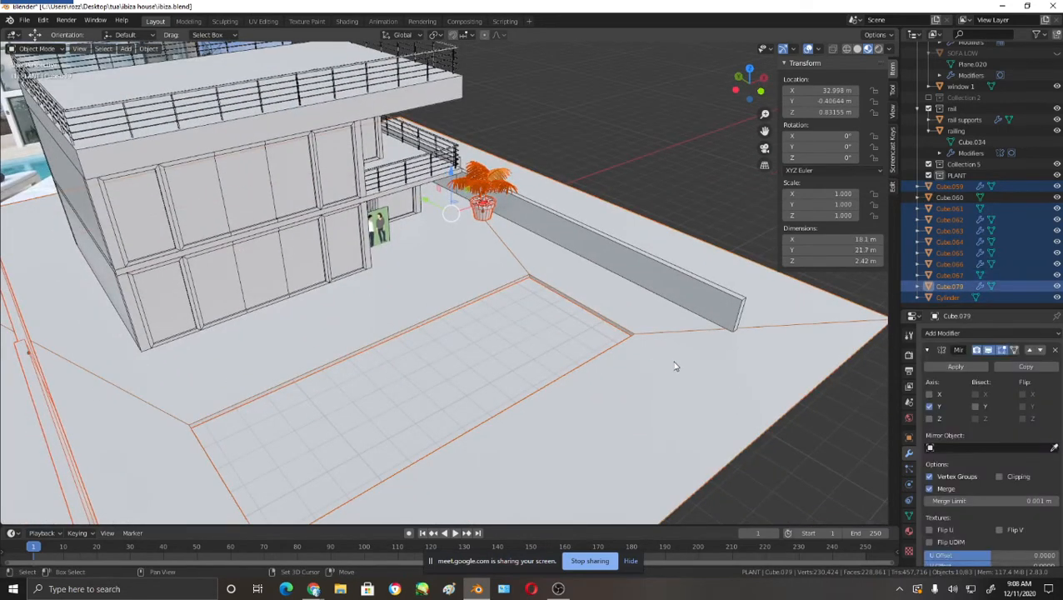
left_click(621, 383, "shift")
left_click(642, 333, "shift")
left_click(52, 411, "shift")
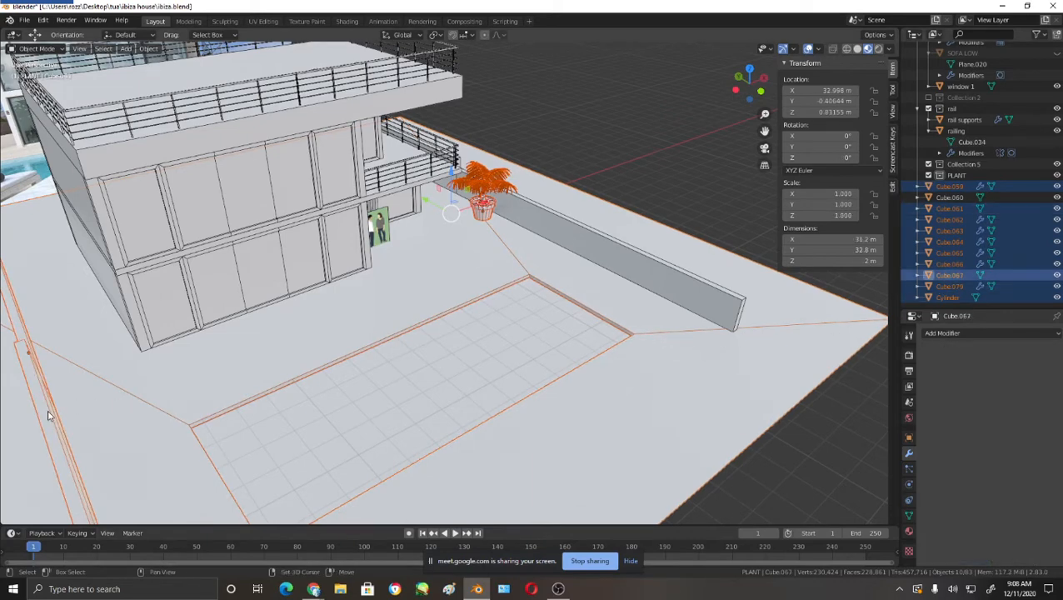
left_click(49, 415, "shift")
scroll(647, 359, "up", 2)
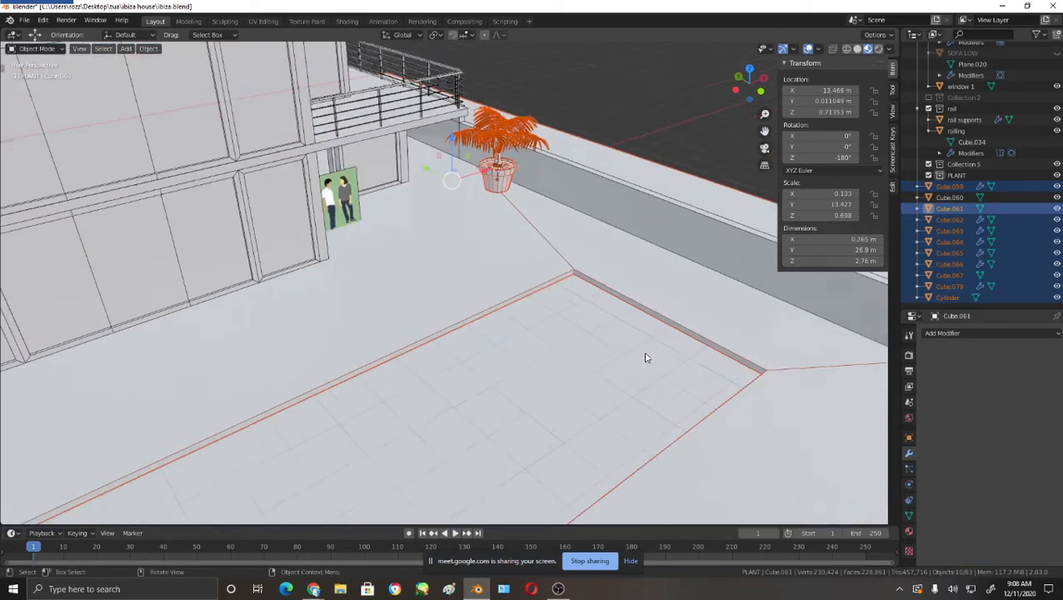
scroll(645, 359, "down", 3)
middle_click_drag(560, 379, 575, 350)
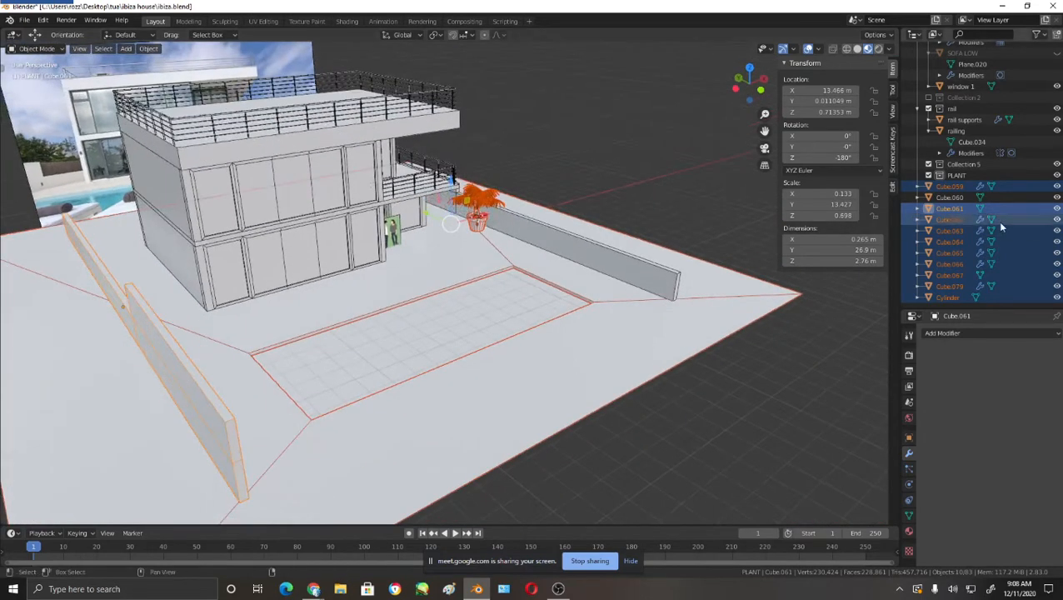
- Try selecting the palm parts by name, starting with Cube.061 alone and the range from Cube.062 to Cube.067
left_click(955, 208)
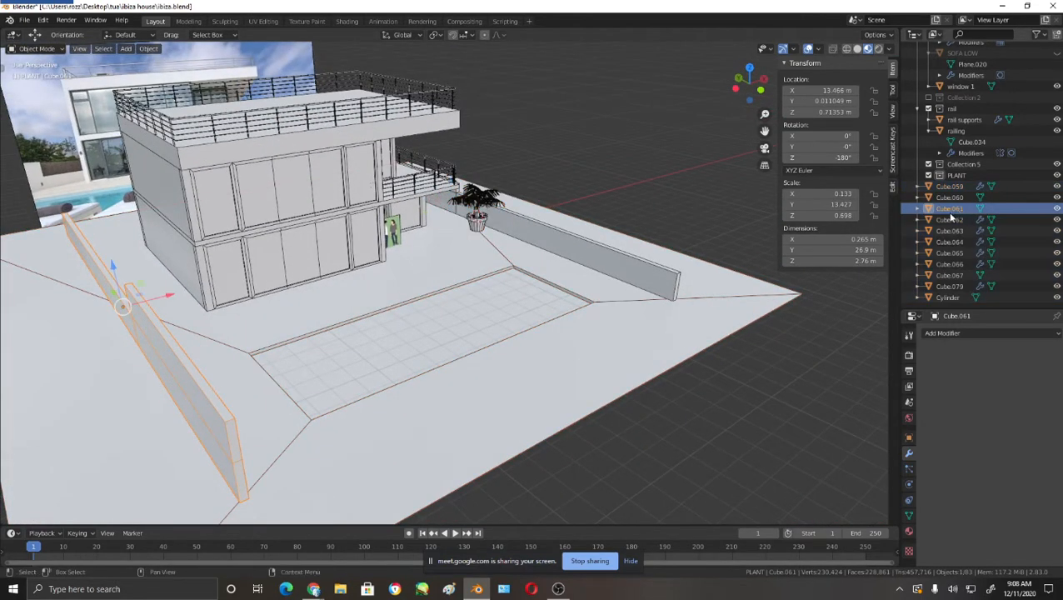
scroll(958, 218, "up", 2)
scroll(959, 257, "down", 2)
left_click(946, 222)
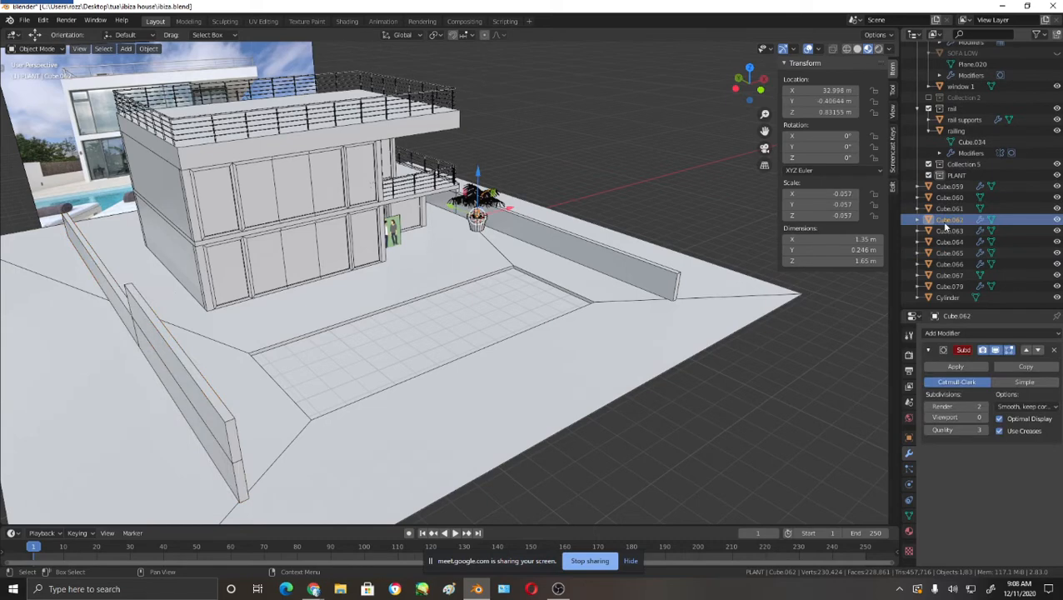
left_click(955, 265, "shift")
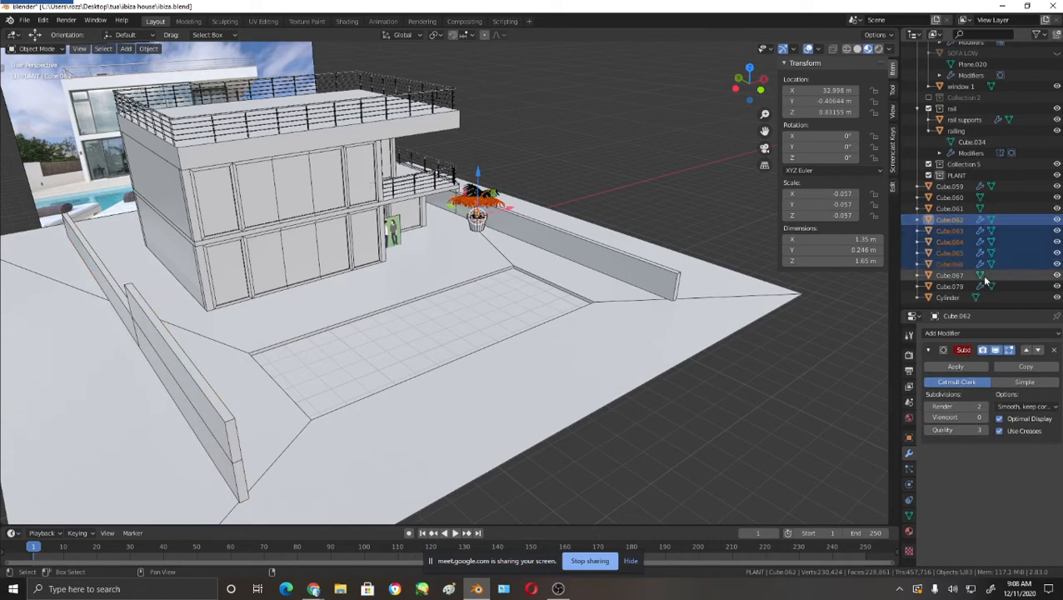
left_click(955, 279, "shift")
scroll(588, 225, "up", 4)
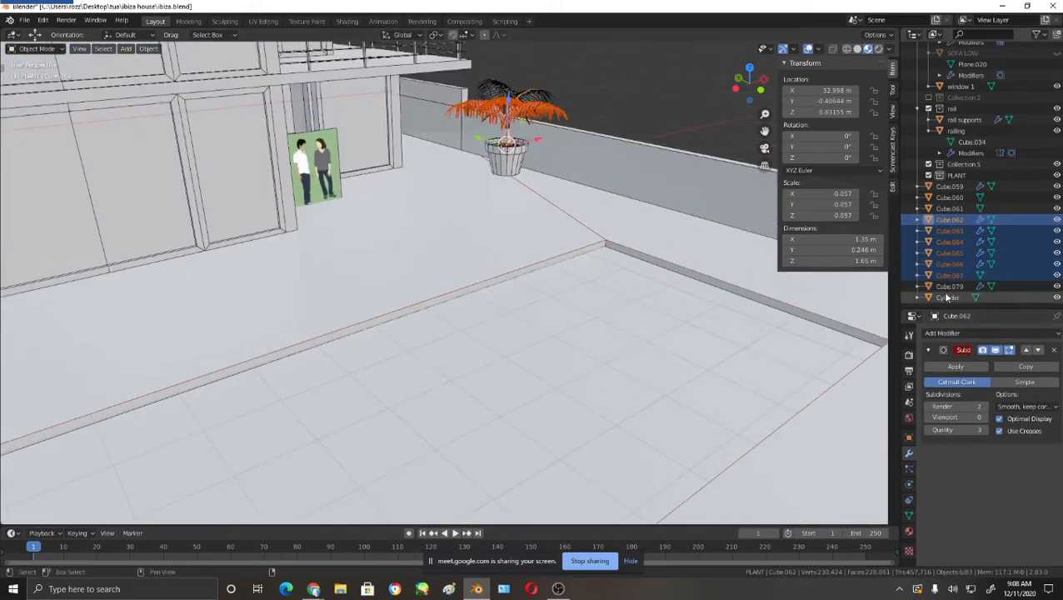
left_click(953, 209, "shift")
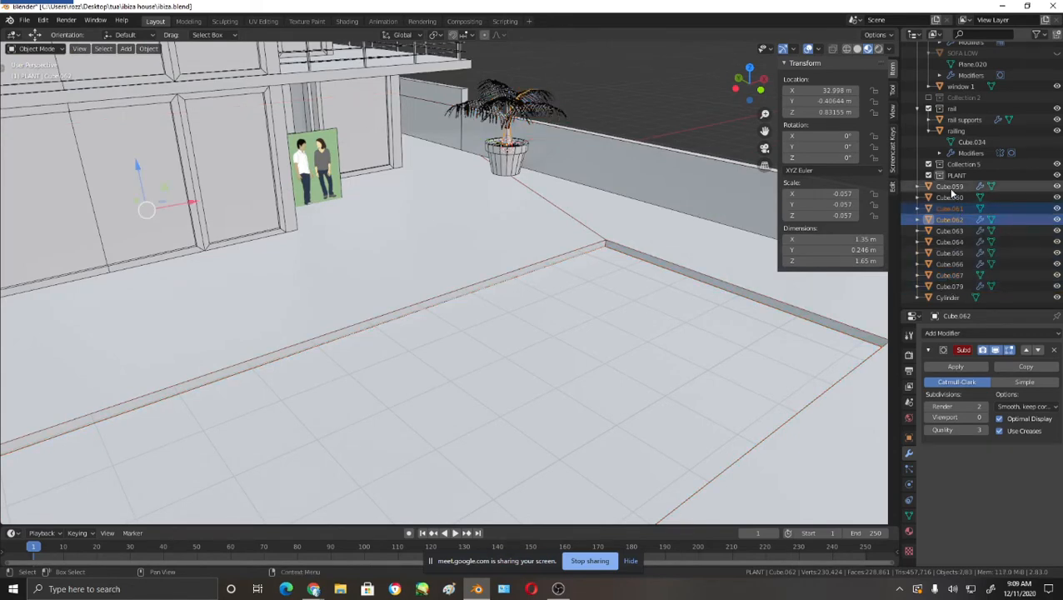
- Reselect the whole run of objects from Cube.059 to Cylinder by name
left_click(948, 187, "shift")
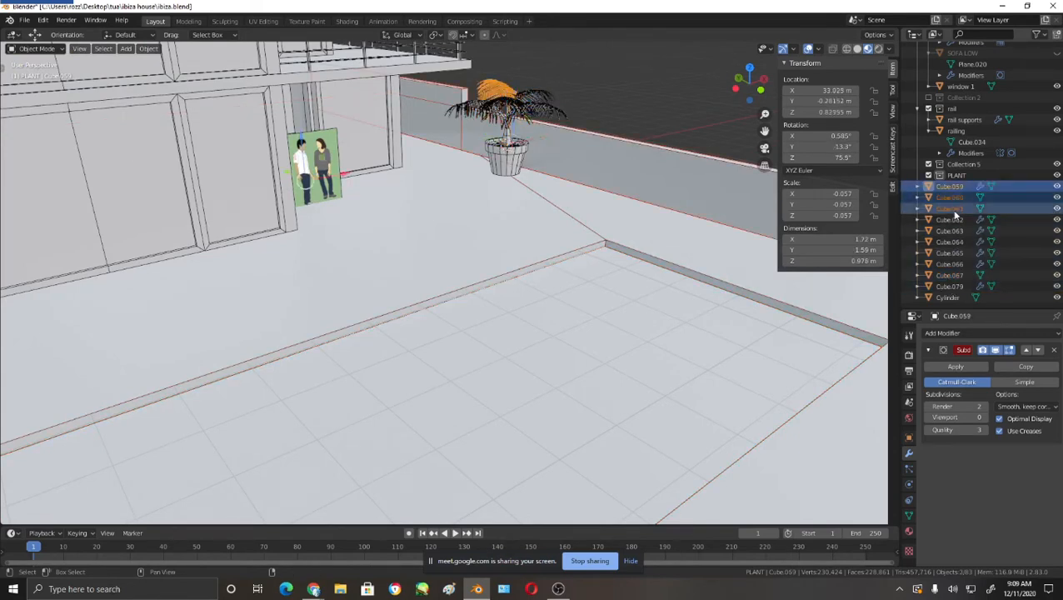
left_click(951, 209, "shift")
left_click(956, 287, "shift")
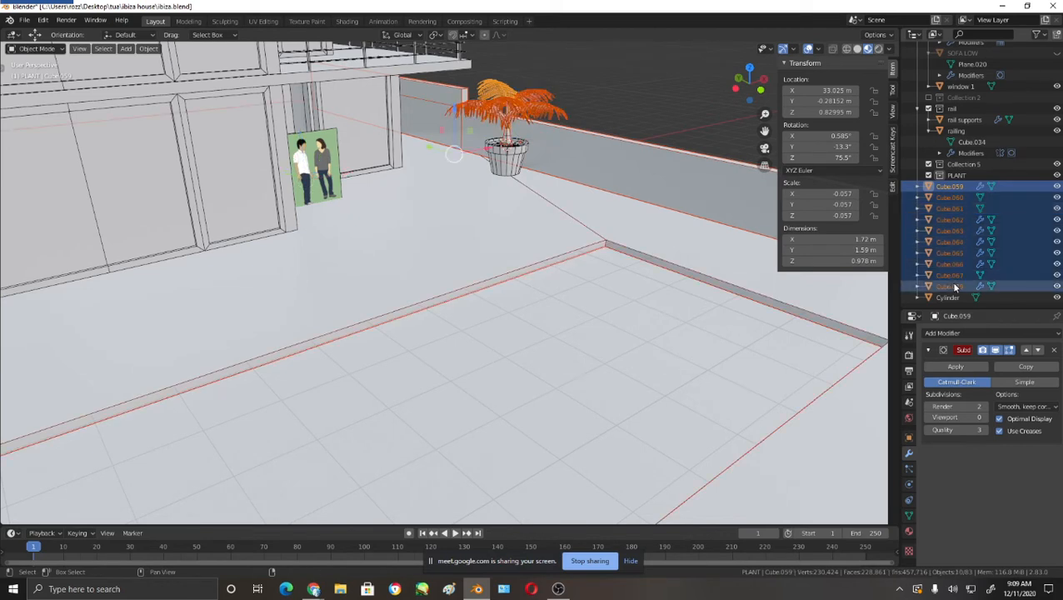
left_click(955, 297, "shift")
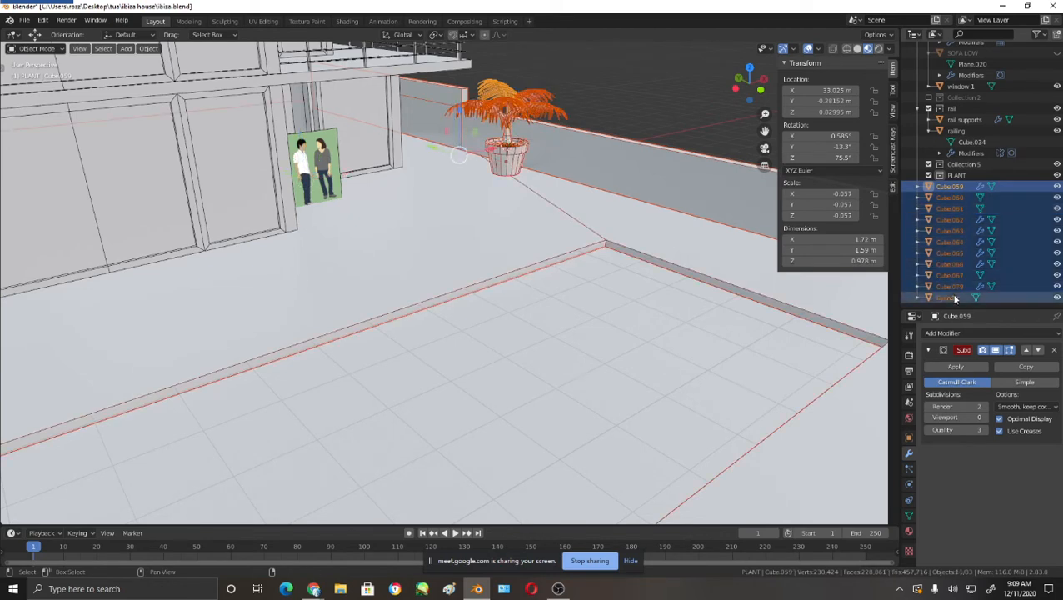
scroll(626, 218, "down", 3)
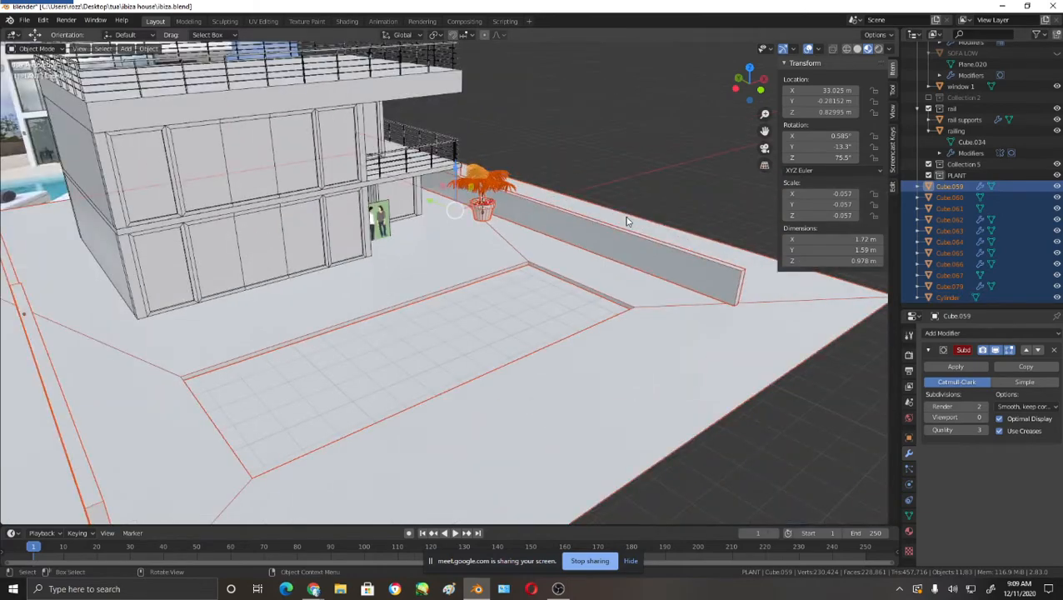
- Move the boundary wall behind the potted palm along the X axis, away from the palm, to about X 24 m
middle_click_drag(705, 293, 560, 289)
scroll(664, 271, "up", 5)
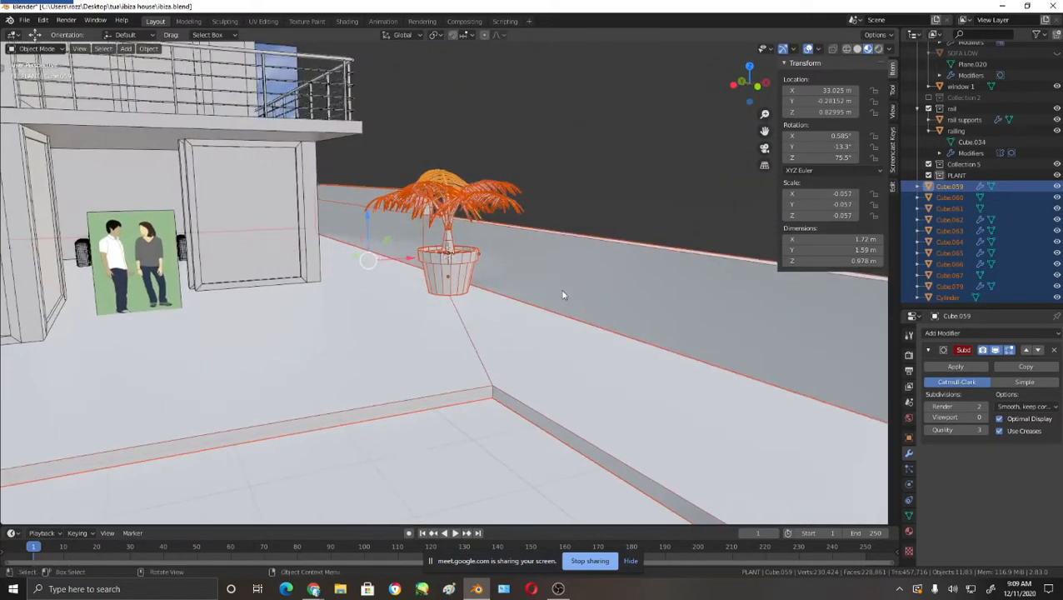
left_click(573, 259)
scroll(572, 263, "down", 3)
scroll(558, 274, "up", 3)
scroll(557, 273, "up", 4)
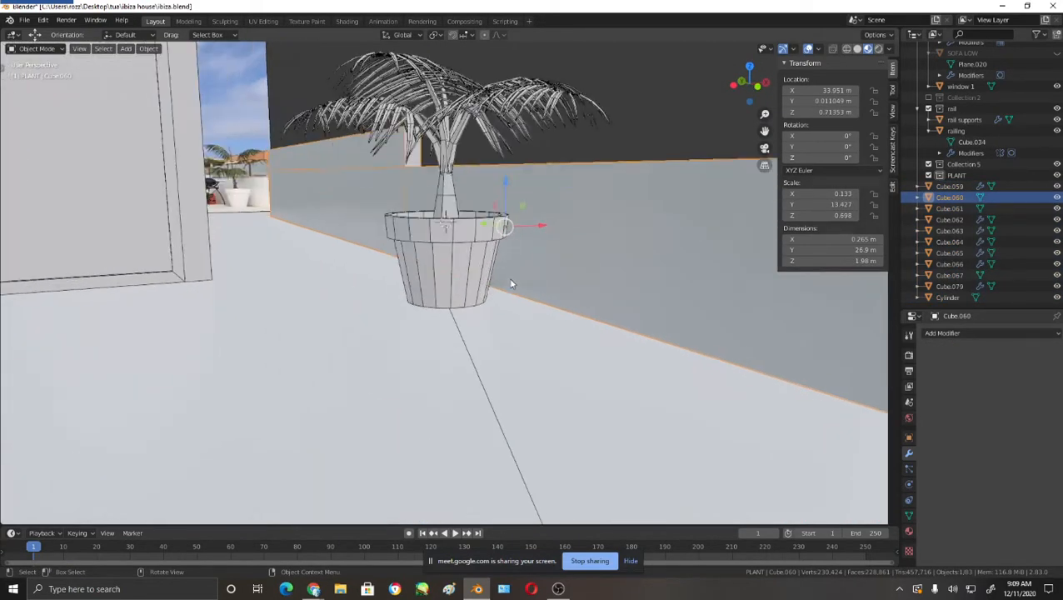
scroll(542, 275, "down", 3)
left_click_drag(520, 247, 283, 254)
- Move the background reference image along the X axis to about X 19.57 m, clear of the palm
middle_click_drag(283, 254, 417, 185)
left_click(384, 132)
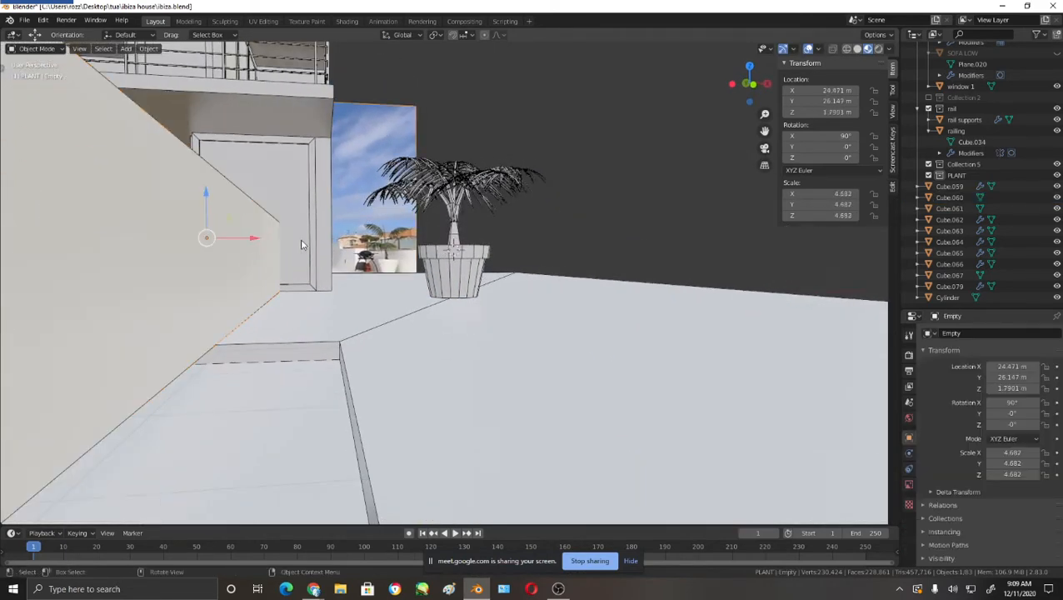
left_click_drag(255, 242, 160, 240)
- Try to box-select the potted palm and toggle the ground out of the selection
left_click_drag(370, 127, 510, 272)
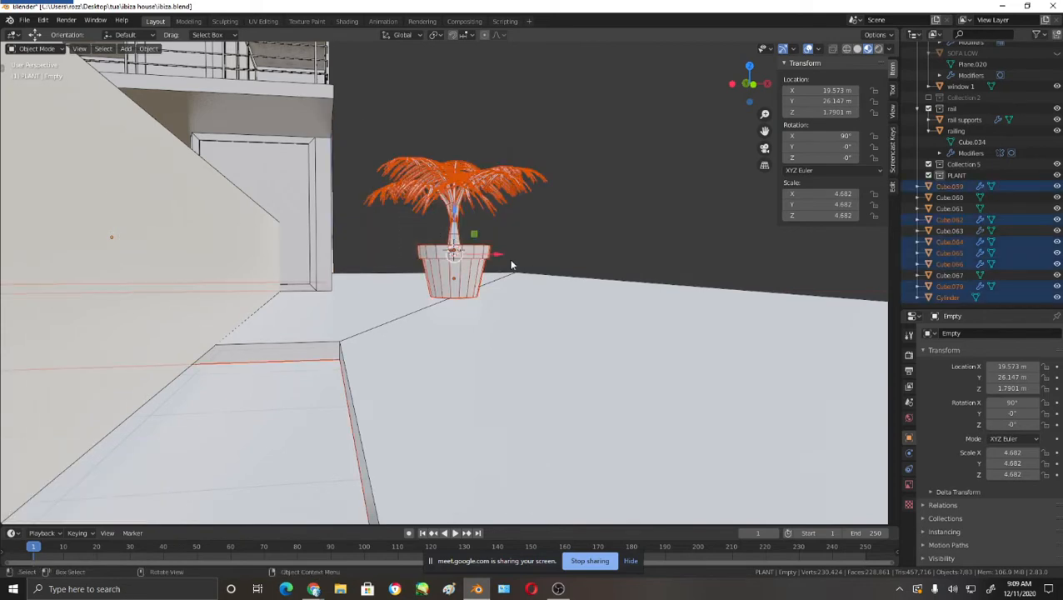
left_click(960, 185)
left_click_drag(360, 127, 509, 262)
left_click(527, 318, "shift")
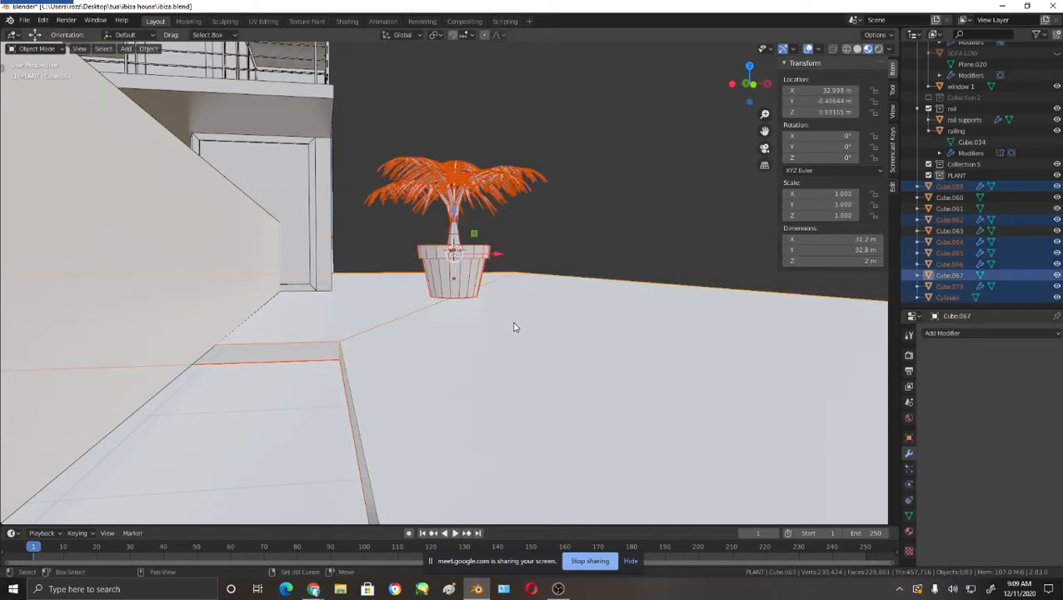
left_click(574, 221)
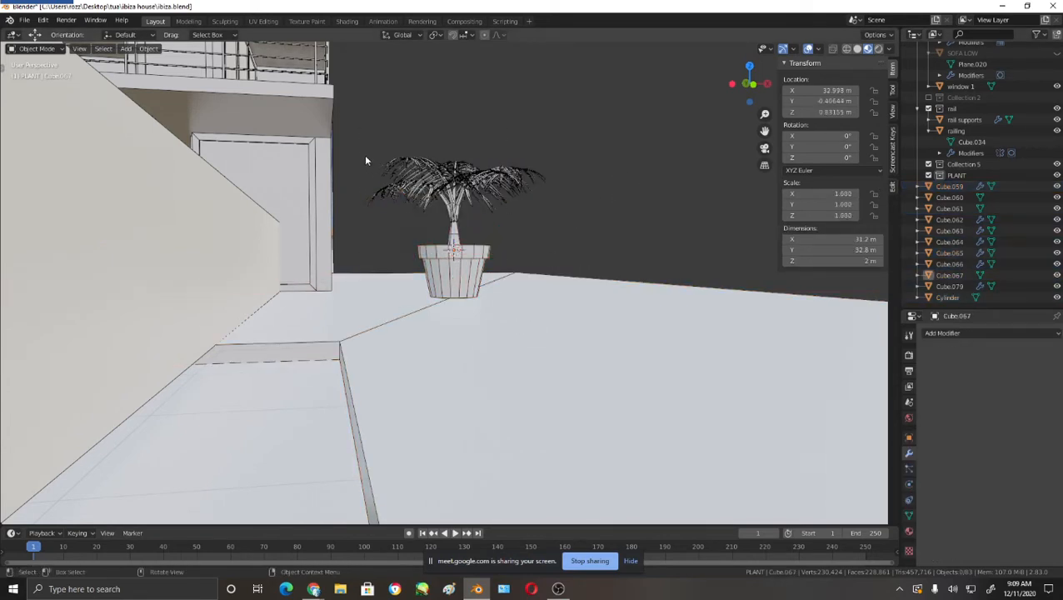
left_click_drag(372, 147, 483, 257)
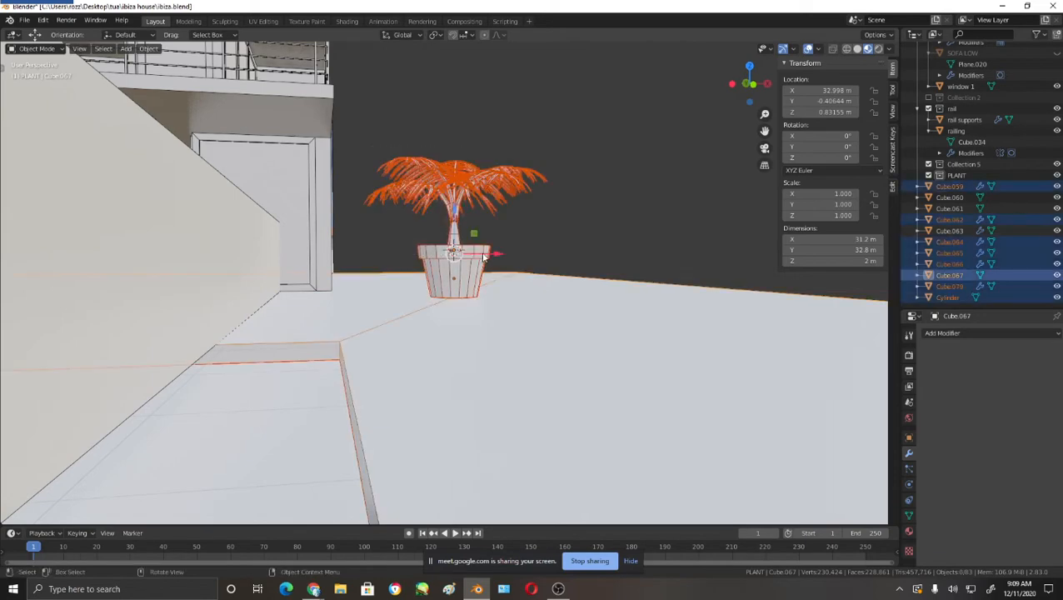
- Try to move the ground Cube.067 down below the palm
left_click(562, 305)
middle_click_drag(545, 278, 472, 181)
left_click_drag(458, 190, 461, 338)
key("ctrl+z")
- Box-select the palm's fronds, trunk and pot and move them into the PLANT collection
middle_click_drag(578, 275, 627, 182)
left_click(621, 183)
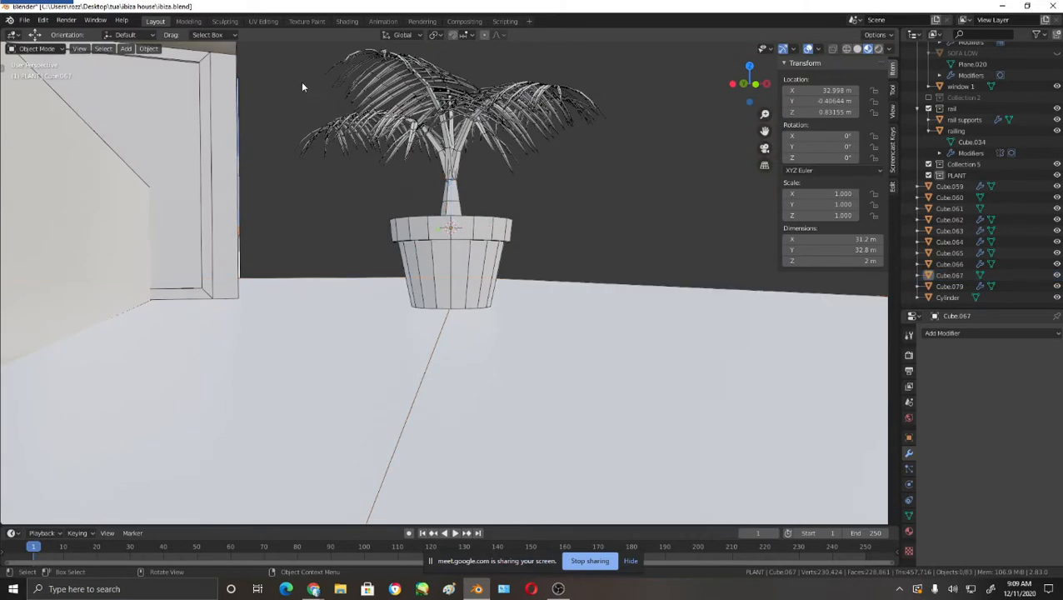
left_click_drag(303, 87, 511, 233)
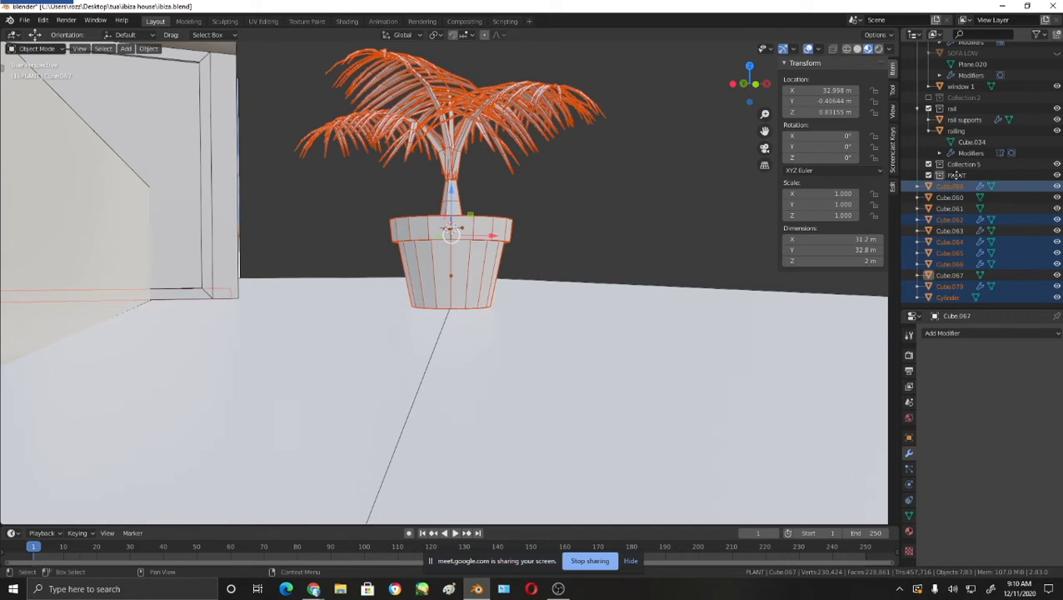
left_click_drag(957, 188, 960, 176)
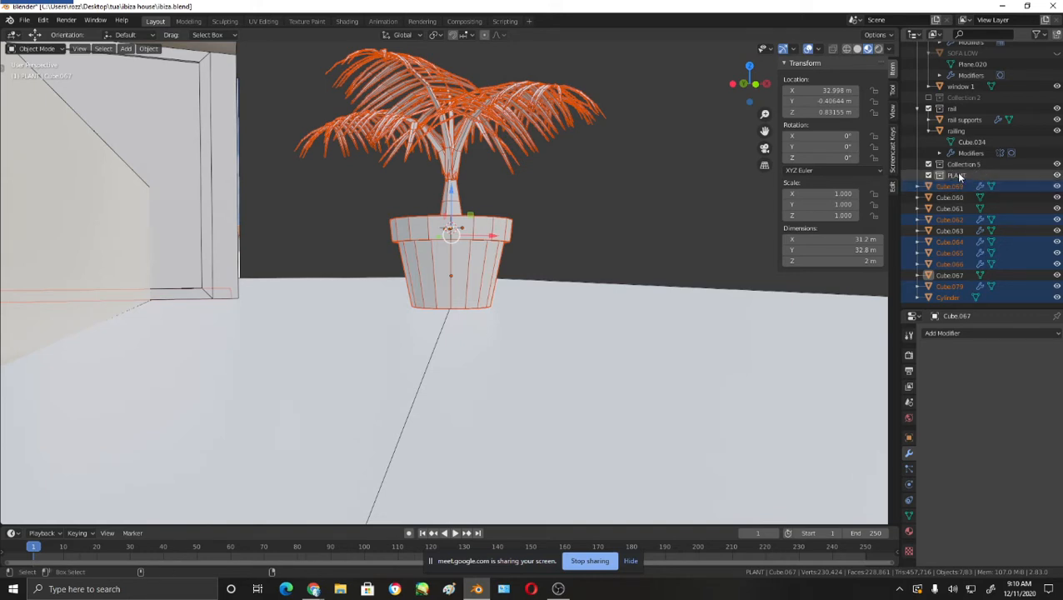
left_click_drag(957, 188, 964, 175)
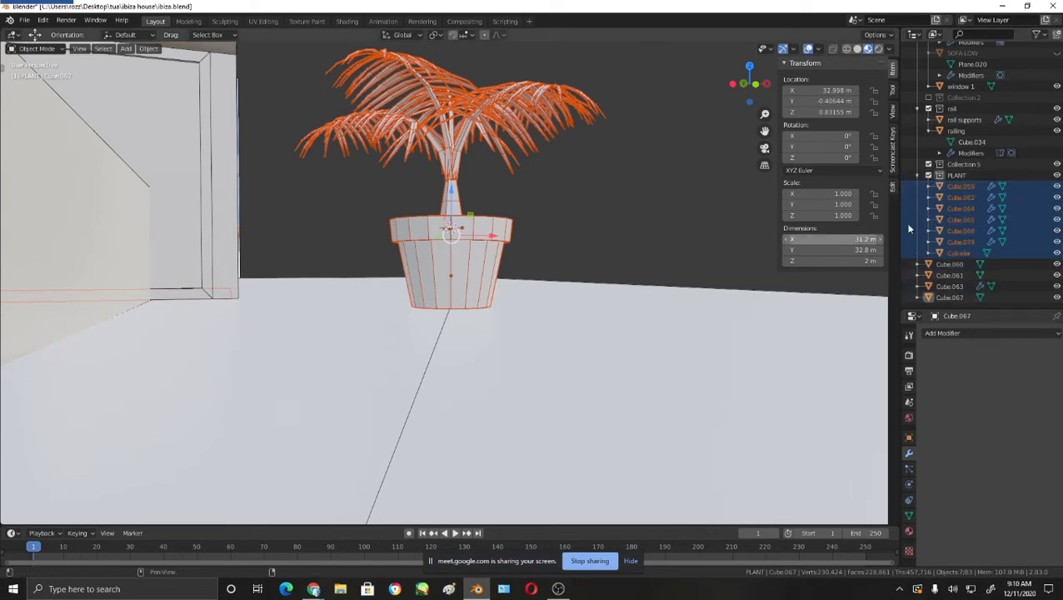
left_click(966, 179)
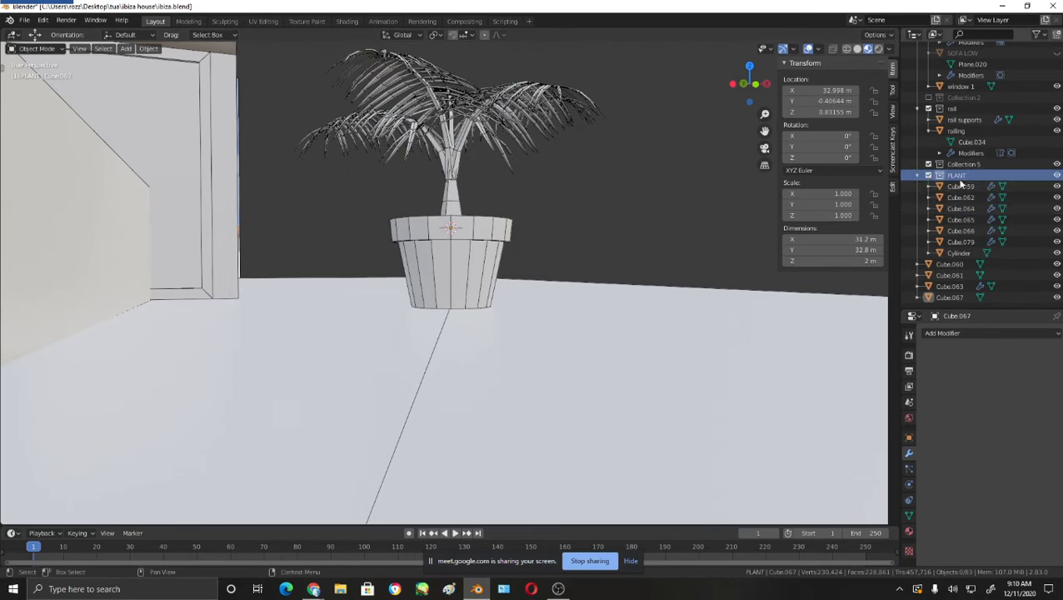
- Move the boundary wall Cube.060 along the X axis to the far side of the palm, at about X 35.01 m
scroll(564, 203, "down", 2)
scroll(563, 202, "down", 3)
left_click(348, 302)
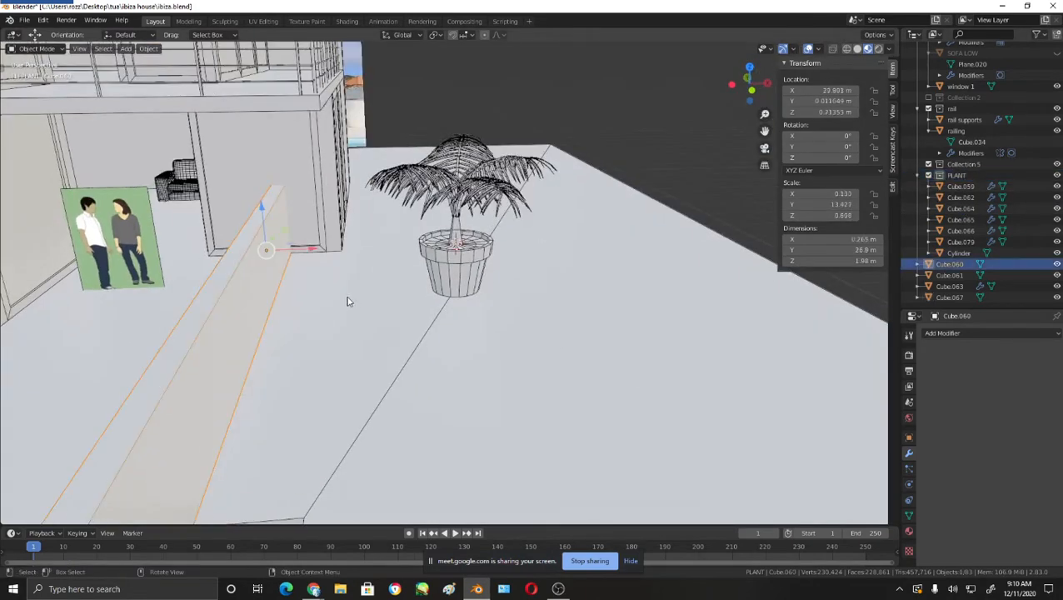
key("g")
key("x")
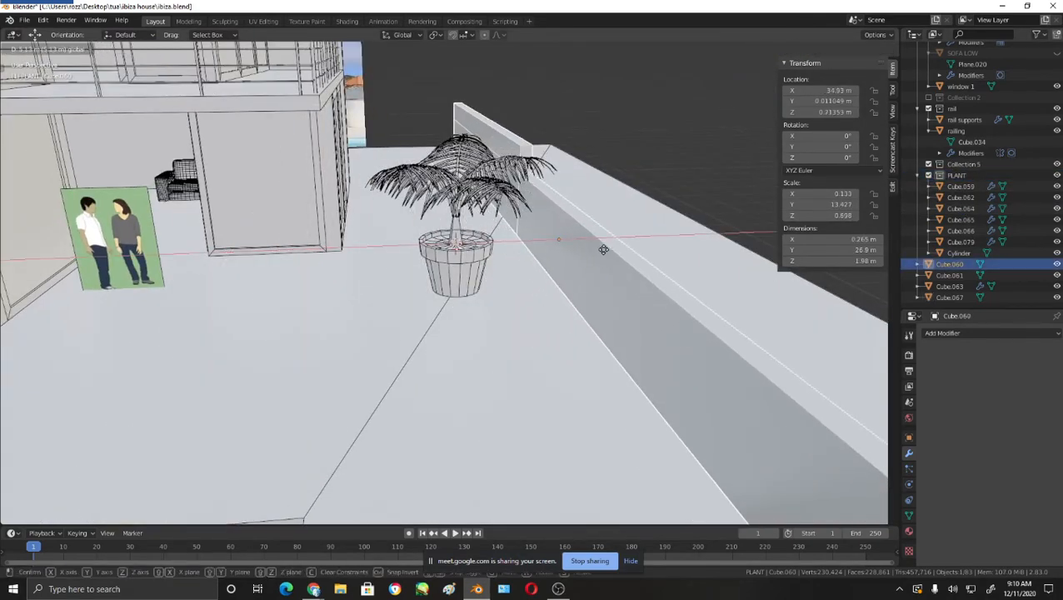
left_click(608, 253)
- Box-select the whole potted palm and exclude the boundary wall from the selection
left_click(958, 175)
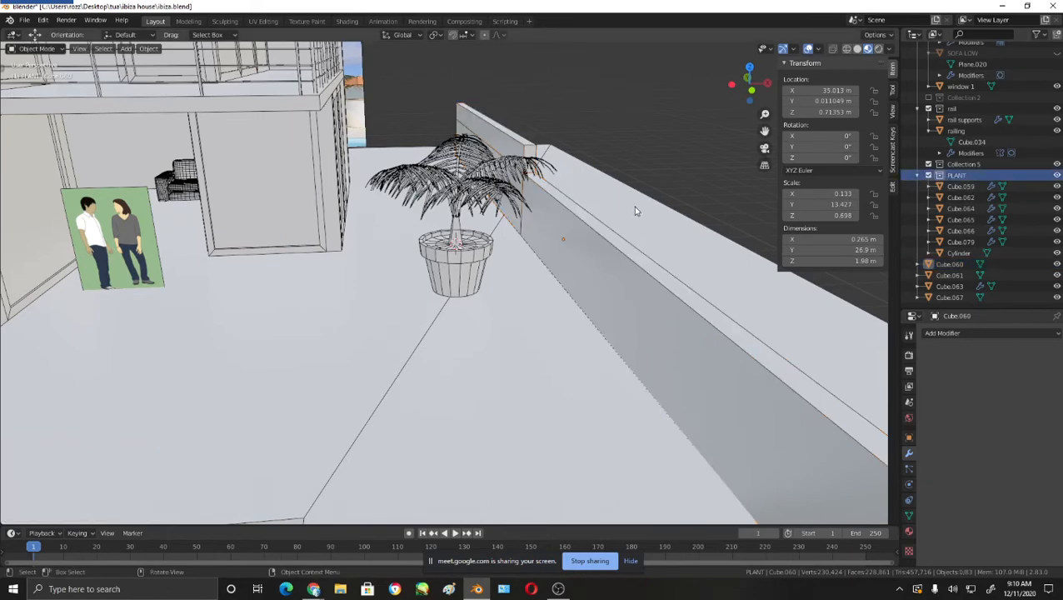
scroll(633, 206, "down", 2)
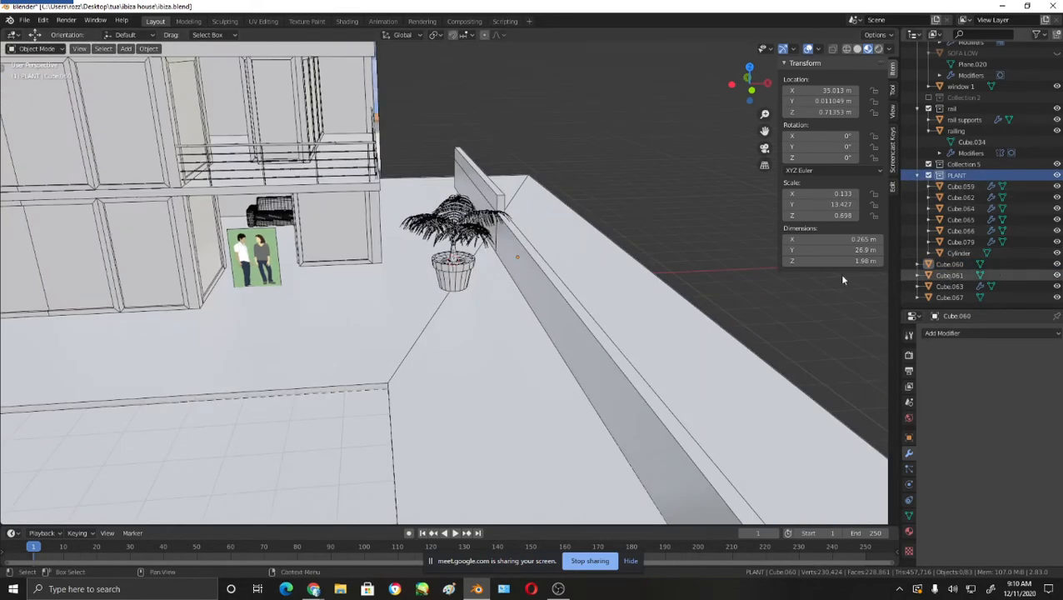
middle_click_drag(609, 236, 514, 228)
left_click_drag(409, 105, 471, 252)
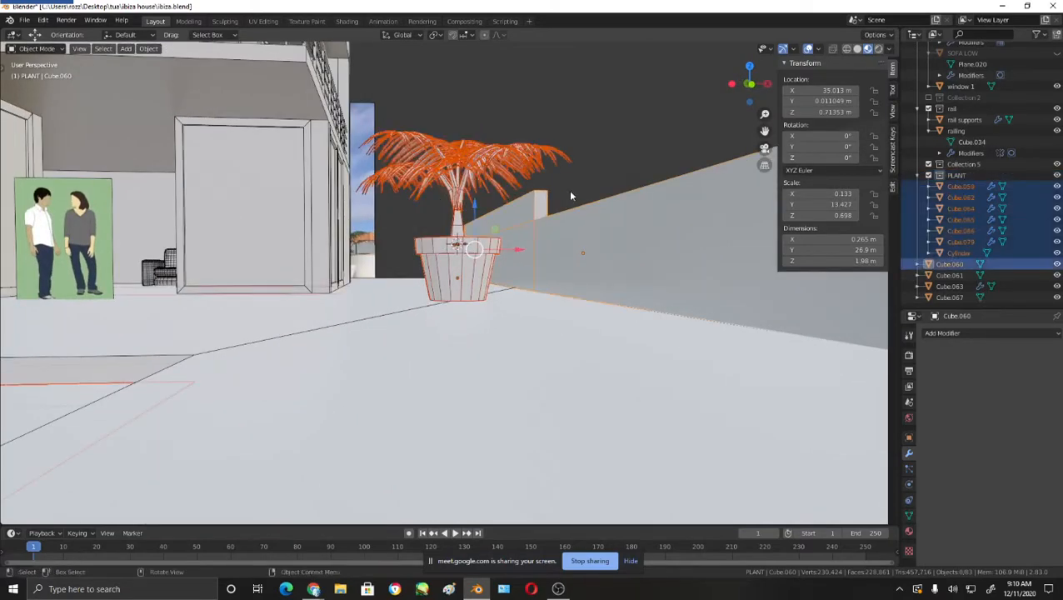
left_click(572, 233, "shift")
middle_click_drag(575, 226, 542, 220)
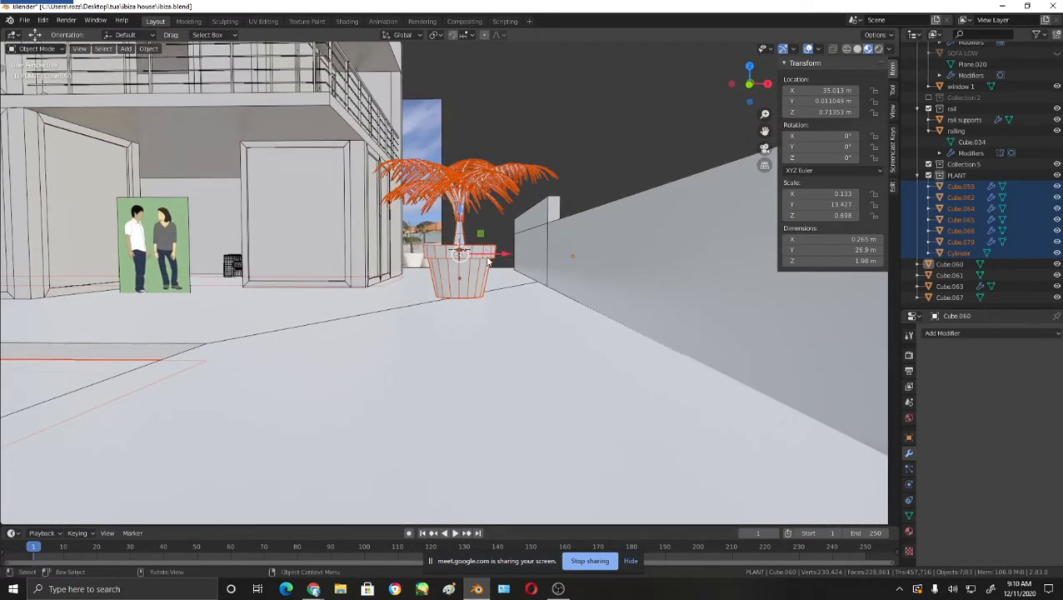
left_click_drag(449, 135, 493, 260)
middle_click_drag(553, 150, 563, 146)
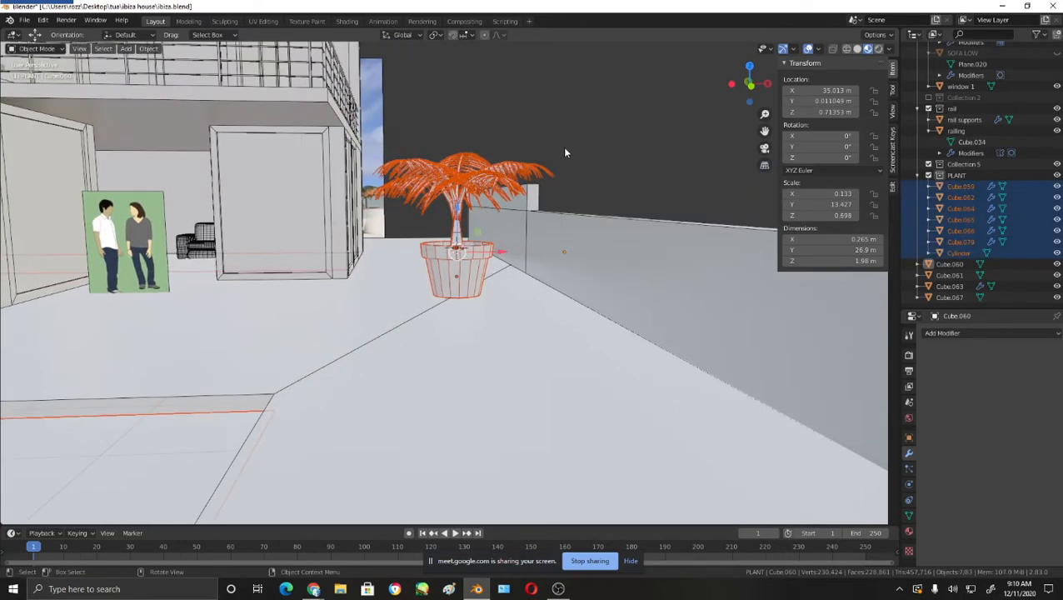
- Reselect only the palm's fronds and trunk and check which geometry around the pool is selected with them
left_click(564, 143)
mouse_move(511, 200)
middle_mouse_down()
mouse_move(502, 193)
mouse_move(515, 189)
mouse_move(507, 198)
middle_mouse_up()
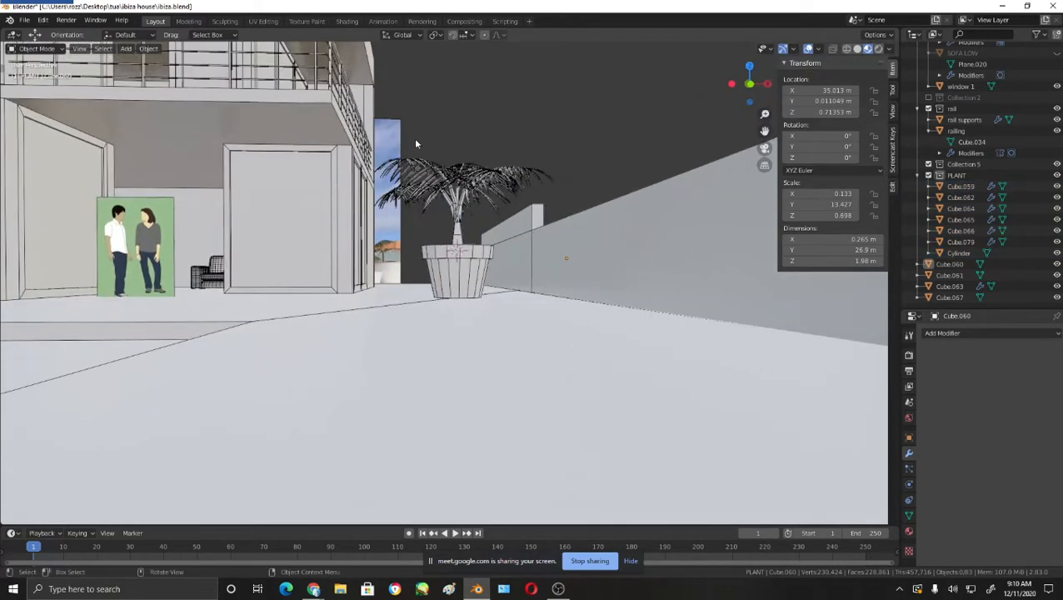
left_click_drag(416, 140, 488, 209)
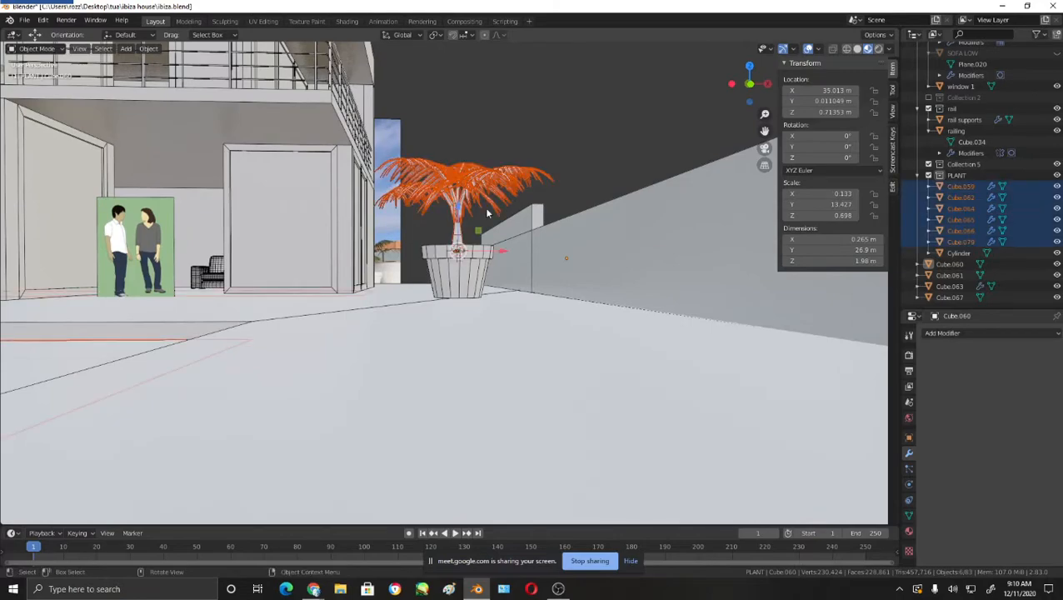
middle_click_drag(488, 213, 311, 242)
middle_click_drag(241, 227, 372, 245)
scroll(347, 243, "down", 4)
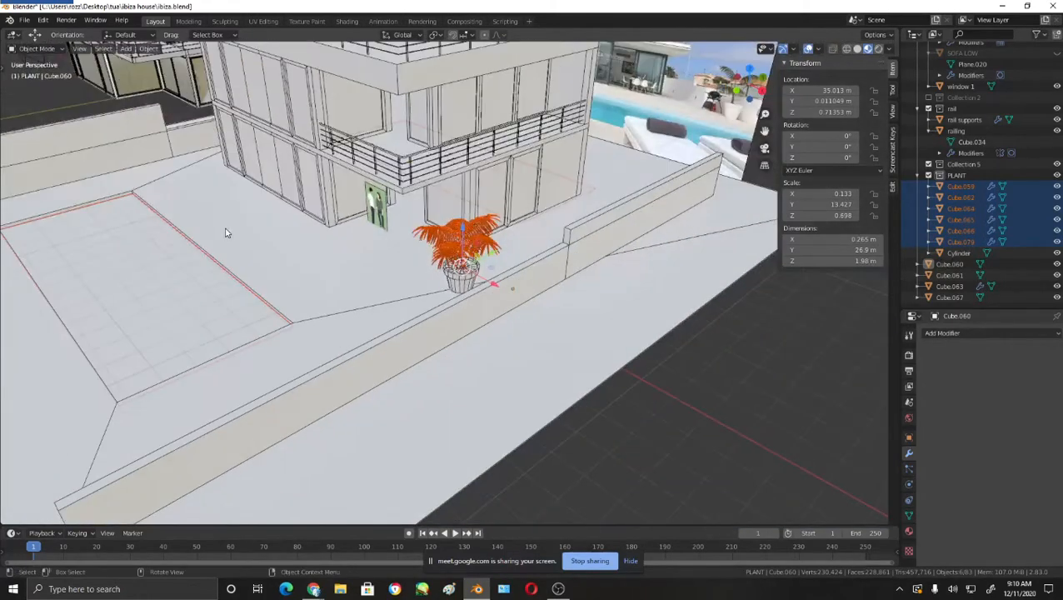
- Select Cube.079, the frond object that includes the pool edge, and remove its Mirror modifier
middle_click_drag(228, 232, 349, 223, "shift")
left_click(304, 269)
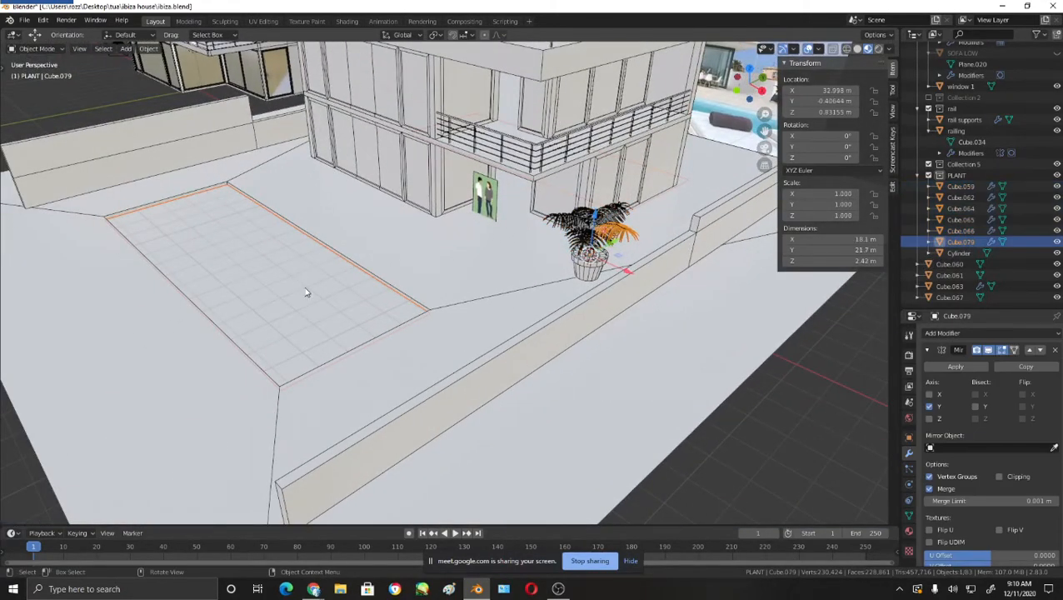
left_click(687, 399)
left_click(370, 301)
left_click(1056, 350)
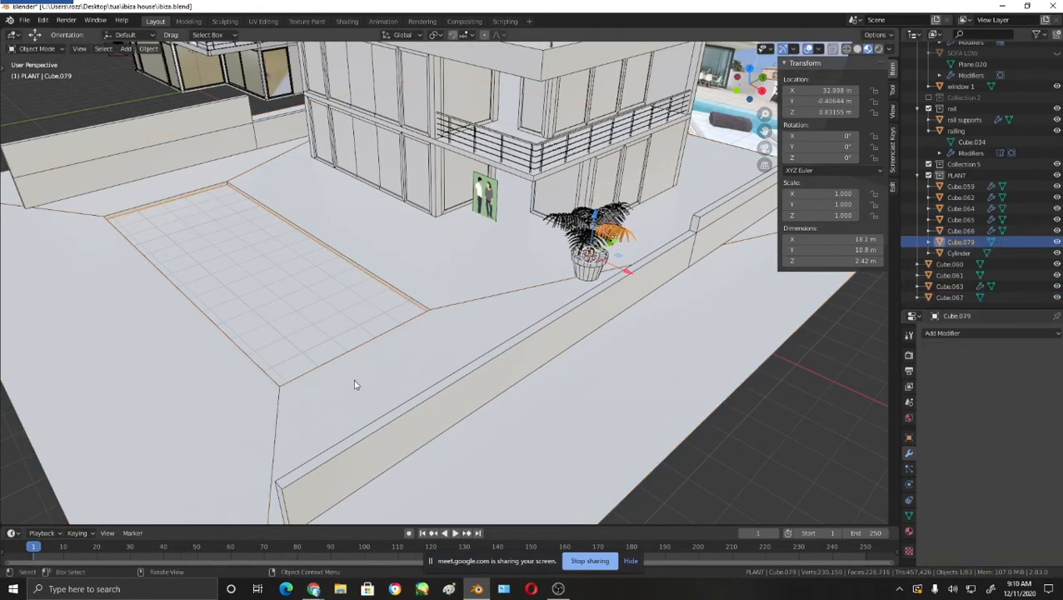
- Separate the linked pool edge geometry from the frond Cube.079 into its own object in Edit Mode
middle_click_drag(591, 369, 528, 277)
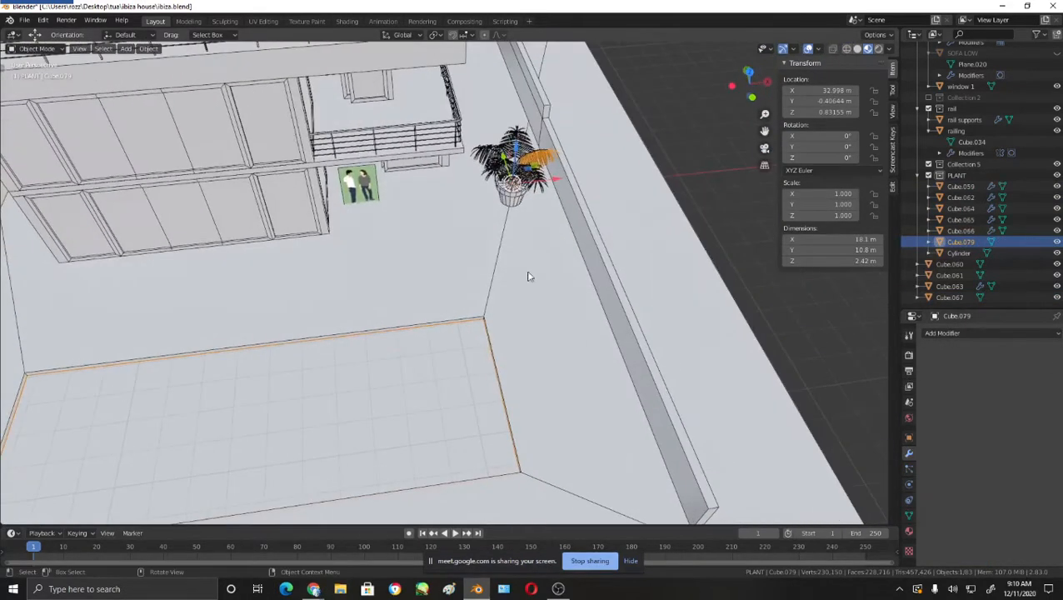
key("Tab")
left_click(483, 319)
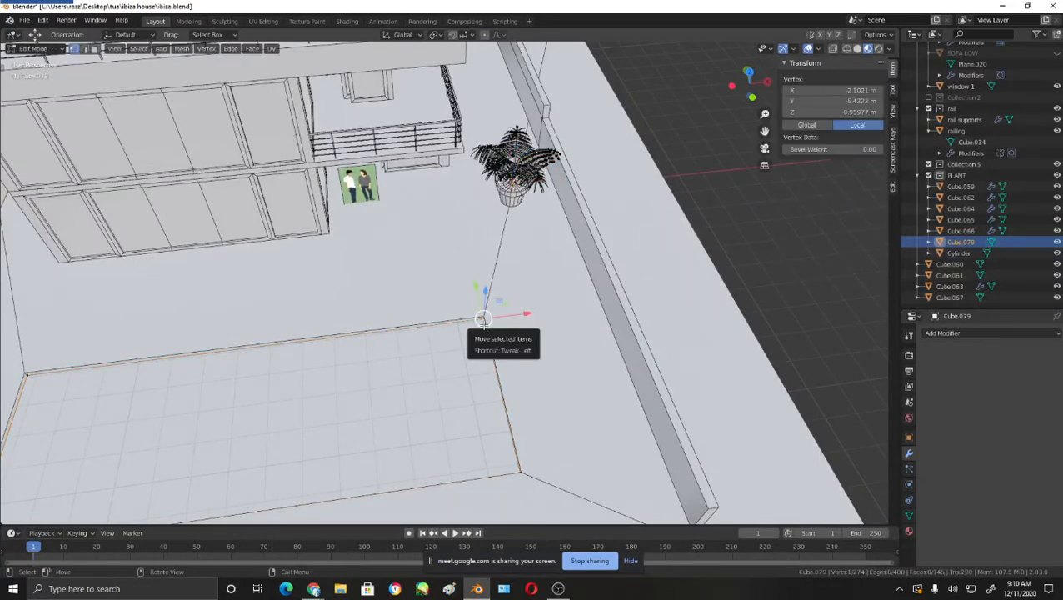
key("l")
key("p")
left_click(487, 328)
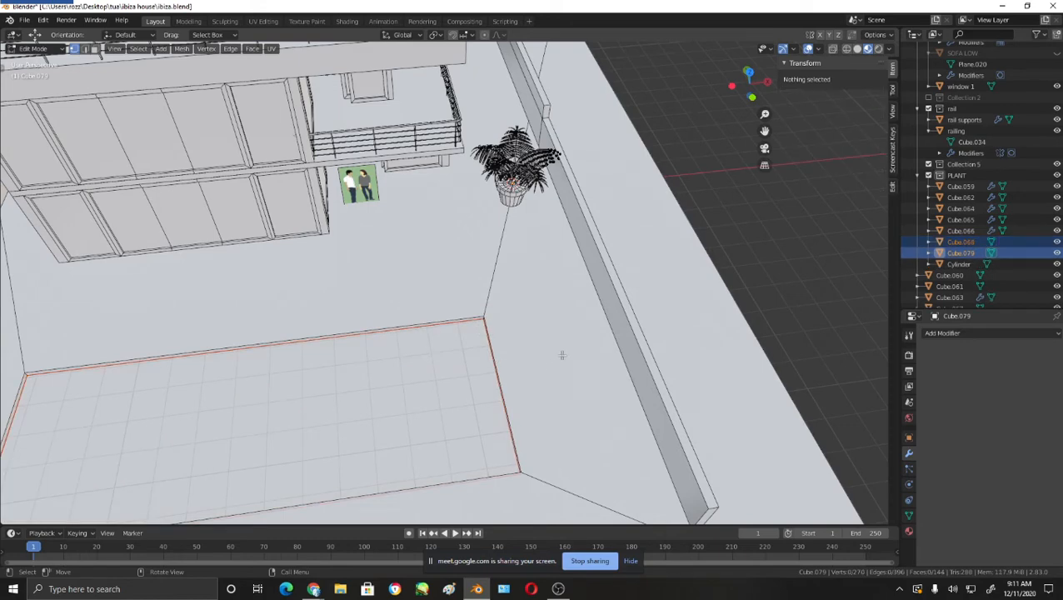
middle_click_drag(560, 355, 613, 330)
key("Tab")
- Add a Mirror modifier on the Y axis only to the half frond Cube.079 and apply it
scroll(570, 269, "up", 2)
key("KP_Decimal")
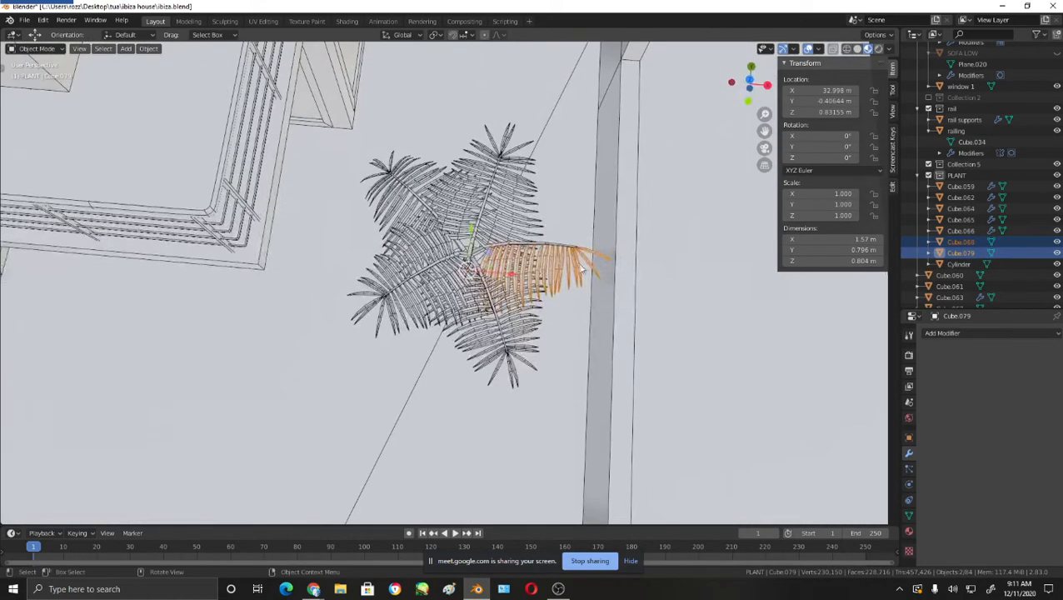
left_click(949, 335)
left_click(858, 443)
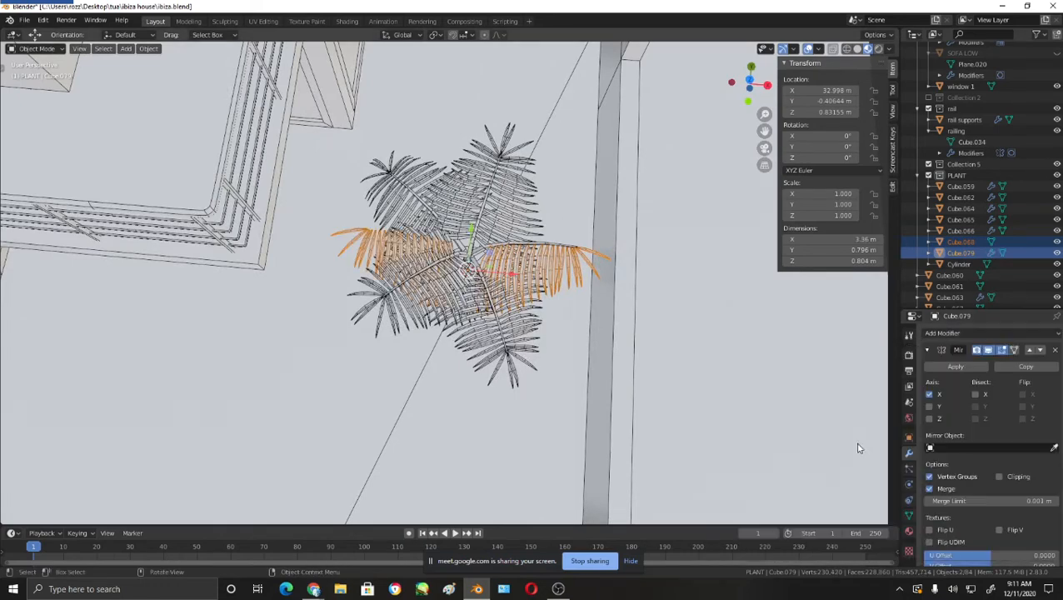
left_click(930, 396)
left_click(931, 407)
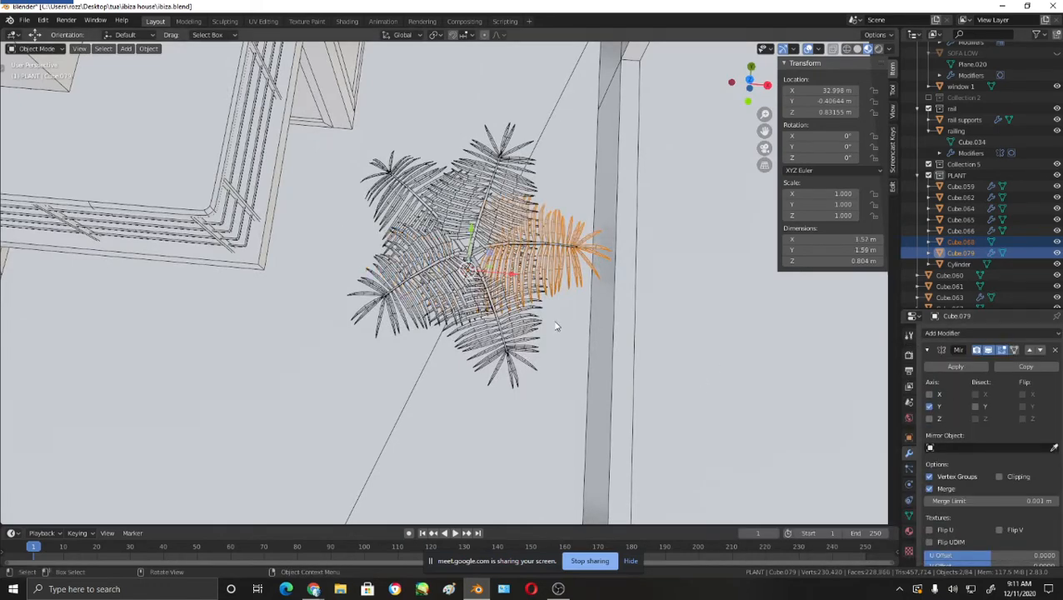
middle_click_drag(501, 356, 577, 231)
left_click(970, 367)
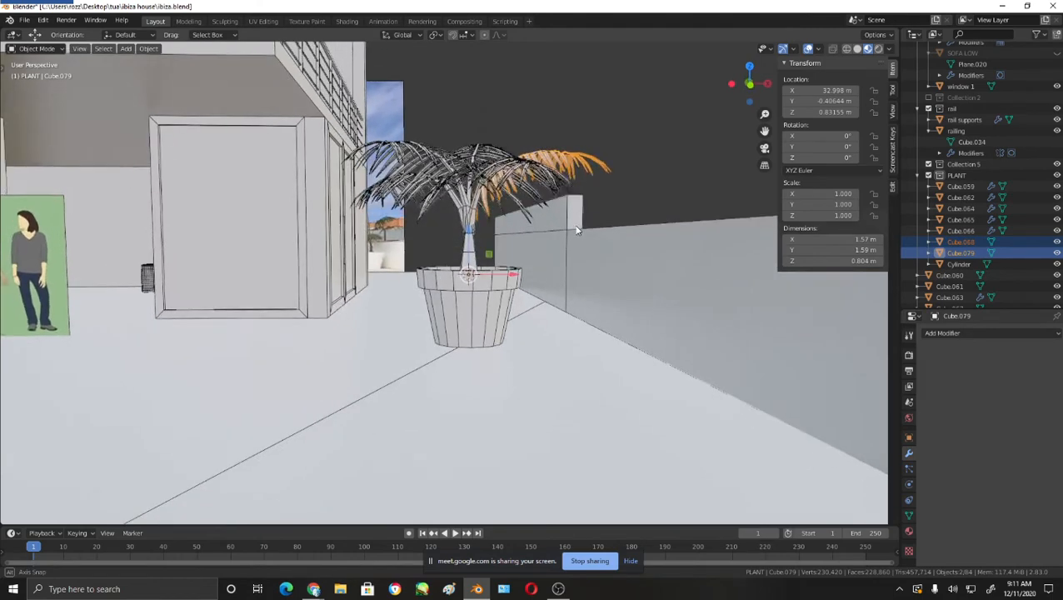
- Select all the fronds and the trunk with the pot as the active object, and parent them to the pot as Object
left_click_drag(420, 107, 492, 233)
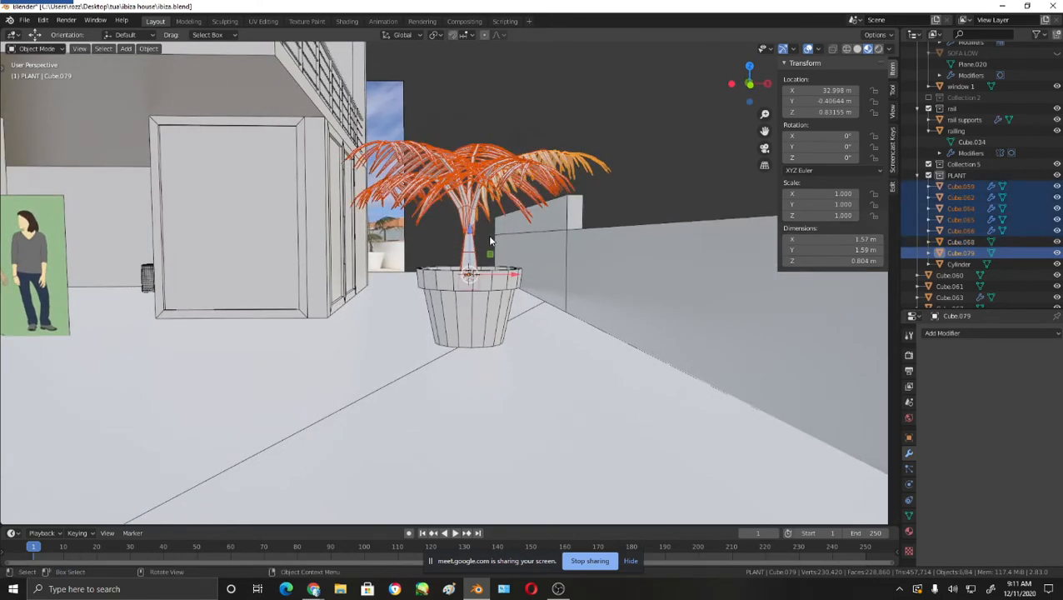
left_click(479, 310, "shift")
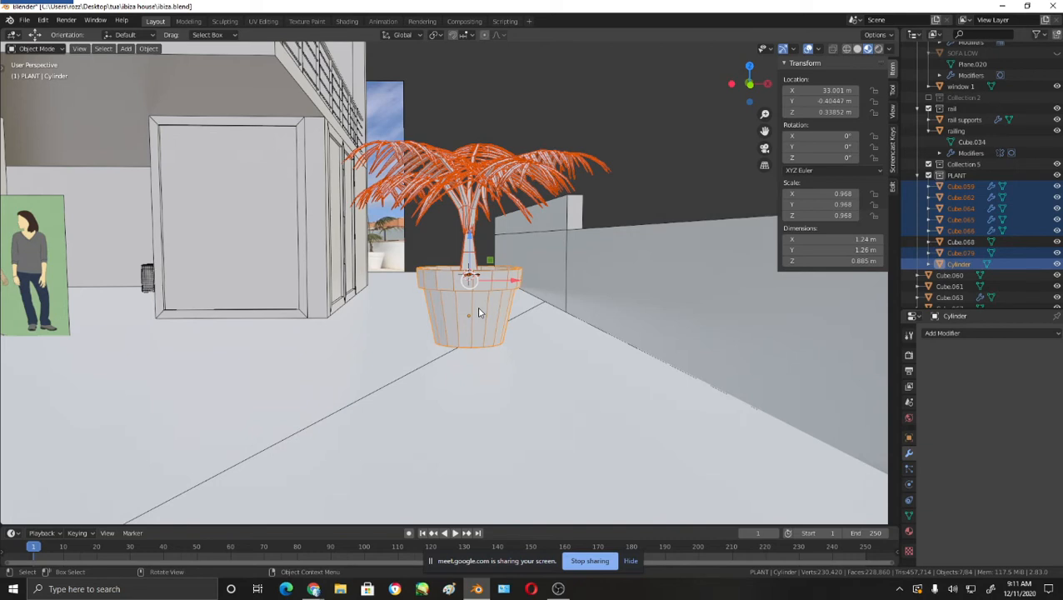
key("ctrl+p")
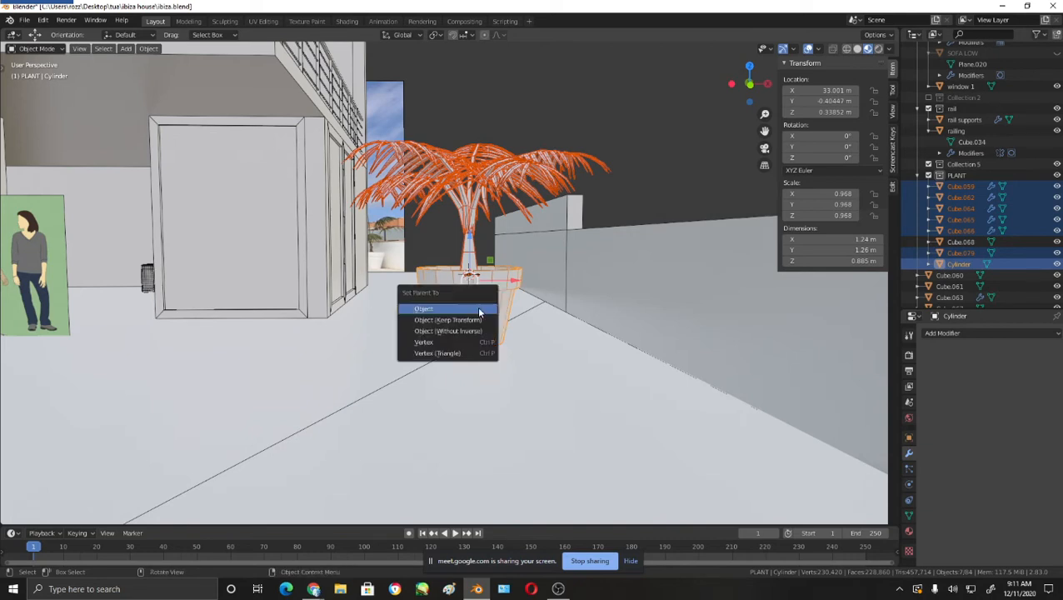
left_click(479, 310)
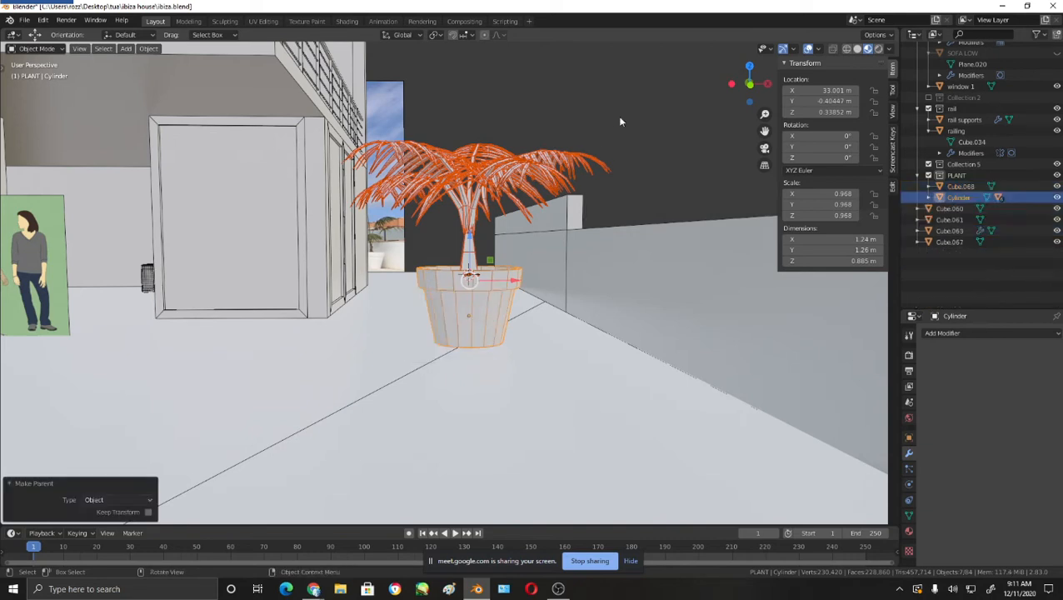
- Select the palm's pot and move it about 0.55 m along the X axis toward the side wall
left_click(619, 118)
left_click(445, 308)
scroll(525, 327, "down", 2)
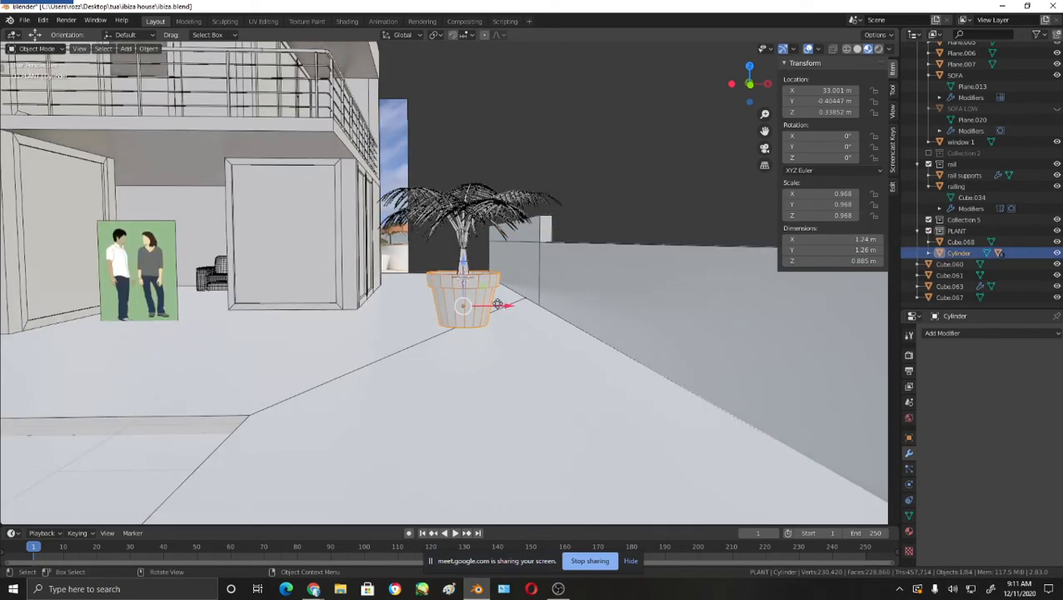
left_click(543, 305)
middle_click_drag(543, 305, 513, 283)
scroll(546, 323, "up", 5)
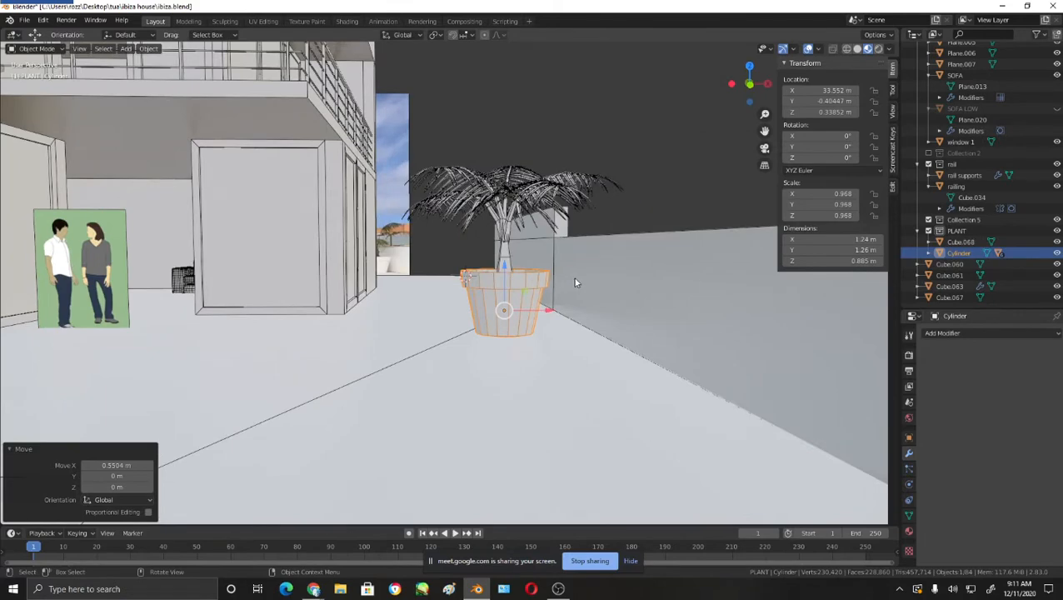
scroll(575, 283, "up", 2)
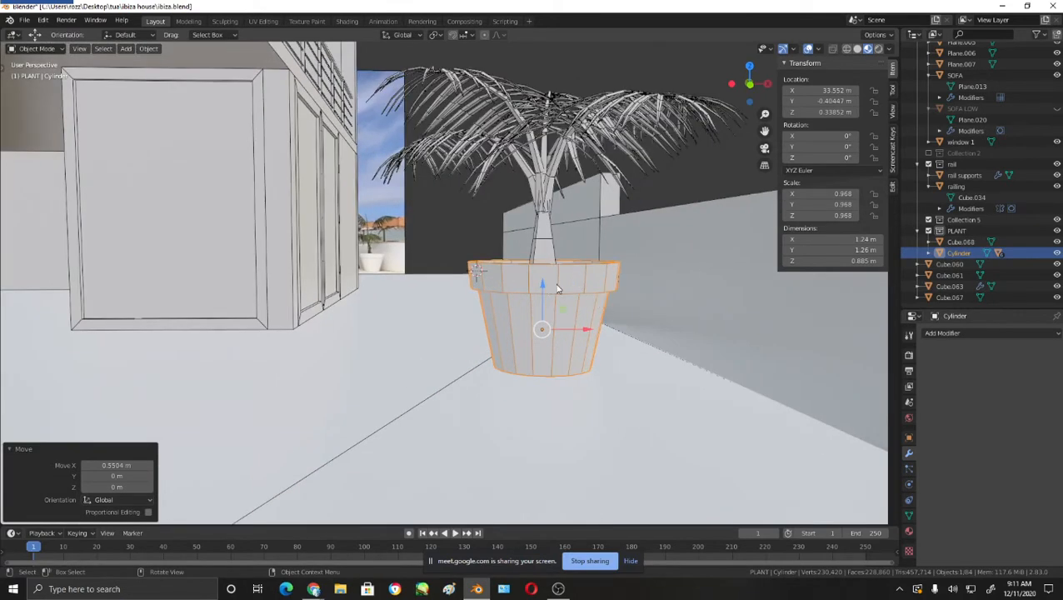
middle_click_drag(631, 312, 626, 309)
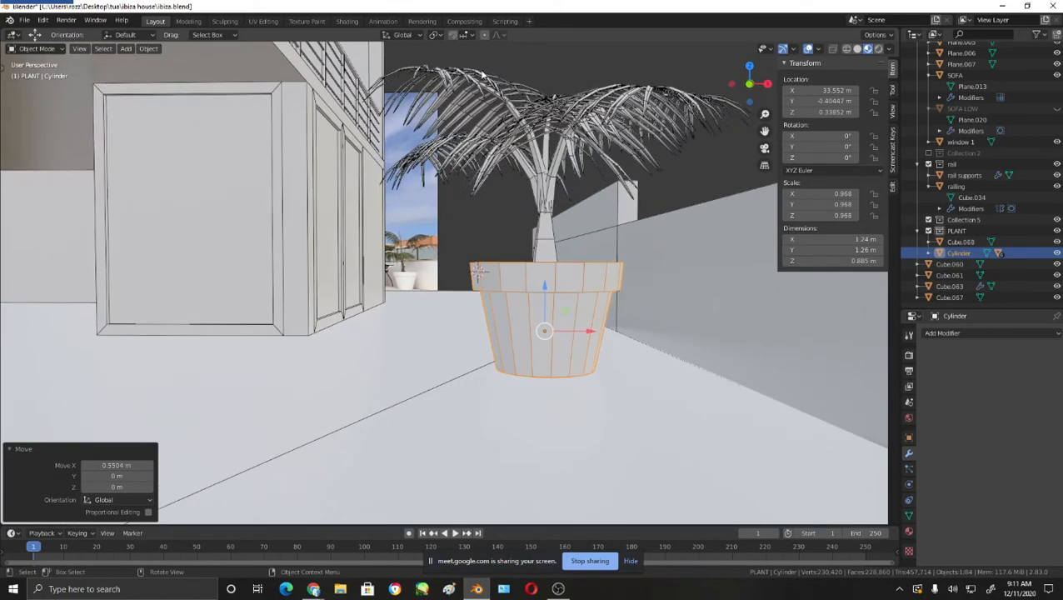
- Select the trunk and all fronds with the pot as the active object, and parent them to the pot as Object again
left_click(614, 164)
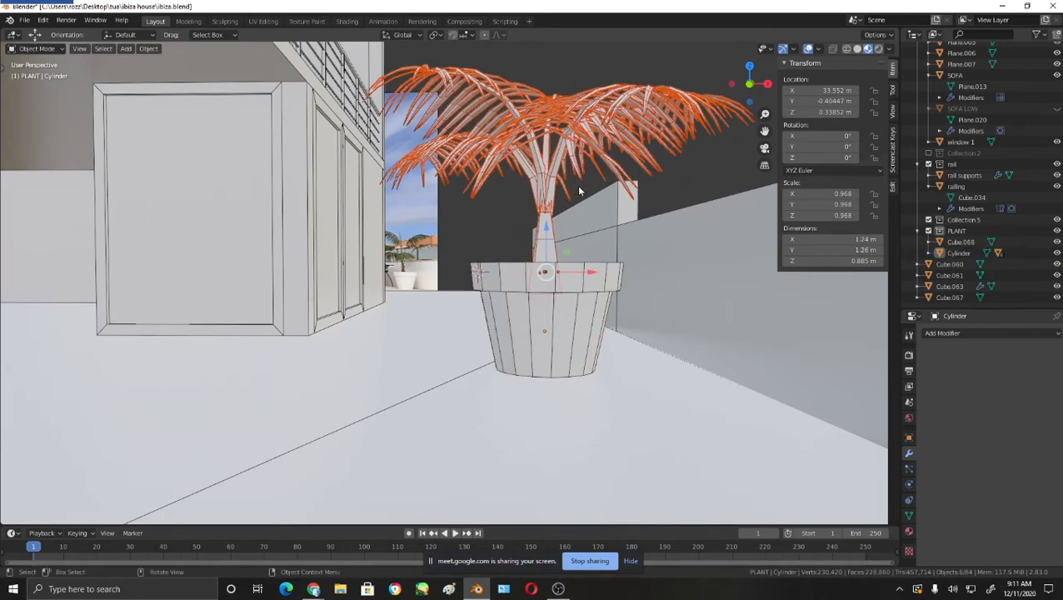
left_click(583, 348, "shift")
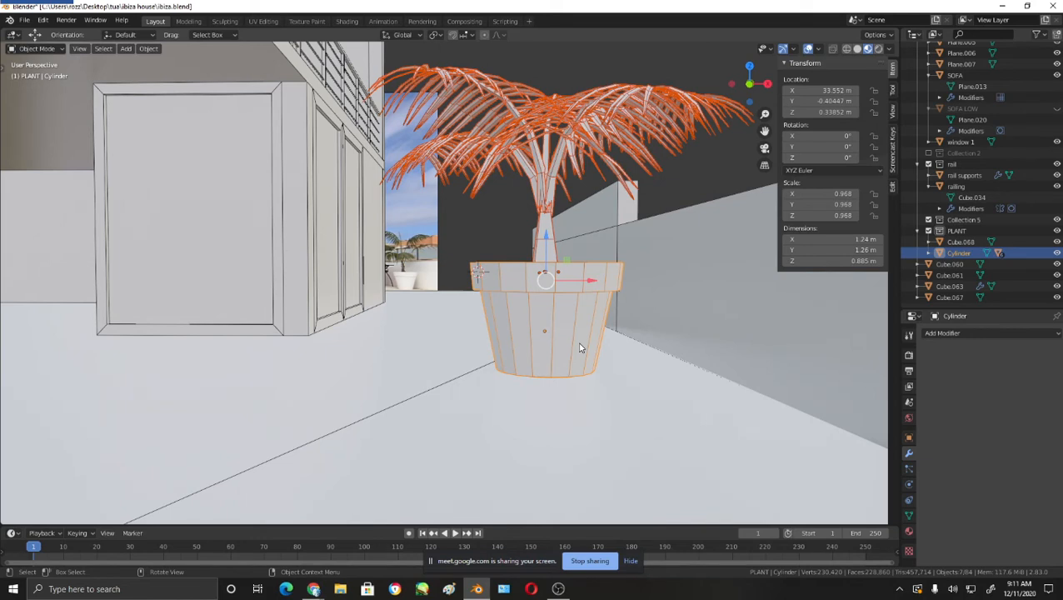
key("ctrl+p")
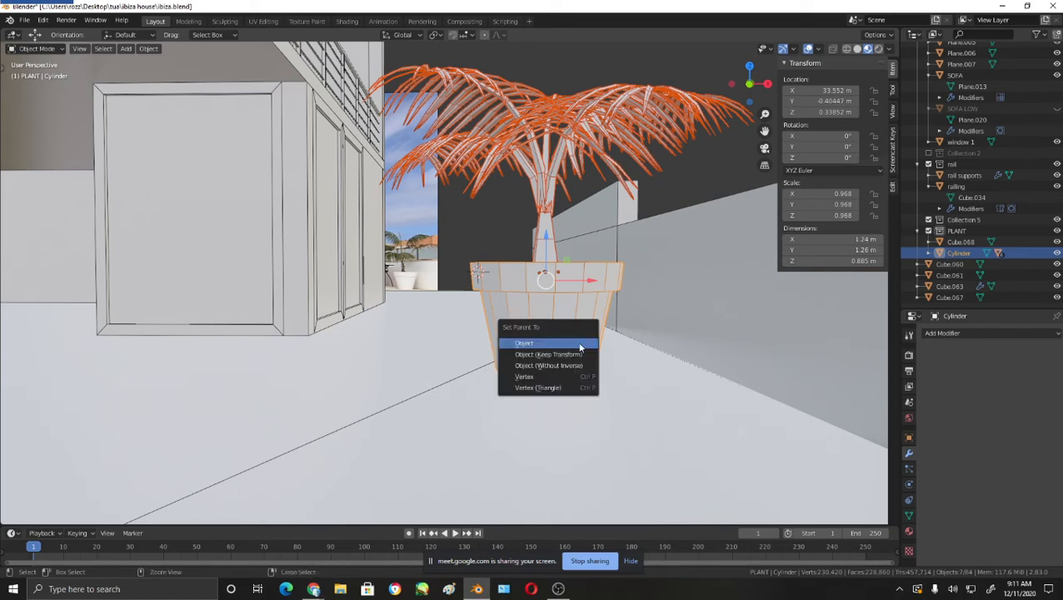
left_click(581, 348)
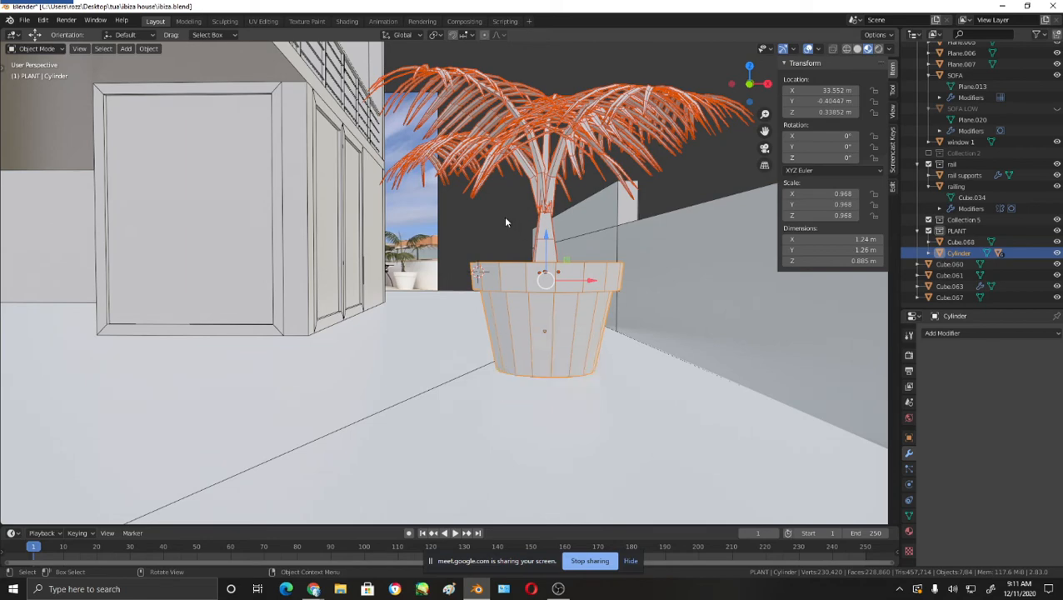
- Try to duplicate only the pot and move the copy along the negative X axis, and undo it
left_click(484, 133)
left_click(583, 306)
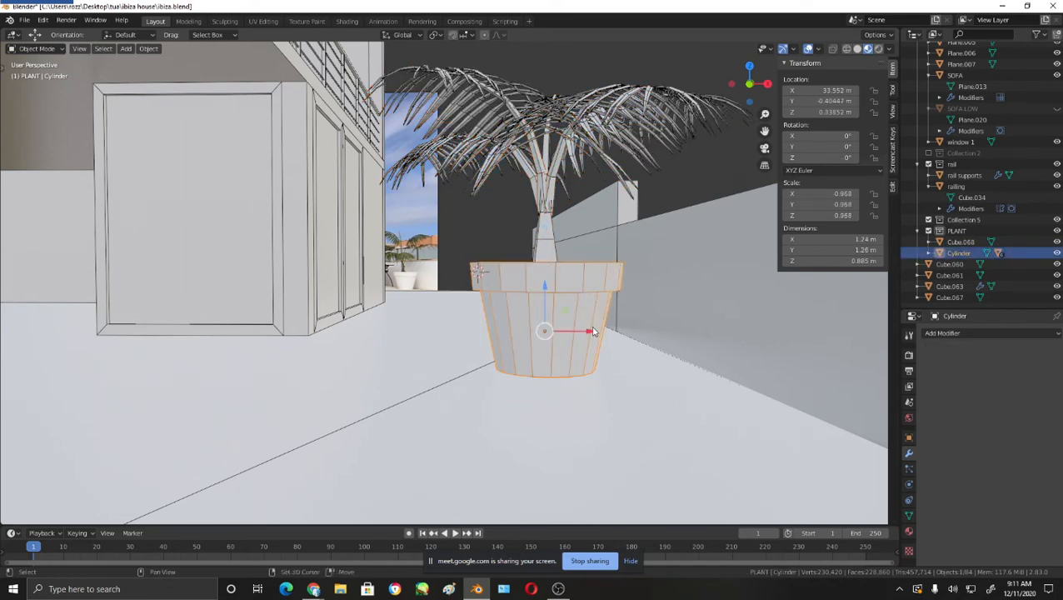
key("shift+d")
key("Escape")
left_click_drag(591, 332, 400, 330)
key("ctrl+z")
key("ctrl+z")
- Duplicate the entire potted palm, fronds and trunk included, and move the copy about -4.19 m along the X axis
left_click(521, 227)
middle_click_drag(522, 230, 631, 264)
left_click_drag(494, 57, 567, 283)
middle_click_drag(640, 278, 575, 283)
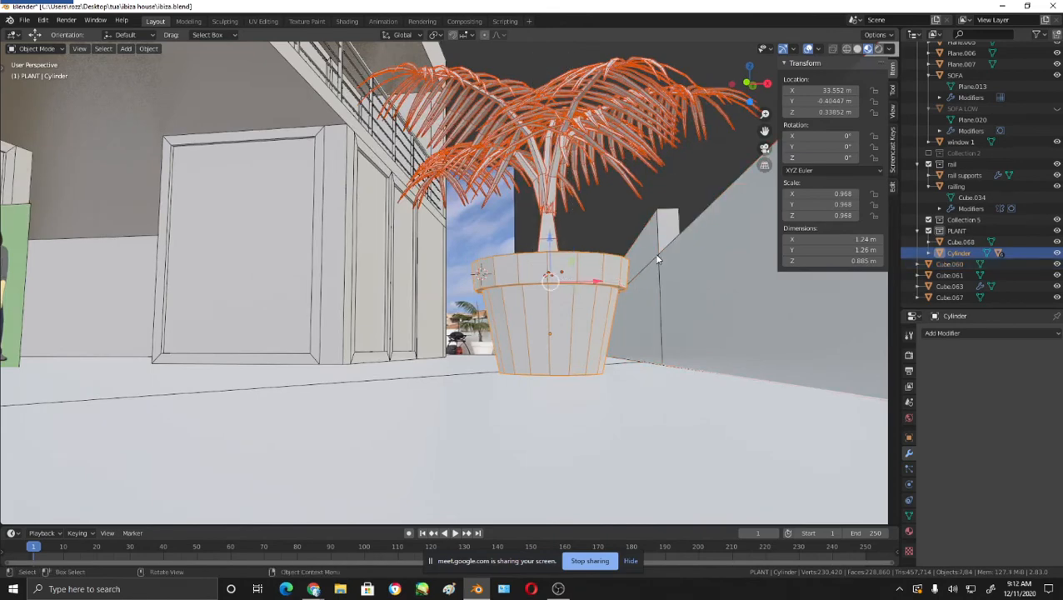
middle_click_drag(657, 260, 610, 323)
key("shift+d")
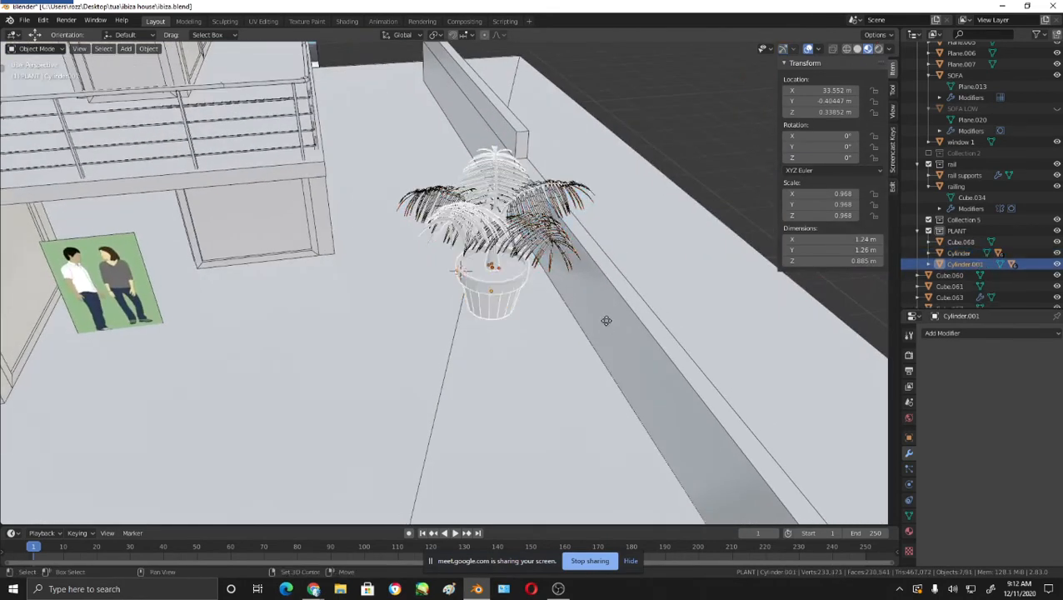
right_click(607, 321)
left_click_drag(539, 268, 285, 292)
middle_click_drag(427, 305, 862, 330, "shift")
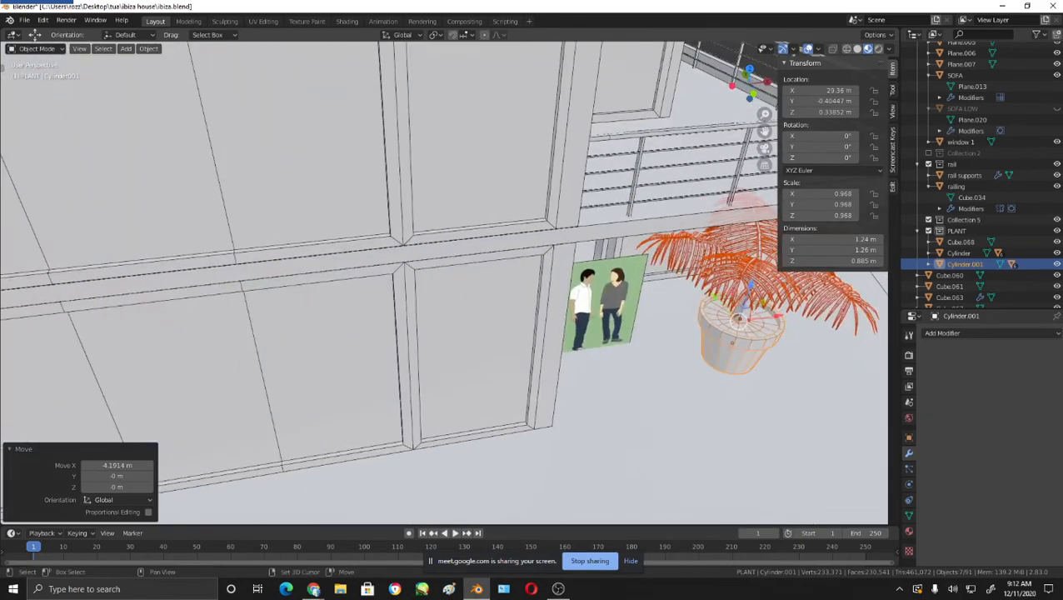
- Move the copied potted palm about -12.63 m along X, to the far corner of the house
scroll(830, 354, "down", 3)
scroll(733, 329, "up", 4)
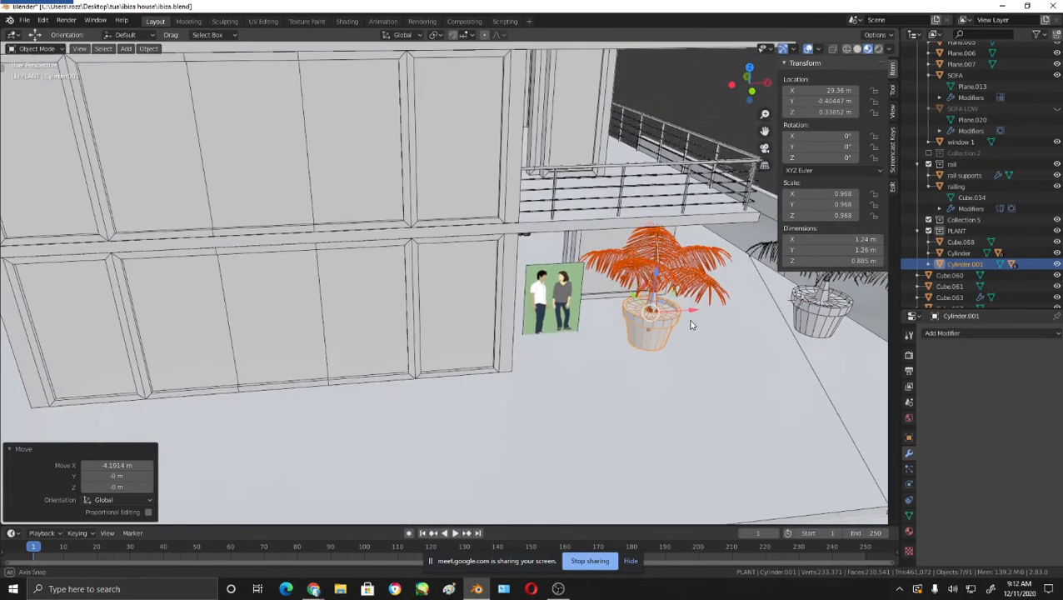
left_click_drag(691, 311, 88, 310)
middle_click_drag(88, 310, 648, 353)
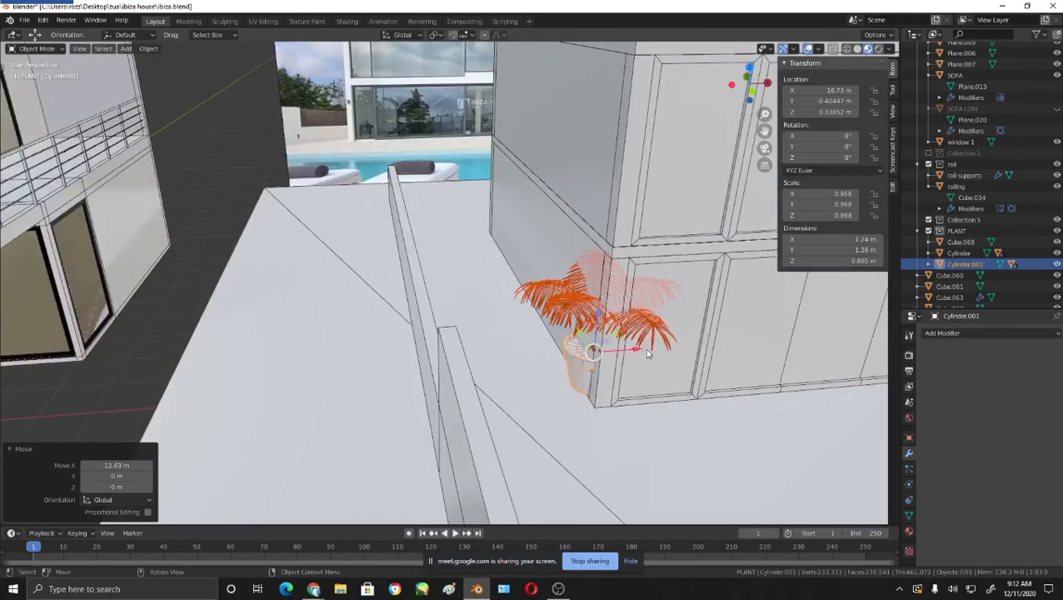
- Shift the copied palm along X away from the house corner toward the opposite boundary wall, at about X 14.24 m
key("g")
key("x")
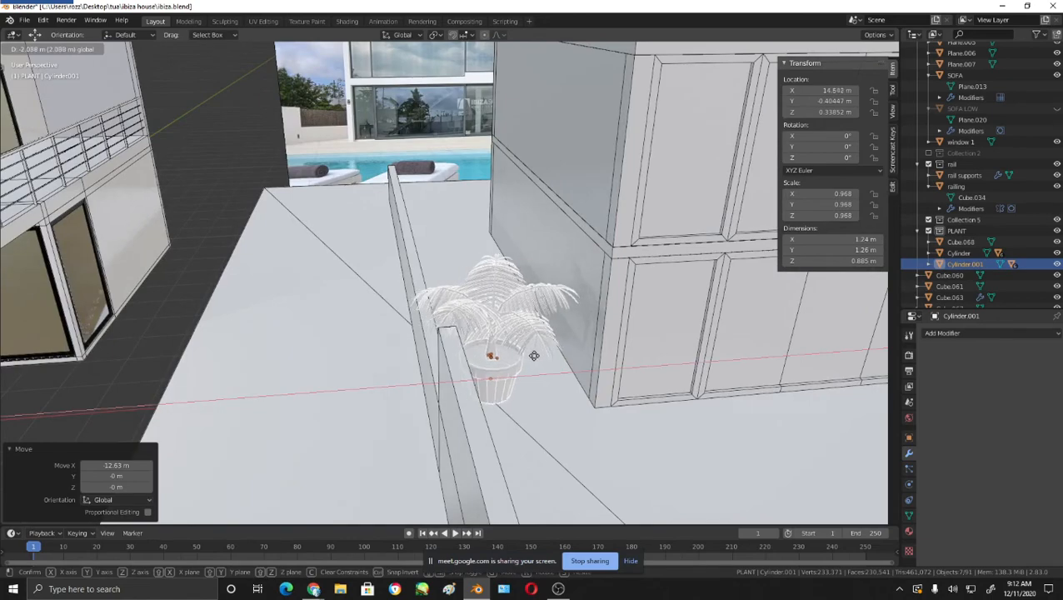
left_click_drag(534, 356, 533, 356)
middle_click_drag(650, 396, 611, 386)
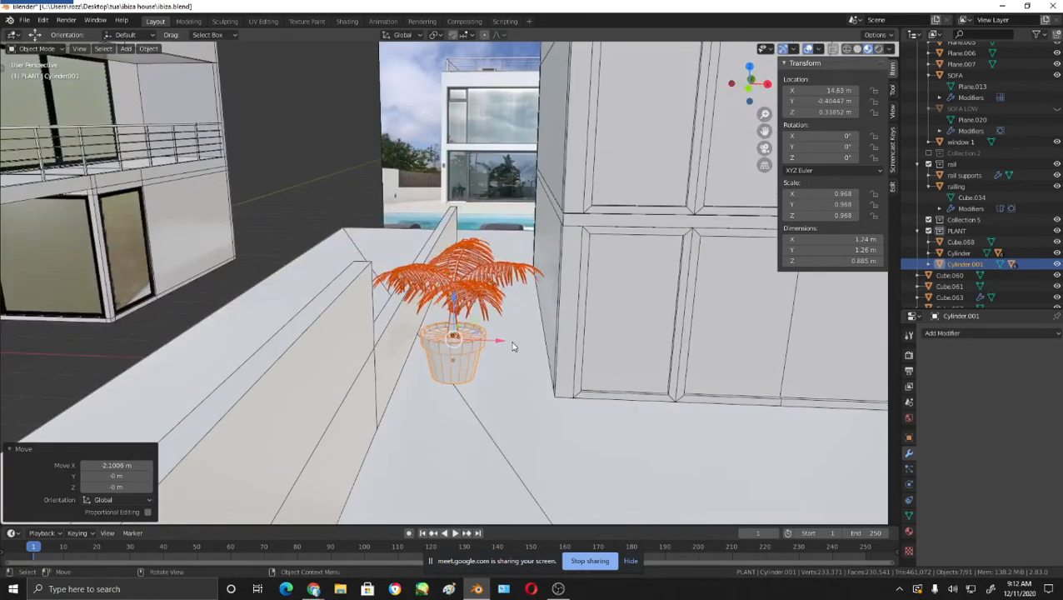
key("g")
key("x")
left_click(482, 340)
middle_click_drag(482, 339, 686, 373)
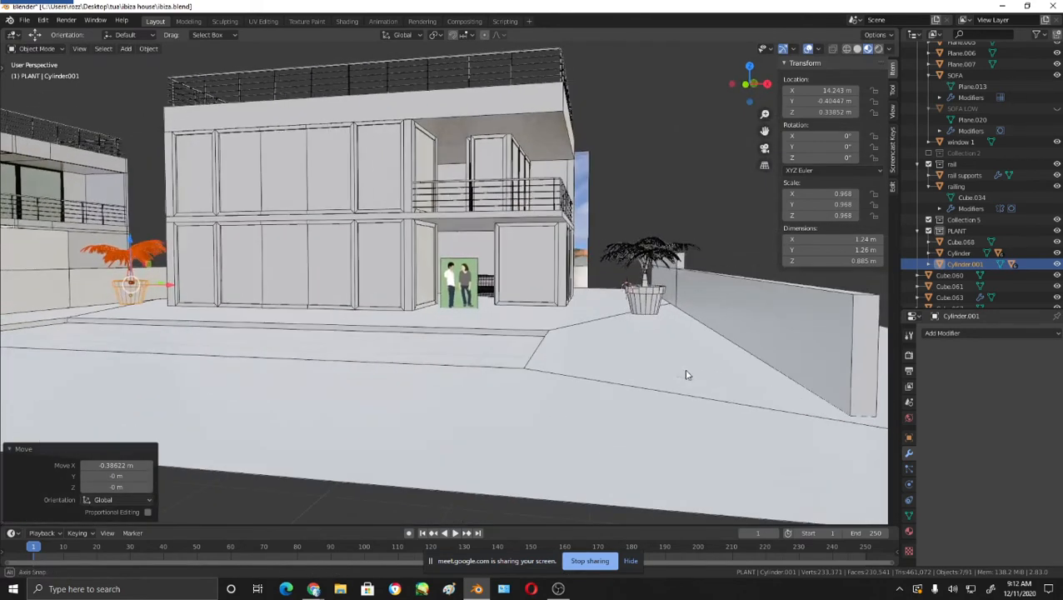
- Select the original potted palm's pot and move it about 0.68 m along X, closer to its side wall
left_click(648, 305)
key("g")
key("x")
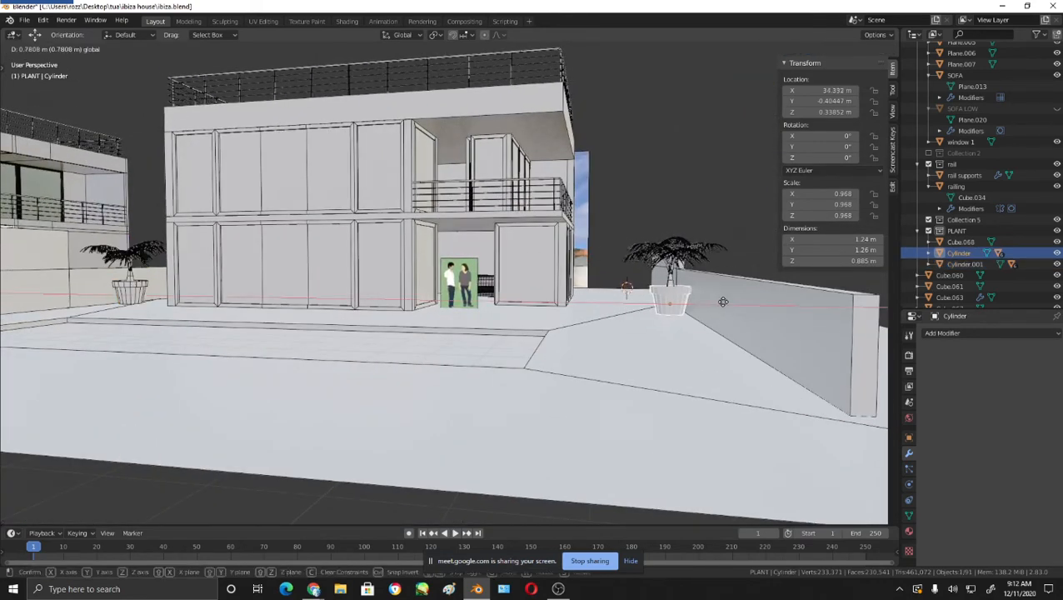
left_click(719, 305)
middle_click_drag(485, 350, 578, 365)
scroll(575, 365, "down", 6)
scroll(540, 359, "up", 3)
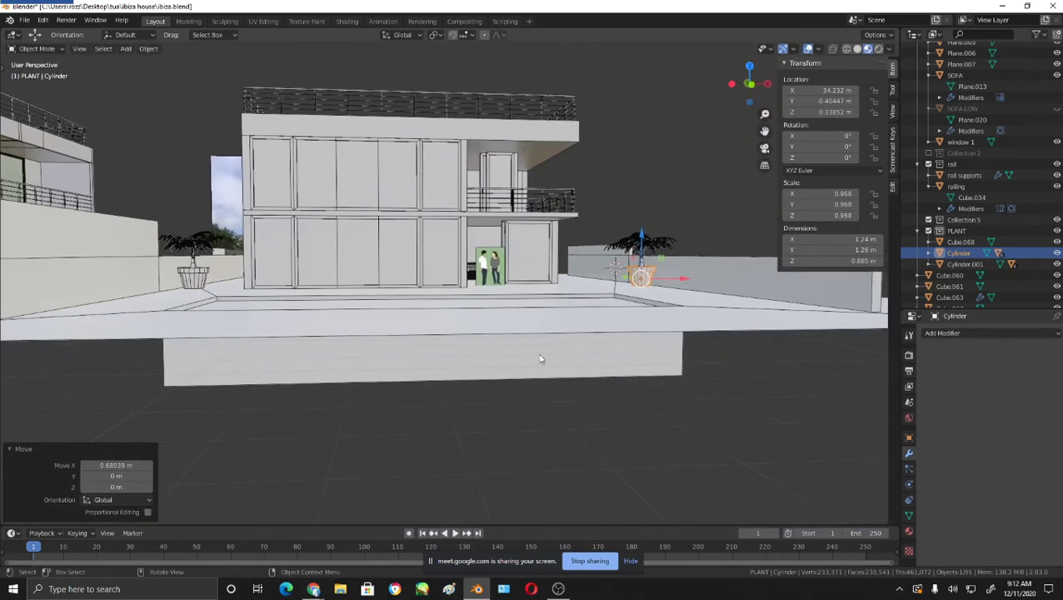